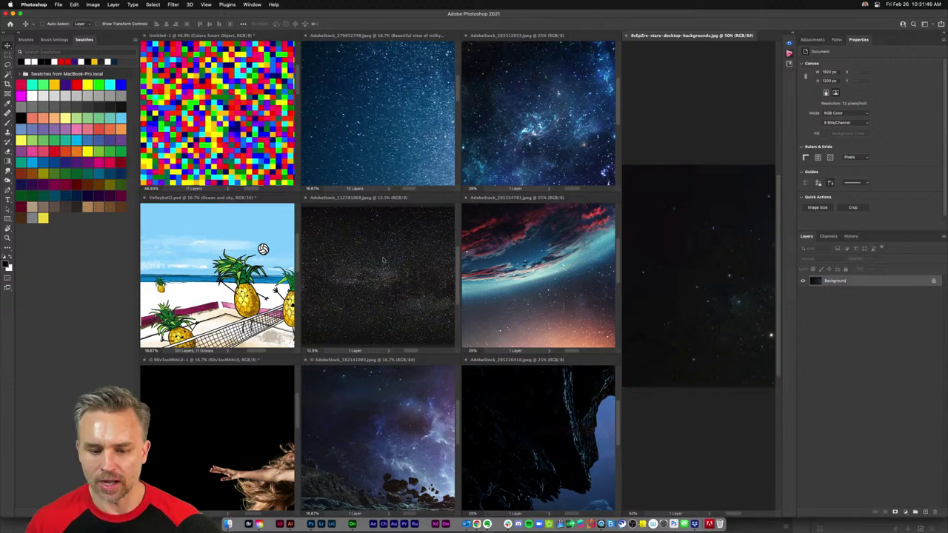
# Close the 90v3asMhhL0-1 document with the woman on black, discarding its changes
pyautogui.click(238, 445)
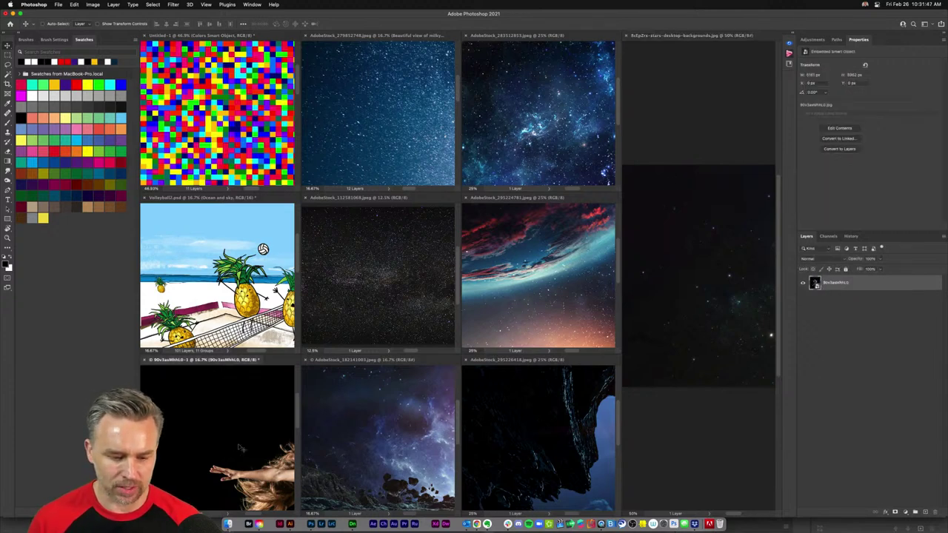
pyautogui.click(326, 297)
pyautogui.click(197, 449)
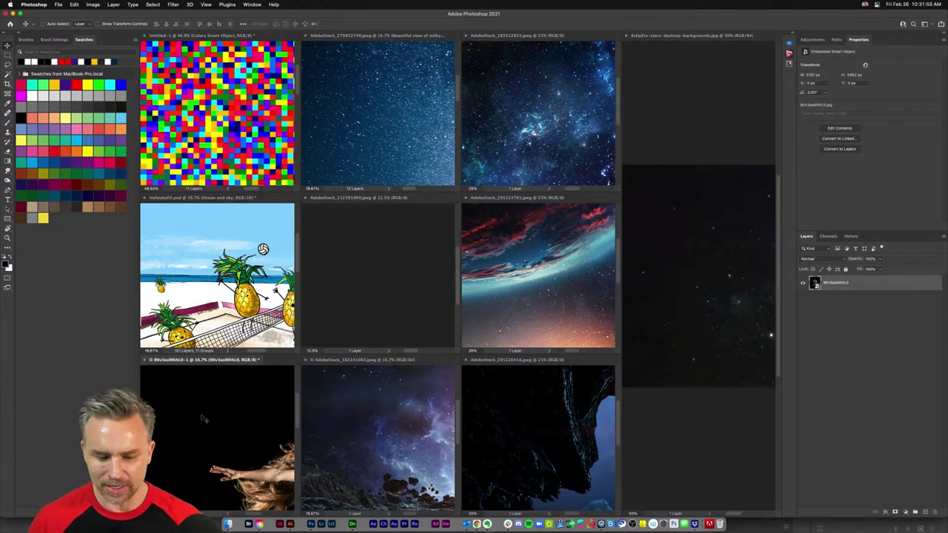
pyautogui.press('super+w')
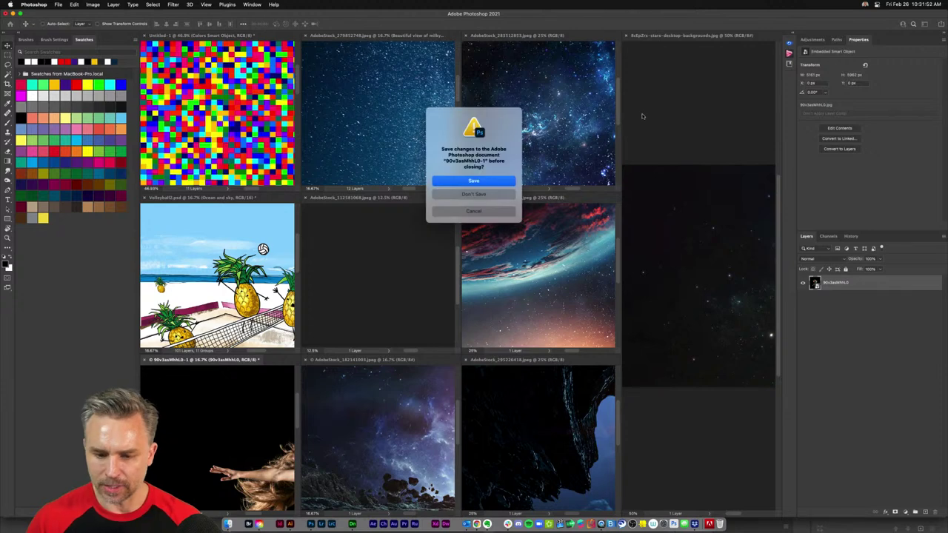
pyautogui.click(448, 197)
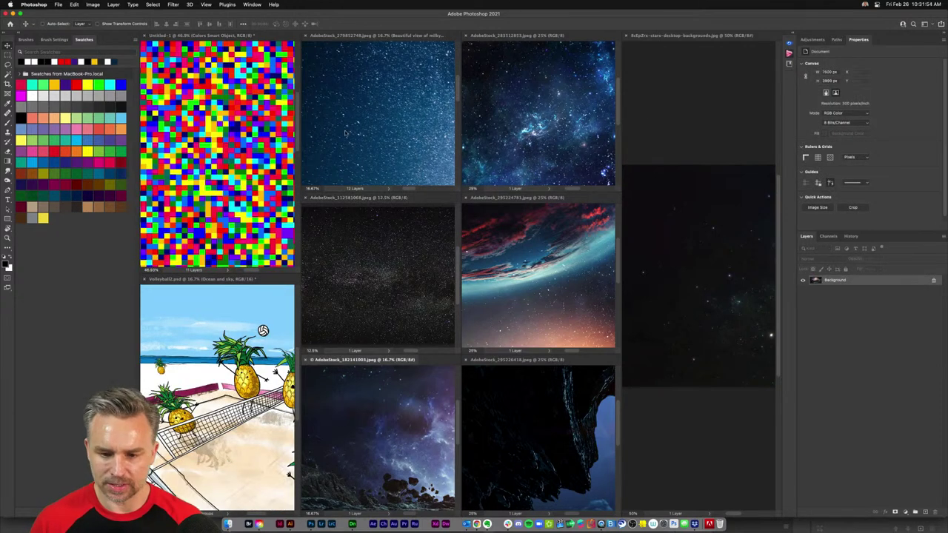
# Copy the blue nebula, dark starfield and planet sunrise images as new layers into AdobeStock_279852748.jpeg
pyautogui.click(512, 135)
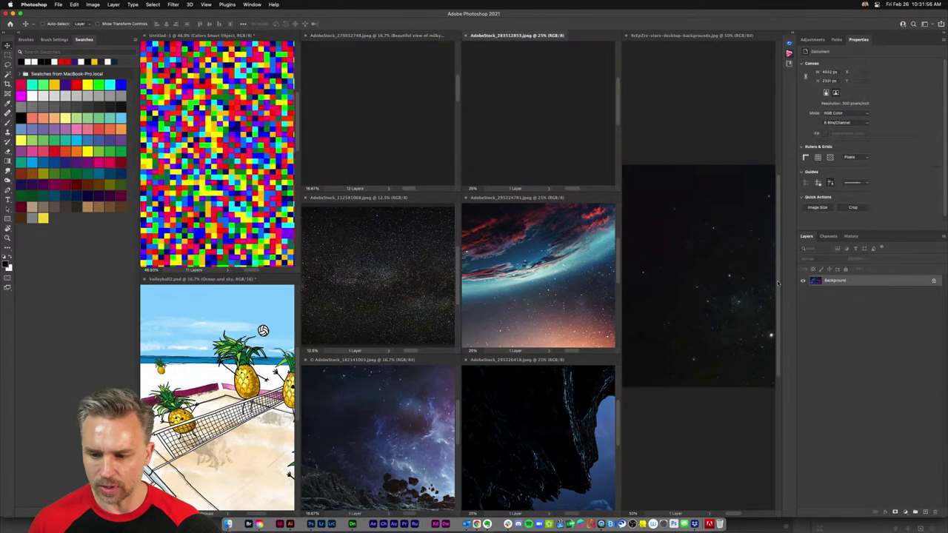
pyautogui.click(284, 136)
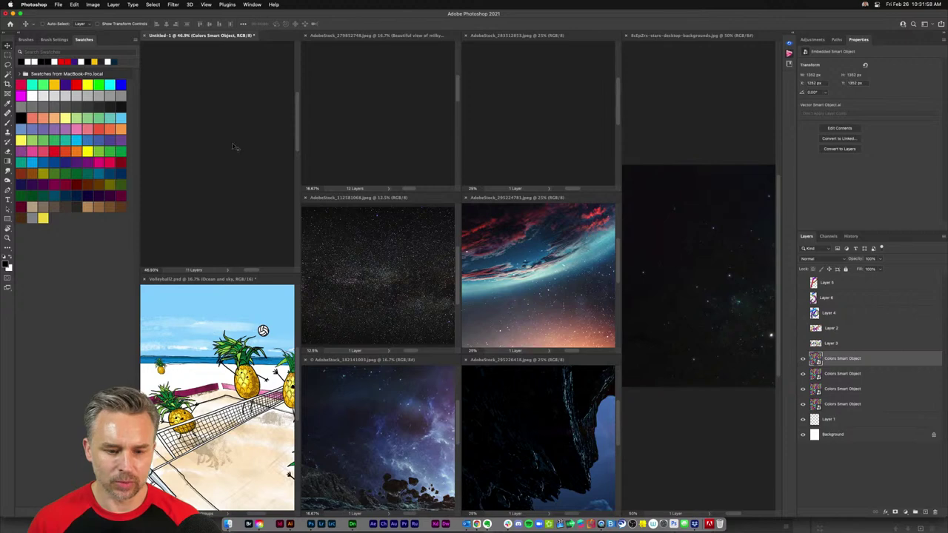
pyautogui.click(374, 130)
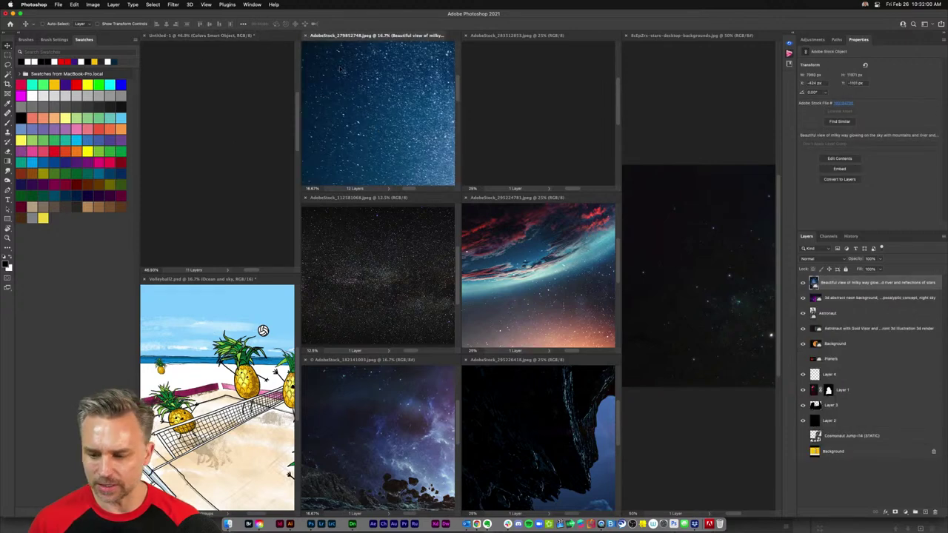
pyautogui.click(508, 117)
pyautogui.moveTo(815, 281); pyautogui.dragTo(415, 129)
pyautogui.click(395, 271)
pyautogui.moveTo(814, 282); pyautogui.dragTo(386, 116)
pyautogui.click(530, 274)
pyautogui.moveTo(813, 283); pyautogui.dragTo(385, 126)
# Copy the stars desktop background, purple nebula and dark rock cave images as new layers into AdobeStock_279852748.jpeg
pyautogui.click(644, 230)
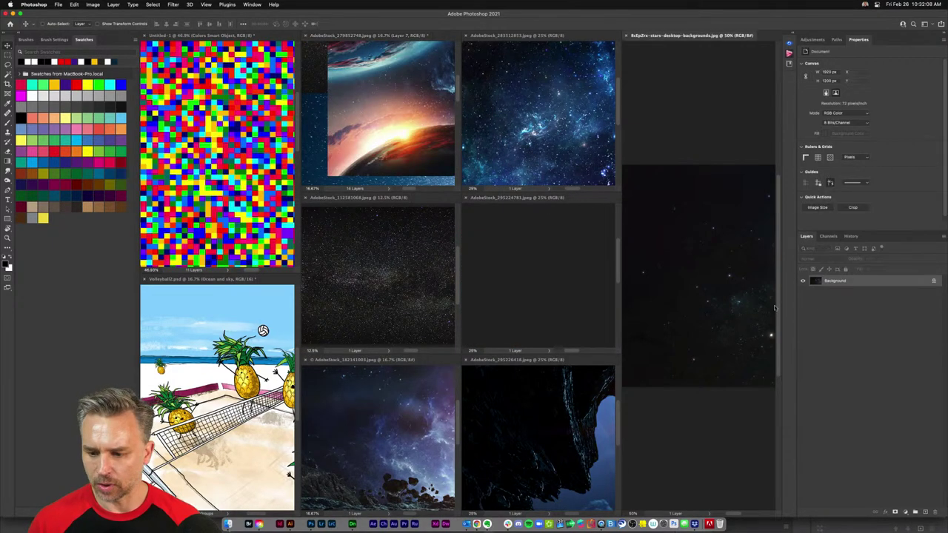
pyautogui.moveTo(823, 286); pyautogui.dragTo(400, 97)
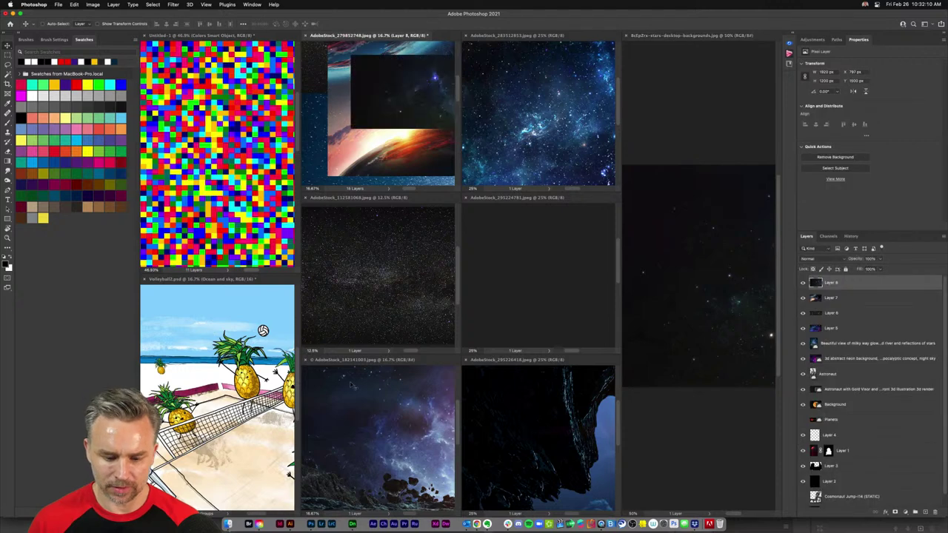
pyautogui.click(382, 424)
pyautogui.moveTo(381, 424); pyautogui.dragTo(385, 138)
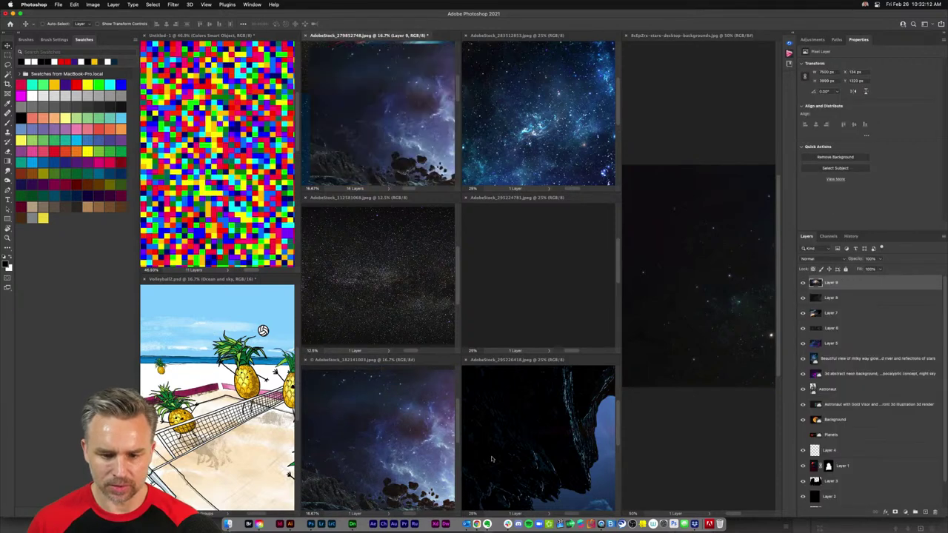
pyautogui.click(509, 475)
pyautogui.moveTo(529, 449); pyautogui.dragTo(373, 134)
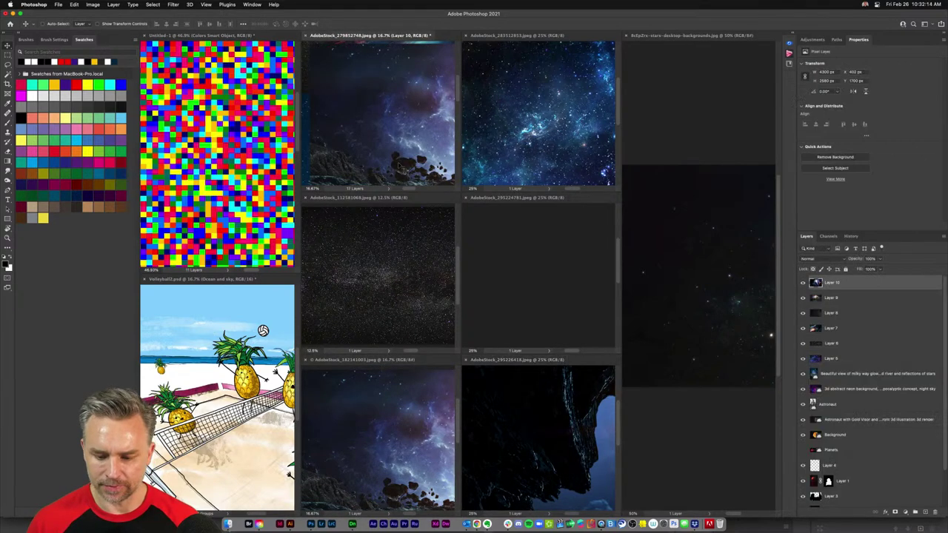
# Close the six space source images, keeping Untitled-1, Volleyball2.psd and AdobeStock_279852748.jpeg open
pyautogui.click(483, 95)
pyautogui.press('super+w')
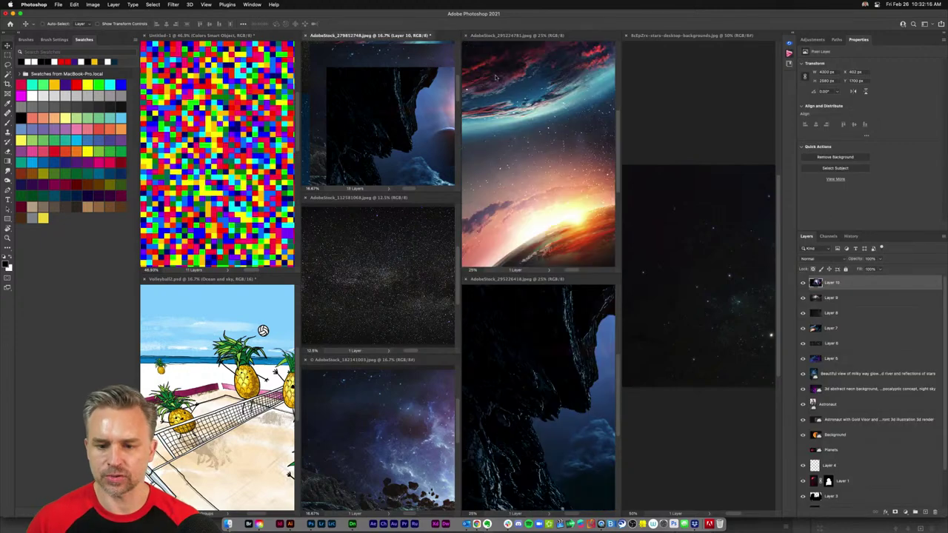
pyautogui.click(500, 213)
pyautogui.press('super+w')
pyautogui.click(644, 106)
pyautogui.press('super+w')
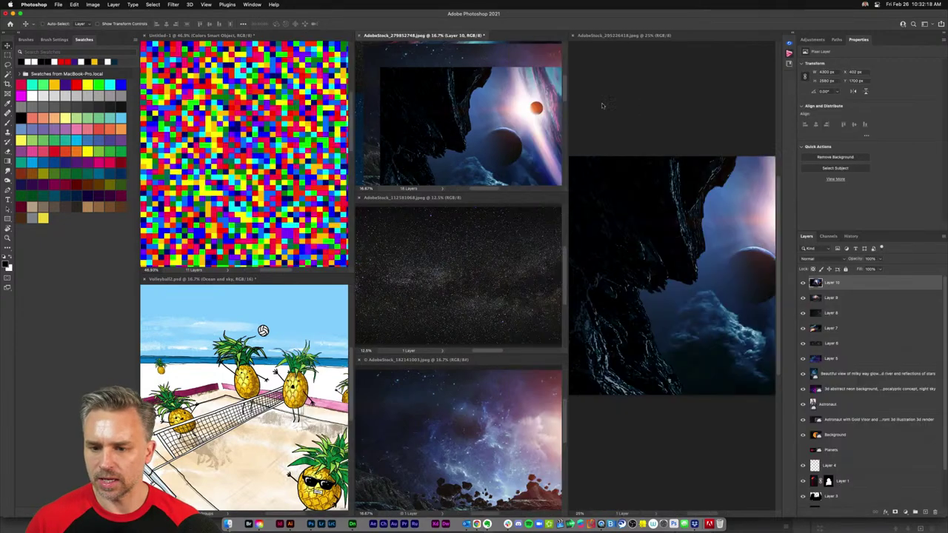
pyautogui.click(632, 98)
pyautogui.press('super+w')
pyautogui.click(561, 393)
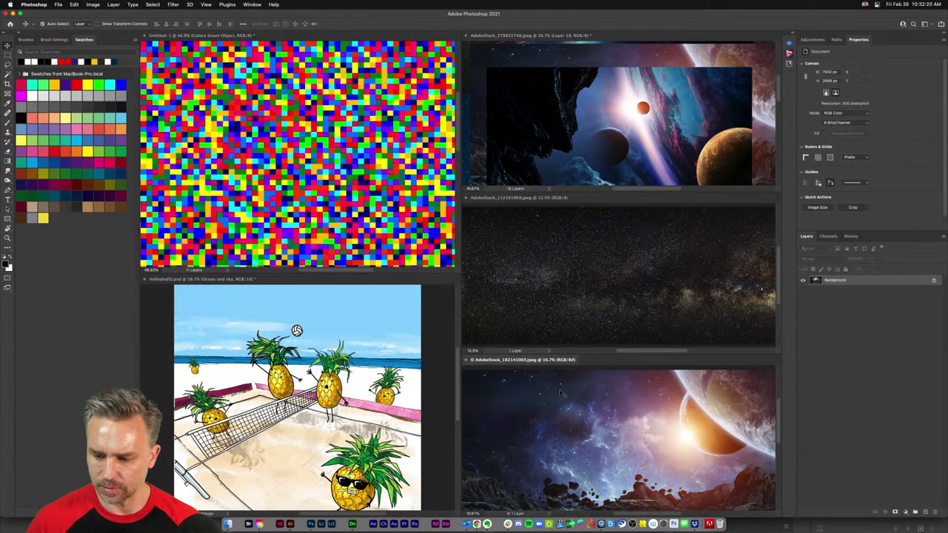
pyautogui.press('super+w')
pyautogui.click(557, 317)
pyautogui.press('super+w')
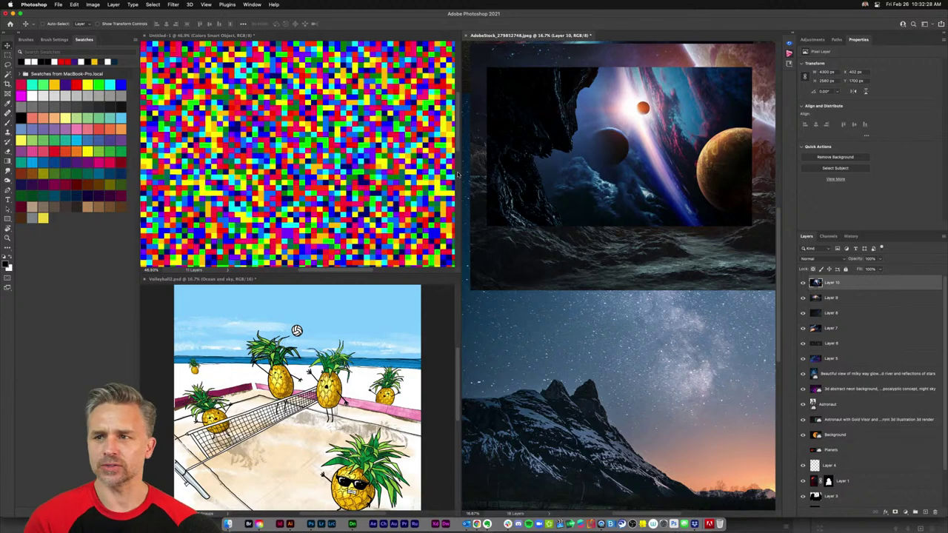
# Group Volleyball2.psd with AdobeStock_279852748.jpeg, and consolidate all open documents into one tab group with Untitled-1 in front
pyautogui.click(152, 312)
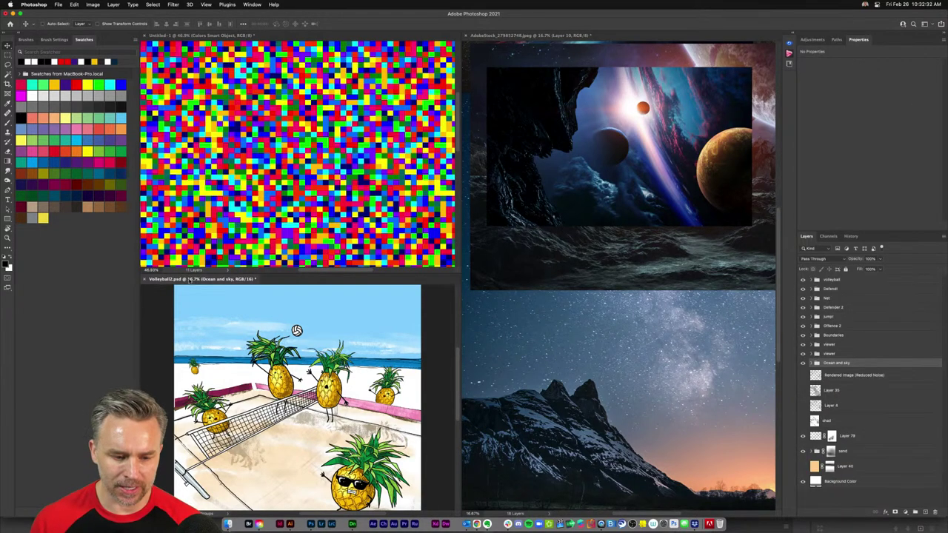
pyautogui.moveTo(192, 278); pyautogui.dragTo(529, 45)
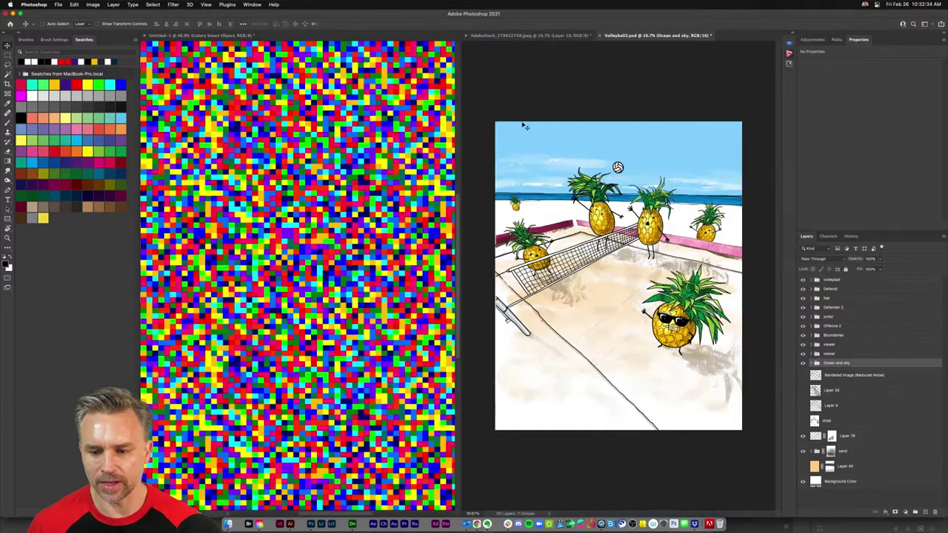
pyautogui.press('super+plus')
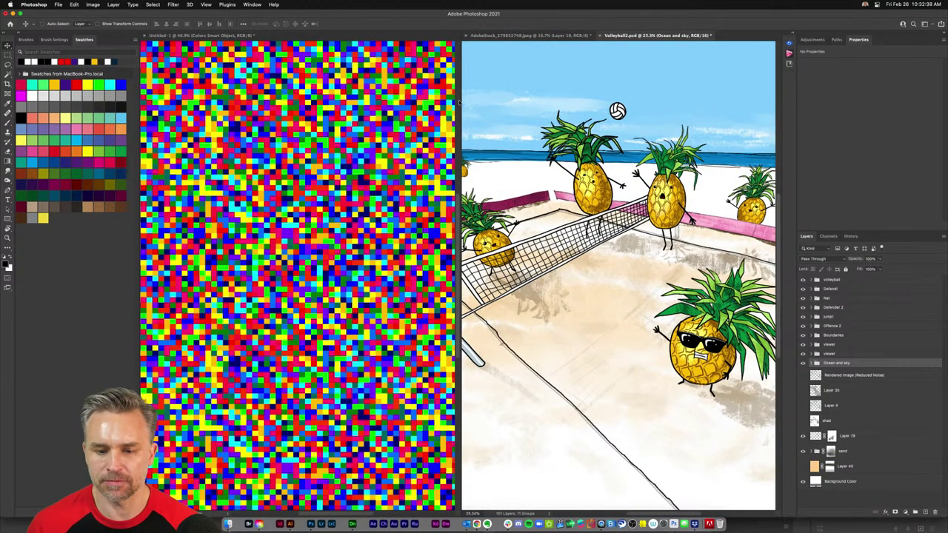
pyautogui.moveTo(461, 97)
pyautogui.mouseDown()
pyautogui.moveTo(420, 97)
pyautogui.moveTo(445, 97)
pyautogui.mouseUp()
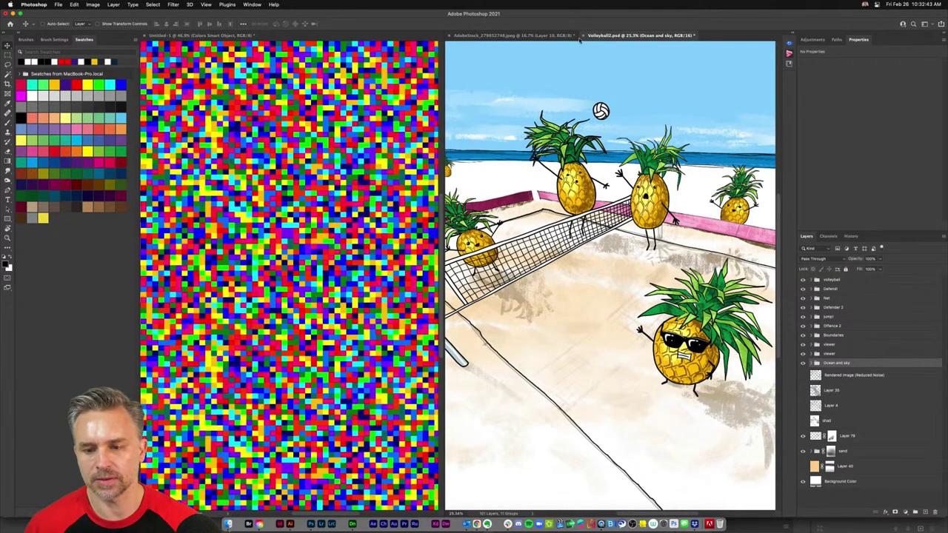
pyautogui.click(483, 36)
pyautogui.click(322, 147)
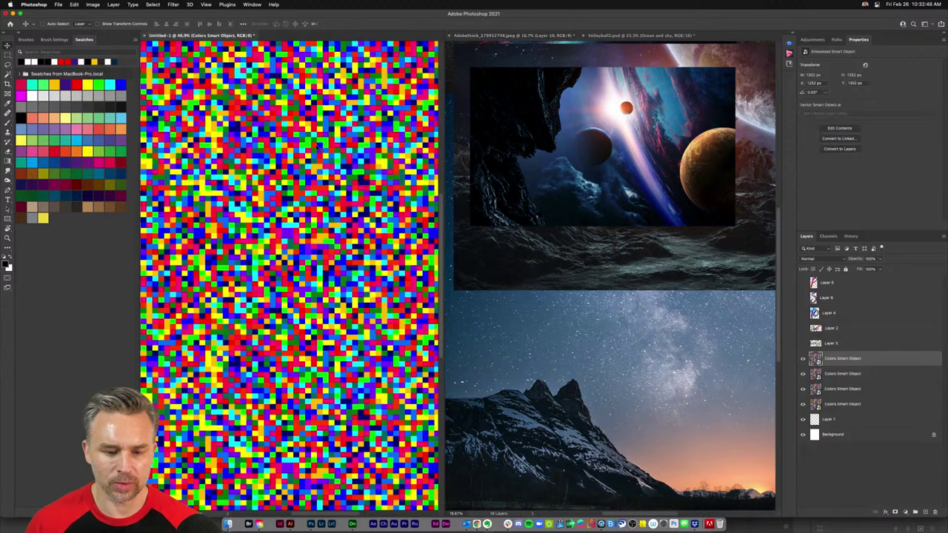
pyautogui.press('super+shift+c')
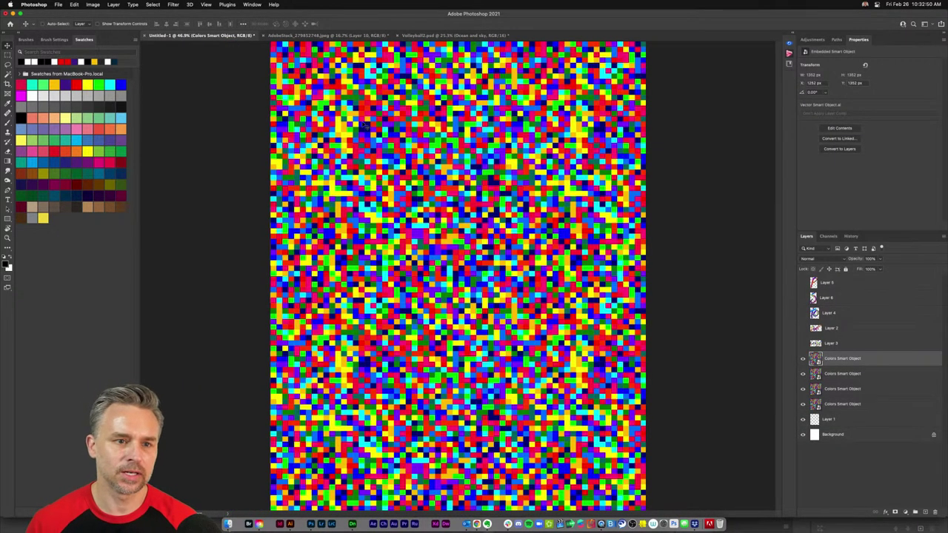
# Add a new empty layer directly above the topmost Colors Smart Object layer in Untitled-1
pyautogui.hotkey('ctrl', '+')
pyautogui.hotkey('ctrl', '+')
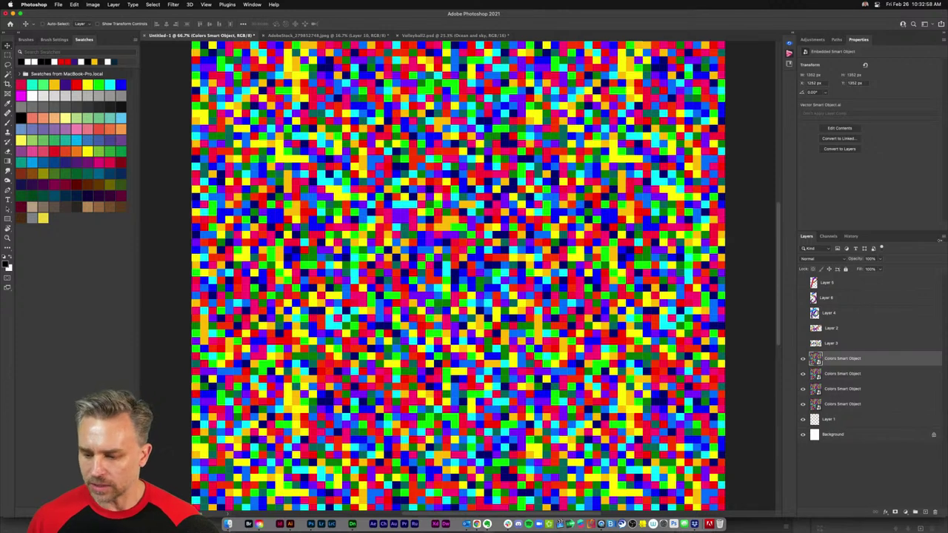
pyautogui.click(925, 512)
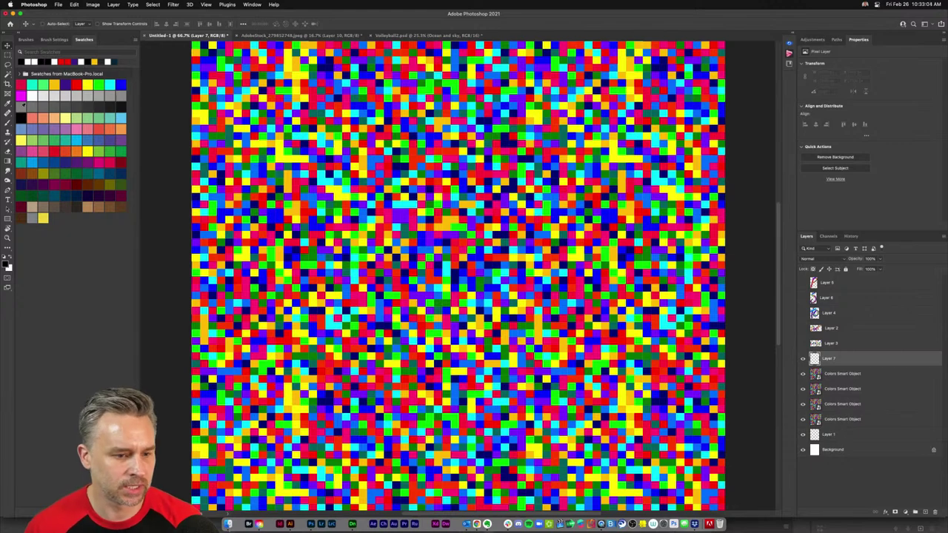
# Activate the Brush tool and choose the Hard Round brush preset
pyautogui.press('b')
pyautogui.click(25, 40)
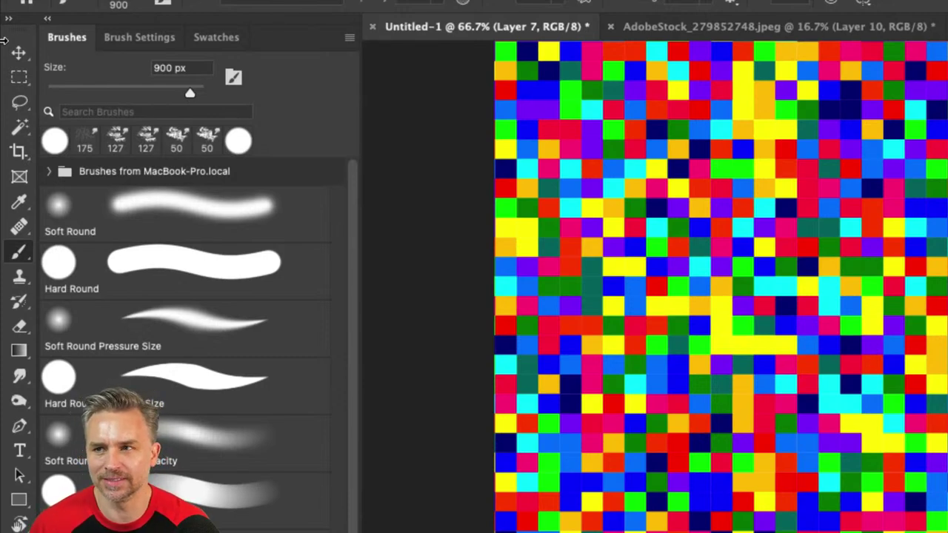
pyautogui.click(122, 271)
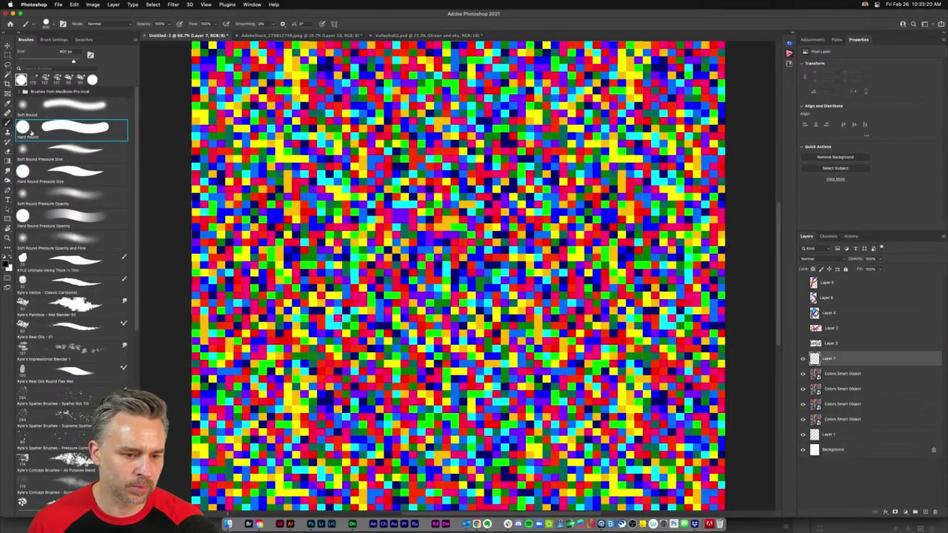
pyautogui.press('Return')
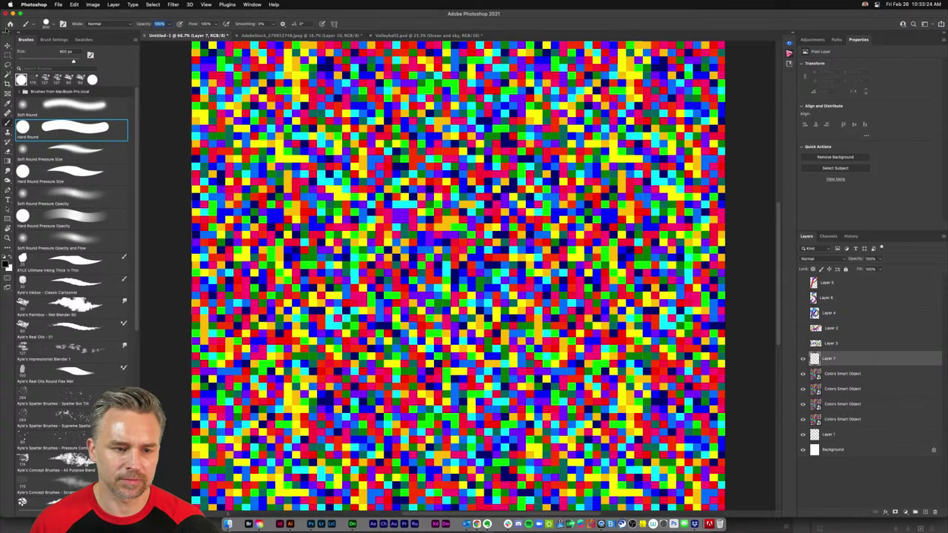
# Try a single black dot with the Hard Round brush enlarged to 1300 px over the upper canvas, and undo it
pyautogui.click(54, 25)
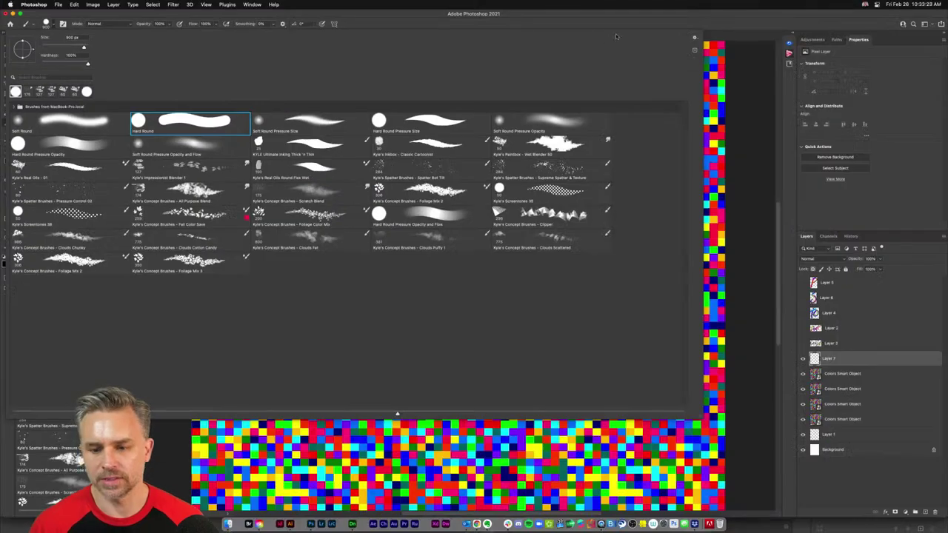
pyautogui.click(773, 13)
pyautogui.press(']')
pyautogui.press(']')
pyautogui.press(']')
pyautogui.press(']')
pyautogui.click(323, 158)
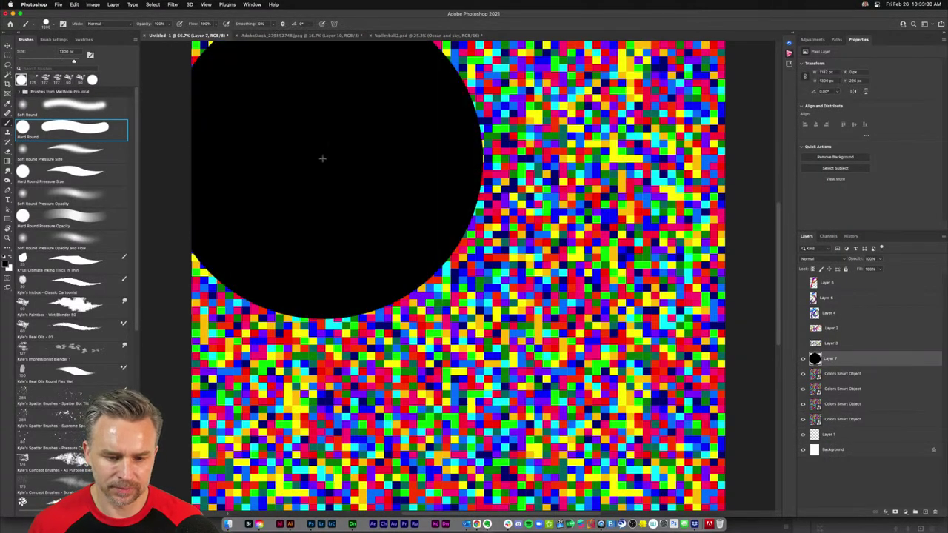
pyautogui.press('super+z')
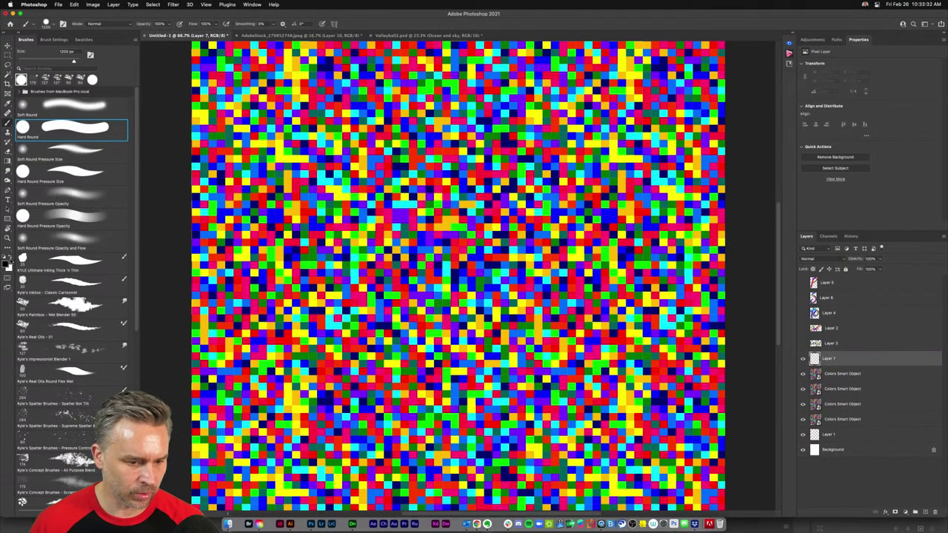
# Swap the foreground colour to white and reduce the Hard Round brush size to 150 px
pyautogui.press('x')
pyautogui.press('[')
pyautogui.press('[')
pyautogui.press('[')
pyautogui.press('[')
pyautogui.press('[')
pyautogui.press('[')
pyautogui.press('[')
pyautogui.press('[')
pyautogui.press('[')
pyautogui.press('[')
pyautogui.press('[')
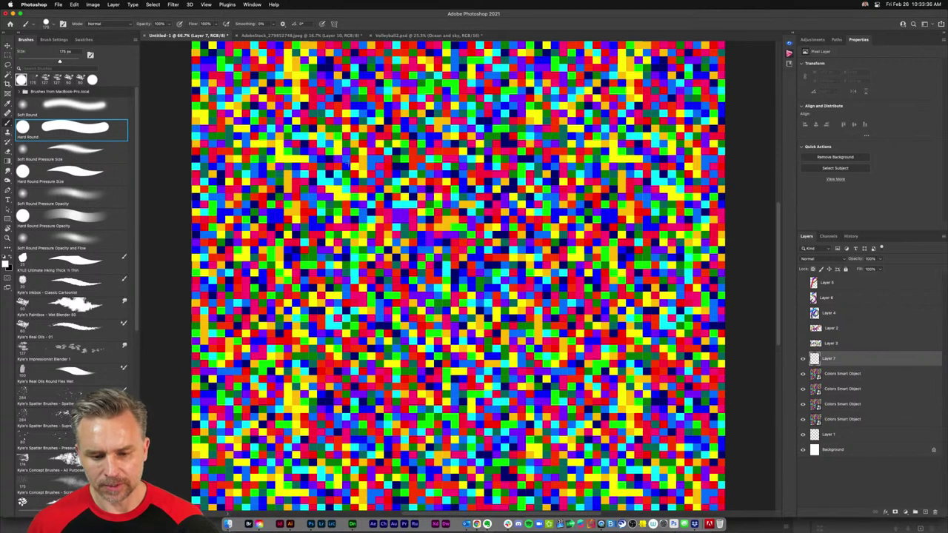
pyautogui.press('[')
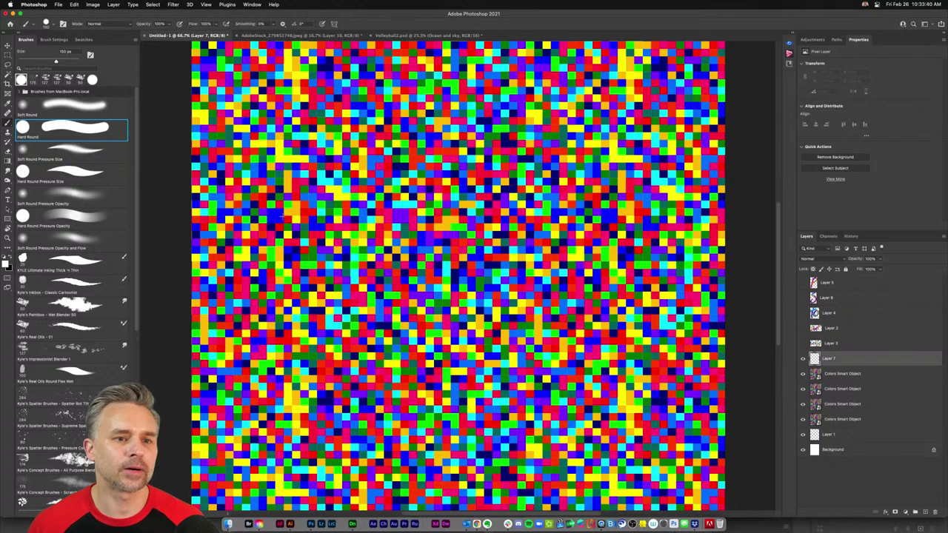
# Paint the word "Cute" in large white handwritten letters across the middle of the coloured squares
pyautogui.moveTo(385, 211)
pyautogui.mouseDown()
pyautogui.moveTo(367, 163)
pyautogui.moveTo(349, 397)
pyautogui.moveTo(408, 357)
pyautogui.mouseUp()
pyautogui.moveTo(421, 248)
pyautogui.mouseDown()
pyautogui.moveTo(441, 332)
pyautogui.moveTo(494, 240)
pyautogui.moveTo(508, 341)
pyautogui.mouseUp()
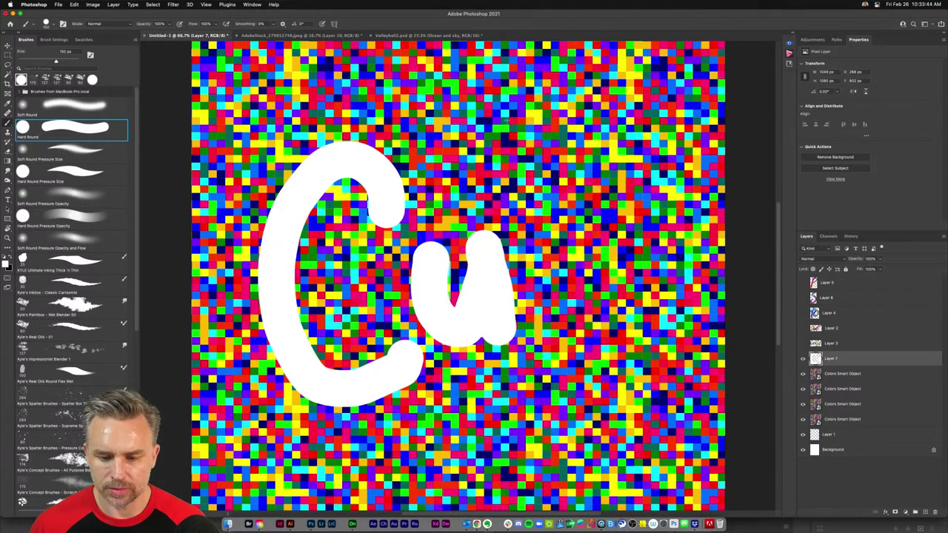
pyautogui.moveTo(522, 107)
pyautogui.mouseDown()
pyautogui.moveTo(553, 333)
pyautogui.moveTo(537, 339)
pyautogui.mouseUp()
pyautogui.moveTo(453, 203); pyautogui.dragTo(613, 159)
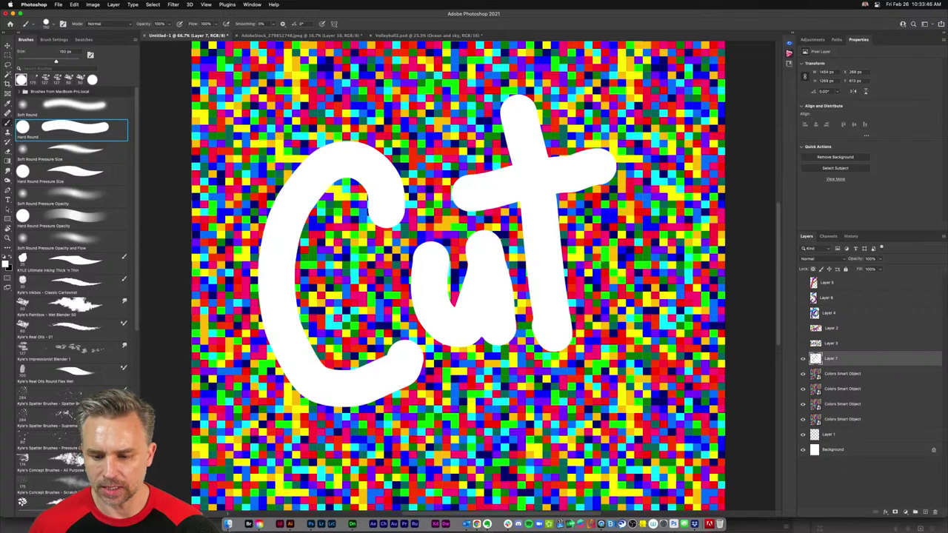
pyautogui.moveTo(650, 226)
pyautogui.mouseDown()
pyautogui.moveTo(585, 254)
pyautogui.moveTo(621, 333)
pyautogui.moveTo(674, 292)
pyautogui.mouseUp()
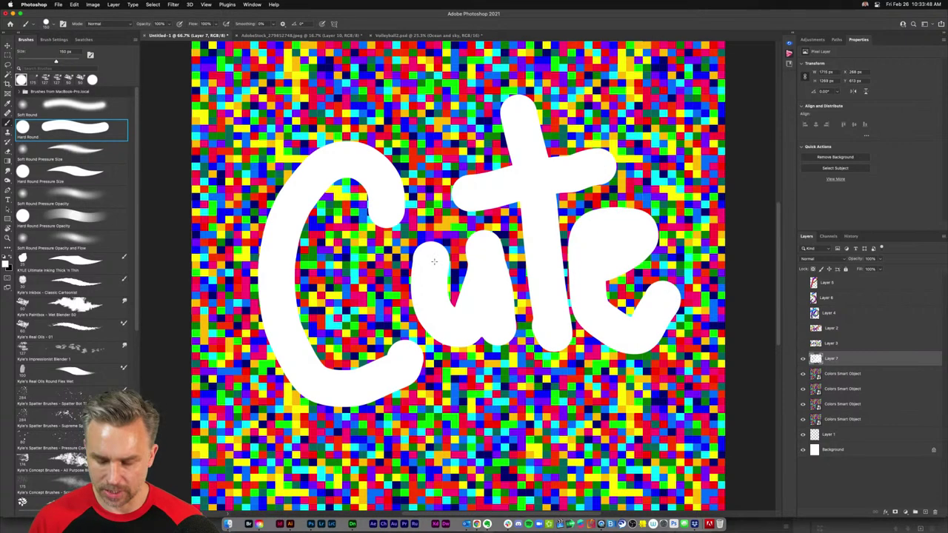
# Undo all the white brush strokes of the handwritten word
pyautogui.hotkey('ctrl', 'z')
pyautogui.hotkey('ctrl', 'z')
pyautogui.hotkey('ctrl', 'z')
pyautogui.hotkey('ctrl', 'z')
pyautogui.hotkey('ctrl', 'z')
pyautogui.hotkey('ctrl', 'z')
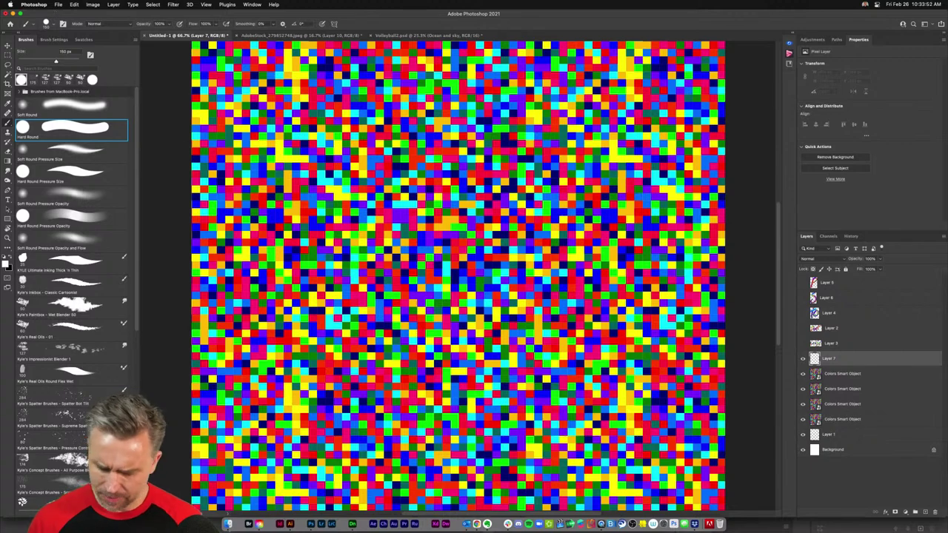
# Reduce the Hard Round brush size to 80 px and raise the stroke smoothing slightly above 0%
pyautogui.press('[')
pyautogui.press('[')
pyautogui.press('[')
pyautogui.press('[')
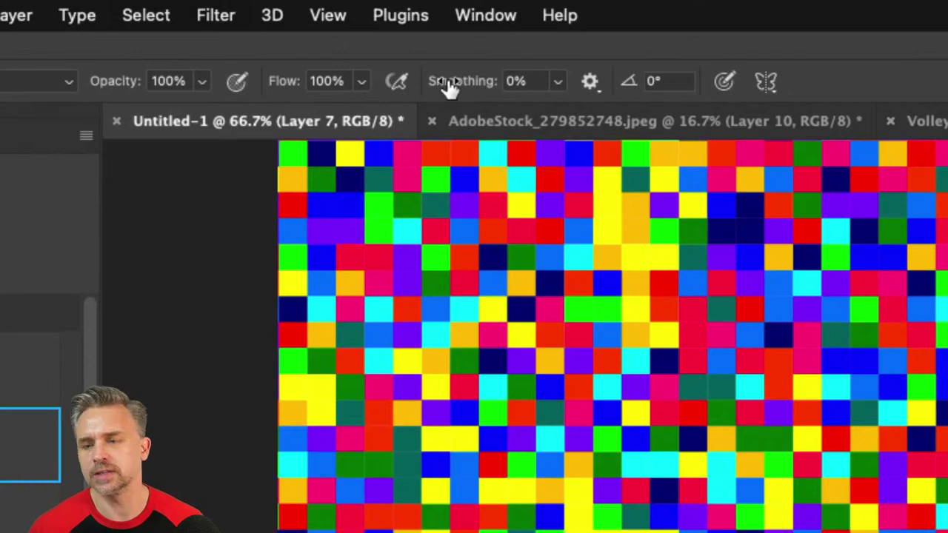
pyautogui.moveTo(450, 86); pyautogui.dragTo(463, 88)
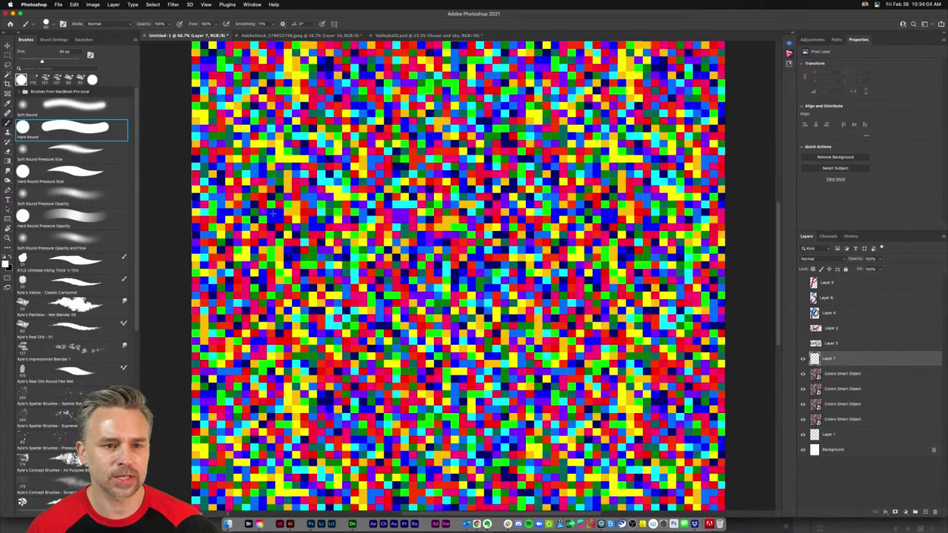
# Try a large white letter C on the coloured squares with the slightly smoothed brush, and undo it
pyautogui.hscroll(-1, 280, 219)
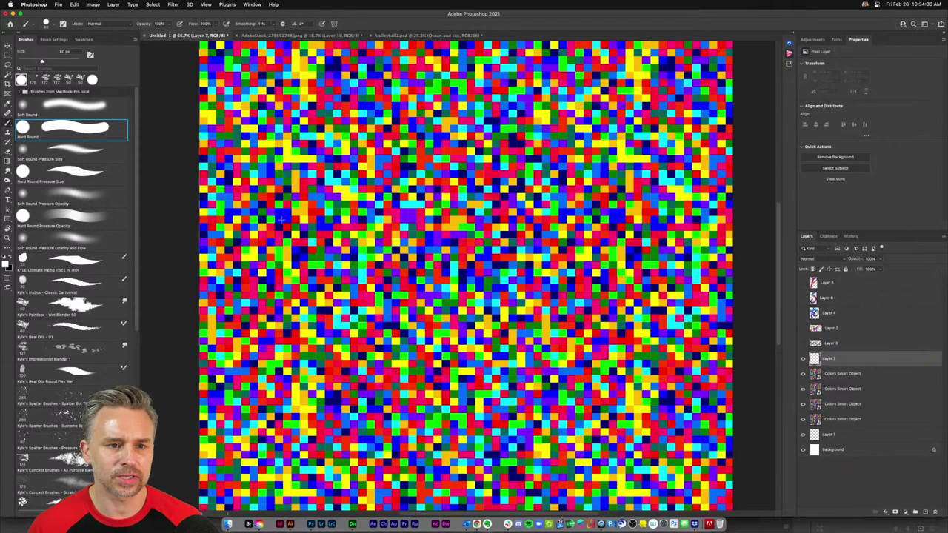
pyautogui.hscroll(2, 321, 216)
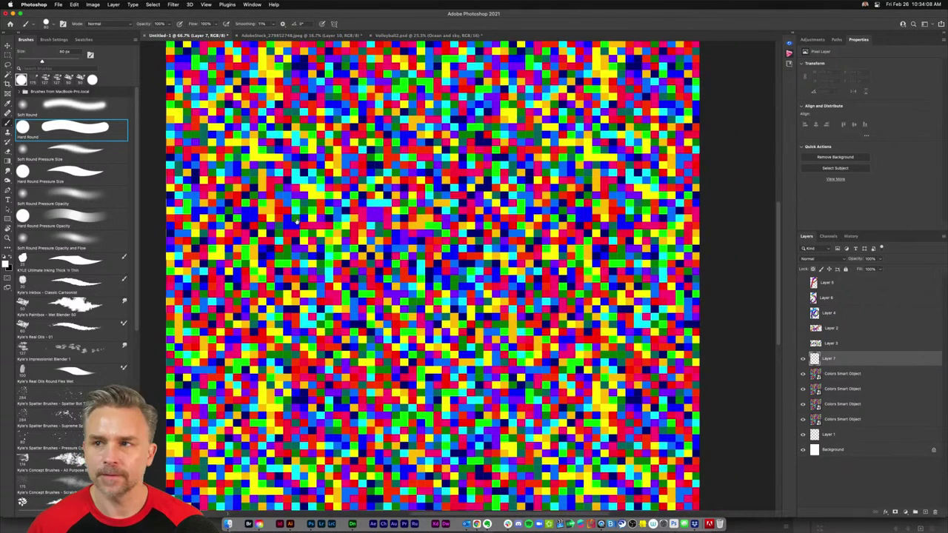
pyautogui.moveTo(317, 192)
pyautogui.mouseDown()
pyautogui.moveTo(261, 165)
pyautogui.moveTo(231, 332)
pyautogui.moveTo(326, 355)
pyautogui.moveTo(361, 296)
pyautogui.mouseUp()
pyautogui.press('super+z')
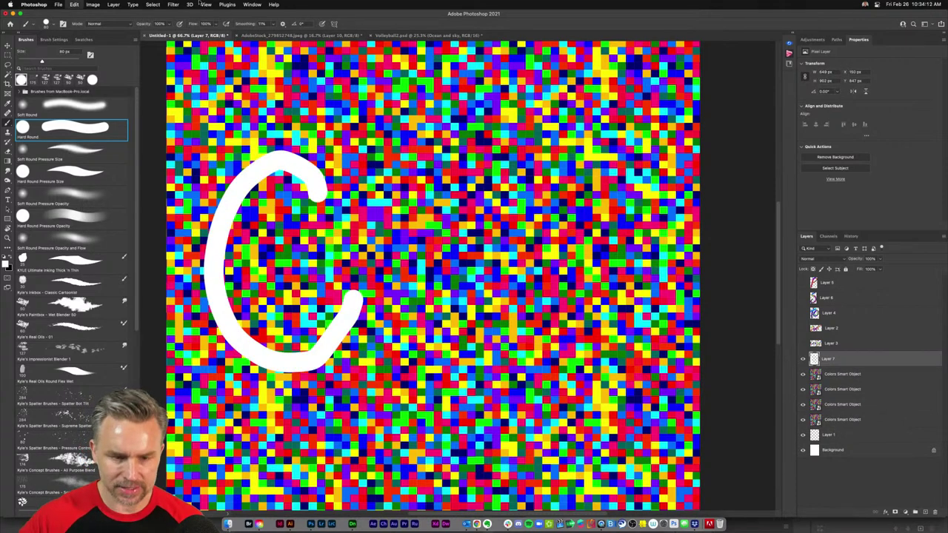
# Raise the brush smoothing to 29% and paint the word "Cute" in large white handwritten letters across the coloured squares
pyautogui.click(242, 26)
pyautogui.moveTo(242, 26); pyautogui.dragTo(247, 27)
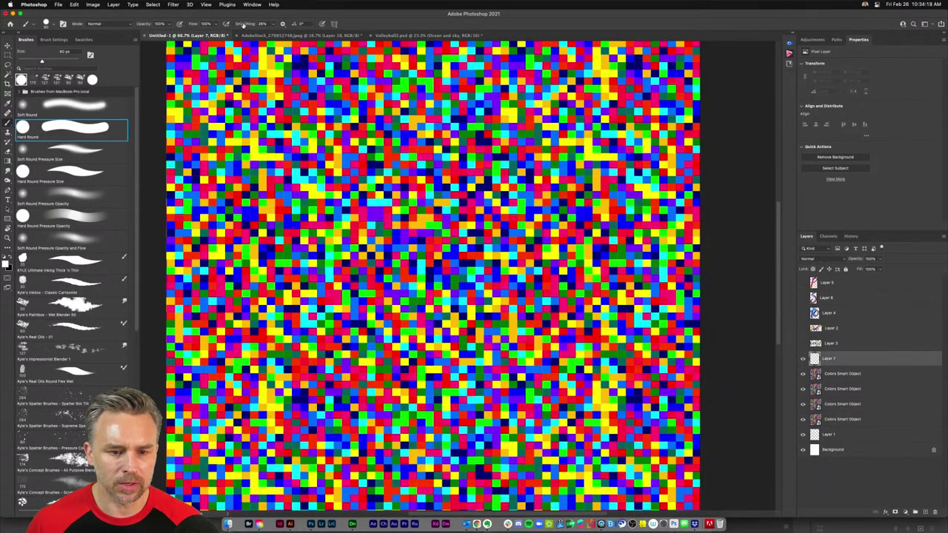
pyautogui.moveTo(243, 25); pyautogui.dragTo(245, 26)
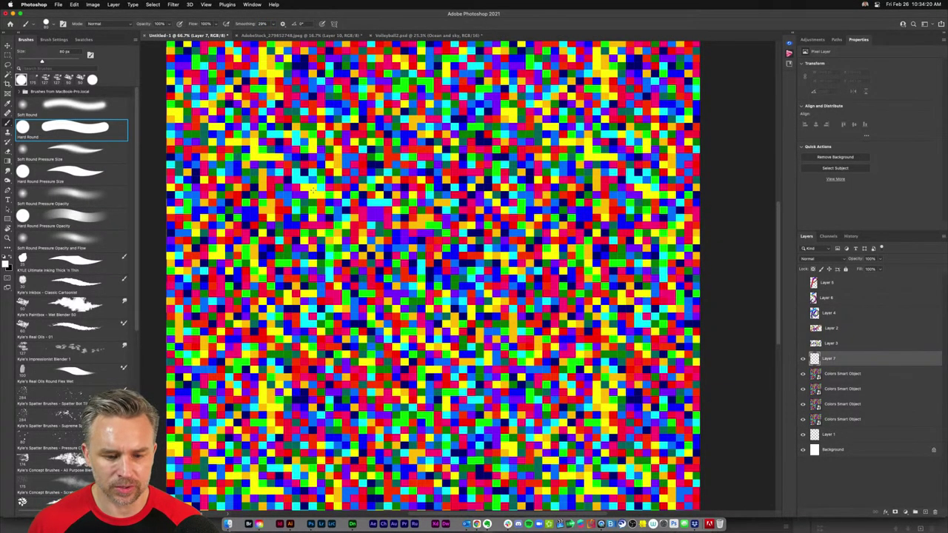
pyautogui.moveTo(318, 198)
pyautogui.mouseDown()
pyautogui.moveTo(293, 182)
pyautogui.moveTo(252, 216)
pyautogui.moveTo(260, 392)
pyautogui.moveTo(334, 392)
pyautogui.moveTo(354, 355)
pyautogui.mouseUp()
pyautogui.moveTo(372, 251)
pyautogui.mouseDown()
pyautogui.moveTo(376, 340)
pyautogui.moveTo(419, 237)
pyautogui.moveTo(444, 360)
pyautogui.moveTo(471, 384)
pyautogui.mouseUp()
pyautogui.moveTo(464, 108); pyautogui.dragTo(535, 423)
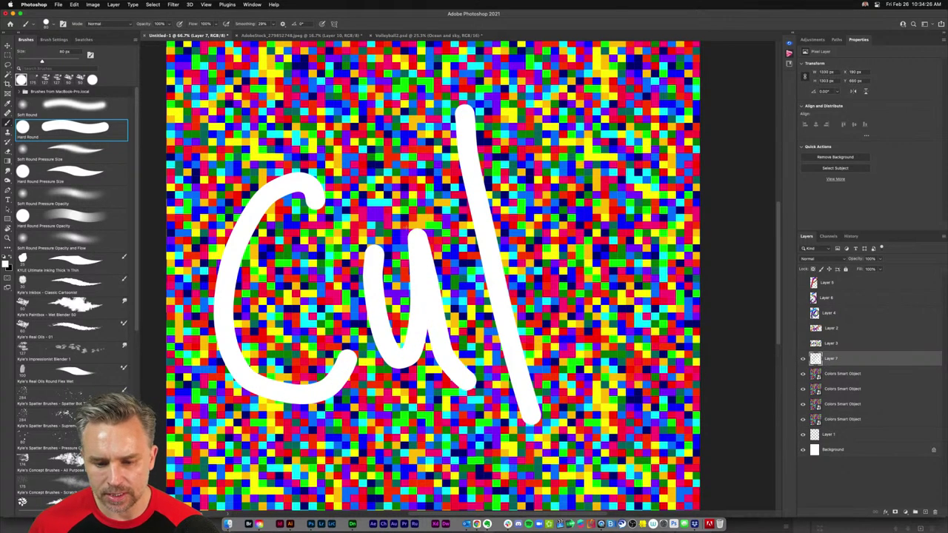
pyautogui.moveTo(404, 197)
pyautogui.mouseDown()
pyautogui.moveTo(424, 183)
pyautogui.moveTo(557, 163)
pyautogui.mouseUp()
pyautogui.moveTo(544, 283)
pyautogui.mouseDown()
pyautogui.moveTo(575, 261)
pyautogui.moveTo(566, 217)
pyautogui.moveTo(537, 292)
pyautogui.moveTo(606, 335)
pyautogui.moveTo(656, 227)
pyautogui.mouseUp()
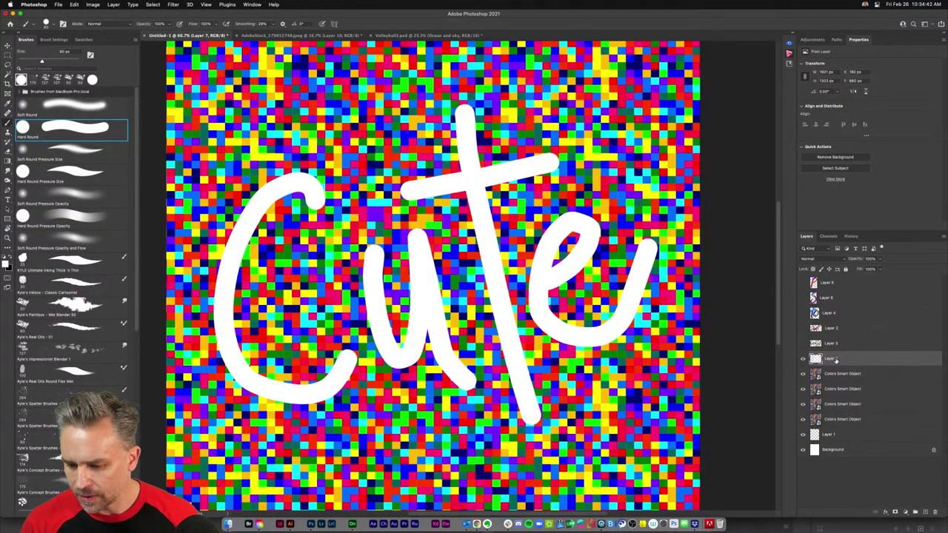
# Hide Layer 7 with the white lettering and add a new empty layer above it
pyautogui.click(803, 359)
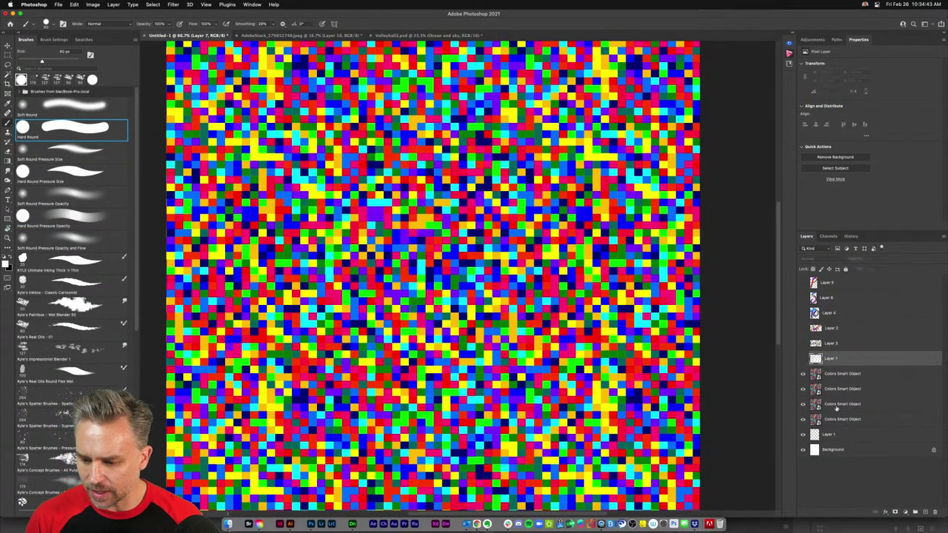
pyautogui.click(927, 514)
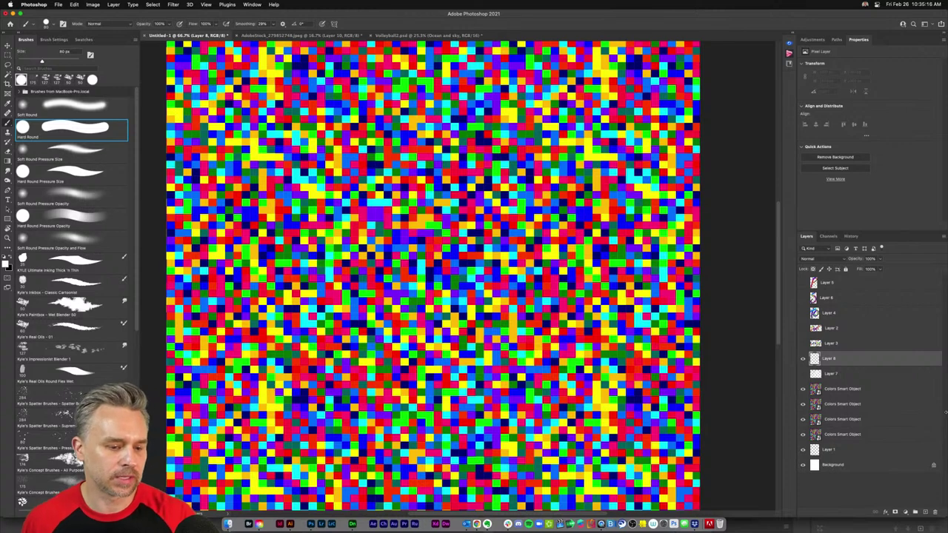
# Choose the Smudge tool from the group it shares with Blur and Sharpen
pyautogui.click(31, 174)
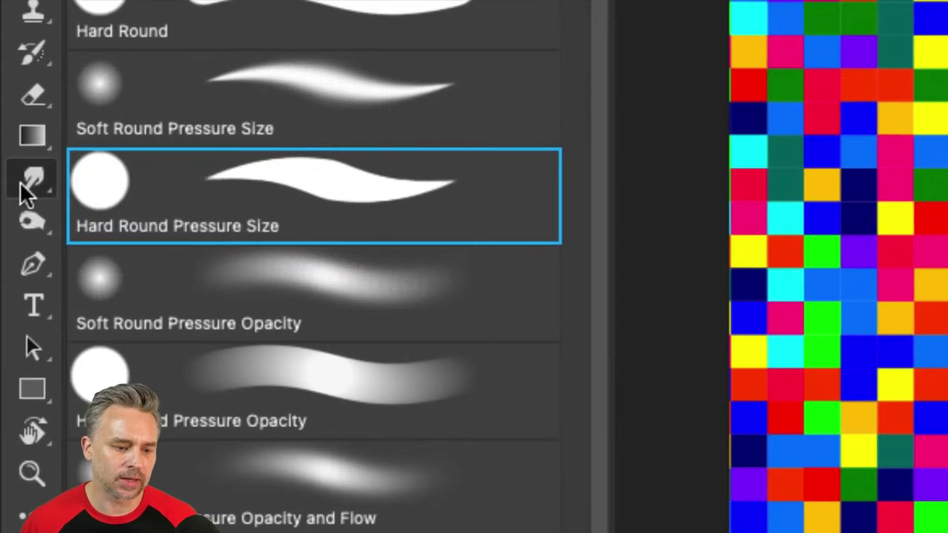
pyautogui.click(15, 186)
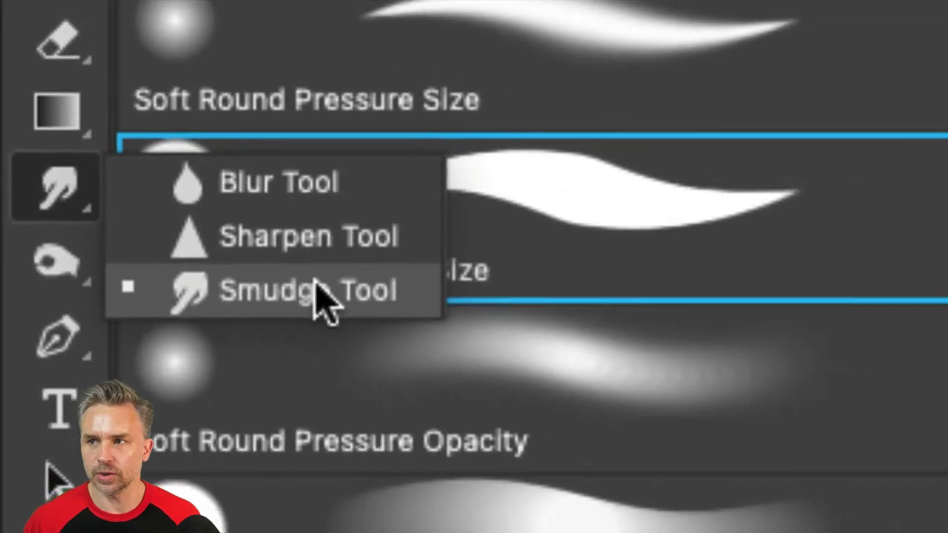
pyautogui.click(378, 292)
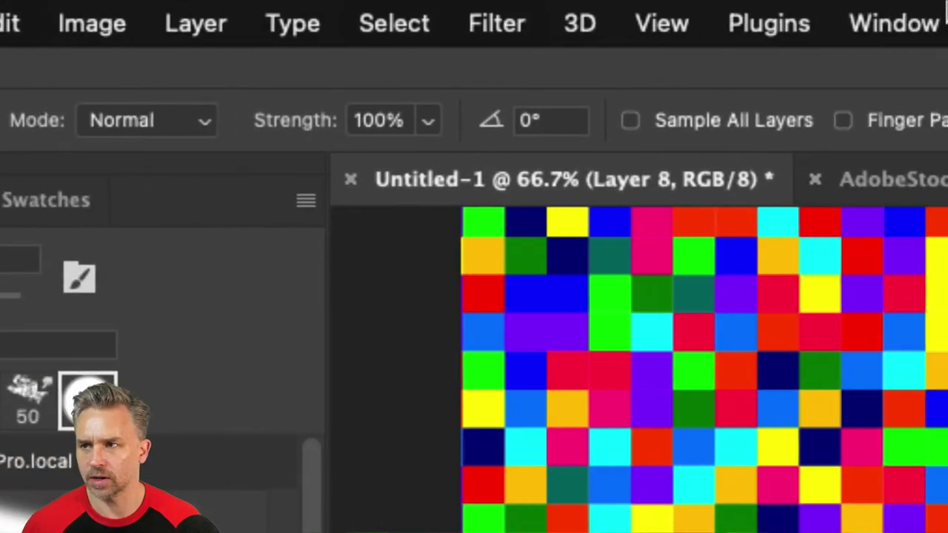
# Try a Smudge strength of 60%, and reset the tool to its default settings
pyautogui.click(368, 122)
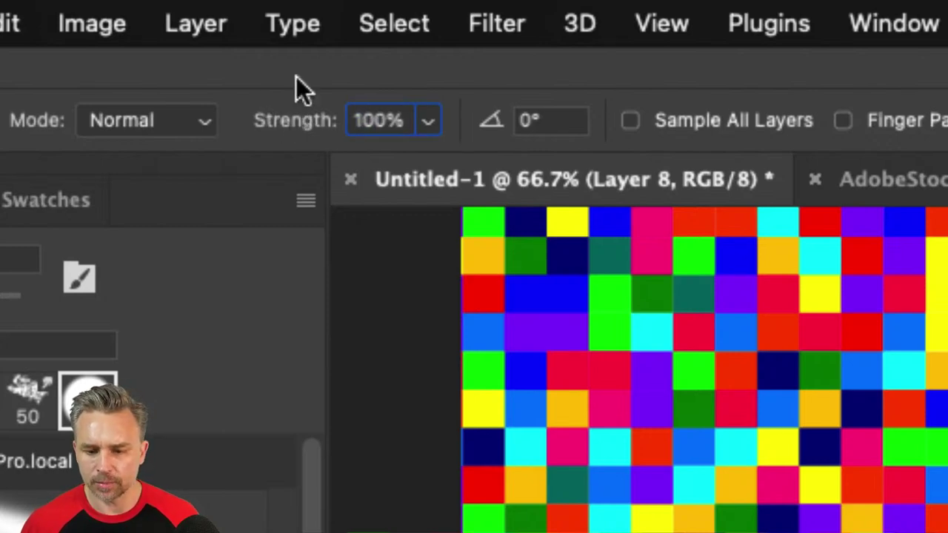
pyautogui.moveTo(303, 126); pyautogui.dragTo(237, 131)
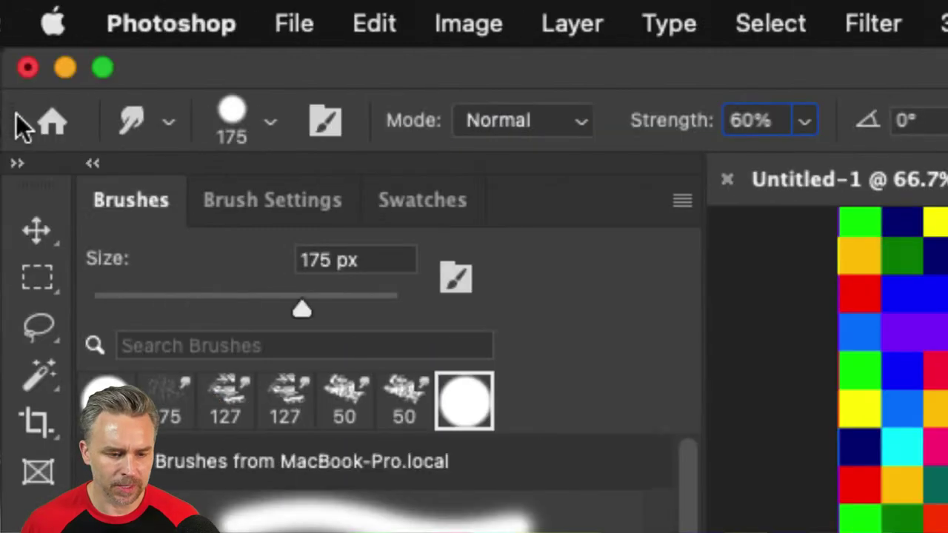
pyautogui.rightClick(1, 127)
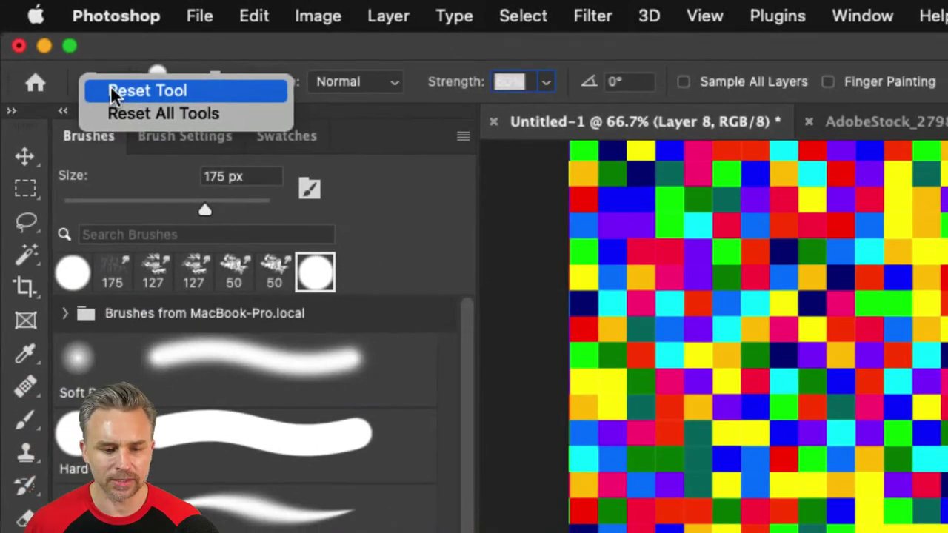
pyautogui.click(169, 136)
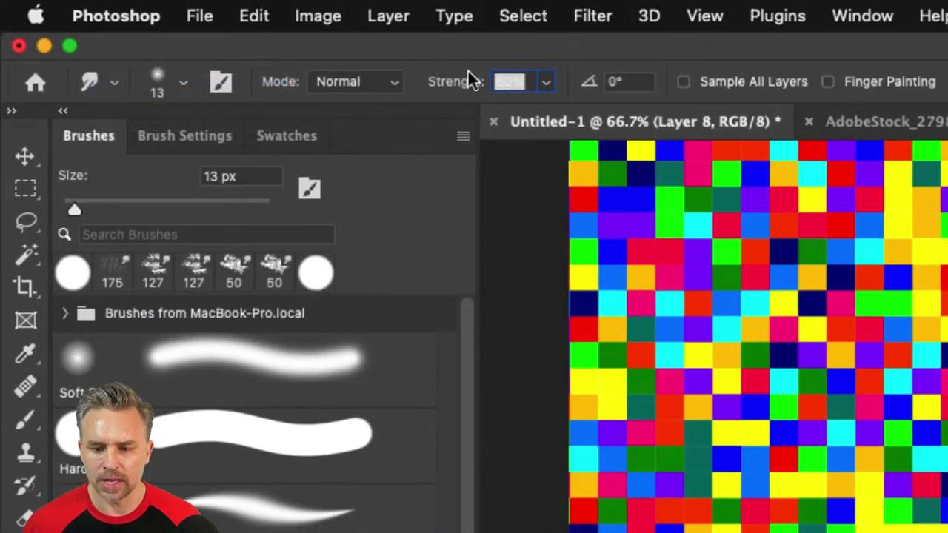
# Turn on Sample All Layers for the Smudge tool and choose the Hard Round Pressure Size brush
pyautogui.click(638, 82)
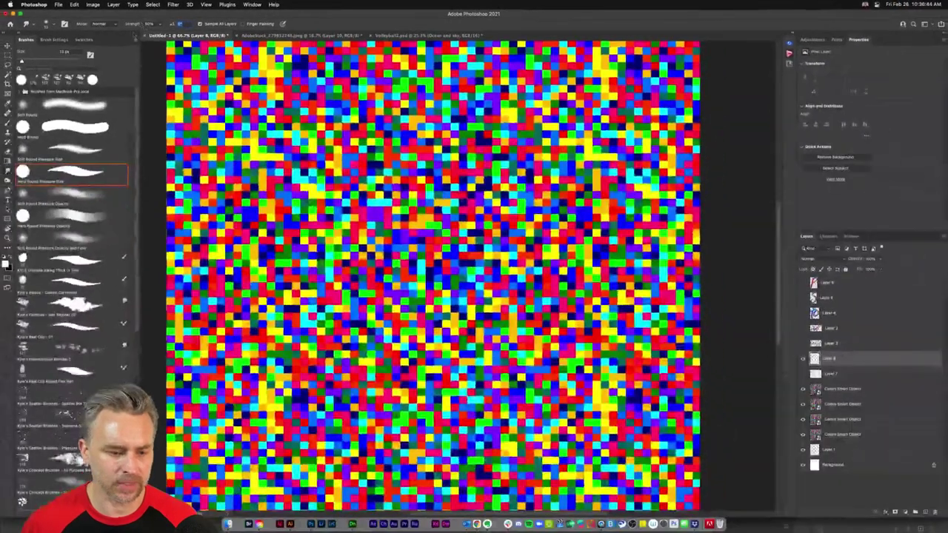
pyautogui.click(51, 175)
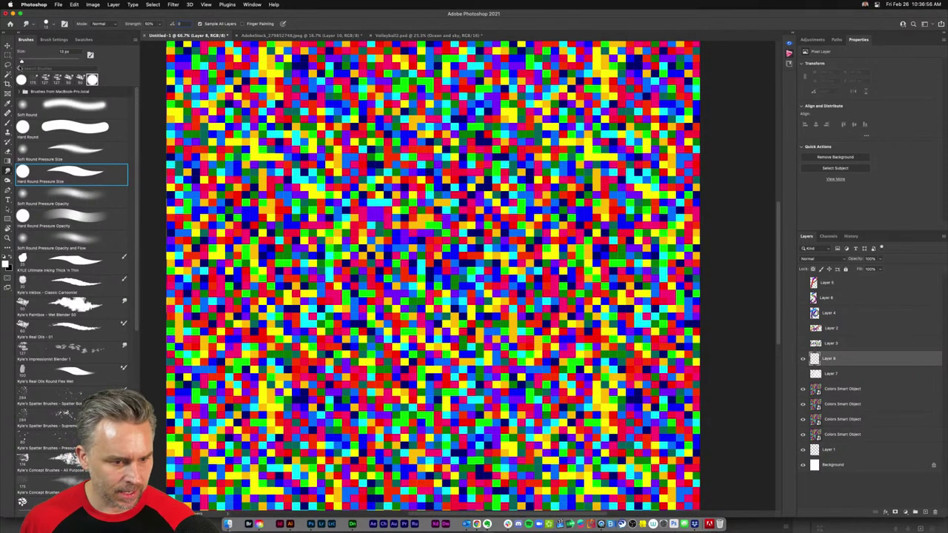
pyautogui.press('m')
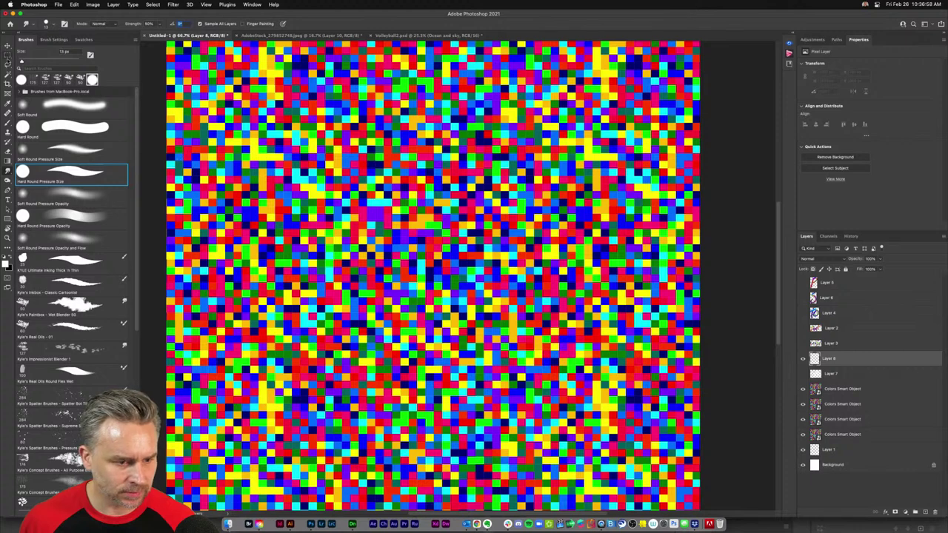
pyautogui.click(8, 171)
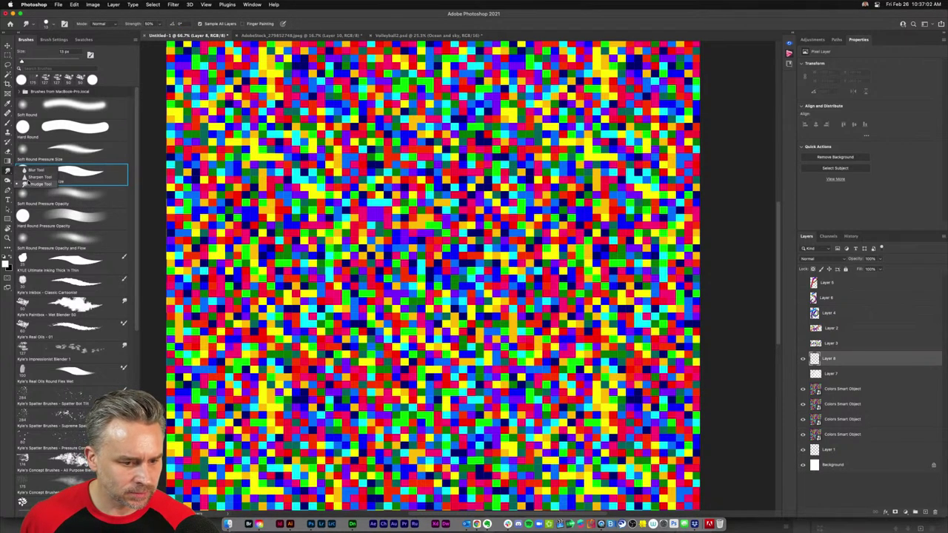
# Enlarge the Smudge brush to 90 px
pyautogui.press(']')
pyautogui.press(']')
pyautogui.press(']')
pyautogui.press(']')
pyautogui.press(']')
pyautogui.press(']')
pyautogui.press(']')
pyautogui.press(']')
pyautogui.press(']')
pyautogui.press(']')
pyautogui.press(']')
pyautogui.press(']')
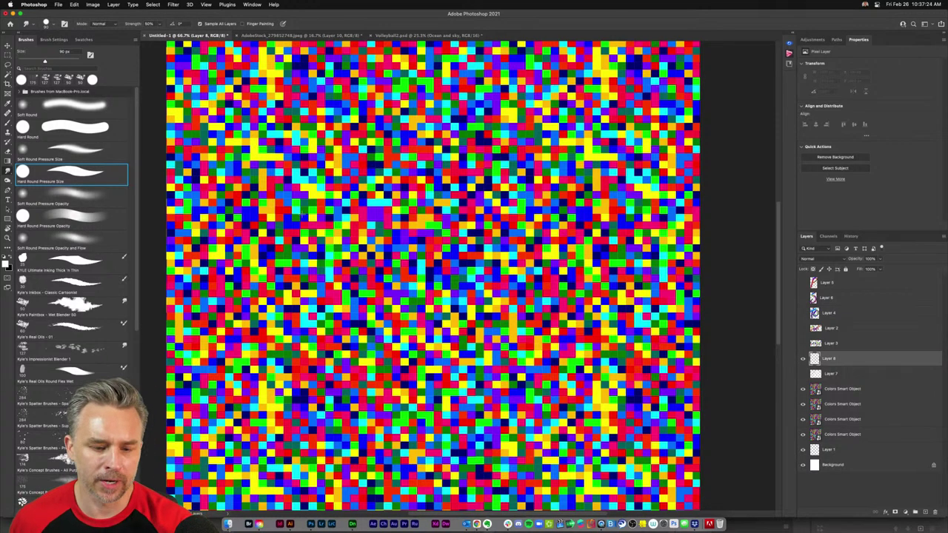
# Undo a short trial smudge and, with the brush at 150 px, smudge a large S-shaped stroke over the coloured squares
pyautogui.moveTo(317, 237); pyautogui.dragTo(312, 178)
pyautogui.press('super+z')
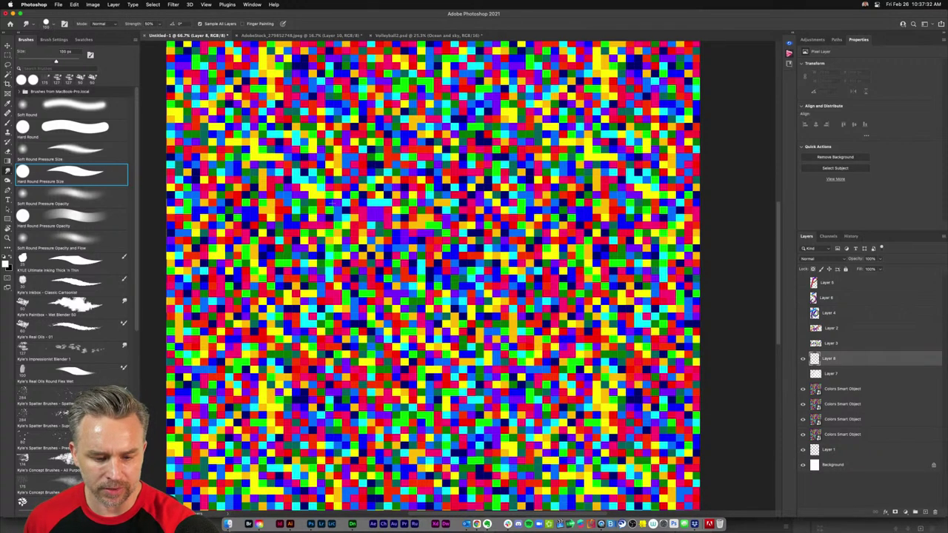
pyautogui.moveTo(550, 221)
pyautogui.mouseDown()
pyautogui.moveTo(441, 121)
pyautogui.moveTo(381, 104)
pyautogui.moveTo(341, 104)
pyautogui.moveTo(277, 135)
pyautogui.moveTo(259, 194)
pyautogui.moveTo(265, 232)
pyautogui.moveTo(304, 293)
pyautogui.moveTo(340, 323)
pyautogui.moveTo(551, 357)
pyautogui.moveTo(560, 428)
pyautogui.moveTo(508, 448)
pyautogui.moveTo(389, 467)
pyautogui.moveTo(326, 452)
pyautogui.moveTo(259, 404)
pyautogui.mouseUp()
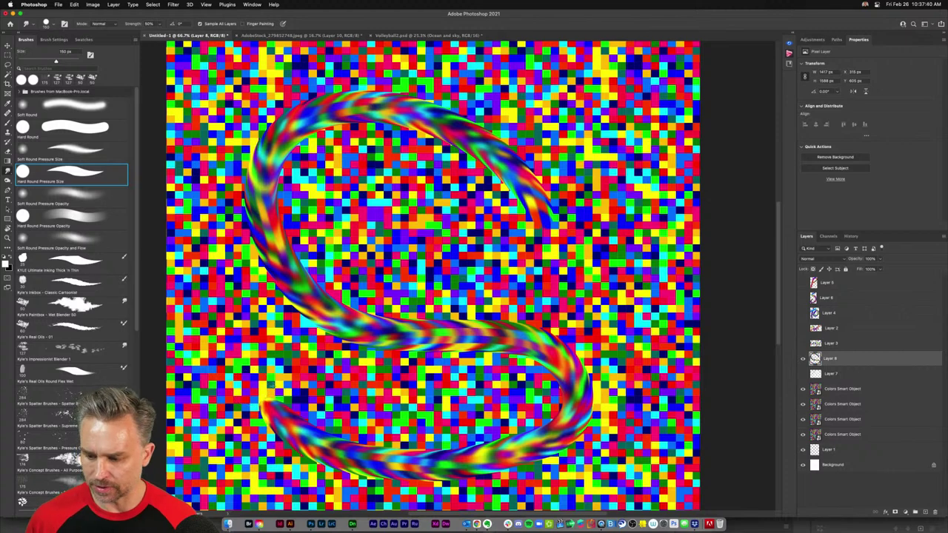
# Group the four Colors Smart Object layers and briefly hide the group to view the S stroke on white
pyautogui.click(865, 435)
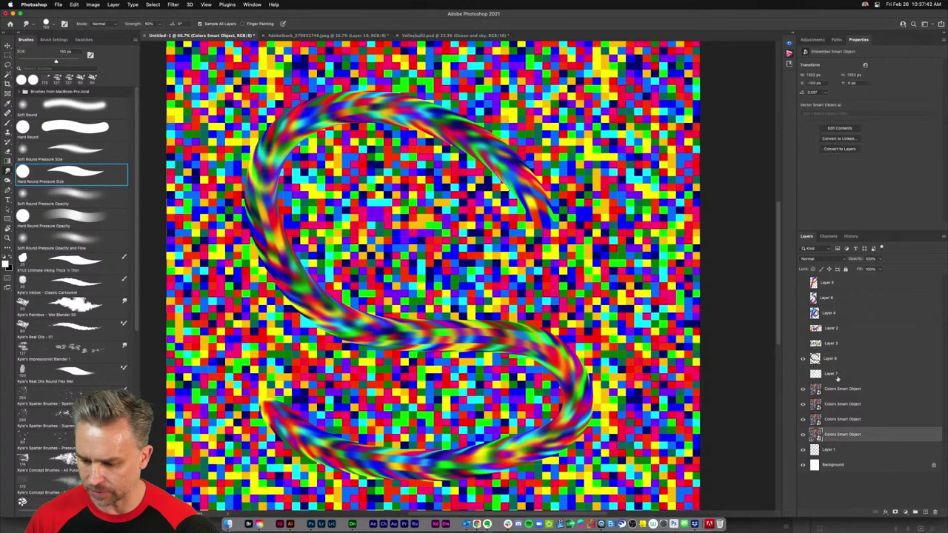
pyautogui.keyDown('shift'); pyautogui.click(844, 389); pyautogui.keyUp('shift')
pyautogui.hotkey('ctrl', 'g')
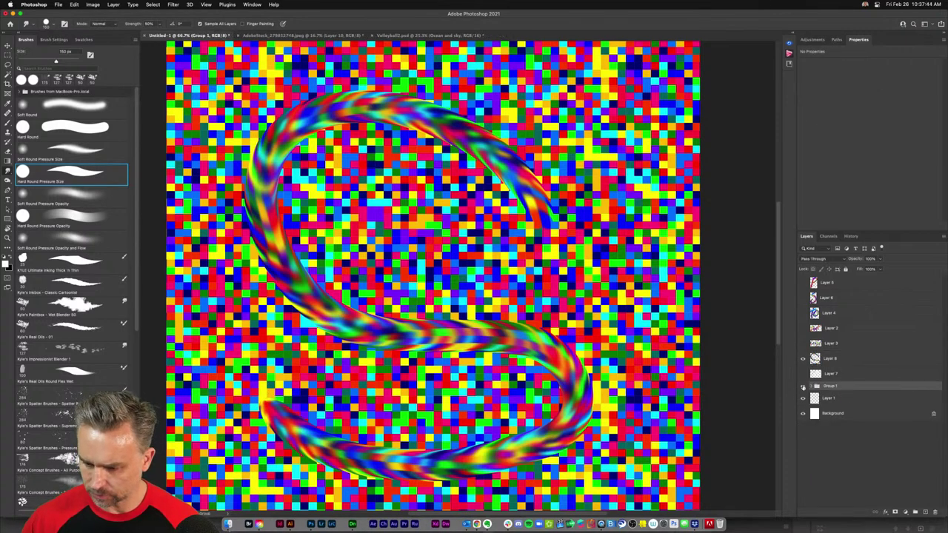
pyautogui.click(803, 386)
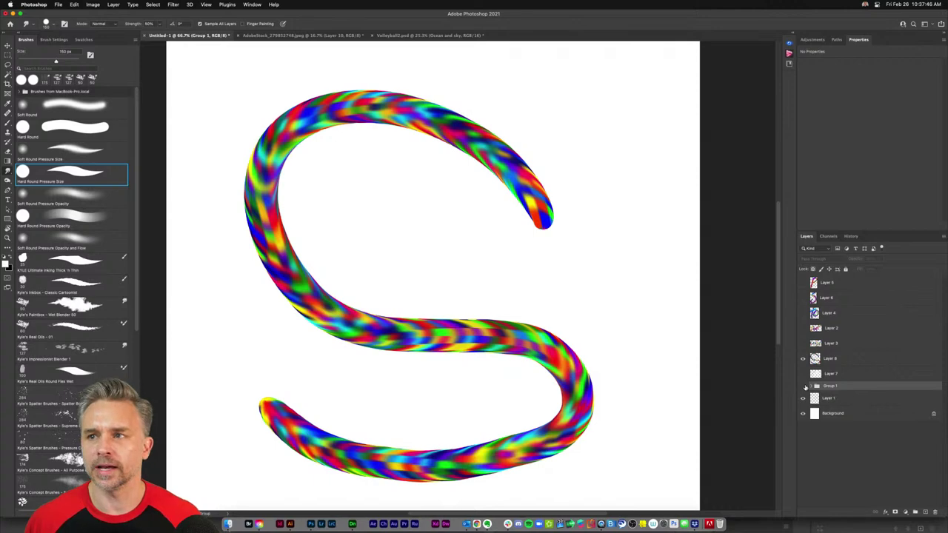
pyautogui.click(804, 387)
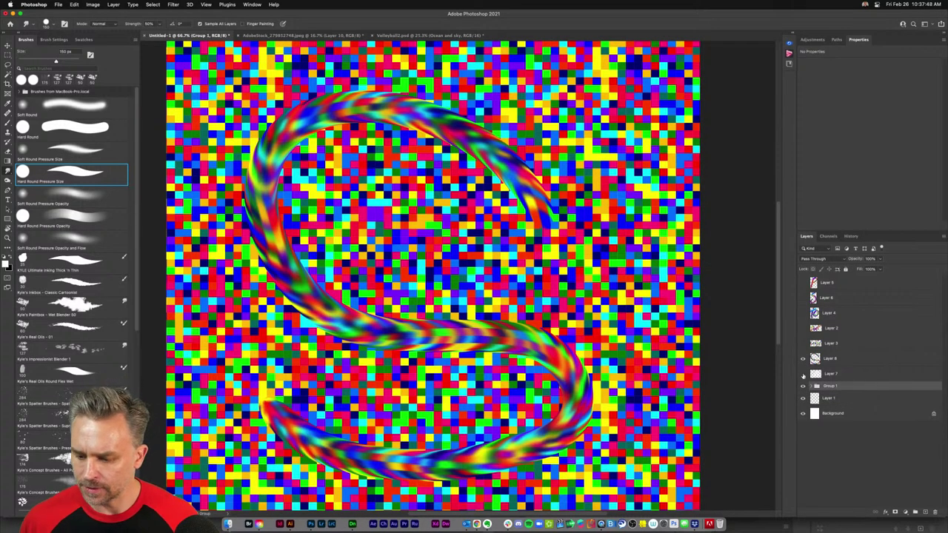
# Hide Layer 8 with the S stroke and add a new empty layer above it
pyautogui.click(803, 359)
pyautogui.click(833, 359)
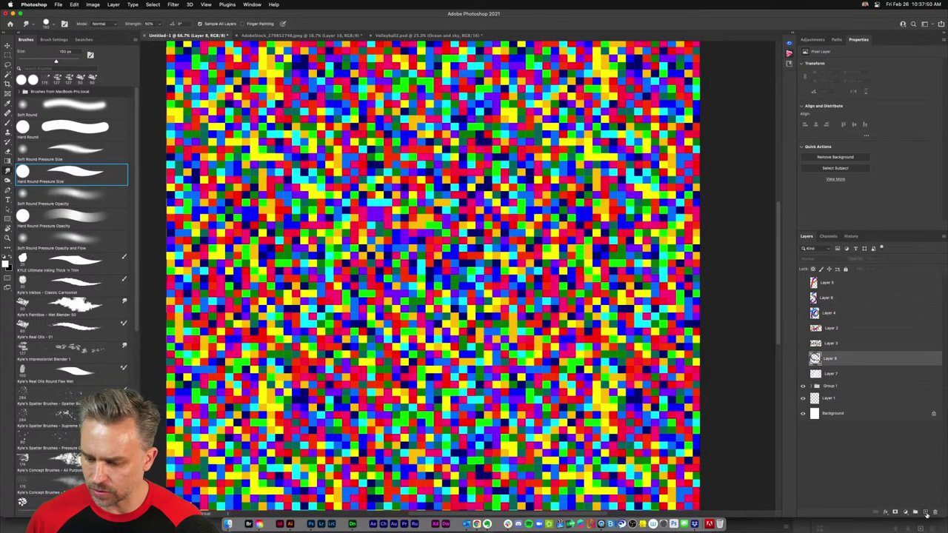
pyautogui.click(926, 513)
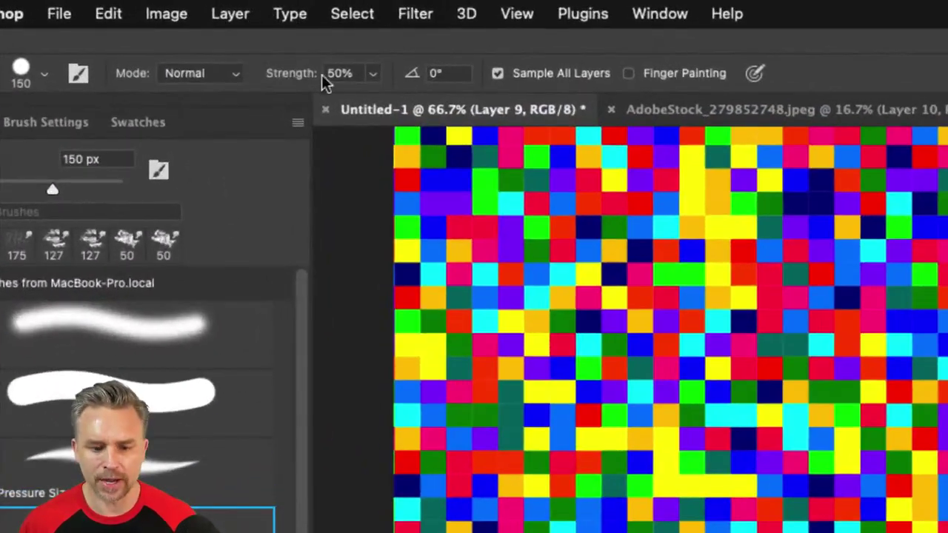
# Set the Smudge strength to 100% and smudge a spiral stroke over the coloured squares on the new layer
pyautogui.click(337, 73)
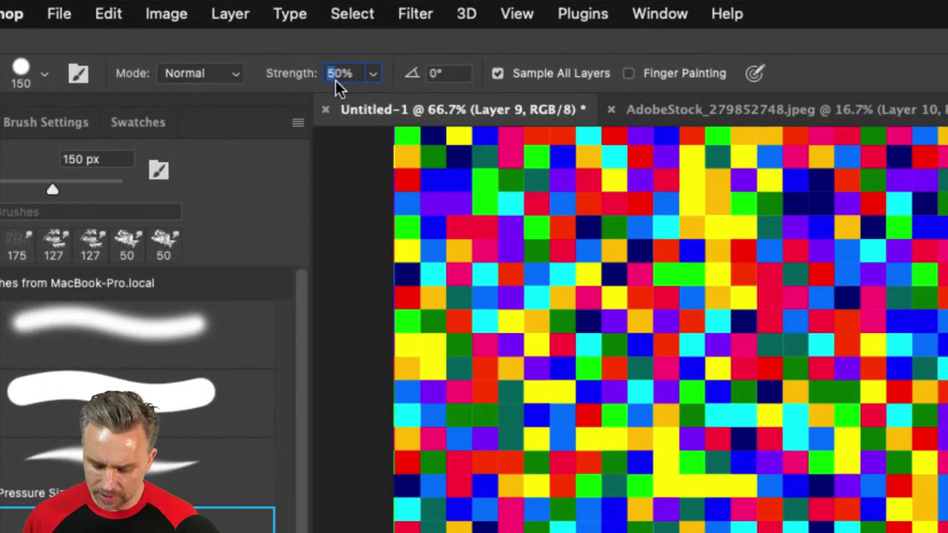
pyautogui.write('9')
pyautogui.moveTo(352, 73); pyautogui.dragTo(263, 56)
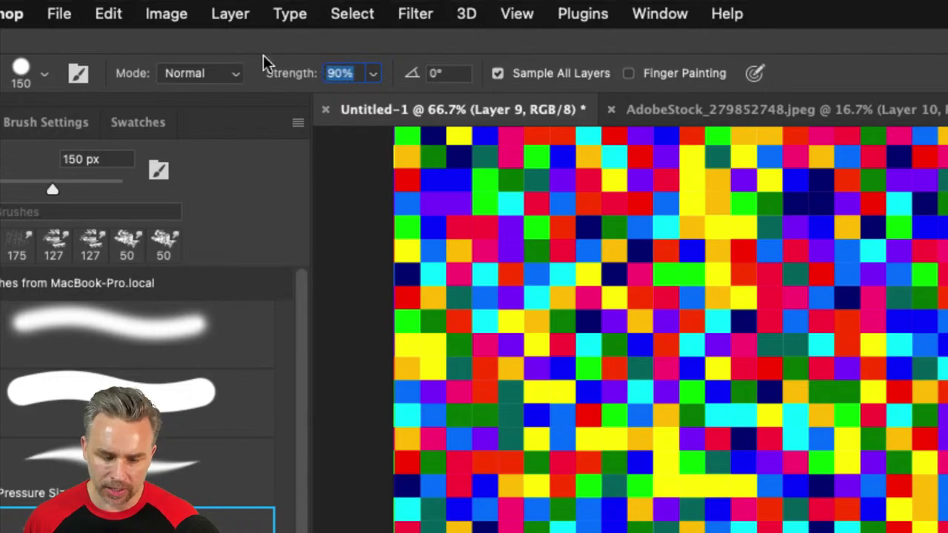
pyautogui.write('100')
pyautogui.press('Return')
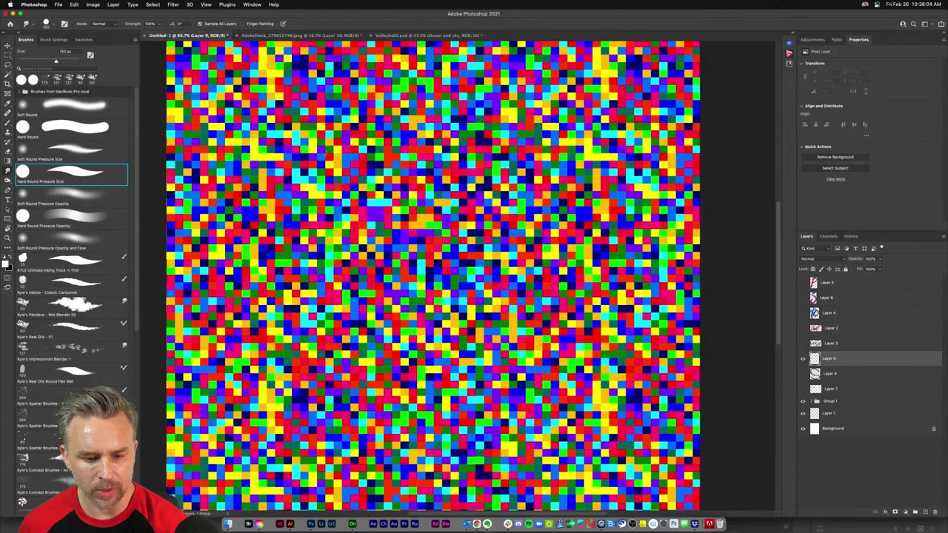
pyautogui.moveTo(333, 145)
pyautogui.mouseDown()
pyautogui.moveTo(302, 161)
pyautogui.moveTo(266, 209)
pyautogui.moveTo(267, 263)
pyautogui.moveTo(316, 339)
pyautogui.moveTo(412, 345)
pyautogui.moveTo(441, 215)
pyautogui.moveTo(370, 237)
pyautogui.moveTo(382, 304)
pyautogui.mouseUp()
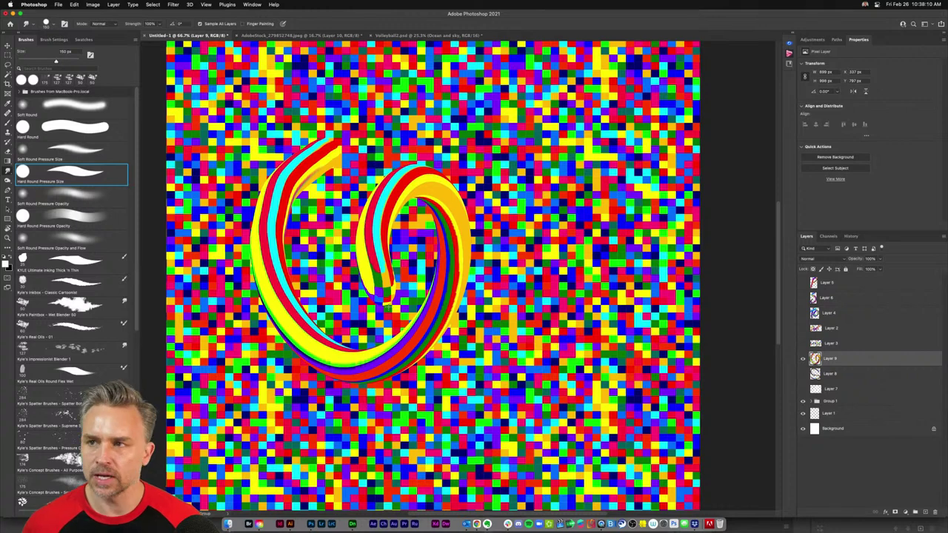
# Briefly hide Group 1 to view the spiral on white, and replace the visible Layer 9 with a new empty layer above it
pyautogui.click(802, 402)
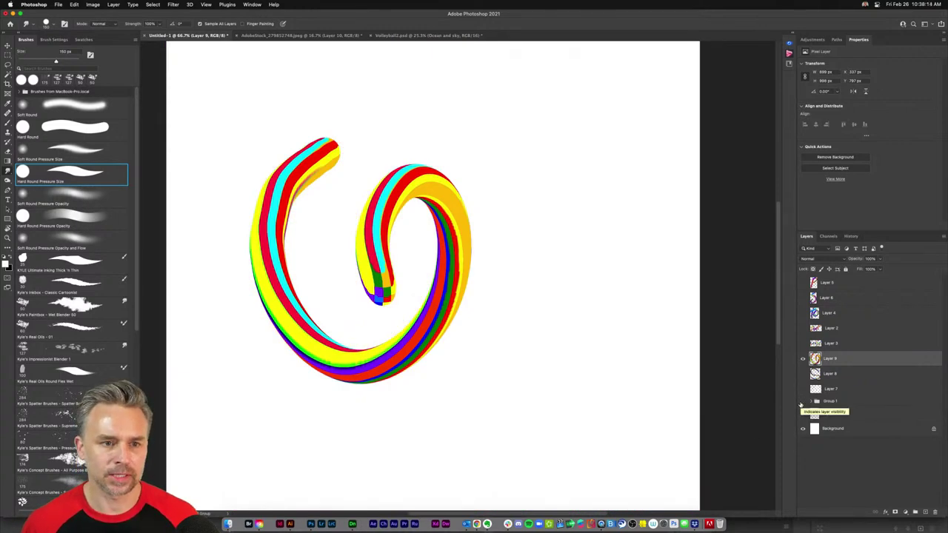
pyautogui.click(803, 402)
pyautogui.click(804, 360)
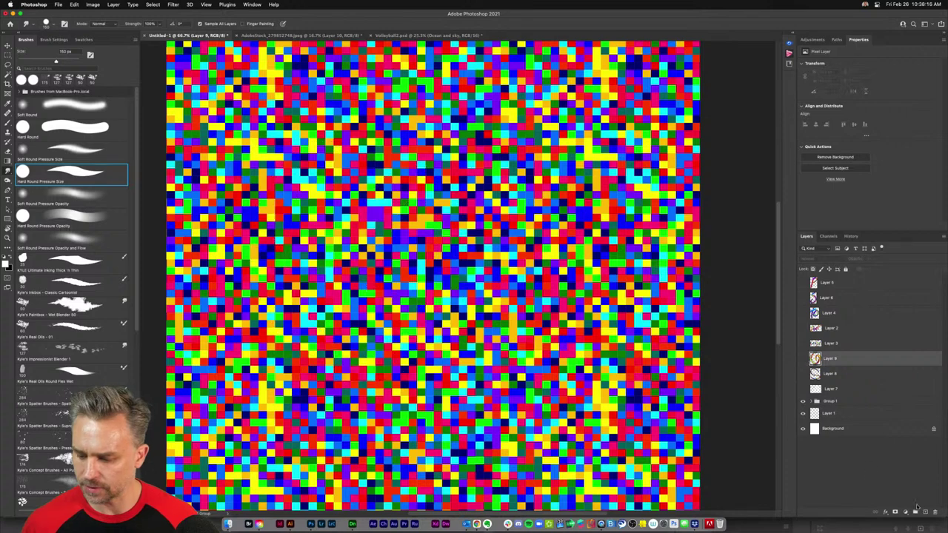
pyautogui.click(924, 512)
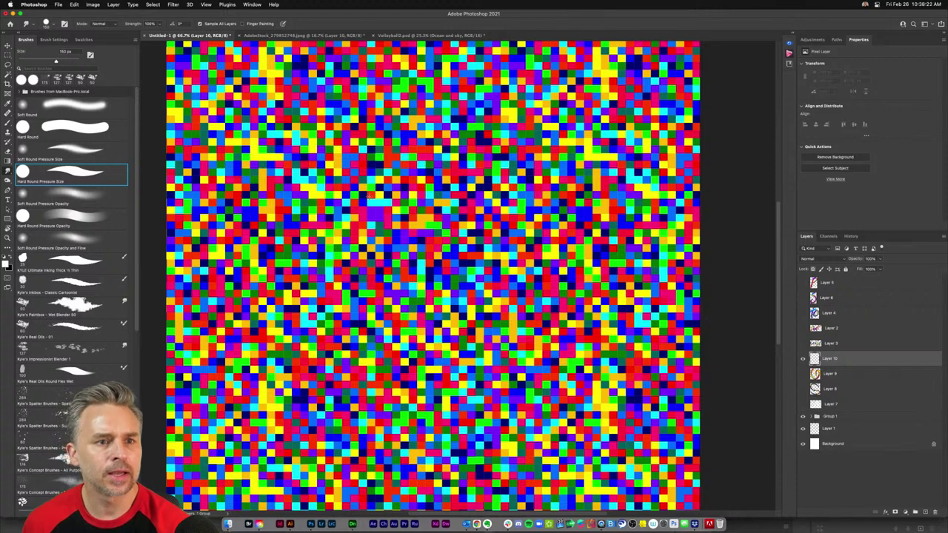
# Smudge the first two script letters of a first name over the coloured squares, and hide their layer beneath a new empty layer
pyautogui.moveTo(334, 231)
pyautogui.mouseDown()
pyautogui.moveTo(311, 129)
pyautogui.moveTo(326, 343)
pyautogui.mouseUp()
pyautogui.moveTo(421, 141)
pyautogui.mouseDown()
pyautogui.moveTo(348, 347)
pyautogui.moveTo(441, 240)
pyautogui.moveTo(400, 367)
pyautogui.moveTo(502, 414)
pyautogui.moveTo(513, 379)
pyautogui.mouseUp()
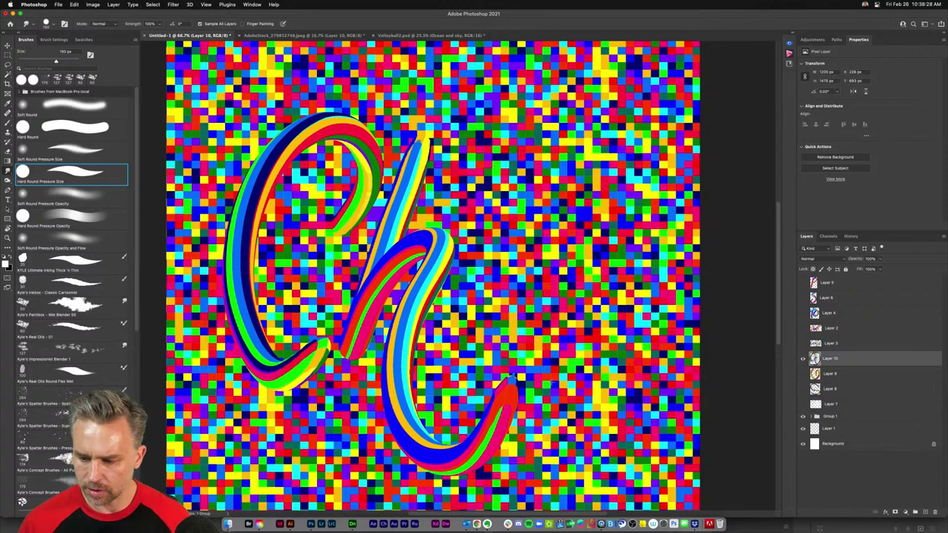
pyautogui.click(803, 359)
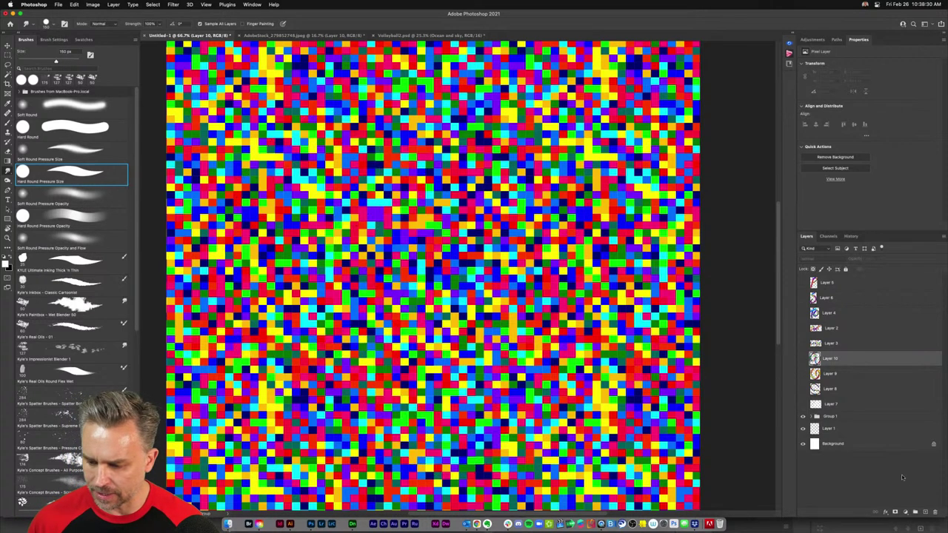
pyautogui.click(925, 512)
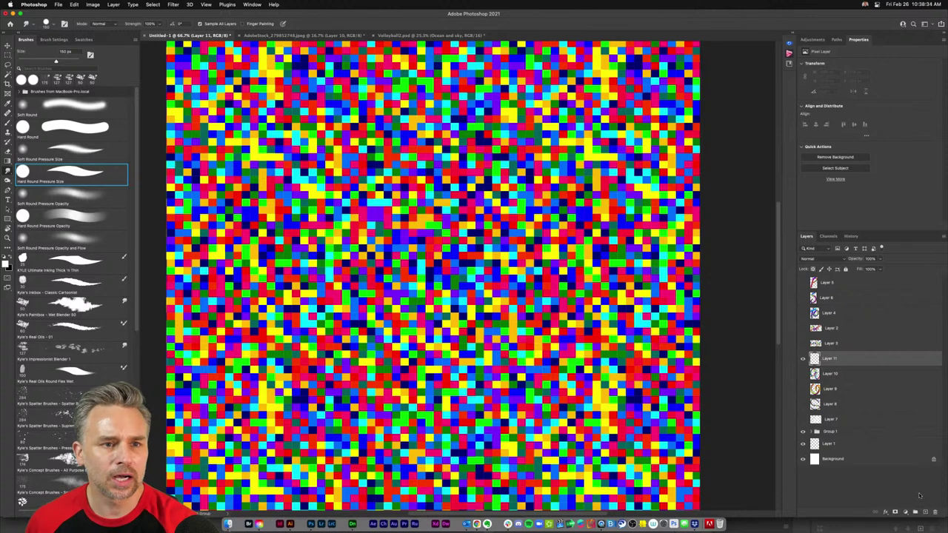
# Smudge the remaining five letters of the first name over the coloured squares on Layer 11, with a long curved crossbar on the t
pyautogui.moveTo(276, 361)
pyautogui.mouseDown()
pyautogui.moveTo(325, 236)
pyautogui.moveTo(277, 341)
pyautogui.moveTo(317, 231)
pyautogui.moveTo(354, 233)
pyautogui.mouseUp()
pyautogui.press('super+z')
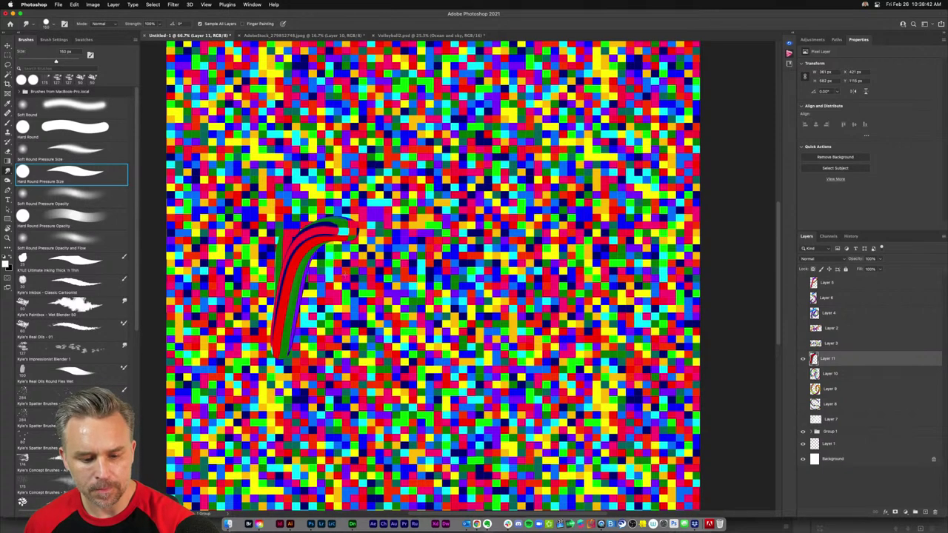
pyautogui.moveTo(367, 233)
pyautogui.mouseDown()
pyautogui.moveTo(359, 273)
pyautogui.moveTo(389, 329)
pyautogui.mouseUp()
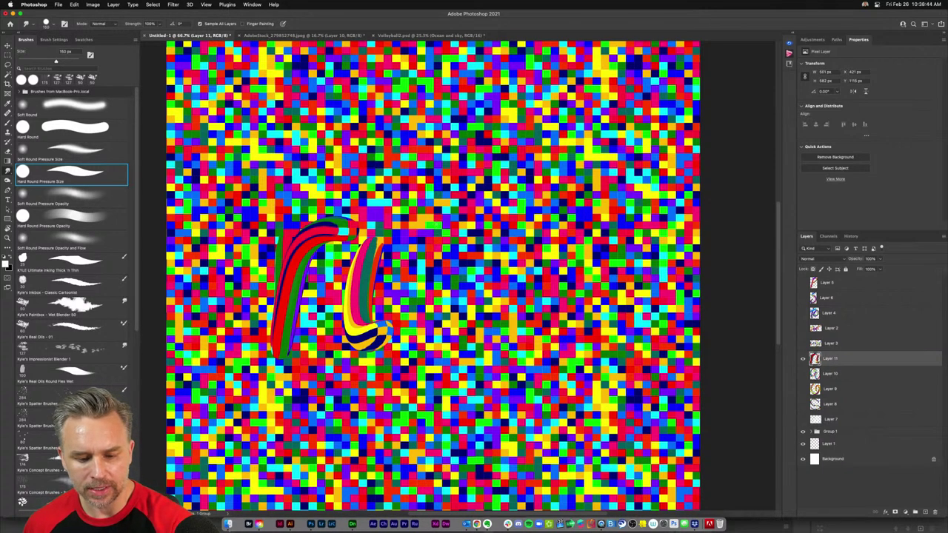
pyautogui.moveTo(442, 220)
pyautogui.mouseDown()
pyautogui.moveTo(456, 297)
pyautogui.moveTo(394, 372)
pyautogui.mouseUp()
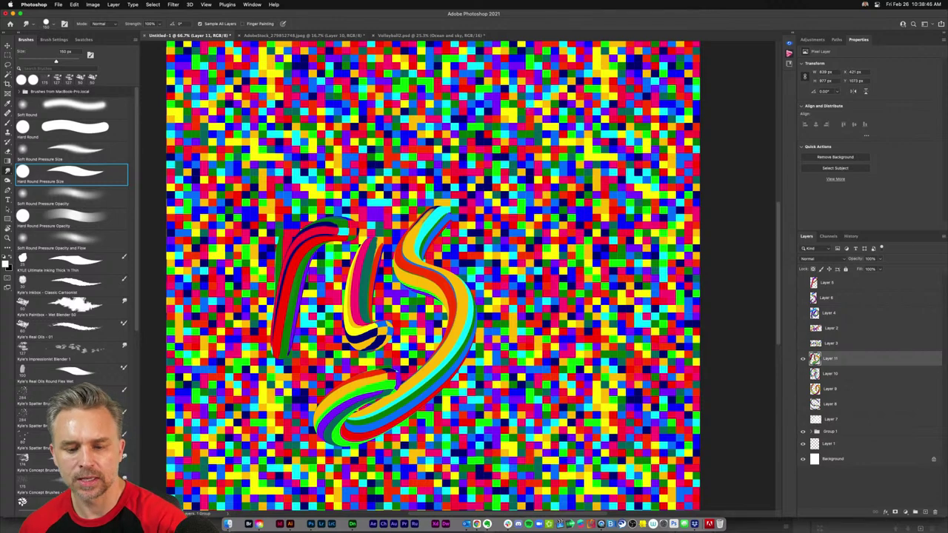
pyautogui.moveTo(532, 89); pyautogui.dragTo(497, 317)
pyautogui.moveTo(428, 182)
pyautogui.mouseDown()
pyautogui.moveTo(635, 137)
pyautogui.moveTo(656, 154)
pyautogui.mouseUp()
pyautogui.moveTo(563, 191)
pyautogui.mouseDown()
pyautogui.moveTo(546, 231)
pyautogui.moveTo(619, 370)
pyautogui.moveTo(656, 335)
pyautogui.mouseUp()
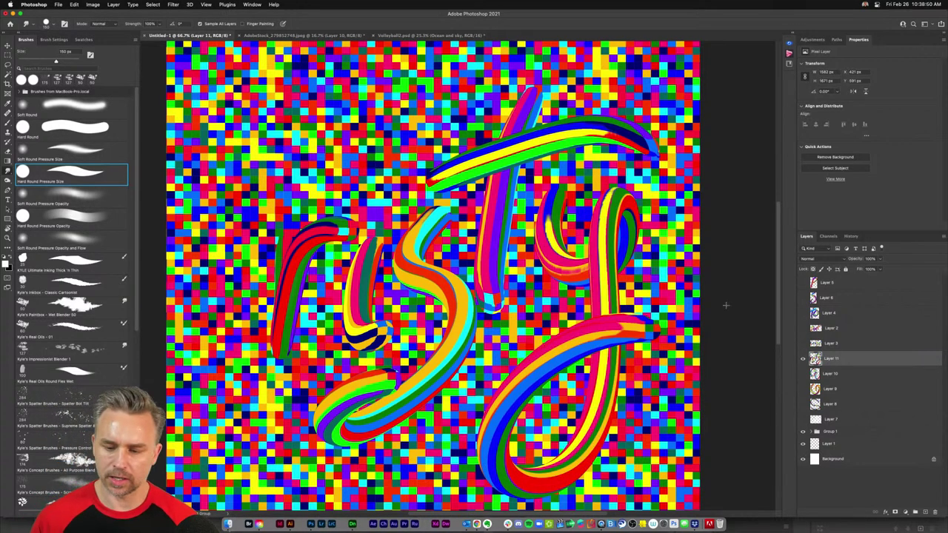
# Hide Group 1 with the coloured squares and show Layer 10 together with Layer 11
pyautogui.click(803, 431)
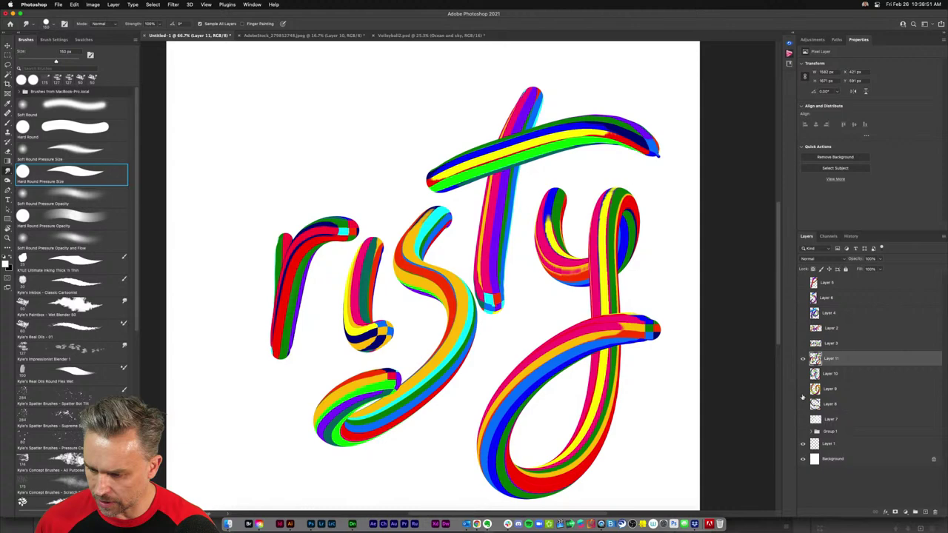
pyautogui.click(803, 343)
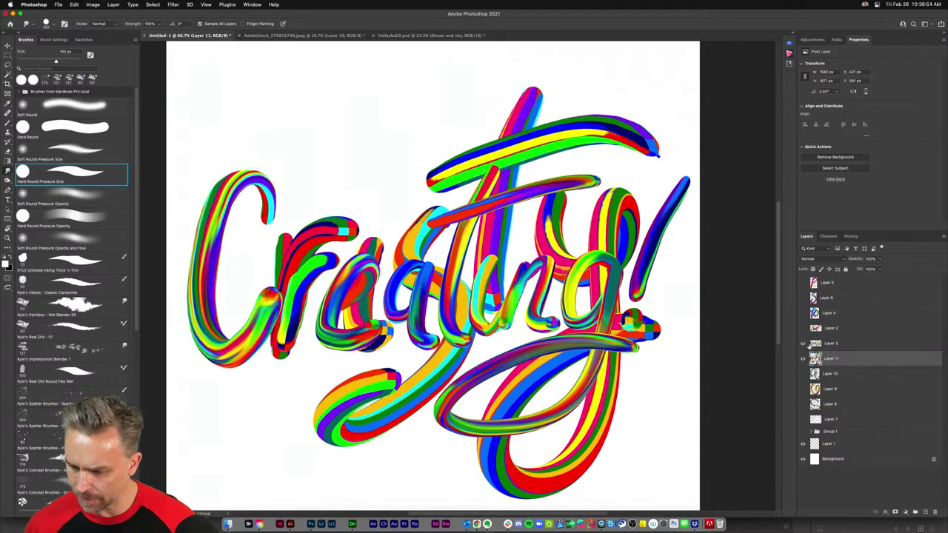
pyautogui.click(803, 343)
pyautogui.click(803, 374)
# Scale Layers 10 and 11 together down to about 1254 by 1179 px and move them higher on the canvas
pyautogui.click(823, 375)
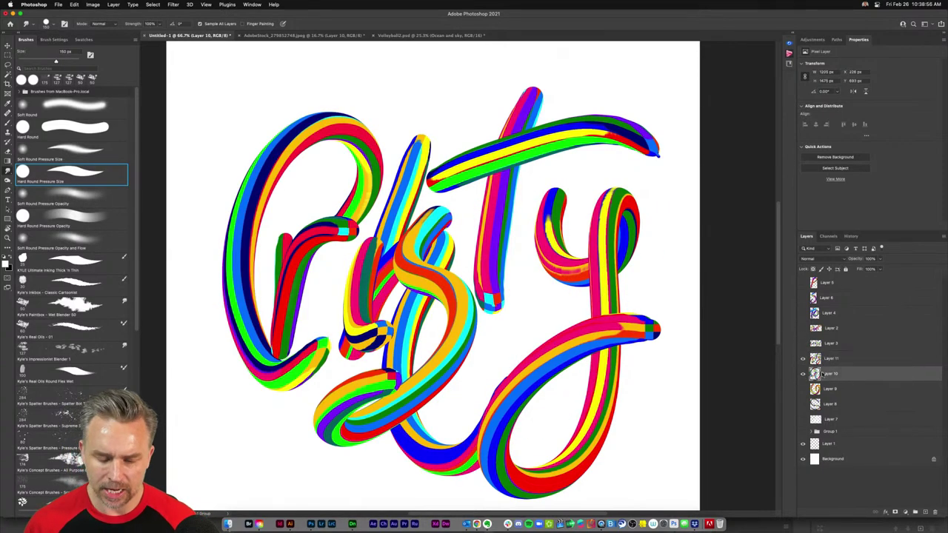
pyautogui.keyDown('shift'); pyautogui.click(833, 358); pyautogui.keyUp('shift')
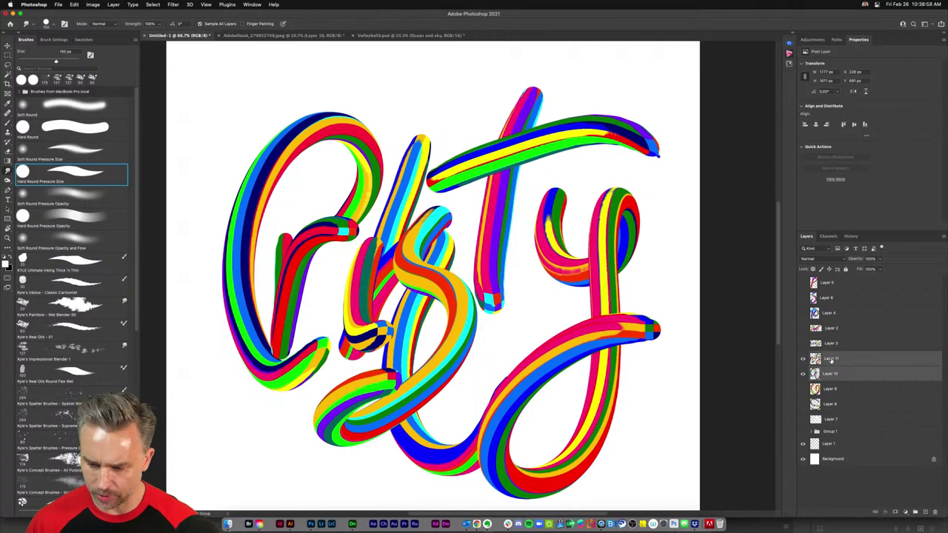
pyautogui.hotkey('ctrl', 't')
pyautogui.moveTo(222, 89); pyautogui.dragTo(313, 248)
pyautogui.press('Return')
pyautogui.press('r')
pyautogui.click(380, 286)
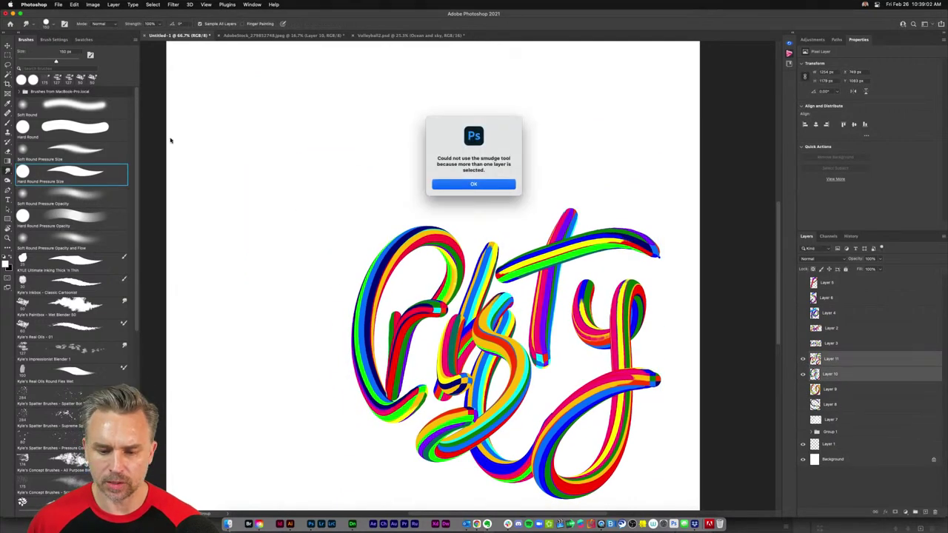
pyautogui.press('Return')
pyautogui.press('v')
pyautogui.moveTo(436, 302); pyautogui.dragTo(451, 247)
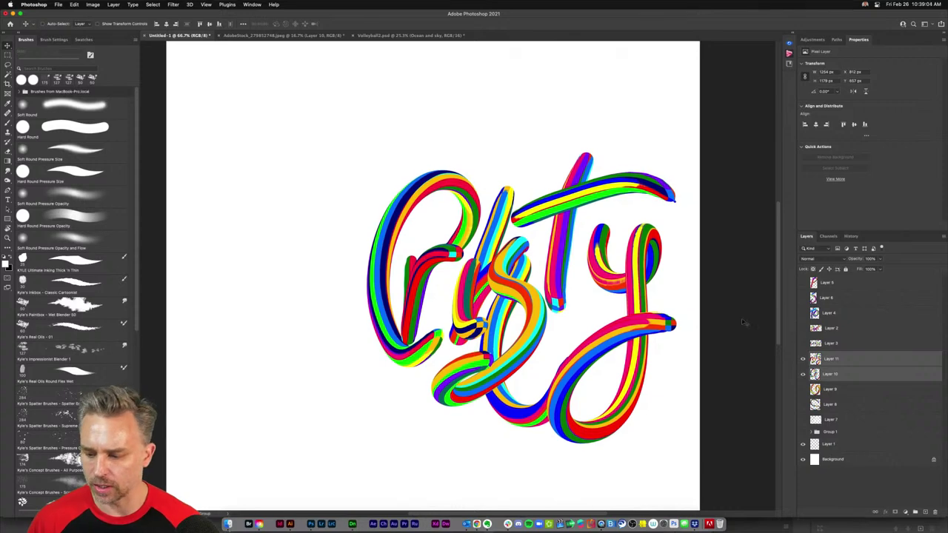
# Move Layer 10 left so its letters precede those on Layer 11, and centre both layers horizontally on the canvas
pyautogui.click(828, 377)
pyautogui.moveTo(378, 248); pyautogui.dragTo(260, 227)
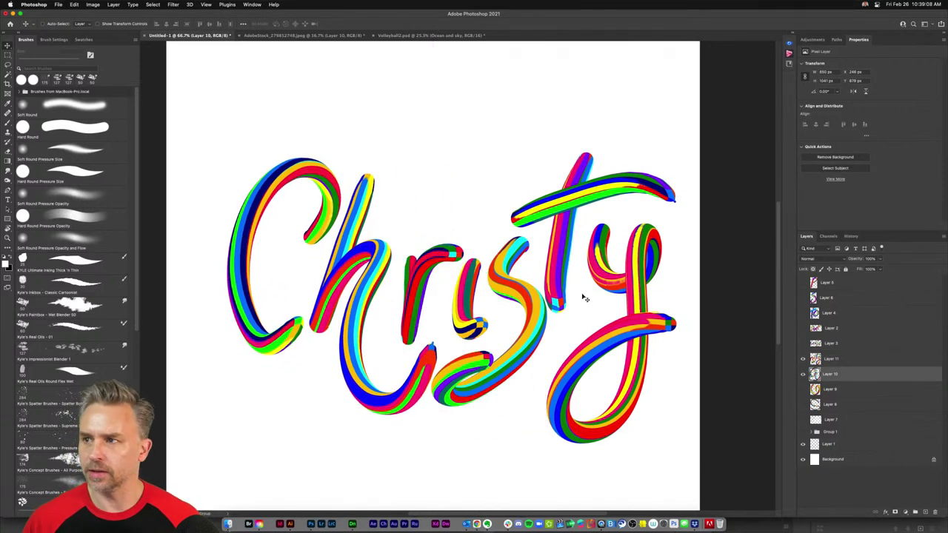
pyautogui.keyDown('shift'); pyautogui.click(830, 360); pyautogui.keyUp('shift')
pyautogui.moveTo(296, 287); pyautogui.dragTo(271, 277)
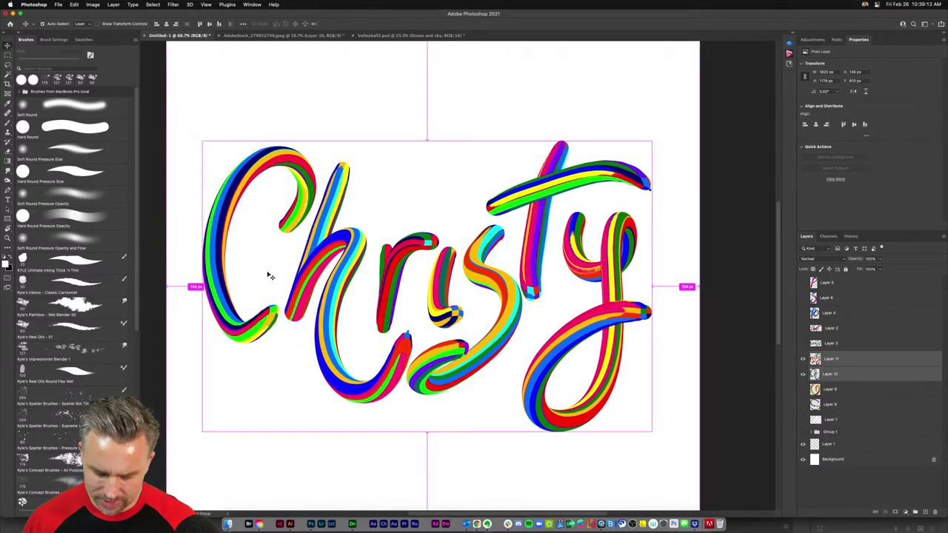
# Rotate the two lettering layers together about 5.8° counterclockwise with Free Transform
pyautogui.press('super+t')
pyautogui.moveTo(190, 121); pyautogui.dragTo(185, 150)
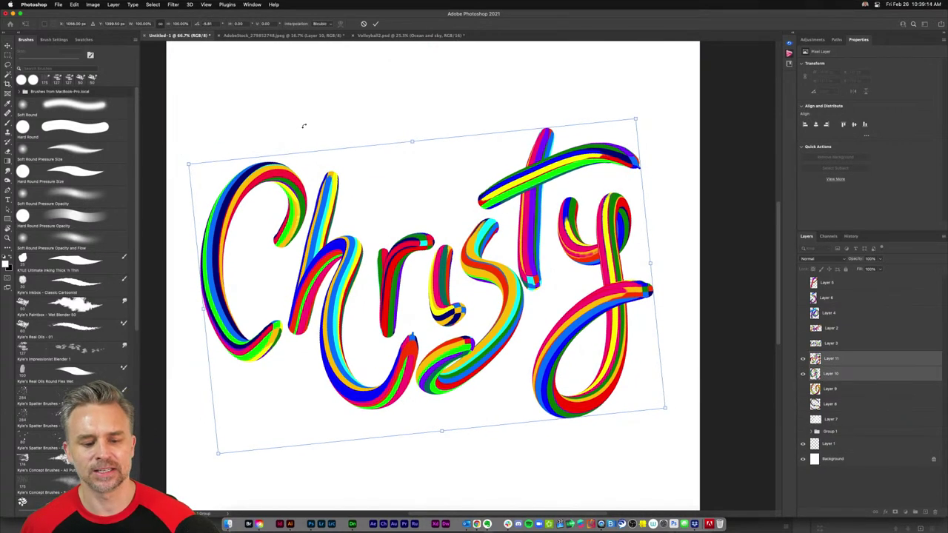
pyautogui.rightClick(272, 176)
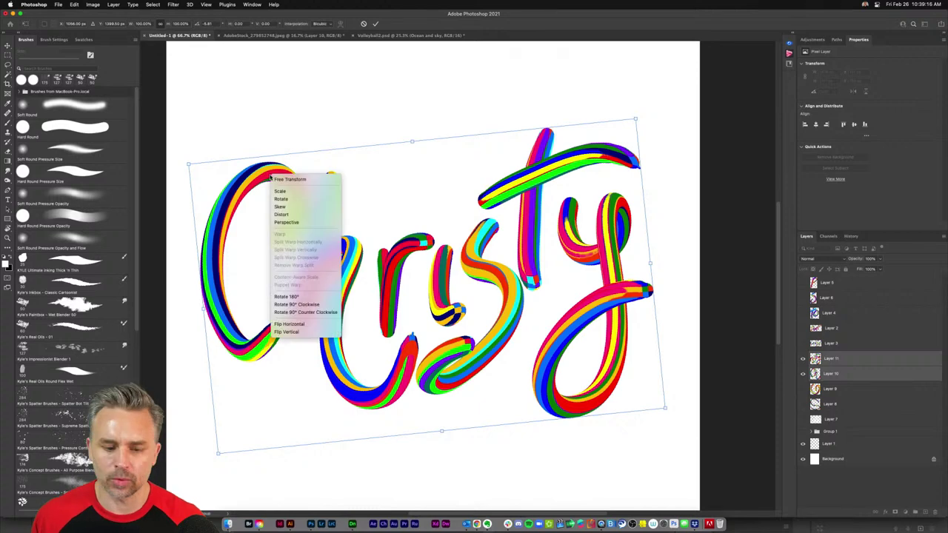
pyautogui.click(218, 213)
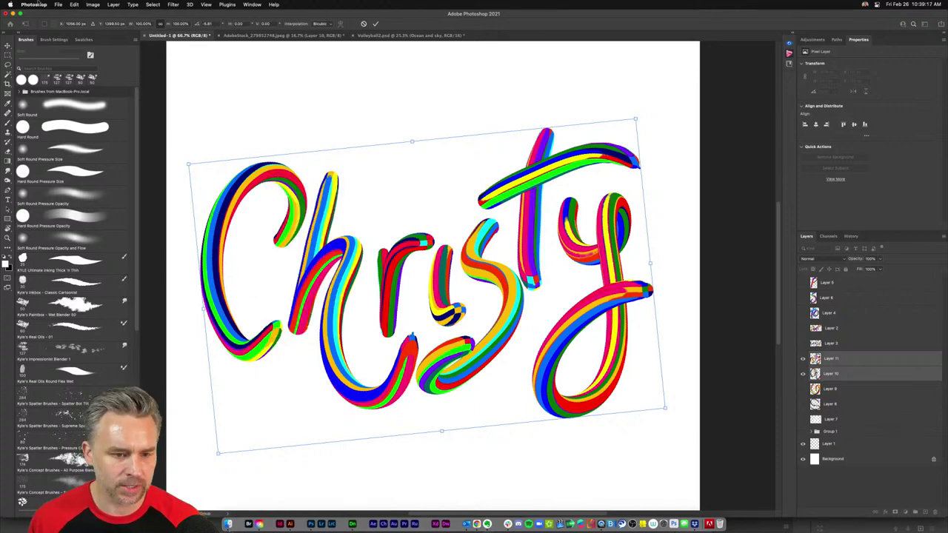
# Distort the lettering by shifting its top edge right until the sides stand upright, extend its left edge outward, and apply the transform
pyautogui.click(75, 4)
pyautogui.moveTo(140, 168)
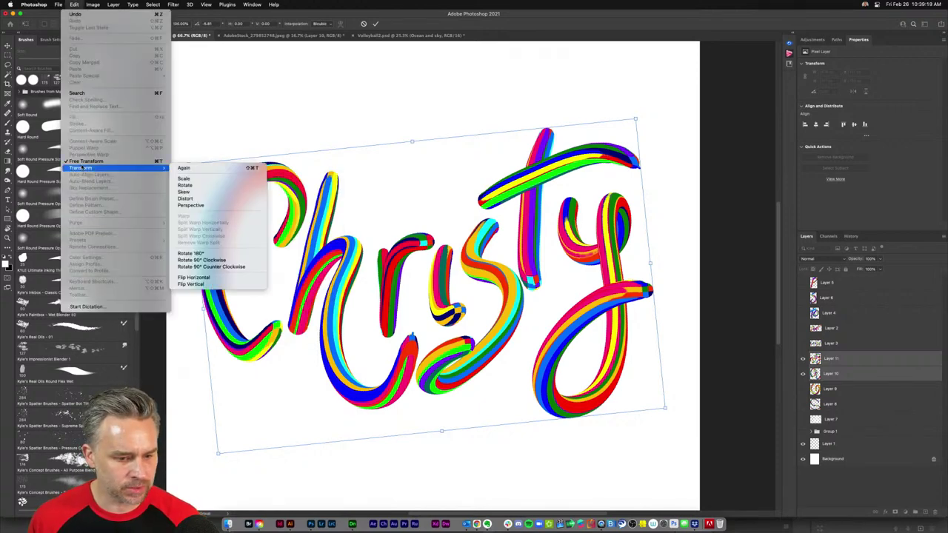
pyautogui.click(204, 200)
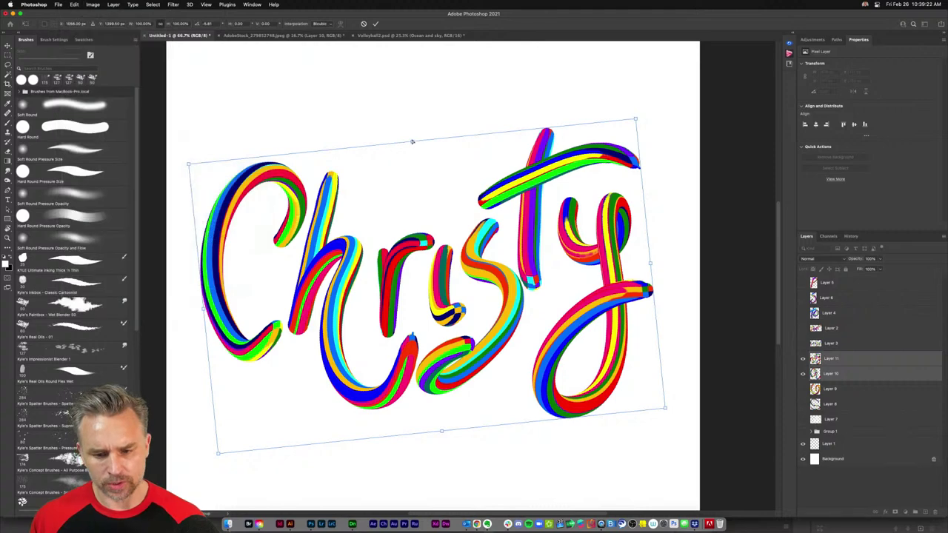
pyautogui.moveTo(412, 141); pyautogui.dragTo(441, 140)
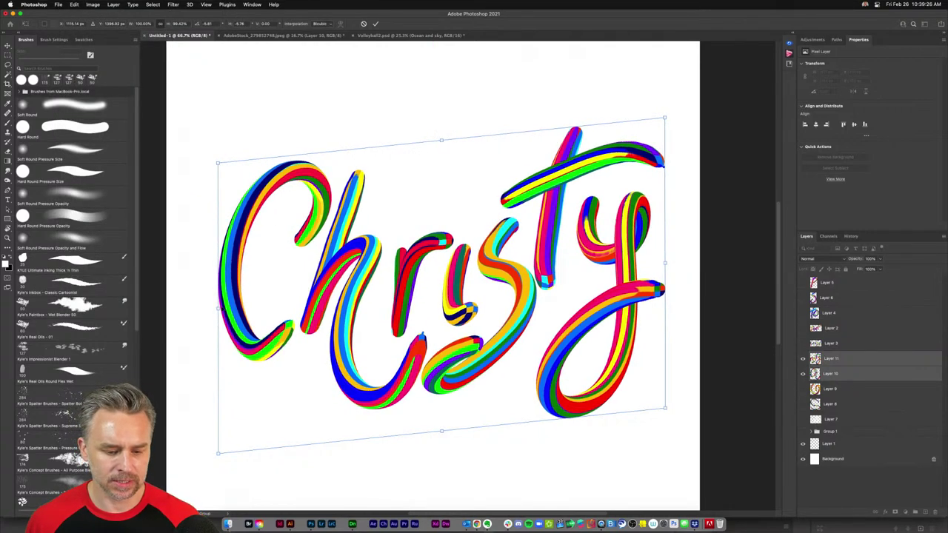
pyautogui.moveTo(218, 307); pyautogui.dragTo(206, 308)
pyautogui.press('Return')
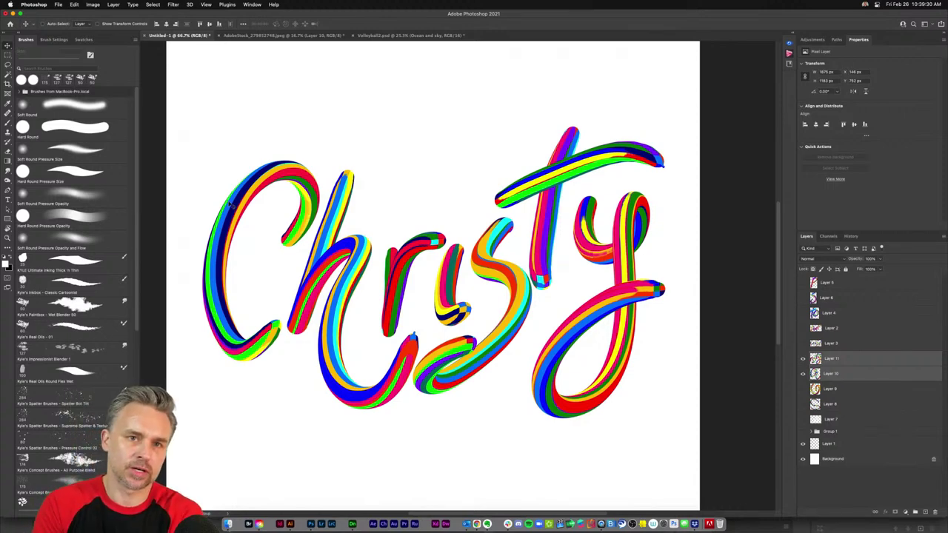
# Add a new layer above Layer 3 and enter the text Velvet above the start of the lettering
pyautogui.scroll(1, 231, 204)
pyautogui.hscroll(-1, 231, 204)
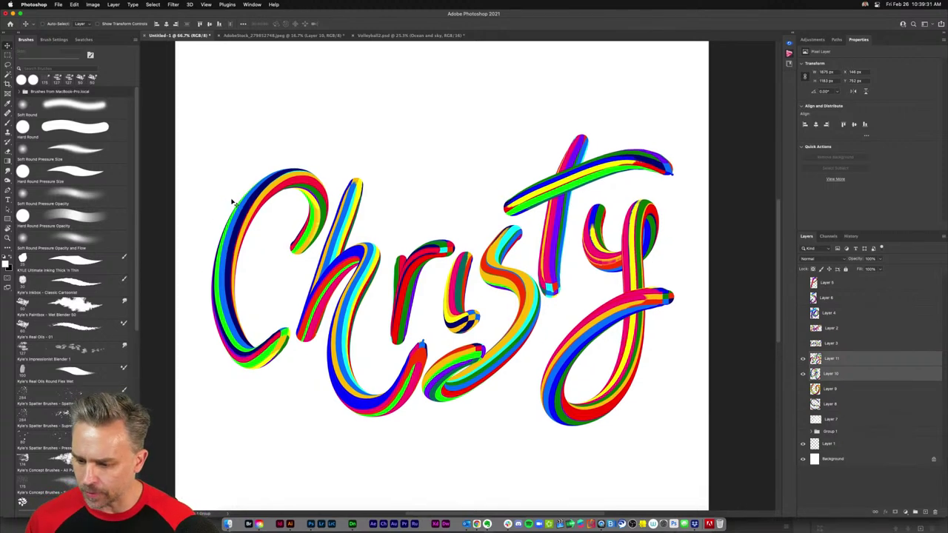
pyautogui.click(832, 345)
pyautogui.click(926, 512)
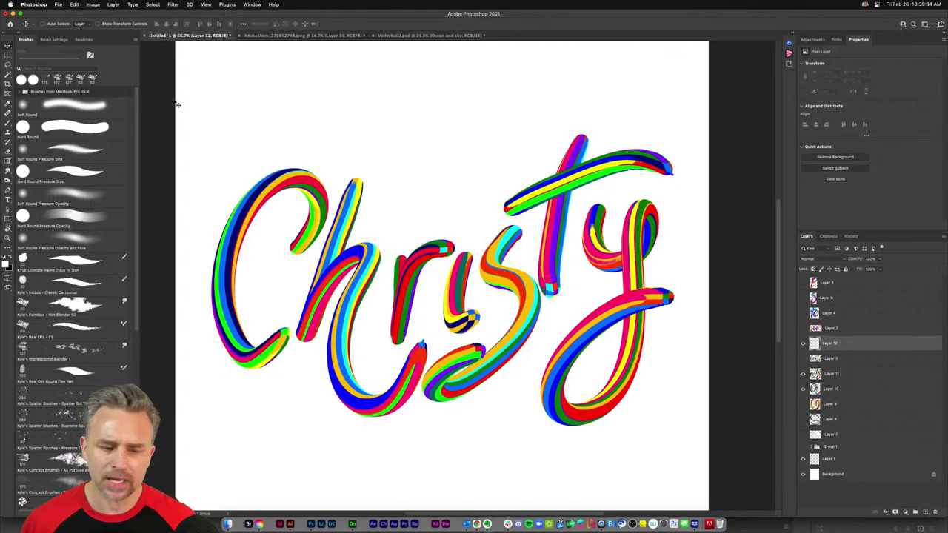
pyautogui.click(8, 200)
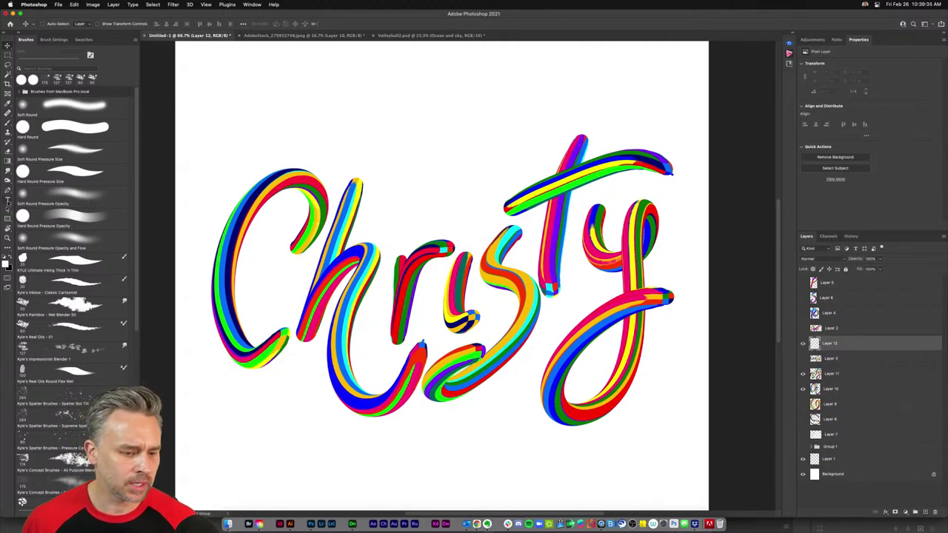
pyautogui.click(235, 109)
pyautogui.write('Adobe')
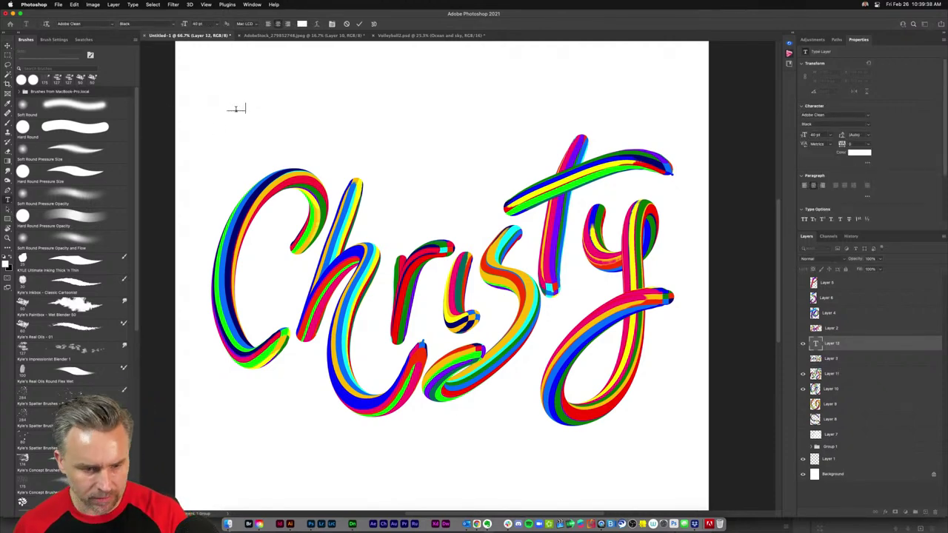
# Change the text colour from white to the pinkish red sampled from the smudged lettering
pyautogui.scroll(1, 236, 111)
pyautogui.hotkey('ctrl', 'a')
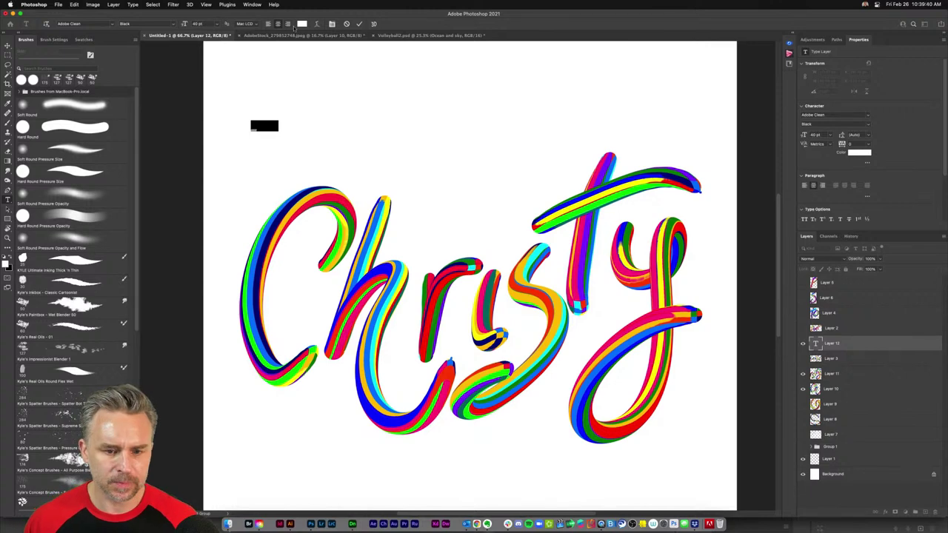
pyautogui.click(302, 23)
pyautogui.click(309, 102)
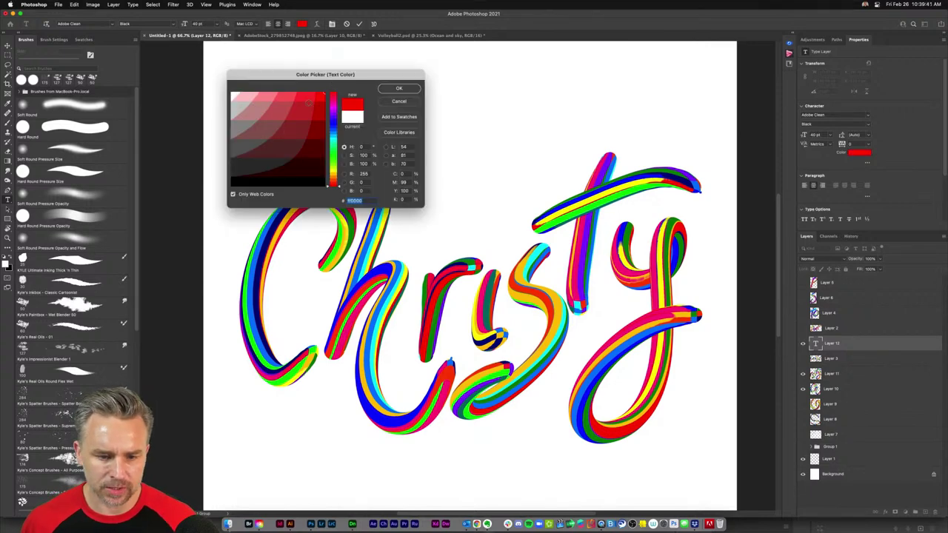
pyautogui.click(297, 216)
pyautogui.press('Return')
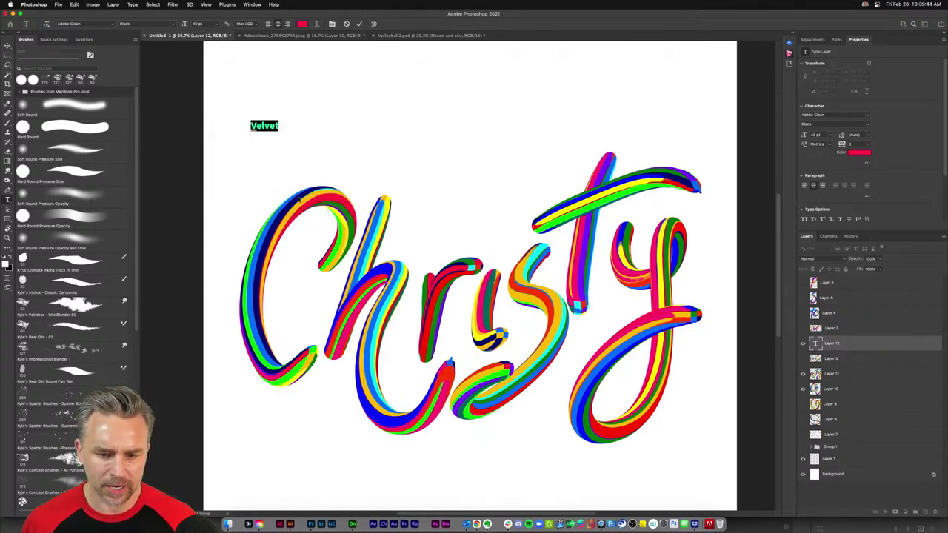
# Extend the text to read VelvetSpectrum and commit it
pyautogui.click(275, 125)
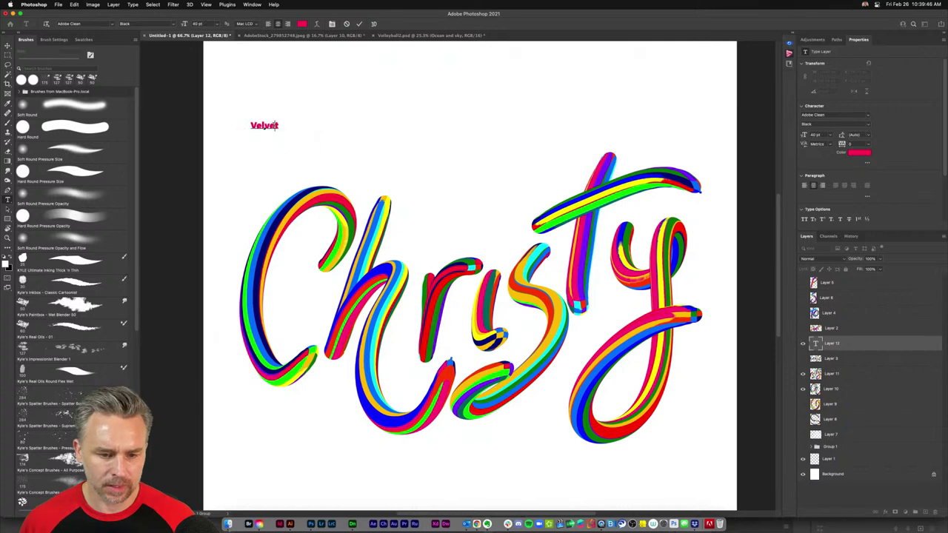
pyautogui.write('Spectrum')
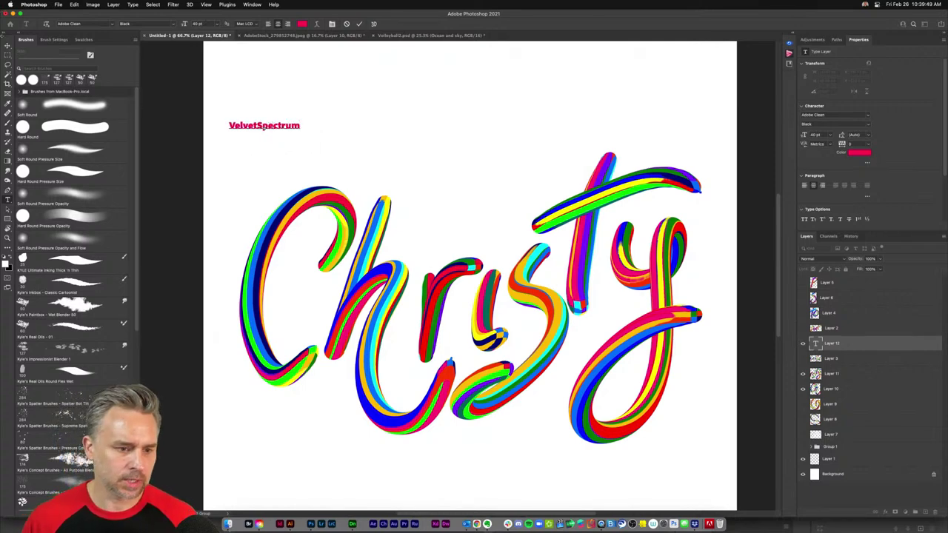
pyautogui.hotkey('ctrl', 'Return')
pyautogui.press('v')
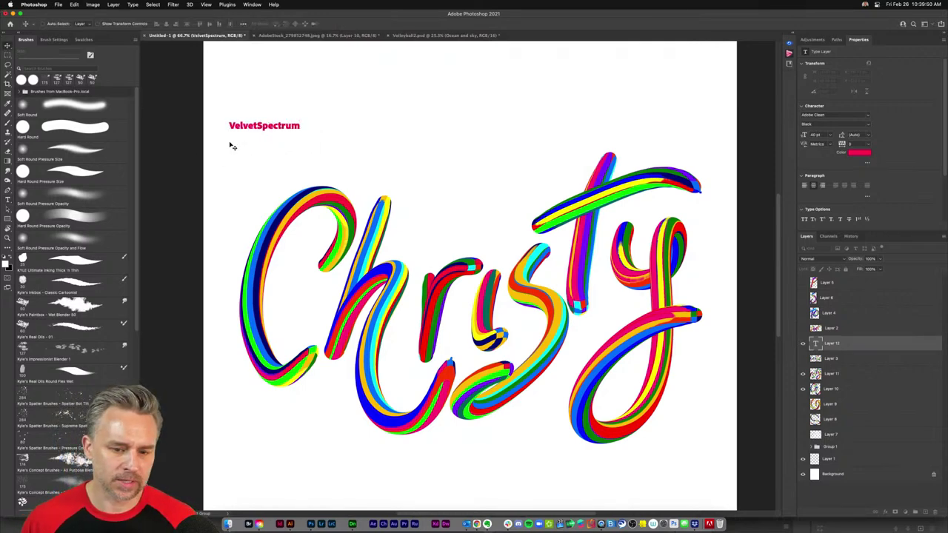
# Move the VelvetSpectrum text up above the lettering and scale it to about twice its size
pyautogui.moveTo(243, 128); pyautogui.dragTo(246, 96)
pyautogui.hotkey('ctrl', 't')
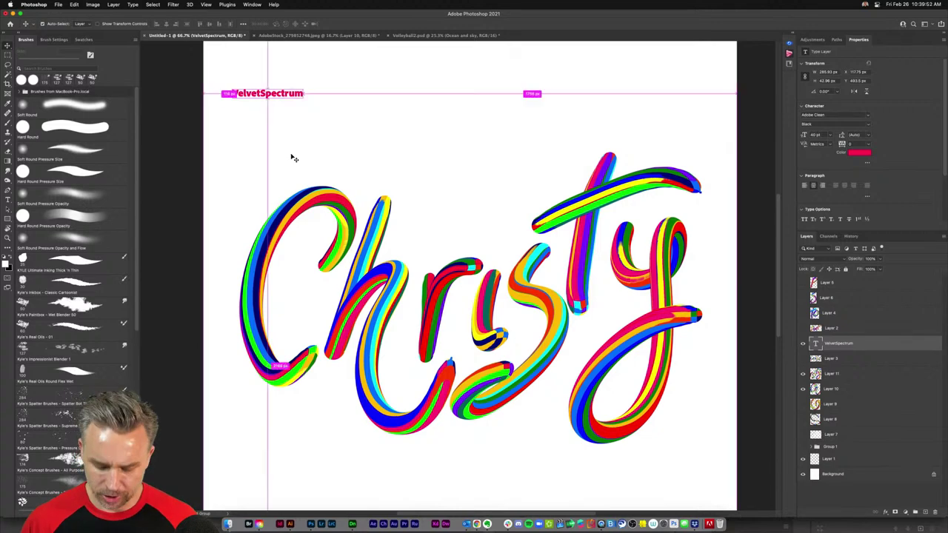
pyautogui.moveTo(304, 99); pyautogui.dragTo(375, 182)
pyautogui.press('Return')
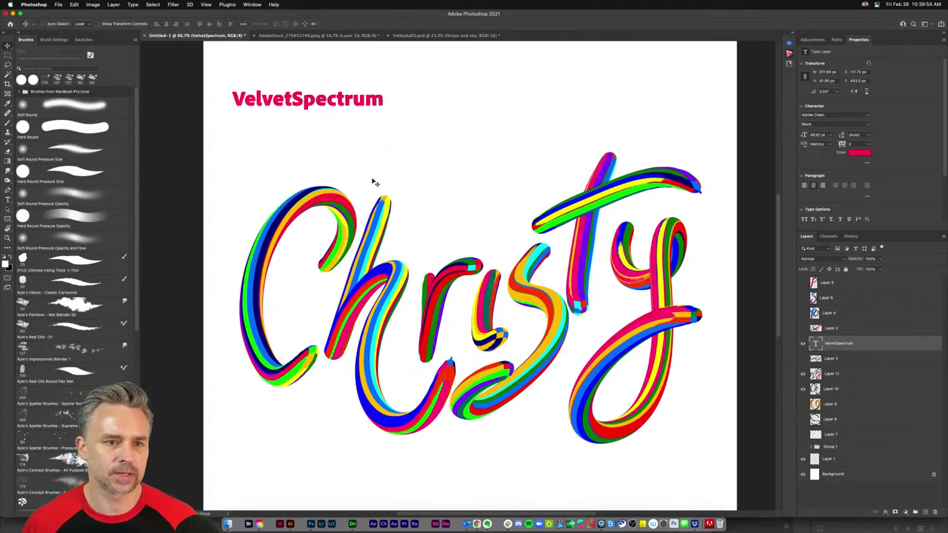
pyautogui.moveTo(486, 174); pyautogui.dragTo(463, 156)
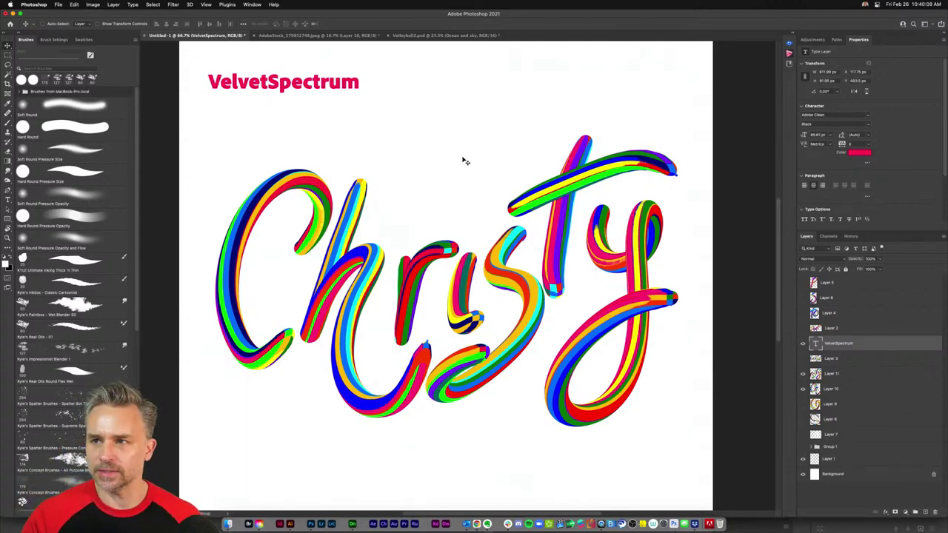
# Hide the VelvetSpectrum text layer, and show and expand Group 1 with the coloured squares
pyautogui.click(804, 343)
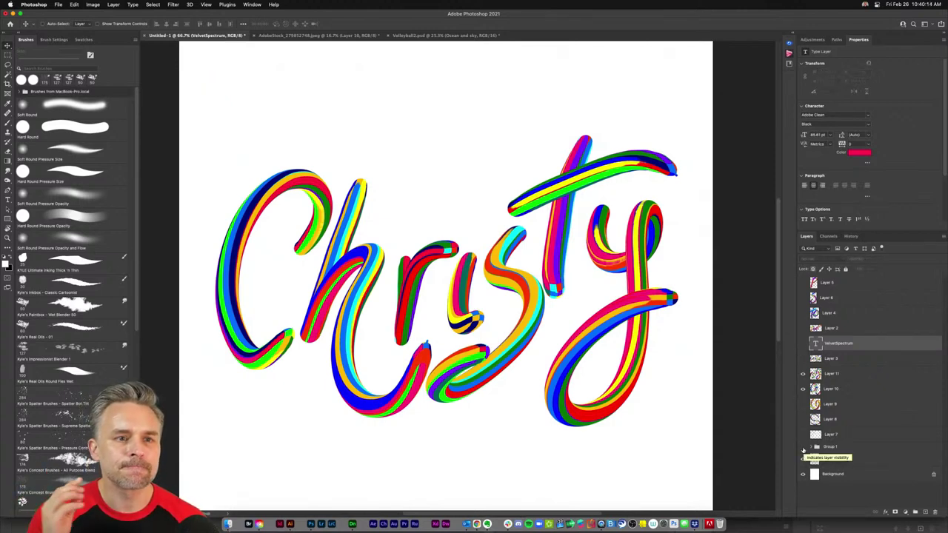
pyautogui.click(803, 447)
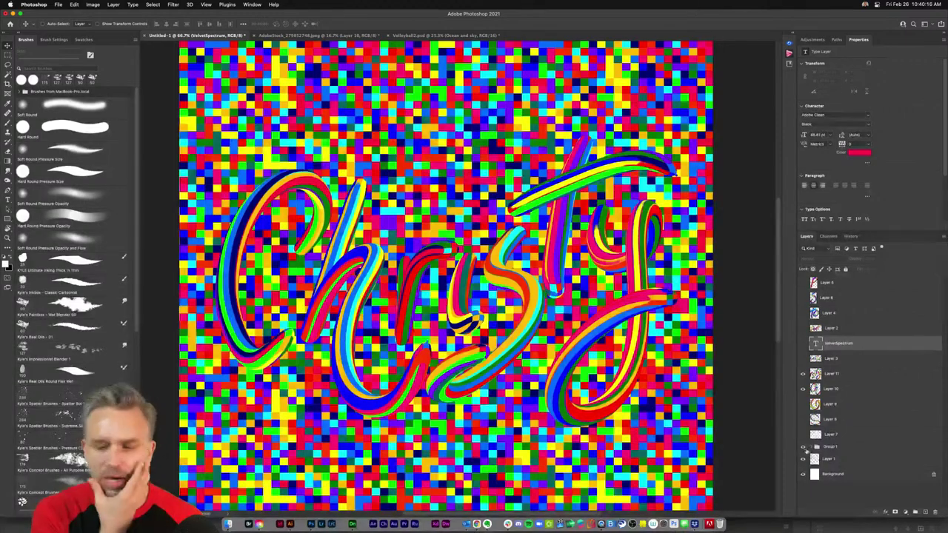
pyautogui.click(818, 447)
pyautogui.click(811, 448)
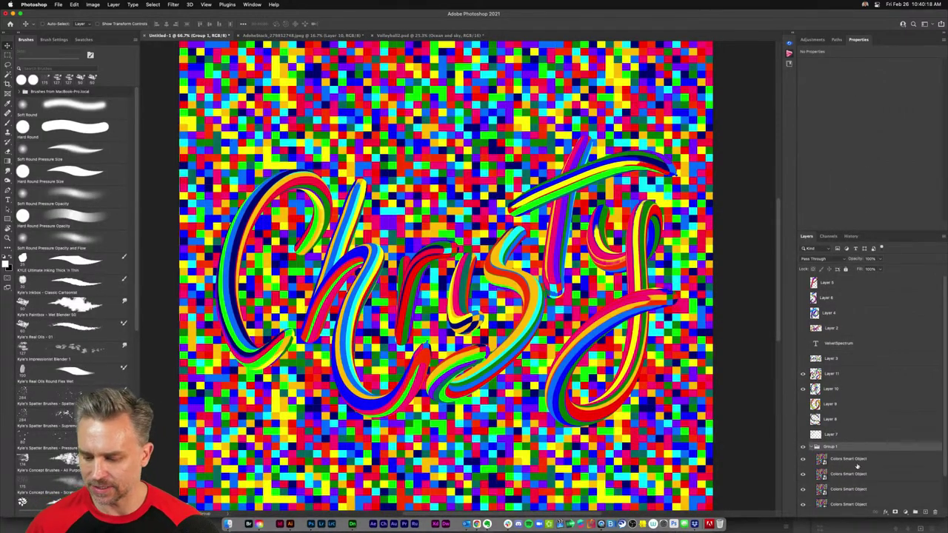
# Open the contents of the uppermost Colors Smart Object in Group 1 for editing in Illustrator
pyautogui.scroll(-2, 858, 466)
pyautogui.click(857, 428)
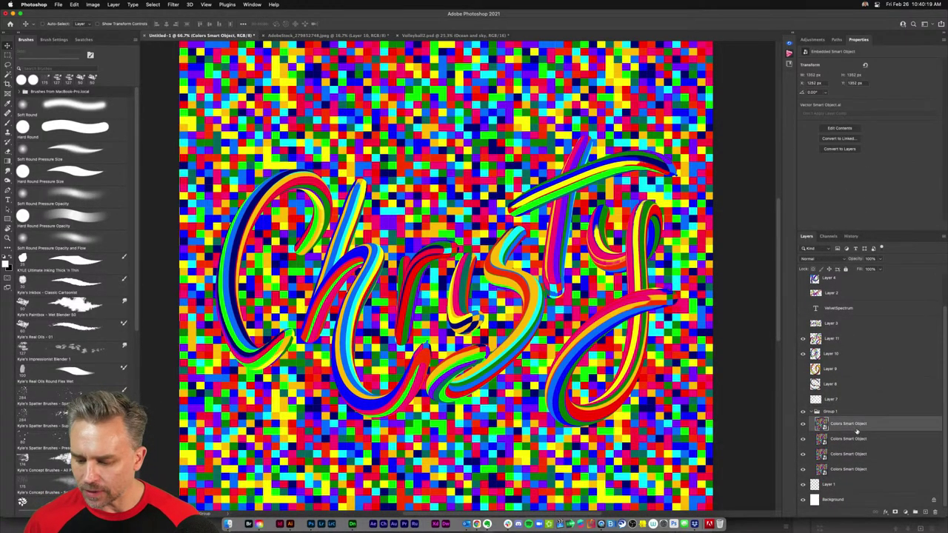
pyautogui.doubleClick(821, 425)
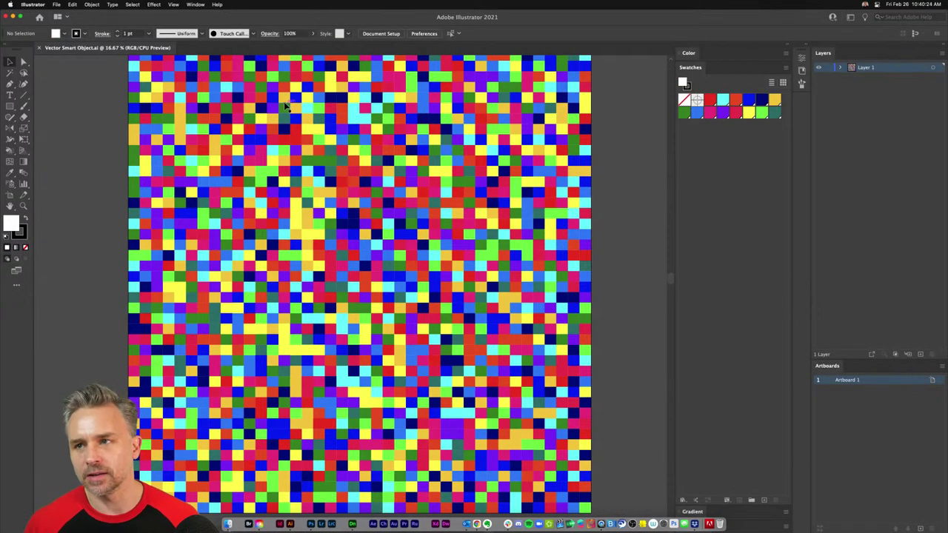
# Draw a white square about 152 px wide in the empty area above the mosaic's upper-left corner
pyautogui.press('super+minus')
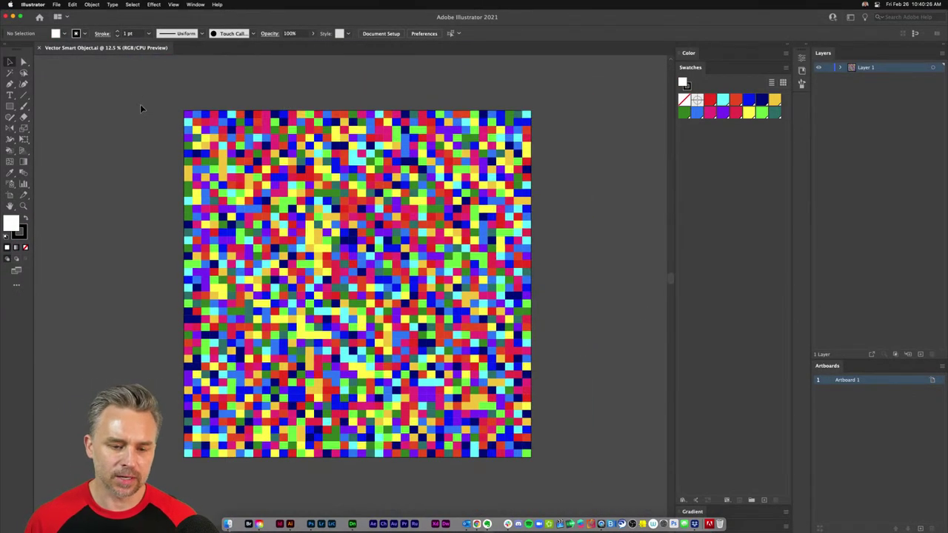
pyautogui.scroll(3, 147, 266)
pyautogui.scroll(3, 146, 266)
pyautogui.press('m')
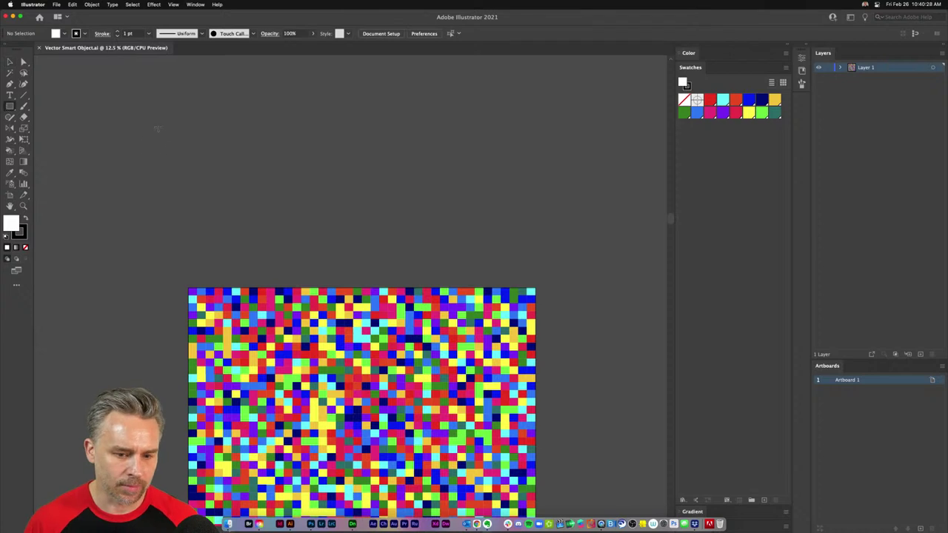
pyautogui.moveTo(188, 118); pyautogui.dragTo(201, 133)
pyautogui.press('v')
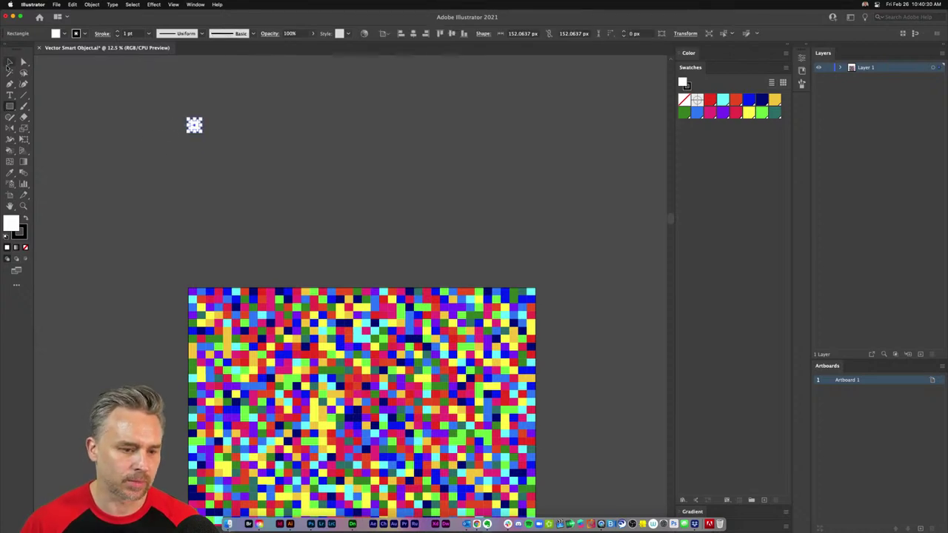
pyautogui.click(109, 103)
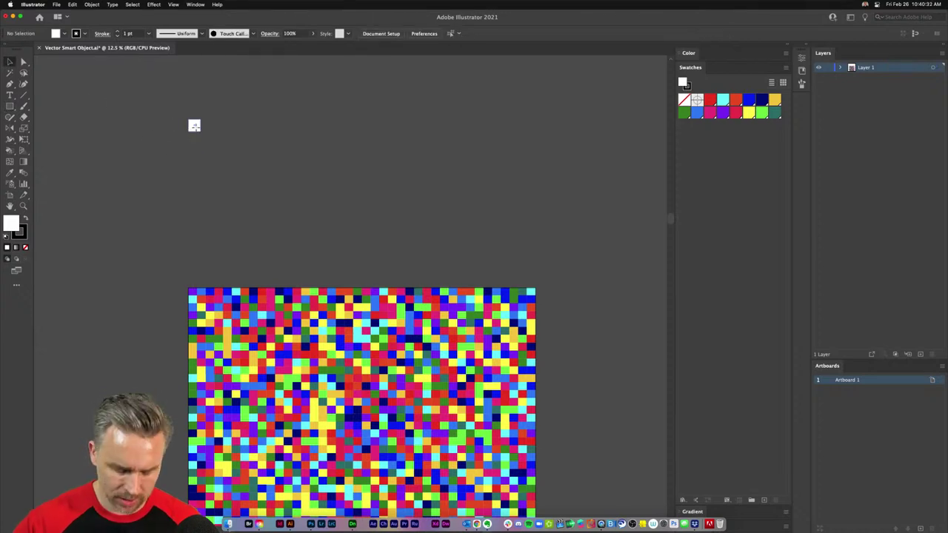
# Copy the white square directly beside itself and repeat the duplication to build a row of 32 adjoining squares
pyautogui.moveTo(196, 132); pyautogui.dragTo(209, 132)
pyautogui.press('super+d')
pyautogui.press('super+d')
pyautogui.press('super+d')
pyautogui.press('super+d')
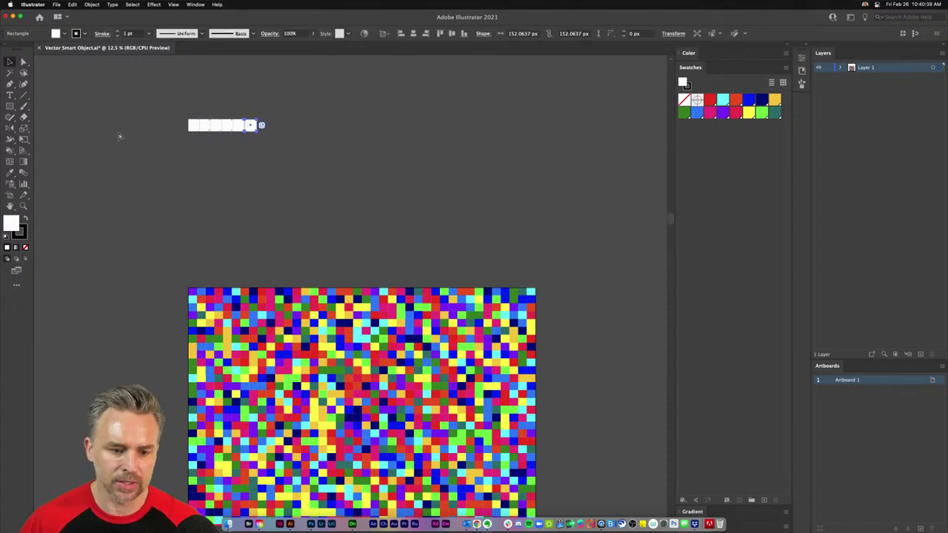
pyautogui.press('super+d')
pyautogui.press('super+d')
pyautogui.press('super+d')
pyautogui.press('super+d')
pyautogui.press('super+d')
pyautogui.press('super+d')
pyautogui.press('super+d')
pyautogui.press('super+d')
pyautogui.press('super+d')
pyautogui.press('super+d')
pyautogui.press('super+d')
pyautogui.press('super+d')
pyautogui.press('super+d')
pyautogui.press('super+d')
pyautogui.press('super+d')
pyautogui.press('super+d')
pyautogui.press('super+d')
pyautogui.press('super+d')
pyautogui.press('super+d')
pyautogui.press('super+d')
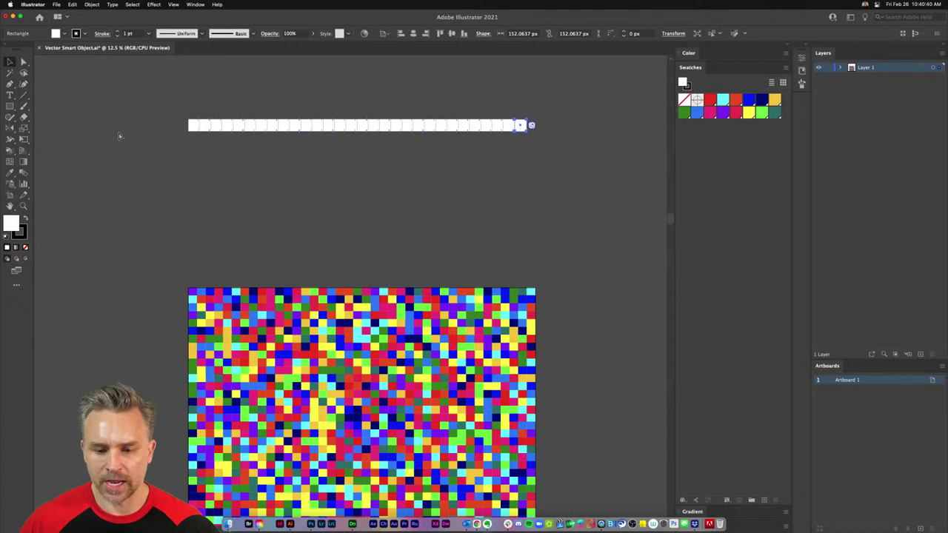
pyautogui.press('super+d')
pyautogui.press('super+d')
# Copy the whole row of squares directly below itself and repeat the duplication to build a grid of 12 rows
pyautogui.moveTo(629, 176); pyautogui.dragTo(629, 176)
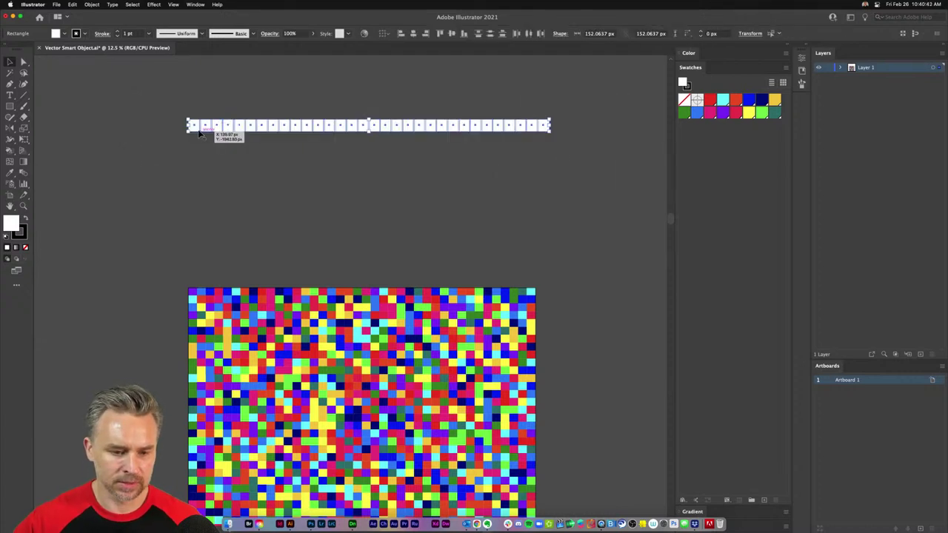
pyautogui.moveTo(199, 131); pyautogui.dragTo(199, 143)
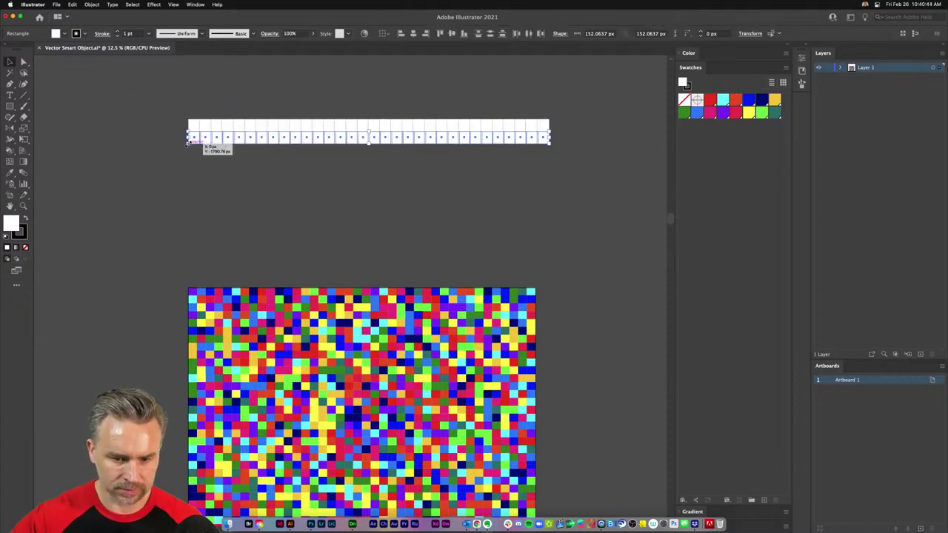
pyautogui.press('super+d')
pyautogui.press('super+d')
pyautogui.press('super+d')
pyautogui.press('super+d')
pyautogui.press('super+d')
pyautogui.press('super+d')
pyautogui.press('super+d')
pyautogui.press('super+d')
pyautogui.press('super+d')
pyautogui.press('super+d')
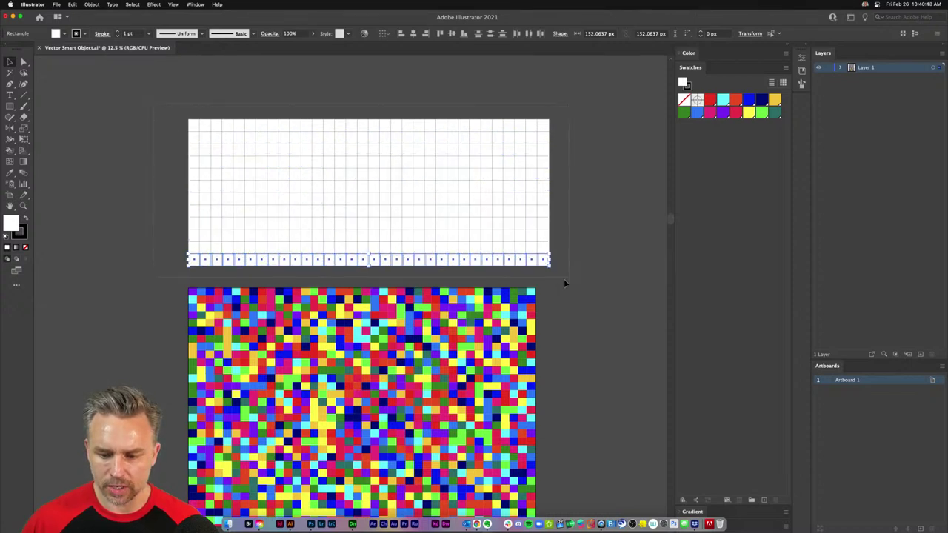
# Fill all squares of the new grid with the red swatch and recolour them with the RandomSwatchesFill script
pyautogui.press('super+a')
pyautogui.click(711, 99)
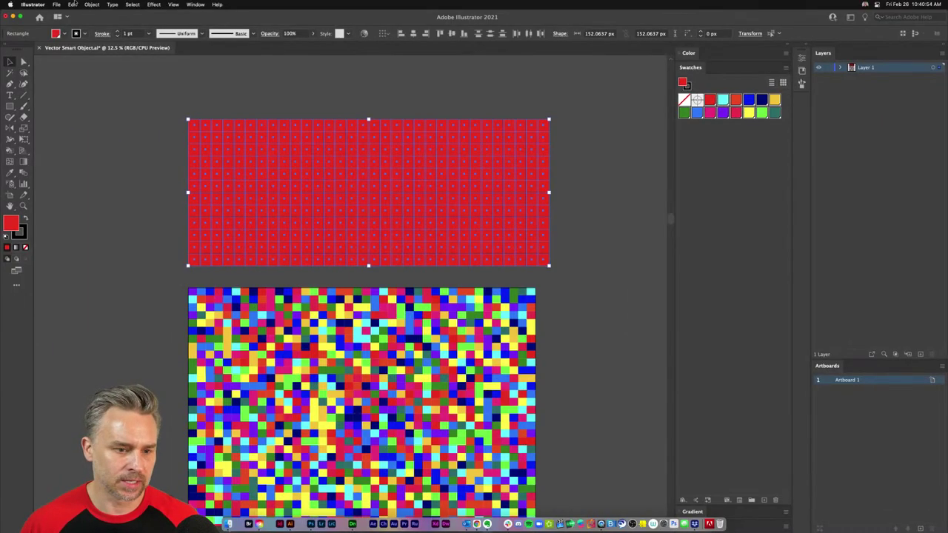
pyautogui.click(74, 4)
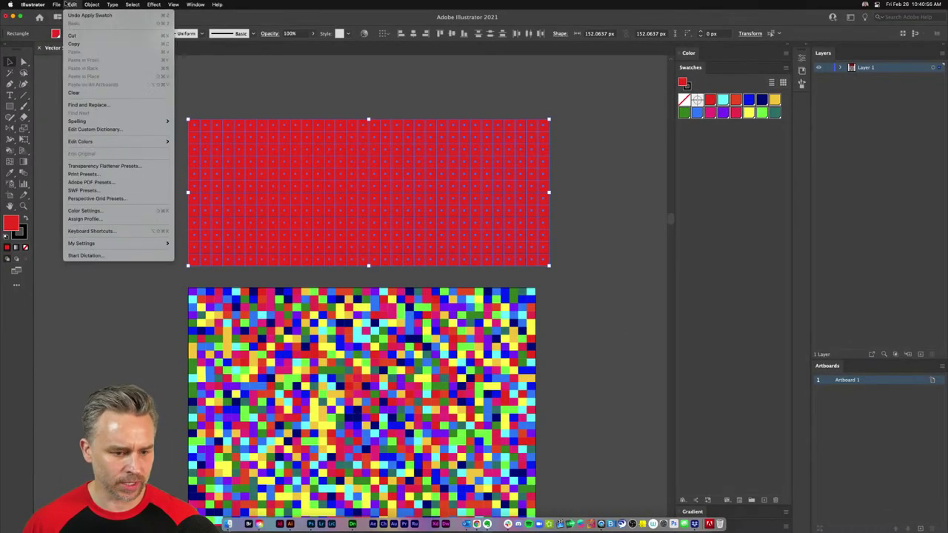
pyautogui.moveTo(57, 3)
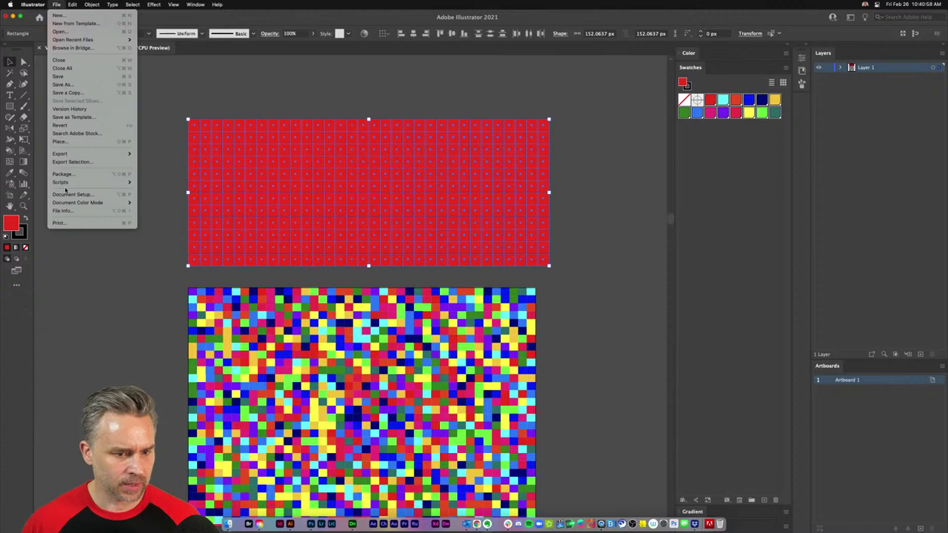
pyautogui.moveTo(68, 183)
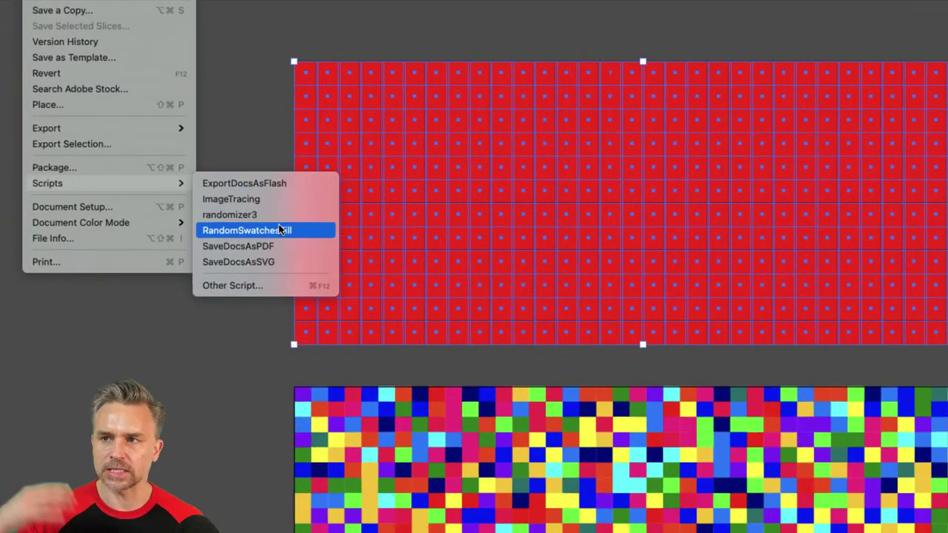
pyautogui.click(283, 231)
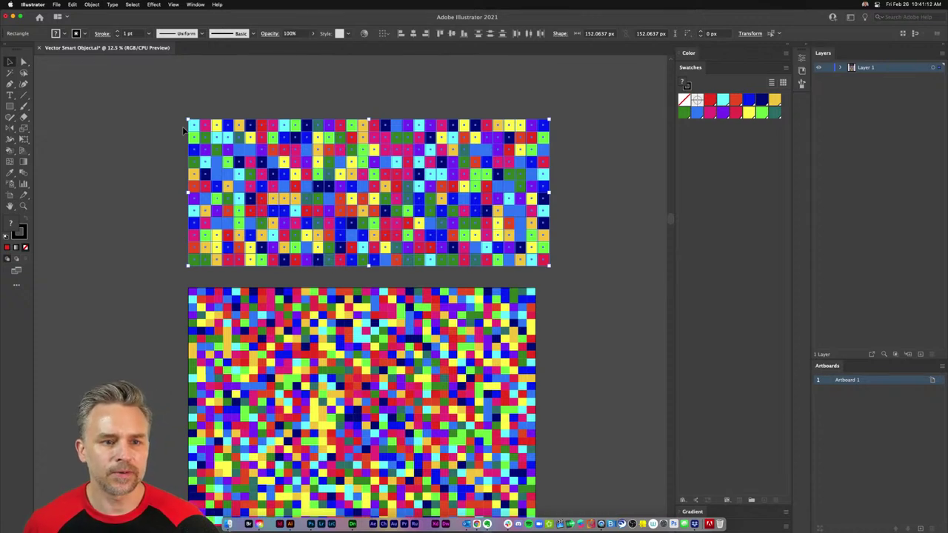
# Delete the newly built grid above the original mosaic and switch back to Photoshop
pyautogui.press('Delete')
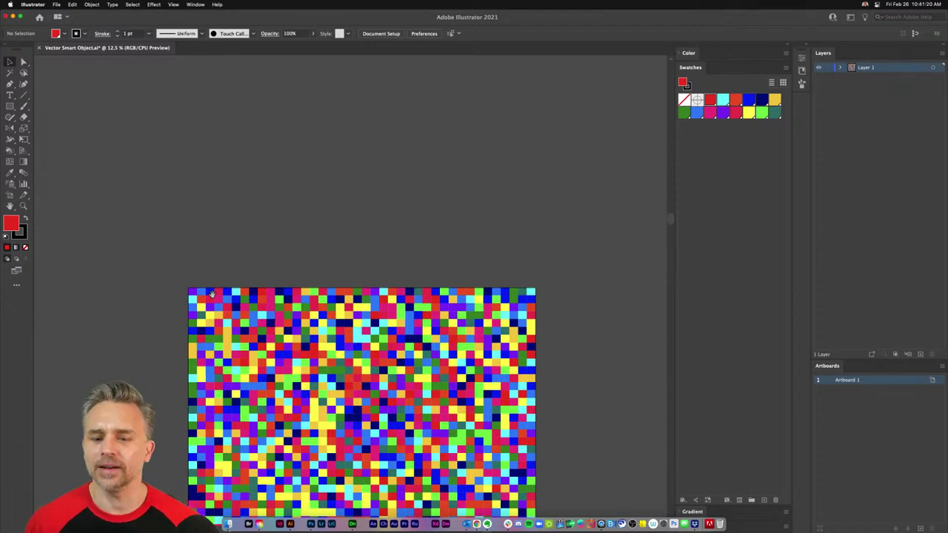
pyautogui.scroll(-5, 183, 131)
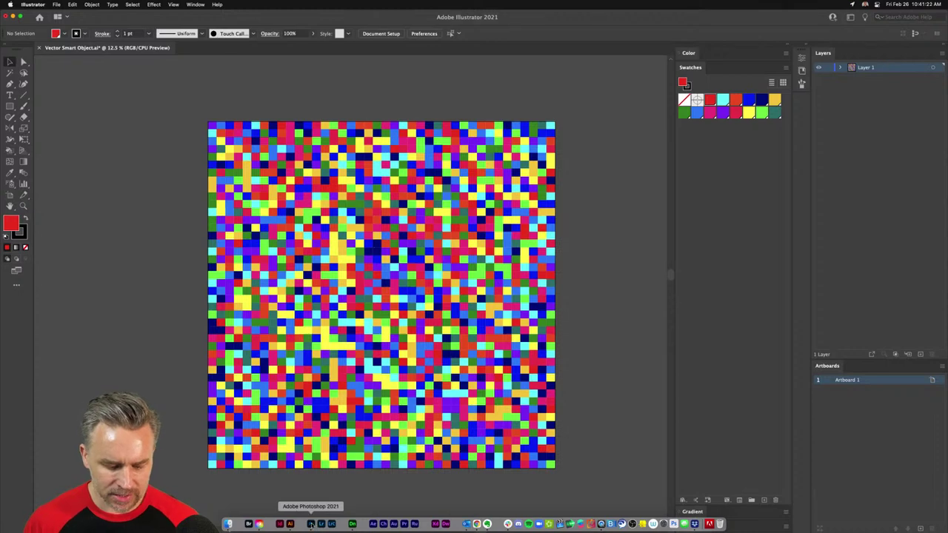
pyautogui.click(311, 525)
# In the AdobeStock document, hide the layers from Layer 10 down to Layer 4 and toggle the Astronaut layer's visibility
pyautogui.click(289, 38)
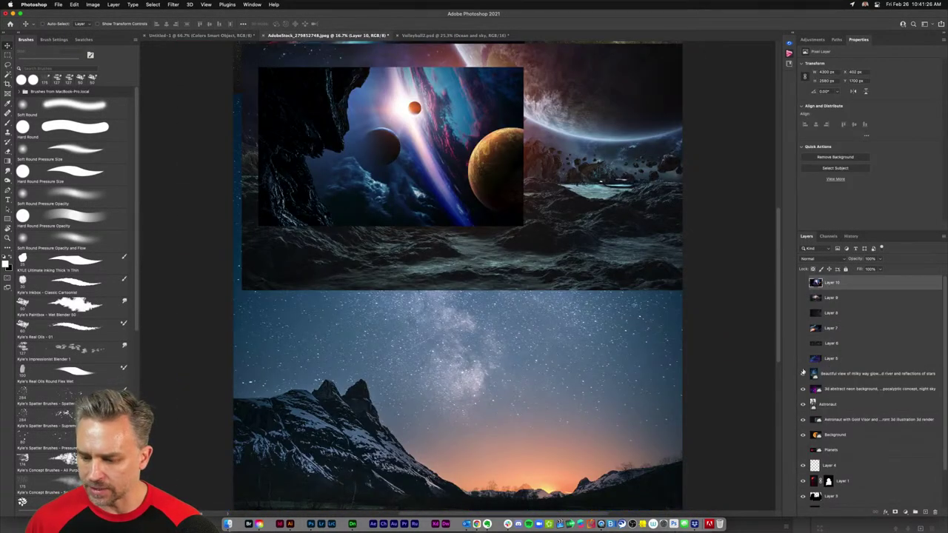
pyautogui.moveTo(803, 283); pyautogui.dragTo(803, 468)
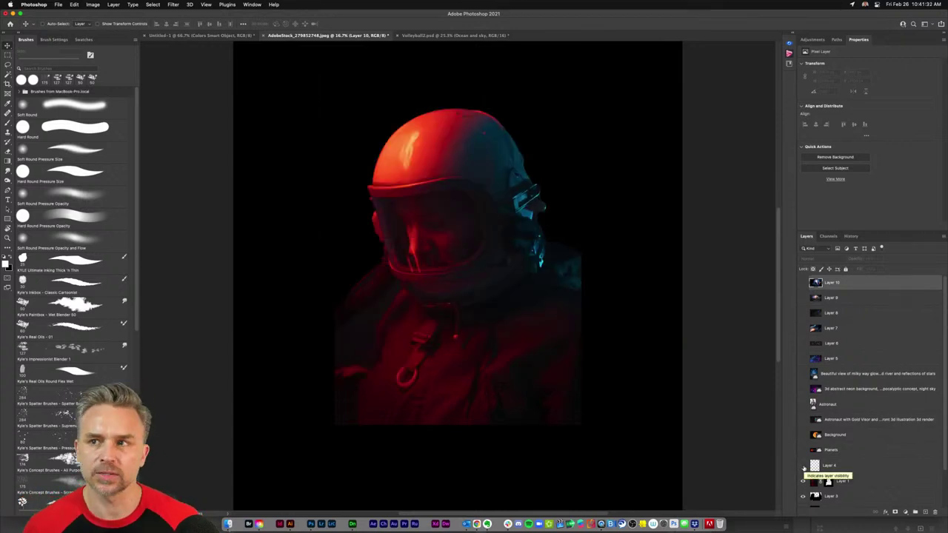
pyautogui.click(802, 404)
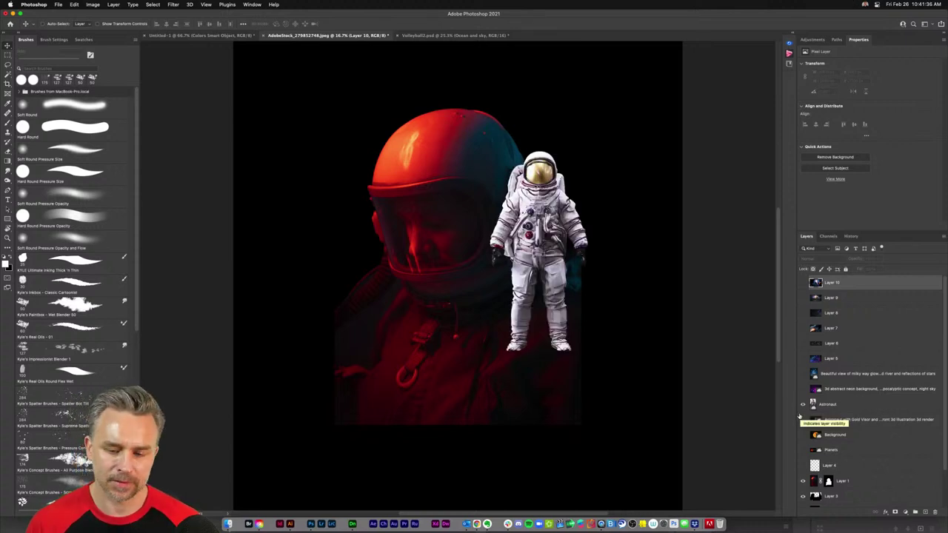
pyautogui.click(803, 405)
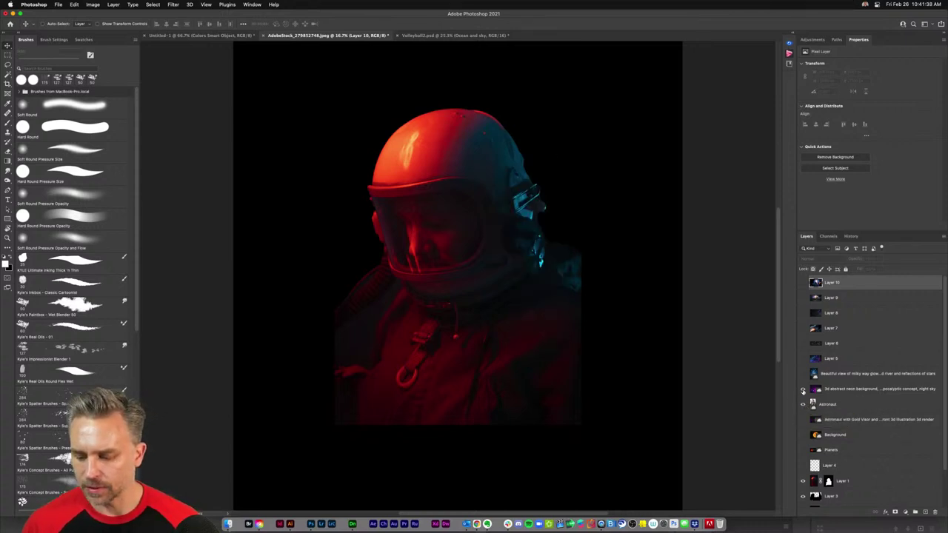
pyautogui.click(803, 391)
# Return to the Untitled-1 document, collapse Group 1 and hide it so the lettering stands on white
pyautogui.click(201, 36)
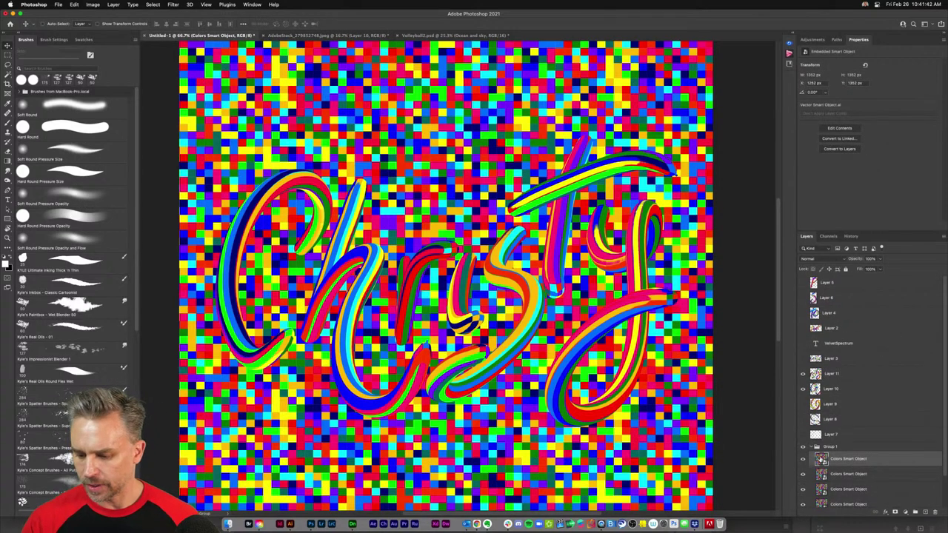
pyautogui.click(815, 447)
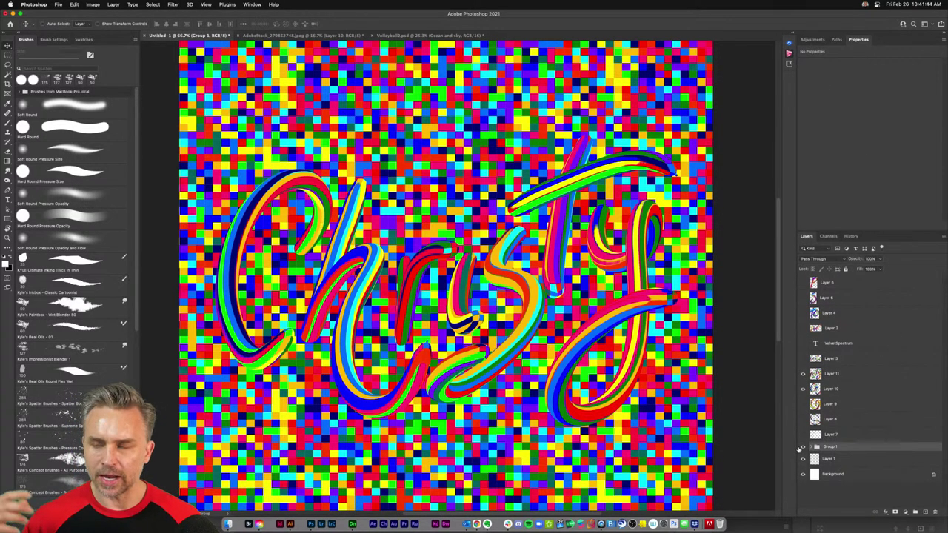
pyautogui.click(801, 448)
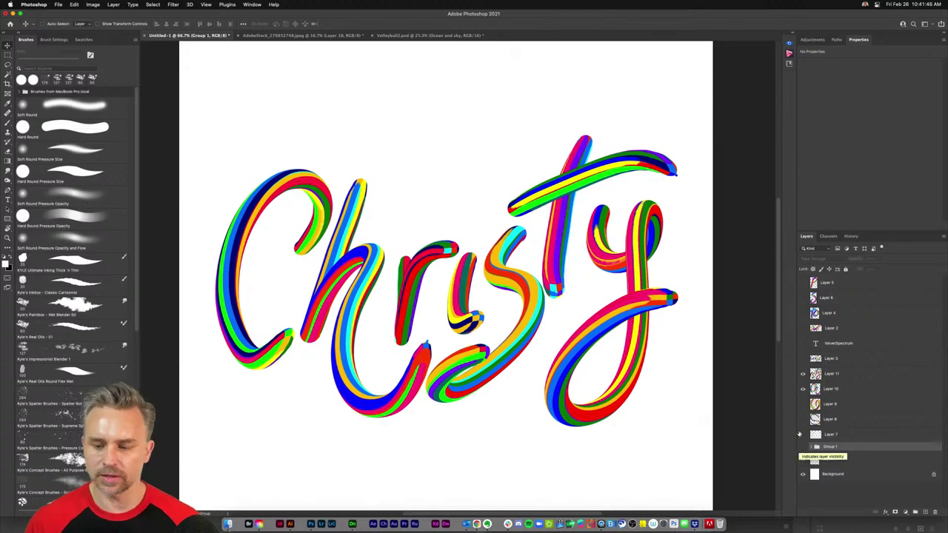
# Merge Layer 10 and Layer 11 into one lettering layer and add a new empty layer directly above it
pyautogui.click(828, 378)
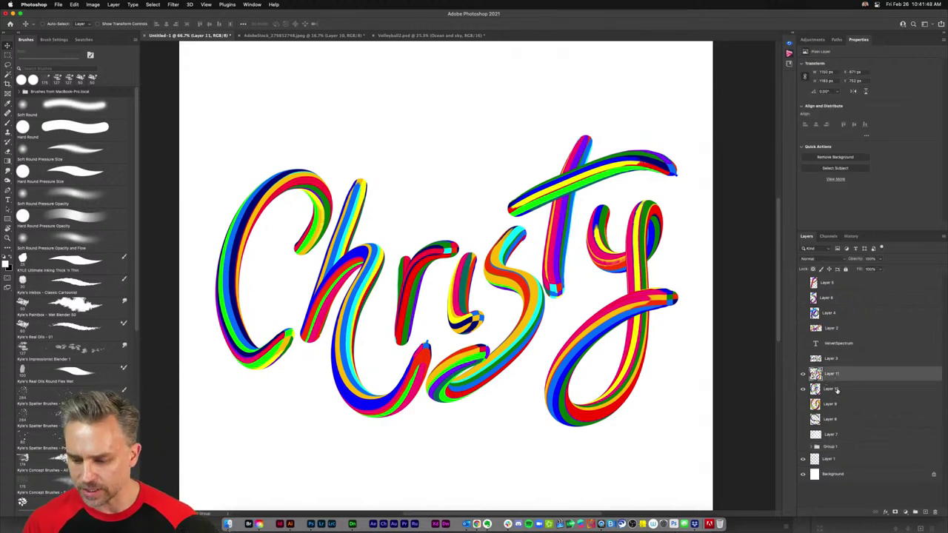
pyautogui.keyDown('shift'); pyautogui.click(836, 388); pyautogui.keyUp('shift')
pyautogui.rightClick(843, 389)
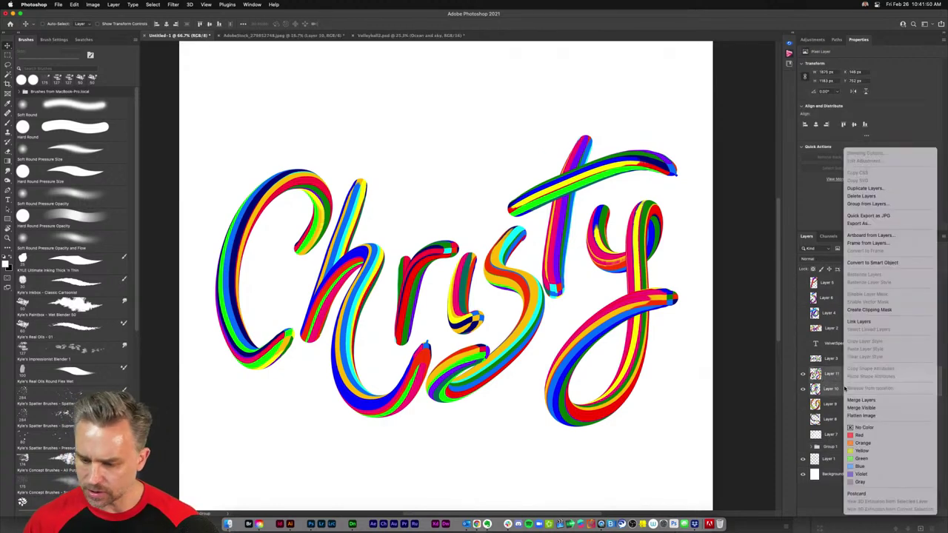
pyautogui.click(862, 401)
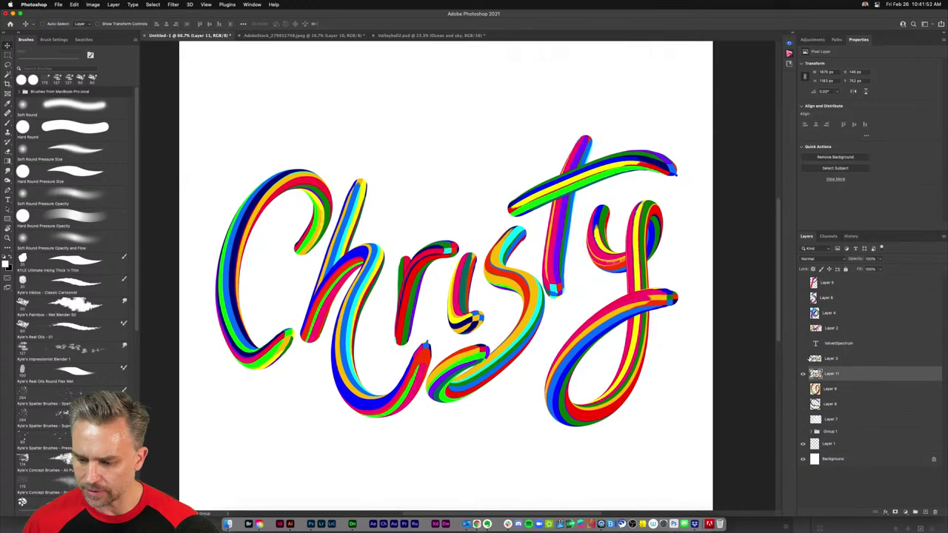
pyautogui.click(926, 512)
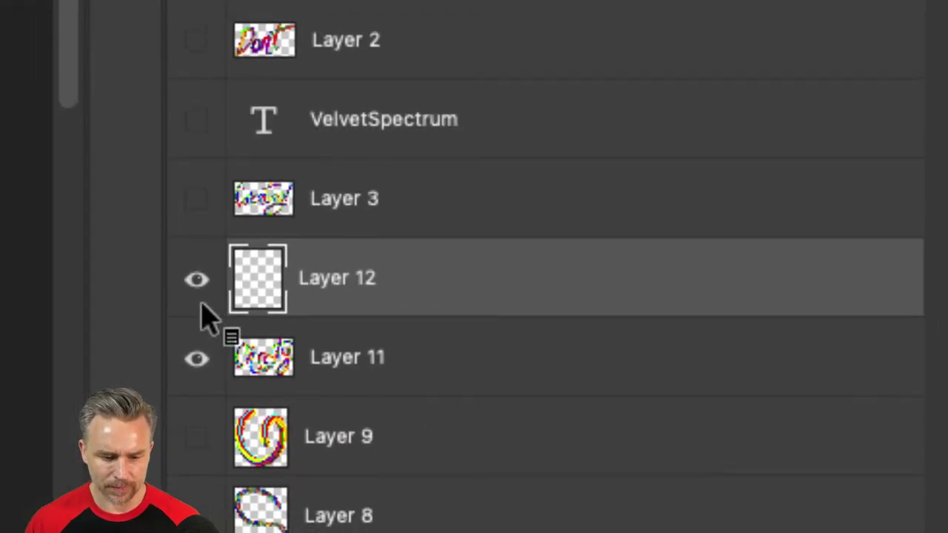
# Rename the merged lettering layer with the name that the lettering spells out
pyautogui.doubleClick(333, 360)
pyautogui.write('Christy')
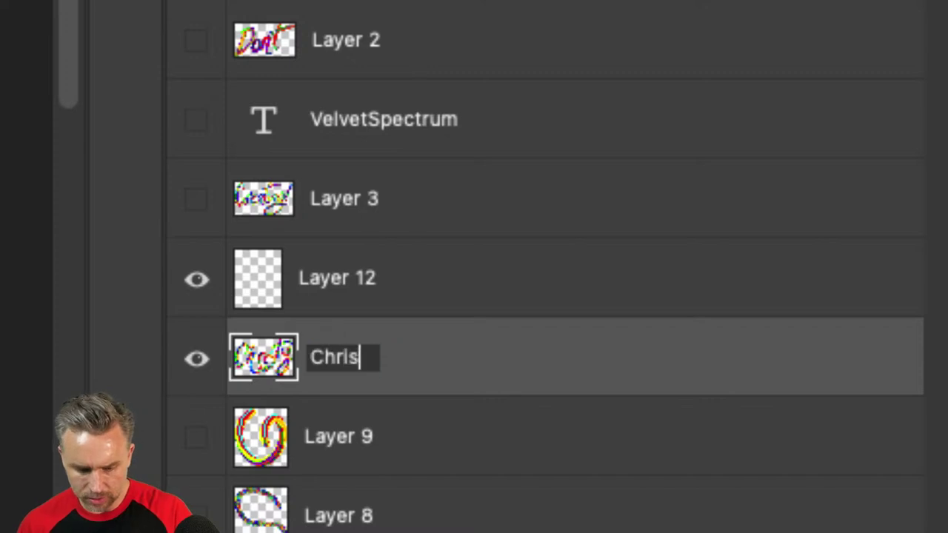
pyautogui.press('Return')
pyautogui.doubleClick(332, 358)
pyautogui.write('C')
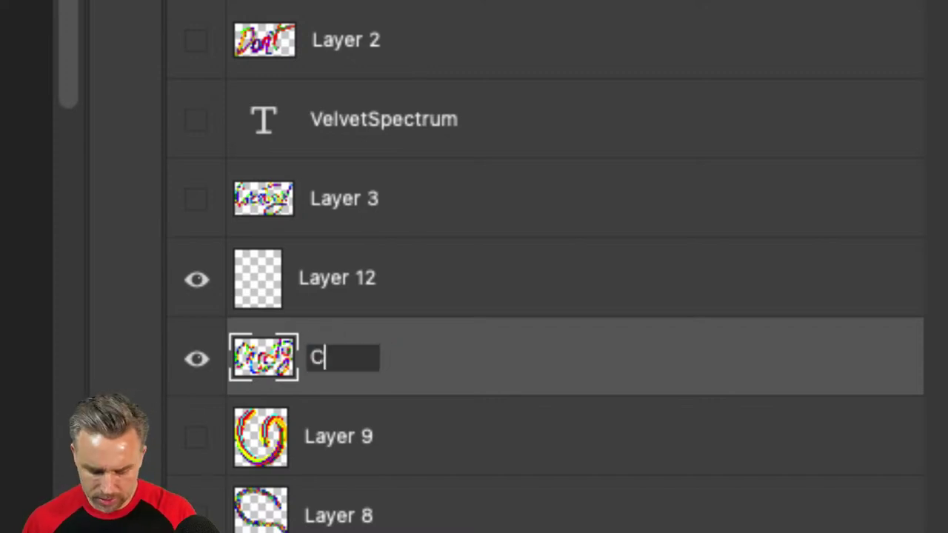
pyautogui.write('hristy')
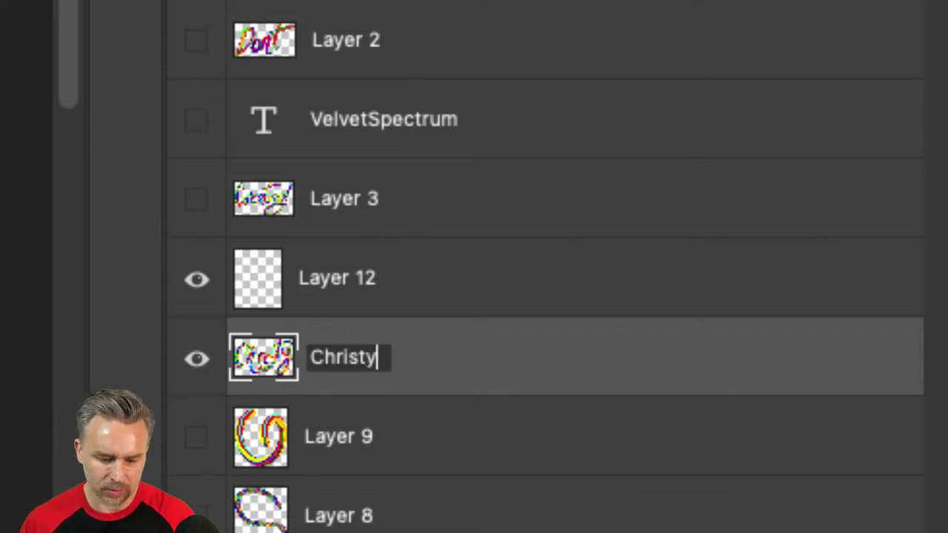
pyautogui.press('Return')
# Rename the empty layer directly above the lettering as highlights
pyautogui.doubleClick(321, 280)
pyautogui.write('high')
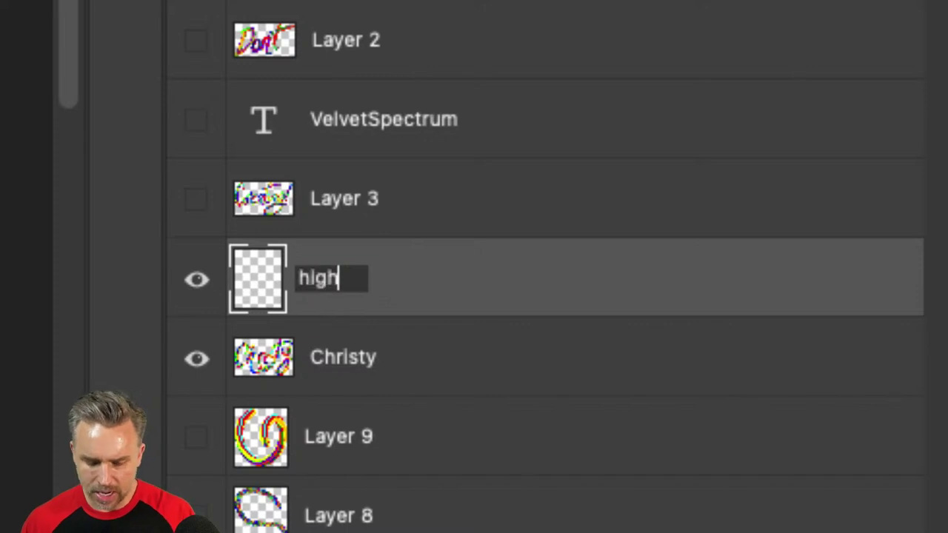
pyautogui.write('lights')
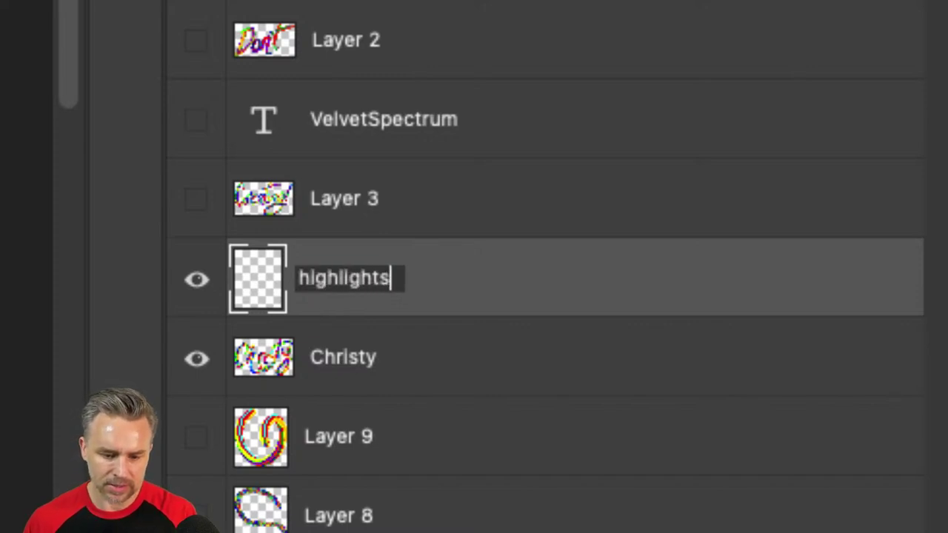
pyautogui.press('Return')
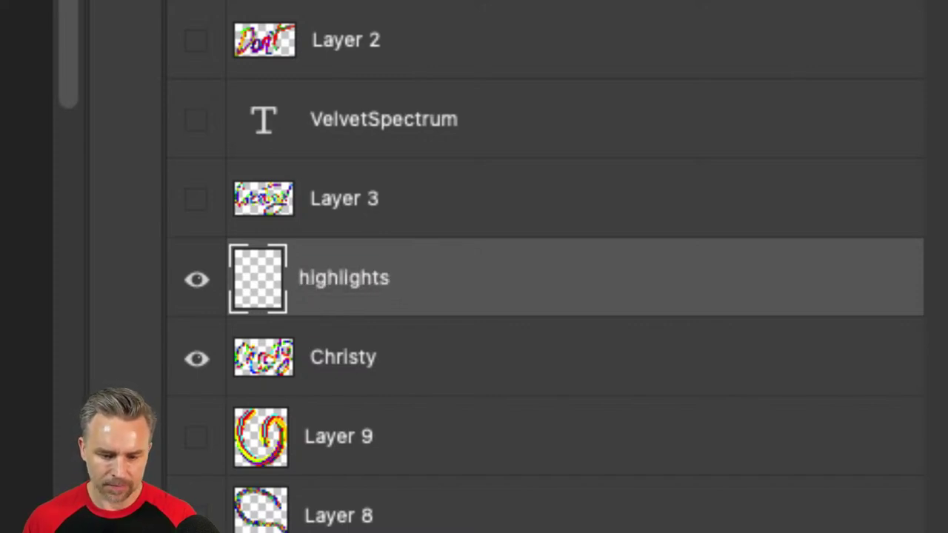
# Add another empty layer above the highlights layer and name it Shadows
pyautogui.hotkey('ctrl', 'shift', 'alt', 'n')
pyautogui.doubleClick(324, 281)
pyautogui.write('S')
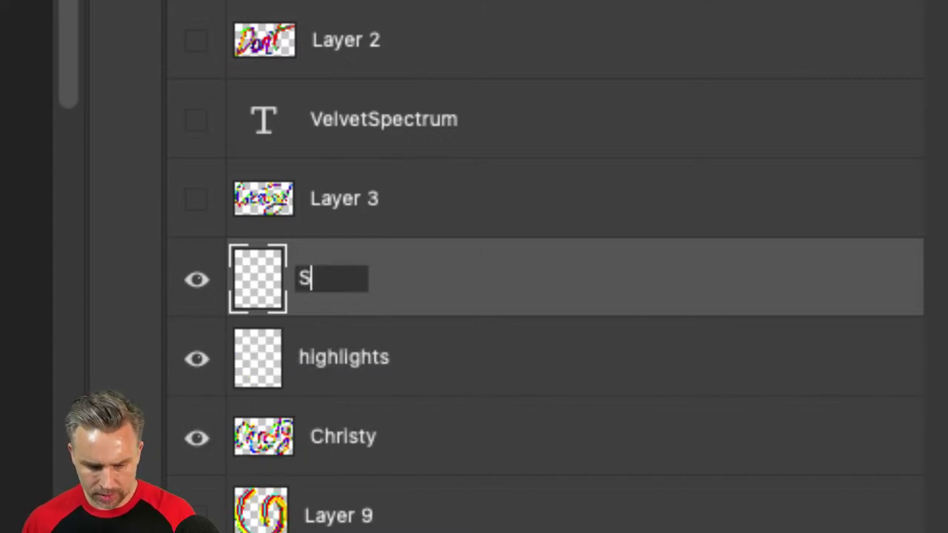
pyautogui.write('hadows')
pyautogui.press('Return')
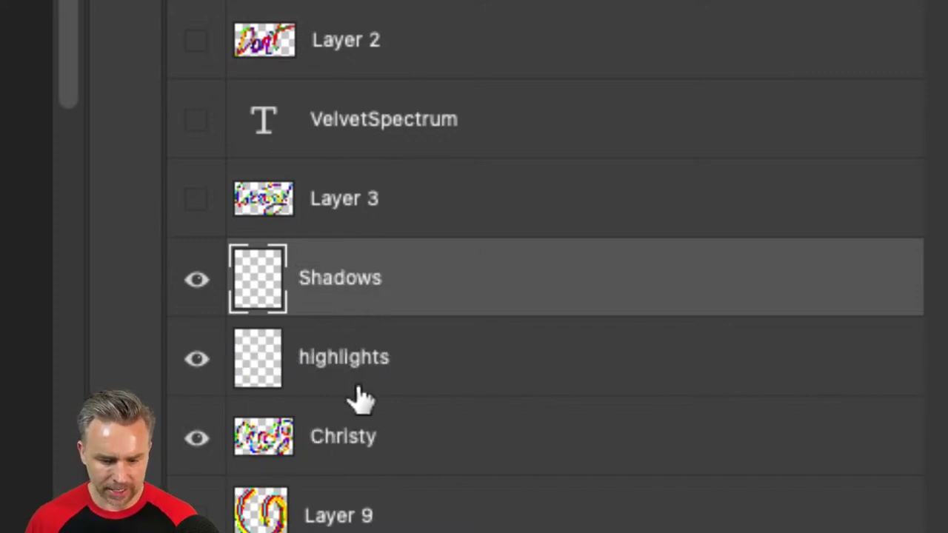
# Clip the highlights and Shadows layers to the lettering layer and make highlights the active layer
pyautogui.keyDown('alt'); pyautogui.click(411, 383); pyautogui.keyUp('alt')
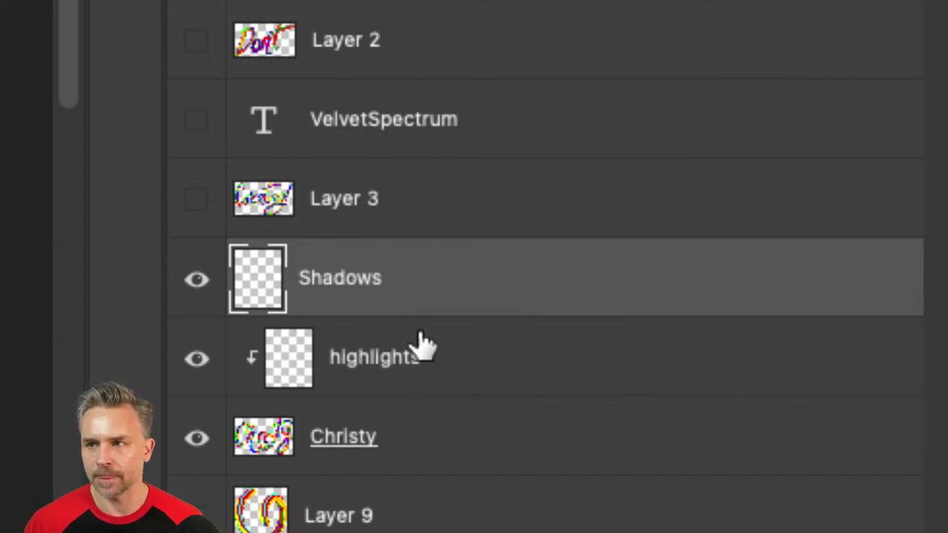
pyautogui.keyDown('alt'); pyautogui.click(430, 306); pyautogui.keyUp('alt')
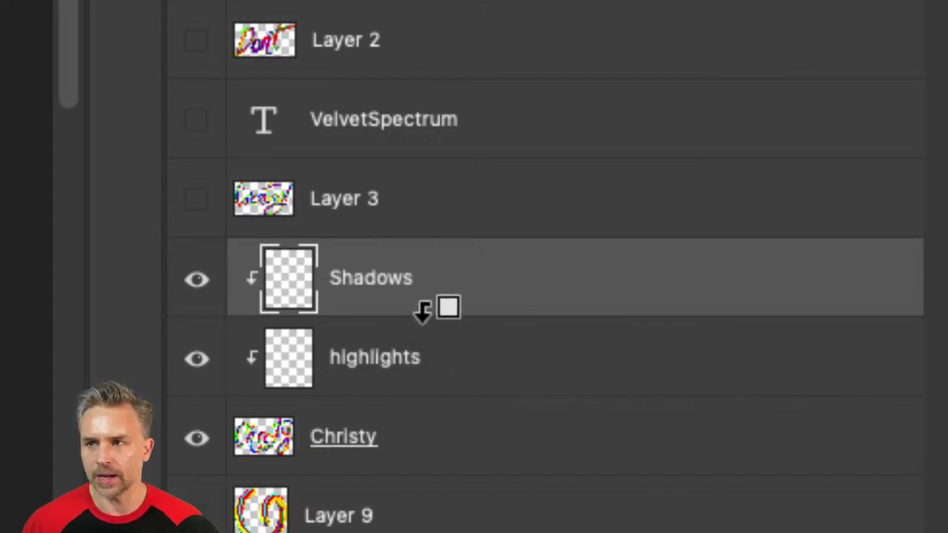
pyautogui.click(378, 357)
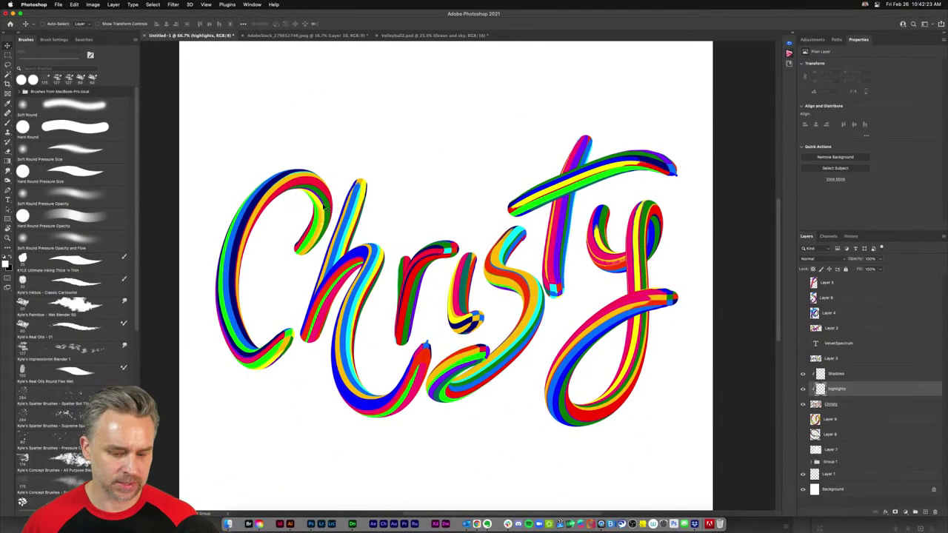
# Activate the Brush tool with the Soft Round Pressure Opacity preset and turn on hiding for the Dock
pyautogui.press('b')
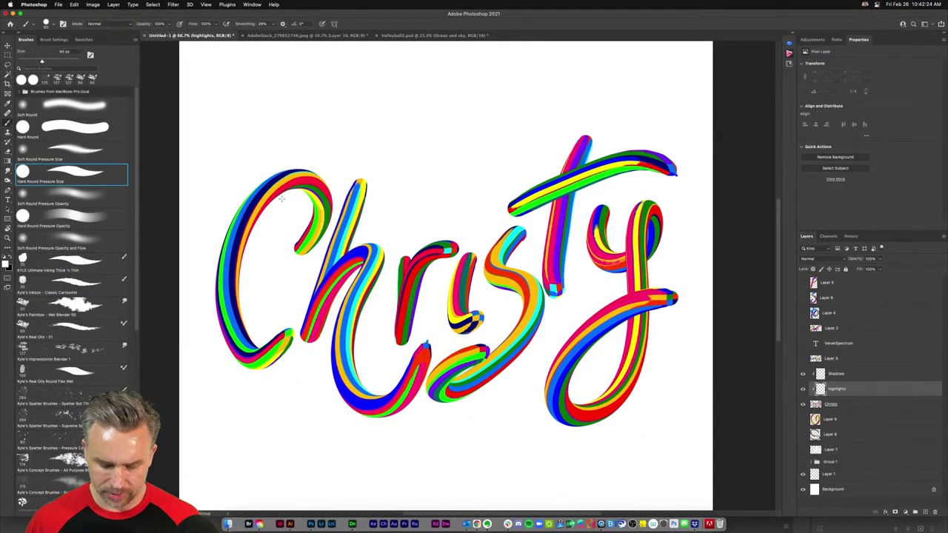
pyautogui.click(41, 105)
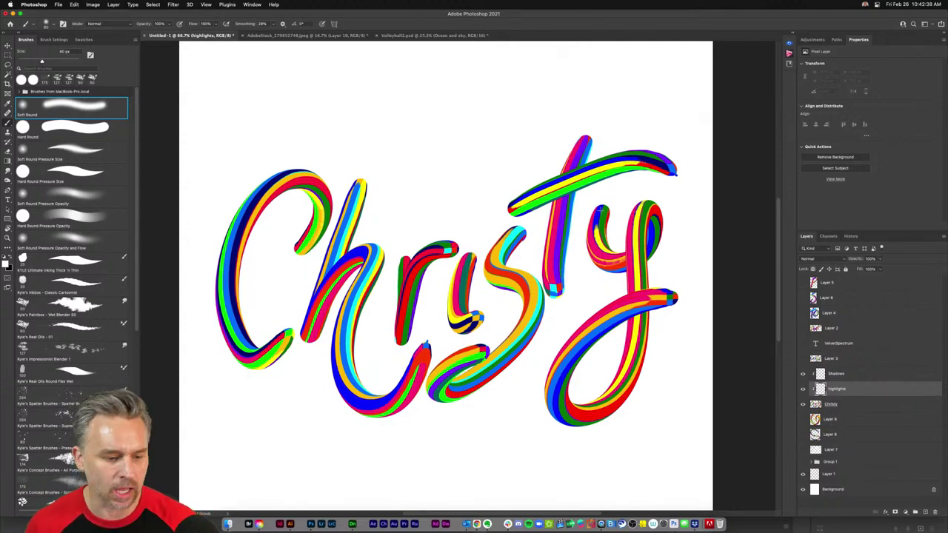
pyautogui.click(34, 187)
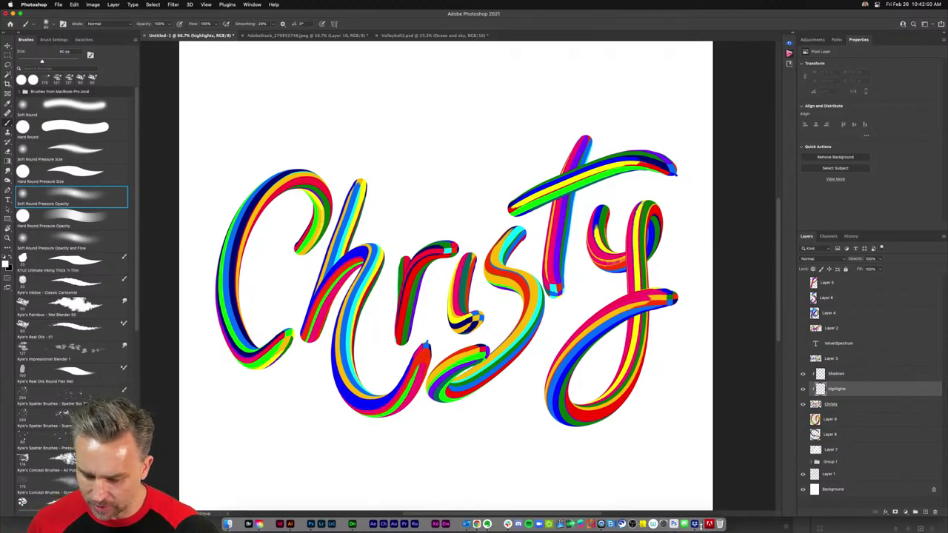
pyautogui.rightClick(778, 511)
pyautogui.press('Return')
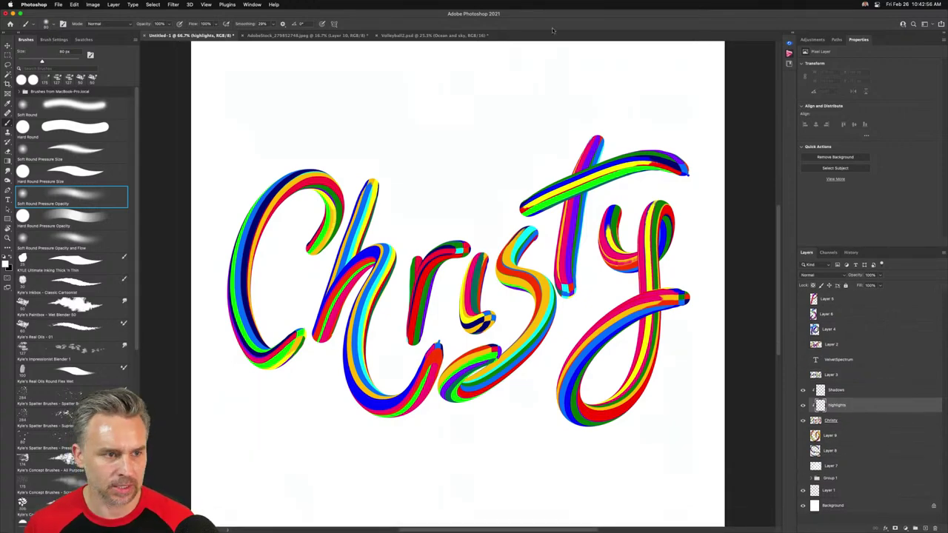
# Try painting white highlights over the upper curve of the C, reducing the brush to 70 px
pyautogui.press('super+1')
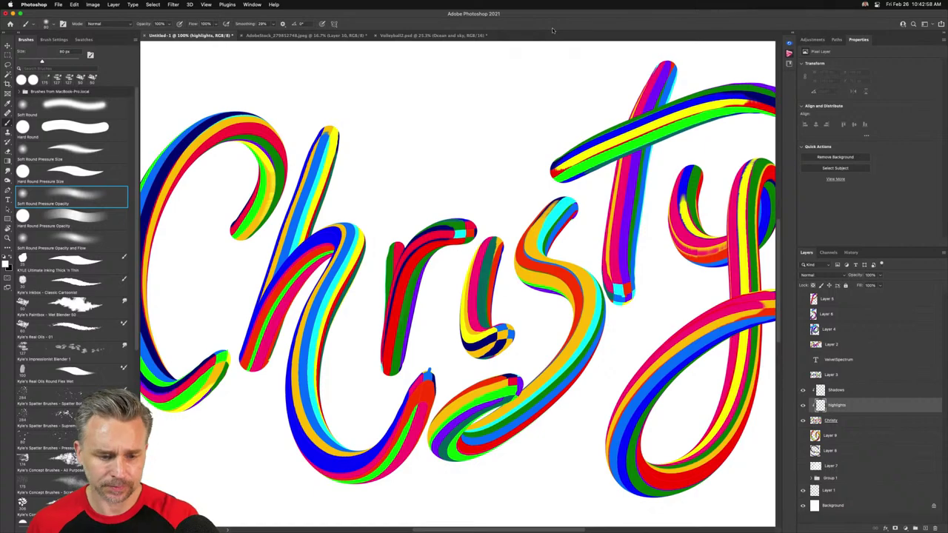
pyautogui.moveTo(216, 262); pyautogui.dragTo(368, 278)
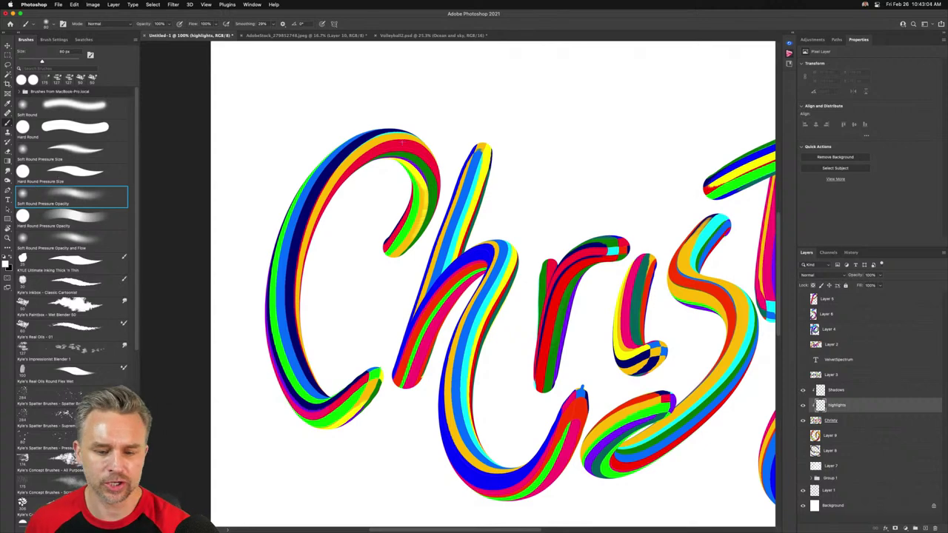
pyautogui.moveTo(419, 139)
pyautogui.mouseDown()
pyautogui.moveTo(373, 141)
pyautogui.moveTo(324, 172)
pyautogui.moveTo(287, 226)
pyautogui.mouseUp()
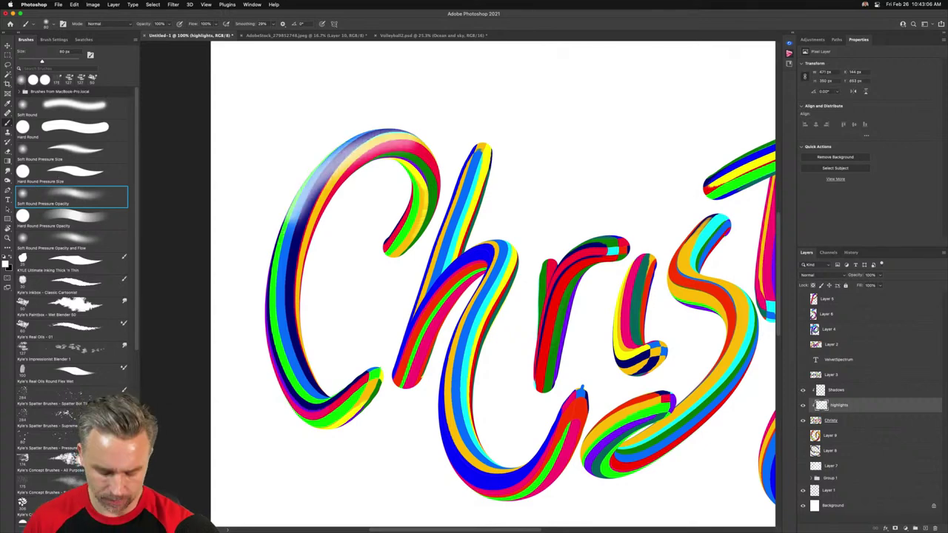
pyautogui.press('super+z')
pyautogui.moveTo(409, 136); pyautogui.dragTo(323, 168)
pyautogui.moveTo(361, 142)
pyautogui.mouseDown()
pyautogui.moveTo(307, 180)
pyautogui.moveTo(360, 134)
pyautogui.moveTo(288, 223)
pyautogui.mouseUp()
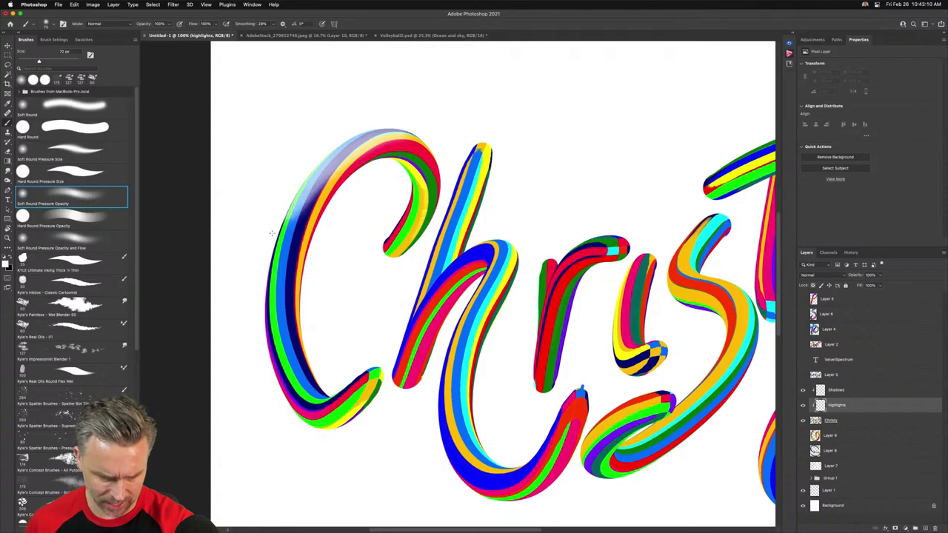
pyautogui.moveTo(371, 141); pyautogui.dragTo(319, 192)
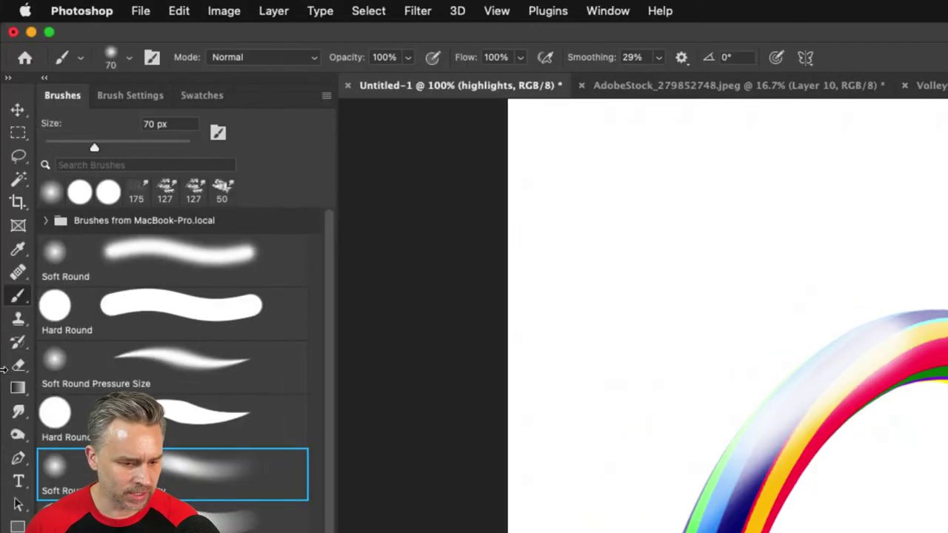
# Switch to the Soft Round brush preset and set its flow to 30%
pyautogui.click(89, 259)
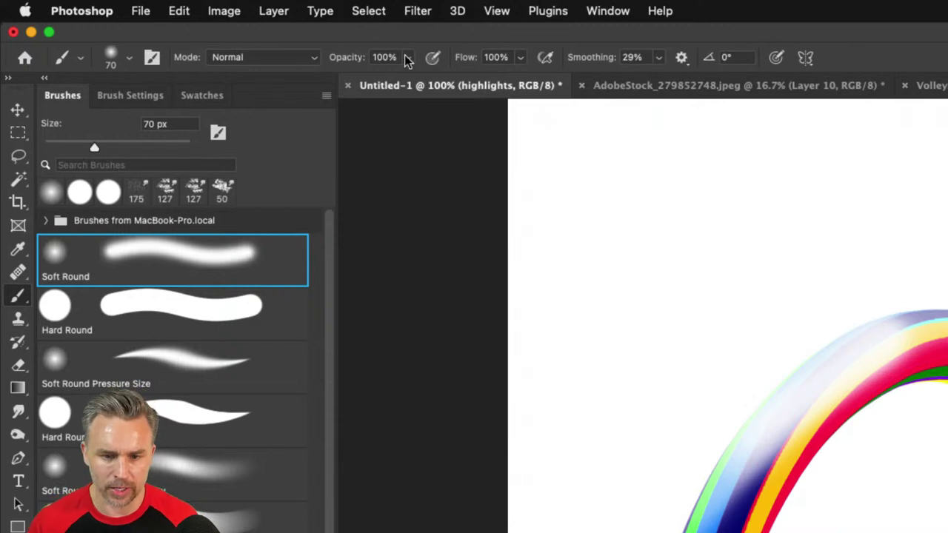
pyautogui.click(493, 57)
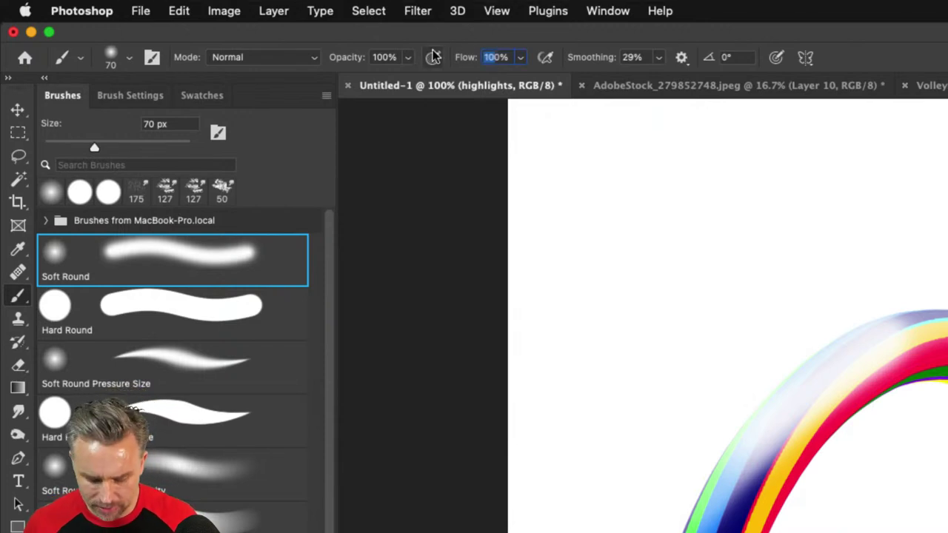
pyautogui.write('30')
pyautogui.press('Return')
# Clear all the trial strokes from the highlights layer and deselect
pyautogui.press('super+a')
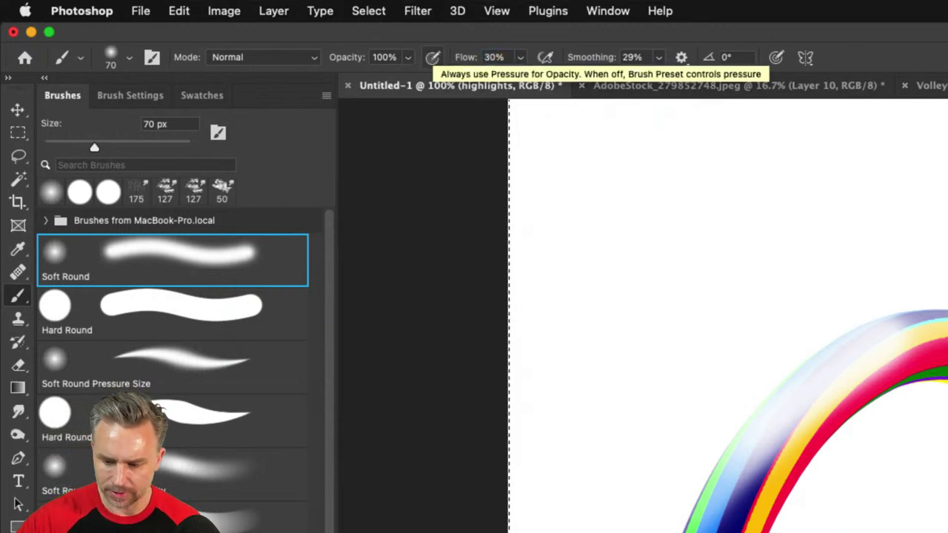
pyautogui.press('Delete')
pyautogui.press('super+d')
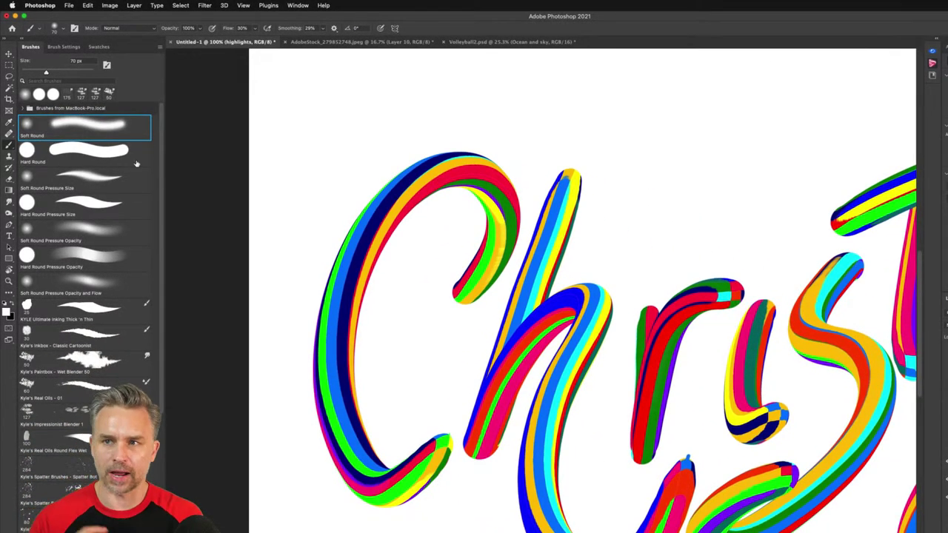
# Paint a soft white highlight along the top curve of the C, reducing the brush to 40 px
pyautogui.moveTo(355, 249)
pyautogui.mouseDown()
pyautogui.moveTo(398, 182)
pyautogui.moveTo(443, 147)
pyautogui.moveTo(382, 219)
pyautogui.moveTo(455, 164)
pyautogui.moveTo(393, 196)
pyautogui.moveTo(457, 161)
pyautogui.moveTo(410, 178)
pyautogui.moveTo(403, 187)
pyautogui.moveTo(458, 163)
pyautogui.moveTo(391, 176)
pyautogui.moveTo(392, 197)
pyautogui.moveTo(465, 155)
pyautogui.moveTo(400, 180)
pyautogui.moveTo(443, 169)
pyautogui.moveTo(370, 215)
pyautogui.moveTo(419, 175)
pyautogui.moveTo(419, 184)
pyautogui.moveTo(369, 215)
pyautogui.moveTo(419, 173)
pyautogui.moveTo(469, 160)
pyautogui.moveTo(399, 177)
pyautogui.moveTo(474, 159)
pyautogui.moveTo(388, 194)
pyautogui.moveTo(343, 232)
pyautogui.moveTo(367, 210)
pyautogui.moveTo(365, 233)
pyautogui.mouseUp()
pyautogui.press('[')
pyautogui.press('[')
pyautogui.press('[')
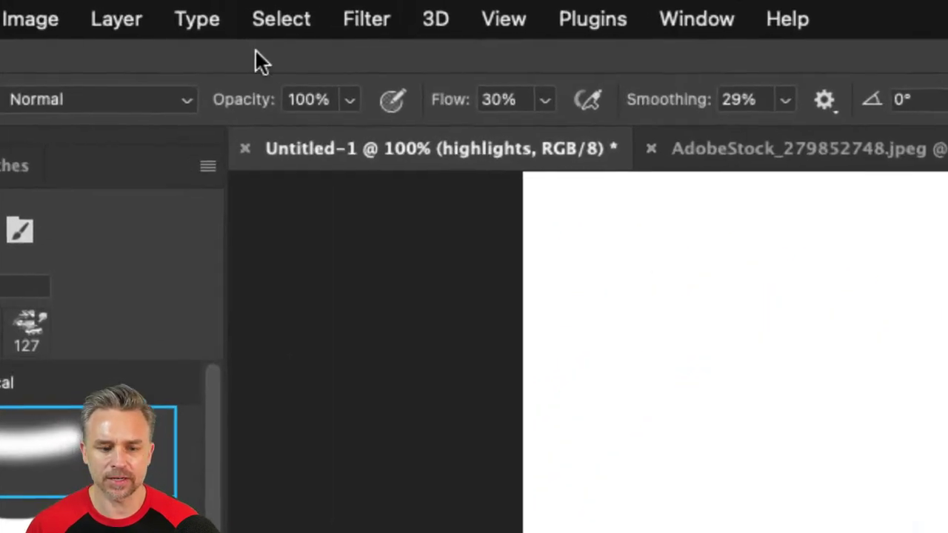
# Try a brush opacity of 50% and set it back to 100%
pyautogui.click(187, 27)
pyautogui.write('50')
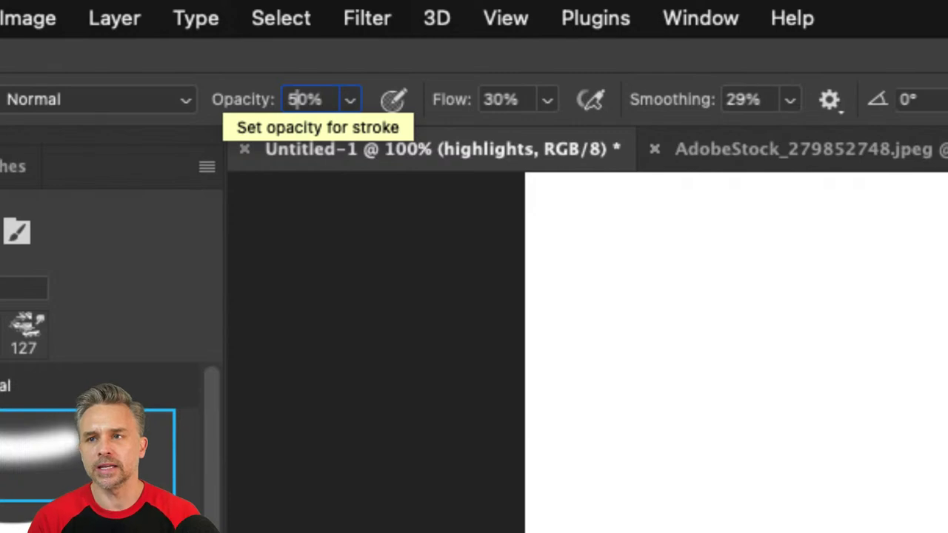
pyautogui.press('BackSpace')
pyautogui.write('10')
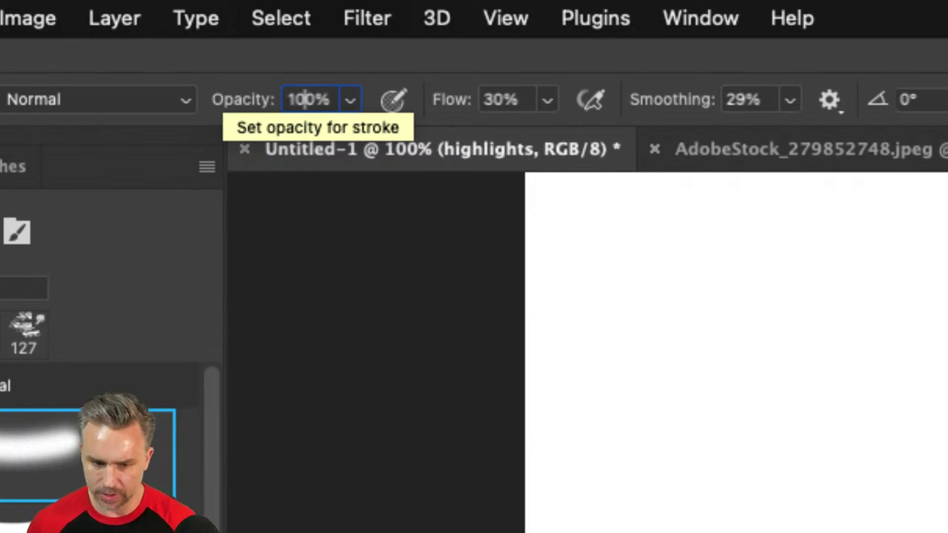
pyautogui.press('Return')
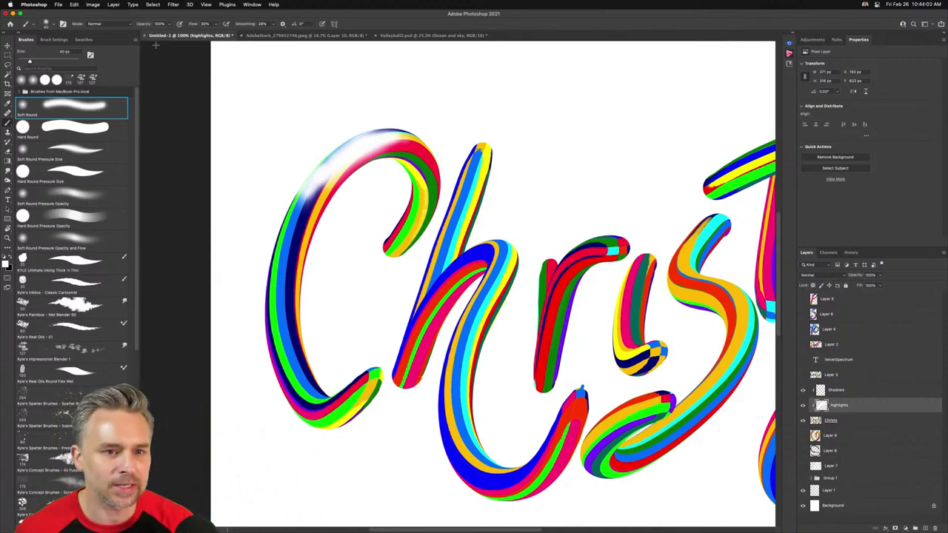
# Extend the white highlight down the outer curve of the C and add one near its lower end with a 45 to 50 px brush
pyautogui.moveTo(281, 275)
pyautogui.mouseDown()
pyautogui.moveTo(224, 186)
pyautogui.moveTo(343, 233)
pyautogui.mouseUp()
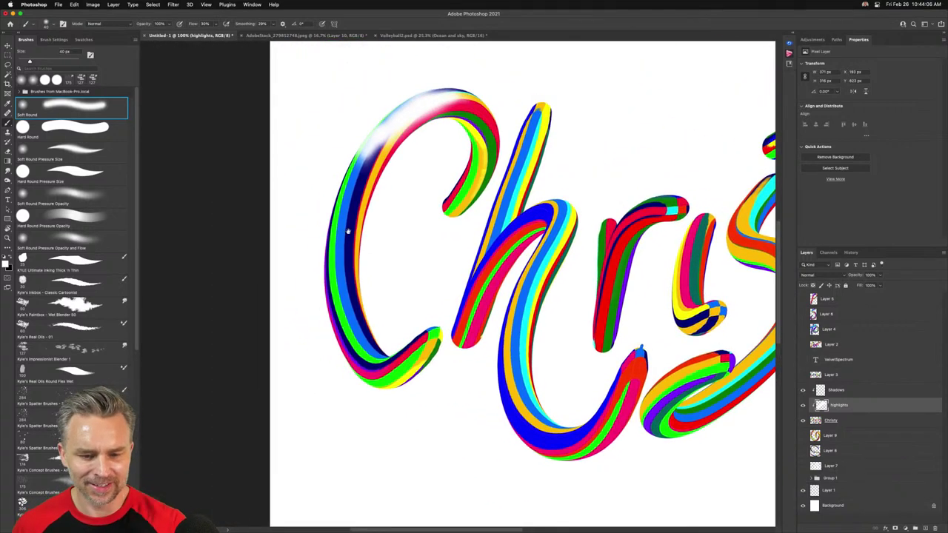
pyautogui.moveTo(368, 172)
pyautogui.mouseDown()
pyautogui.moveTo(330, 159)
pyautogui.moveTo(333, 140)
pyautogui.moveTo(311, 186)
pyautogui.mouseUp()
pyautogui.press(']')
pyautogui.press(']')
pyautogui.press('[')
pyautogui.moveTo(321, 151); pyautogui.dragTo(302, 216)
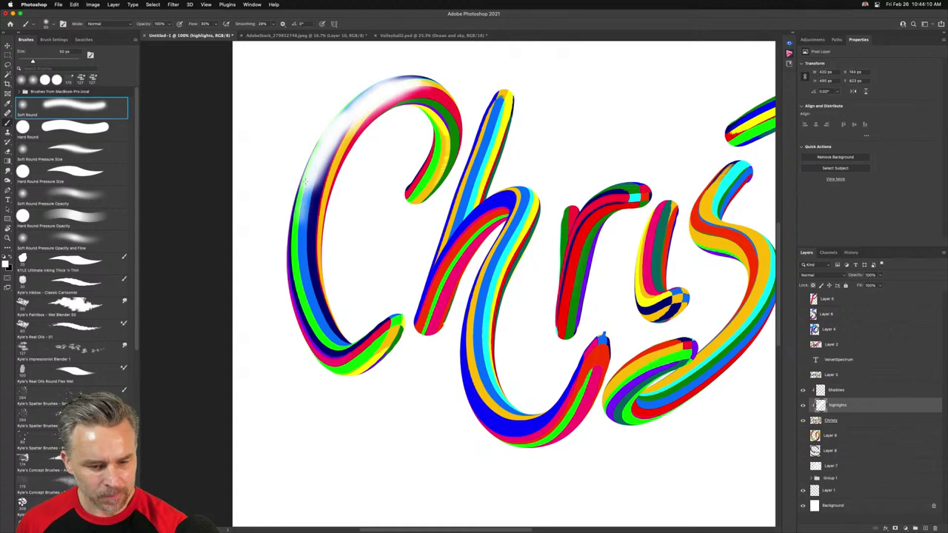
pyautogui.moveTo(312, 168); pyautogui.dragTo(305, 235)
pyautogui.moveTo(297, 218)
pyautogui.mouseDown()
pyautogui.moveTo(300, 285)
pyautogui.moveTo(309, 215)
pyautogui.moveTo(300, 312)
pyautogui.mouseUp()
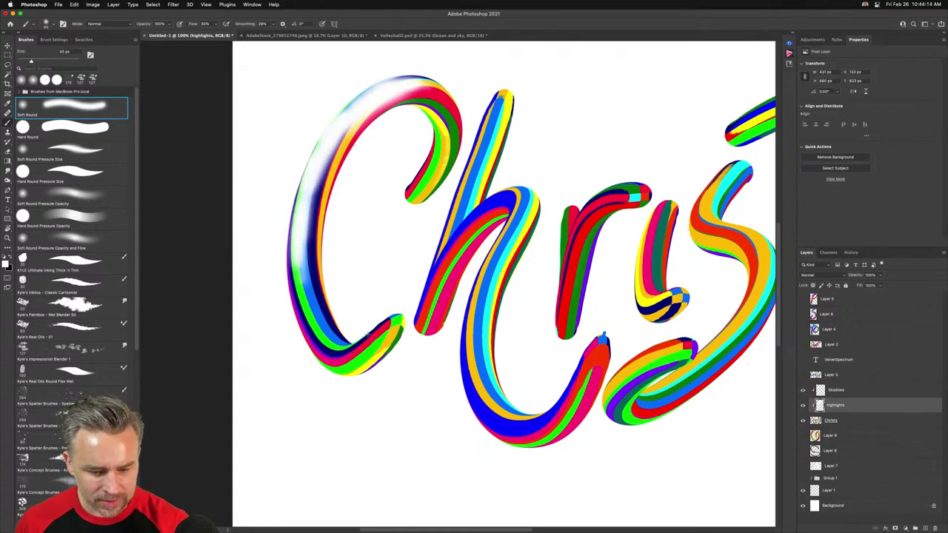
pyautogui.moveTo(392, 322); pyautogui.dragTo(360, 348)
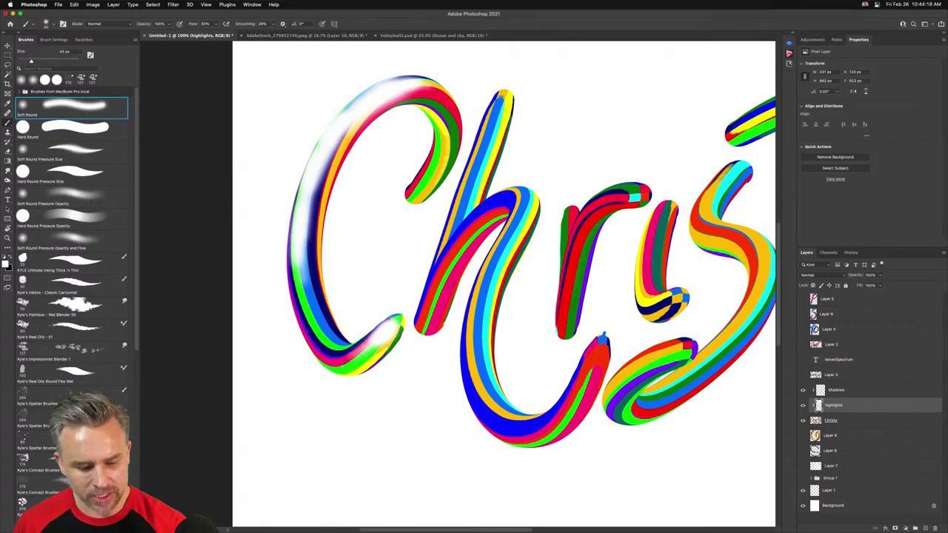
# Paint white highlights on the h along its arch, the top of its stem and the upturned end of its tail
pyautogui.moveTo(512, 195)
pyautogui.mouseDown()
pyautogui.moveTo(508, 240)
pyautogui.moveTo(522, 201)
pyautogui.moveTo(518, 232)
pyautogui.moveTo(524, 196)
pyautogui.moveTo(491, 284)
pyautogui.mouseUp()
pyautogui.moveTo(499, 99); pyautogui.dragTo(477, 174)
pyautogui.moveTo(446, 288); pyautogui.dragTo(351, 230)
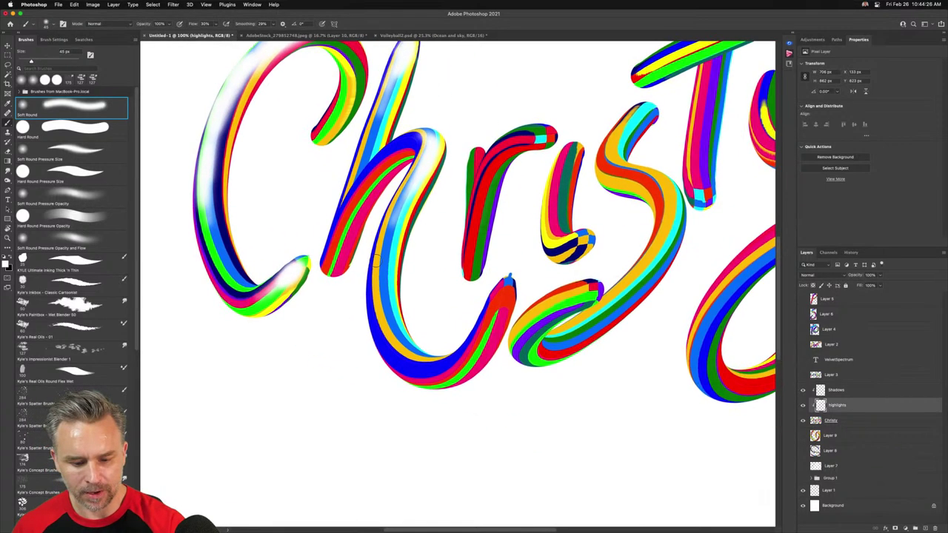
pyautogui.moveTo(506, 294); pyautogui.dragTo(476, 352)
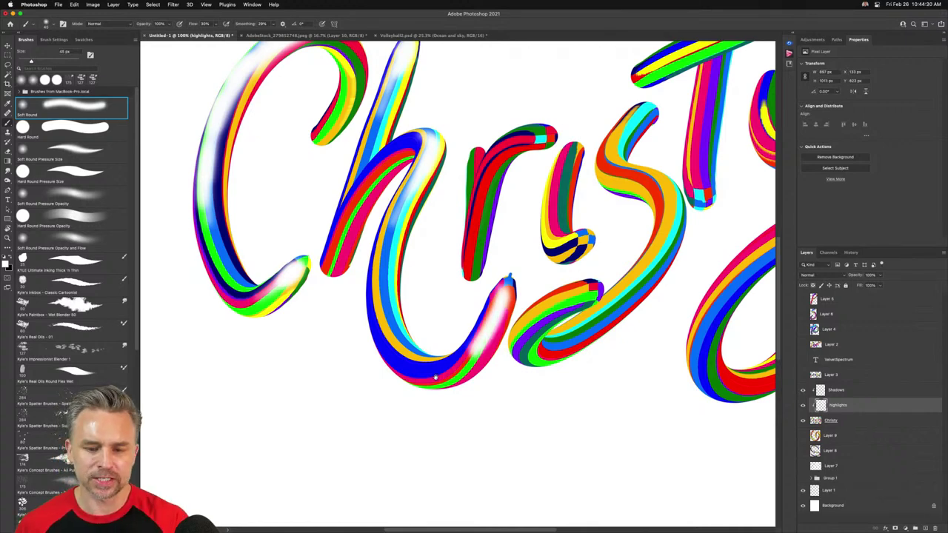
# Paint a short white highlight on the rounded end of the r
pyautogui.scroll(3, 436, 377)
pyautogui.hscroll(2, 435, 377)
pyautogui.moveTo(511, 186)
pyautogui.mouseDown()
pyautogui.moveTo(479, 196)
pyautogui.moveTo(521, 187)
pyautogui.mouseUp()
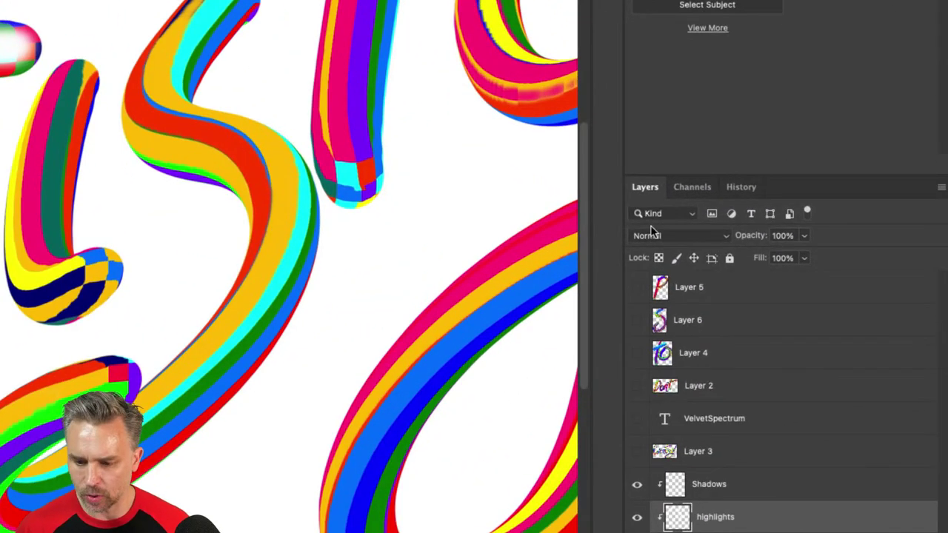
# Set the highlights layer's blend mode to Overlay and paint a white highlight down the stem of the r
pyautogui.click(651, 230)
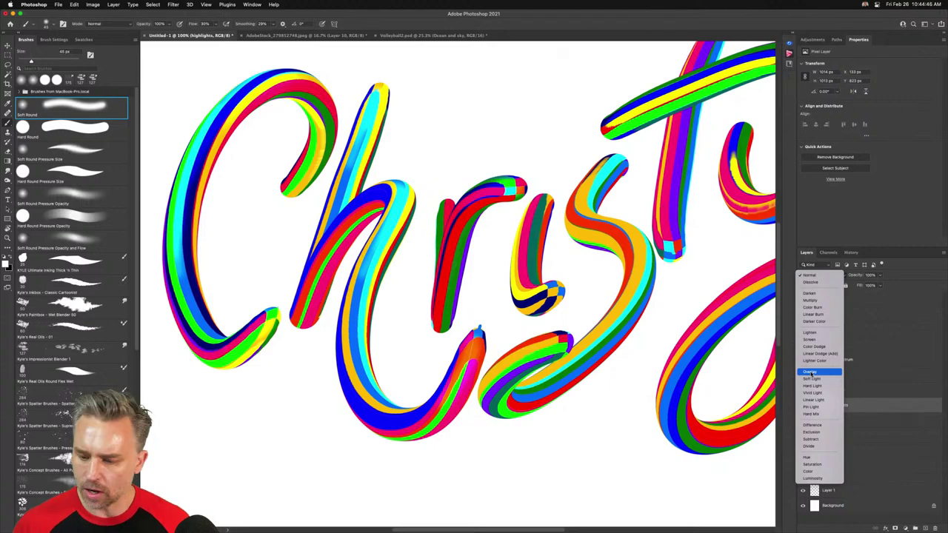
pyautogui.click(813, 373)
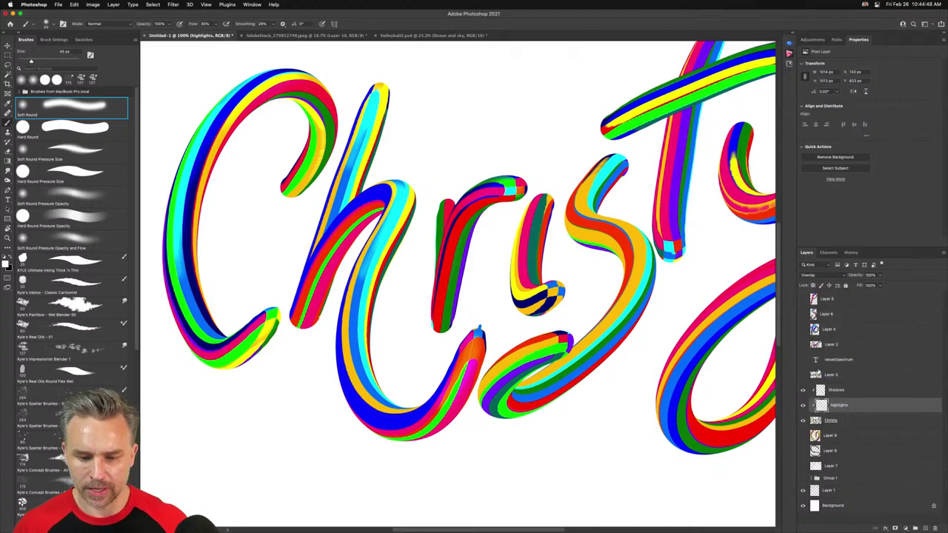
pyautogui.press('super+equal')
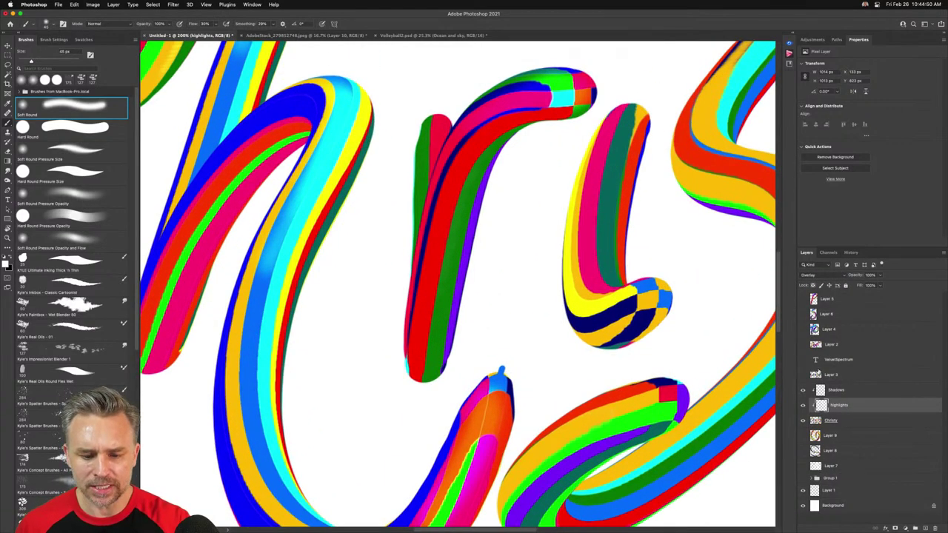
pyautogui.moveTo(399, 231); pyautogui.dragTo(311, 249)
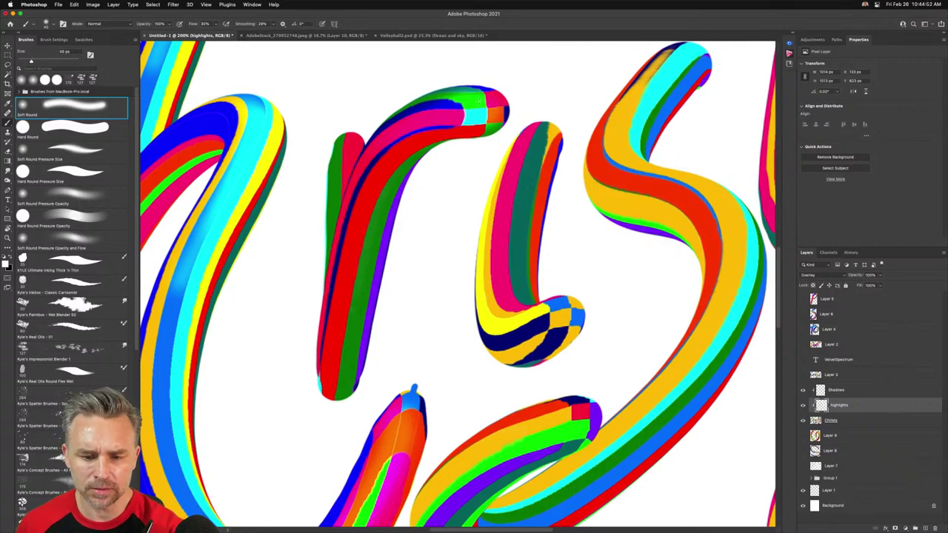
pyautogui.moveTo(400, 146)
pyautogui.mouseDown()
pyautogui.moveTo(376, 174)
pyautogui.moveTo(360, 243)
pyautogui.moveTo(355, 219)
pyautogui.moveTo(358, 210)
pyautogui.moveTo(329, 380)
pyautogui.moveTo(366, 173)
pyautogui.moveTo(329, 331)
pyautogui.mouseUp()
# Paint white highlights on the curled foot of the i and the lower curl of the s with a 30 px brush
pyautogui.press('[')
pyautogui.press('[')
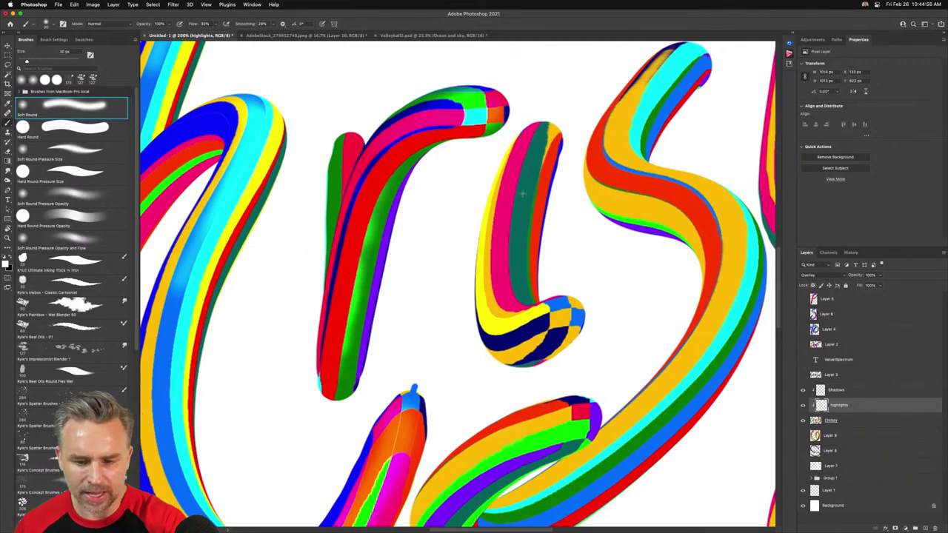
pyautogui.moveTo(552, 326)
pyautogui.mouseDown()
pyautogui.moveTo(556, 311)
pyautogui.moveTo(537, 337)
pyautogui.mouseUp()
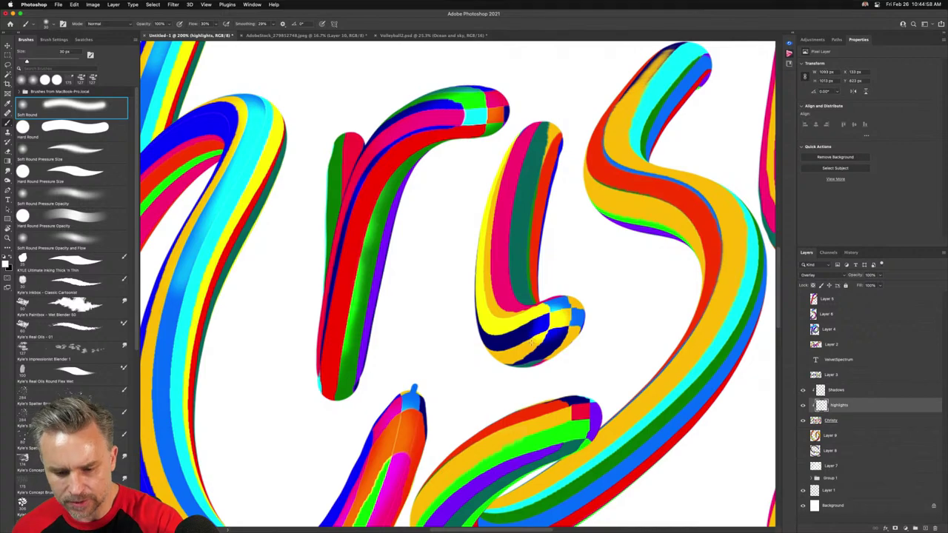
pyautogui.moveTo(464, 395); pyautogui.dragTo(450, 232)
pyautogui.moveTo(557, 254)
pyautogui.mouseDown()
pyautogui.moveTo(446, 312)
pyautogui.moveTo(439, 333)
pyautogui.mouseUp()
pyautogui.moveTo(519, 258); pyautogui.dragTo(535, 252)
# Paint white highlights along the long middle curve and upper part of the s with a 40 to 45 px brush
pyautogui.moveTo(503, 217)
pyautogui.mouseDown()
pyautogui.moveTo(398, 345)
pyautogui.moveTo(398, 368)
pyautogui.mouseUp()
pyautogui.moveTo(557, 175)
pyautogui.mouseDown()
pyautogui.moveTo(619, 233)
pyautogui.moveTo(608, 289)
pyautogui.moveTo(567, 182)
pyautogui.moveTo(583, 357)
pyautogui.mouseUp()
pyautogui.press(']')
pyautogui.moveTo(590, 186)
pyautogui.mouseDown()
pyautogui.moveTo(594, 285)
pyautogui.moveTo(578, 364)
pyautogui.mouseUp()
pyautogui.moveTo(603, 193)
pyautogui.mouseDown()
pyautogui.moveTo(609, 211)
pyautogui.moveTo(527, 425)
pyautogui.mouseUp()
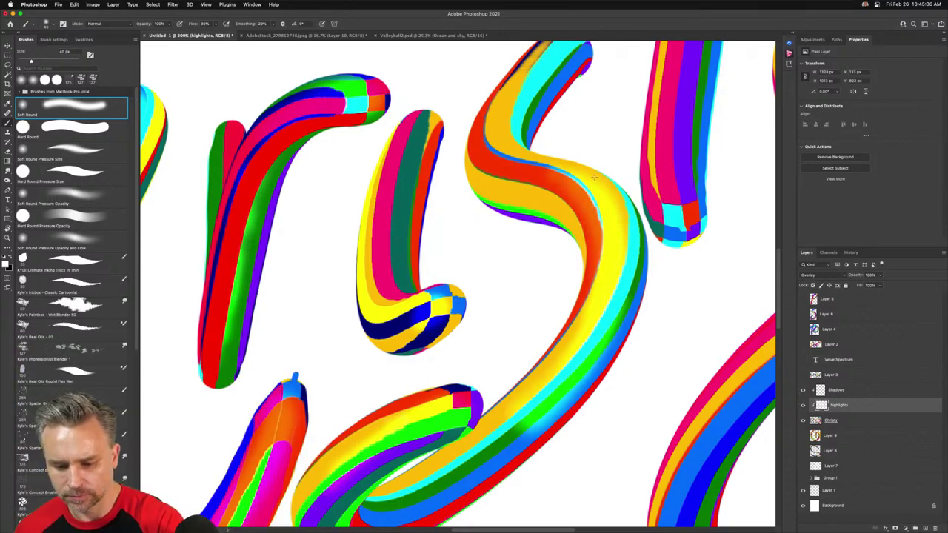
pyautogui.moveTo(594, 177); pyautogui.dragTo(607, 190)
pyautogui.moveTo(502, 132); pyautogui.dragTo(459, 257)
pyautogui.press(']')
pyautogui.moveTo(456, 275)
pyautogui.mouseDown()
pyautogui.moveTo(452, 285)
pyautogui.moveTo(491, 181)
pyautogui.moveTo(478, 168)
pyautogui.moveTo(394, 285)
pyautogui.mouseUp()
# Paint white highlights on the crossbar of the t and down the full length of its stem with the 45 px brush
pyautogui.moveTo(575, 216); pyautogui.dragTo(545, 412)
pyautogui.moveTo(466, 199)
pyautogui.mouseDown()
pyautogui.moveTo(352, 259)
pyautogui.moveTo(556, 167)
pyautogui.moveTo(689, 146)
pyautogui.mouseUp()
pyautogui.moveTo(505, 131); pyautogui.dragTo(444, 194)
pyautogui.moveTo(449, 167); pyautogui.dragTo(421, 241)
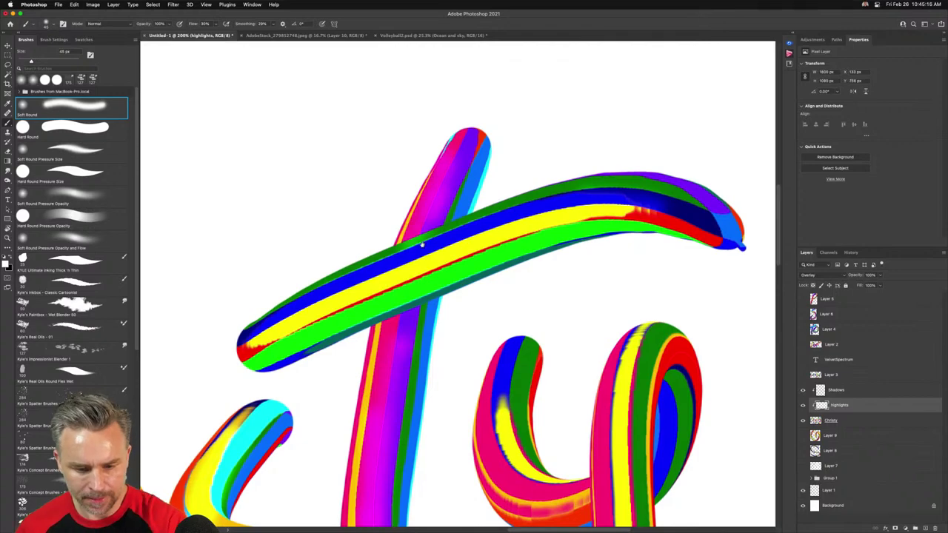
pyautogui.moveTo(401, 378); pyautogui.dragTo(399, 127)
pyautogui.moveTo(395, 65); pyautogui.dragTo(376, 303)
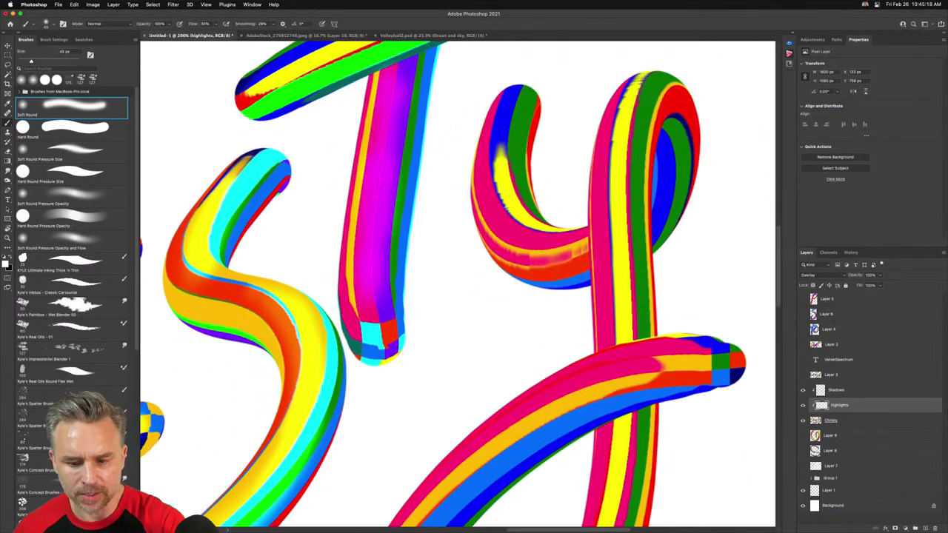
# Paint white highlights down the stem of the y and along the blue side of its descending loop, and close the event reminder
pyautogui.moveTo(621, 141); pyautogui.dragTo(623, 318)
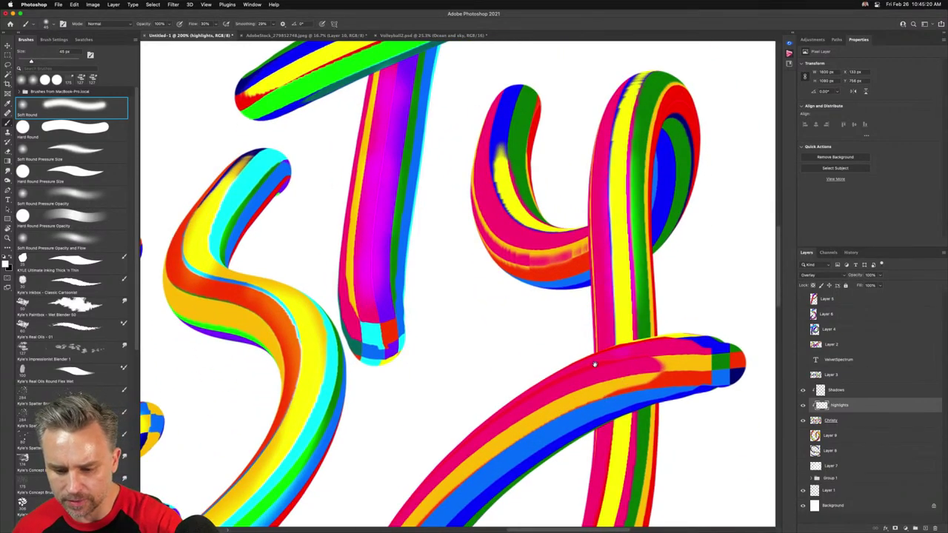
pyautogui.moveTo(592, 364)
pyautogui.mouseDown()
pyautogui.moveTo(617, 241)
pyautogui.moveTo(611, 177)
pyautogui.mouseUp()
pyautogui.moveTo(703, 180)
pyautogui.mouseDown()
pyautogui.moveTo(623, 206)
pyautogui.moveTo(670, 192)
pyautogui.moveTo(490, 301)
pyautogui.moveTo(518, 260)
pyautogui.moveTo(428, 356)
pyautogui.moveTo(484, 281)
pyautogui.moveTo(387, 418)
pyautogui.moveTo(426, 346)
pyautogui.moveTo(382, 436)
pyautogui.mouseUp()
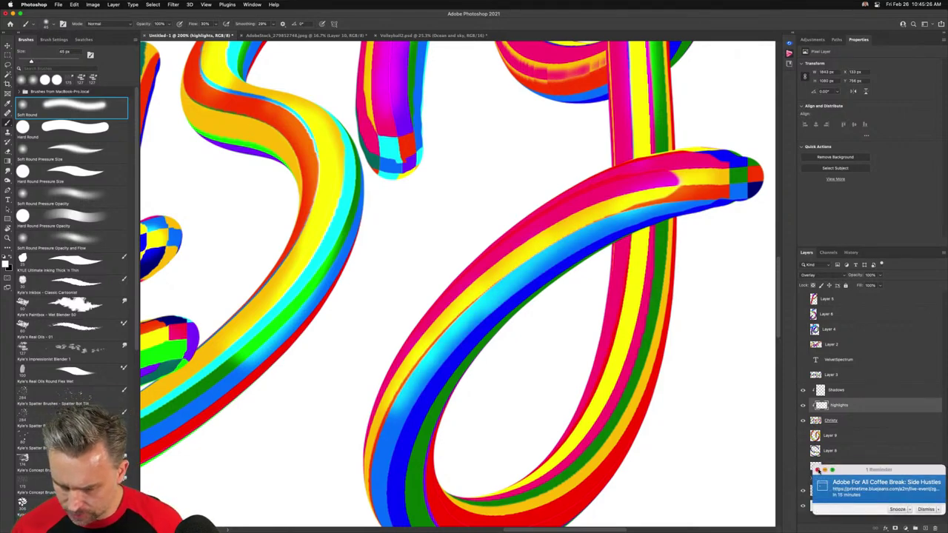
pyautogui.click(819, 471)
pyautogui.moveTo(575, 418); pyautogui.dragTo(596, 327)
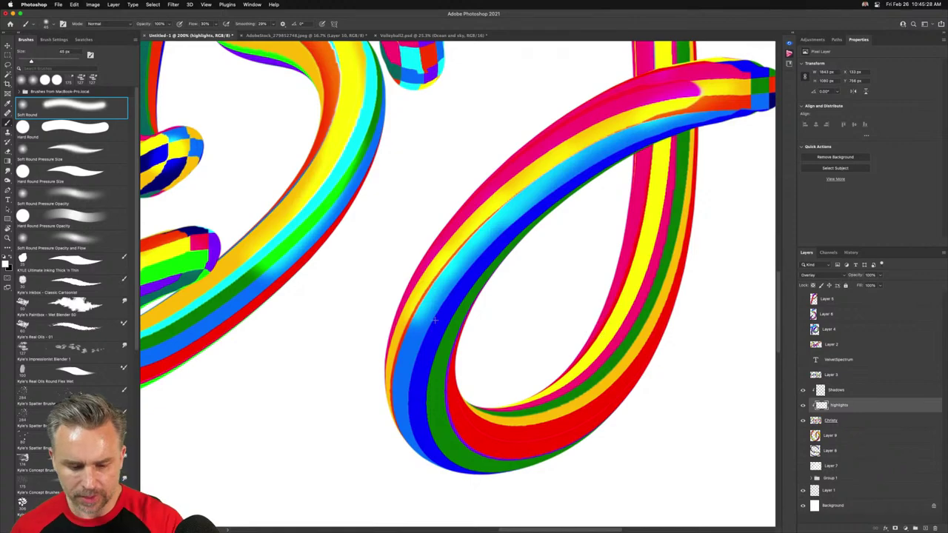
pyautogui.moveTo(436, 320)
pyautogui.mouseDown()
pyautogui.moveTo(433, 289)
pyautogui.moveTo(406, 398)
pyautogui.moveTo(437, 304)
pyautogui.moveTo(503, 210)
pyautogui.mouseUp()
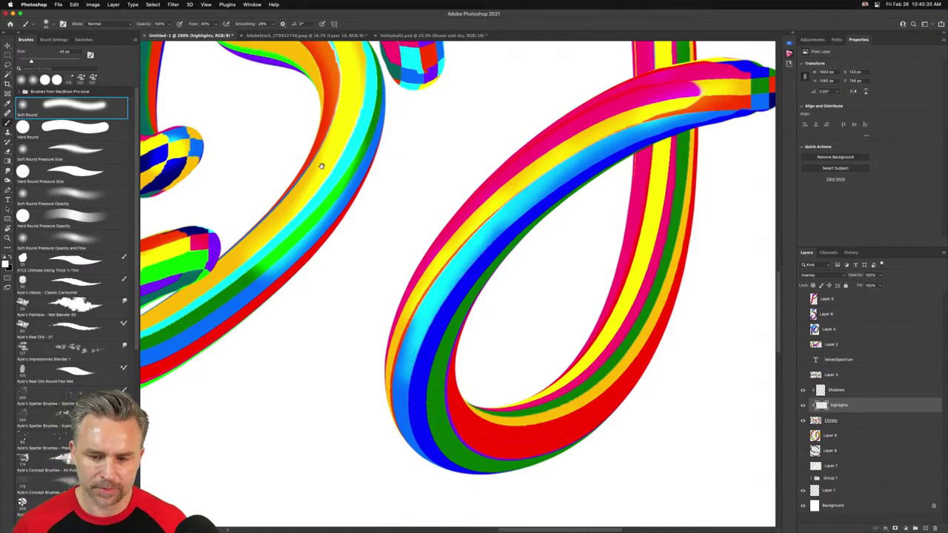
pyautogui.moveTo(327, 165); pyautogui.dragTo(387, 283)
pyautogui.scroll(-6, 386, 282)
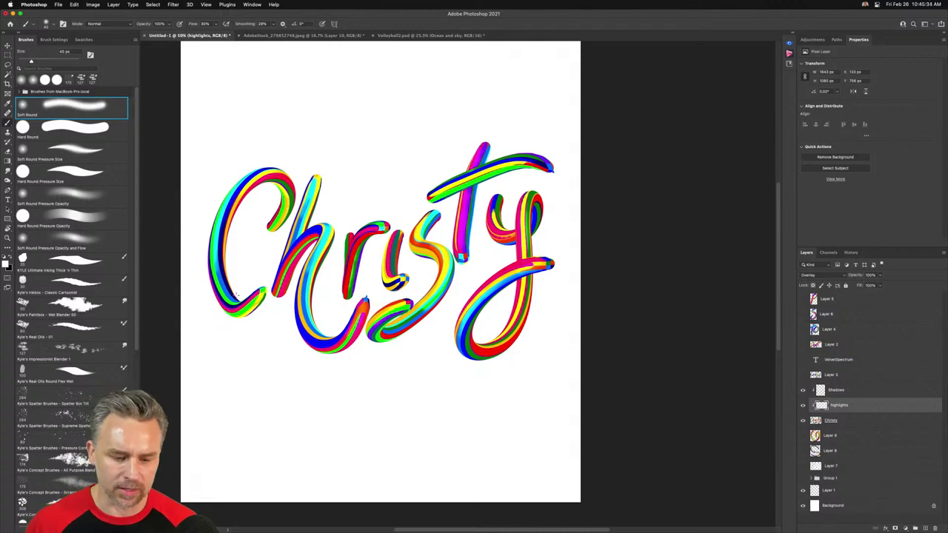
pyautogui.moveTo(249, 231); pyautogui.dragTo(286, 237)
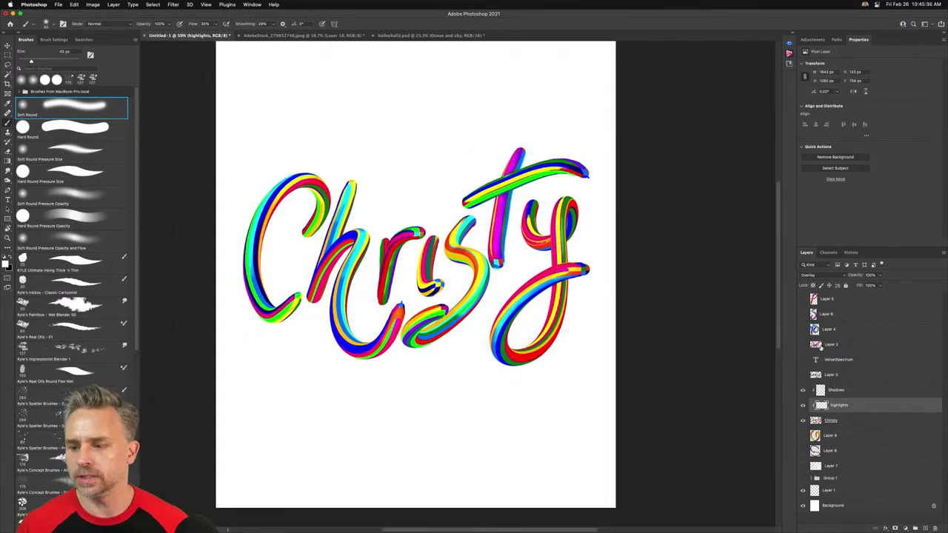
# On the Shadows layer, paint black along the inner edge of the C's upper end with a Soft Round brush enlarged to 50 px
pyautogui.click(833, 391)
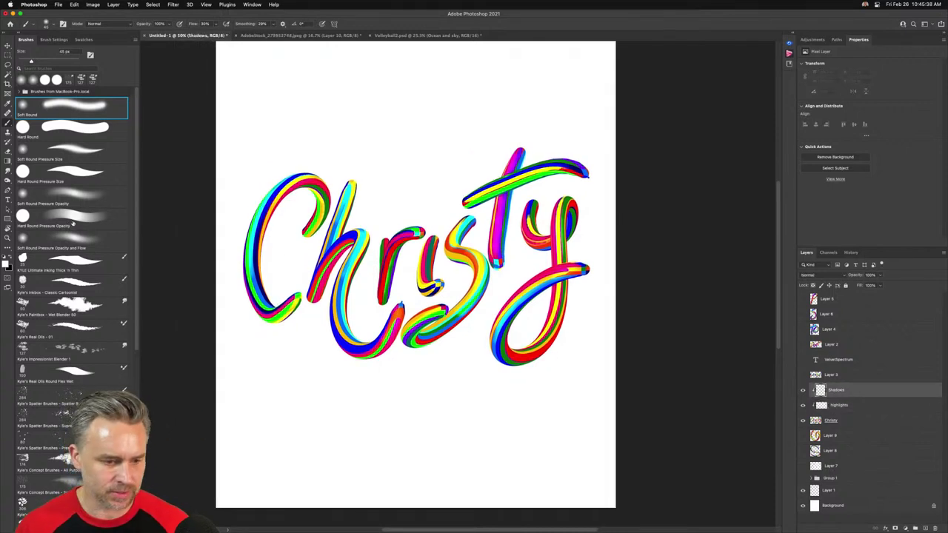
pyautogui.click(14, 256)
pyautogui.press('super+1')
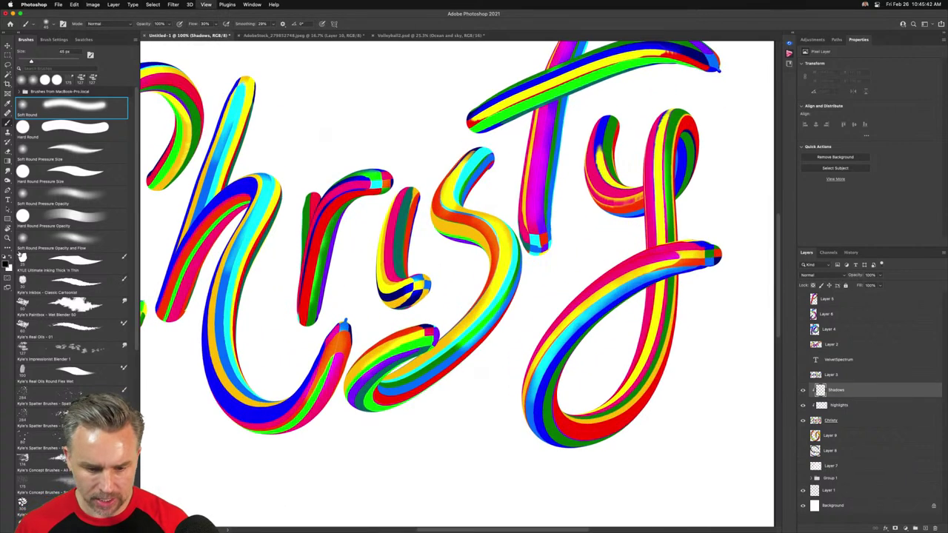
pyautogui.moveTo(176, 214); pyautogui.dragTo(321, 241)
pyautogui.click(53, 104)
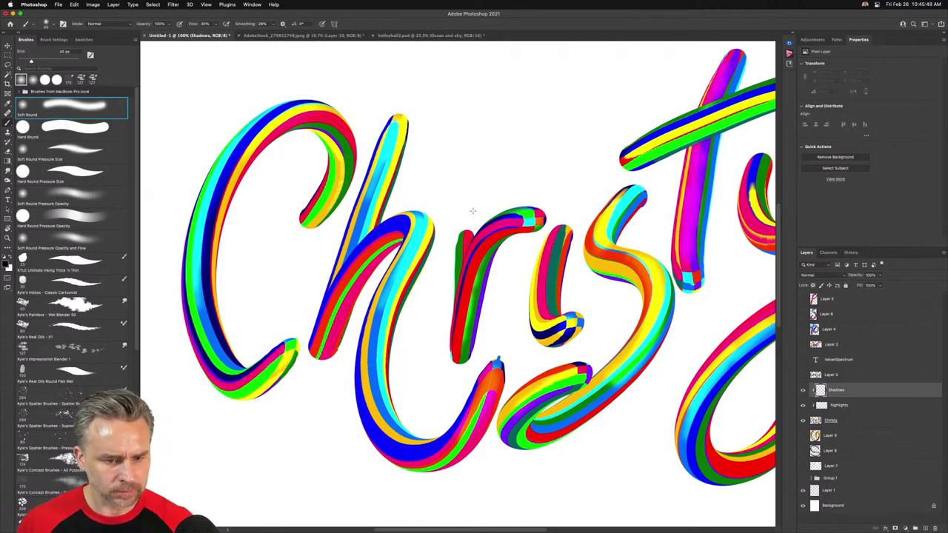
pyautogui.moveTo(299, 211); pyautogui.dragTo(304, 211)
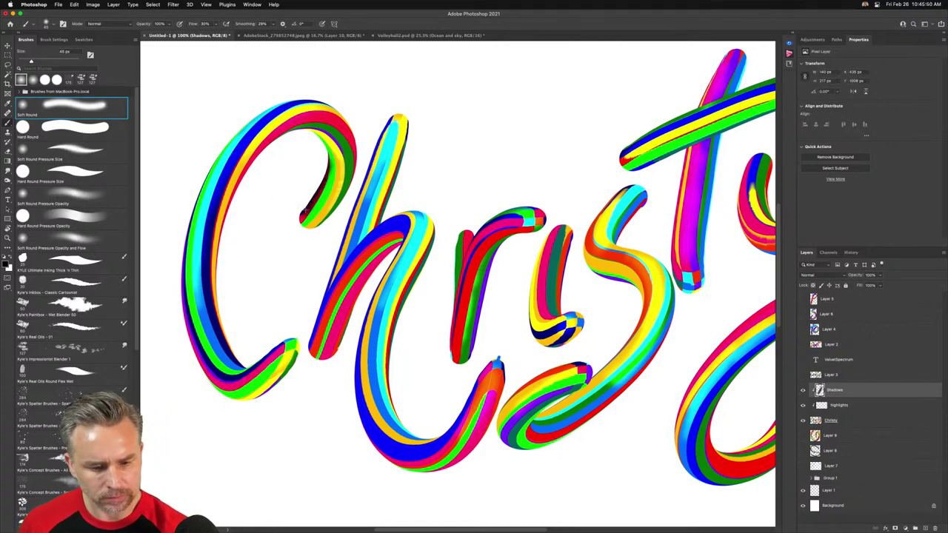
pyautogui.press(']')
pyautogui.moveTo(332, 135)
pyautogui.mouseDown()
pyautogui.moveTo(315, 200)
pyautogui.moveTo(276, 260)
pyautogui.mouseUp()
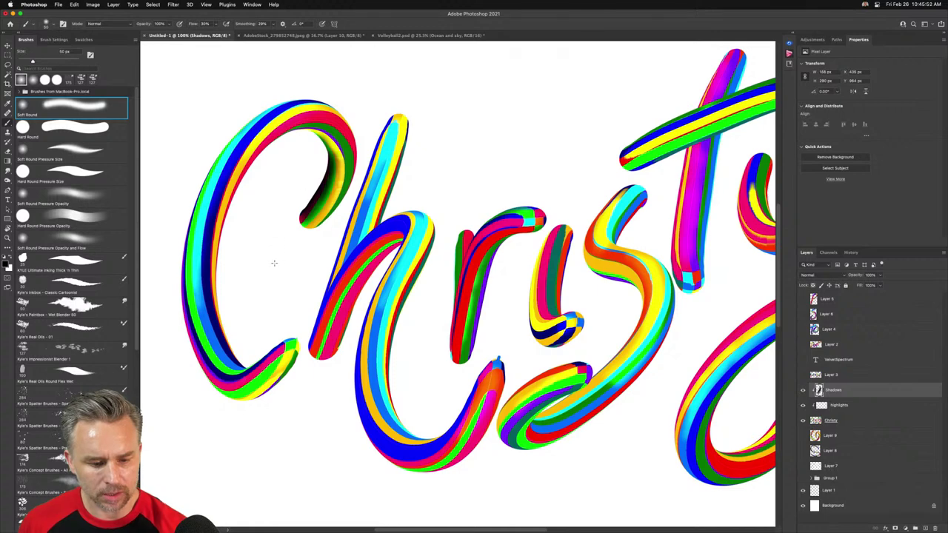
# Paint black shadows along the inside of the C's main curve and the underside of its lower end
pyautogui.moveTo(216, 249)
pyautogui.mouseDown()
pyautogui.moveTo(223, 335)
pyautogui.moveTo(220, 326)
pyautogui.mouseUp()
pyautogui.moveTo(230, 194); pyautogui.dragTo(235, 366)
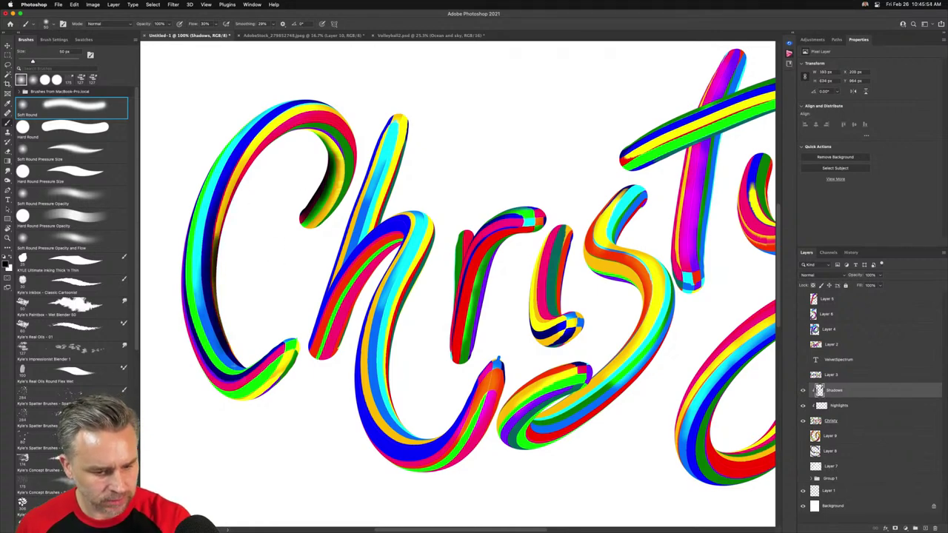
pyautogui.moveTo(232, 192); pyautogui.dragTo(218, 247)
pyautogui.moveTo(296, 360); pyautogui.dragTo(240, 405)
pyautogui.moveTo(240, 404); pyautogui.dragTo(300, 361)
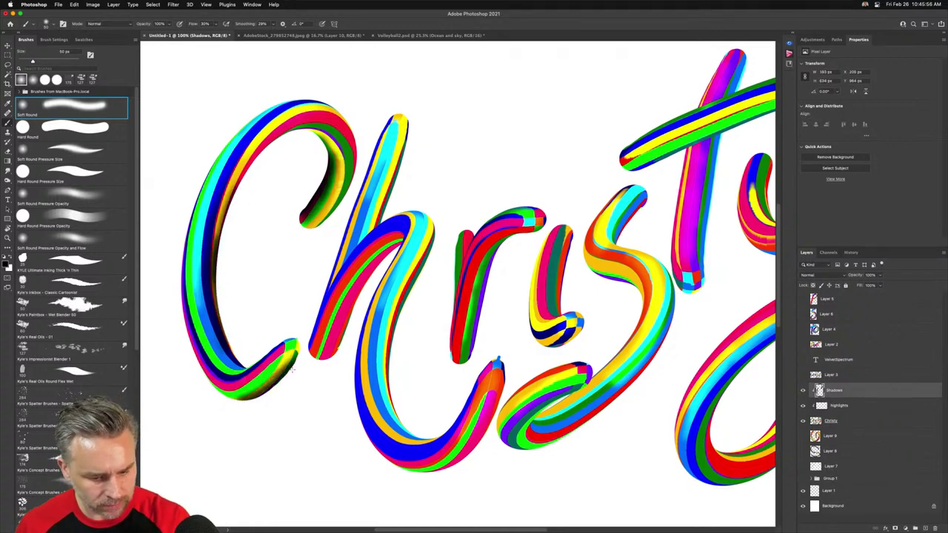
# Paint black shadows along the right-hand edge of the h's tall stem and the right side of its second leg
pyautogui.moveTo(407, 146); pyautogui.dragTo(369, 237)
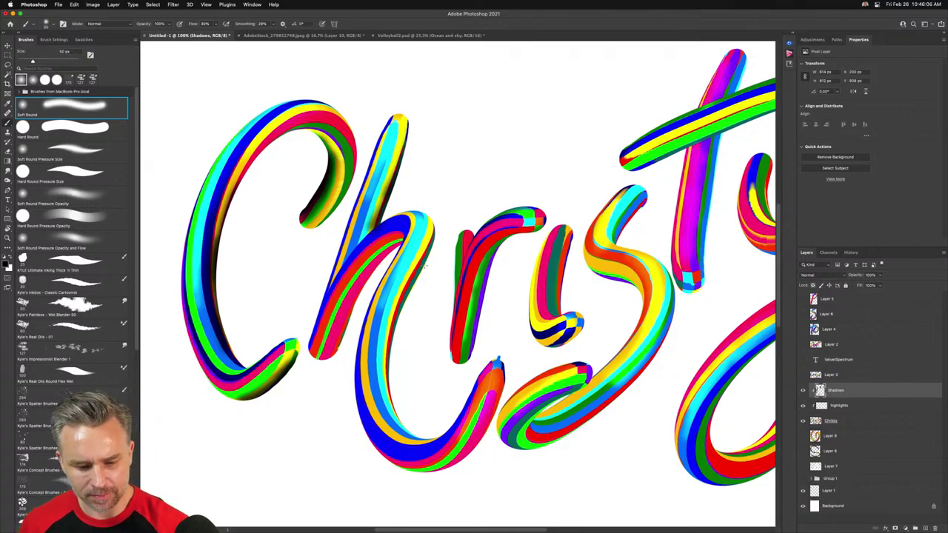
pyautogui.moveTo(426, 265); pyautogui.dragTo(389, 346)
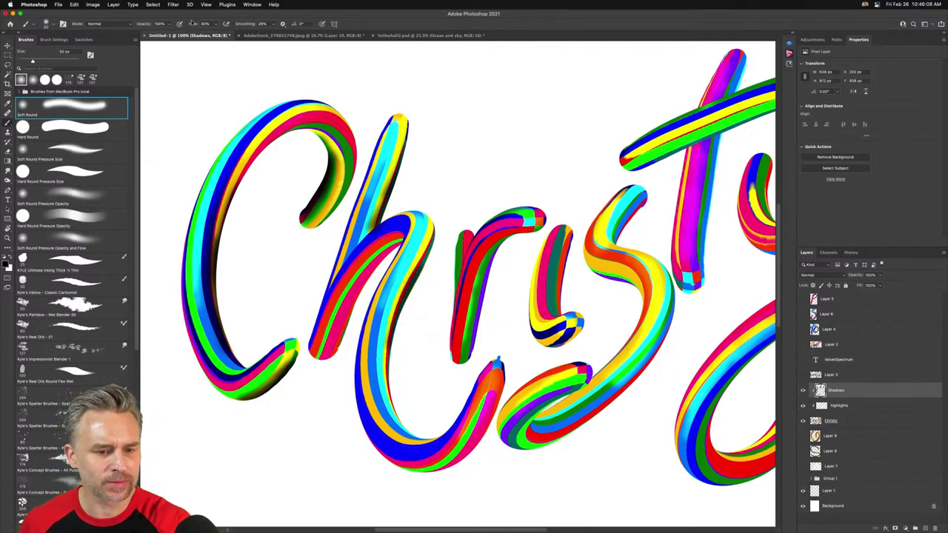
# Lower the brush Flow to 11% and shade the right side of the r's stem and the underside of the h's tail
pyautogui.moveTo(191, 23); pyautogui.dragTo(190, 22)
pyautogui.moveTo(476, 310); pyautogui.dragTo(467, 357)
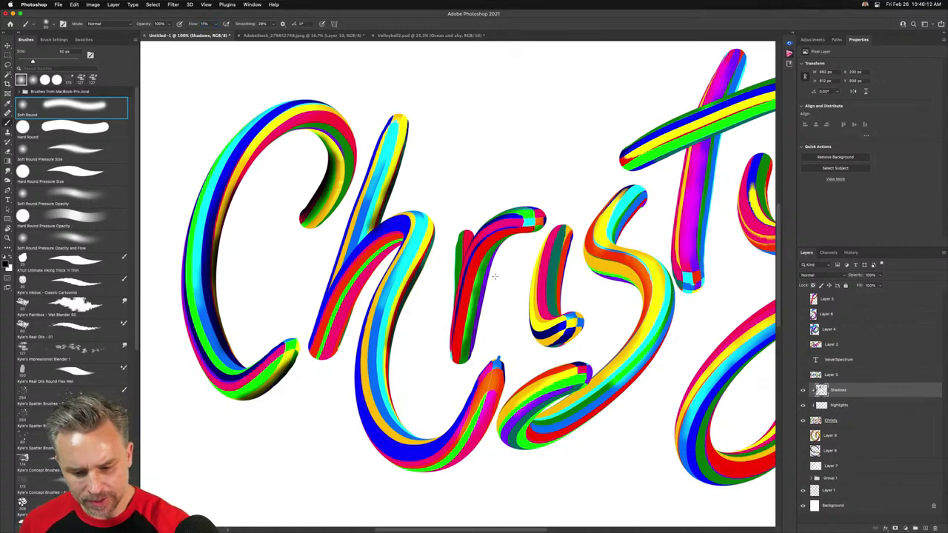
pyautogui.moveTo(413, 473)
pyautogui.mouseDown()
pyautogui.moveTo(489, 438)
pyautogui.moveTo(467, 458)
pyautogui.moveTo(491, 424)
pyautogui.mouseUp()
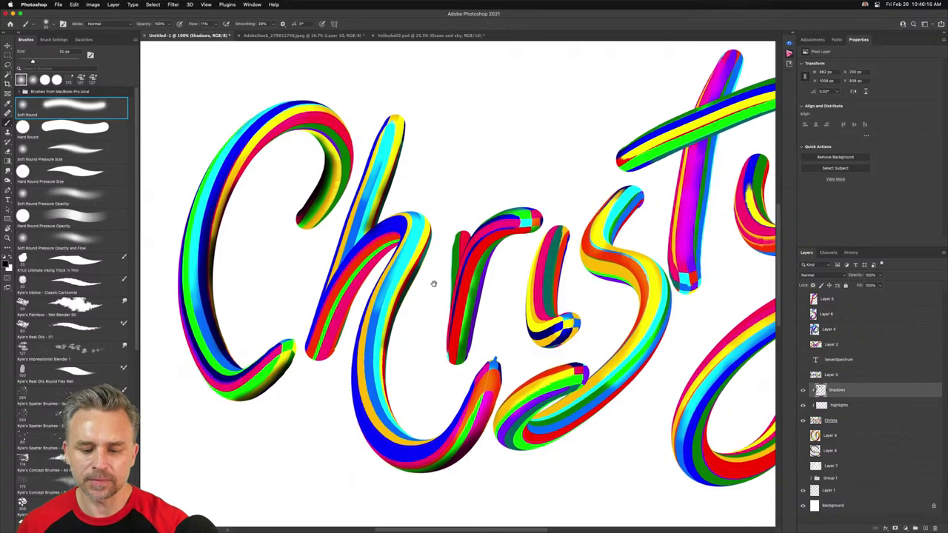
# Paint soft black shadows along the right edge of the i and deepen the one on the stem of the r
pyautogui.hscroll(5, 434, 282)
pyautogui.moveTo(447, 298)
pyautogui.mouseDown()
pyautogui.moveTo(459, 237)
pyautogui.moveTo(451, 274)
pyautogui.mouseUp()
pyautogui.moveTo(453, 238); pyautogui.dragTo(445, 295)
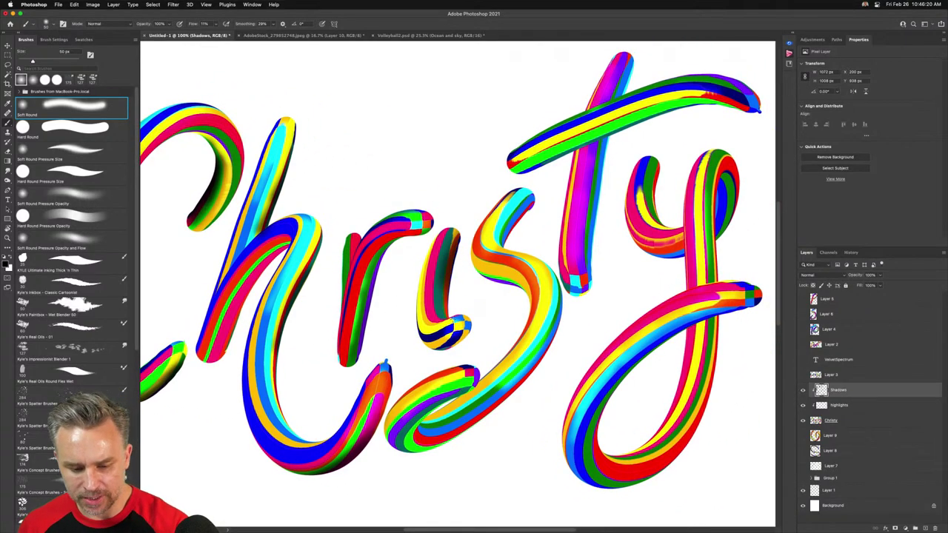
pyautogui.moveTo(384, 261)
pyautogui.mouseDown()
pyautogui.moveTo(361, 311)
pyautogui.moveTo(360, 266)
pyautogui.moveTo(361, 326)
pyautogui.mouseUp()
# Shade the underside and inner fold of the s's lower curl, plus the right side of its upper end with a 45 px brush
pyautogui.moveTo(407, 454)
pyautogui.mouseDown()
pyautogui.moveTo(443, 448)
pyautogui.moveTo(495, 409)
pyautogui.mouseUp()
pyautogui.moveTo(424, 452); pyautogui.dragTo(541, 363)
pyautogui.moveTo(455, 424)
pyautogui.mouseDown()
pyautogui.moveTo(437, 430)
pyautogui.moveTo(483, 412)
pyautogui.moveTo(445, 395)
pyautogui.moveTo(400, 438)
pyautogui.mouseUp()
pyautogui.press('[')
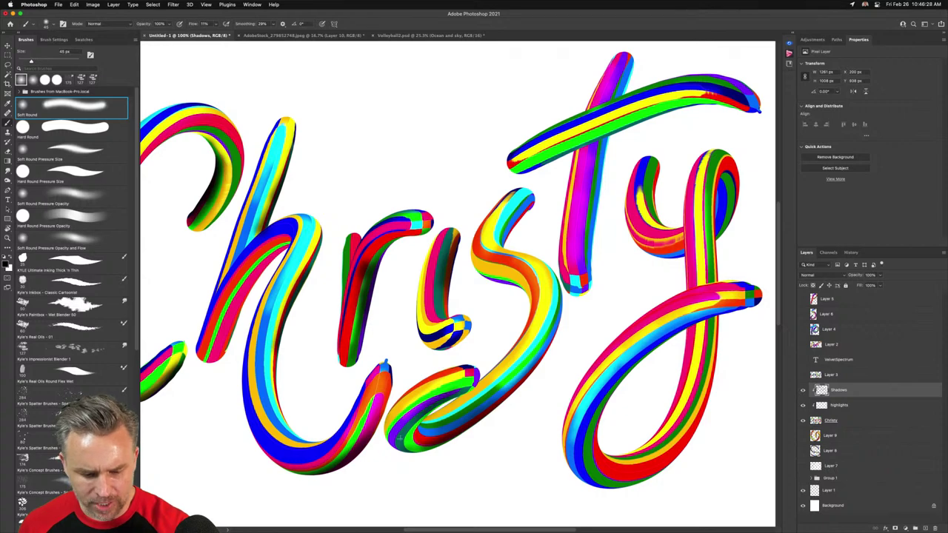
pyautogui.moveTo(520, 212)
pyautogui.mouseDown()
pyautogui.moveTo(497, 234)
pyautogui.moveTo(506, 241)
pyautogui.moveTo(520, 209)
pyautogui.moveTo(511, 230)
pyautogui.mouseUp()
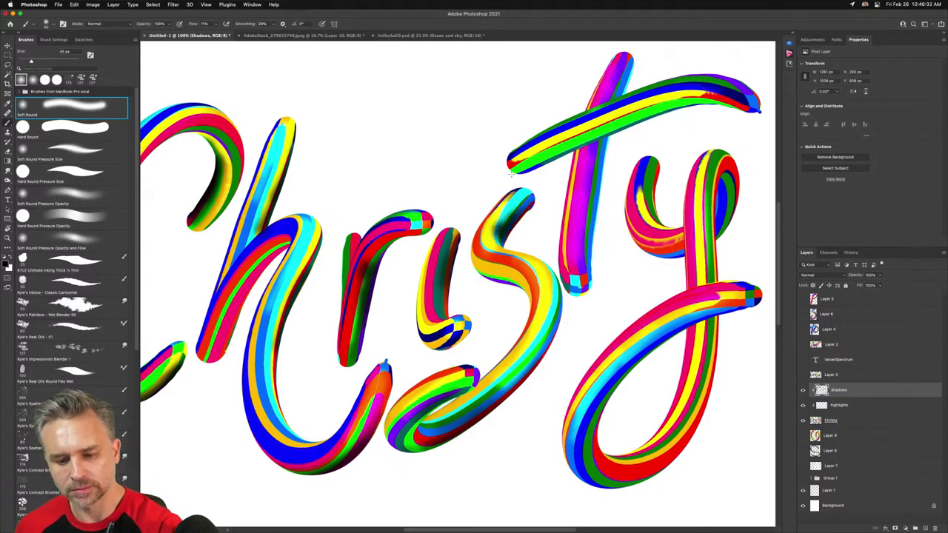
# Paint black shadows along the underside of the t's crossbar and the right edge of its stem above it
pyautogui.moveTo(511, 174)
pyautogui.mouseDown()
pyautogui.moveTo(658, 121)
pyautogui.moveTo(475, 187)
pyautogui.moveTo(380, 208)
pyautogui.mouseUp()
pyautogui.moveTo(435, 189); pyautogui.dragTo(578, 141)
pyautogui.moveTo(462, 176)
pyautogui.mouseDown()
pyautogui.moveTo(556, 143)
pyautogui.moveTo(615, 147)
pyautogui.mouseUp()
pyautogui.moveTo(513, 152); pyautogui.dragTo(590, 140)
pyautogui.moveTo(499, 95); pyautogui.dragTo(488, 127)
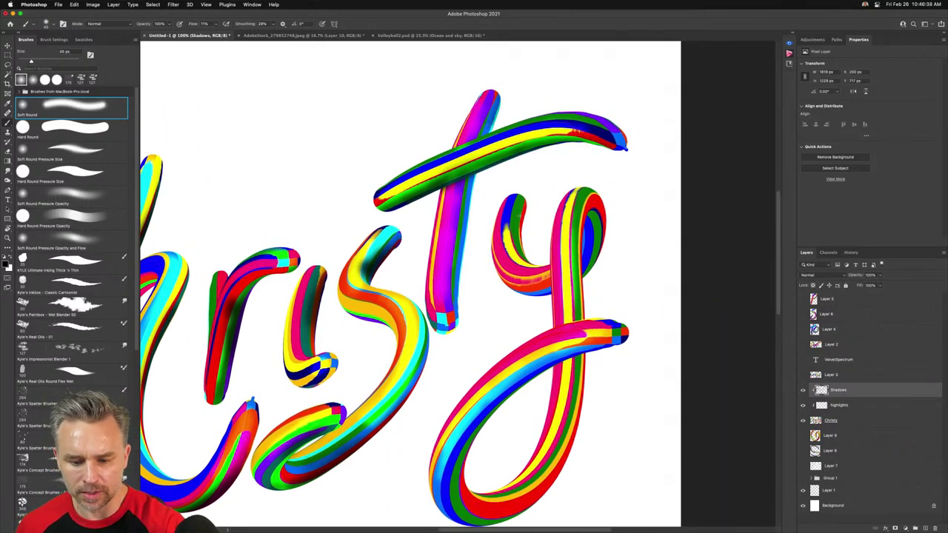
# Shade the short arm of the y, the inside of its upper loop and the inner edge of its lower loop
pyautogui.moveTo(528, 194); pyautogui.dragTo(518, 255)
pyautogui.moveTo(590, 218)
pyautogui.mouseDown()
pyautogui.moveTo(582, 254)
pyautogui.moveTo(592, 239)
pyautogui.mouseUp()
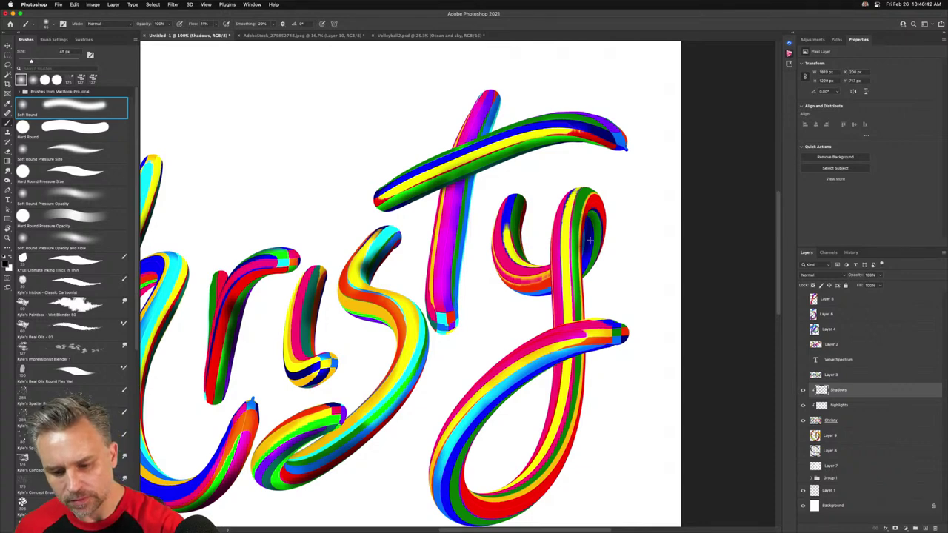
pyautogui.moveTo(544, 325); pyautogui.dragTo(585, 255)
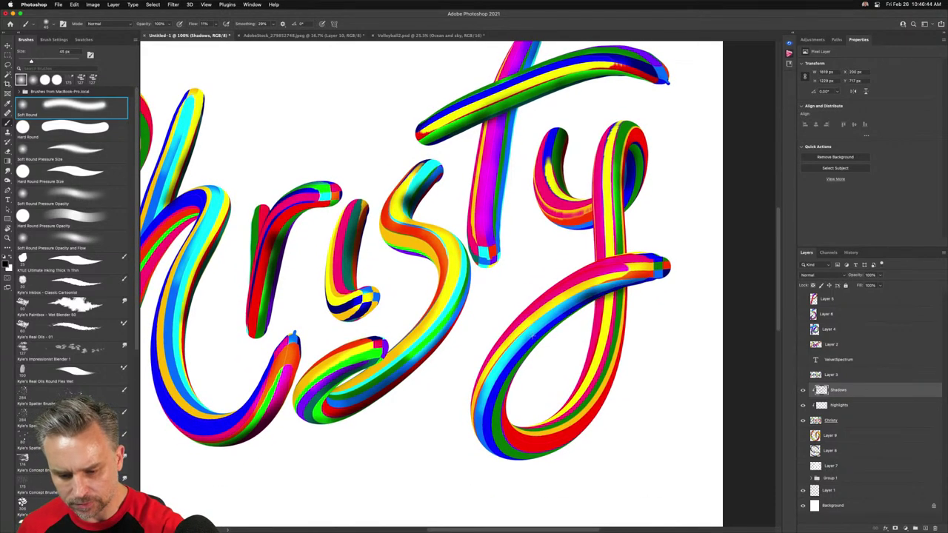
pyautogui.moveTo(584, 291); pyautogui.dragTo(511, 376)
pyautogui.moveTo(566, 305)
pyautogui.mouseDown()
pyautogui.moveTo(502, 409)
pyautogui.moveTo(550, 325)
pyautogui.mouseUp()
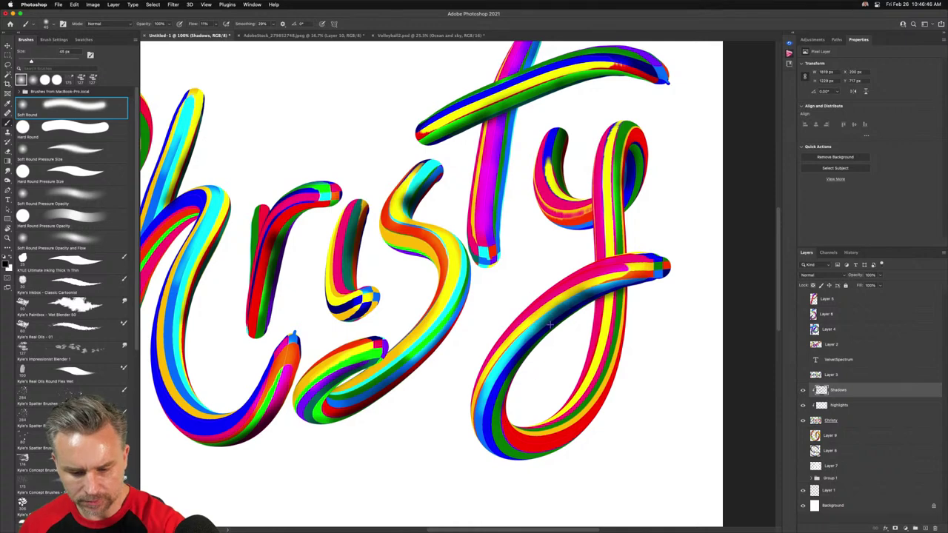
pyautogui.moveTo(628, 278)
pyautogui.mouseDown()
pyautogui.moveTo(513, 354)
pyautogui.moveTo(503, 396)
pyautogui.mouseUp()
pyautogui.moveTo(547, 317)
pyautogui.mouseDown()
pyautogui.moveTo(520, 343)
pyautogui.moveTo(504, 416)
pyautogui.mouseUp()
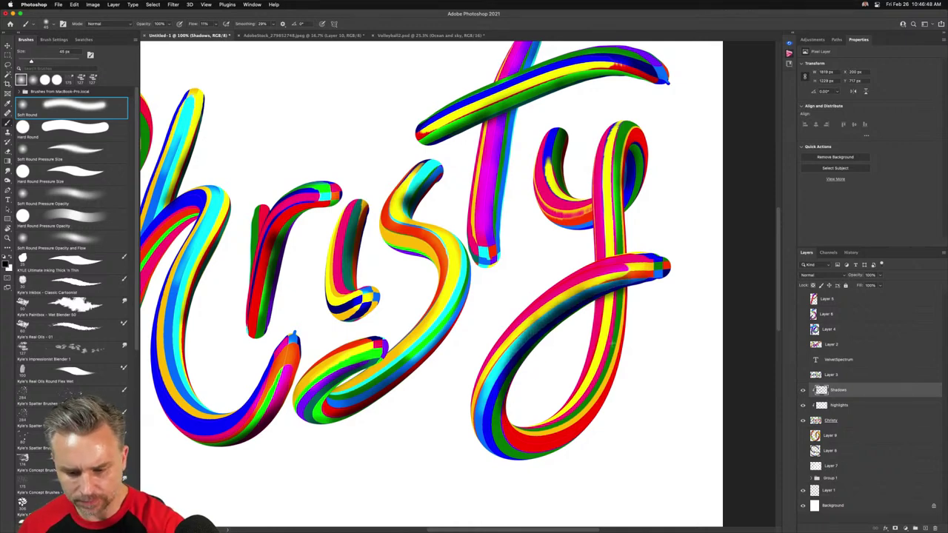
# Shade the outer right side and bottom of the y's lower loop, enlarging the brush to 60 px
pyautogui.moveTo(623, 302)
pyautogui.mouseDown()
pyautogui.moveTo(570, 427)
pyautogui.moveTo(543, 451)
pyautogui.moveTo(597, 406)
pyautogui.moveTo(545, 450)
pyautogui.mouseUp()
pyautogui.press(']')
pyautogui.press(']')
pyautogui.moveTo(624, 311)
pyautogui.mouseDown()
pyautogui.moveTo(587, 425)
pyautogui.moveTo(557, 448)
pyautogui.moveTo(597, 404)
pyautogui.moveTo(505, 483)
pyautogui.mouseUp()
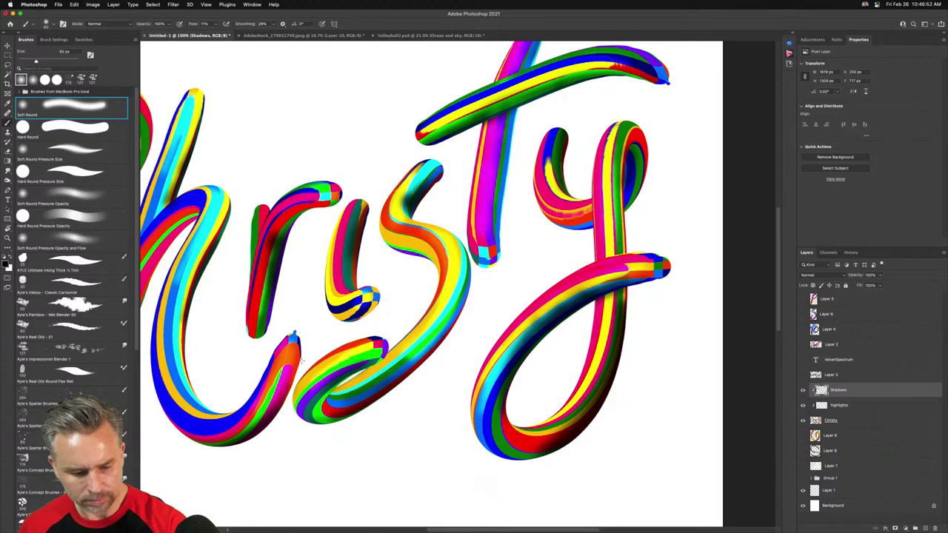
# Shade the outer edge of the h's curled tail and set the Shadows layer's blend mode to Overlay
pyautogui.moveTo(304, 342)
pyautogui.mouseDown()
pyautogui.moveTo(300, 393)
pyautogui.moveTo(272, 430)
pyautogui.moveTo(238, 447)
pyautogui.moveTo(178, 412)
pyautogui.mouseUp()
pyautogui.moveTo(289, 232)
pyautogui.mouseDown()
pyautogui.moveTo(388, 257)
pyautogui.moveTo(460, 240)
pyautogui.mouseUp()
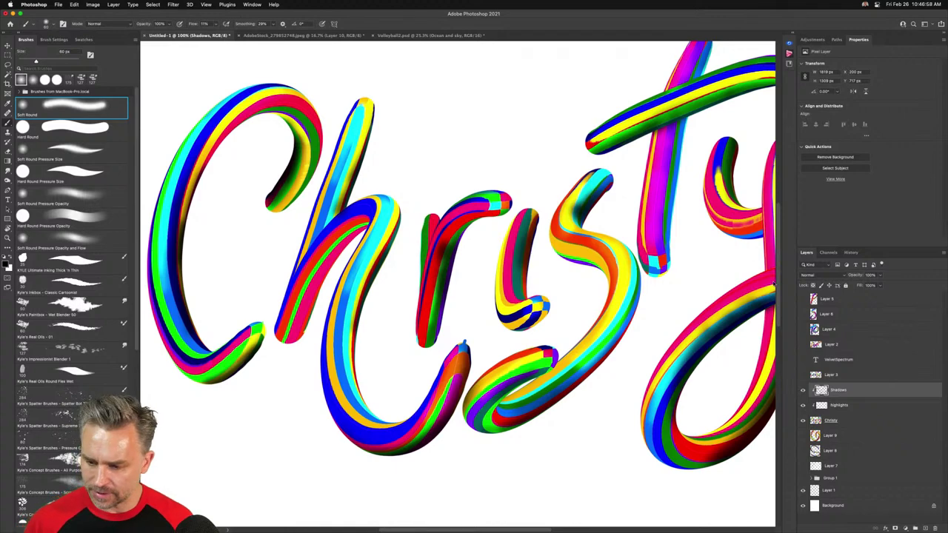
pyautogui.click(818, 274)
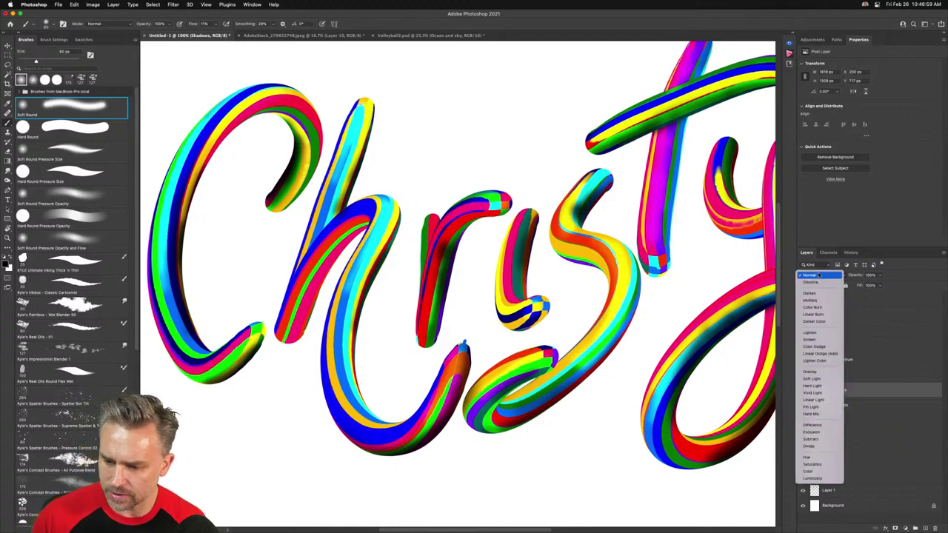
pyautogui.click(822, 372)
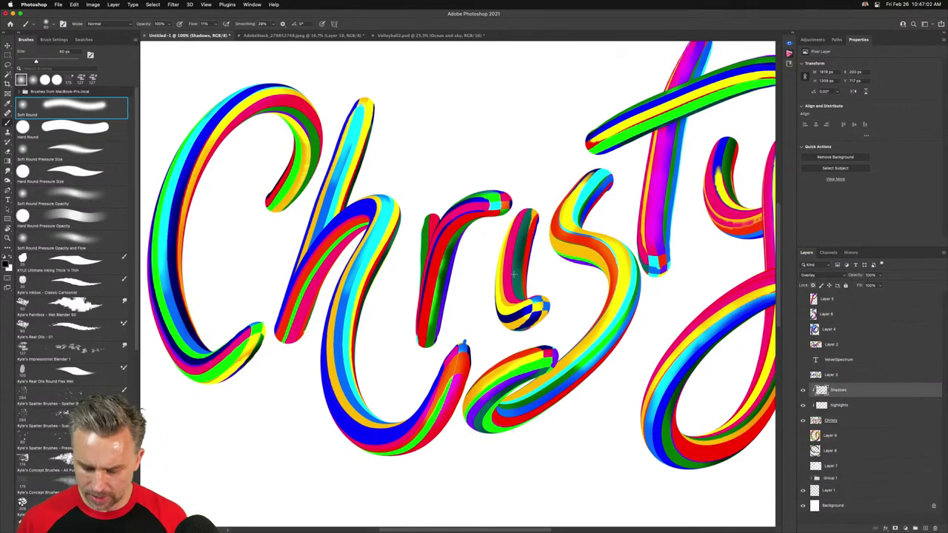
pyautogui.scroll(-1, 513, 275)
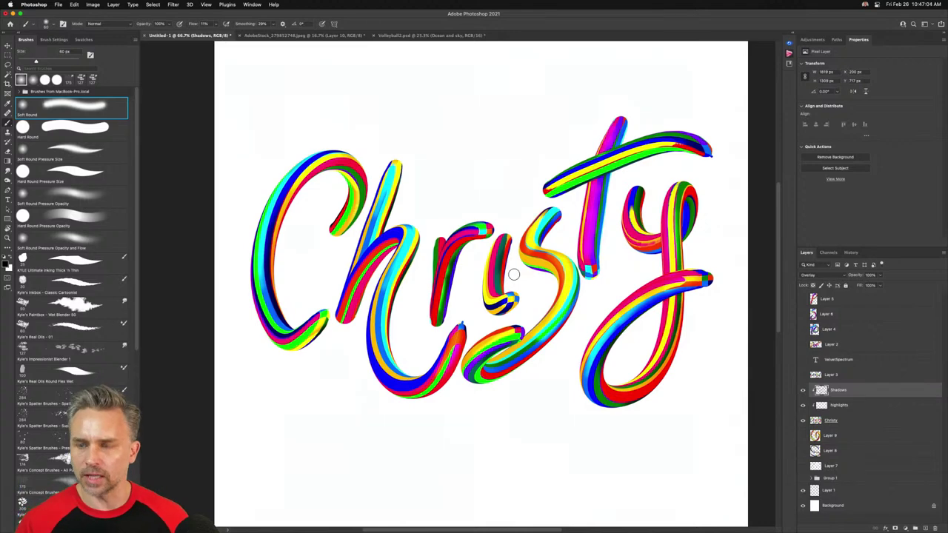
# Duplicate the Shadows layer six times
pyautogui.press('super+j')
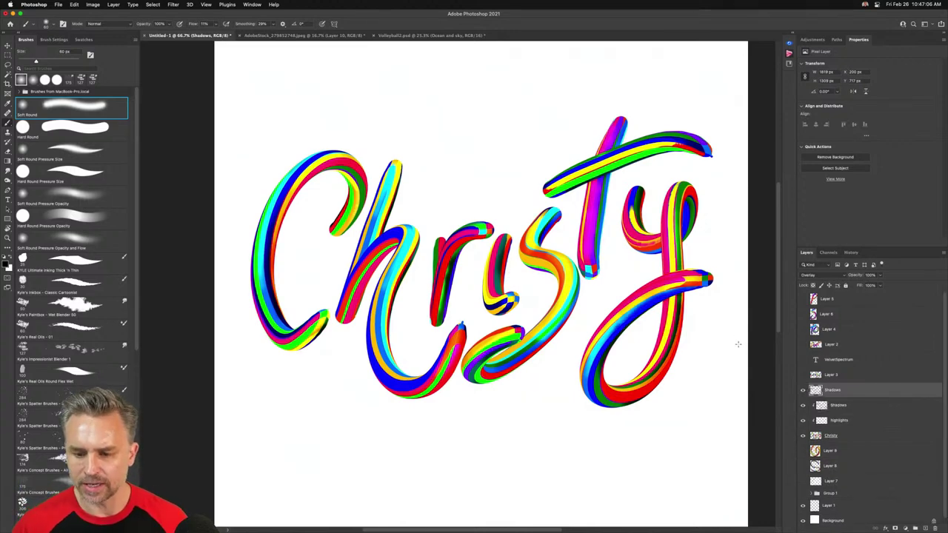
pyautogui.press('super+j')
pyautogui.press('super+j')
pyautogui.press('super+j')
pyautogui.press('super+j')
pyautogui.press('super+j')
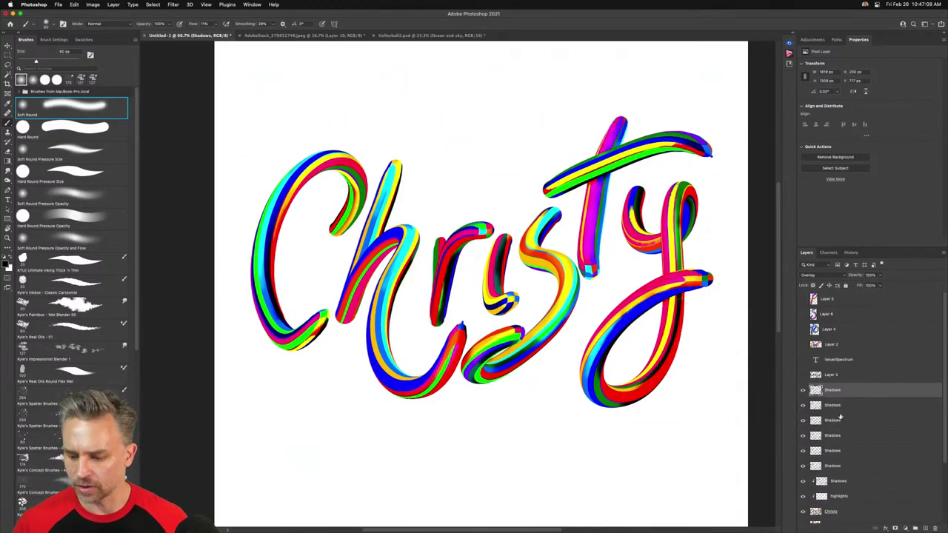
# Delete the four topmost Shadows copies, keeping two copies above the clipped Shadows layer
pyautogui.keyDown('shift'); pyautogui.click(843, 450); pyautogui.keyUp('shift')
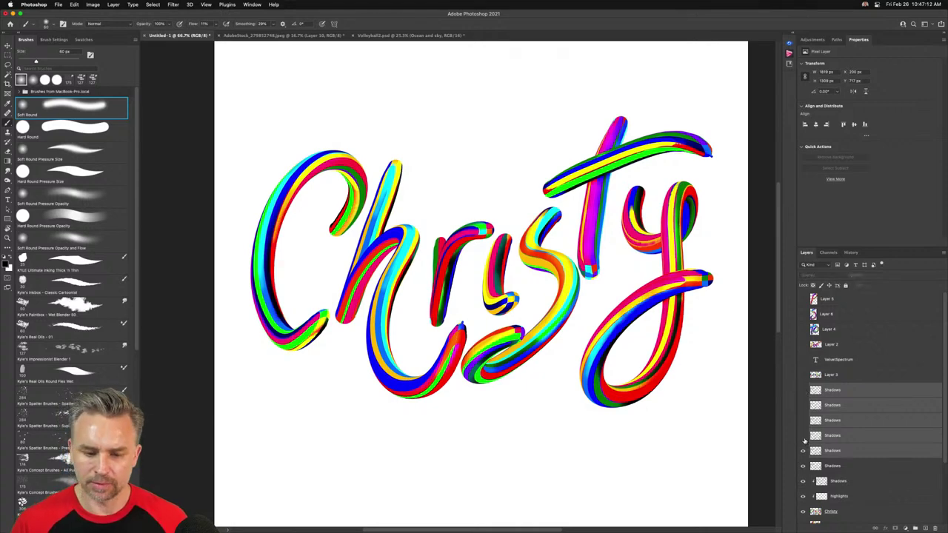
pyautogui.moveTo(804, 438); pyautogui.dragTo(806, 409)
pyautogui.click(840, 391)
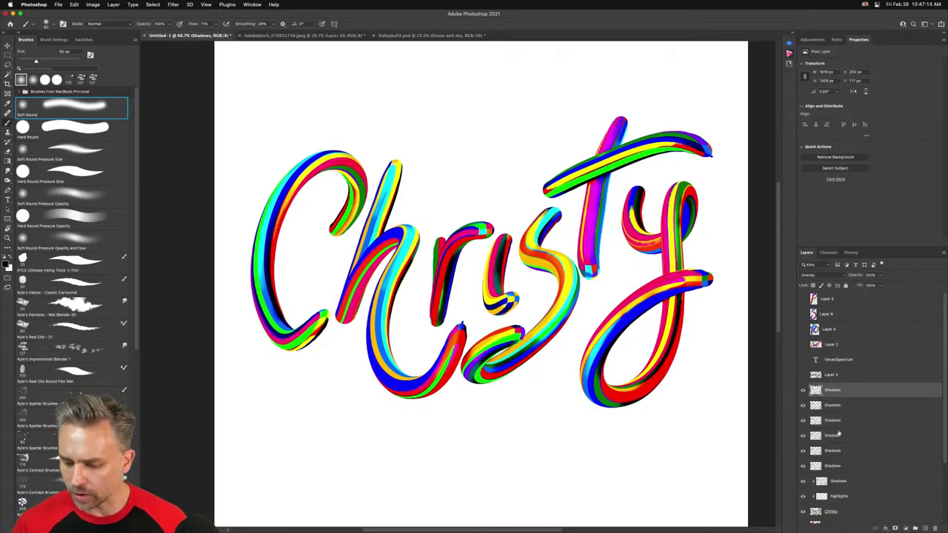
pyautogui.keyDown('shift'); pyautogui.click(838, 437); pyautogui.keyUp('shift')
pyautogui.keyDown('shift'); pyautogui.click(849, 421); pyautogui.keyUp('shift')
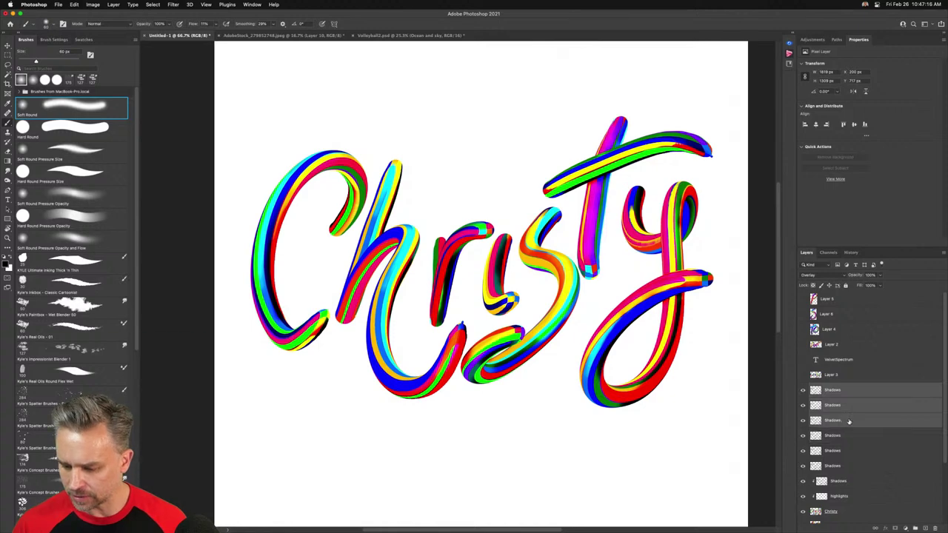
pyautogui.keyDown('shift'); pyautogui.click(848, 438); pyautogui.keyUp('shift')
pyautogui.click(936, 529)
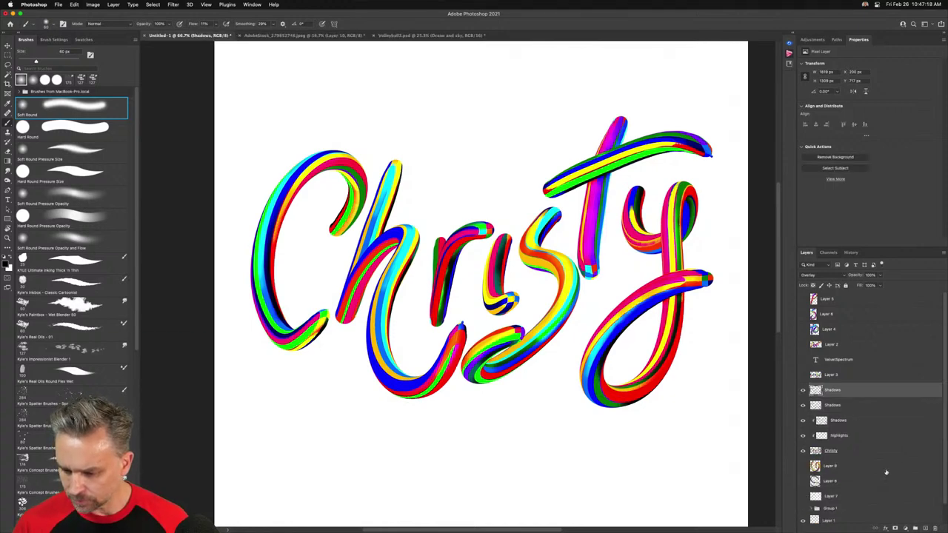
# Clip the lower Shadows copy to the lettering in Normal blend mode and delete the unclipped copy above it
pyautogui.click(847, 275)
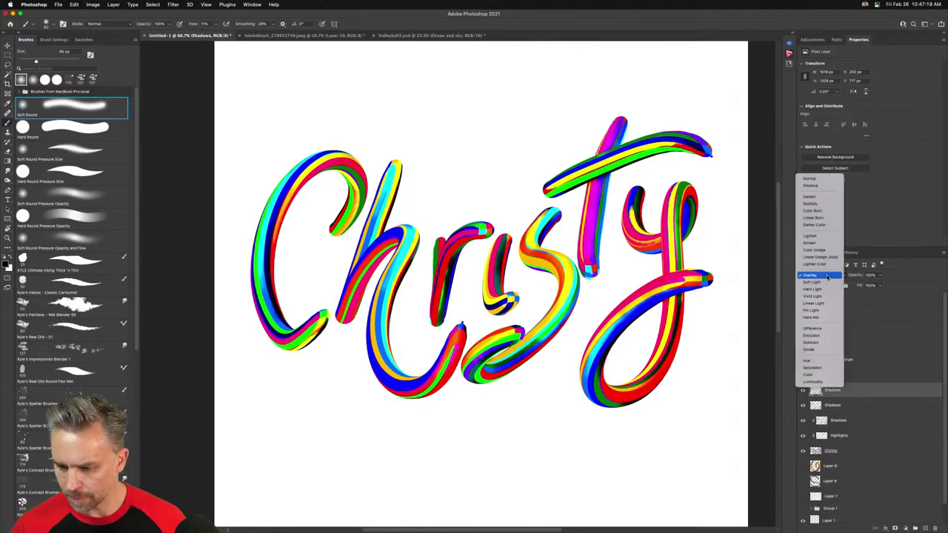
pyautogui.click(818, 184)
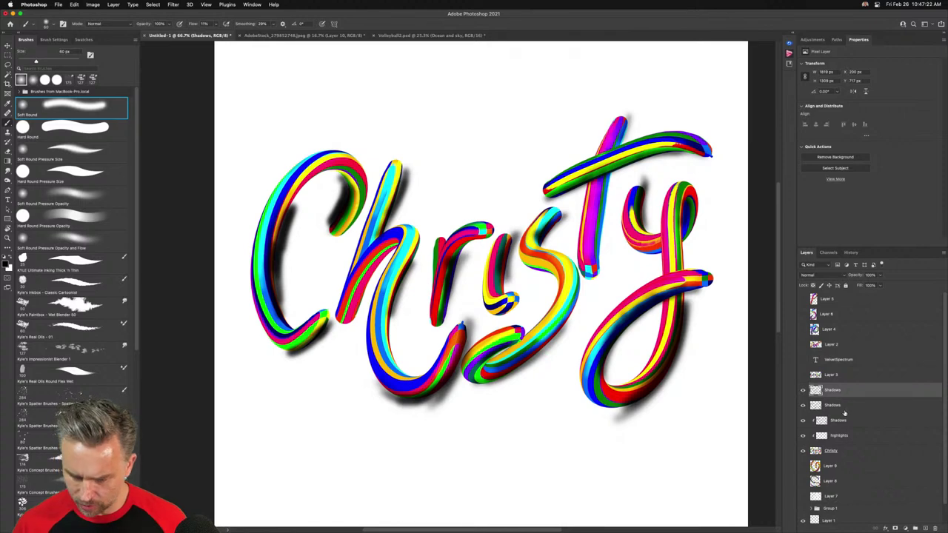
pyautogui.click(849, 407)
pyautogui.keyDown('alt'); pyautogui.click(855, 410); pyautogui.keyUp('alt')
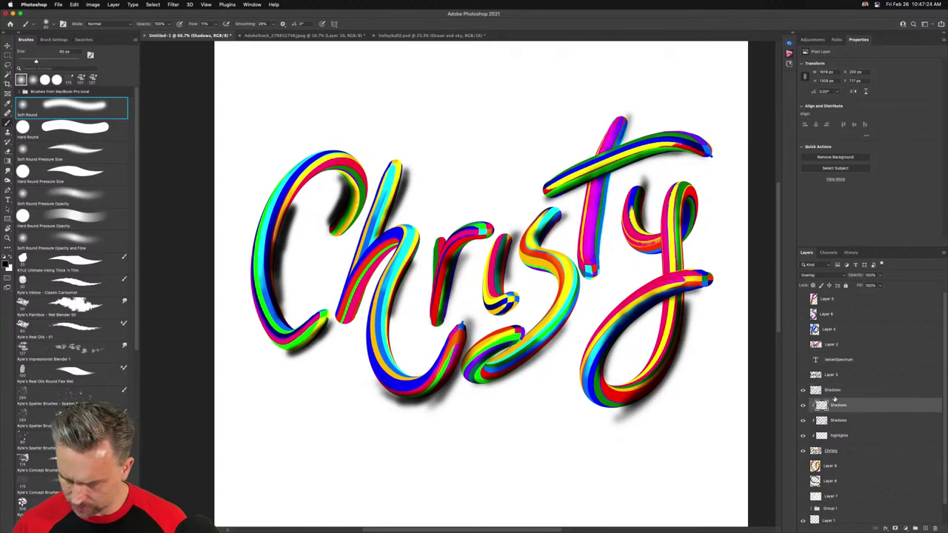
pyautogui.click(823, 275)
pyautogui.click(818, 180)
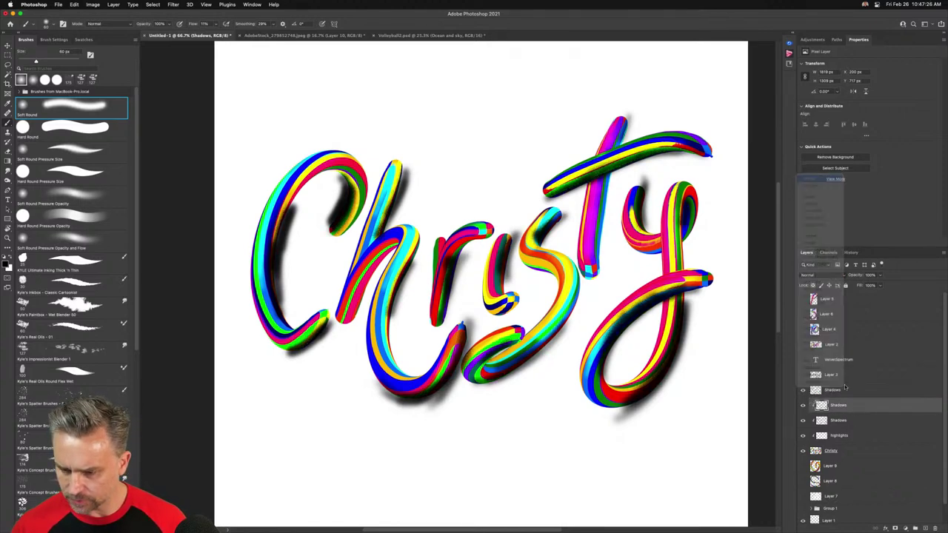
pyautogui.moveTo(852, 391); pyautogui.dragTo(935, 529)
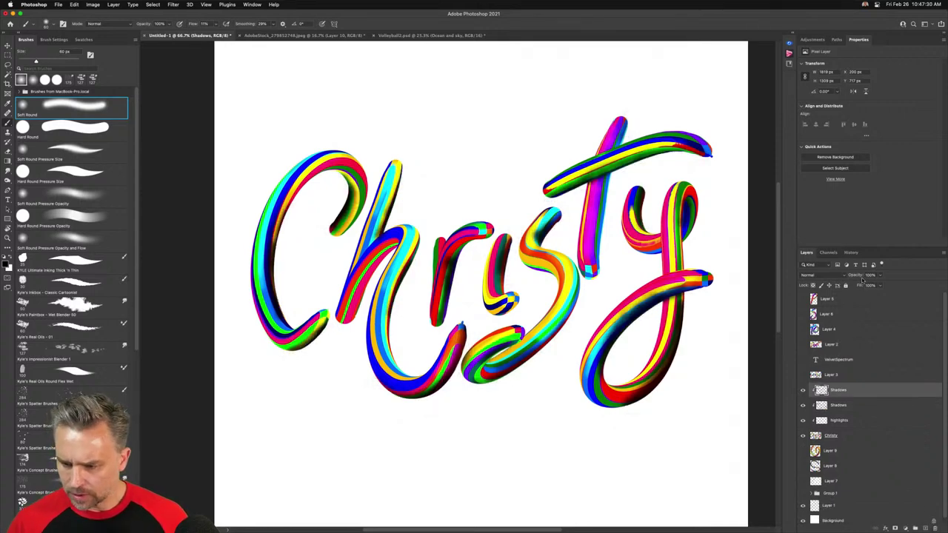
# Reduce the upper clipped Shadows layer's opacity to 22%
pyautogui.moveTo(856, 277); pyautogui.dragTo(844, 277)
pyautogui.moveTo(843, 276); pyautogui.dragTo(826, 274)
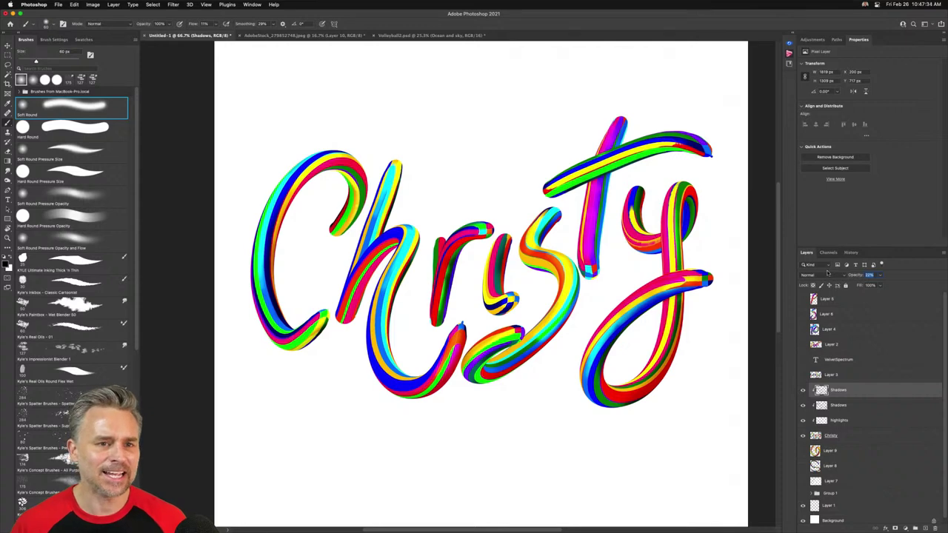
pyautogui.press('Return')
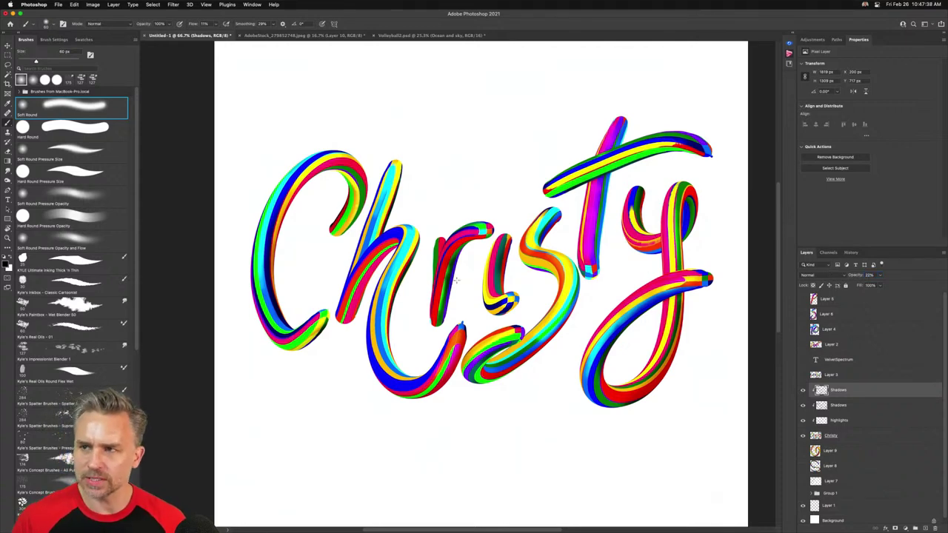
# Add a new layer just below the lettering layer and prepare a 175 px soft brush in dark blue sampled from the C
pyautogui.click(855, 455)
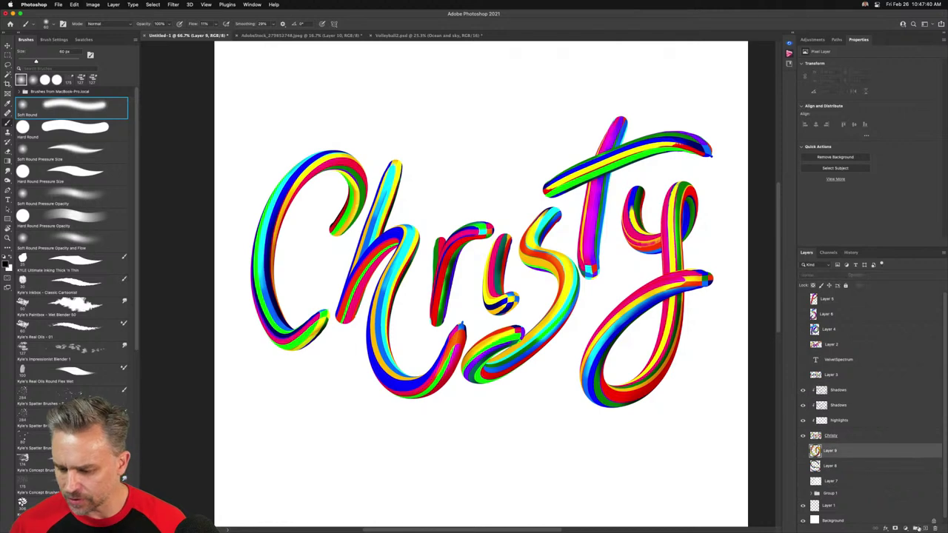
pyautogui.click(923, 528)
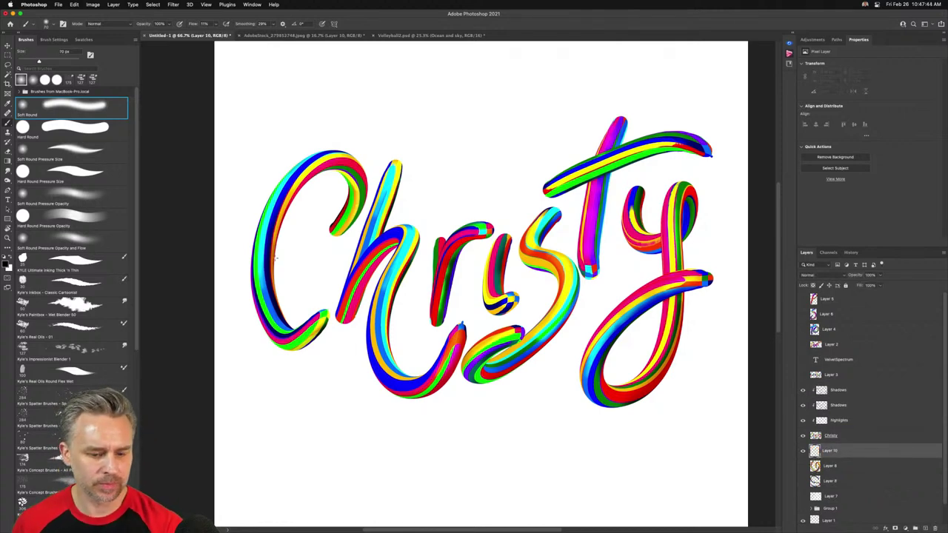
pyautogui.press(']')
pyautogui.press(']')
pyautogui.press(']')
pyautogui.press(']')
pyautogui.press(']')
pyautogui.press(']')
pyautogui.press(']')
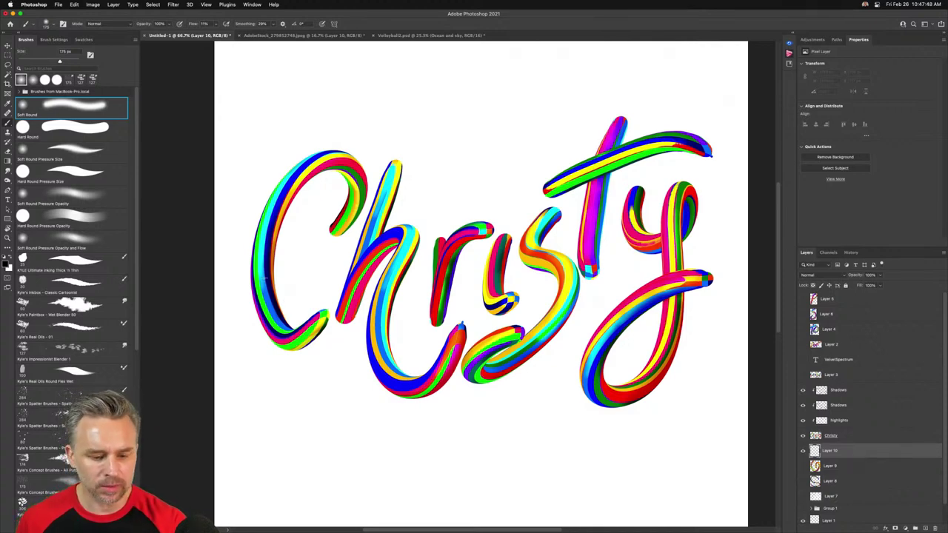
pyautogui.keyDown('alt'); pyautogui.click(266, 266); pyautogui.keyUp('alt')
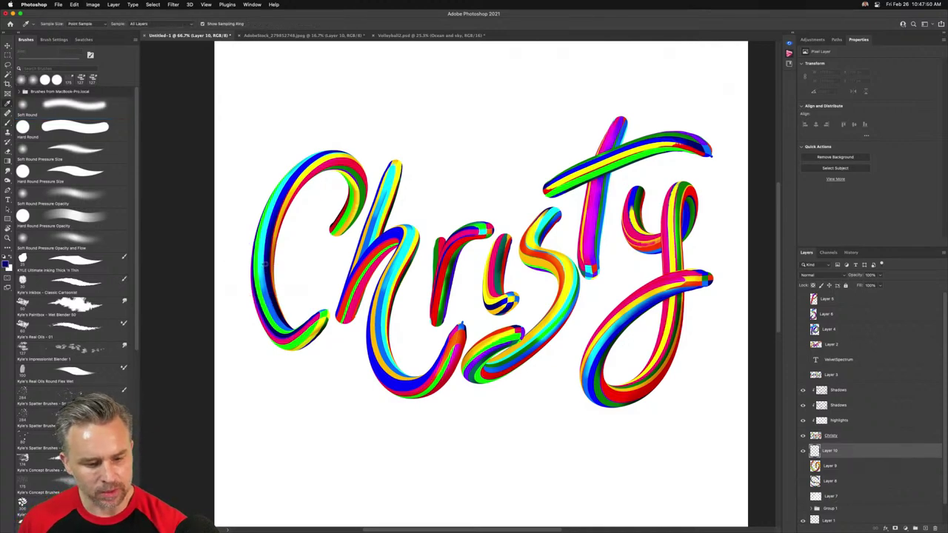
pyautogui.press('b')
pyautogui.press('[')
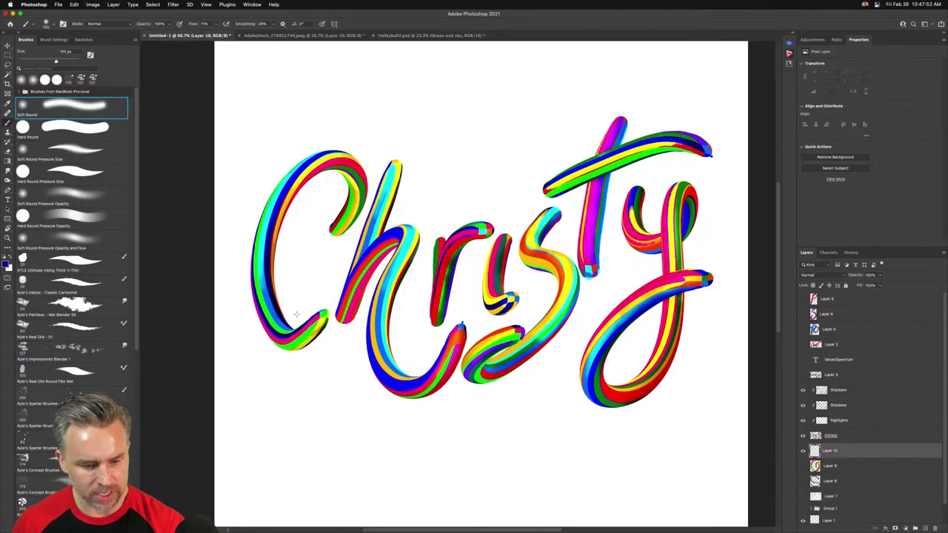
pyautogui.press(']')
pyautogui.moveTo(313, 308); pyautogui.dragTo(283, 246)
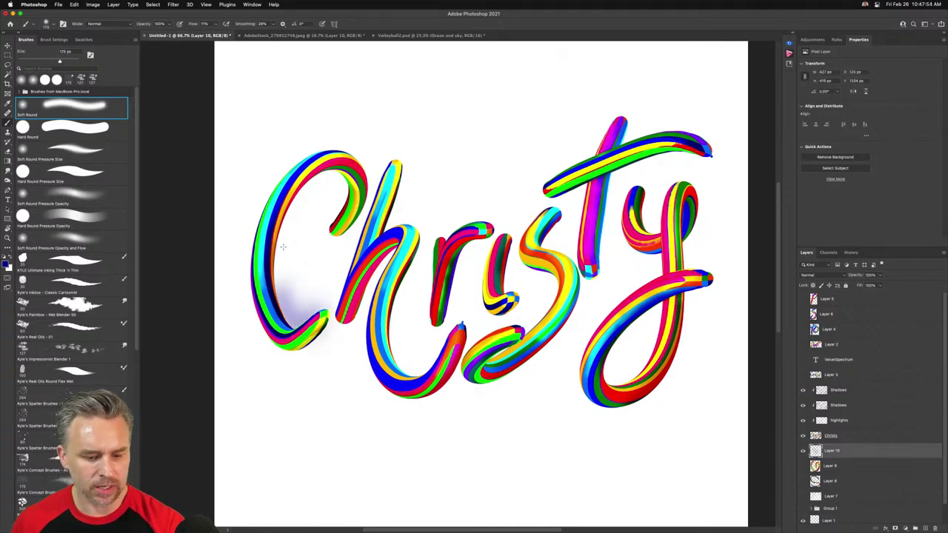
pyautogui.press('super+z')
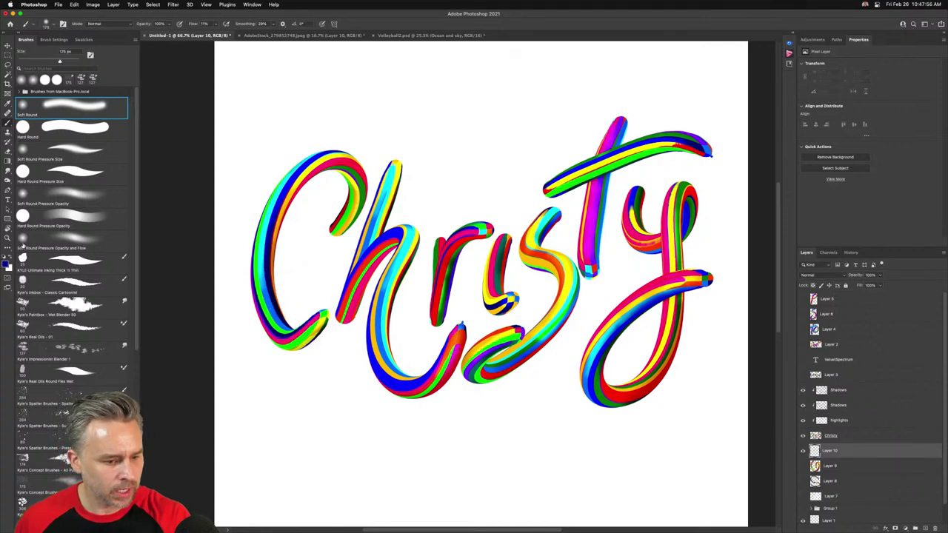
# Paint soft blue cast shadows inside the C and along the h's arch and tail with the Soft Round Pressure Opacity and Flow brush
pyautogui.click(30, 240)
pyautogui.moveTo(280, 315)
pyautogui.mouseDown()
pyautogui.moveTo(280, 236)
pyautogui.moveTo(296, 323)
pyautogui.moveTo(280, 257)
pyautogui.moveTo(298, 202)
pyautogui.moveTo(286, 230)
pyautogui.mouseUp()
pyautogui.moveTo(393, 252); pyautogui.dragTo(359, 317)
pyautogui.moveTo(404, 249); pyautogui.dragTo(379, 364)
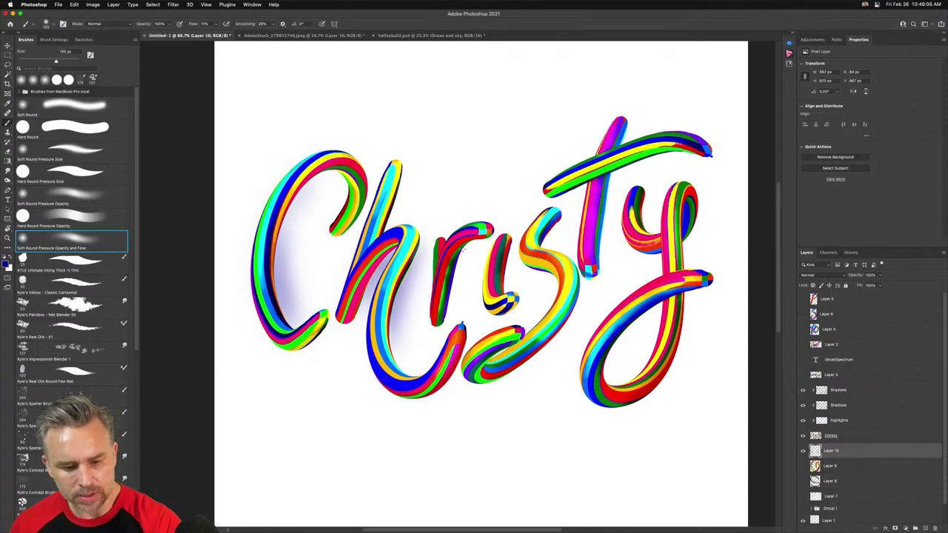
# Paint blue cast shadows beside the r, the i and the s, reducing the brush to 125 px for the s
pyautogui.moveTo(463, 251)
pyautogui.mouseDown()
pyautogui.moveTo(453, 308)
pyautogui.moveTo(437, 329)
pyautogui.mouseUp()
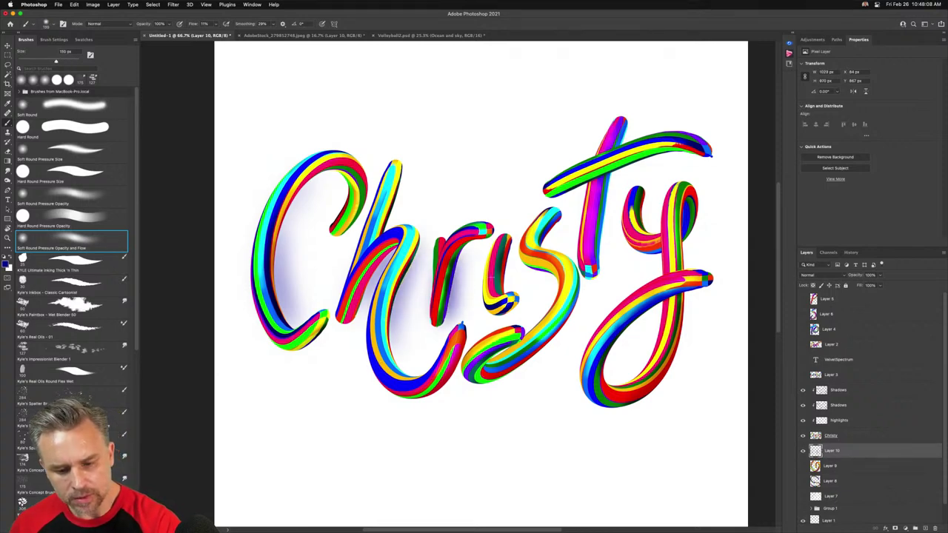
pyautogui.moveTo(507, 261)
pyautogui.mouseDown()
pyautogui.moveTo(509, 277)
pyautogui.moveTo(513, 248)
pyautogui.moveTo(511, 276)
pyautogui.mouseUp()
pyautogui.moveTo(563, 222)
pyautogui.mouseDown()
pyautogui.moveTo(544, 249)
pyautogui.moveTo(566, 265)
pyautogui.moveTo(568, 300)
pyautogui.mouseUp()
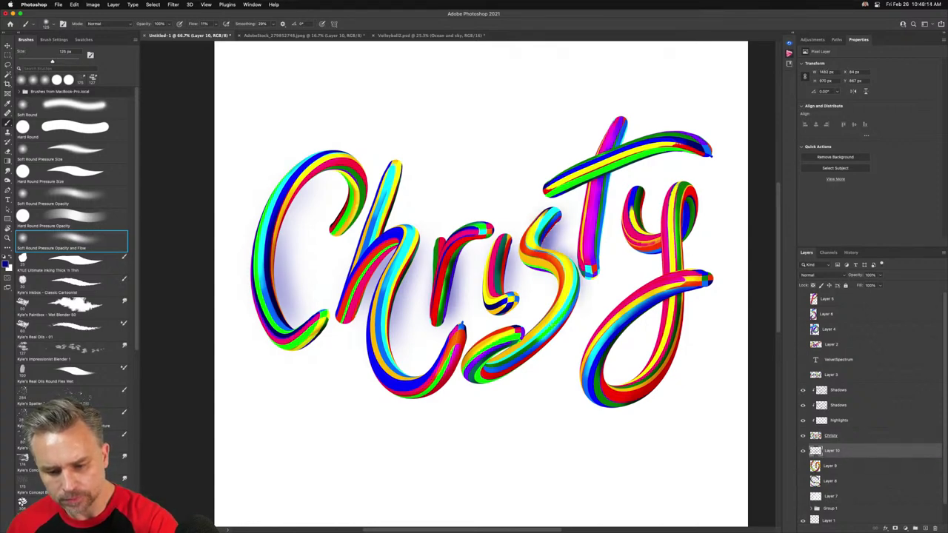
pyautogui.moveTo(552, 252)
pyautogui.mouseDown()
pyautogui.moveTo(572, 272)
pyautogui.moveTo(572, 256)
pyautogui.mouseUp()
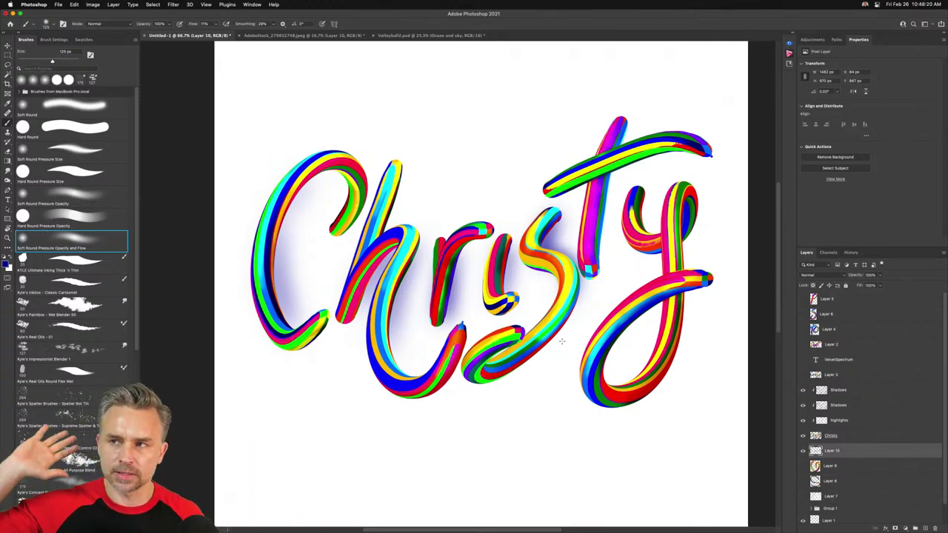
# Extend the blue cast shadow along the inside of the C's upper curve, undoing the last stroke near its hooked end
pyautogui.moveTo(288, 227); pyautogui.dragTo(322, 180)
pyautogui.moveTo(328, 231)
pyautogui.mouseDown()
pyautogui.moveTo(355, 223)
pyautogui.moveTo(343, 155)
pyautogui.mouseUp()
pyautogui.press('super+z')
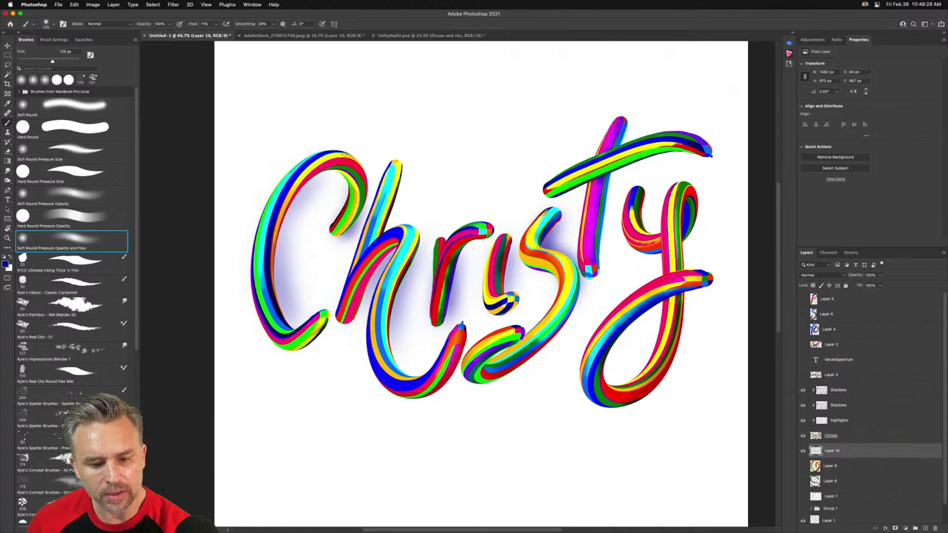
# Paint blue cast shadows beside the t's stem, inside the y's upper curve and along the right side of its stem
pyautogui.hscroll(3, 482, 282)
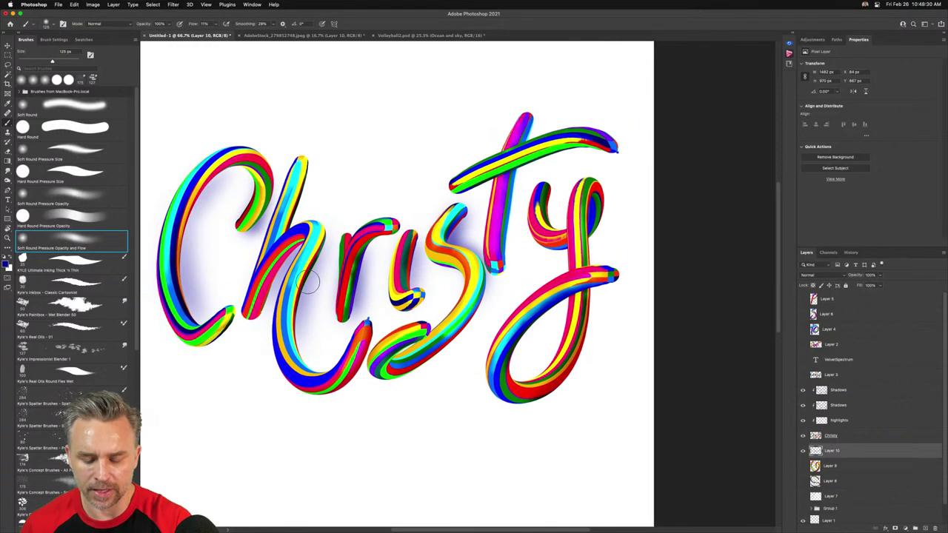
pyautogui.press('[')
pyautogui.moveTo(506, 224)
pyautogui.mouseDown()
pyautogui.moveTo(505, 240)
pyautogui.moveTo(511, 204)
pyautogui.moveTo(507, 265)
pyautogui.moveTo(511, 211)
pyautogui.moveTo(510, 241)
pyautogui.mouseUp()
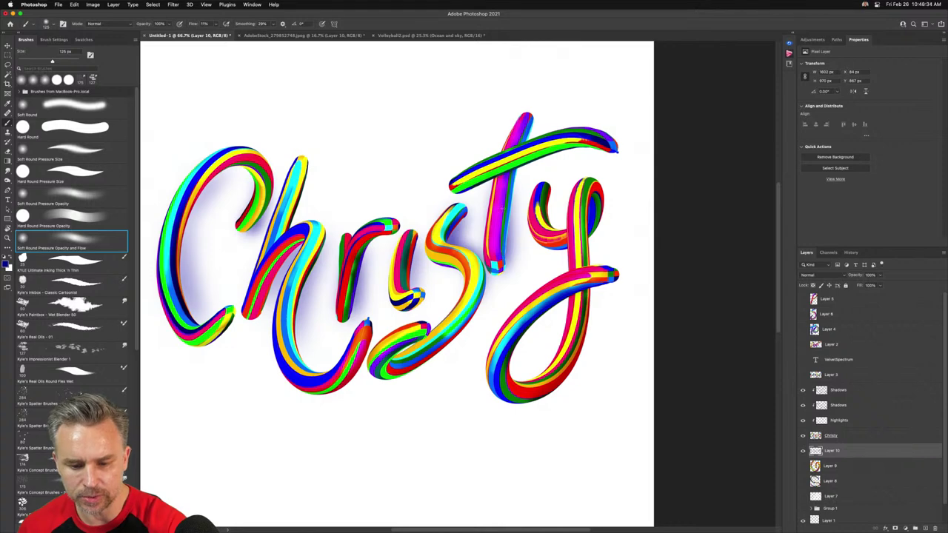
pyautogui.moveTo(543, 208)
pyautogui.mouseDown()
pyautogui.moveTo(553, 245)
pyautogui.moveTo(544, 210)
pyautogui.moveTo(548, 223)
pyautogui.moveTo(597, 249)
pyautogui.mouseUp()
pyautogui.moveTo(604, 203); pyautogui.dragTo(595, 265)
pyautogui.moveTo(592, 289); pyautogui.dragTo(593, 311)
pyautogui.moveTo(595, 234)
pyautogui.mouseDown()
pyautogui.moveTo(593, 321)
pyautogui.moveTo(595, 264)
pyautogui.mouseUp()
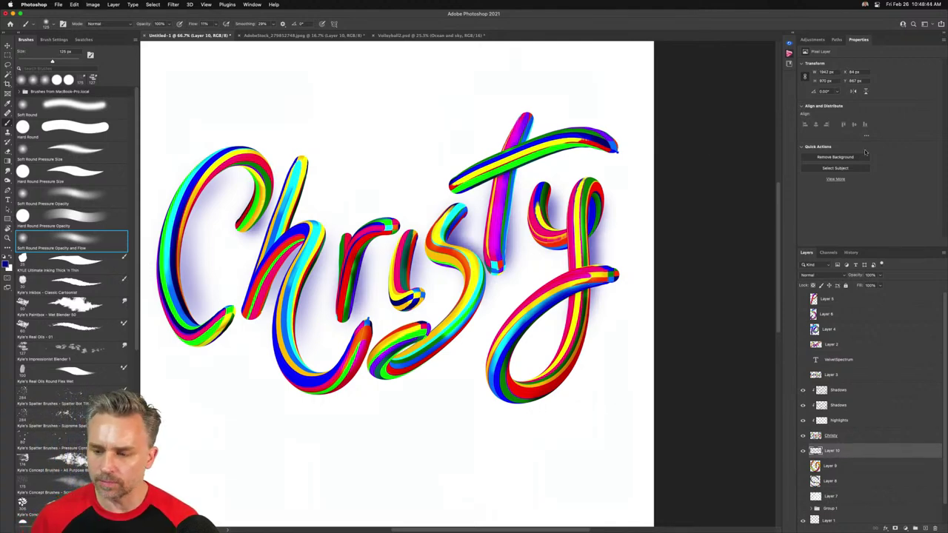
# Reduce the blue cast shadow layer's opacity to 82%
pyautogui.moveTo(335, 268); pyautogui.dragTo(389, 257)
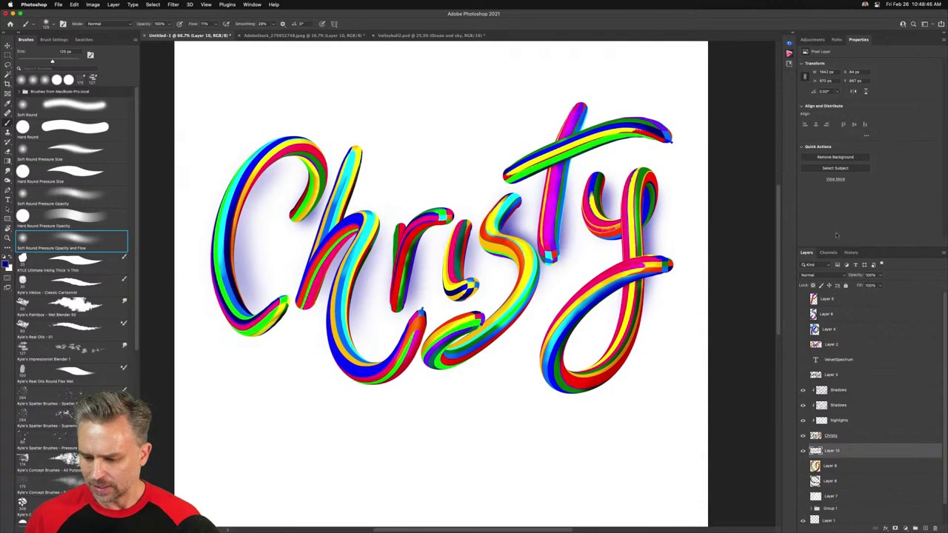
pyautogui.click(850, 276)
pyautogui.moveTo(851, 276); pyautogui.dragTo(847, 275)
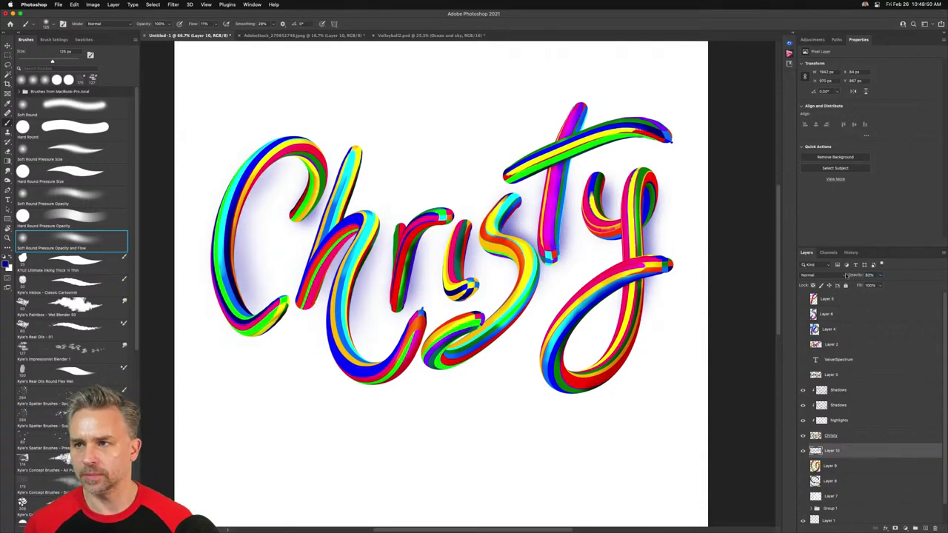
pyautogui.press('super+minus')
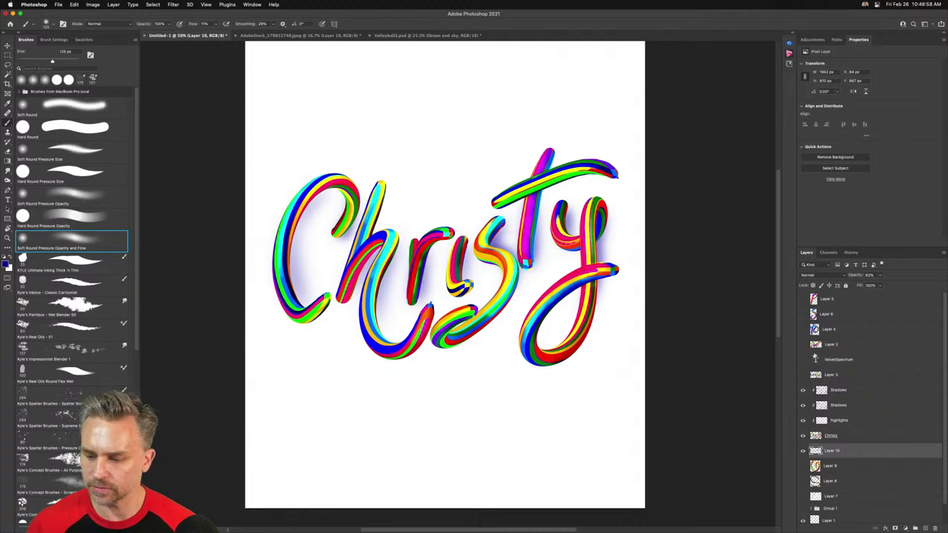
# Save the document on the computer's Desktop as a layered Photoshop file named after the lettered word
pyautogui.moveTo(856, 275); pyautogui.dragTo(849, 277)
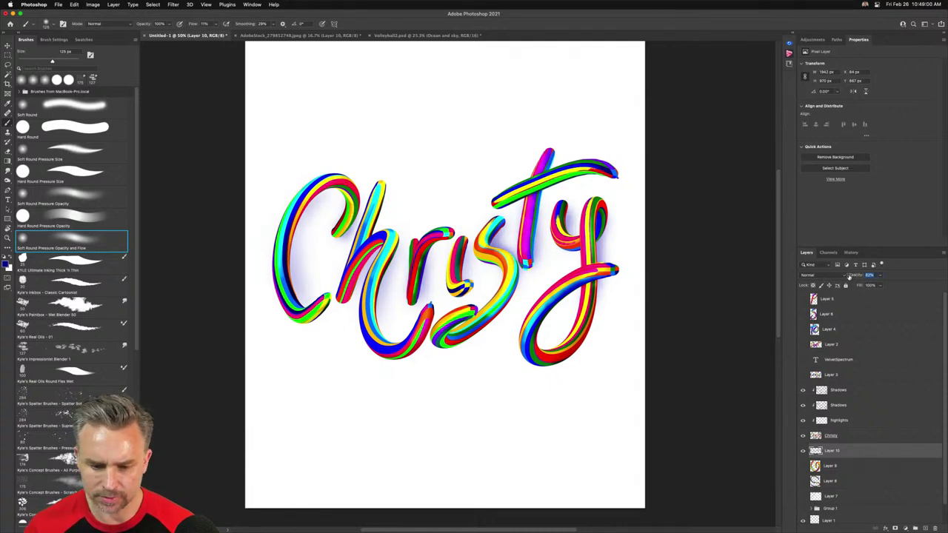
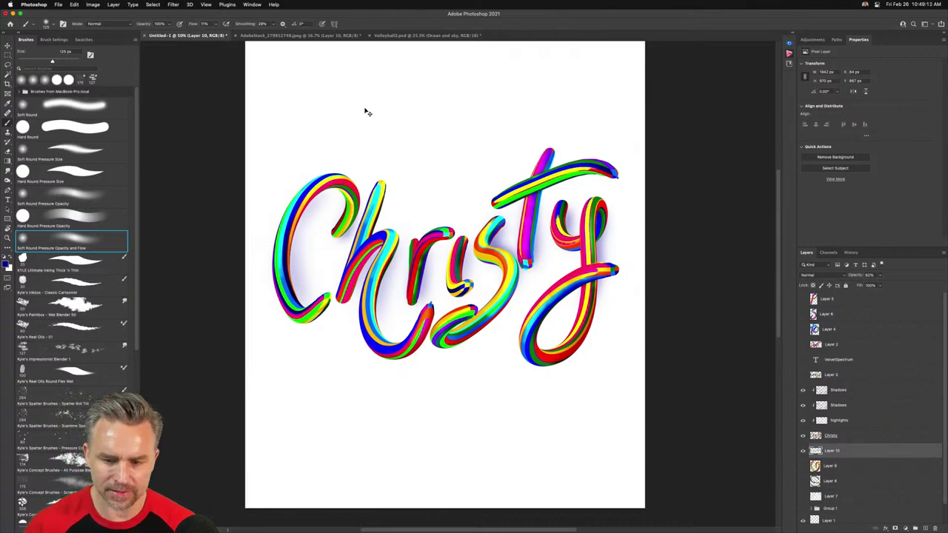
pyautogui.press('super+s')
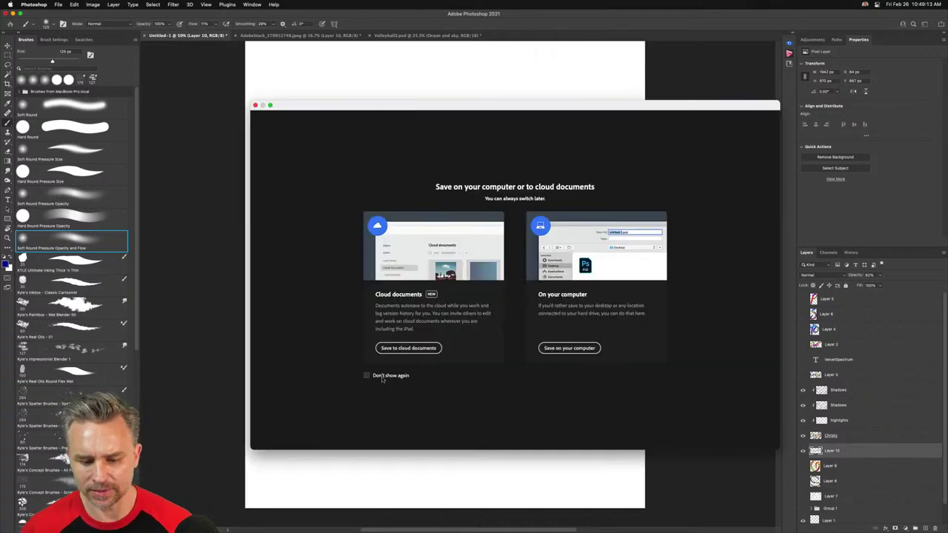
pyautogui.click(563, 348)
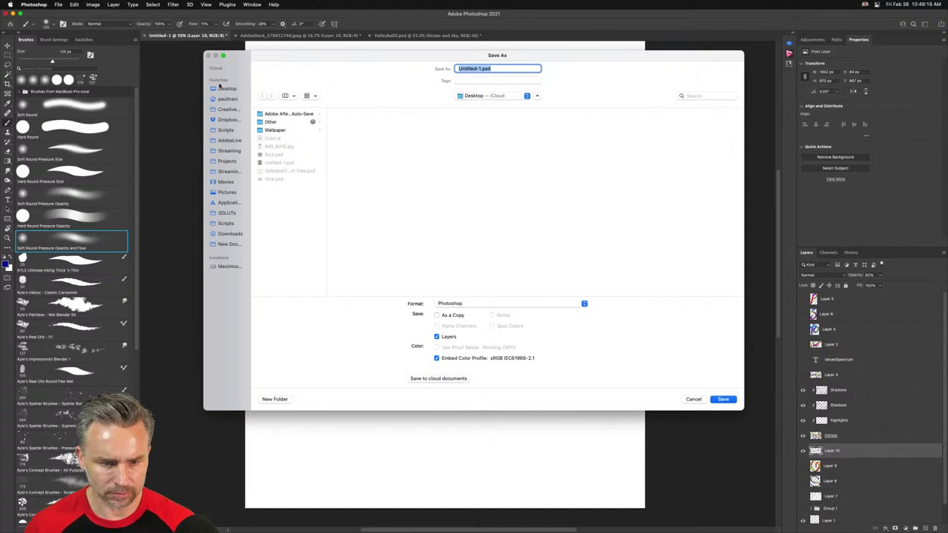
pyautogui.click(219, 86)
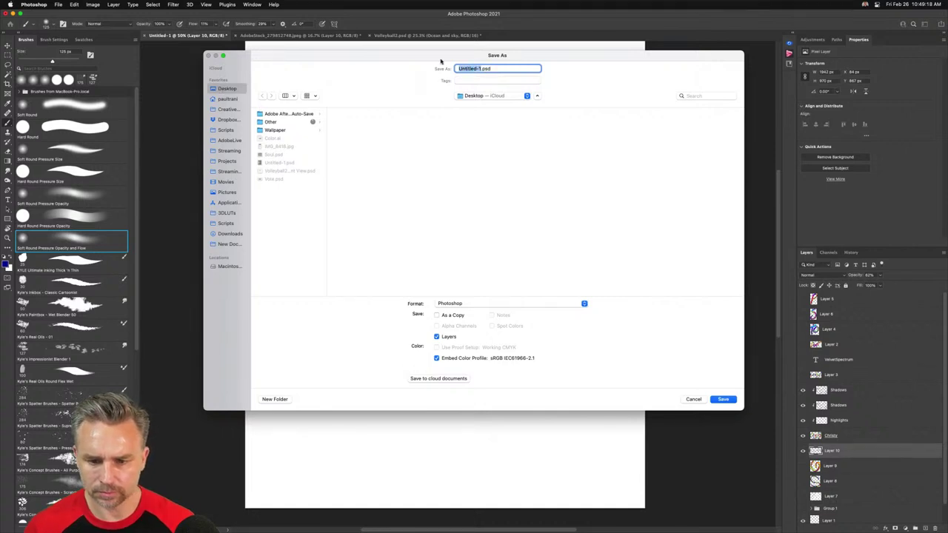
pyautogui.write('Christy')
pyautogui.press('Return')
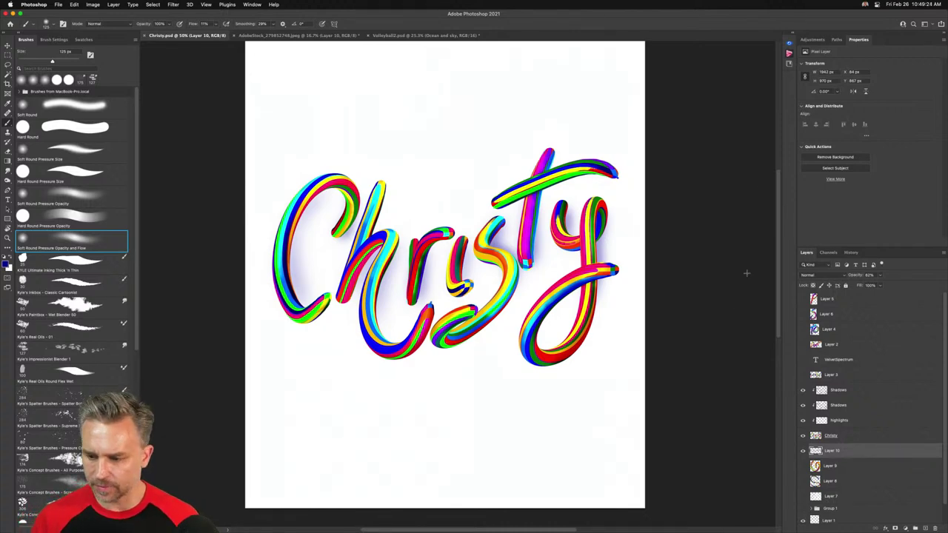
# Show and expand Group 1 and duplicate its topmost Colors Smart Object layer
pyautogui.doubleClick(889, 41)
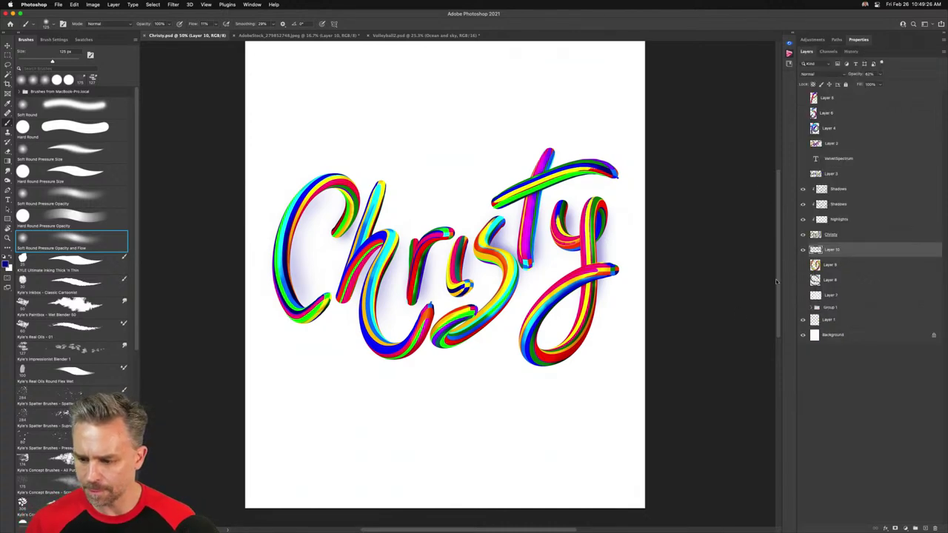
pyautogui.click(839, 308)
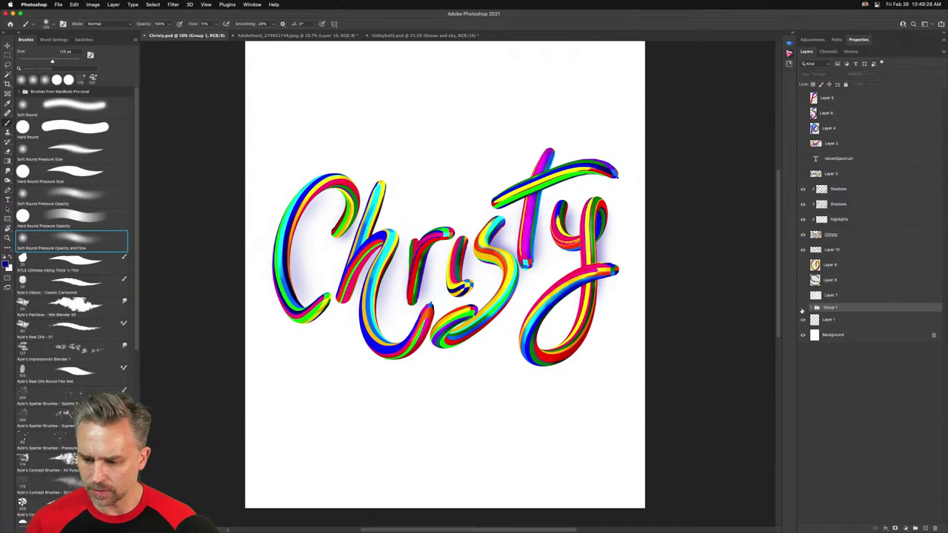
pyautogui.click(803, 308)
pyautogui.click(812, 308)
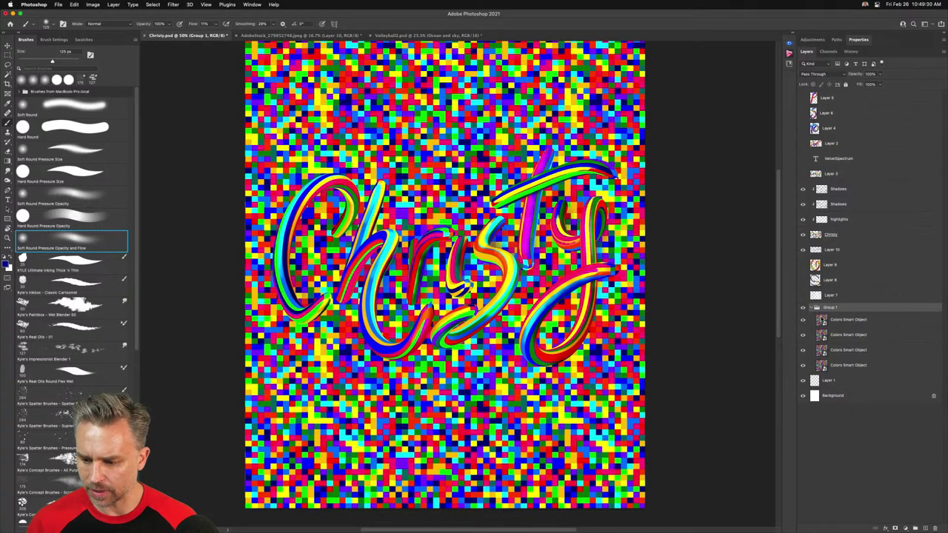
pyautogui.click(823, 320)
pyautogui.press('super+j')
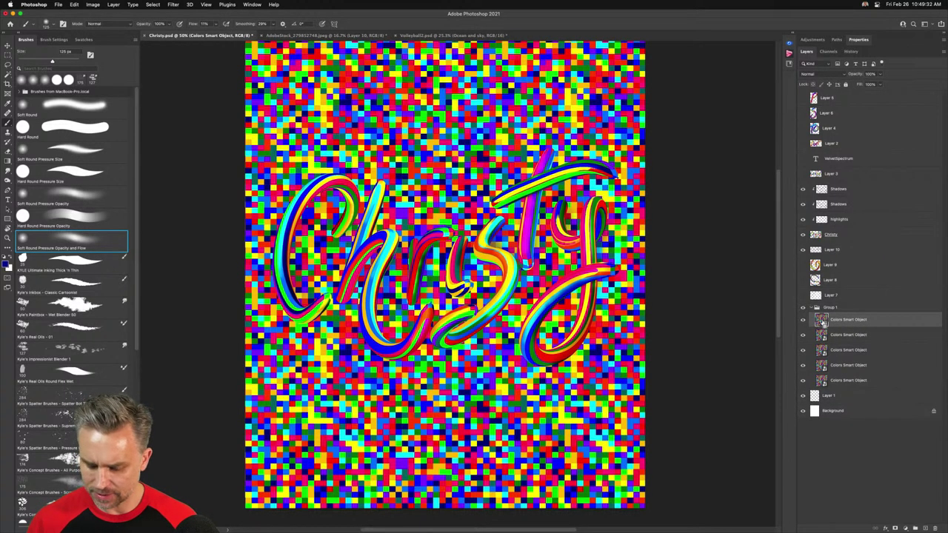
# Scale the duplicated coloured squares up to about 172% and position them to cover the whole canvas
pyautogui.press('super+t')
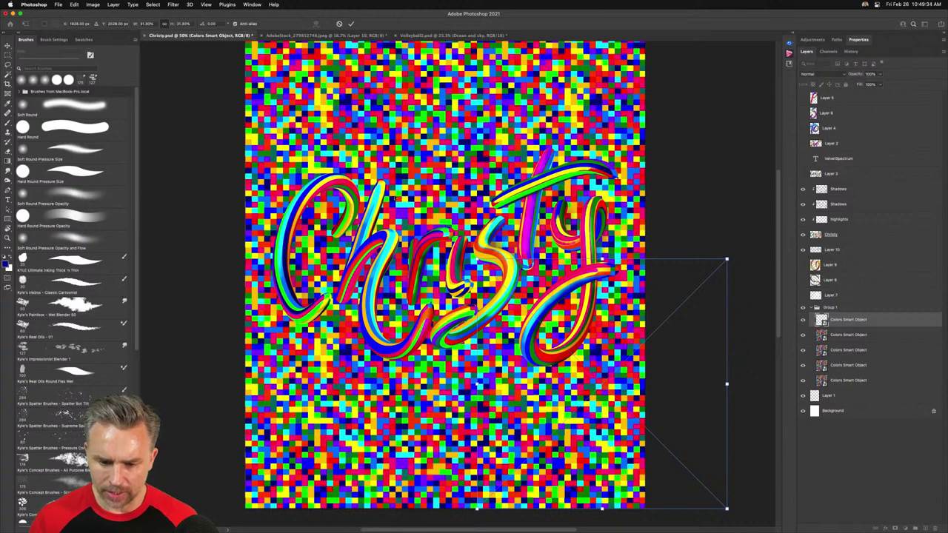
pyautogui.press('super+minus')
pyautogui.press('super+minus')
pyautogui.press('super+minus')
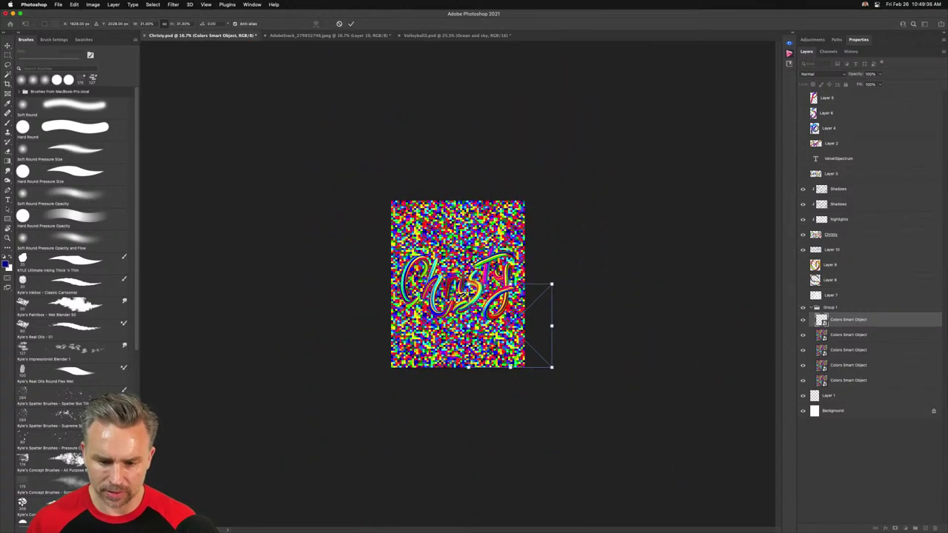
pyautogui.moveTo(469, 284); pyautogui.dragTo(3, 3)
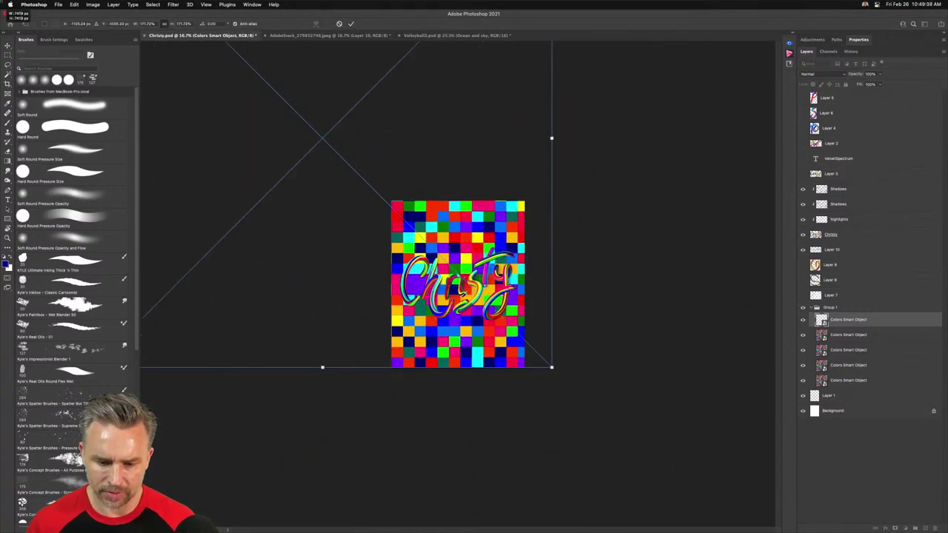
pyautogui.moveTo(283, 326); pyautogui.dragTo(324, 385)
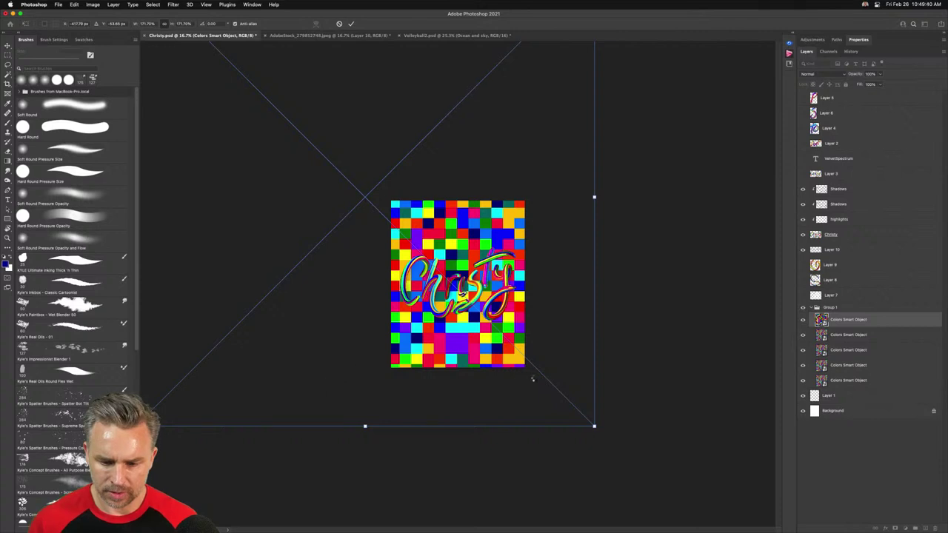
pyautogui.press('Return')
# Move the enlarged squares layer out of Group 1 to directly beneath the cast shadow layer, and hide and collapse the group
pyautogui.press('b')
pyautogui.moveTo(848, 319); pyautogui.dragTo(843, 259)
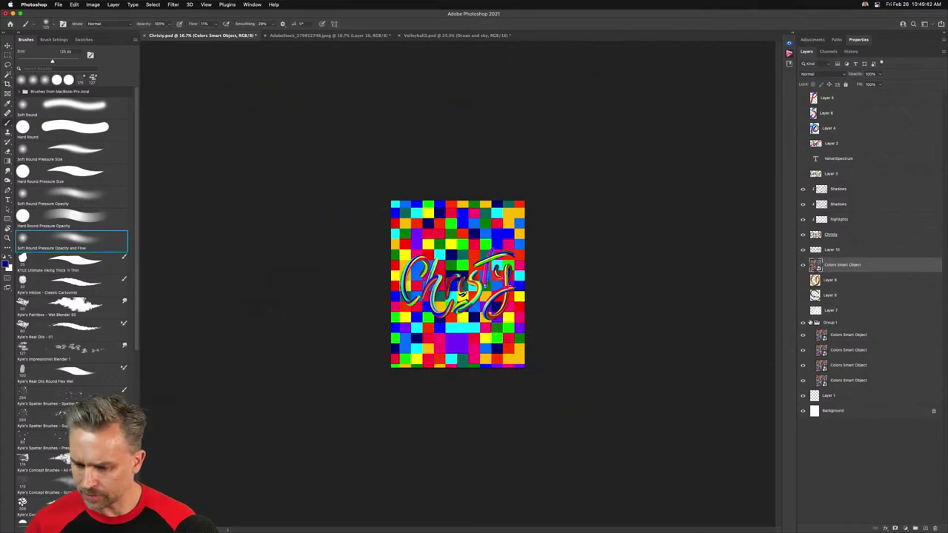
pyautogui.click(811, 323)
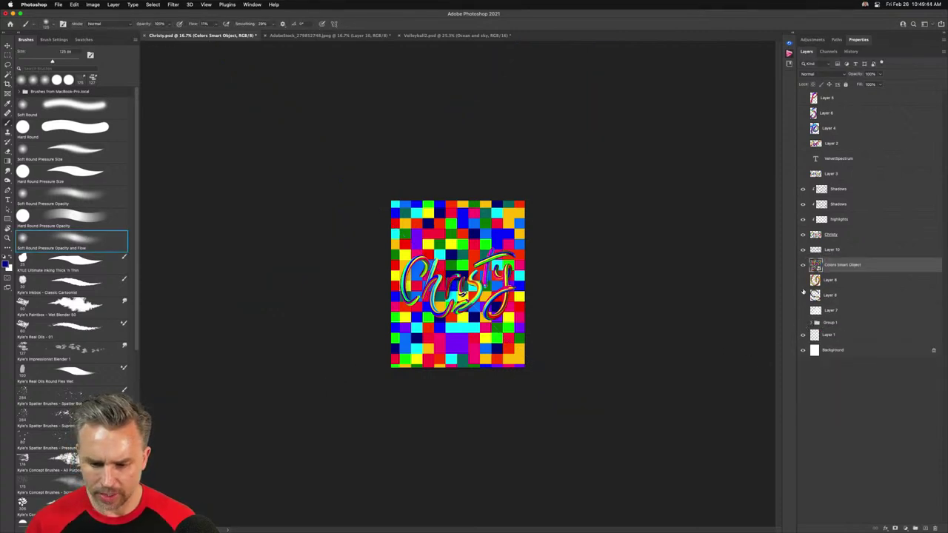
# Reduce the enlarged squares layer's opacity to 40%
pyautogui.moveTo(854, 74); pyautogui.dragTo(829, 77)
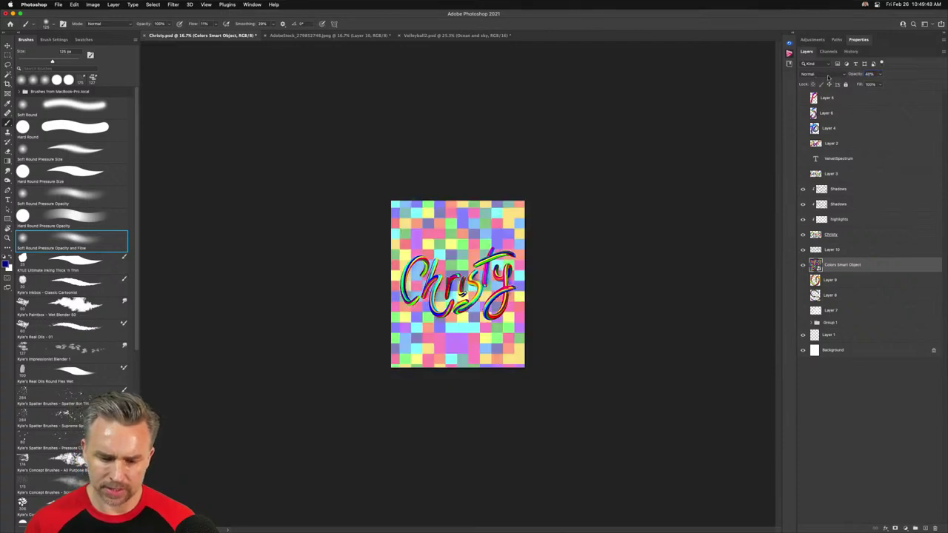
pyautogui.press('super+plus')
pyautogui.press('super+plus')
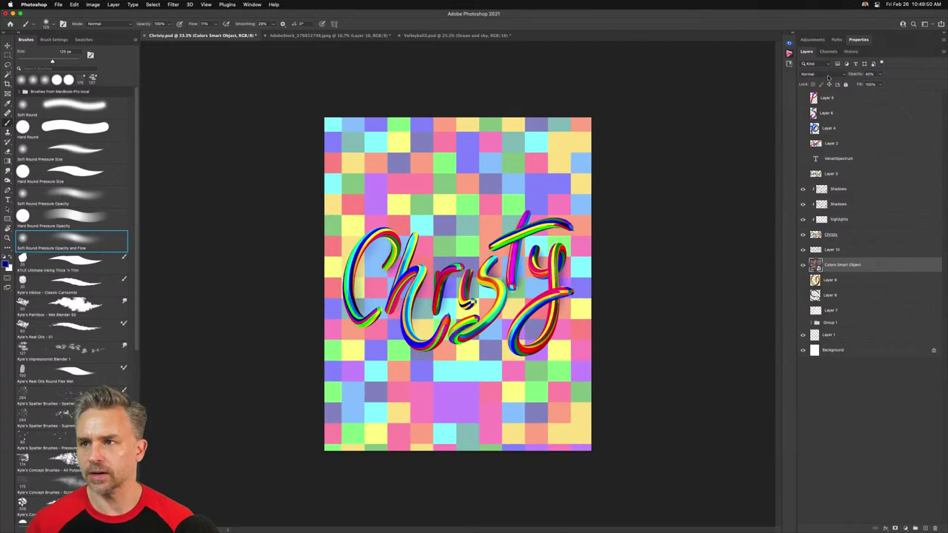
pyautogui.press('super+plus')
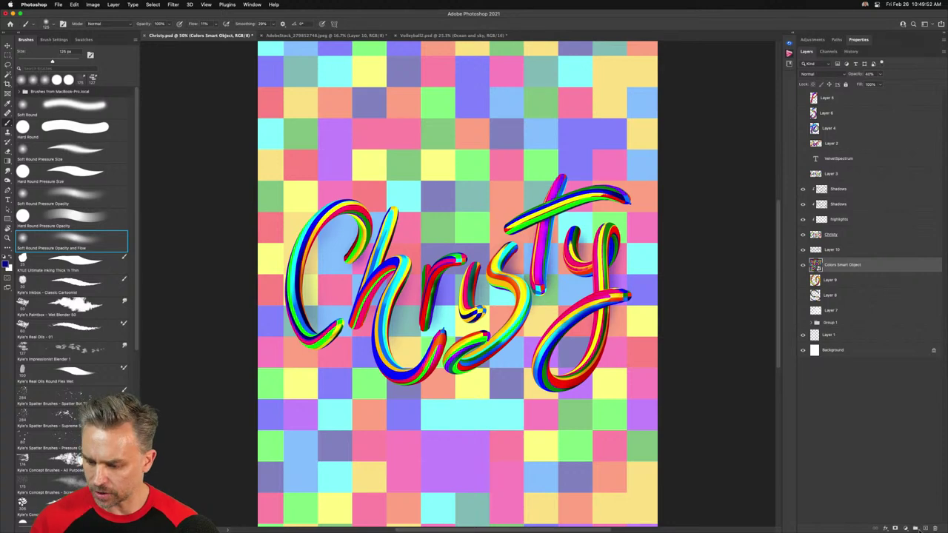
# Add a new layer above the enlarged squares and fill the whole canvas with the red-to-yellow gradient preset
pyautogui.click(924, 529)
pyautogui.press('super+a')
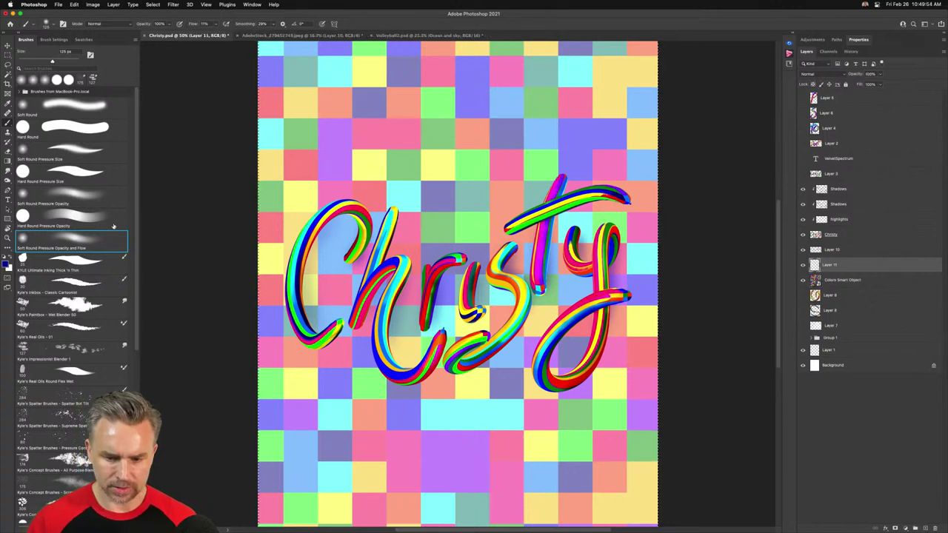
pyautogui.click(248, 4)
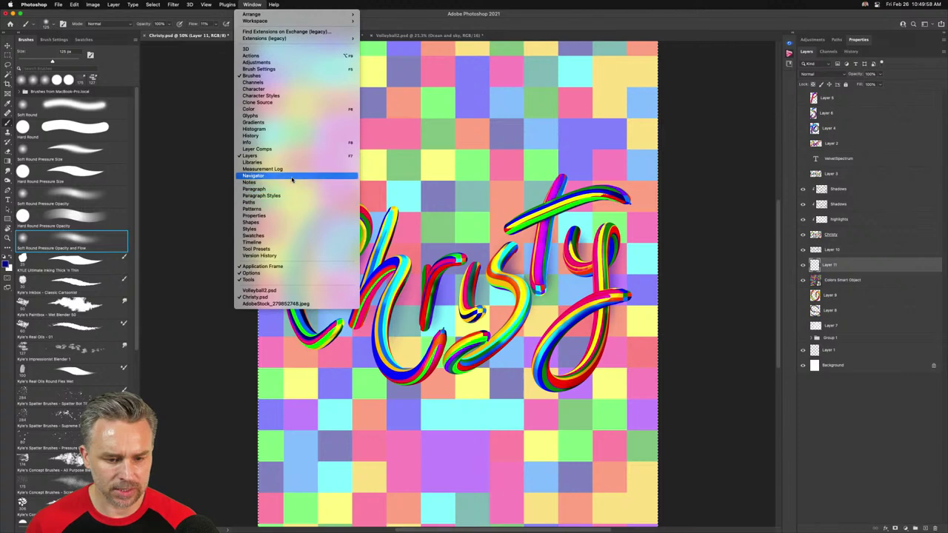
pyautogui.click(290, 124)
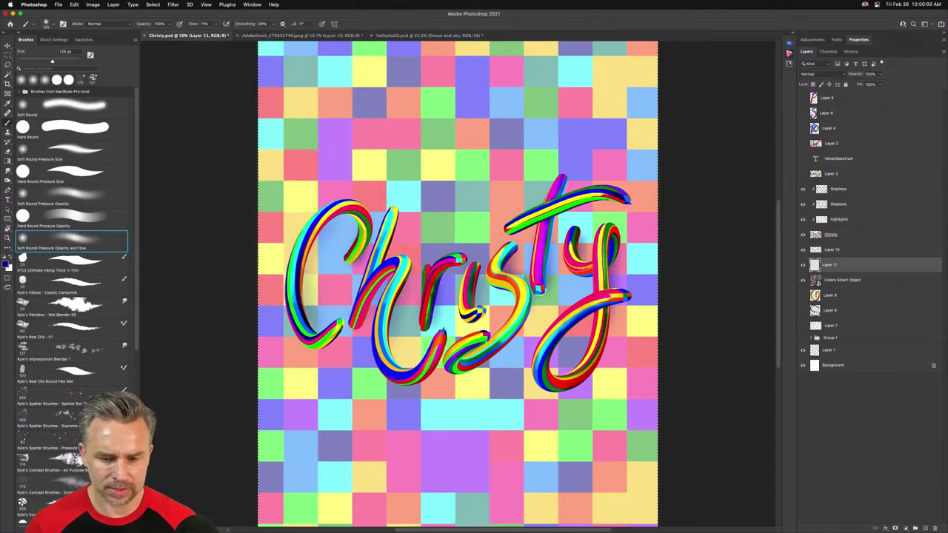
pyautogui.click(348, 181)
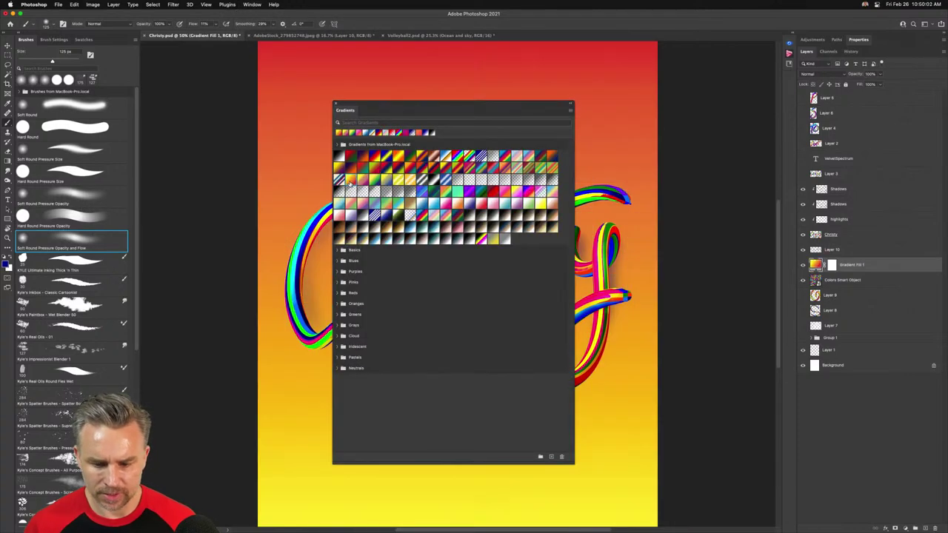
# Try pastel, rainbow, pink and orange gradient presets on the fill layer, ending on the red-to-yellow one
pyautogui.moveTo(411, 110); pyautogui.dragTo(706, 103)
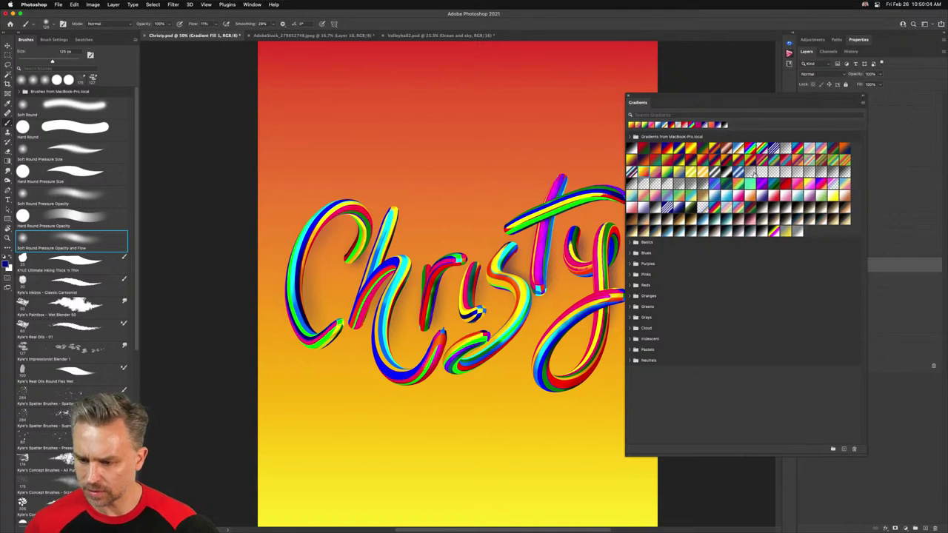
pyautogui.click(847, 183)
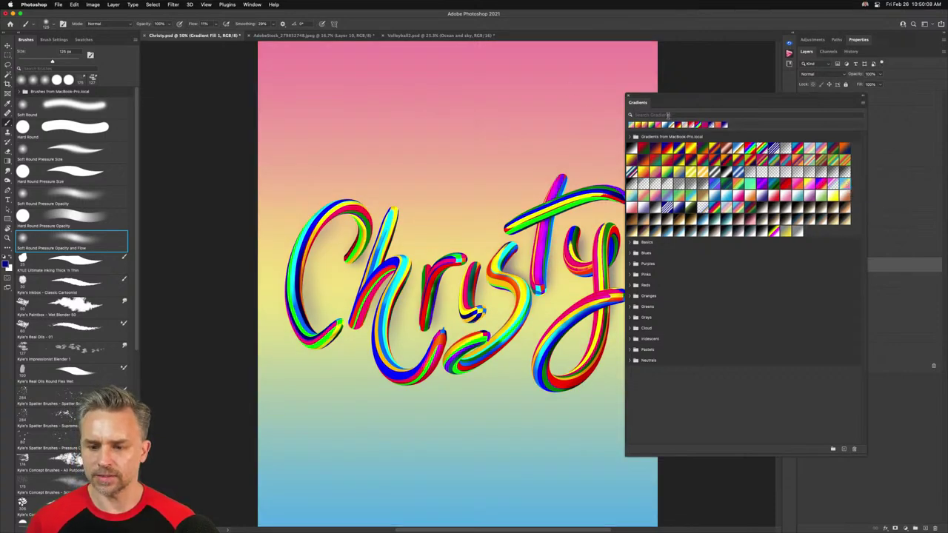
pyautogui.moveTo(661, 106); pyautogui.dragTo(722, 117)
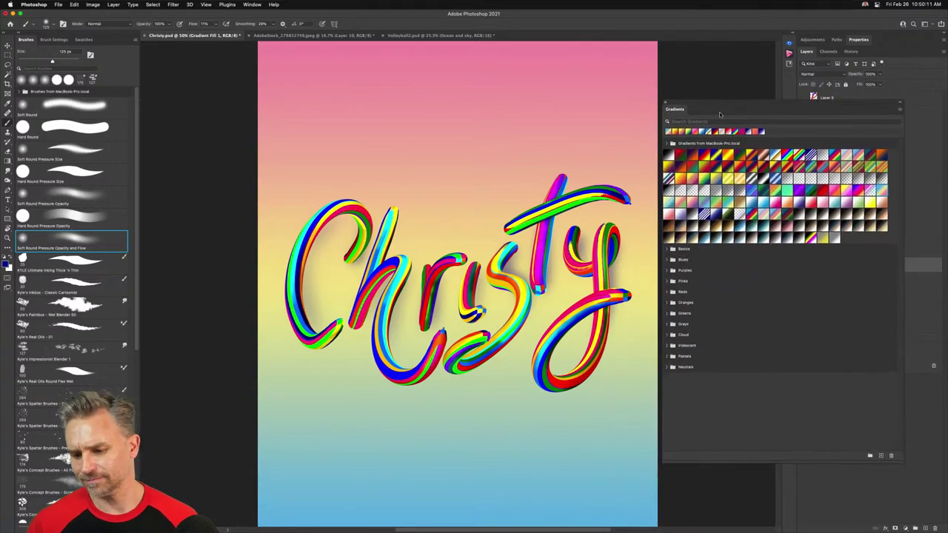
pyautogui.click(714, 202)
pyautogui.click(669, 215)
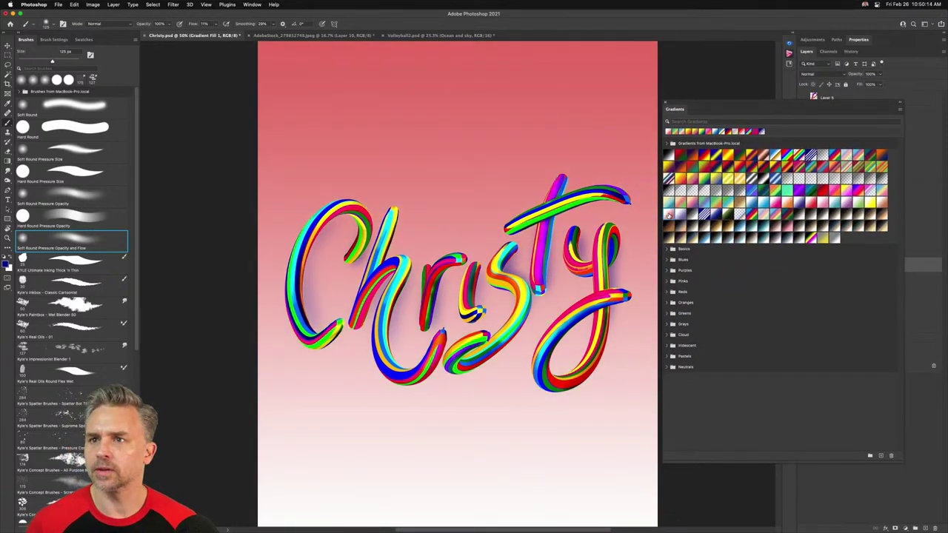
pyautogui.click(856, 157)
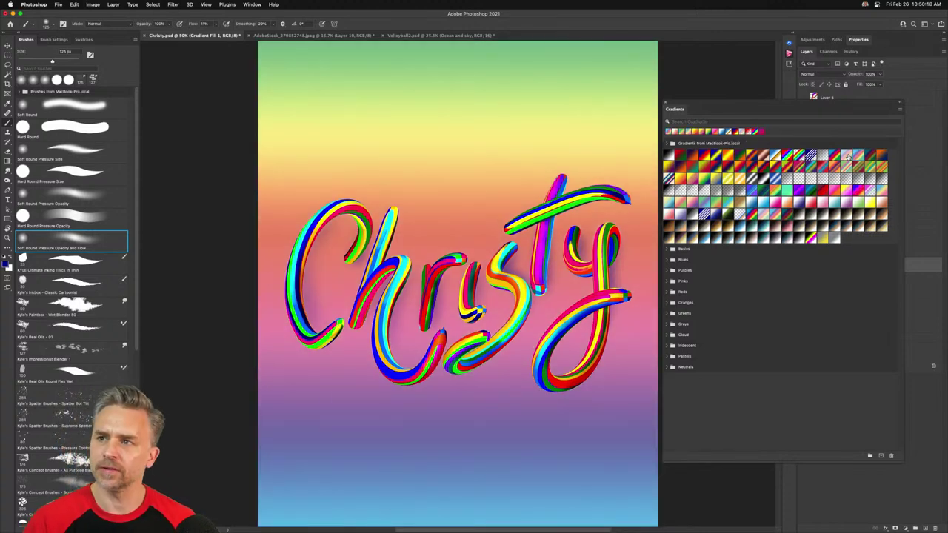
pyautogui.click(847, 156)
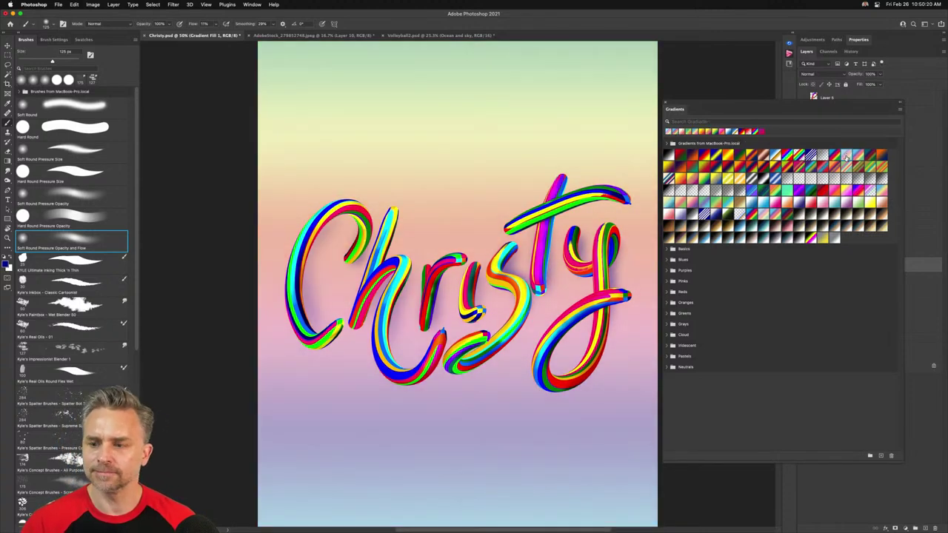
pyautogui.click(728, 156)
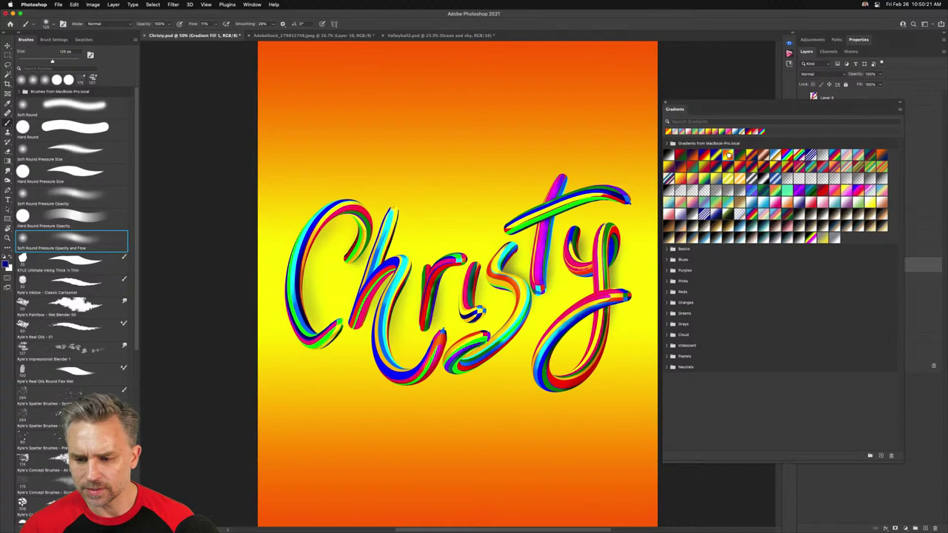
pyautogui.click(679, 180)
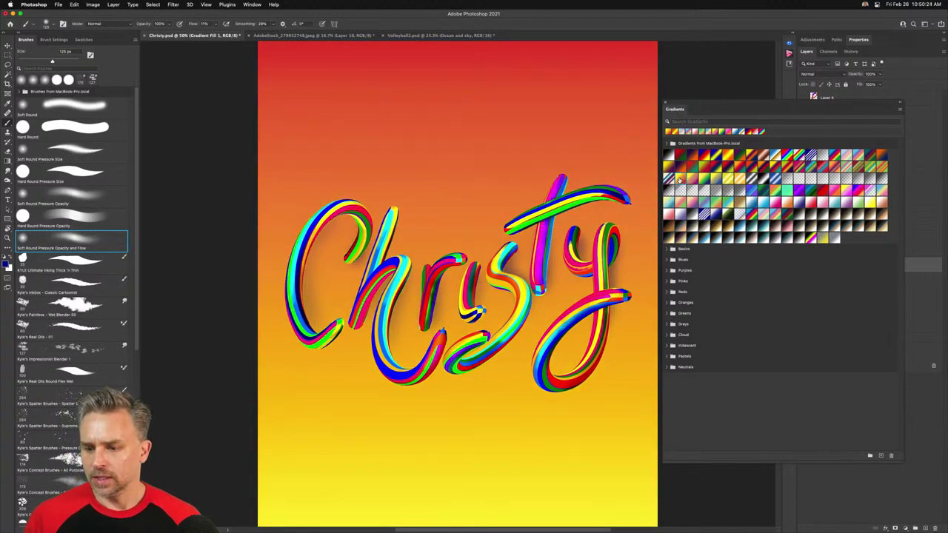
# Rotate the gradient fill's angle to about -60° and lower the layer's opacity so the coloured squares show through
pyautogui.moveTo(709, 113); pyautogui.dragTo(566, 253)
pyautogui.doubleClick(816, 265)
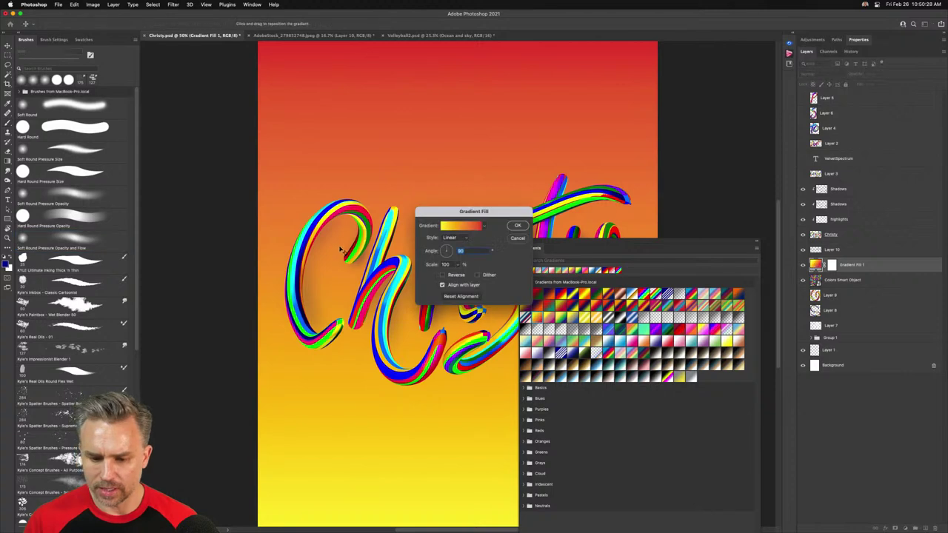
pyautogui.moveTo(443, 253); pyautogui.dragTo(450, 259)
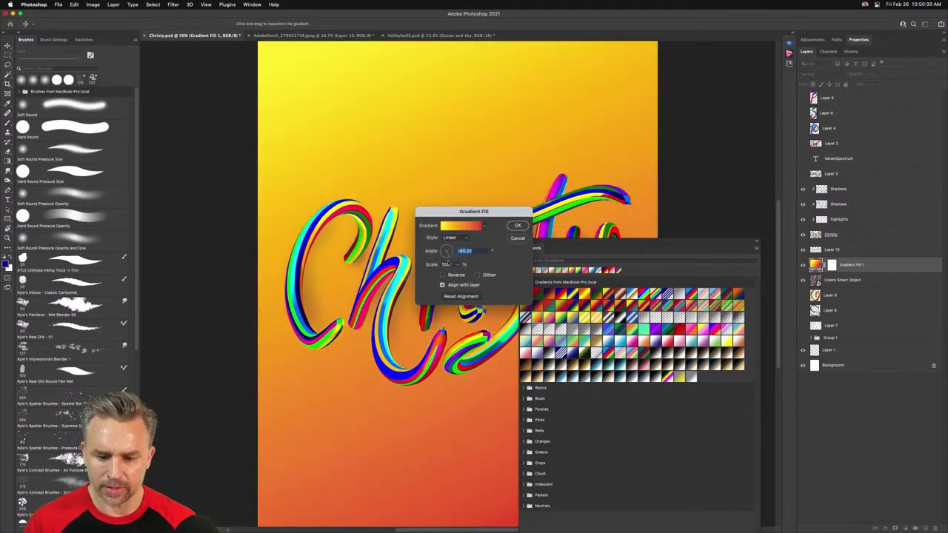
pyautogui.click(517, 225)
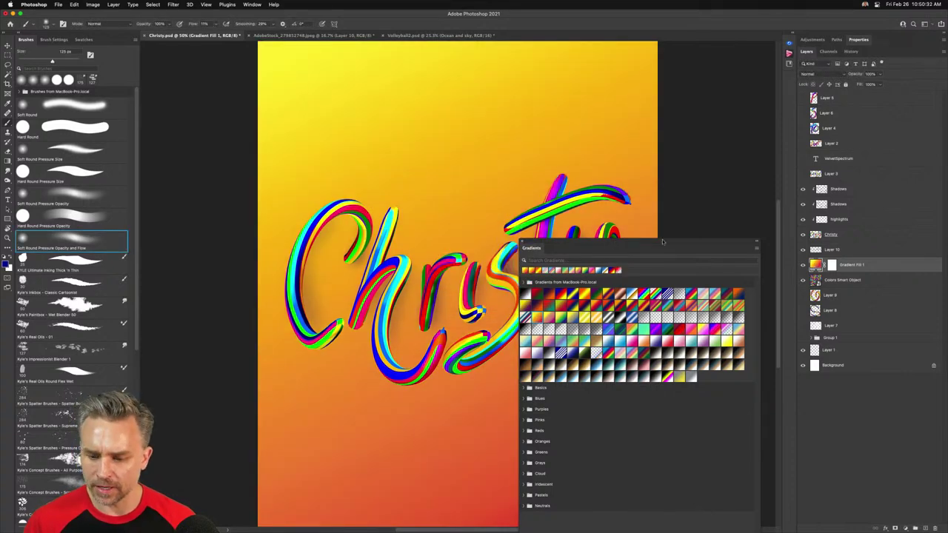
pyautogui.moveTo(857, 75); pyautogui.dragTo(835, 75)
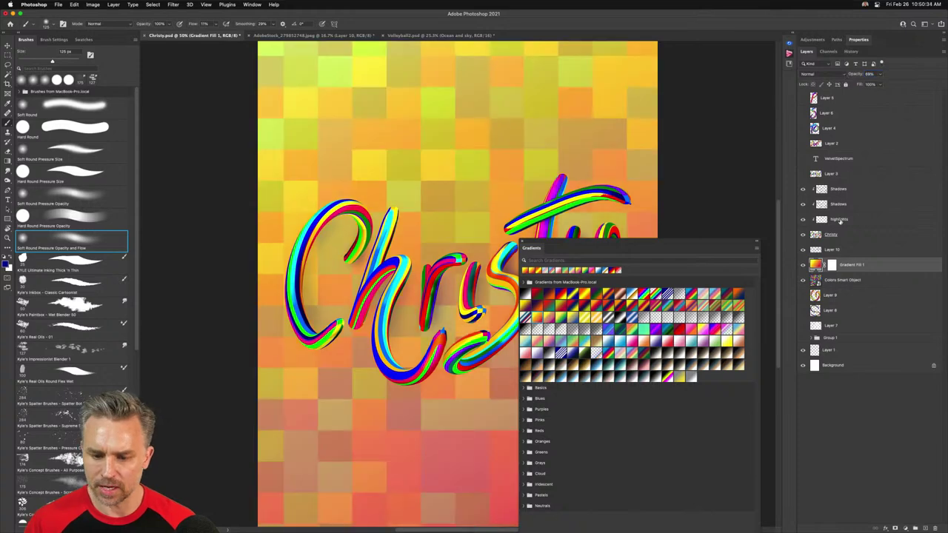
# Hide the enlarged coloured squares layer and remove the intermediate colour stops from the gradient fill, leaving only the yellow and red ends
pyautogui.click(803, 280)
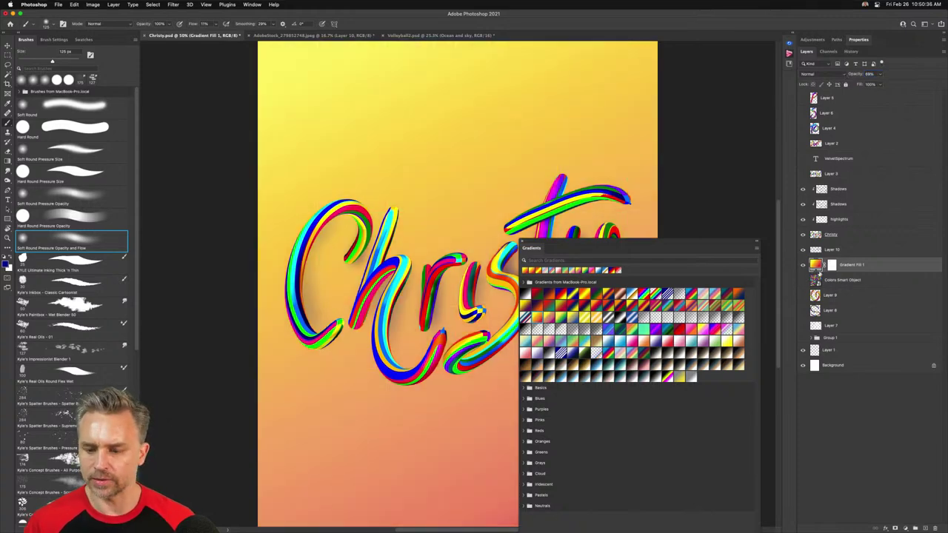
pyautogui.doubleClick(816, 265)
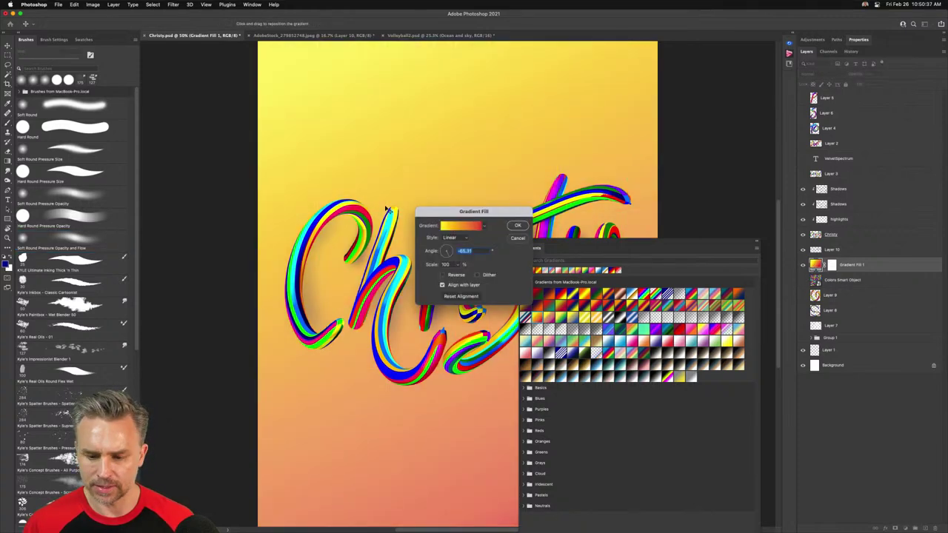
pyautogui.click(438, 227)
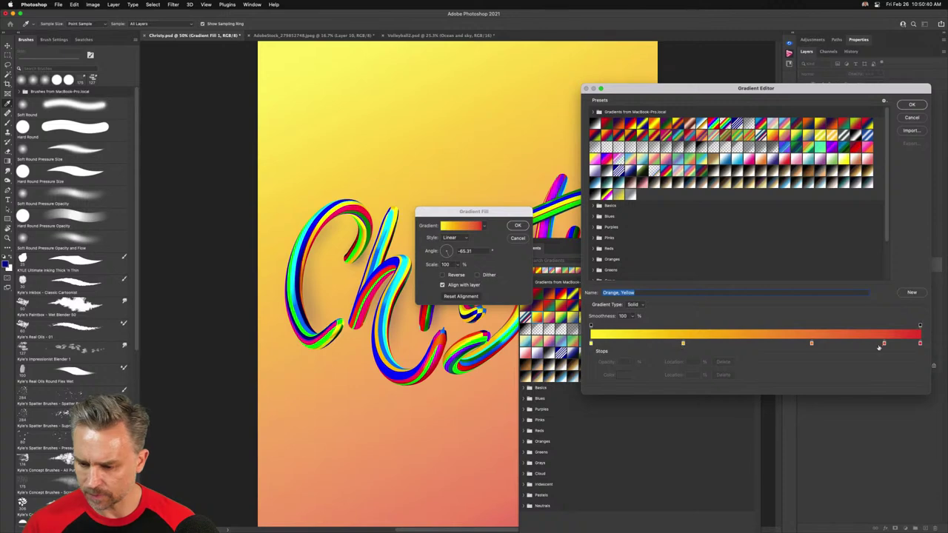
pyautogui.moveTo(885, 345); pyautogui.dragTo(885, 367)
pyautogui.moveTo(811, 344); pyautogui.dragTo(811, 366)
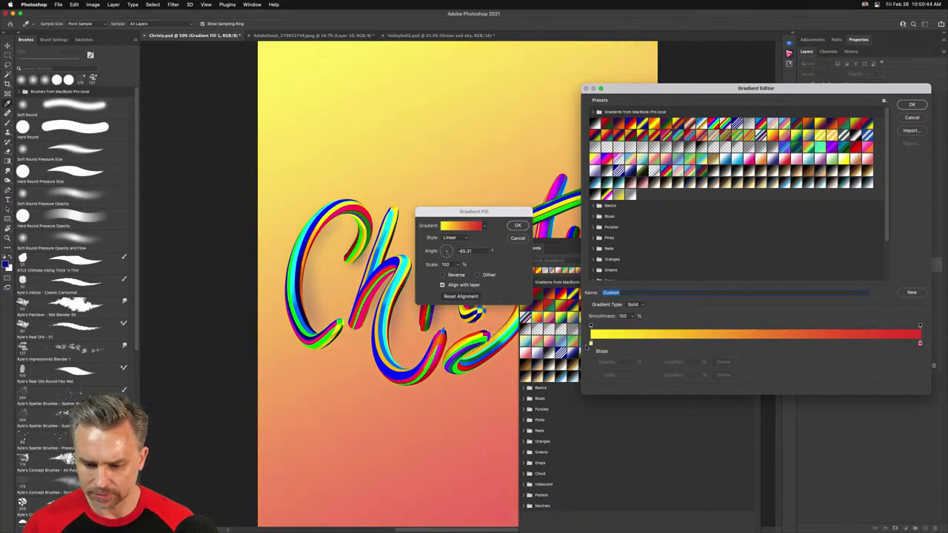
# Turn off the web-only colour restriction and change the gradient's yellow starting stop to hot pink
pyautogui.doubleClick(590, 343)
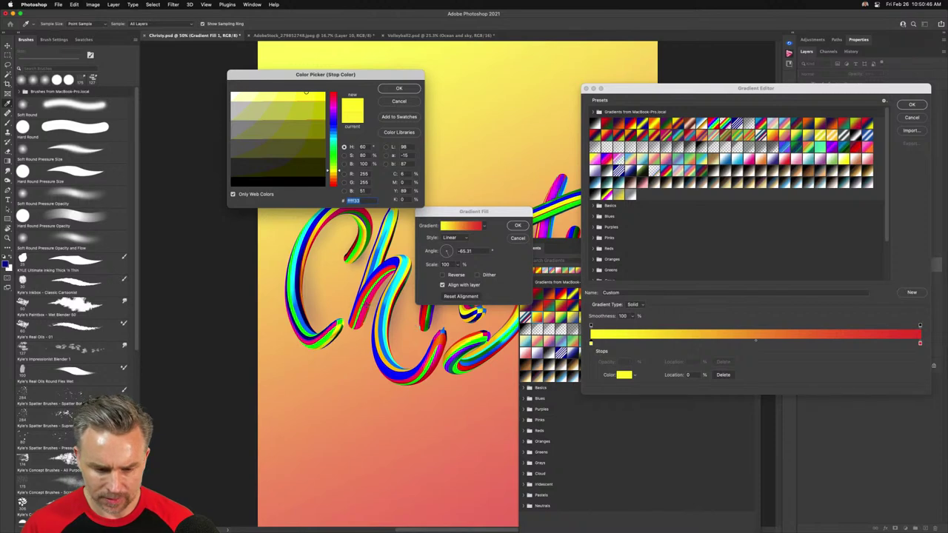
pyautogui.click(245, 197)
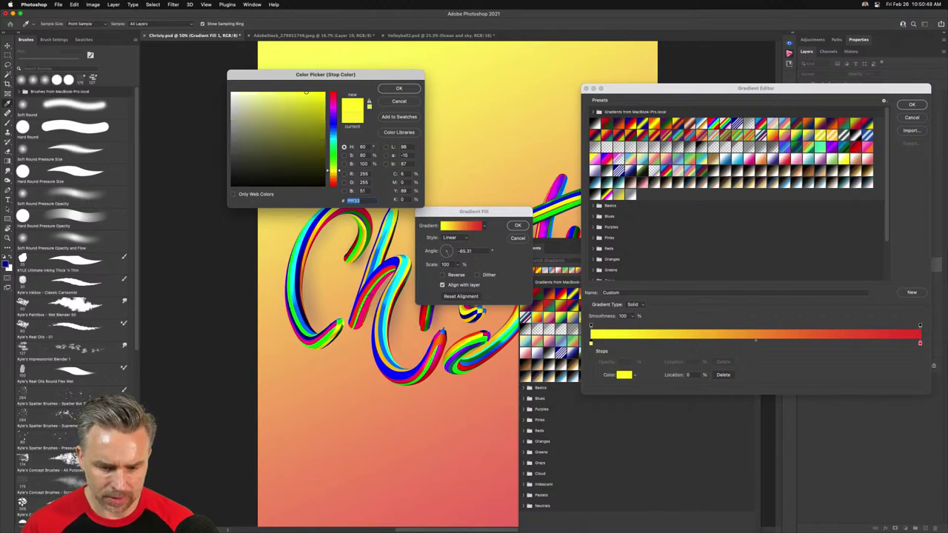
pyautogui.click(366, 300)
pyautogui.click(392, 91)
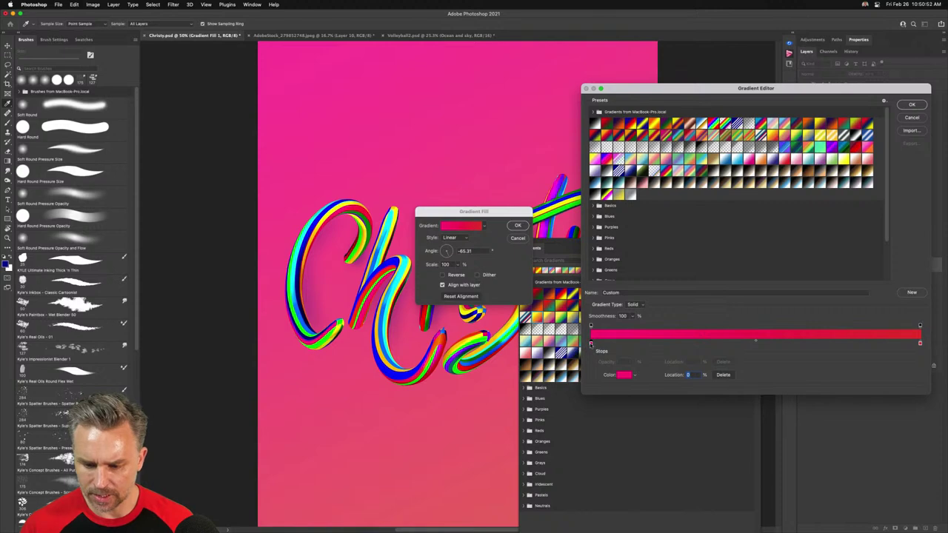
# Lighten the gradient's starting stop to a very pale pink, apply the edited gradient fill and close the gradient presets
pyautogui.doubleClick(591, 344)
pyautogui.moveTo(302, 97); pyautogui.dragTo(269, 86)
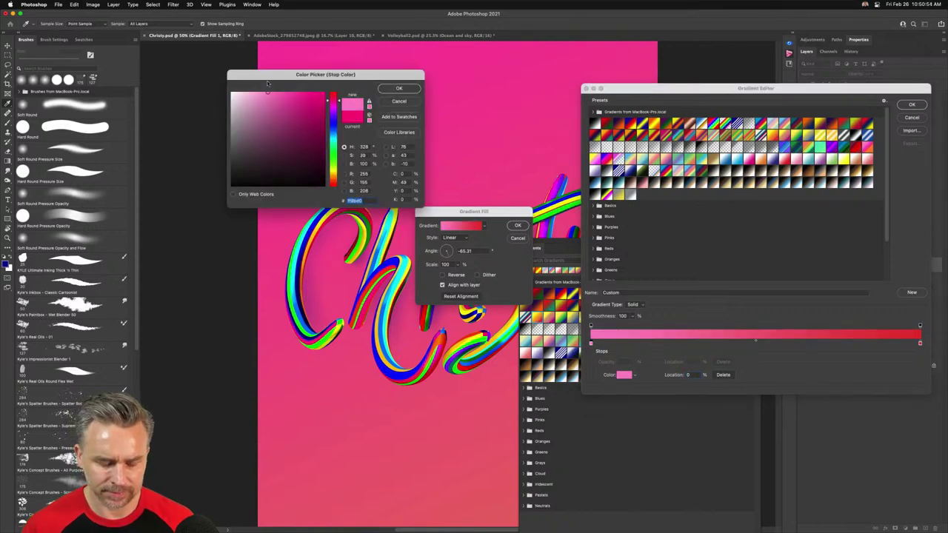
pyautogui.press('Return')
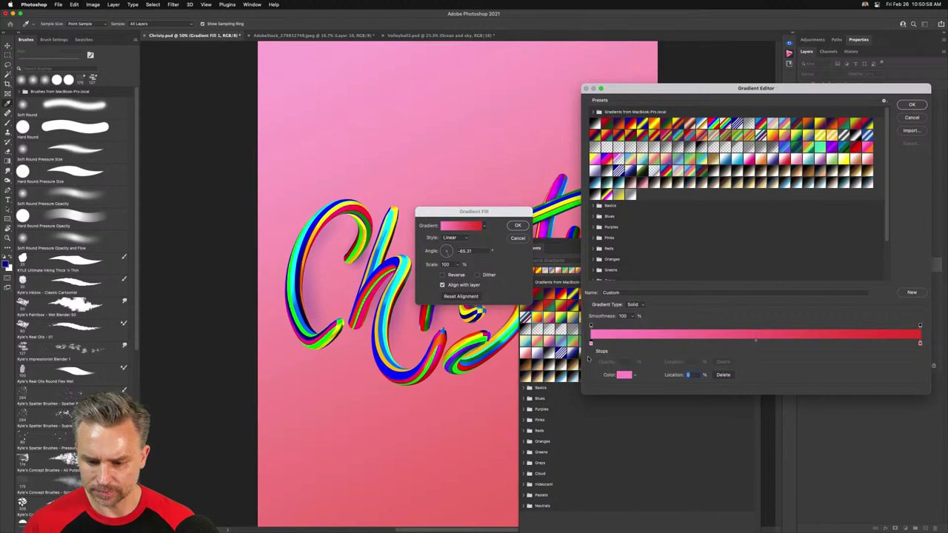
pyautogui.doubleClick(590, 343)
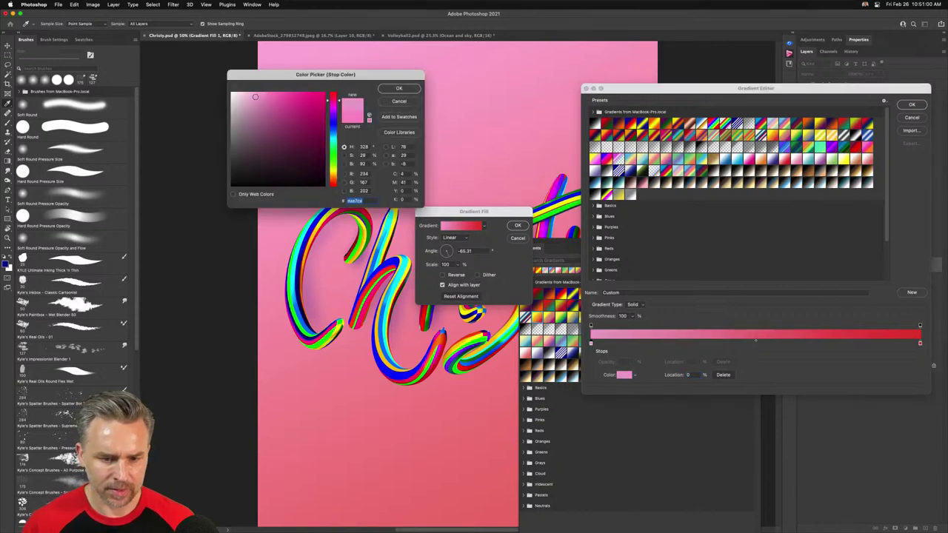
pyautogui.moveTo(256, 97); pyautogui.dragTo(252, 93)
pyautogui.press('Return')
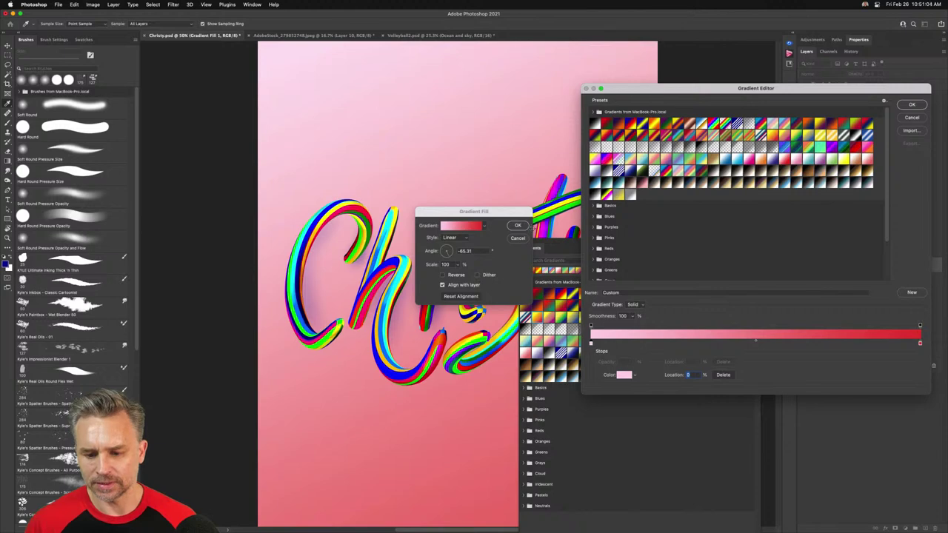
pyautogui.click(910, 104)
pyautogui.click(517, 226)
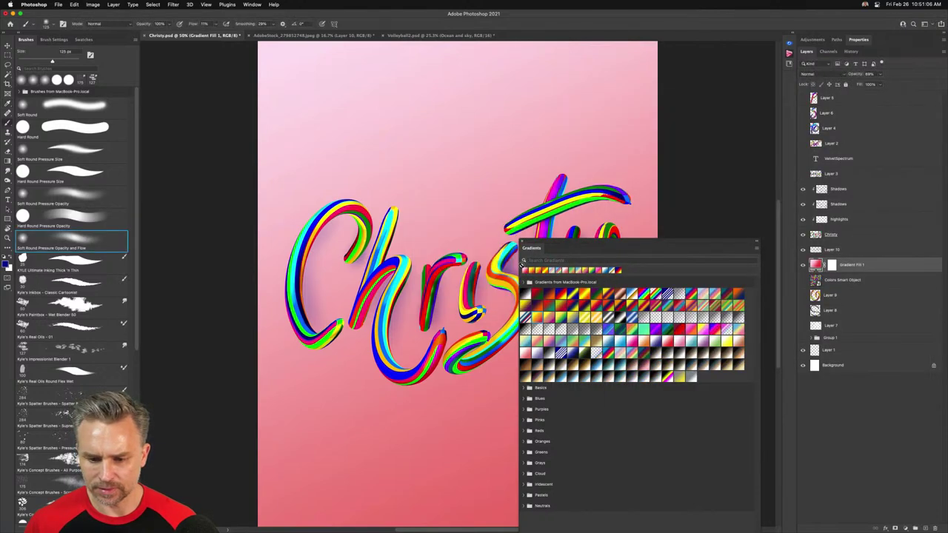
pyautogui.click(523, 242)
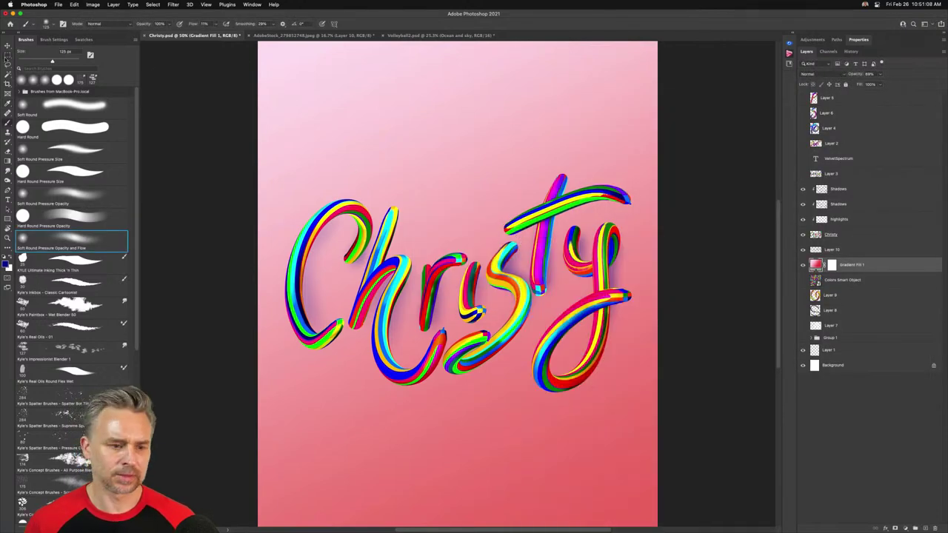
# Compare the pink gradient background with and without the coloured squares layer, leaving the squares hidden
pyautogui.click(8, 47)
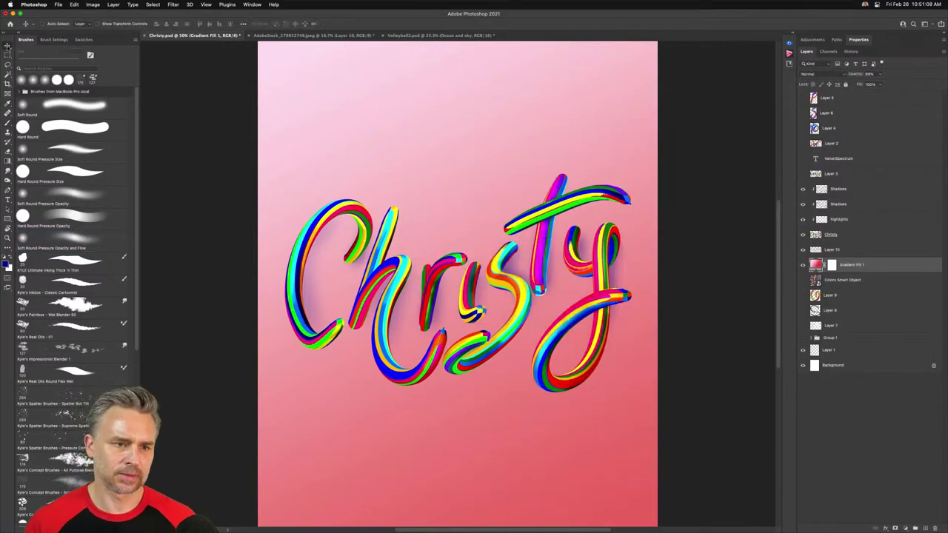
pyautogui.click(804, 280)
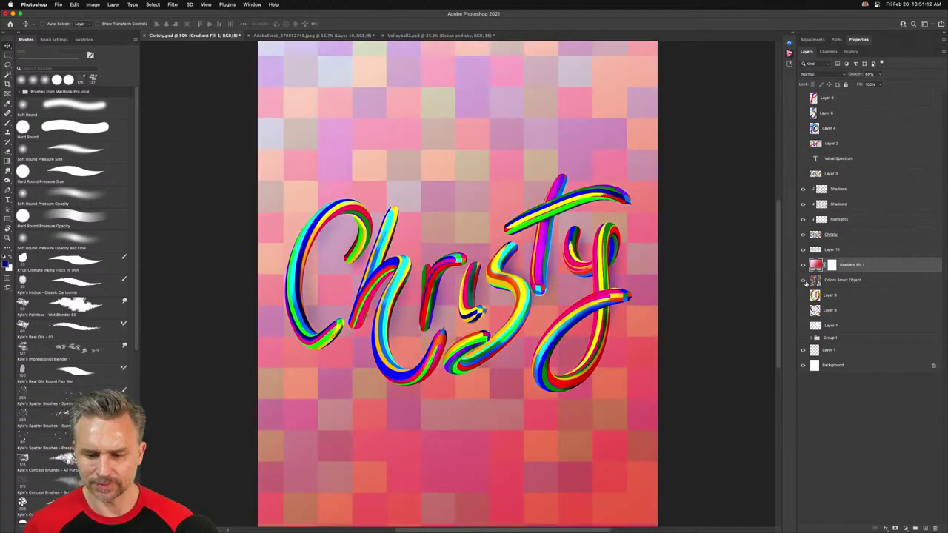
pyautogui.click(803, 266)
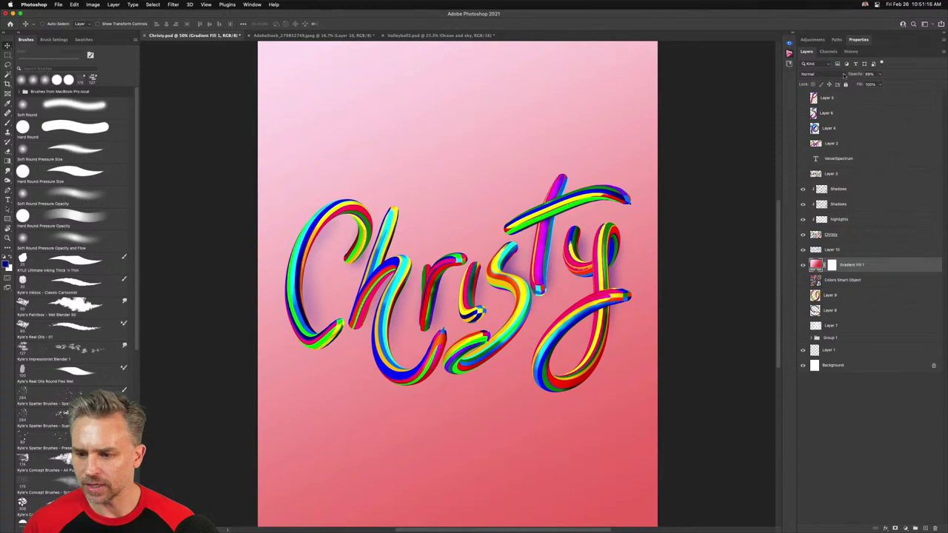
# Lower the gradient fill layer's opacity to 21%
pyautogui.moveTo(845, 74); pyautogui.dragTo(846, 75)
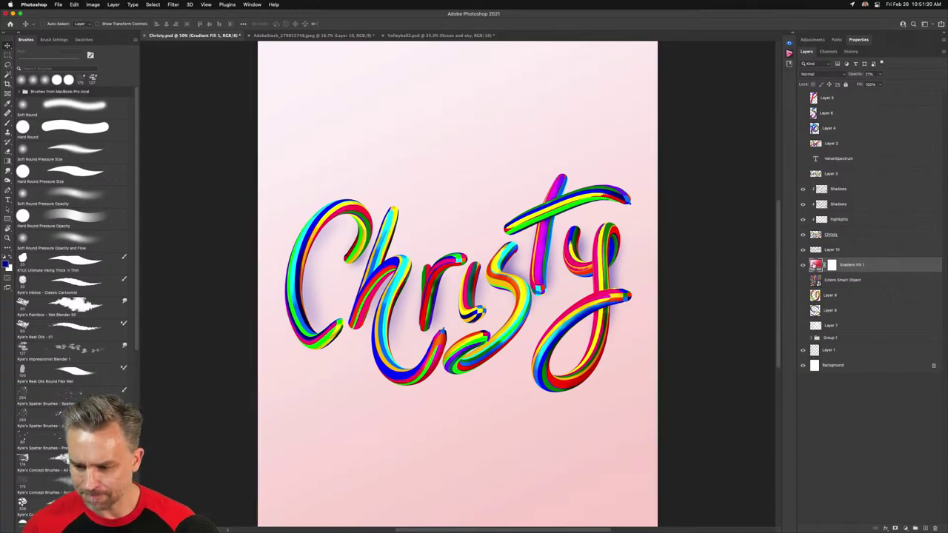
pyautogui.doubleClick(816, 264)
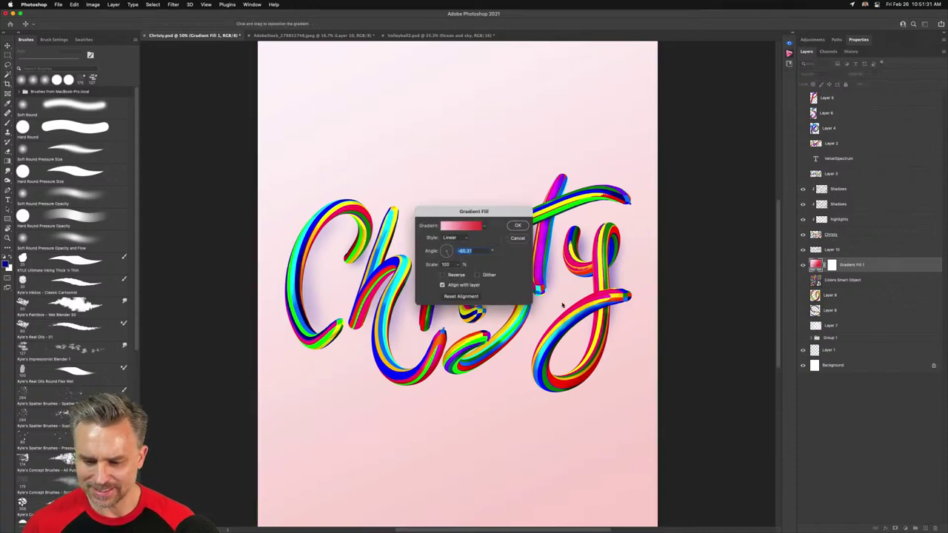
pyautogui.click(519, 239)
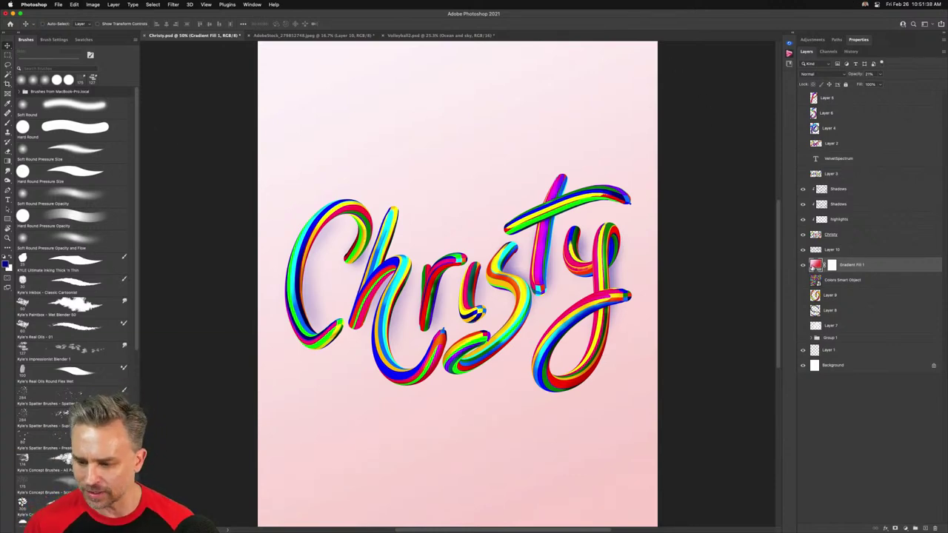
# Change the gradient fill's red end stop to bright yellow and apply the pink-to-yellow gradient
pyautogui.doubleClick(812, 267)
pyautogui.click(467, 226)
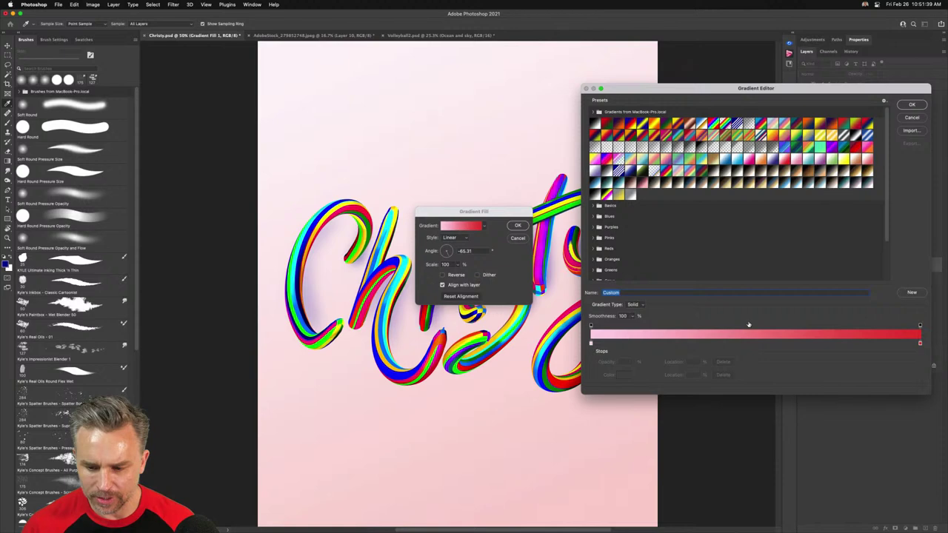
pyautogui.doubleClick(919, 344)
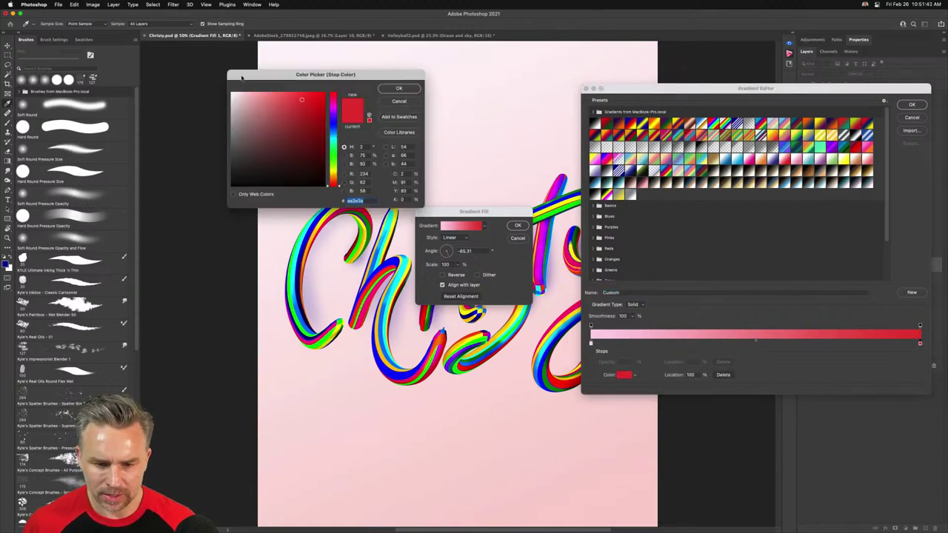
pyautogui.moveTo(333, 181); pyautogui.dragTo(334, 175)
pyautogui.moveTo(288, 104)
pyautogui.mouseDown()
pyautogui.moveTo(299, 83)
pyautogui.moveTo(304, 89)
pyautogui.mouseUp()
pyautogui.moveTo(332, 154); pyautogui.dragTo(331, 175)
pyautogui.press('Return')
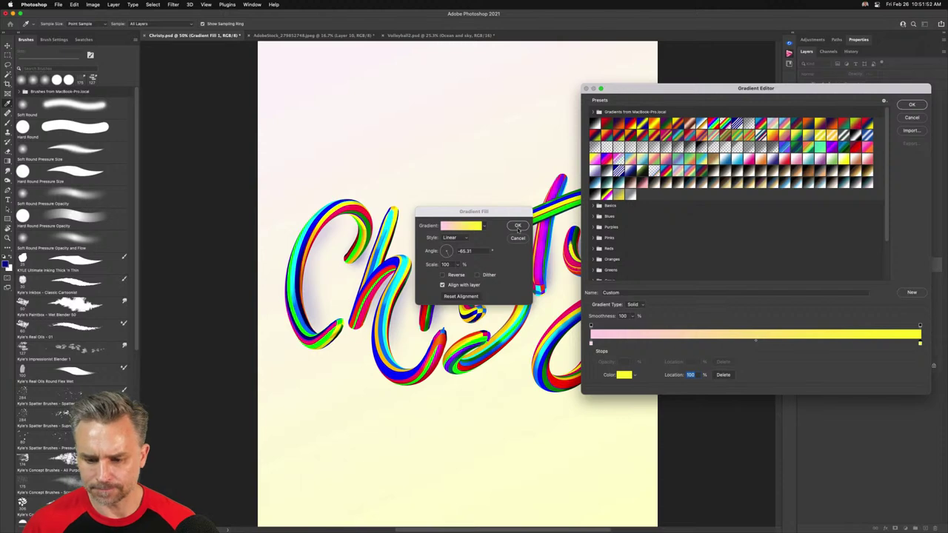
pyautogui.press('Return')
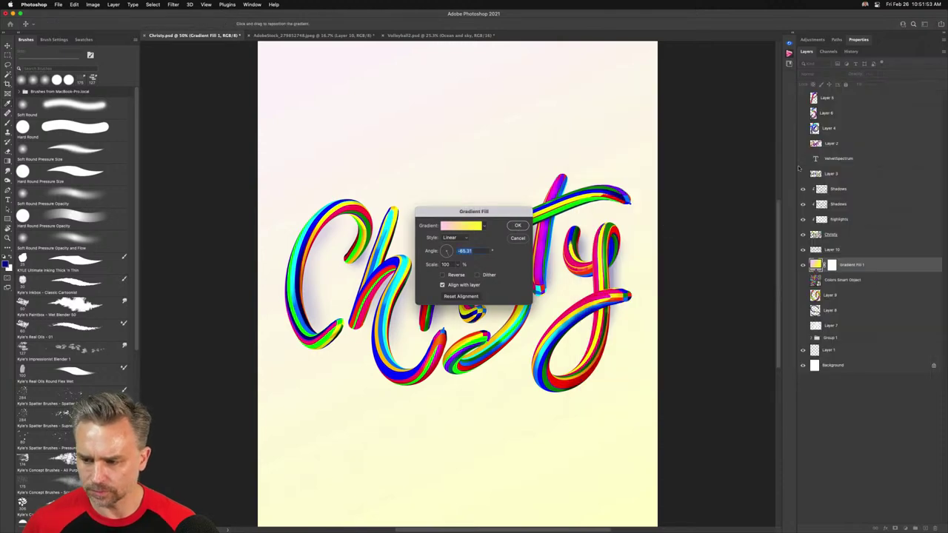
pyautogui.click(517, 227)
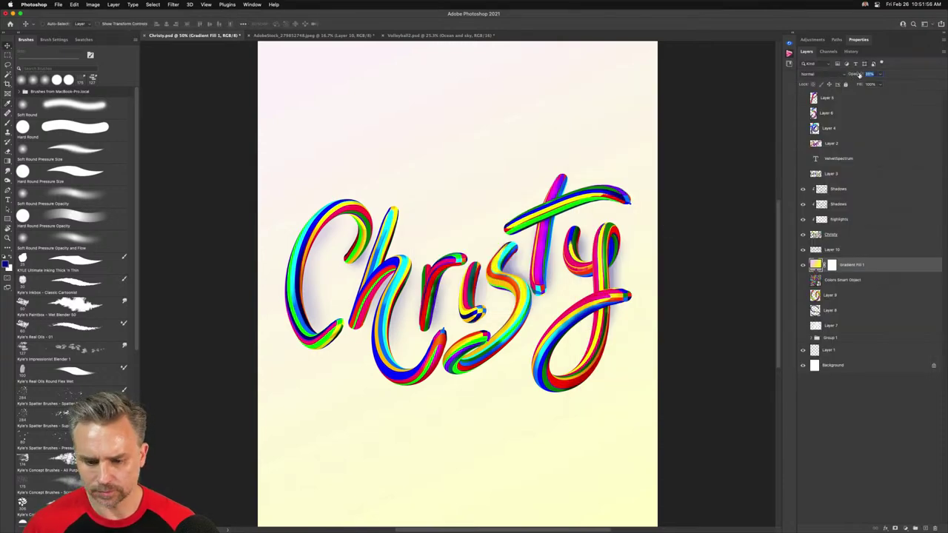
# Raise the gradient fill layer's opacity to 55% and save the document
pyautogui.press('cmd+s')
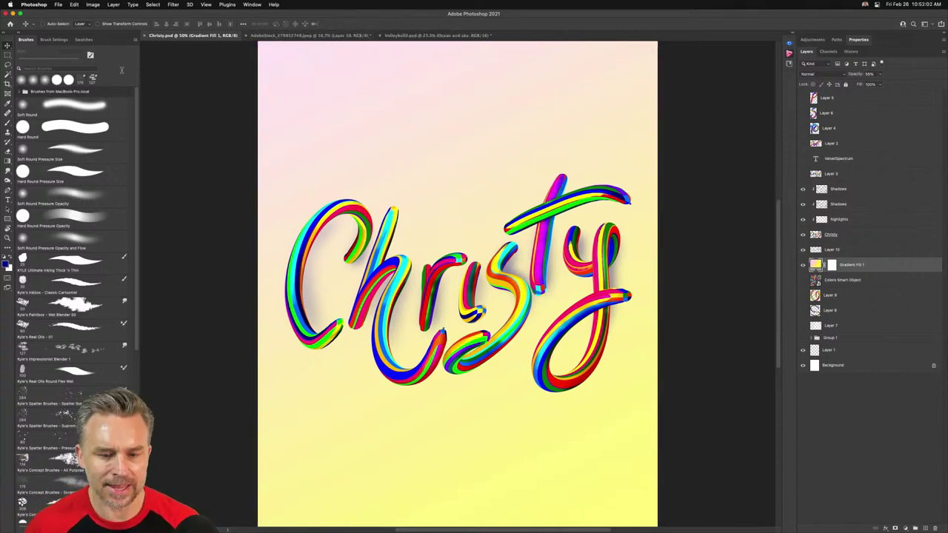
# Switch to the Volleyball2.psd document and examine the pineapple volleyball illustration up close, including the net, players and foreground pineapple
pyautogui.click(8, 55)
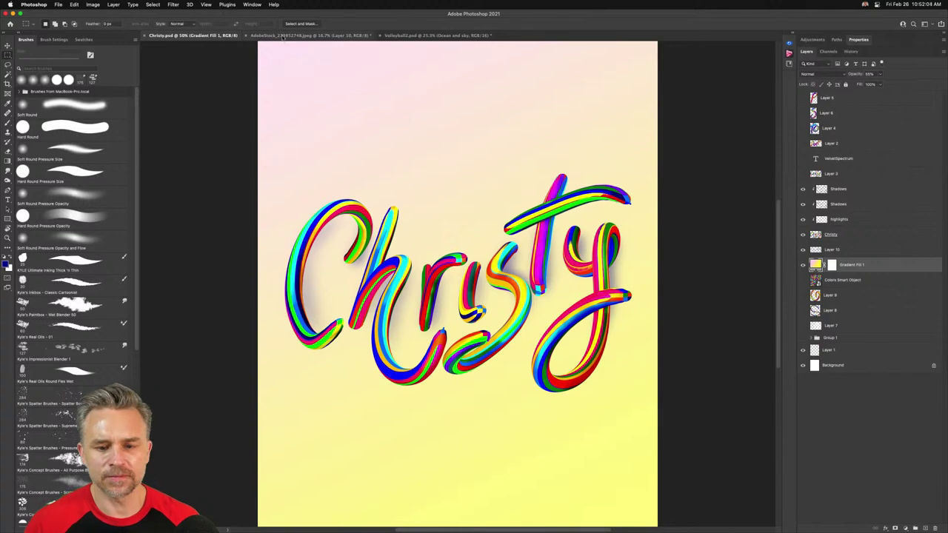
pyautogui.click(392, 38)
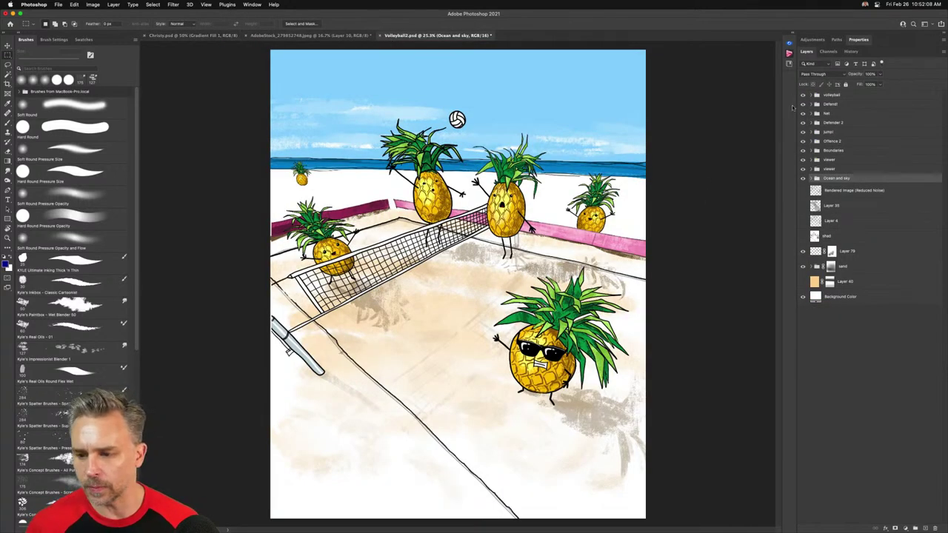
pyautogui.click(829, 96)
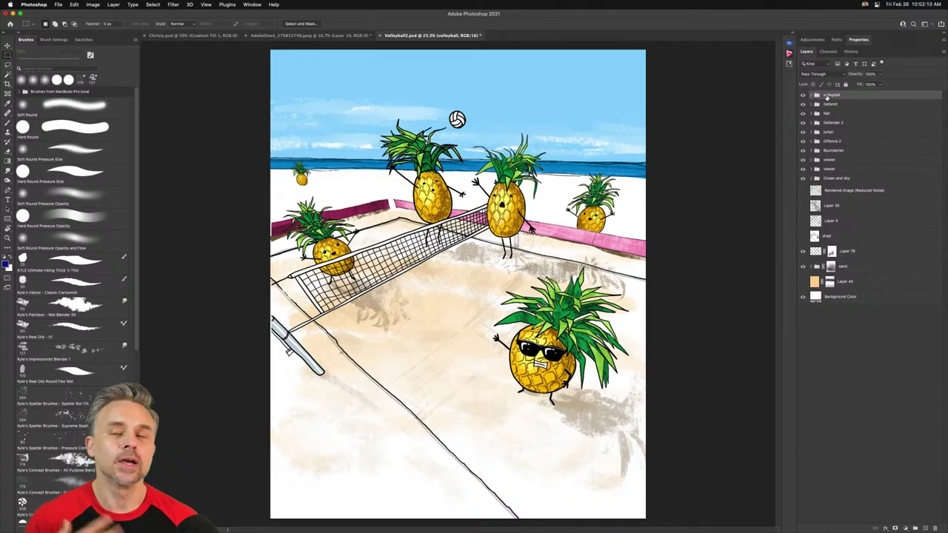
pyautogui.press('super+equal')
pyautogui.press('super+equal')
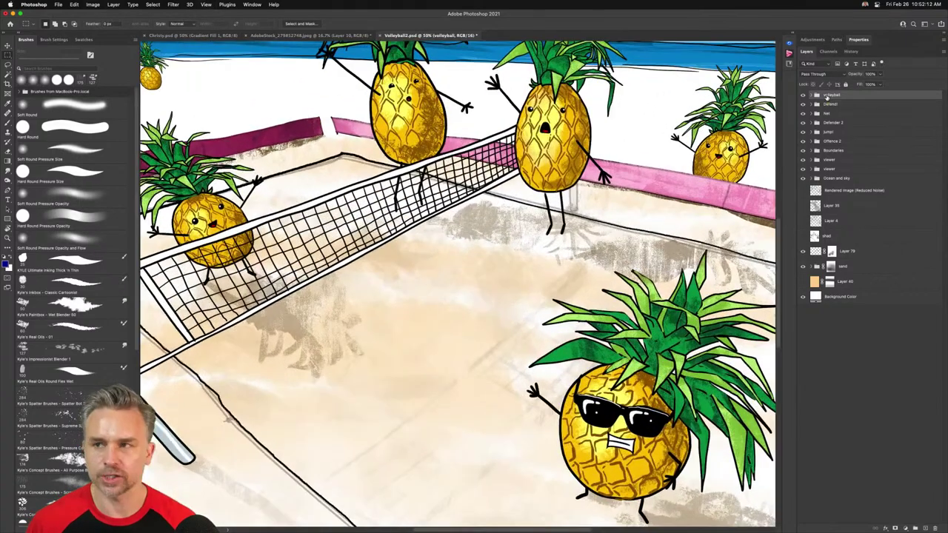
pyautogui.moveTo(633, 187); pyautogui.dragTo(620, 279)
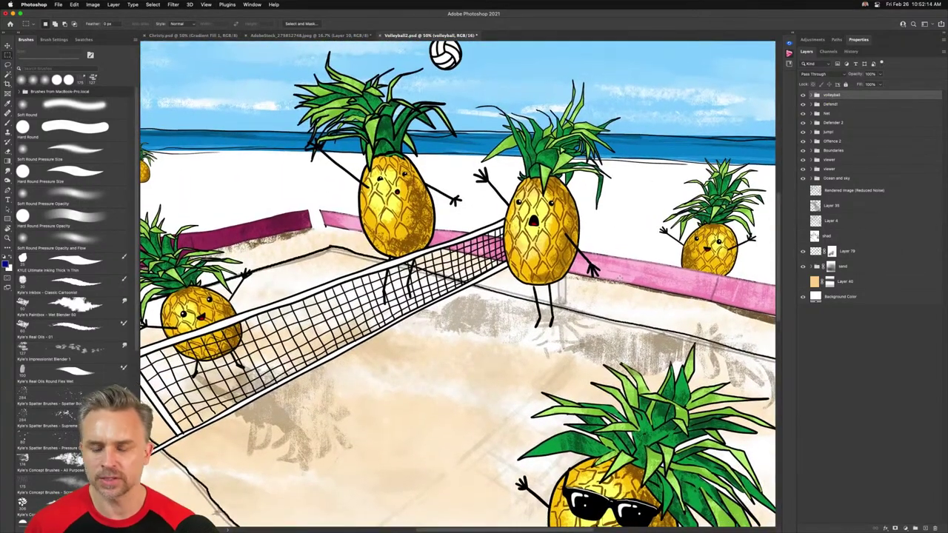
pyautogui.moveTo(565, 215); pyautogui.dragTo(558, 256)
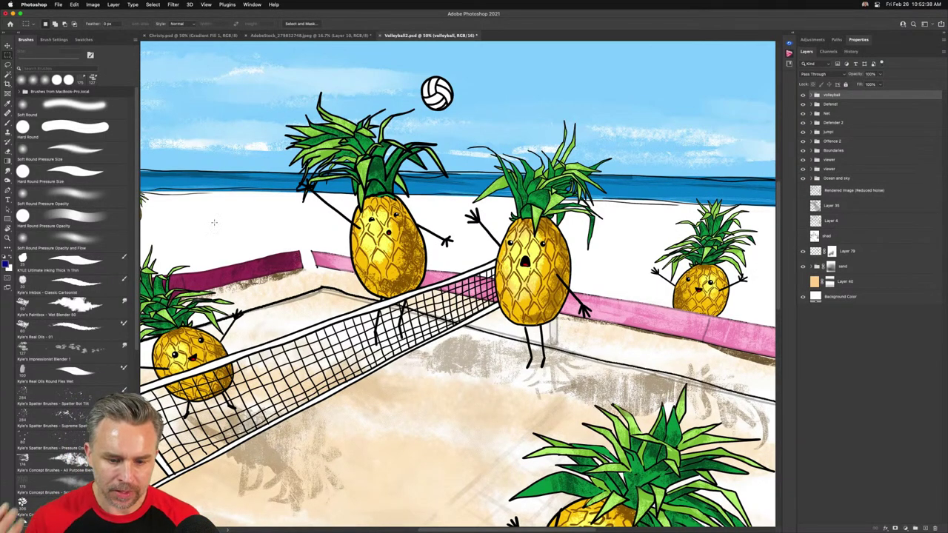
pyautogui.scroll(-5, 305, 252)
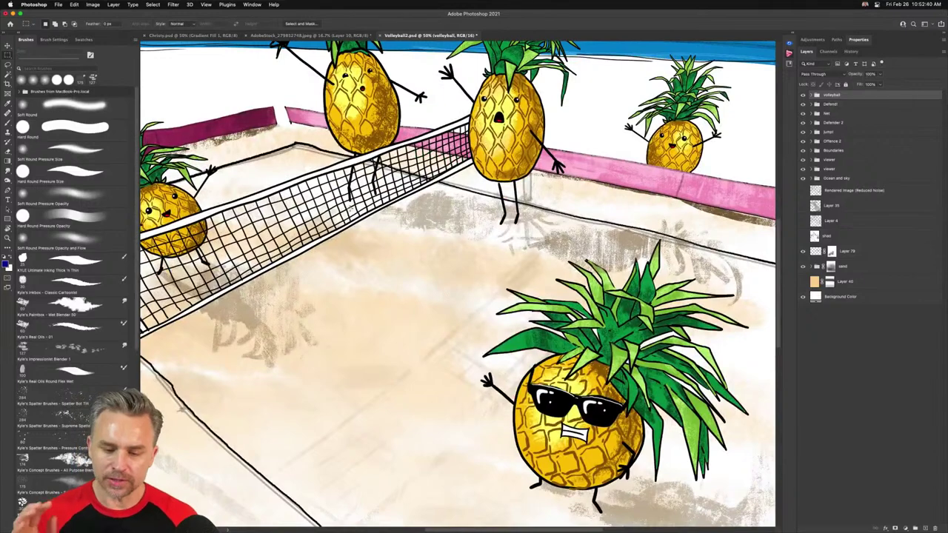
pyautogui.press('super+minus')
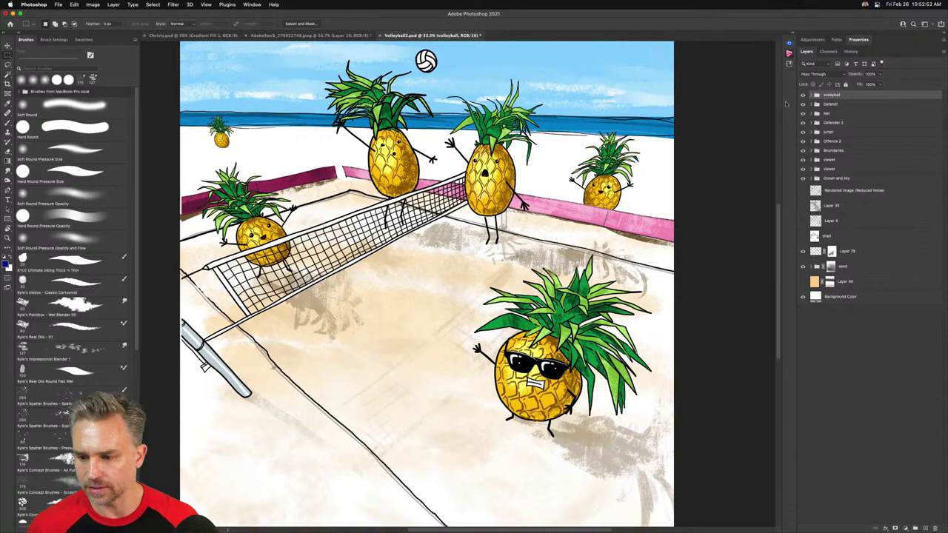
# Hide all illustration groups from volleyball through Ocean and sky, and show the layers from shad up to Rendered Image (Reduced Noise)
pyautogui.moveTo(803, 178); pyautogui.dragTo(803, 96)
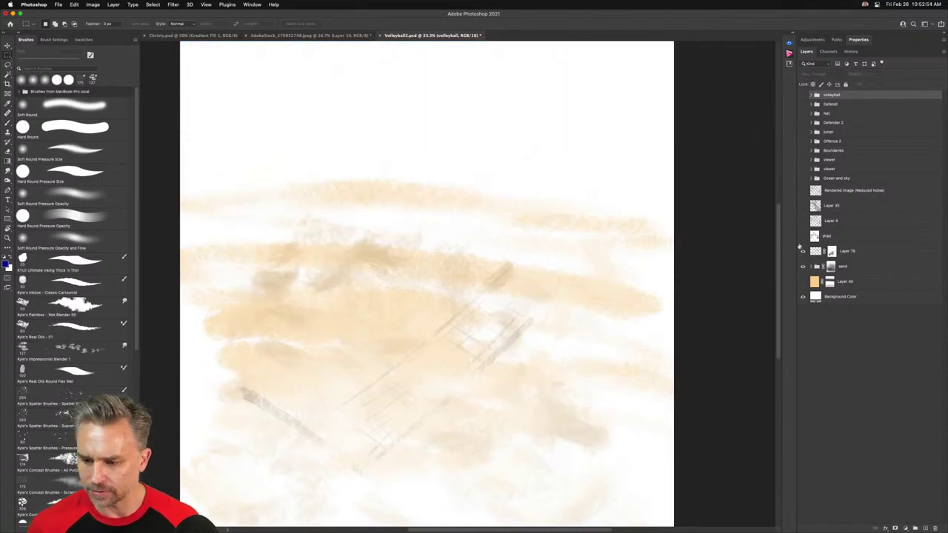
pyautogui.moveTo(801, 237); pyautogui.dragTo(804, 191)
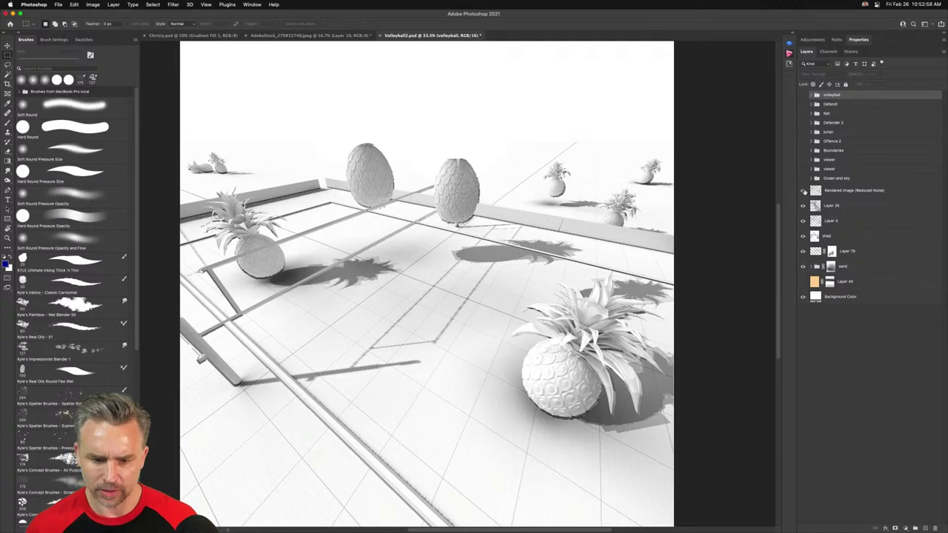
# Select the Rendered Image (Reduced Noise) layer, and switch to Adobe Dimension with the Volleyball2 scene in Design mode
pyautogui.click(831, 193)
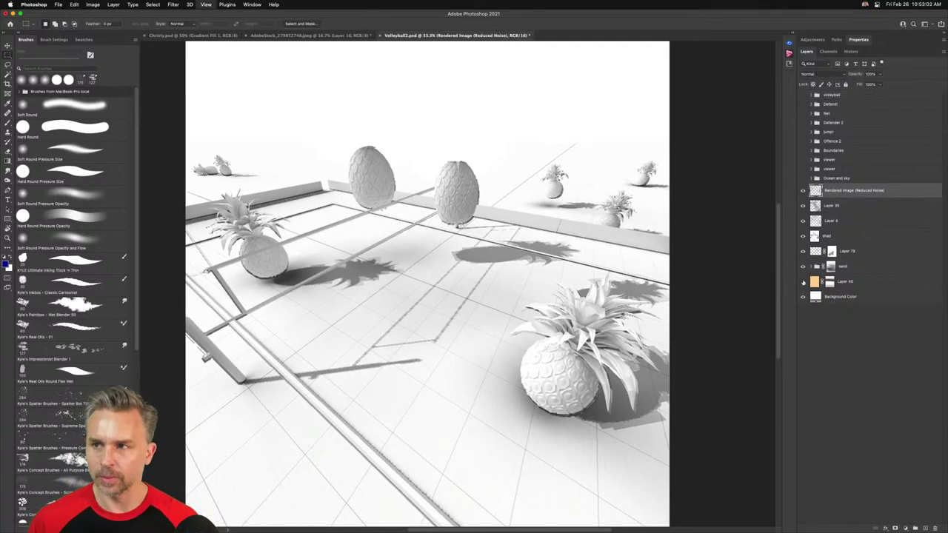
pyautogui.press('super+minus')
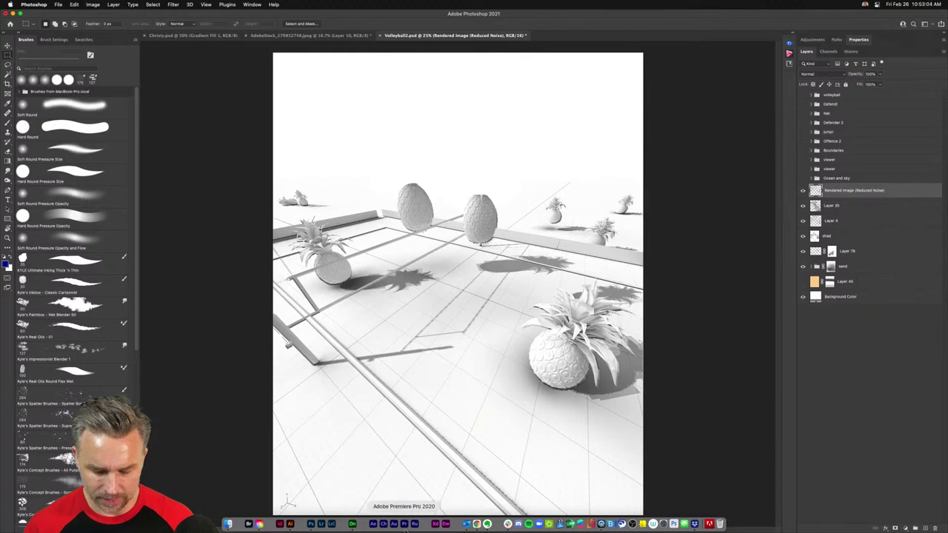
pyautogui.click(353, 524)
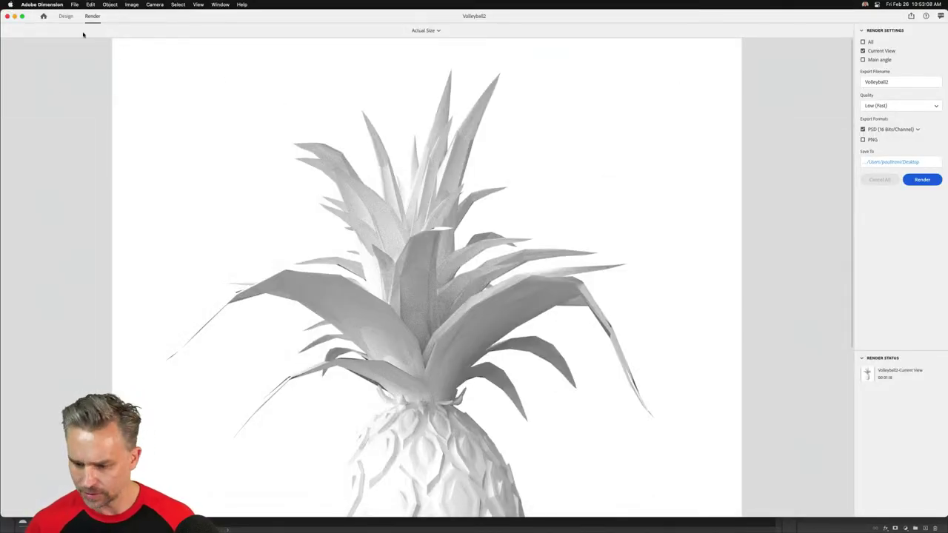
pyautogui.click(64, 16)
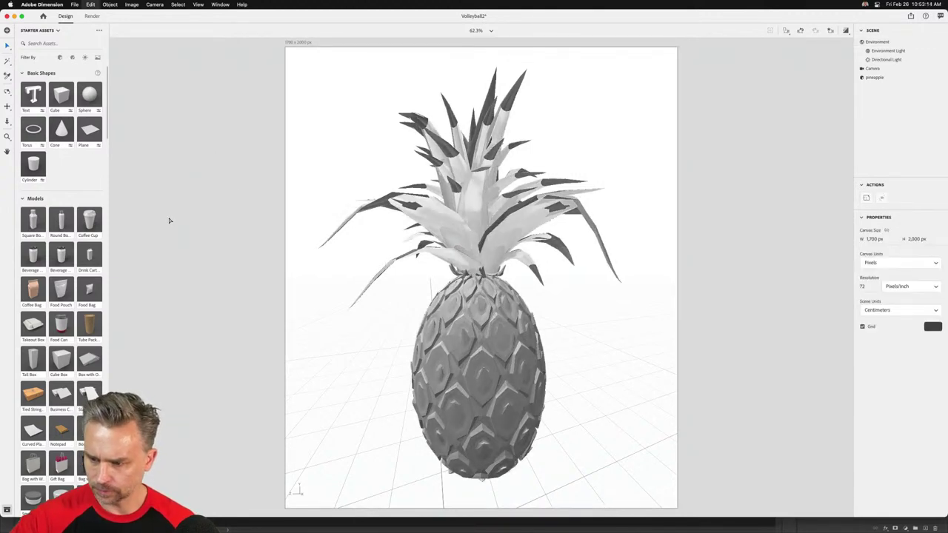
# Undo the recent object deletions and canvas resizing in the pineapple scene
pyautogui.press('super+v')
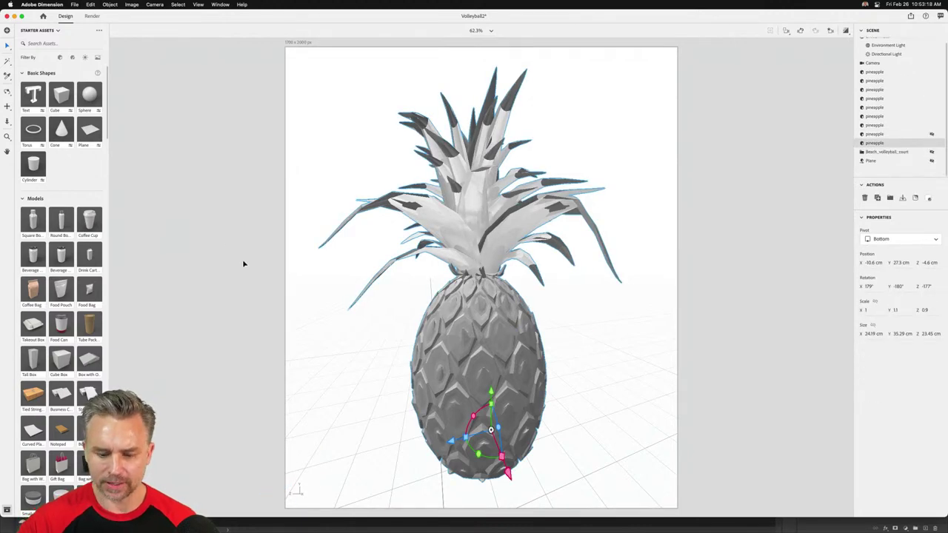
pyautogui.click(340, 130)
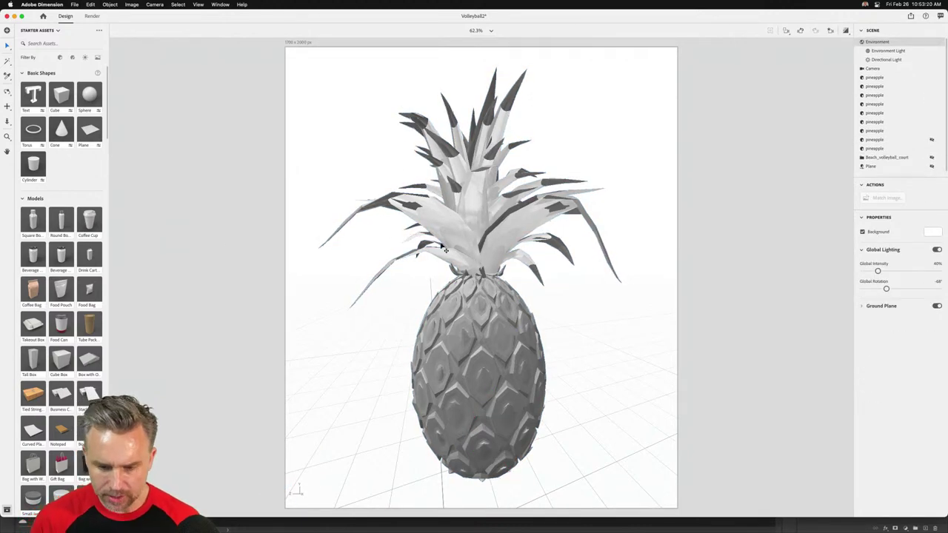
pyautogui.click(425, 220)
pyautogui.press('shift+super+i')
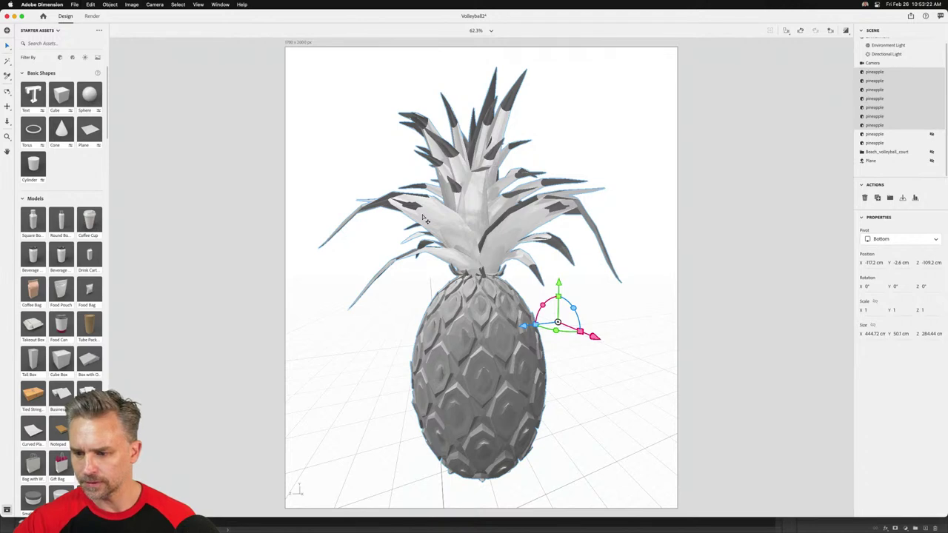
pyautogui.press('super+z')
pyautogui.press('super+z')
pyautogui.press('super+z')
pyautogui.press('super+z')
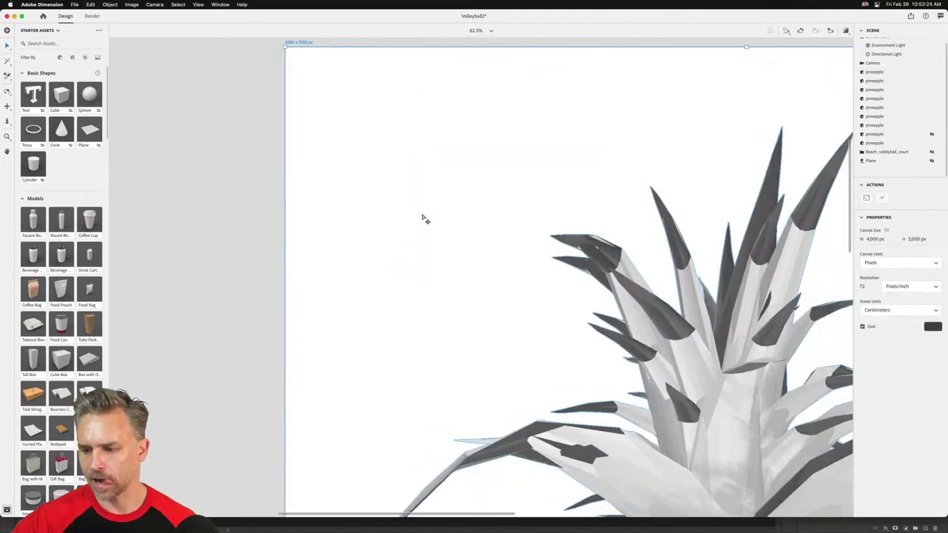
pyautogui.press('super+z')
pyautogui.press('super+z')
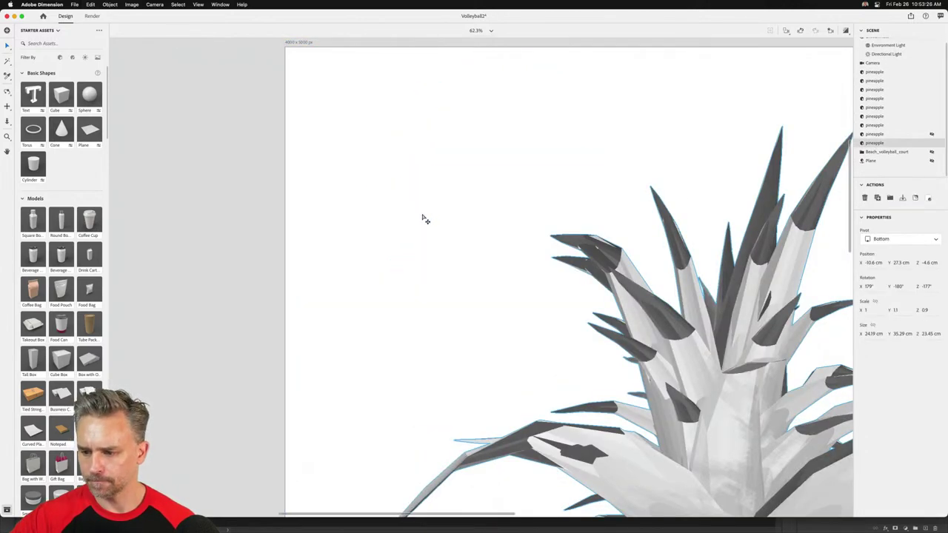
# Show the hidden pineapple and the Beach_volleyball_court group, and fit the whole canvas in view
pyautogui.click(926, 134)
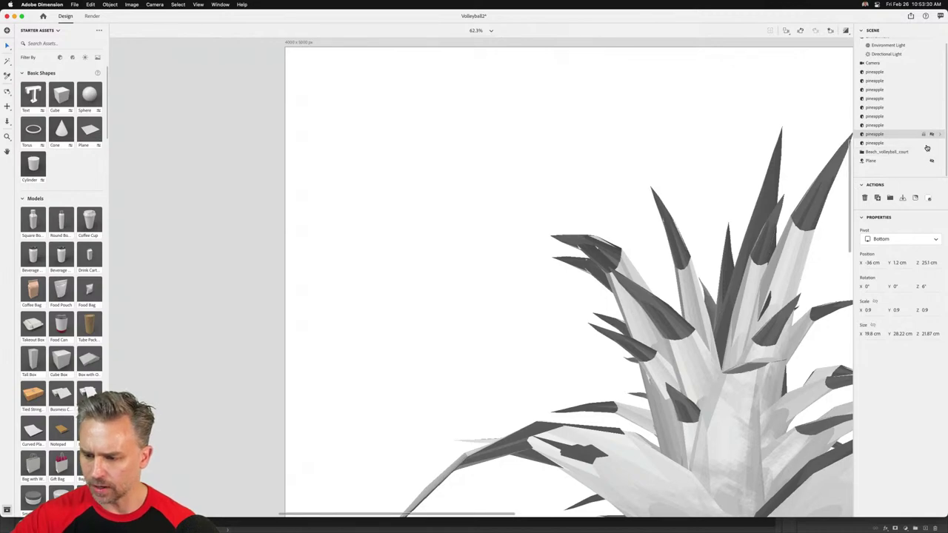
pyautogui.click(363, 166)
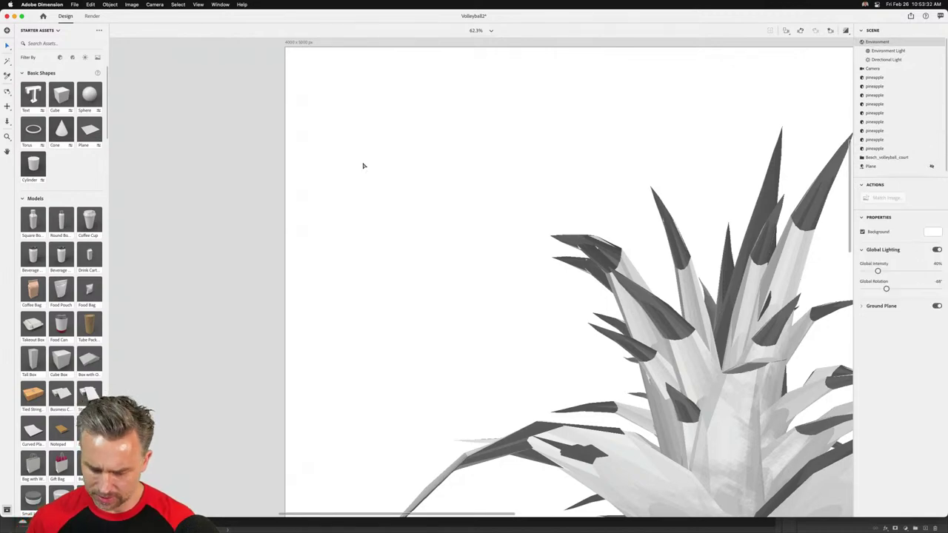
pyautogui.press('super+0')
# Pan, dolly and orbit the camera to look down on the whole volleyball court and its pineapples
pyautogui.press('2')
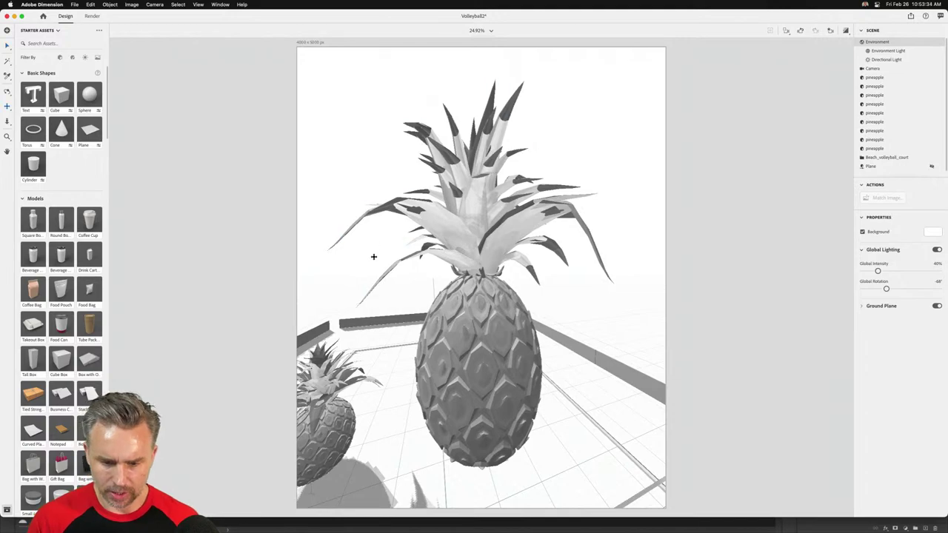
pyautogui.moveTo(375, 257); pyautogui.dragTo(449, 401)
pyautogui.press('3')
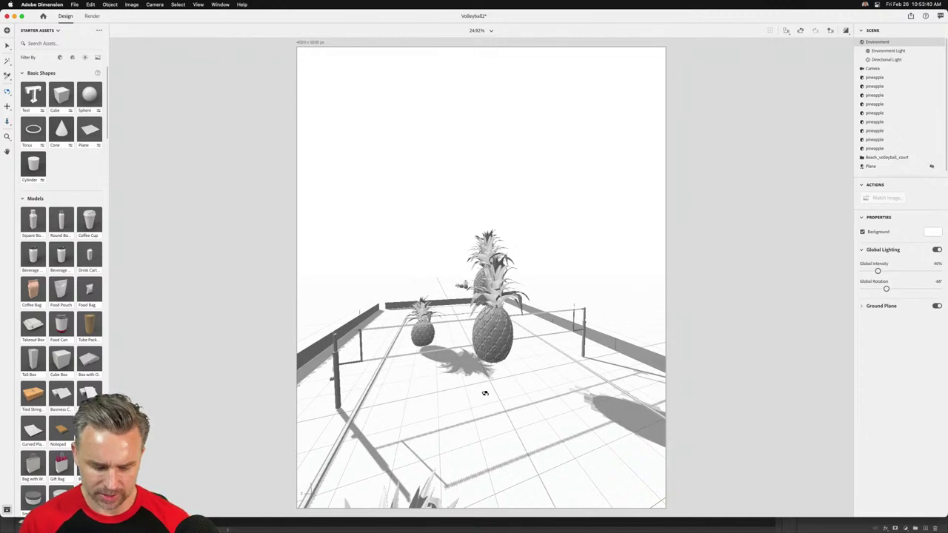
pyautogui.press('1')
pyautogui.moveTo(447, 363); pyautogui.dragTo(568, 416)
pyautogui.moveTo(485, 380); pyautogui.dragTo(483, 317)
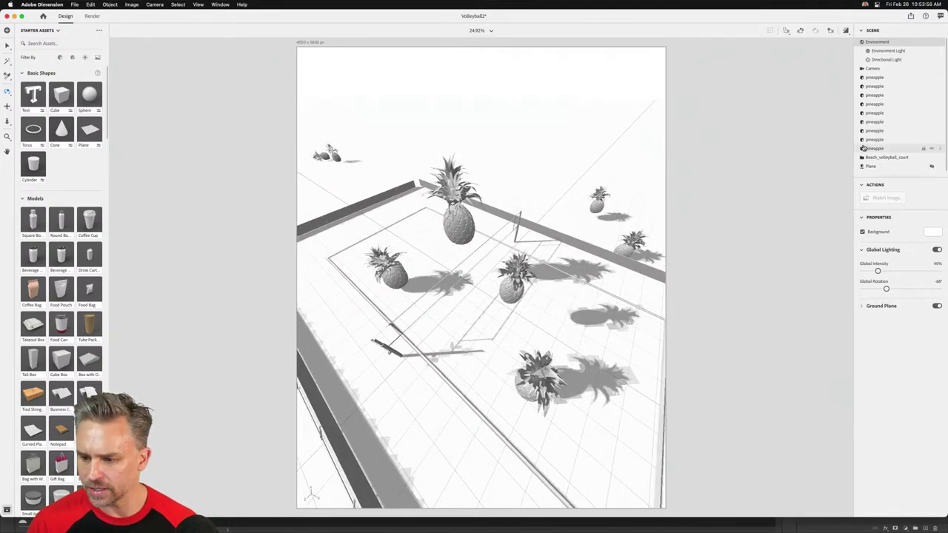
# Narrow the camera's field of view to about 33°
pyautogui.click(882, 68)
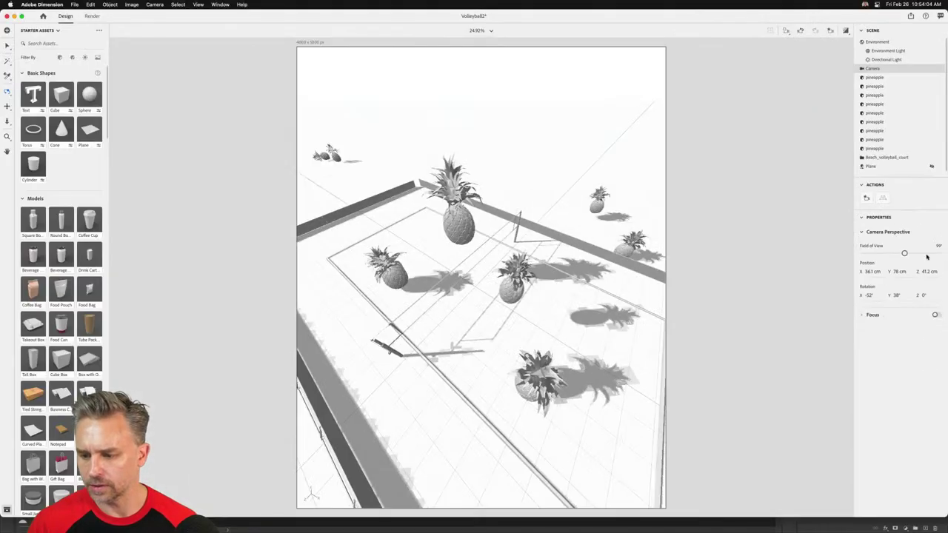
pyautogui.moveTo(905, 254); pyautogui.dragTo(879, 254)
pyautogui.moveTo(876, 254); pyautogui.dragTo(876, 254)
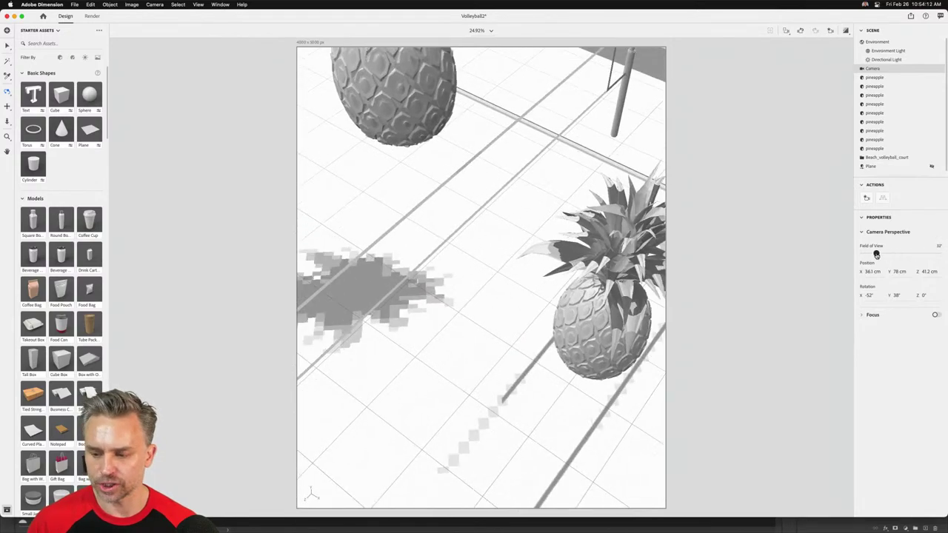
# Orbit the camera to a low angle and dolly it back until the court and pineapples fit the frame
pyautogui.moveTo(437, 241); pyautogui.dragTo(438, 173)
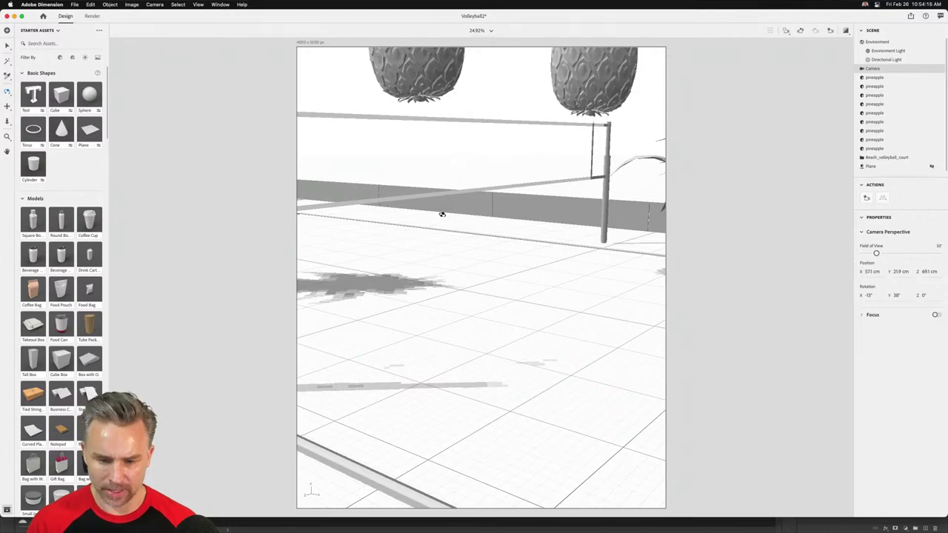
pyautogui.moveTo(443, 224); pyautogui.dragTo(451, 311)
pyautogui.moveTo(470, 277); pyautogui.dragTo(424, 300)
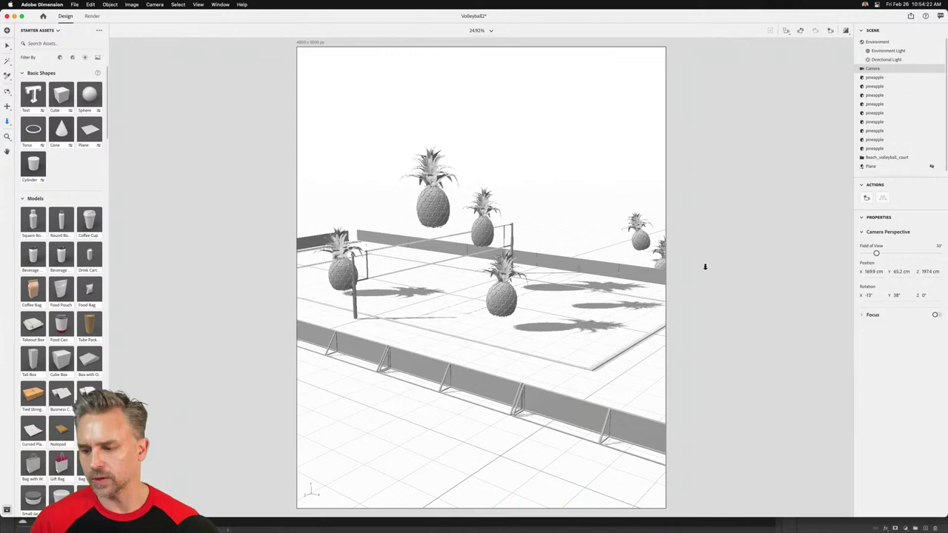
pyautogui.press('3')
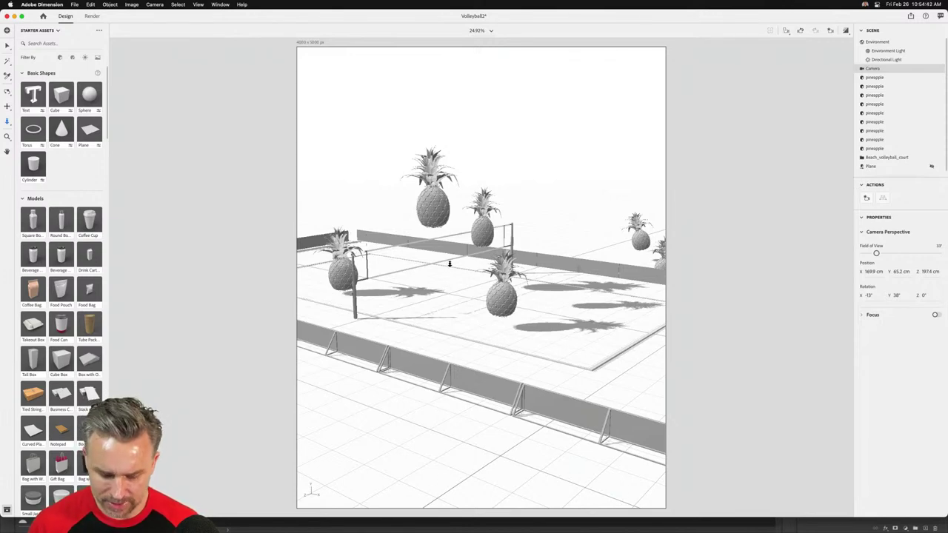
pyautogui.moveTo(449, 264); pyautogui.dragTo(472, 282)
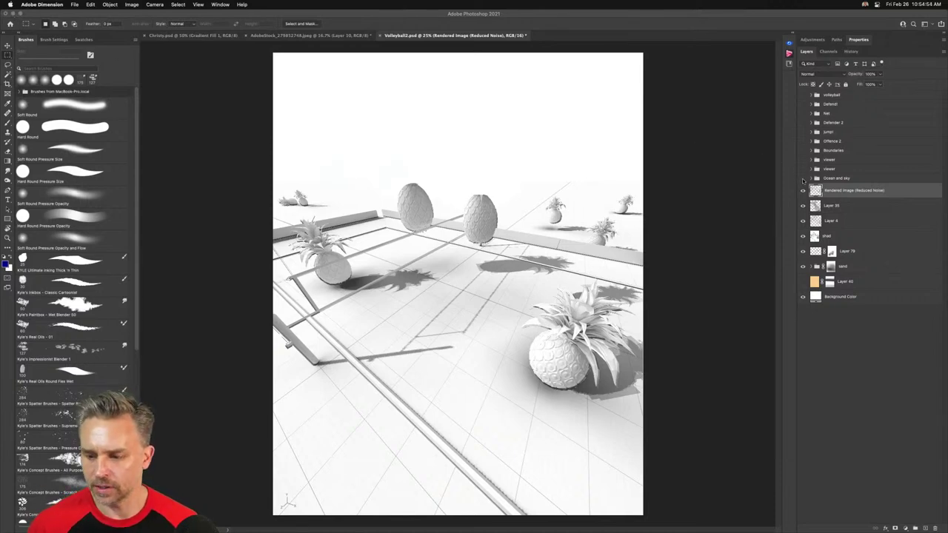
# Leave Volleyball2.psd for the desktop, and close or minimize the Finder and note windows covering it
pyautogui.click(803, 179)
pyautogui.click(803, 179)
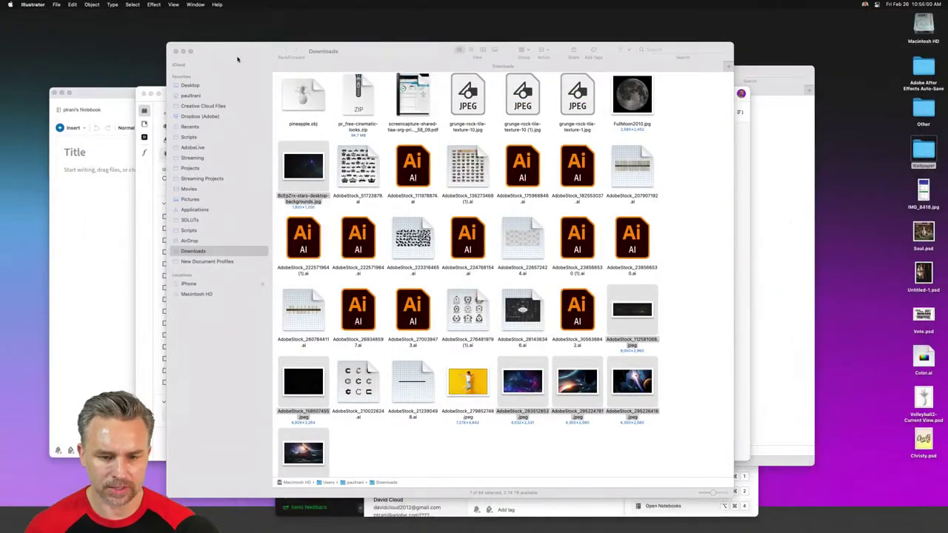
pyautogui.click(175, 51)
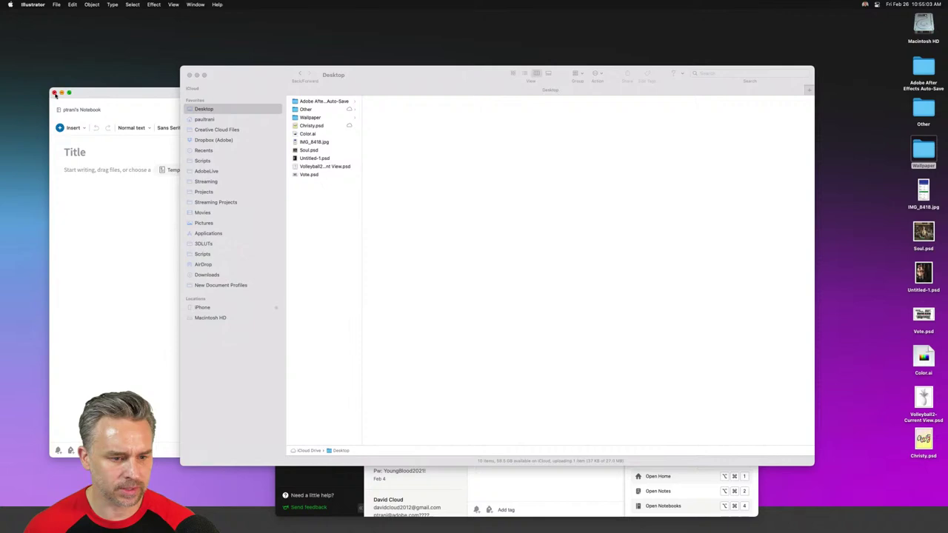
pyautogui.click(54, 93)
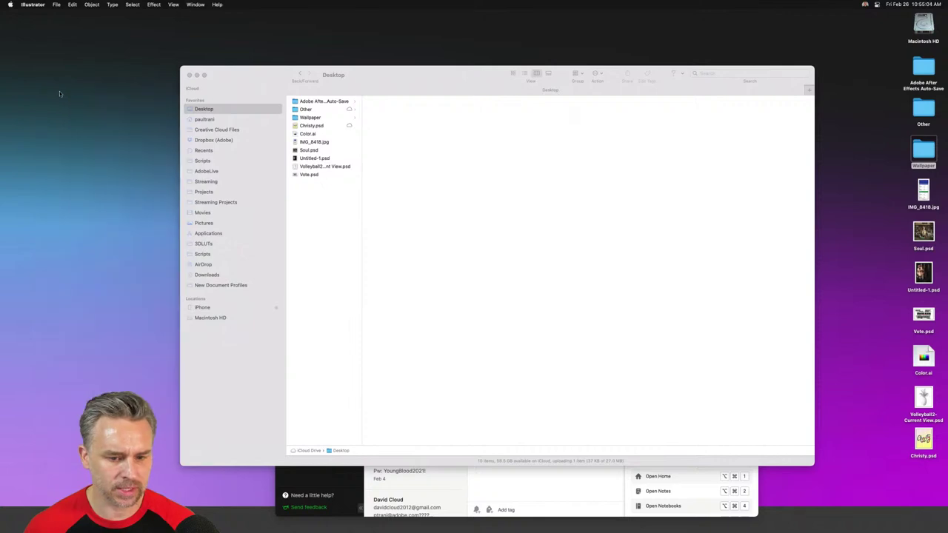
pyautogui.click(190, 75)
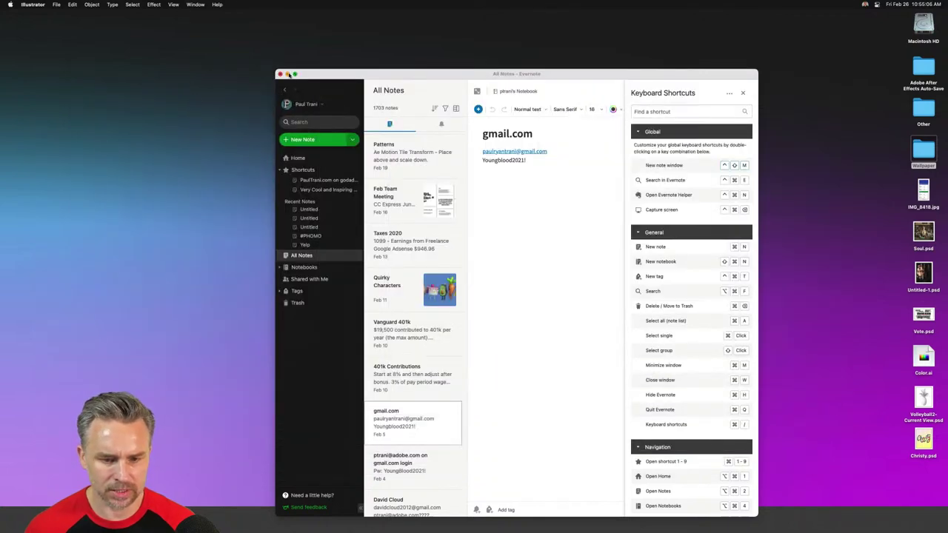
pyautogui.click(290, 77)
pyautogui.click(807, 245)
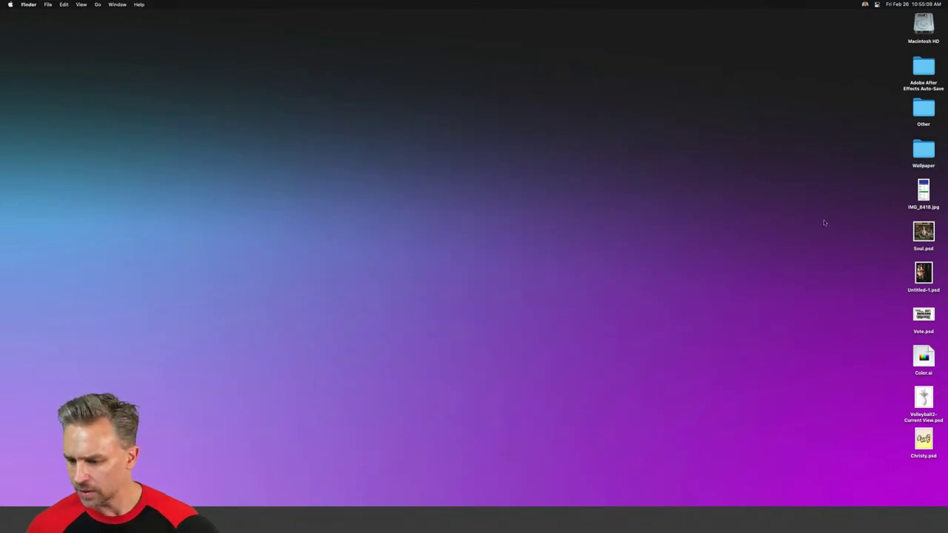
# Open Volleyball2-Current View.psd in Photoshop and make the Additional Layers group visible with its Material Selection Masks layer selected
pyautogui.doubleClick(926, 400)
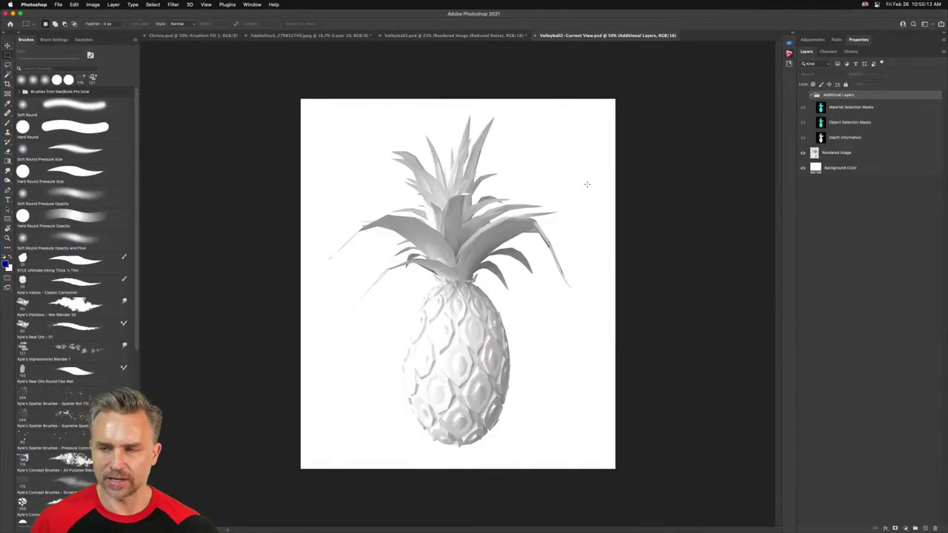
pyautogui.press('super+plus')
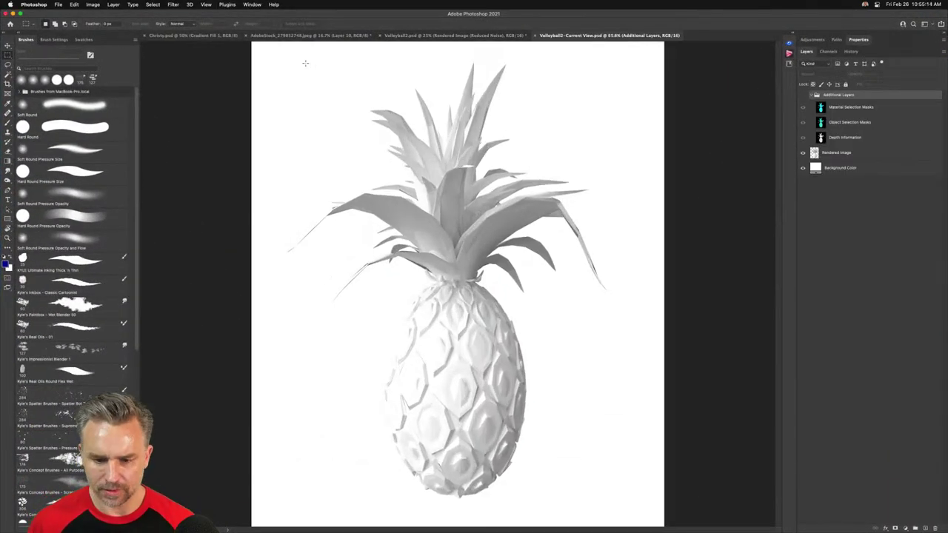
pyautogui.click(822, 153)
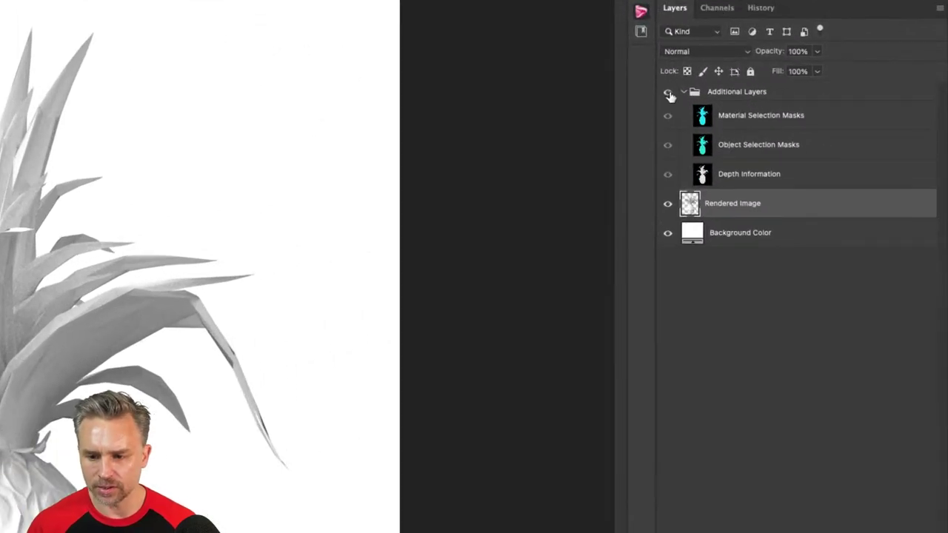
pyautogui.click(803, 95)
pyautogui.click(735, 113)
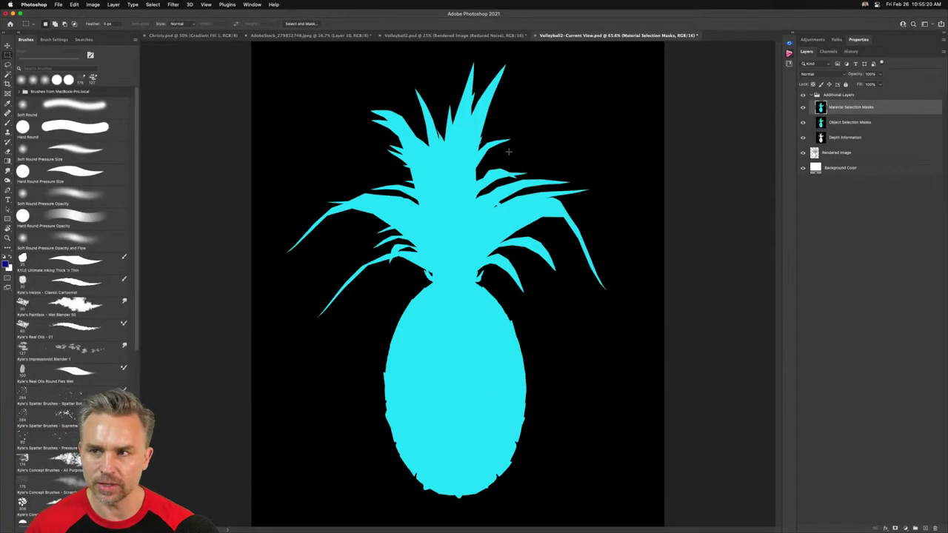
# Hide the Material Selection Masks, Object Selection Masks and Depth Information layers one by one, and collapse the Additional Layers group
pyautogui.click(803, 107)
pyautogui.click(803, 122)
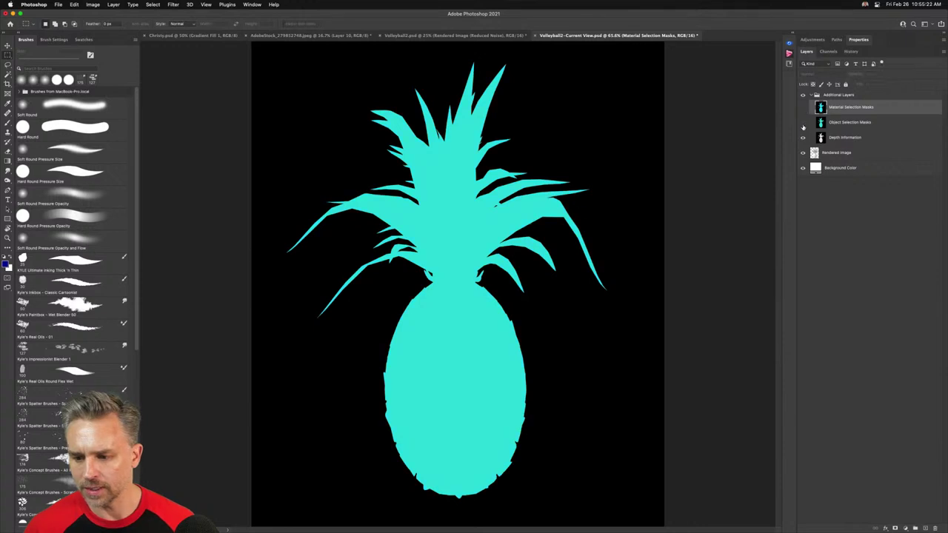
pyautogui.click(853, 138)
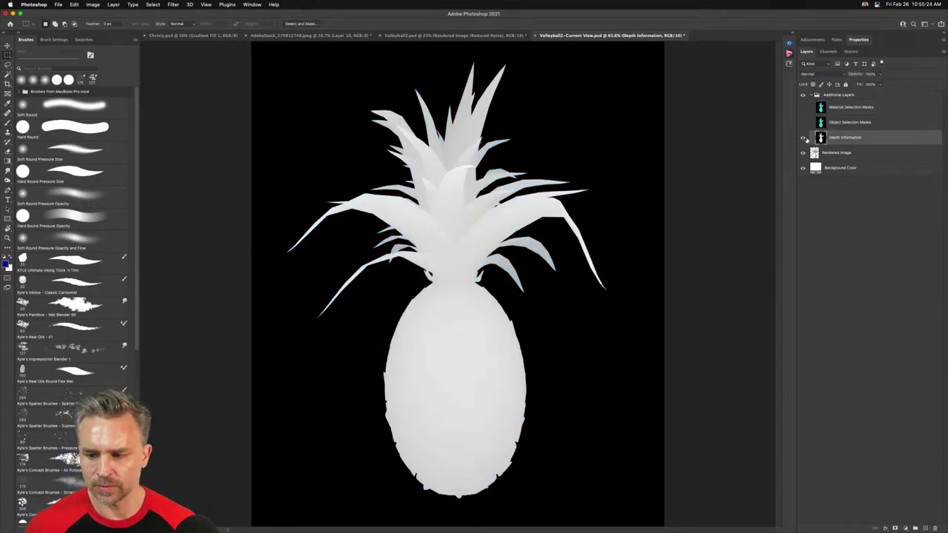
pyautogui.click(805, 139)
pyautogui.click(837, 97)
pyautogui.click(812, 95)
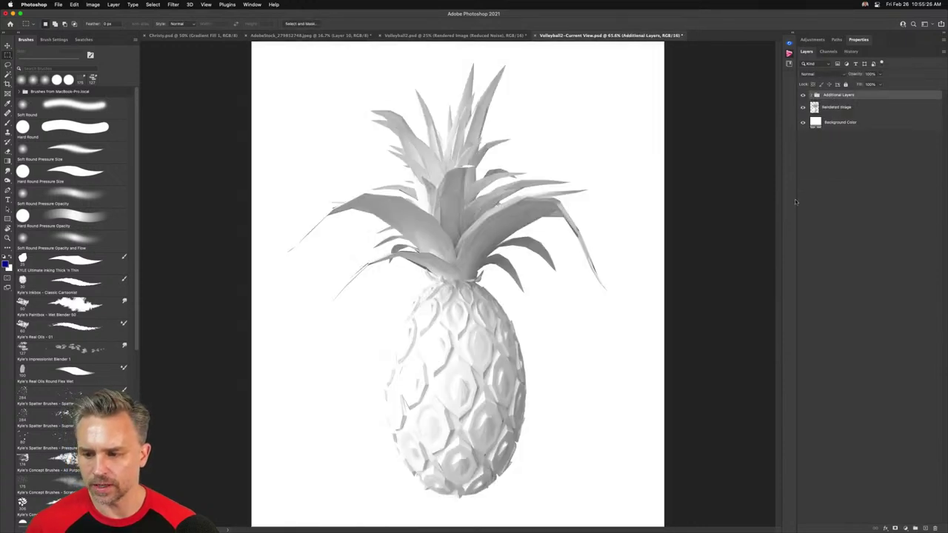
# Add a new empty layer above the Additional Layers group and activate the Brush tool
pyautogui.click(925, 529)
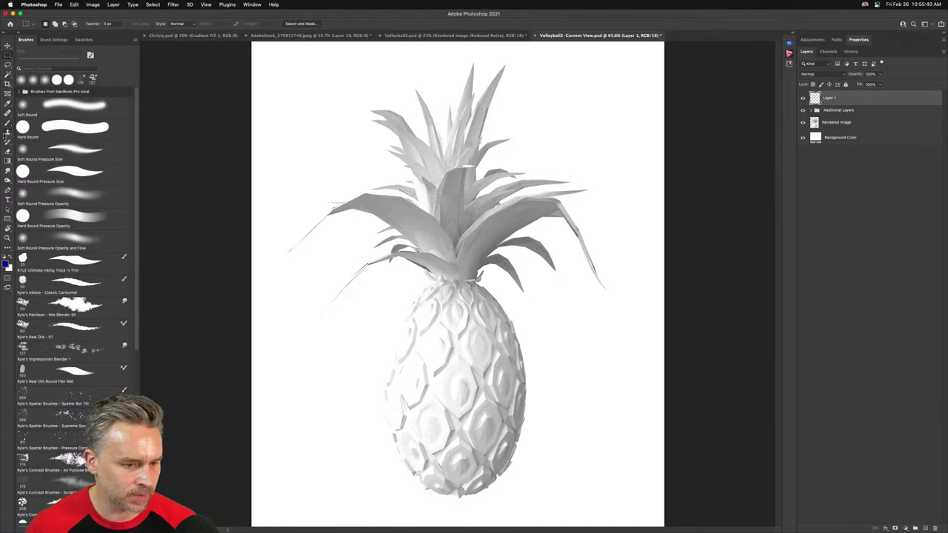
pyautogui.click(6, 123)
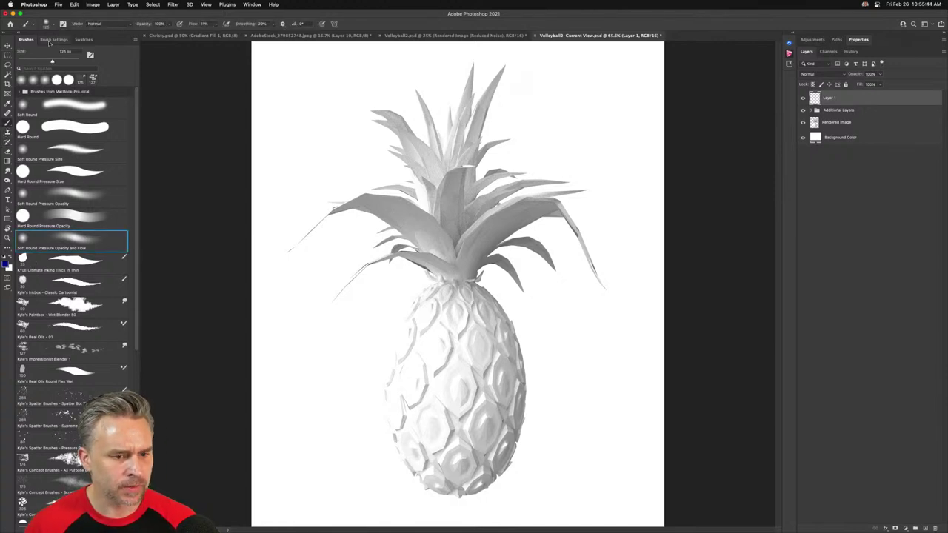
# Examine the Dry Media brush presets, and undo the stray dab left on the canvas
pyautogui.rightClick(280, 83)
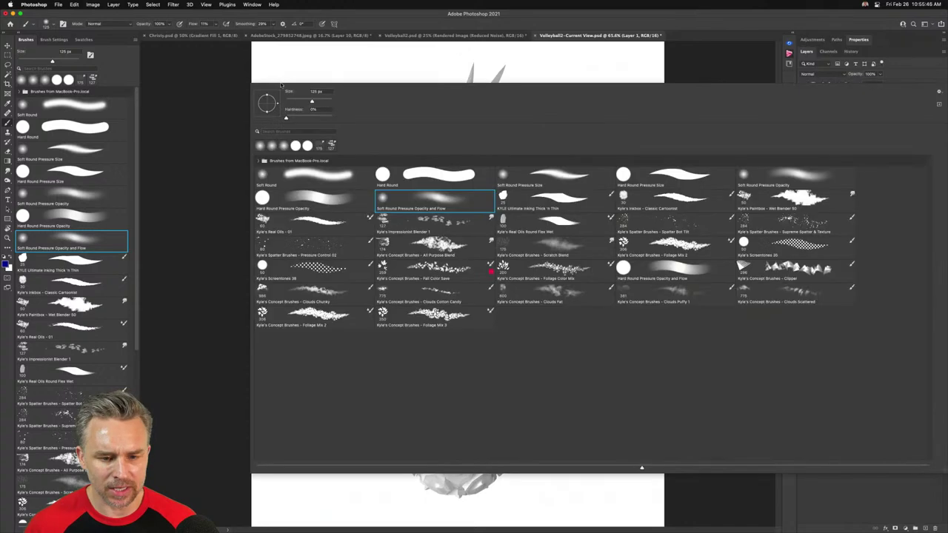
pyautogui.click(258, 161)
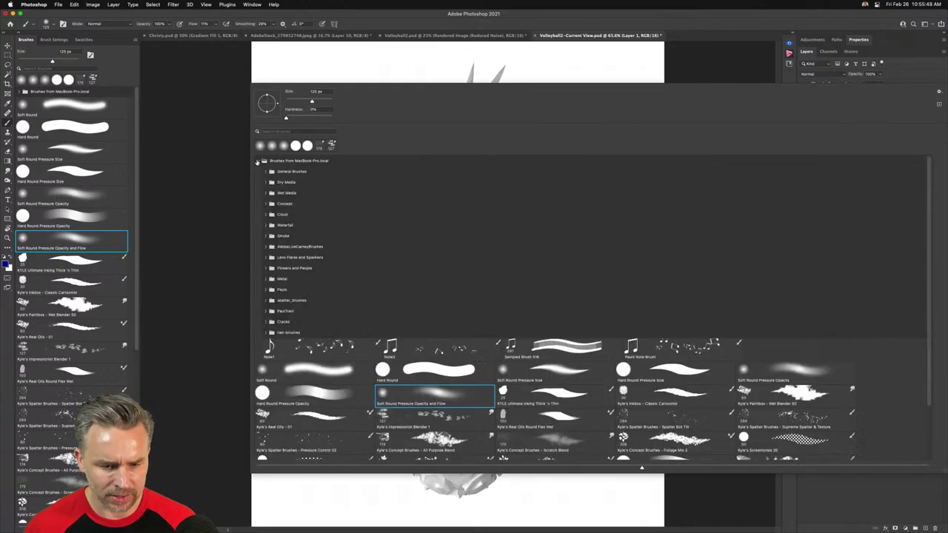
pyautogui.click(266, 183)
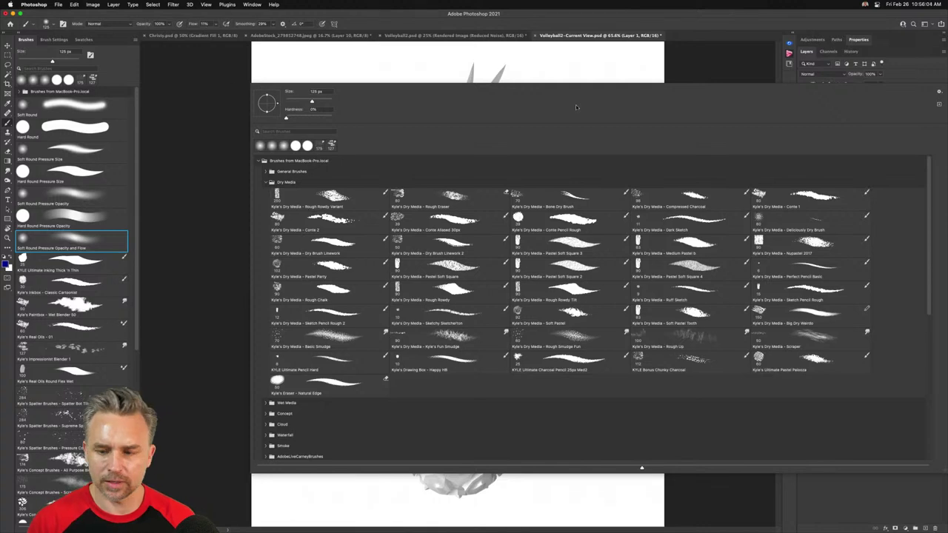
pyautogui.click(600, 73)
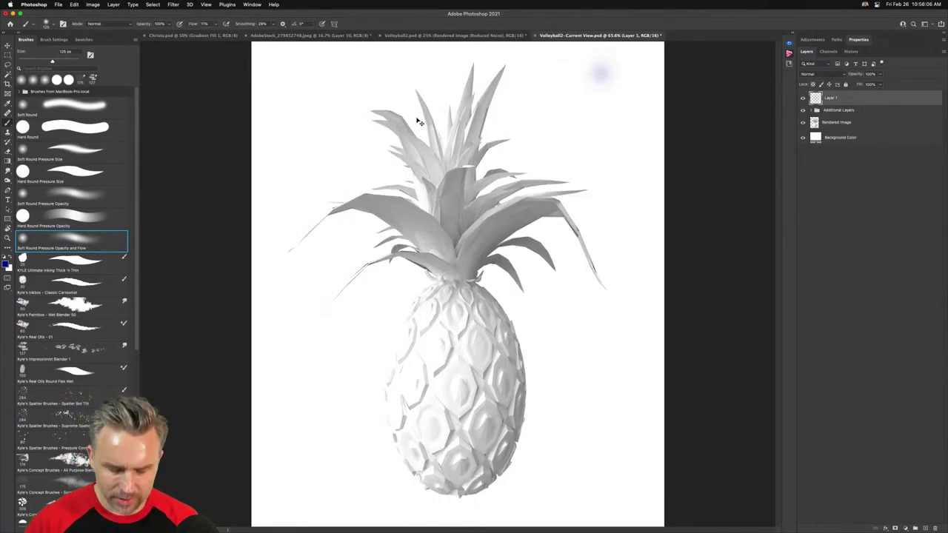
pyautogui.press('super+z')
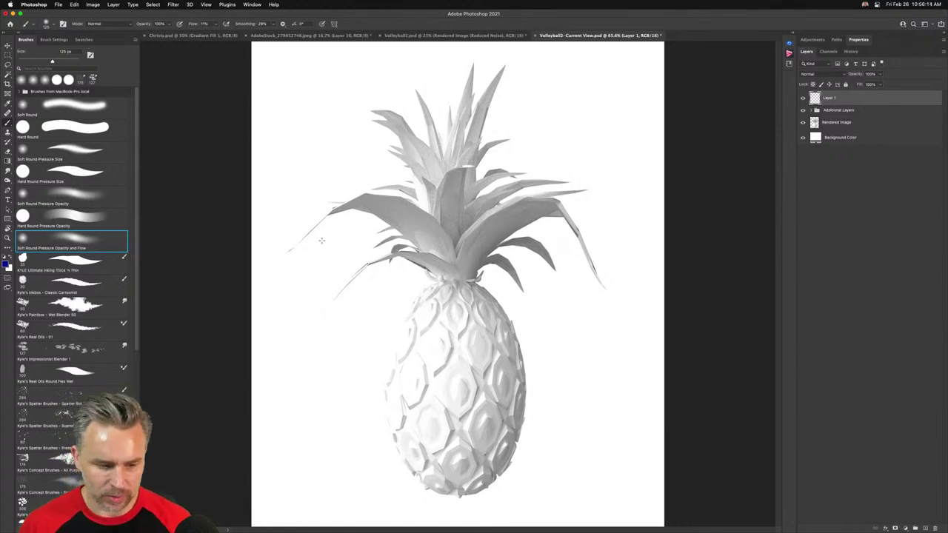
# Choose the KYLE Ultimate Inking Thick 'n Thin brush and set the foreground color to black, 000000
pyautogui.scroll(-5, 135, 362)
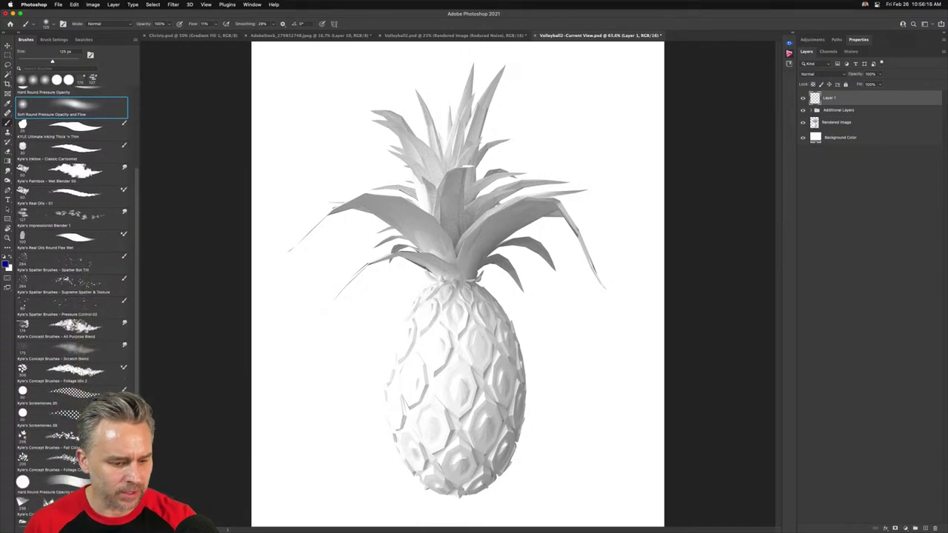
pyautogui.scroll(5, 136, 362)
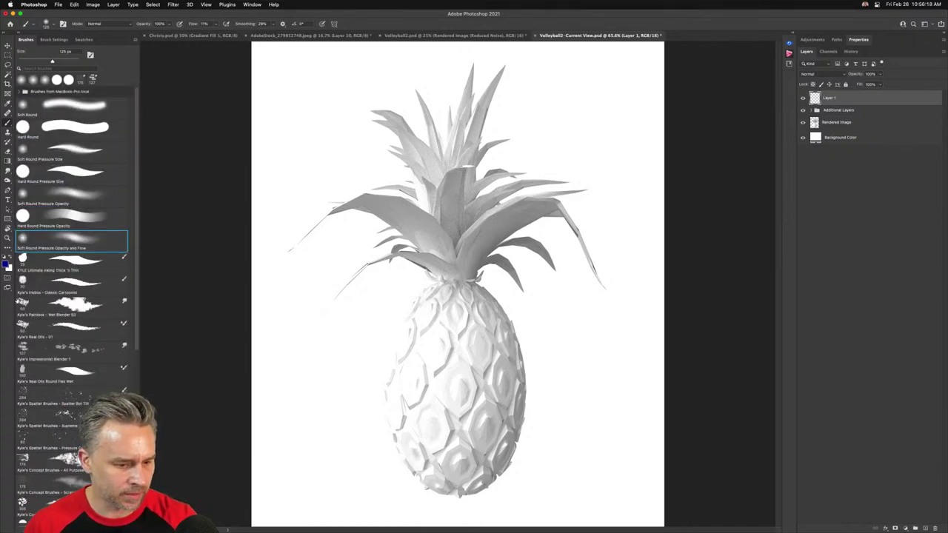
pyautogui.click(45, 262)
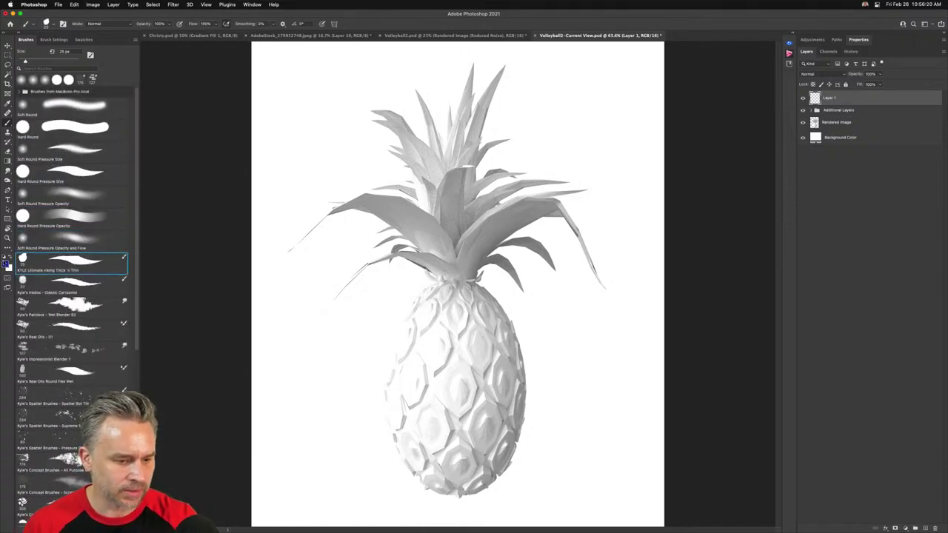
pyautogui.click(6, 263)
pyautogui.write('000000')
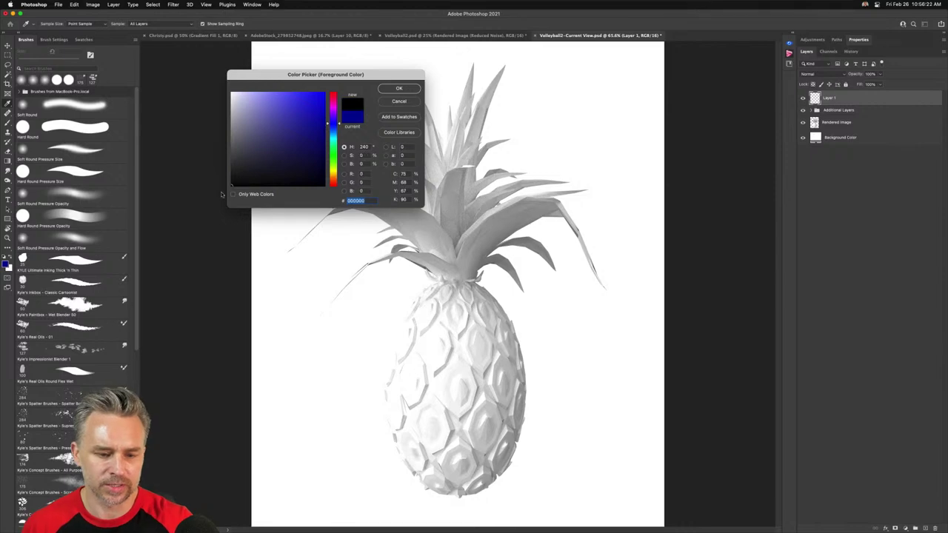
pyautogui.press('Return')
# Try the Thick 'n Thin brush with curved black strokes beside the pineapple, clearing each one
pyautogui.moveTo(351, 234)
pyautogui.mouseDown()
pyautogui.moveTo(391, 302)
pyautogui.moveTo(362, 389)
pyautogui.mouseUp()
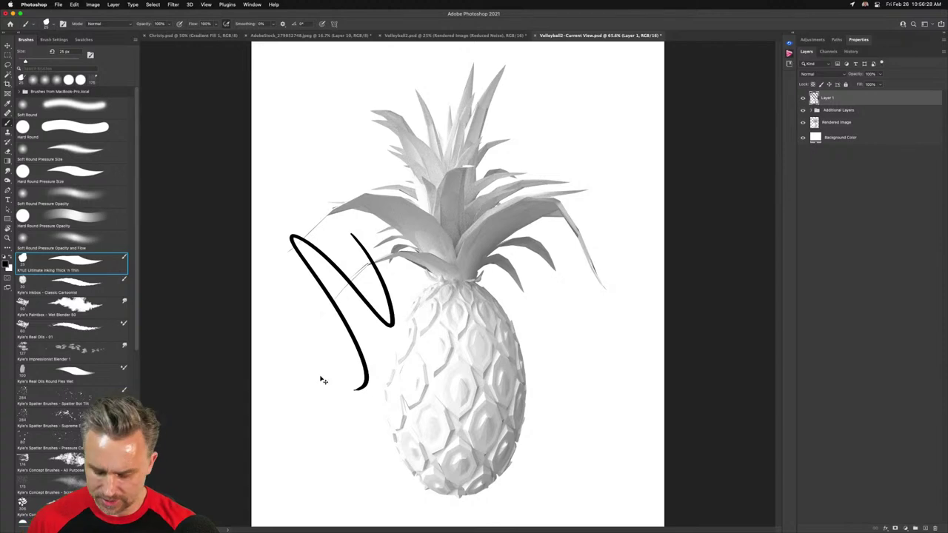
pyautogui.press('super+1')
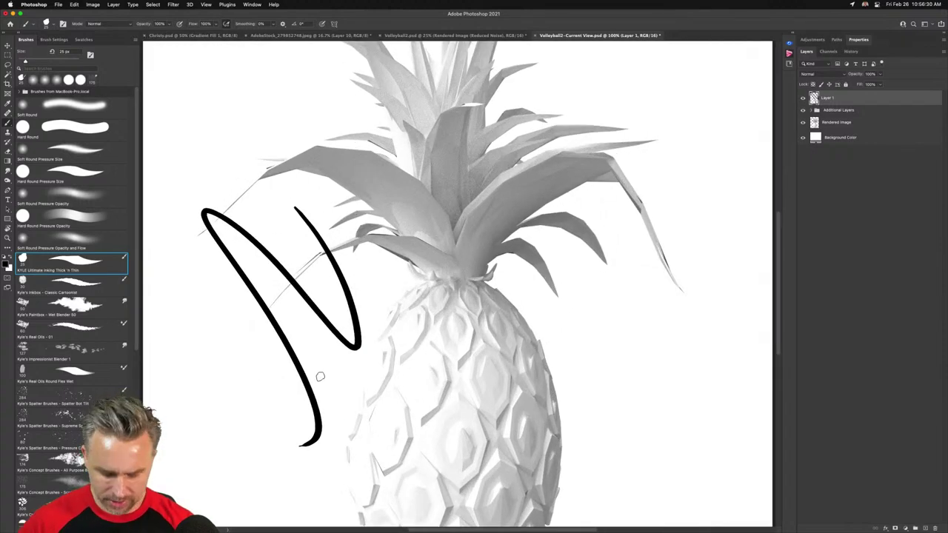
pyautogui.press('Delete')
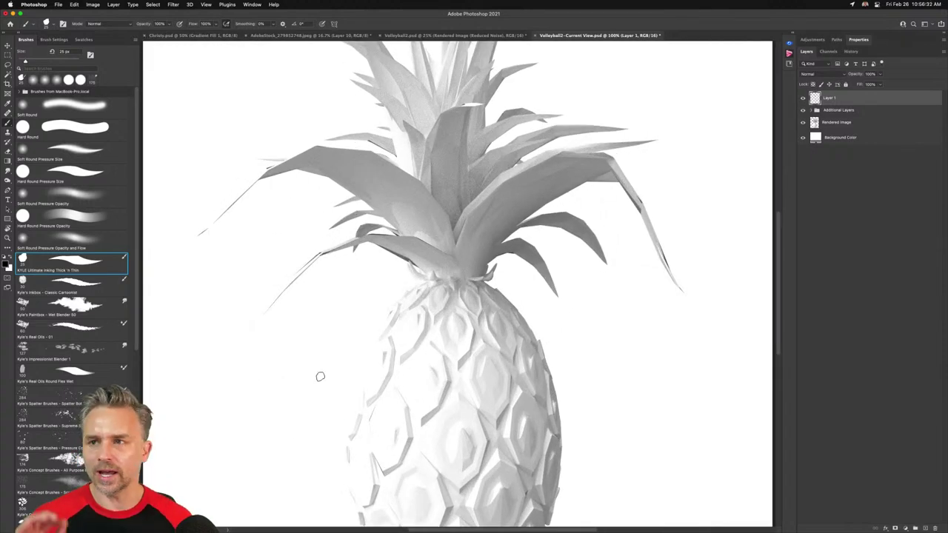
pyautogui.moveTo(358, 198)
pyautogui.mouseDown()
pyautogui.moveTo(311, 213)
pyautogui.moveTo(416, 367)
pyautogui.moveTo(363, 303)
pyautogui.mouseUp()
pyautogui.press('Delete')
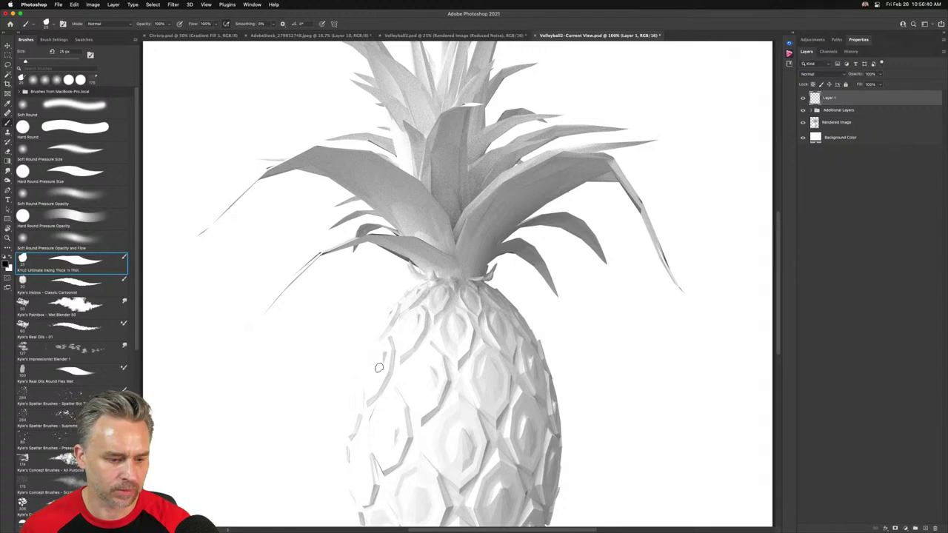
# Try the Kyle's Inkbox - Classic Cartoonist brush with two long strokes beside the pineapple, undoing each
pyautogui.click(74, 281)
pyautogui.moveTo(306, 251)
pyautogui.mouseDown()
pyautogui.moveTo(280, 320)
pyautogui.moveTo(275, 423)
pyautogui.mouseUp()
pyautogui.press('super+z')
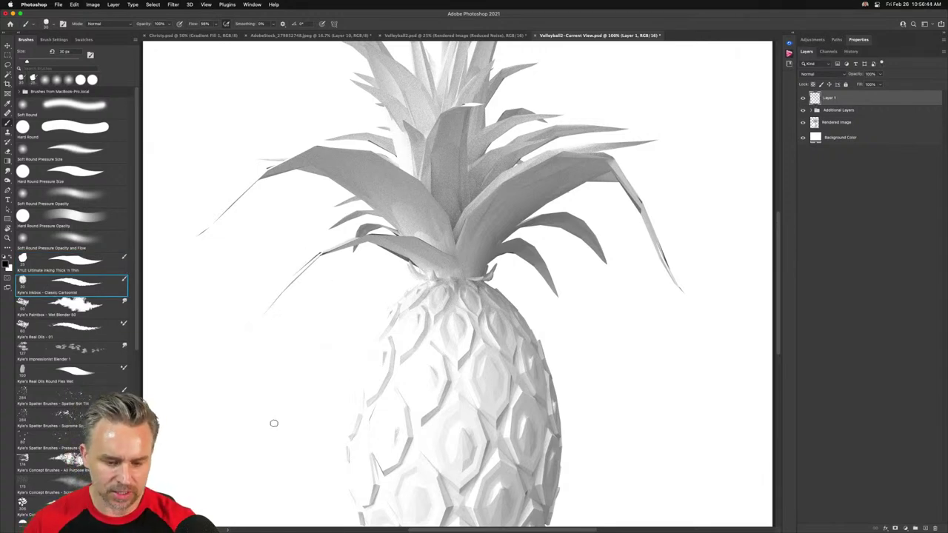
pyautogui.moveTo(282, 234)
pyautogui.mouseDown()
pyautogui.moveTo(293, 260)
pyautogui.moveTo(283, 419)
pyautogui.mouseUp()
pyautogui.press('super+z')
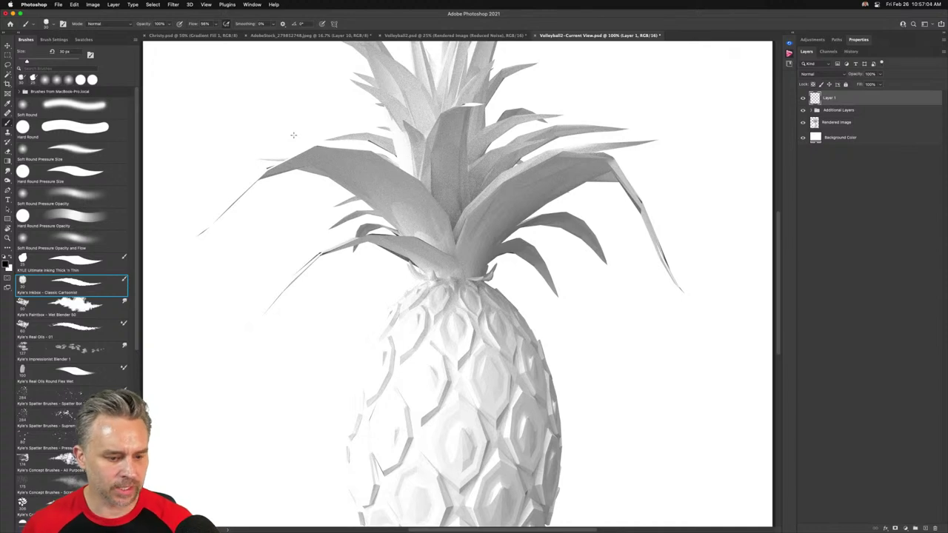
# Try the Kyle's Real Oils - 01 brush with several curved strokes over and beside the pineapple, undoing each
pyautogui.click(60, 329)
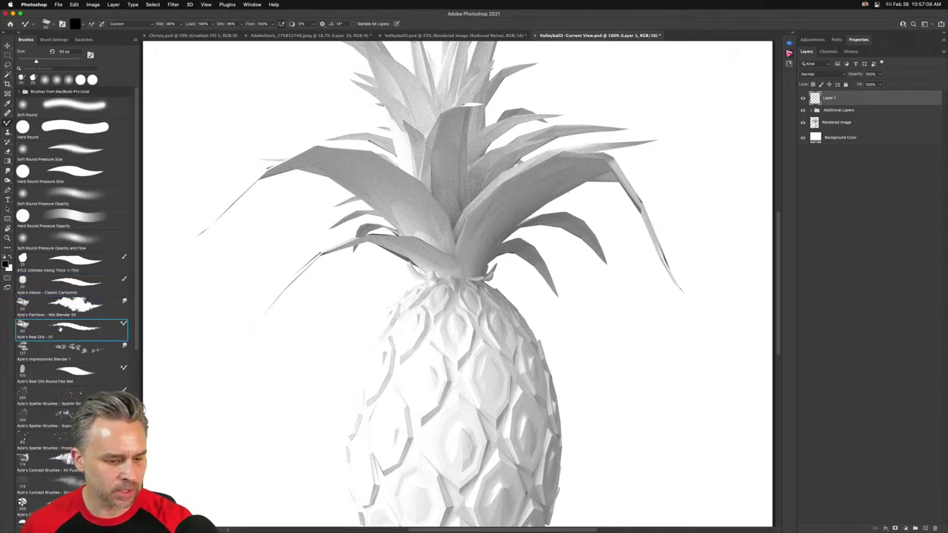
pyautogui.moveTo(359, 271); pyautogui.dragTo(385, 426)
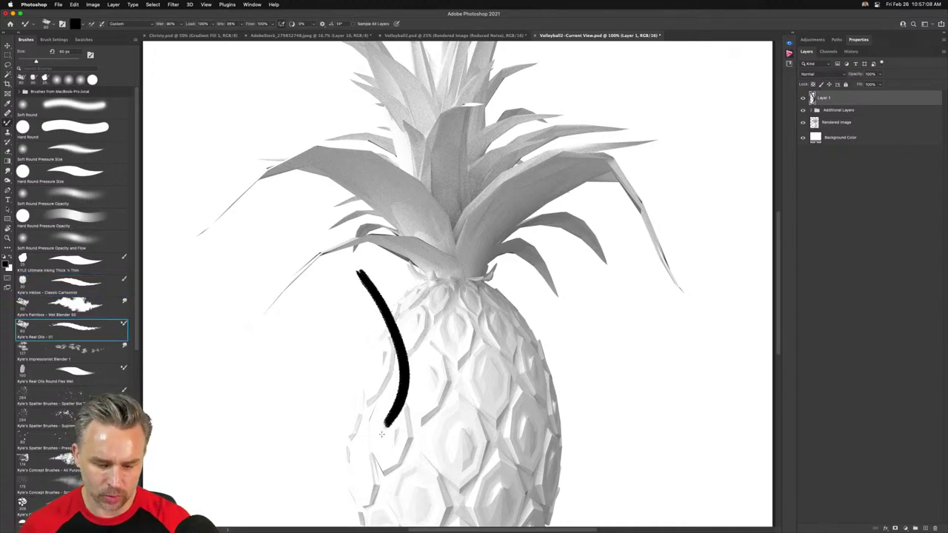
pyautogui.hotkey('ctrl', 'z')
pyautogui.moveTo(317, 283)
pyautogui.mouseDown()
pyautogui.moveTo(336, 325)
pyautogui.moveTo(366, 352)
pyautogui.moveTo(356, 446)
pyautogui.mouseUp()
pyautogui.hotkey('ctrl', 'z')
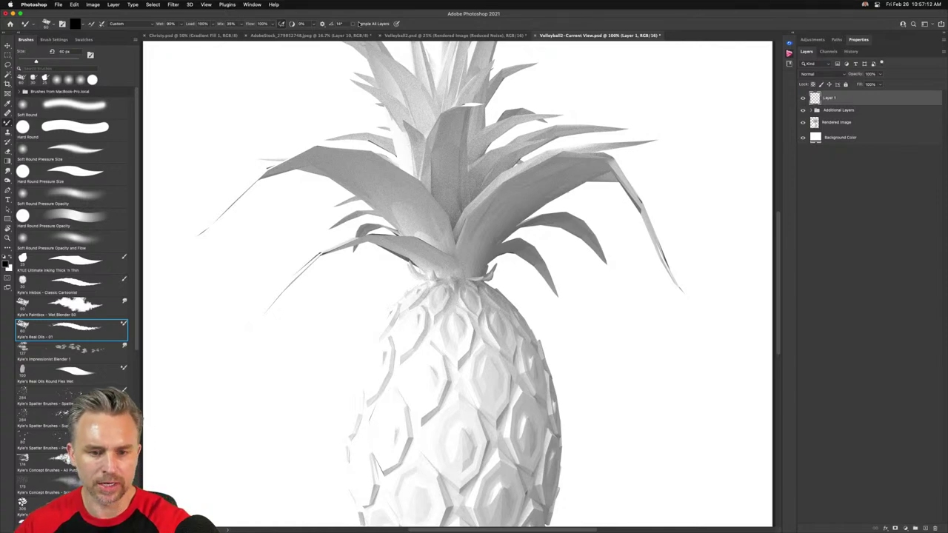
pyautogui.moveTo(430, 255)
pyautogui.mouseDown()
pyautogui.moveTo(475, 334)
pyautogui.moveTo(481, 399)
pyautogui.mouseUp()
pyautogui.hotkey('ctrl', 'z')
pyautogui.moveTo(357, 274)
pyautogui.mouseDown()
pyautogui.moveTo(391, 317)
pyautogui.moveTo(402, 455)
pyautogui.mouseUp()
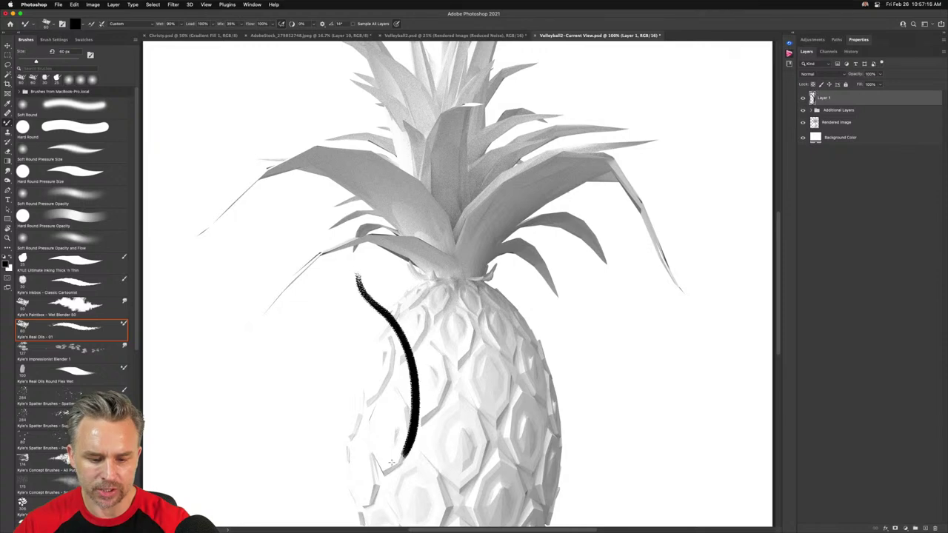
pyautogui.hotkey('ctrl', 'z')
# Reduce the Real Oils brush to 45 px and try a long S-shaped stroke beside the pineapple, undoing it
pyautogui.moveTo(315, 254)
pyautogui.mouseDown()
pyautogui.moveTo(378, 400)
pyautogui.moveTo(286, 289)
pyautogui.moveTo(278, 367)
pyautogui.mouseUp()
pyautogui.hotkey('ctrl', 'z')
pyautogui.press('[')
pyautogui.press('[')
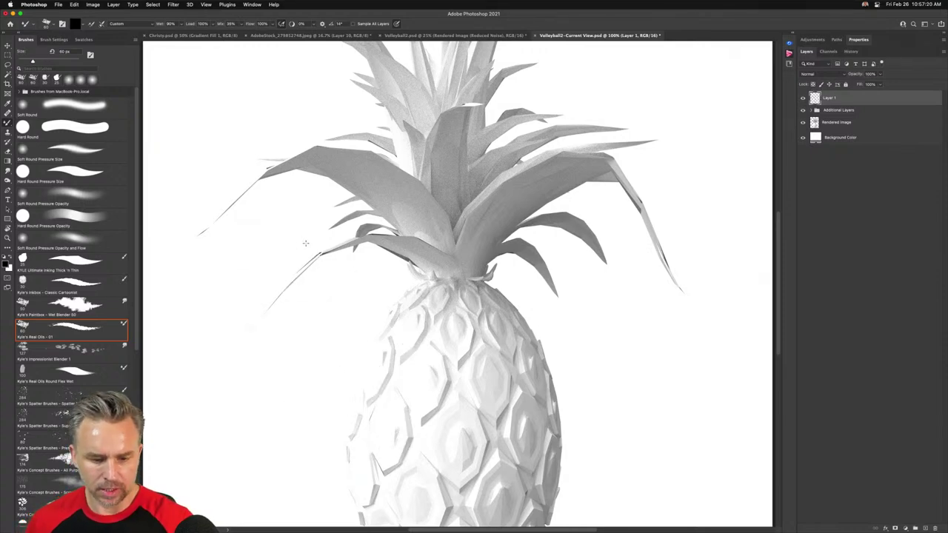
pyautogui.moveTo(305, 239)
pyautogui.mouseDown()
pyautogui.moveTo(340, 307)
pyautogui.moveTo(358, 431)
pyautogui.moveTo(289, 483)
pyautogui.mouseUp()
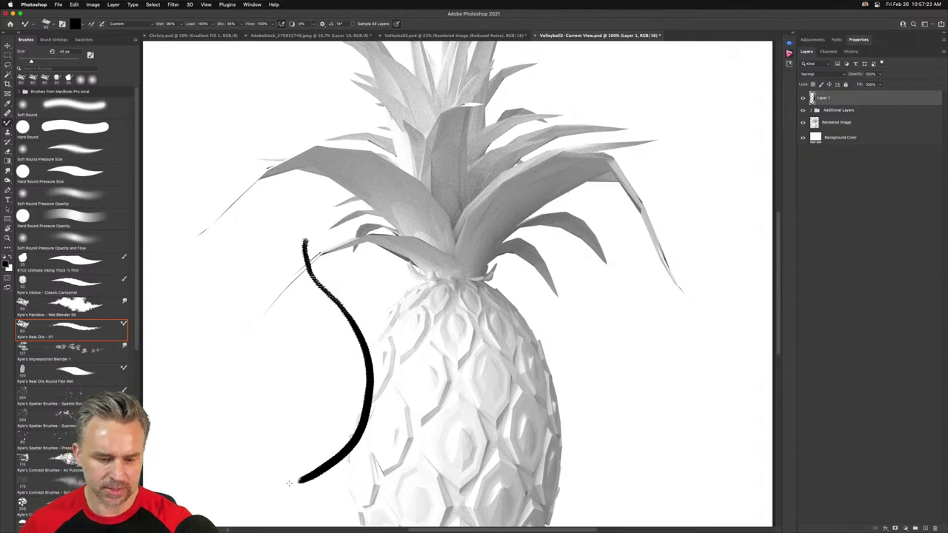
pyautogui.hotkey('ctrl', 'z')
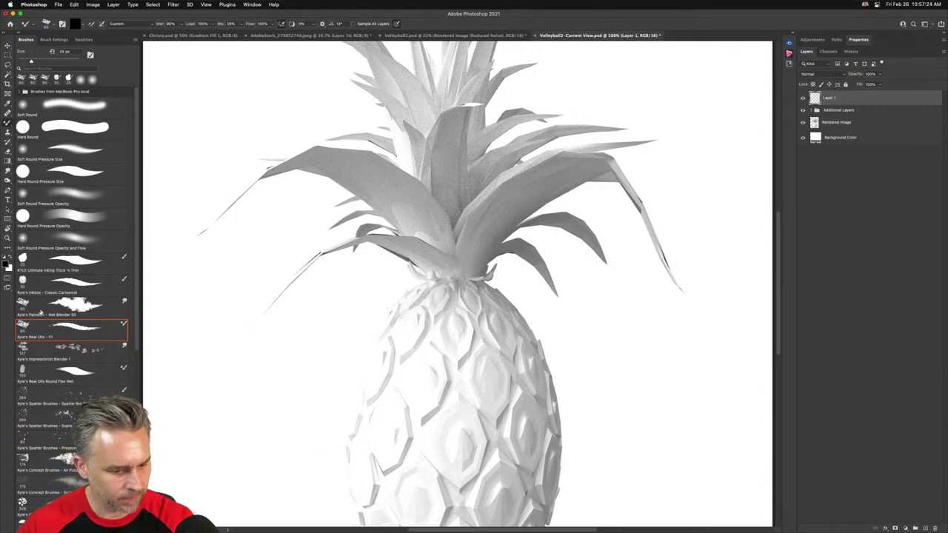
# Switch back to the Kyle's Inkbox - Classic Cartoonist brush, test it on the pineapple's shoulder, undo the stroke and reduce the size to 15 px
pyautogui.click(40, 312)
pyautogui.click(45, 290)
pyautogui.moveTo(415, 392)
pyautogui.mouseDown()
pyautogui.moveTo(387, 337)
pyautogui.moveTo(378, 269)
pyautogui.mouseUp()
pyautogui.moveTo(439, 156); pyautogui.dragTo(483, 202)
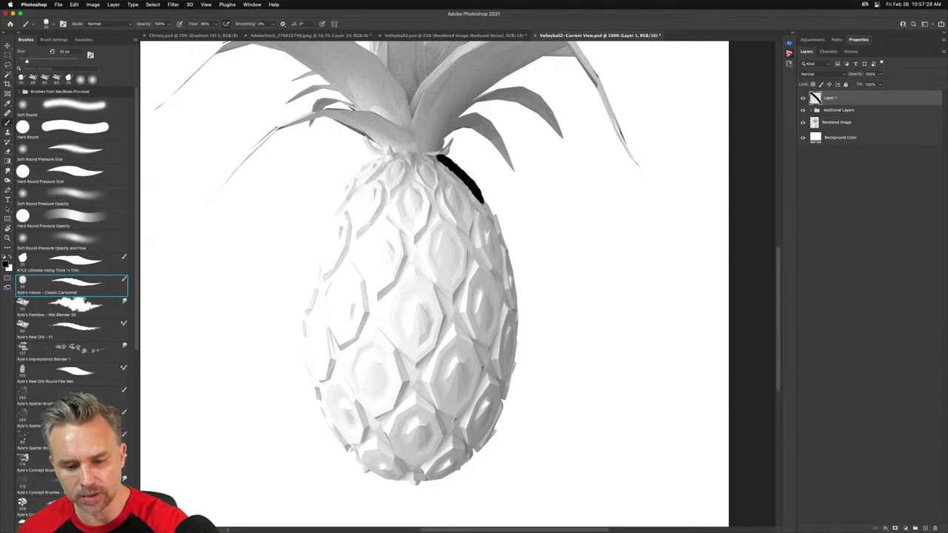
pyautogui.hotkey('ctrl', 'z')
pyautogui.press('[')
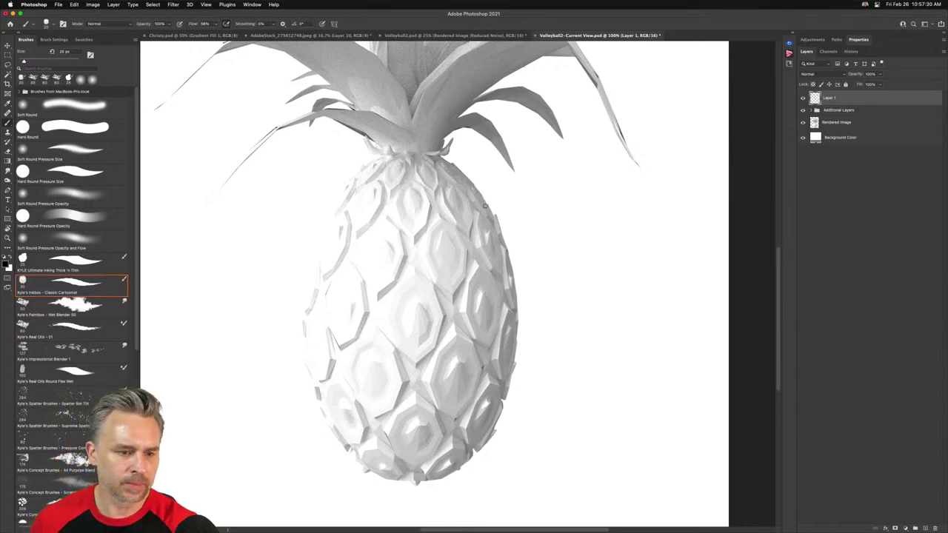
# Try to outline the pineapple's body with a zigzag edge beneath the leaves, and undo it
pyautogui.moveTo(460, 172)
pyautogui.mouseDown()
pyautogui.moveTo(494, 221)
pyautogui.moveTo(512, 281)
pyautogui.moveTo(510, 387)
pyautogui.moveTo(494, 429)
pyautogui.moveTo(465, 461)
pyautogui.moveTo(406, 478)
pyautogui.moveTo(357, 461)
pyautogui.moveTo(327, 421)
pyautogui.moveTo(304, 373)
pyautogui.moveTo(304, 314)
pyautogui.moveTo(318, 240)
pyautogui.moveTo(360, 169)
pyautogui.moveTo(387, 154)
pyautogui.moveTo(380, 170)
pyautogui.moveTo(391, 158)
pyautogui.moveTo(410, 176)
pyautogui.moveTo(418, 159)
pyautogui.moveTo(443, 160)
pyautogui.mouseUp()
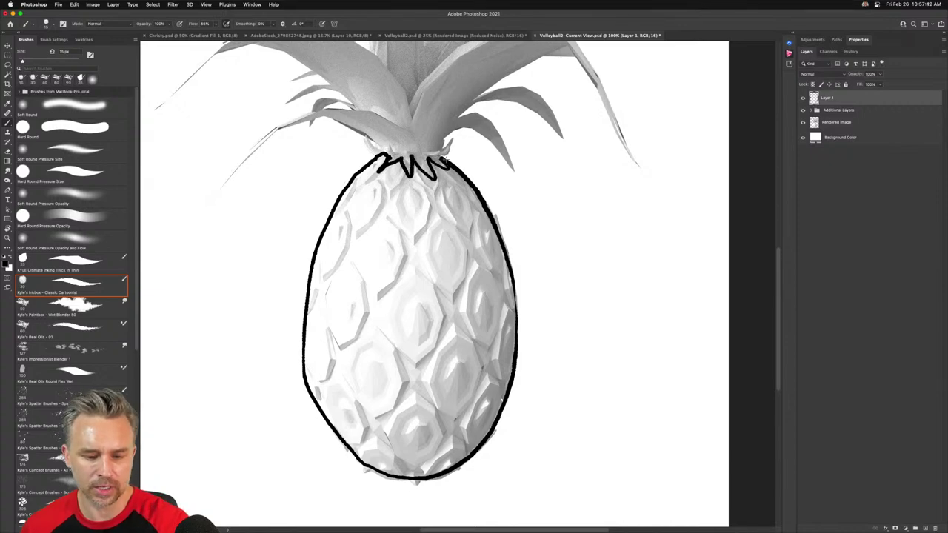
pyautogui.press('super+z')
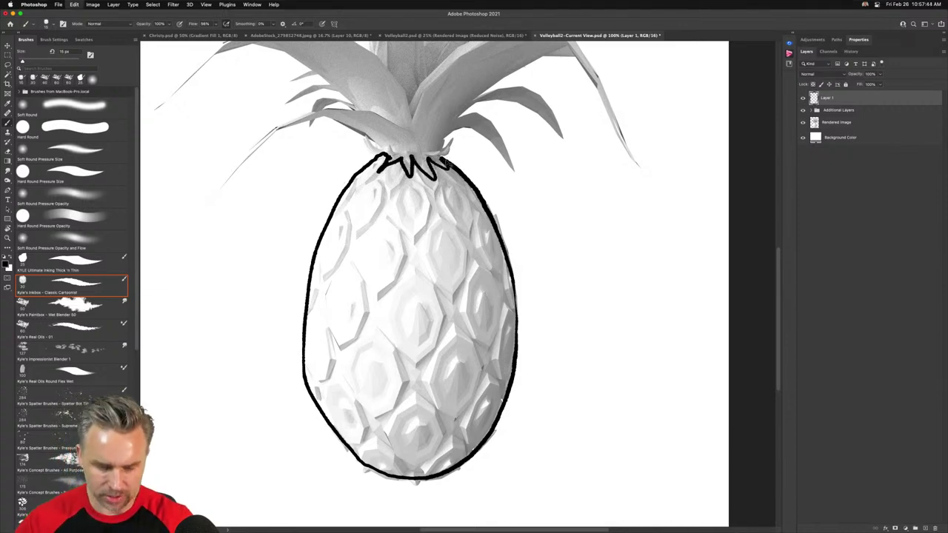
pyautogui.press('super+z')
# Outline the pineapple's body in black as one closed shape with a flat edge beneath the leaves
pyautogui.moveTo(437, 154)
pyautogui.mouseDown()
pyautogui.moveTo(494, 217)
pyautogui.moveTo(516, 267)
pyautogui.moveTo(519, 358)
pyautogui.moveTo(497, 425)
pyautogui.moveTo(463, 463)
pyautogui.moveTo(426, 479)
pyautogui.moveTo(374, 477)
pyautogui.moveTo(309, 386)
pyautogui.moveTo(306, 246)
pyautogui.moveTo(376, 151)
pyautogui.moveTo(441, 155)
pyautogui.mouseUp()
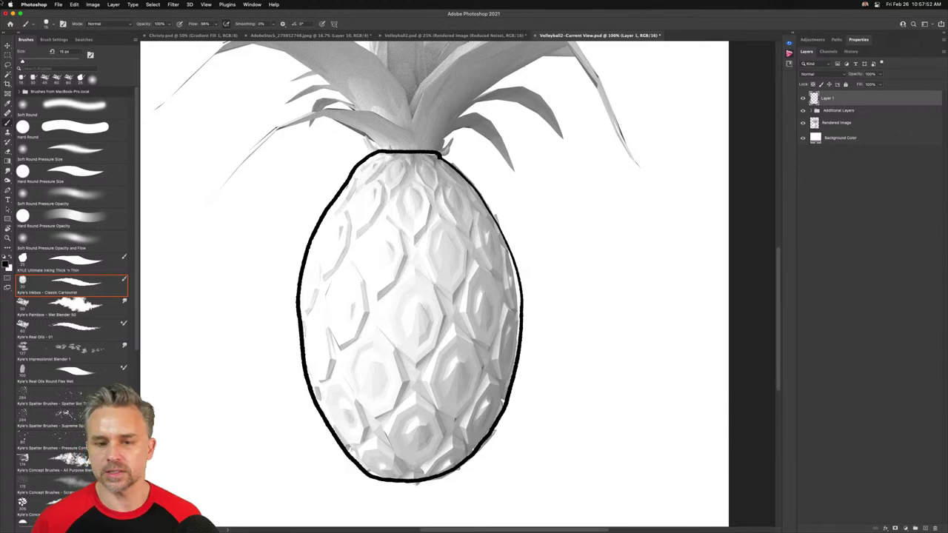
# Look at the lettering artwork in Christy.psd, and return to the Volleyball2-Current View.psd document
pyautogui.rightClick(192, 36)
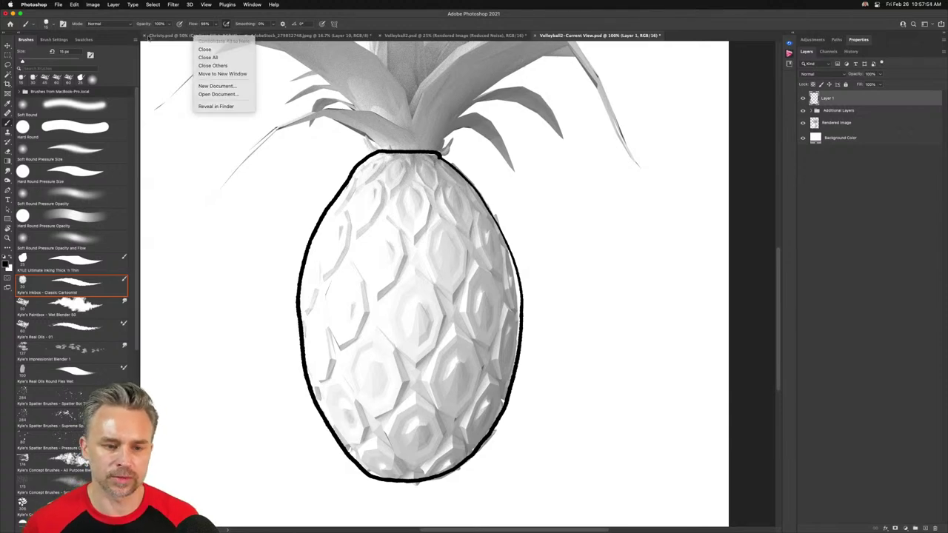
pyautogui.rightClick(148, 36)
pyautogui.press('Escape')
pyautogui.click(212, 35)
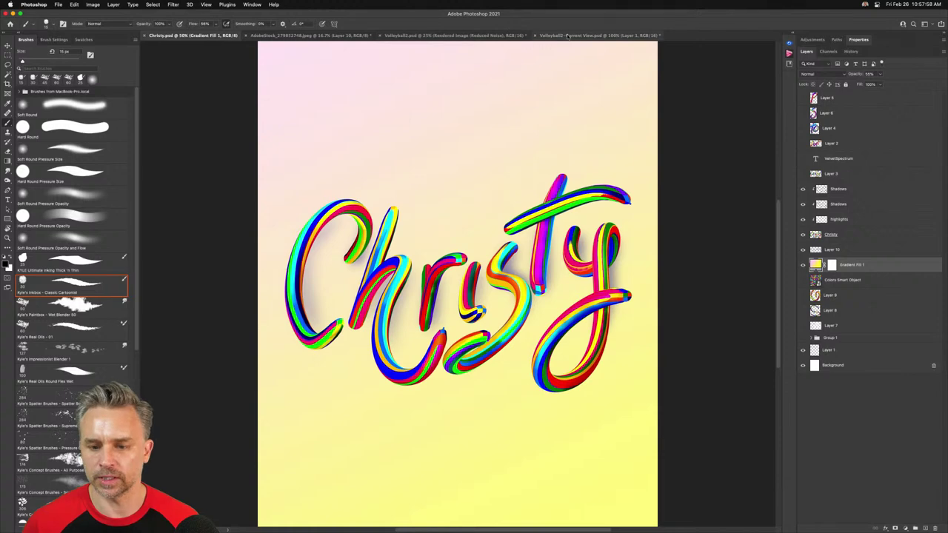
pyautogui.click(541, 36)
# Try to outline the lowest leaf on the pineapple's left side with two curved strokes, and undo them
pyautogui.scroll(3, 347, 215)
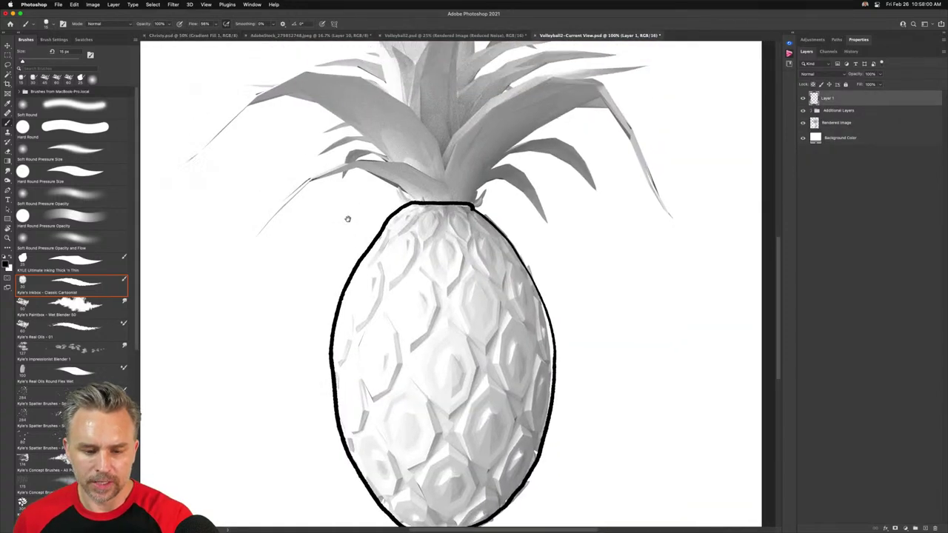
pyautogui.moveTo(400, 246)
pyautogui.mouseDown()
pyautogui.moveTo(360, 214)
pyautogui.moveTo(297, 224)
pyautogui.moveTo(199, 291)
pyautogui.mouseUp()
pyautogui.moveTo(296, 223)
pyautogui.mouseDown()
pyautogui.moveTo(342, 204)
pyautogui.moveTo(385, 207)
pyautogui.moveTo(433, 245)
pyautogui.mouseUp()
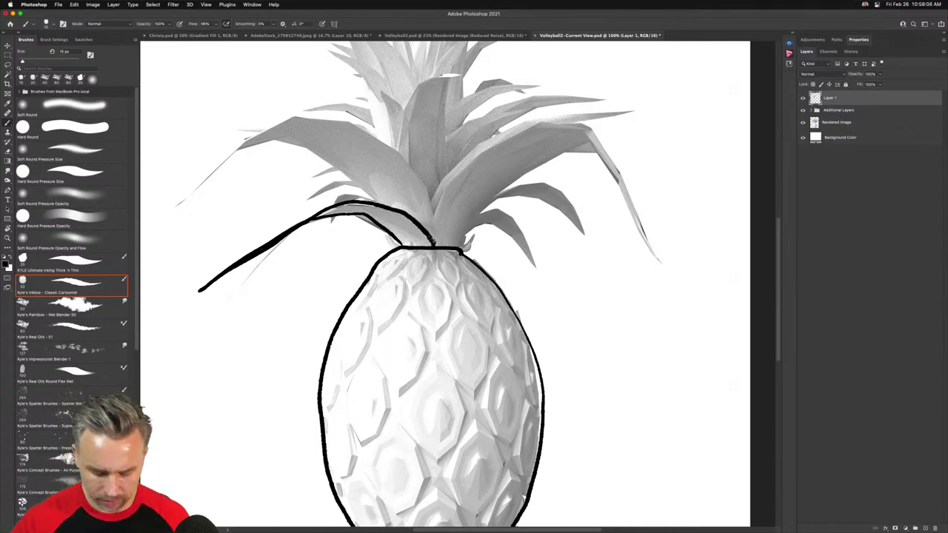
pyautogui.press('super+z')
pyautogui.press('super+z')
pyautogui.rightClick(412, 249)
pyautogui.click(404, 187)
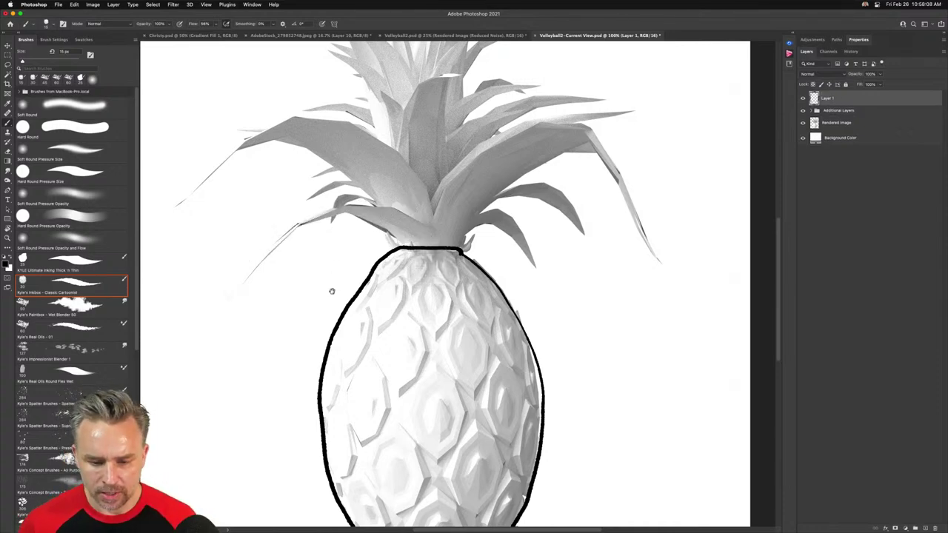
pyautogui.moveTo(328, 386); pyautogui.dragTo(333, 294)
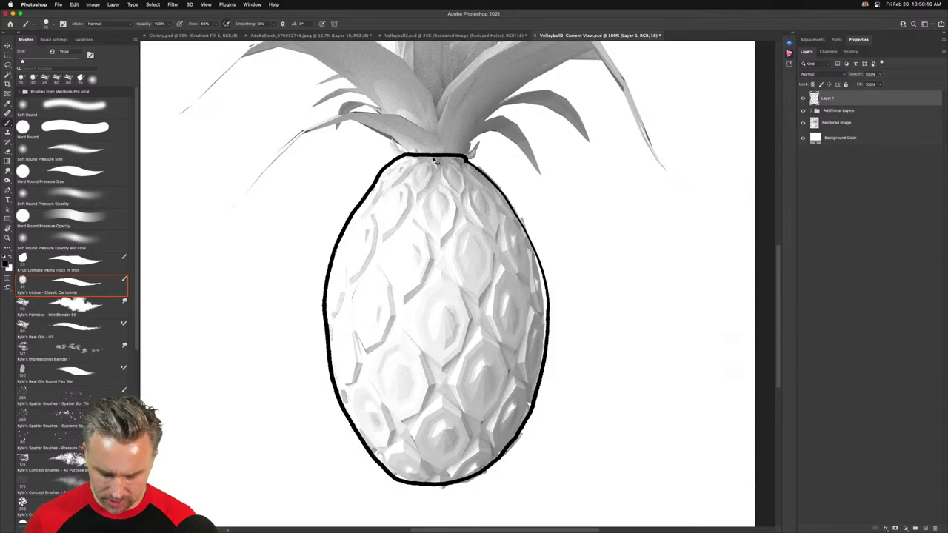
# Add a new layer above the body outline and ink the large folded leaves on both sides and the lowest left leaf in black
pyautogui.press('super+plus')
pyautogui.press('super+minus')
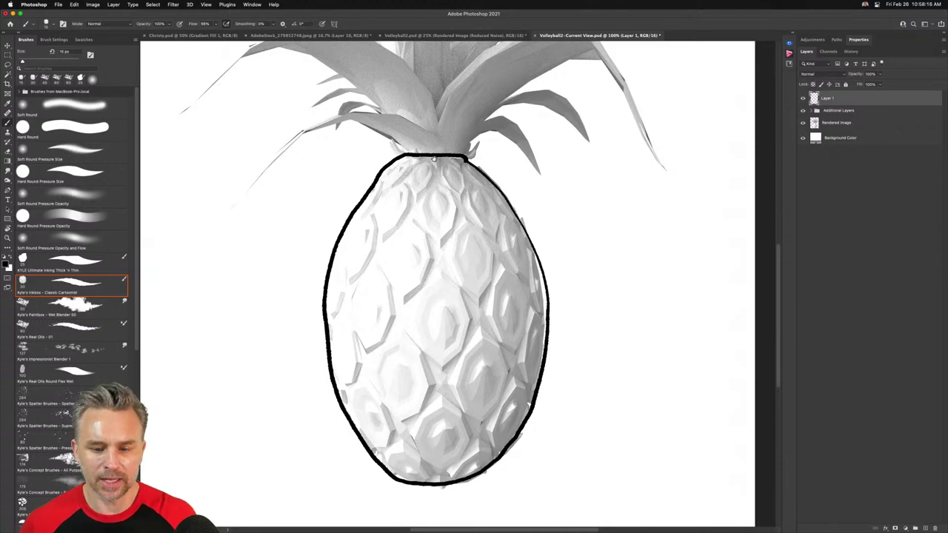
pyautogui.moveTo(424, 192)
pyautogui.mouseDown()
pyautogui.moveTo(409, 243)
pyautogui.moveTo(414, 267)
pyautogui.mouseUp()
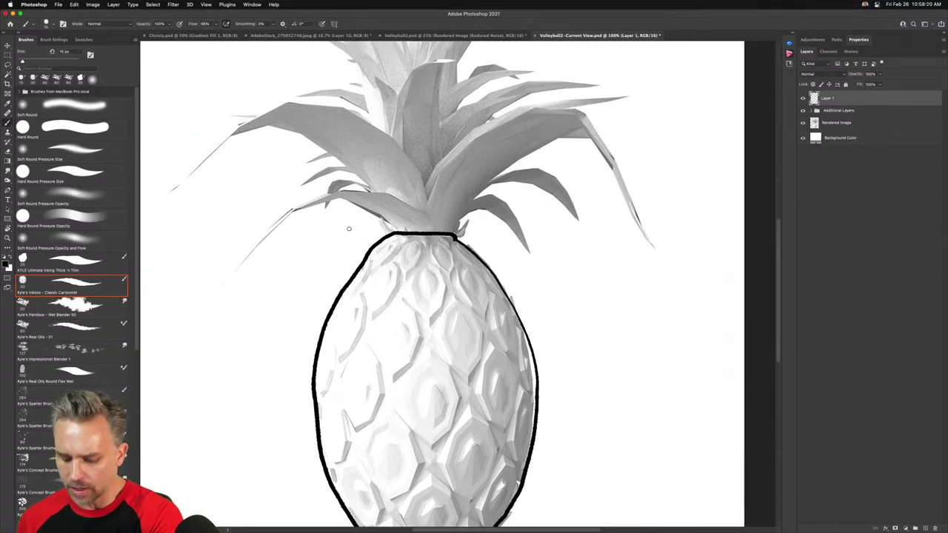
pyautogui.press('super+shift+n')
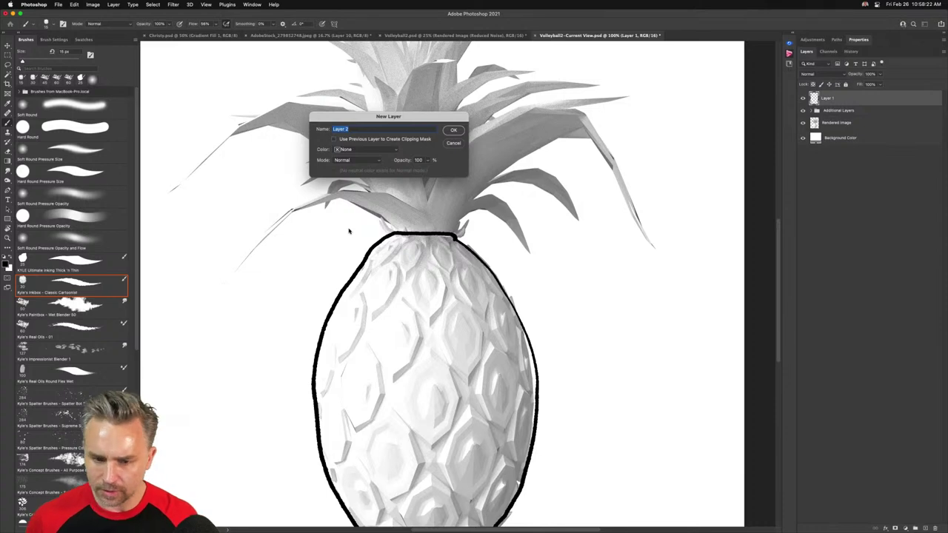
pyautogui.press('Return')
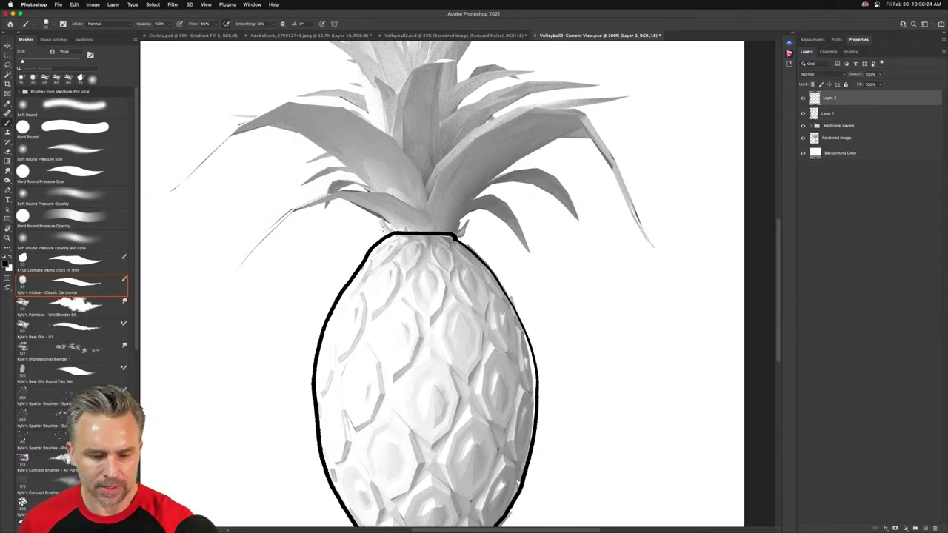
pyautogui.moveTo(393, 234)
pyautogui.mouseDown()
pyautogui.moveTo(333, 199)
pyautogui.moveTo(282, 226)
pyautogui.moveTo(226, 278)
pyautogui.moveTo(312, 195)
pyautogui.moveTo(384, 190)
pyautogui.moveTo(436, 234)
pyautogui.moveTo(368, 128)
pyautogui.moveTo(267, 110)
pyautogui.moveTo(170, 187)
pyautogui.moveTo(255, 133)
pyautogui.moveTo(316, 147)
pyautogui.moveTo(435, 231)
pyautogui.moveTo(453, 157)
pyautogui.moveTo(562, 119)
pyautogui.moveTo(598, 156)
pyautogui.moveTo(674, 289)
pyautogui.moveTo(620, 146)
pyautogui.moveTo(580, 122)
pyautogui.moveTo(508, 167)
pyautogui.moveTo(464, 210)
pyautogui.moveTo(455, 236)
pyautogui.mouseUp()
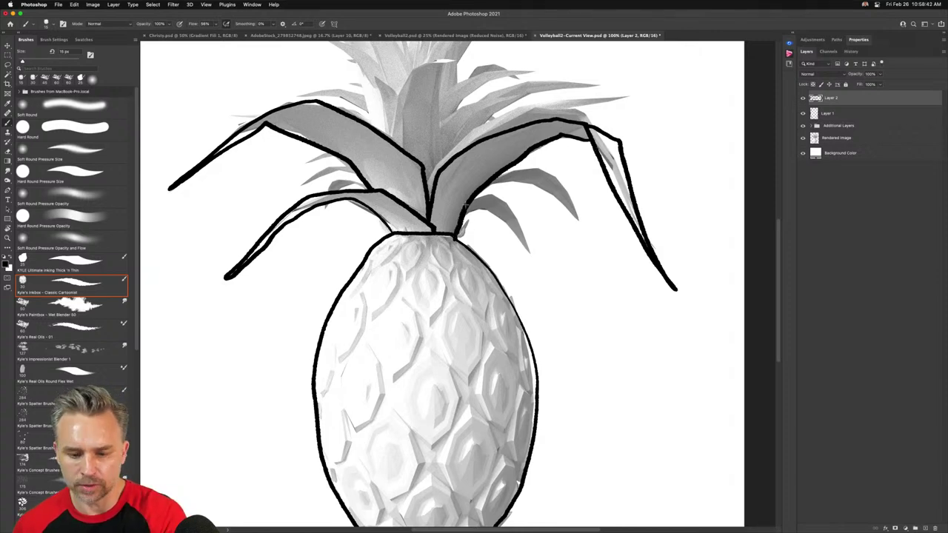
# Ink the two small drooping leaves on the right, the folded central leaf and the narrow leaves spreading to its right
pyautogui.moveTo(464, 211)
pyautogui.mouseDown()
pyautogui.moveTo(502, 223)
pyautogui.moveTo(529, 259)
pyautogui.moveTo(507, 200)
pyautogui.moveTo(480, 191)
pyautogui.moveTo(507, 180)
pyautogui.moveTo(590, 238)
pyautogui.moveTo(550, 172)
pyautogui.moveTo(519, 163)
pyautogui.mouseUp()
pyautogui.moveTo(351, 127)
pyautogui.mouseDown()
pyautogui.moveTo(386, 195)
pyautogui.moveTo(484, 133)
pyautogui.moveTo(510, 136)
pyautogui.moveTo(532, 196)
pyautogui.moveTo(487, 153)
pyautogui.moveTo(489, 246)
pyautogui.mouseUp()
pyautogui.moveTo(486, 204)
pyautogui.mouseDown()
pyautogui.moveTo(519, 175)
pyautogui.moveTo(562, 160)
pyautogui.moveTo(665, 158)
pyautogui.moveTo(577, 171)
pyautogui.moveTo(502, 237)
pyautogui.mouseUp()
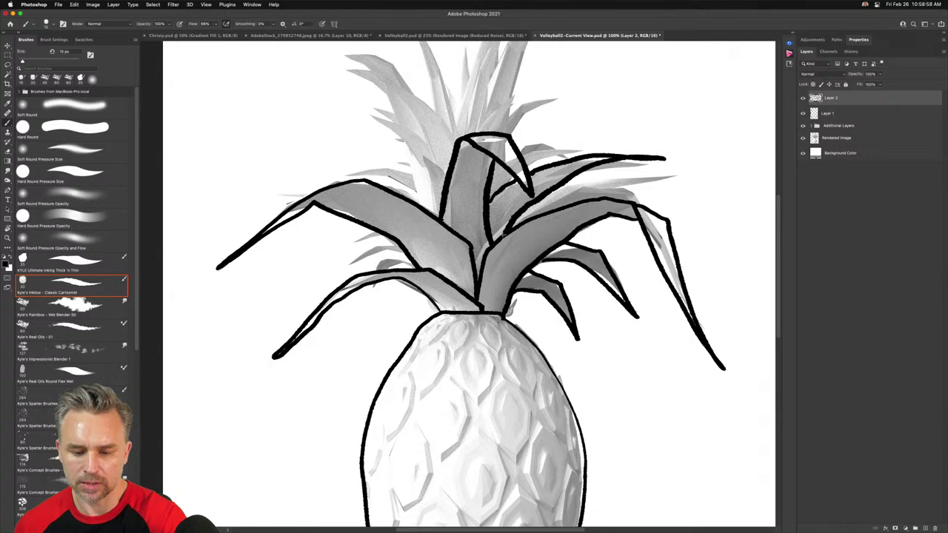
pyautogui.moveTo(557, 187)
pyautogui.mouseDown()
pyautogui.moveTo(706, 179)
pyautogui.moveTo(601, 199)
pyautogui.mouseUp()
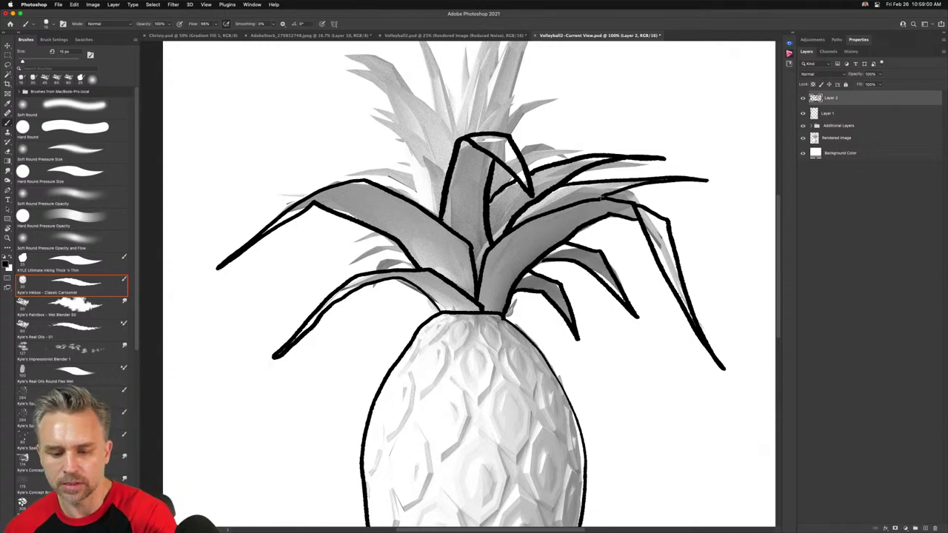
# Outline the crown's upper leaves, one folding over to the left and one to the right, plus the small narrow leaf beneath the right one
pyautogui.scroll(3, 466, 282)
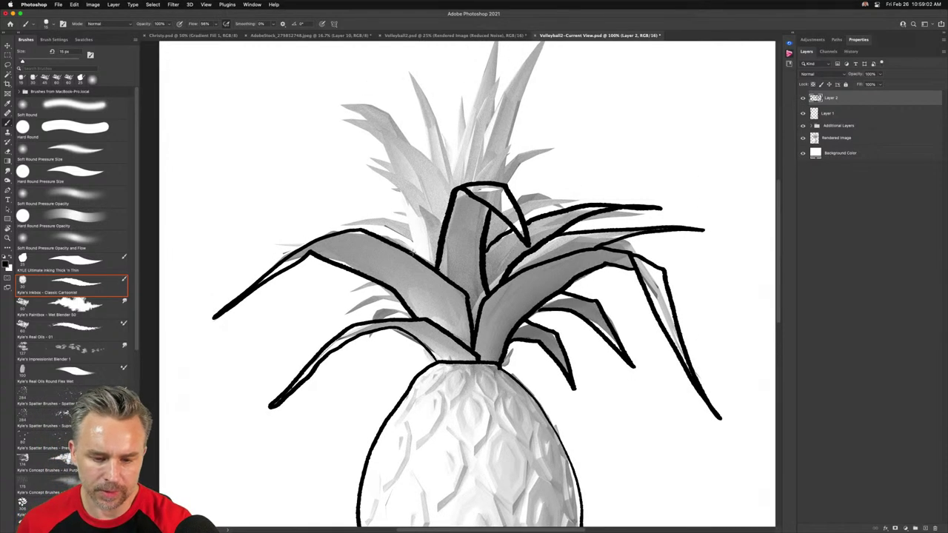
pyautogui.moveTo(413, 253)
pyautogui.mouseDown()
pyautogui.moveTo(385, 152)
pyautogui.moveTo(366, 140)
pyautogui.moveTo(298, 156)
pyautogui.mouseUp()
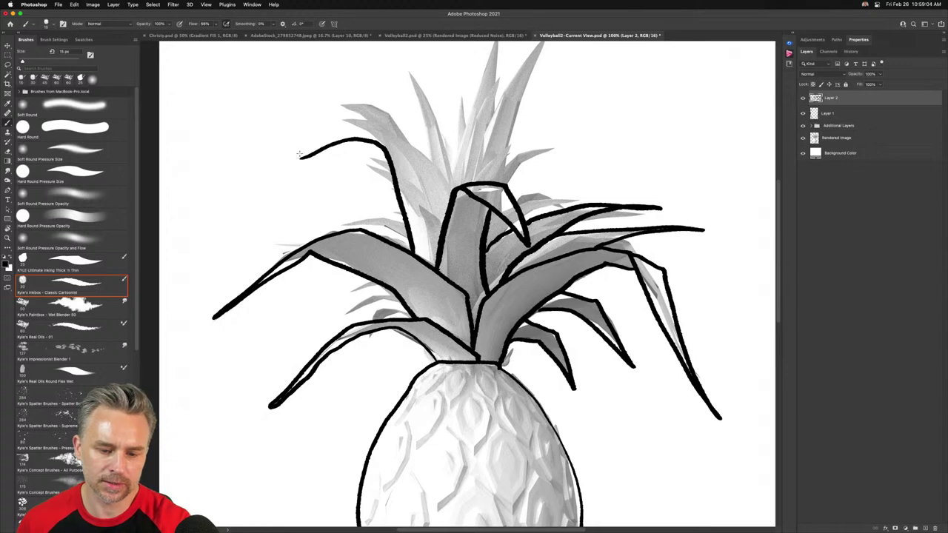
pyautogui.press('super+z')
pyautogui.moveTo(415, 252)
pyautogui.mouseDown()
pyautogui.moveTo(384, 156)
pyautogui.moveTo(351, 157)
pyautogui.moveTo(298, 183)
pyautogui.moveTo(400, 123)
pyautogui.mouseUp()
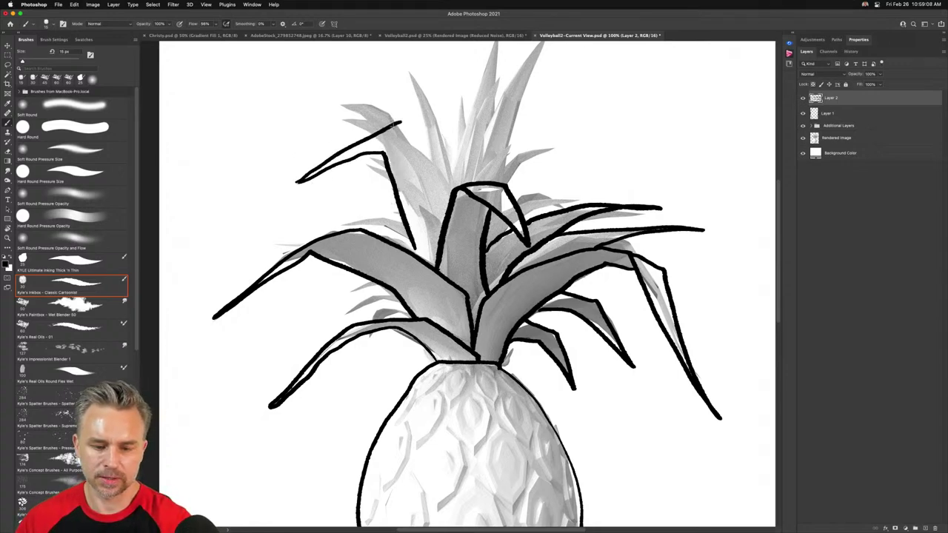
pyautogui.moveTo(379, 153)
pyautogui.mouseDown()
pyautogui.moveTo(434, 132)
pyautogui.moveTo(451, 193)
pyautogui.mouseUp()
pyautogui.moveTo(423, 139); pyautogui.dragTo(438, 132)
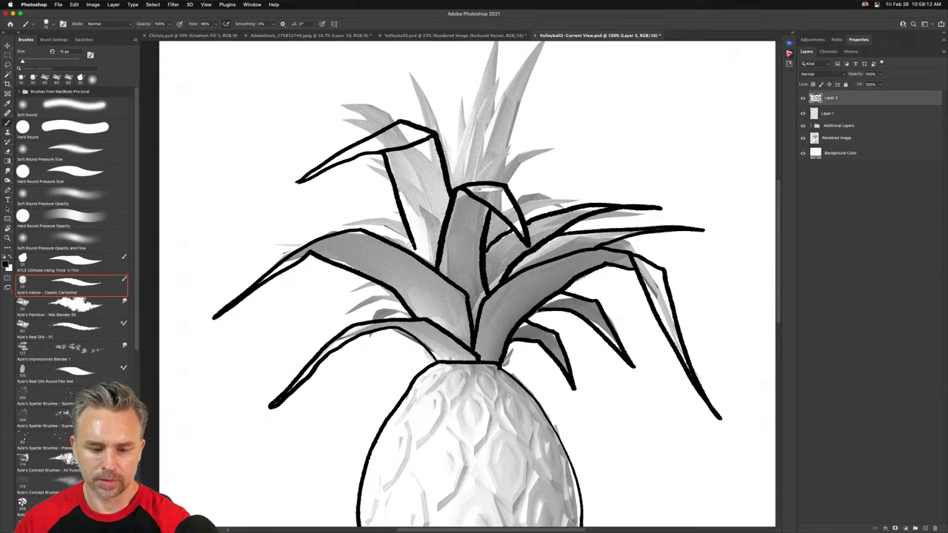
pyautogui.moveTo(453, 187)
pyautogui.mouseDown()
pyautogui.moveTo(567, 139)
pyautogui.moveTo(665, 178)
pyautogui.moveTo(589, 176)
pyautogui.moveTo(523, 157)
pyautogui.moveTo(517, 206)
pyautogui.moveTo(589, 197)
pyautogui.moveTo(529, 209)
pyautogui.moveTo(499, 236)
pyautogui.mouseUp()
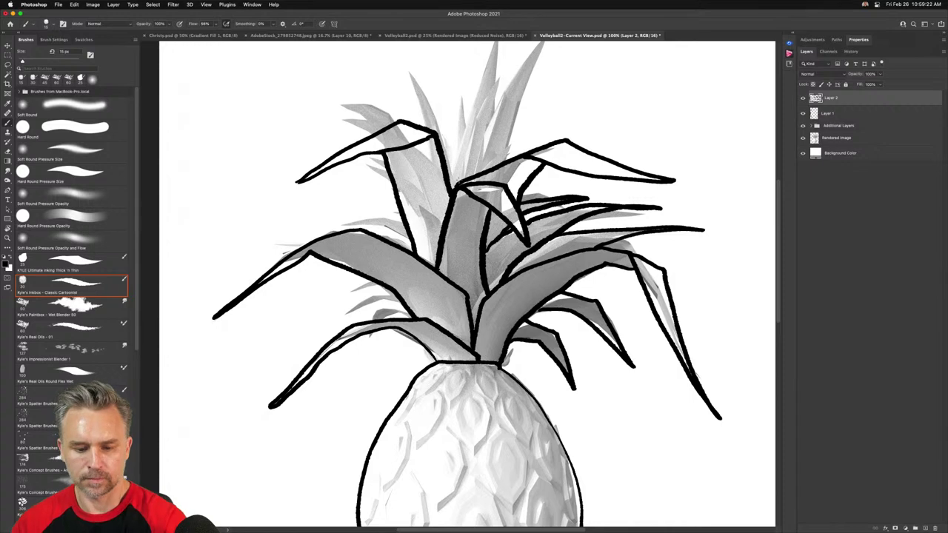
# On another new layer, outline one faceted scale on the upper left of the pineapple's body with the brush at 10 px
pyautogui.scroll(-6, 329, 271)
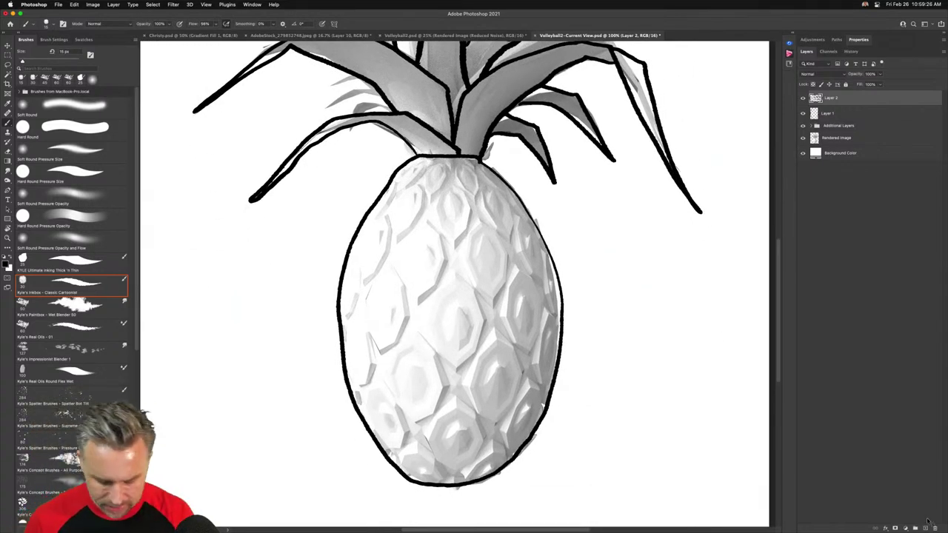
pyautogui.hotkey('ctrl', 'shift', 'n')
pyautogui.press('Return')
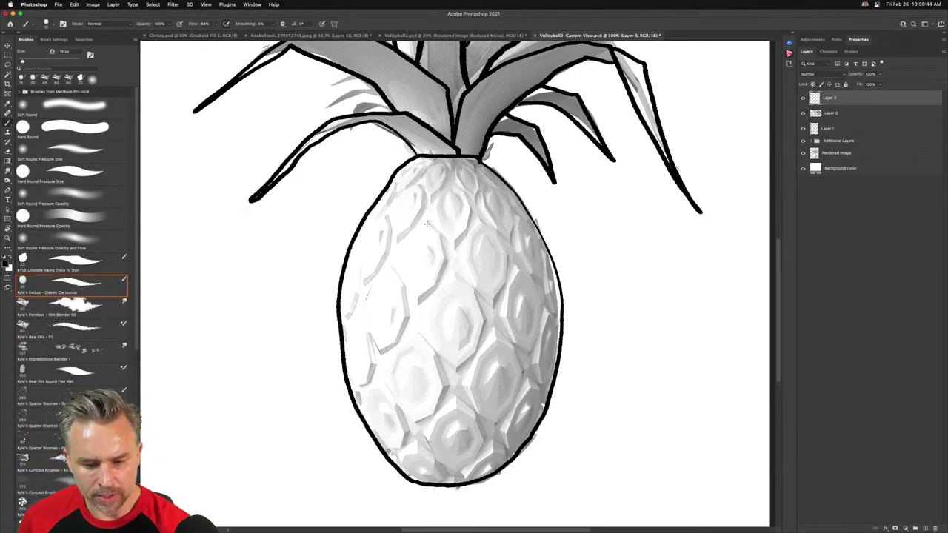
pyautogui.moveTo(426, 221)
pyautogui.mouseDown()
pyautogui.moveTo(447, 260)
pyautogui.moveTo(419, 311)
pyautogui.mouseUp()
pyautogui.hotkey('ctrl', 'z')
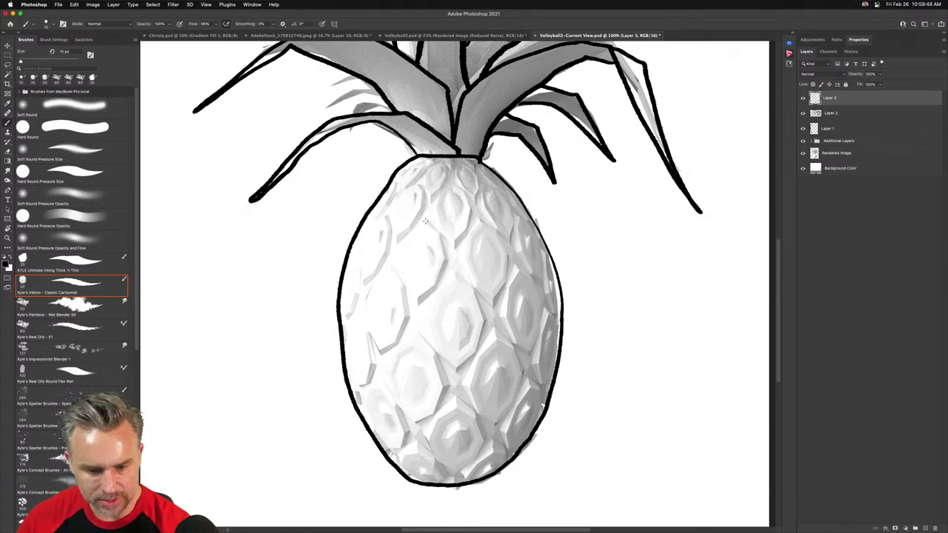
pyautogui.moveTo(426, 221)
pyautogui.mouseDown()
pyautogui.moveTo(443, 258)
pyautogui.moveTo(421, 304)
pyautogui.moveTo(404, 264)
pyautogui.moveTo(406, 239)
pyautogui.mouseUp()
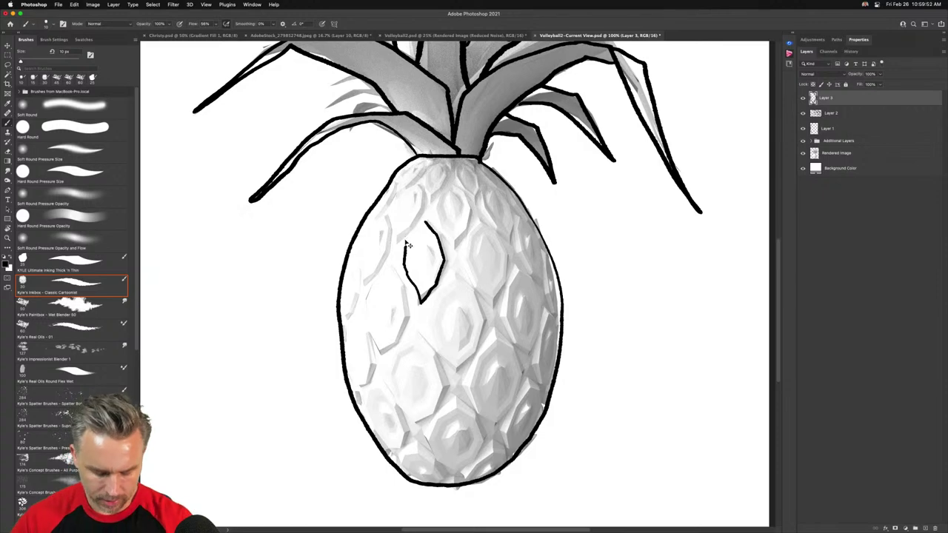
# Undo the trial scale outline and ink four scales across the pineapple's middle with the KYLE Ultimate Inking Thick 'n Thin brush
pyautogui.hotkey('ctrl', 'z')
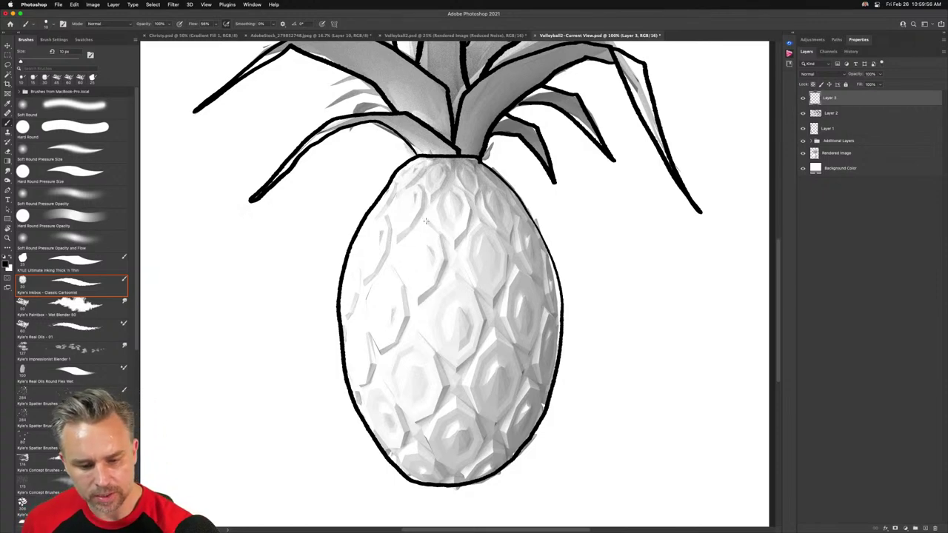
pyautogui.click(52, 256)
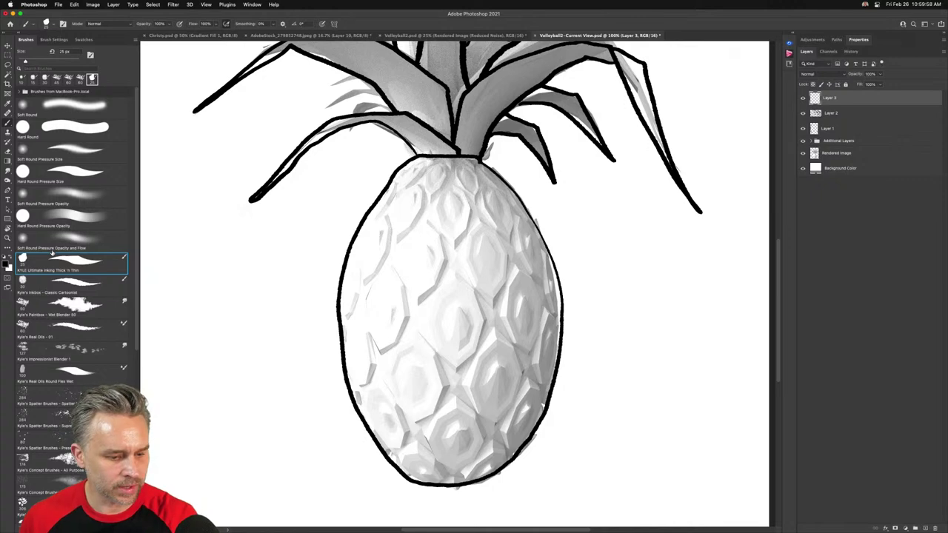
pyautogui.moveTo(423, 220)
pyautogui.mouseDown()
pyautogui.moveTo(446, 261)
pyautogui.moveTo(418, 305)
pyautogui.moveTo(402, 272)
pyautogui.moveTo(424, 222)
pyautogui.mouseUp()
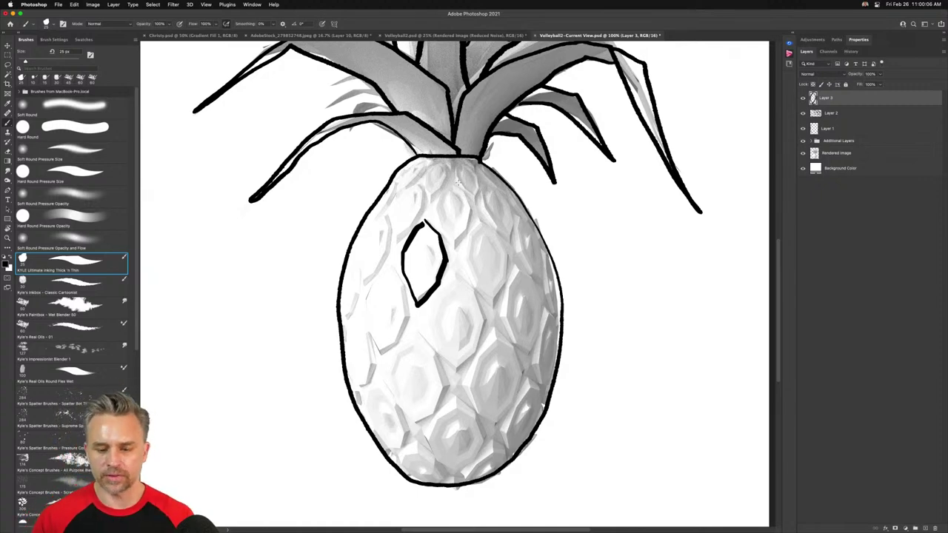
pyautogui.moveTo(479, 217)
pyautogui.mouseDown()
pyautogui.moveTo(496, 230)
pyautogui.moveTo(511, 268)
pyautogui.moveTo(493, 303)
pyautogui.moveTo(465, 261)
pyautogui.moveTo(478, 220)
pyautogui.mouseUp()
pyautogui.moveTo(457, 274)
pyautogui.mouseDown()
pyautogui.moveTo(484, 315)
pyautogui.moveTo(476, 348)
pyautogui.moveTo(453, 368)
pyautogui.moveTo(427, 326)
pyautogui.moveTo(432, 337)
pyautogui.moveTo(435, 301)
pyautogui.moveTo(455, 270)
pyautogui.mouseUp()
pyautogui.moveTo(519, 269)
pyautogui.mouseDown()
pyautogui.moveTo(503, 317)
pyautogui.moveTo(530, 356)
pyautogui.moveTo(541, 335)
pyautogui.moveTo(537, 280)
pyautogui.moveTo(517, 266)
pyautogui.mouseUp()
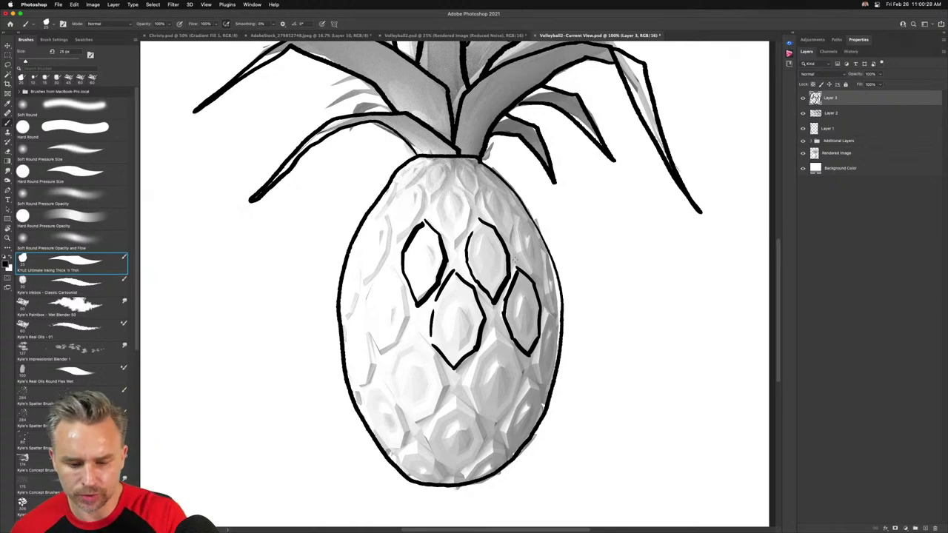
# Ink the scale outlines along the pineapple's right edge and lower right area on Layer 3
pyautogui.moveTo(515, 215)
pyautogui.mouseDown()
pyautogui.moveTo(520, 261)
pyautogui.moveTo(538, 281)
pyautogui.moveTo(542, 253)
pyautogui.moveTo(515, 214)
pyautogui.mouseUp()
pyautogui.moveTo(550, 253)
pyautogui.mouseDown()
pyautogui.moveTo(546, 285)
pyautogui.moveTo(562, 313)
pyautogui.moveTo(557, 367)
pyautogui.moveTo(543, 385)
pyautogui.moveTo(547, 315)
pyautogui.mouseUp()
pyautogui.moveTo(492, 329)
pyautogui.mouseDown()
pyautogui.moveTo(513, 349)
pyautogui.moveTo(521, 399)
pyautogui.moveTo(489, 426)
pyautogui.moveTo(467, 388)
pyautogui.moveTo(500, 326)
pyautogui.mouseUp()
pyautogui.moveTo(533, 385)
pyautogui.mouseDown()
pyautogui.moveTo(506, 432)
pyautogui.moveTo(542, 395)
pyautogui.moveTo(541, 413)
pyautogui.moveTo(506, 456)
pyautogui.mouseUp()
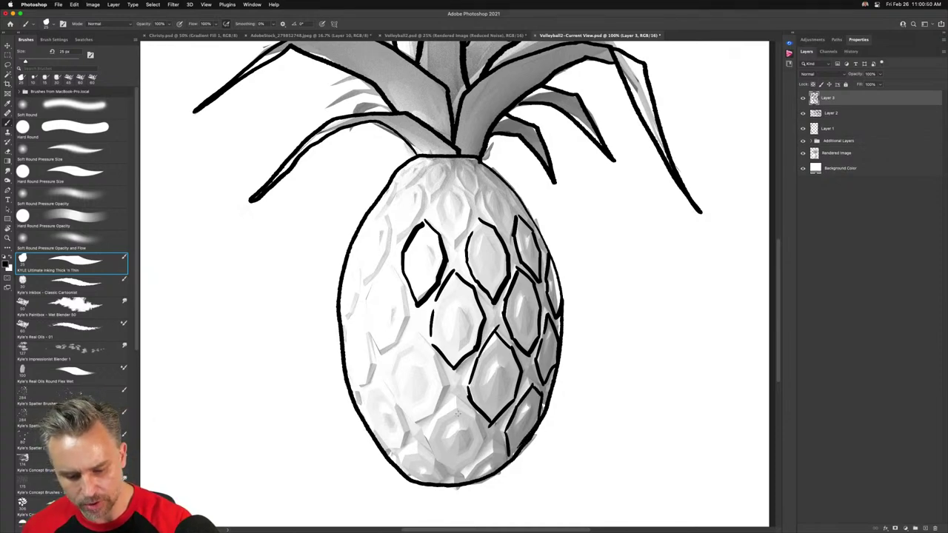
# Ink the outlines of the scales along the pineapple's bottom and lower left edge
pyautogui.moveTo(452, 405)
pyautogui.mouseDown()
pyautogui.moveTo(479, 418)
pyautogui.moveTo(484, 435)
pyautogui.mouseUp()
pyautogui.moveTo(457, 409)
pyautogui.mouseDown()
pyautogui.moveTo(426, 438)
pyautogui.moveTo(454, 478)
pyautogui.moveTo(472, 466)
pyautogui.mouseUp()
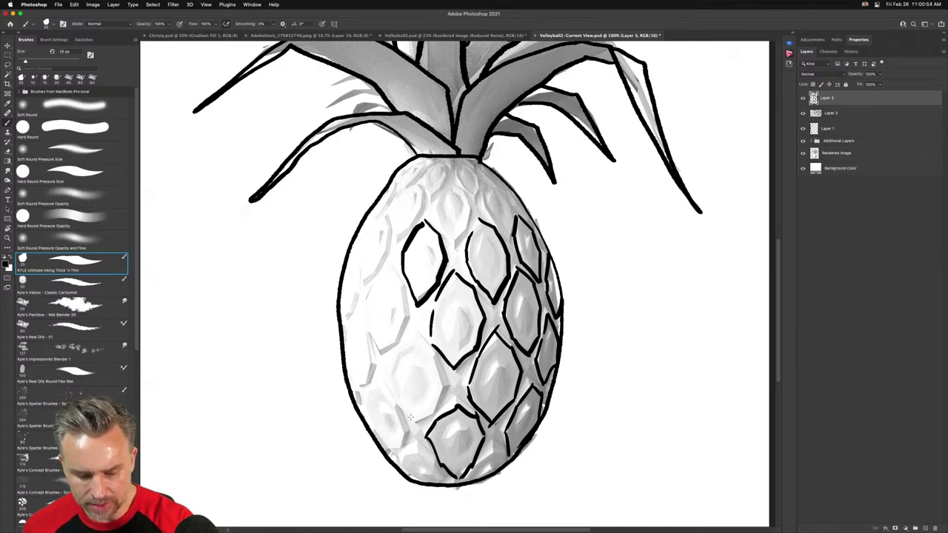
pyautogui.moveTo(393, 400); pyautogui.dragTo(405, 448)
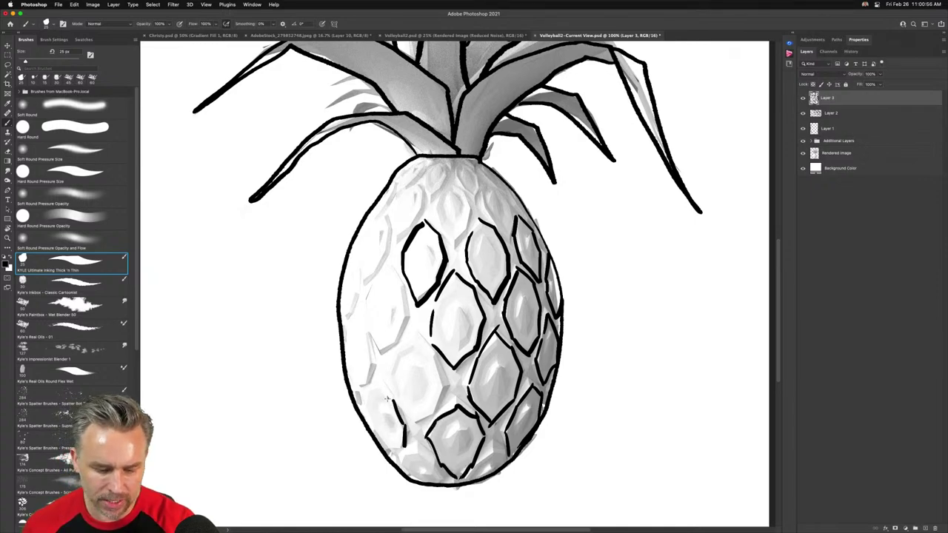
pyautogui.moveTo(387, 399)
pyautogui.mouseDown()
pyautogui.moveTo(377, 438)
pyautogui.moveTo(395, 456)
pyautogui.moveTo(412, 450)
pyautogui.moveTo(407, 456)
pyautogui.moveTo(435, 463)
pyautogui.moveTo(444, 479)
pyautogui.mouseUp()
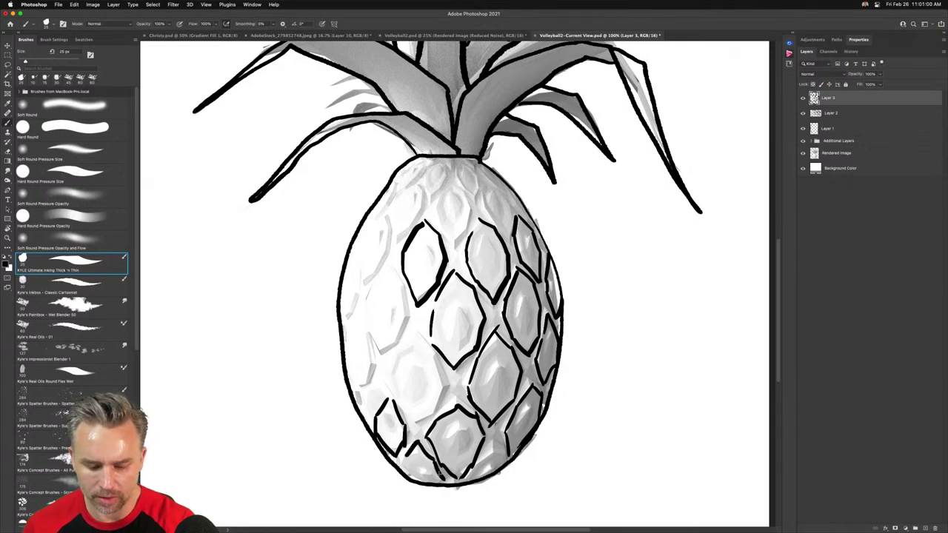
pyautogui.moveTo(407, 455)
pyautogui.mouseDown()
pyautogui.moveTo(417, 483)
pyautogui.moveTo(444, 480)
pyautogui.mouseUp()
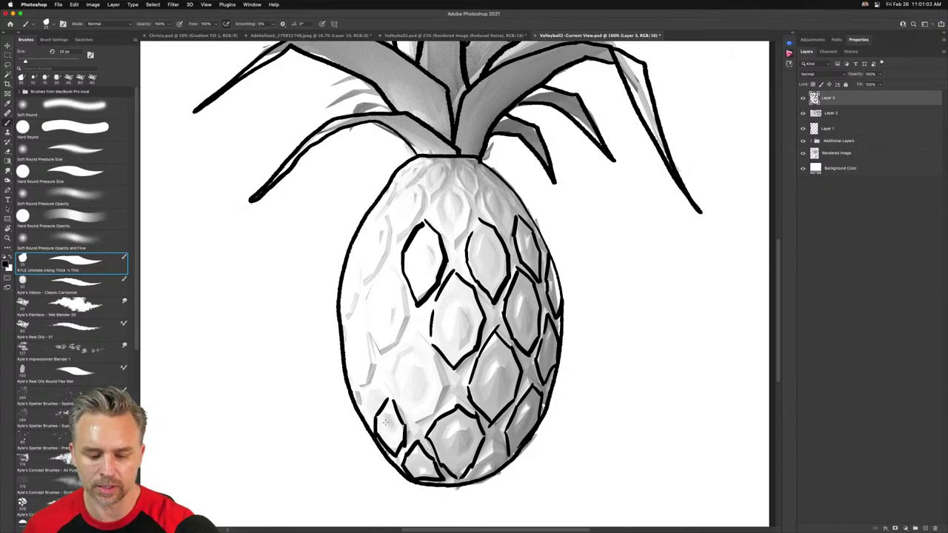
# Ink the scale outlines down the pineapple's left side, undoing a stray stroke on the large lower left scale
pyautogui.moveTo(354, 314)
pyautogui.mouseDown()
pyautogui.moveTo(374, 358)
pyautogui.moveTo(368, 390)
pyautogui.moveTo(345, 375)
pyautogui.moveTo(342, 338)
pyautogui.moveTo(344, 368)
pyautogui.mouseUp()
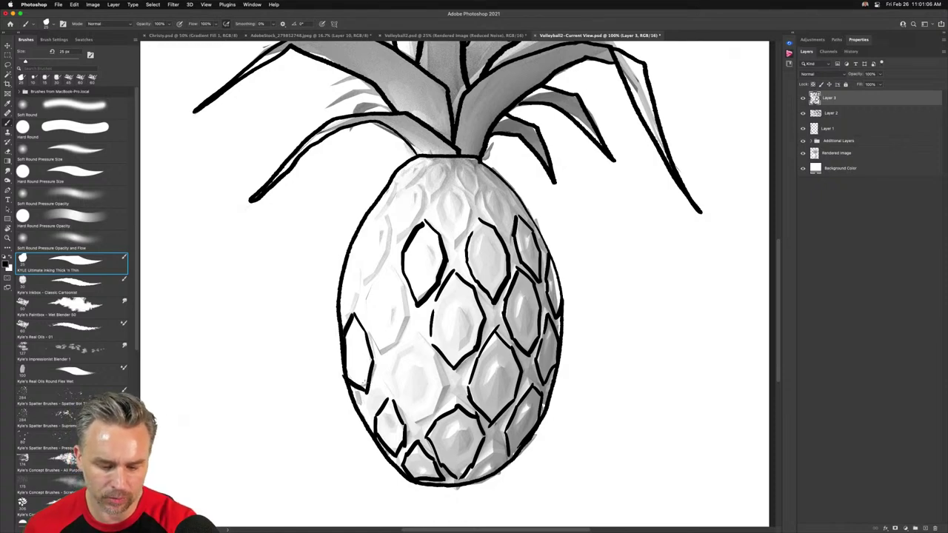
pyautogui.moveTo(414, 338)
pyautogui.mouseDown()
pyautogui.moveTo(393, 387)
pyautogui.moveTo(400, 408)
pyautogui.moveTo(421, 419)
pyautogui.moveTo(435, 409)
pyautogui.moveTo(441, 387)
pyautogui.moveTo(424, 343)
pyautogui.moveTo(448, 412)
pyautogui.mouseUp()
pyautogui.press('super+z')
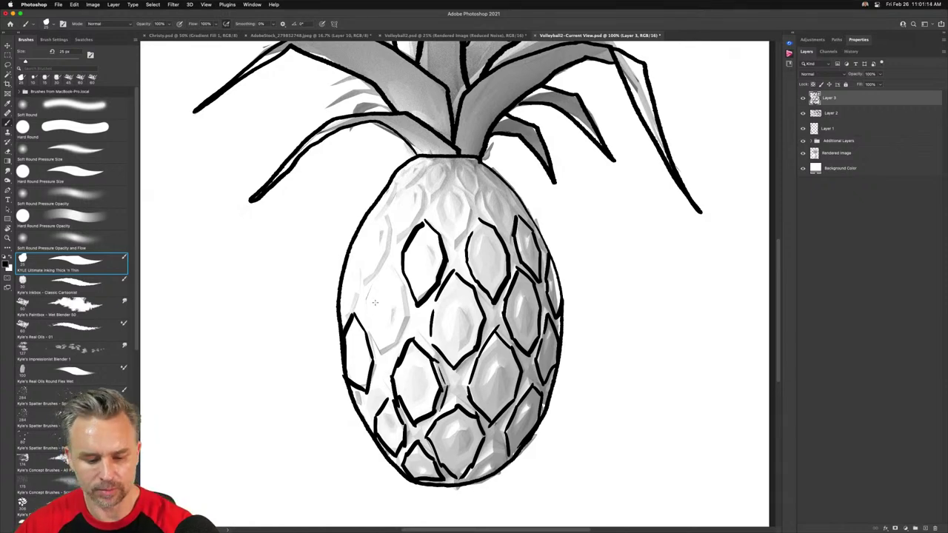
pyautogui.moveTo(363, 307)
pyautogui.mouseDown()
pyautogui.moveTo(388, 264)
pyautogui.moveTo(407, 293)
pyautogui.moveTo(405, 320)
pyautogui.moveTo(380, 350)
pyautogui.moveTo(365, 317)
pyautogui.moveTo(370, 331)
pyautogui.mouseUp()
pyautogui.moveTo(350, 252)
pyautogui.mouseDown()
pyautogui.moveTo(356, 296)
pyautogui.moveTo(342, 312)
pyautogui.mouseUp()
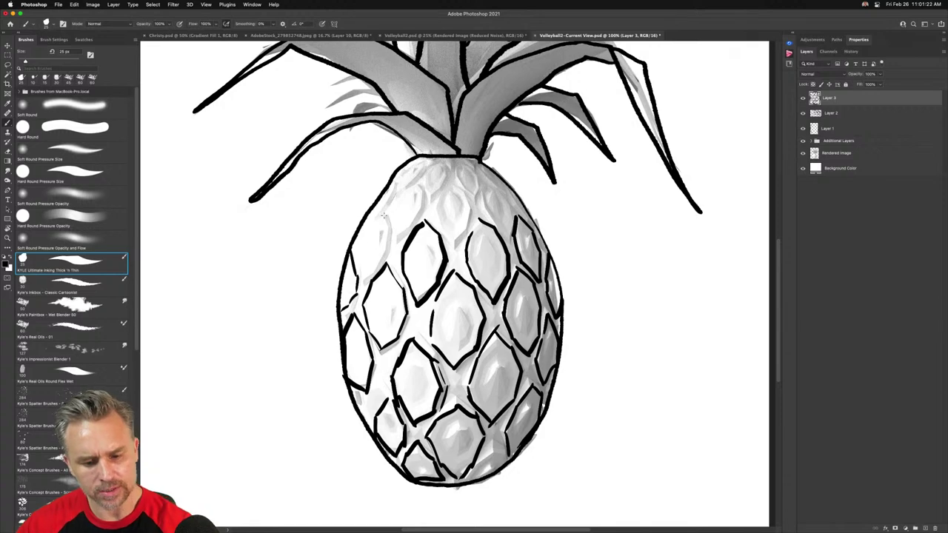
pyautogui.moveTo(384, 215)
pyautogui.mouseDown()
pyautogui.moveTo(386, 253)
pyautogui.moveTo(374, 273)
pyautogui.moveTo(359, 253)
pyautogui.moveTo(360, 234)
pyautogui.moveTo(376, 220)
pyautogui.mouseUp()
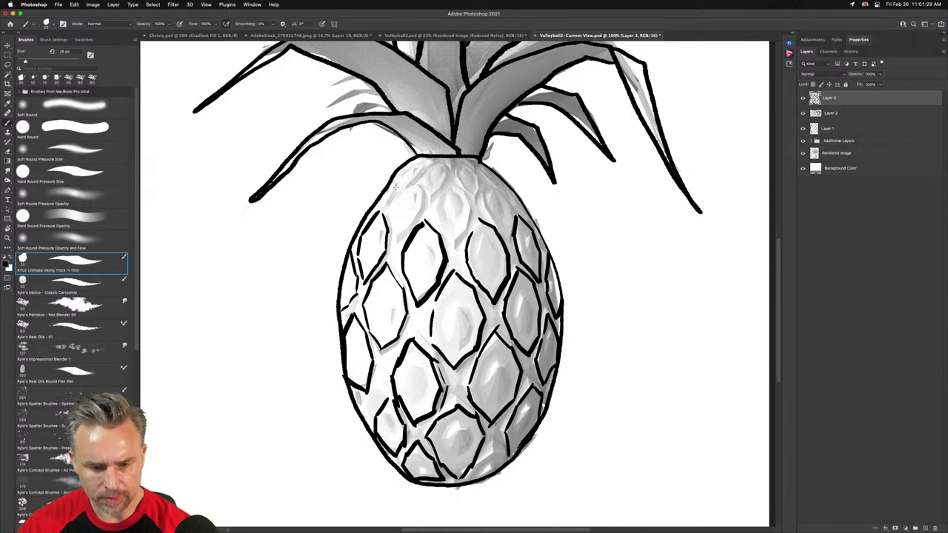
# Ink the small scale outlines around the top of the pineapple below the leaves
pyautogui.moveTo(418, 184)
pyautogui.mouseDown()
pyautogui.moveTo(389, 213)
pyautogui.moveTo(397, 240)
pyautogui.moveTo(417, 185)
pyautogui.moveTo(424, 217)
pyautogui.mouseUp()
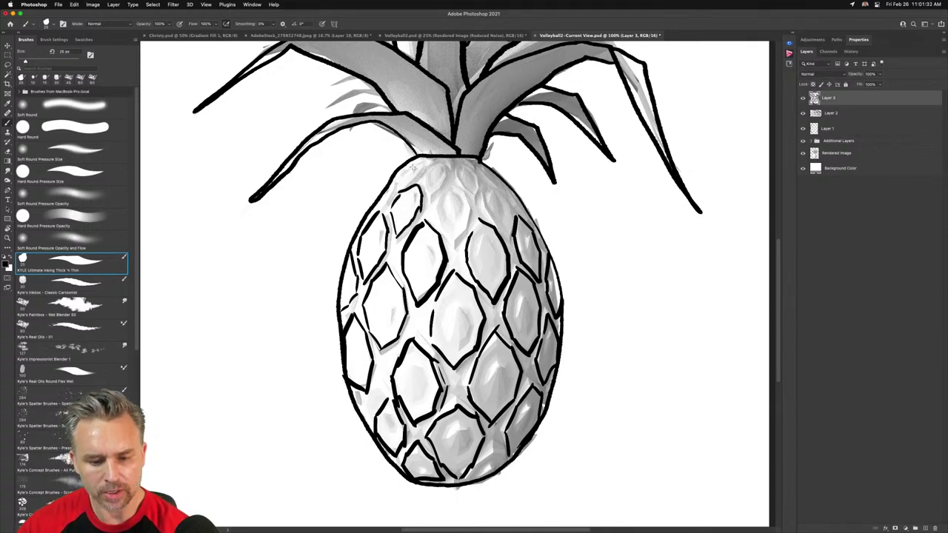
pyautogui.moveTo(416, 159)
pyautogui.mouseDown()
pyautogui.moveTo(424, 172)
pyautogui.moveTo(395, 187)
pyautogui.moveTo(379, 211)
pyautogui.mouseUp()
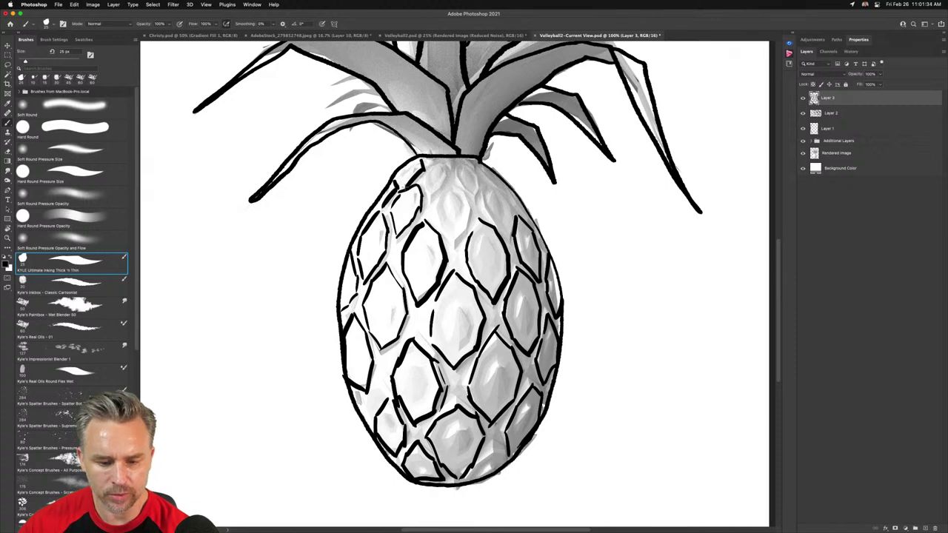
pyautogui.moveTo(442, 163)
pyautogui.mouseDown()
pyautogui.moveTo(434, 194)
pyautogui.moveTo(427, 198)
pyautogui.moveTo(421, 181)
pyautogui.moveTo(468, 199)
pyautogui.moveTo(471, 221)
pyautogui.moveTo(458, 242)
pyautogui.moveTo(450, 237)
pyautogui.moveTo(435, 222)
pyautogui.moveTo(437, 203)
pyautogui.moveTo(460, 179)
pyautogui.moveTo(478, 197)
pyautogui.mouseUp()
pyautogui.moveTo(462, 165); pyautogui.dragTo(505, 235)
pyautogui.moveTo(495, 193)
pyautogui.mouseDown()
pyautogui.moveTo(509, 210)
pyautogui.moveTo(490, 183)
pyautogui.mouseUp()
pyautogui.moveTo(493, 182)
pyautogui.mouseDown()
pyautogui.moveTo(511, 200)
pyautogui.moveTo(513, 185)
pyautogui.mouseUp()
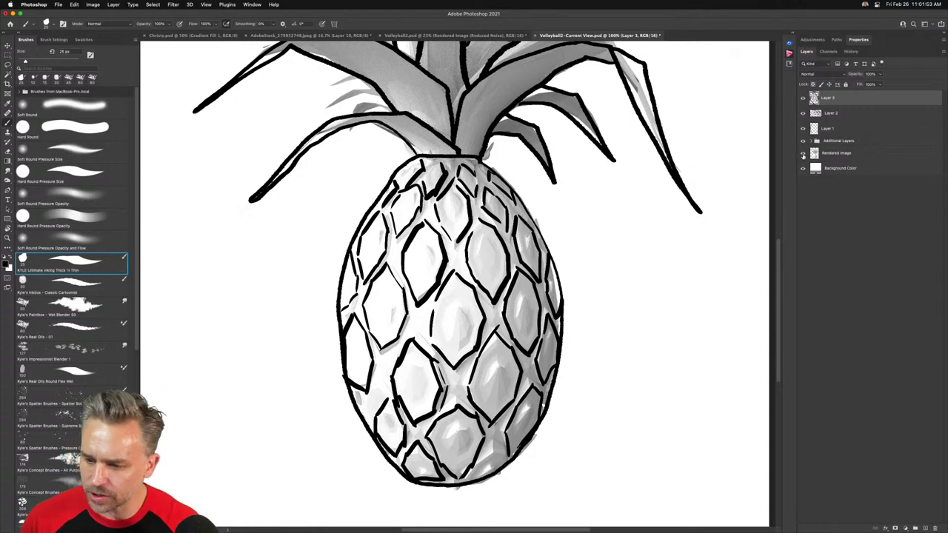
# Hide the Rendered Image, Layer 2 and Layer 3, and make Layer 1 with the body outline active
pyautogui.click(804, 154)
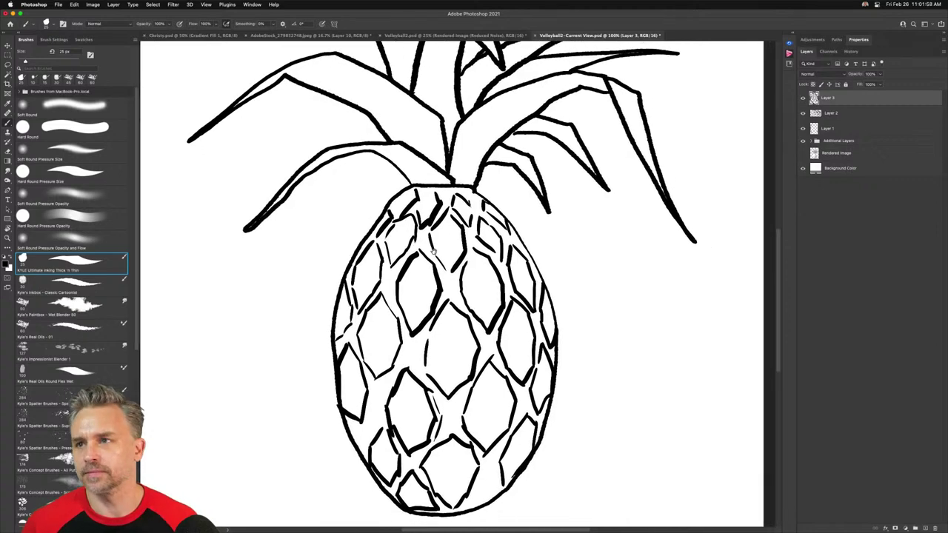
pyautogui.click(825, 118)
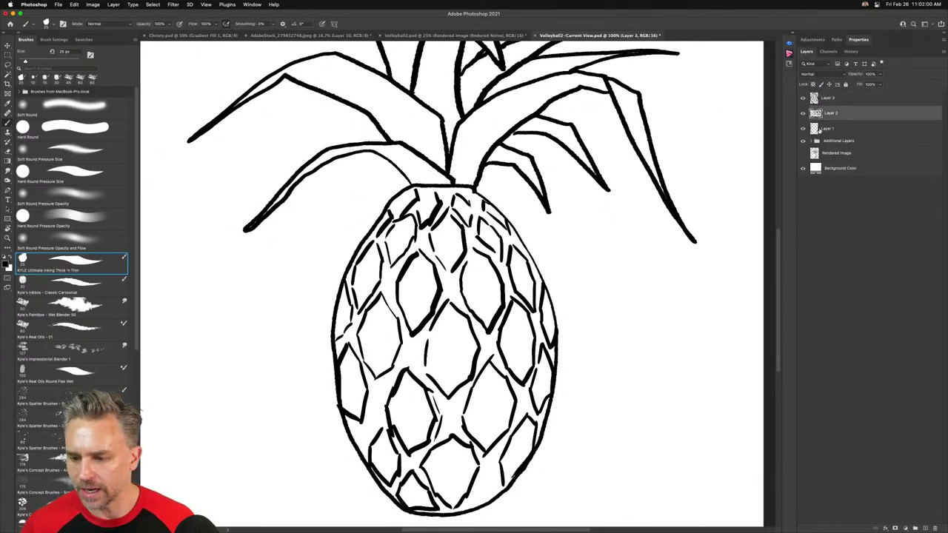
pyautogui.click(803, 98)
pyautogui.click(860, 128)
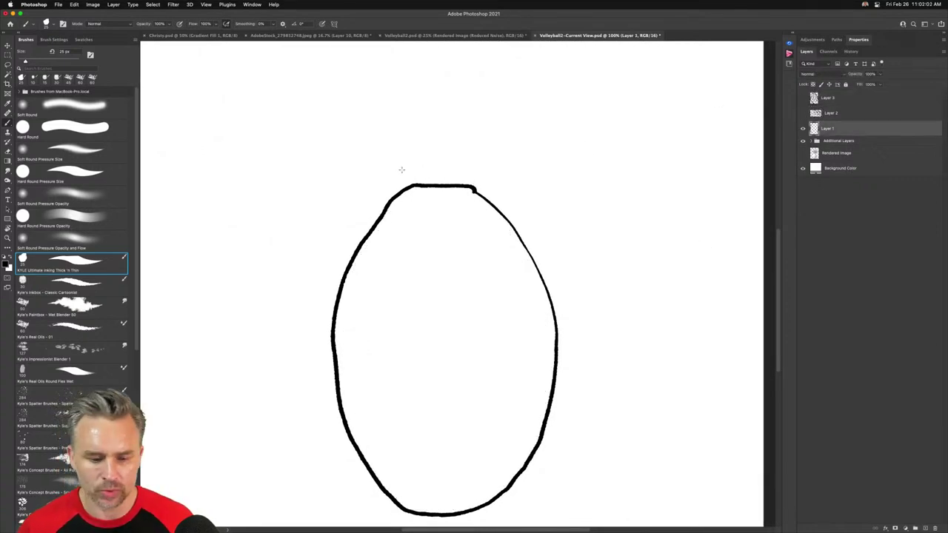
# Select the area inside the body outline with the Magic Wand and expand the selection by 4 pixels
pyautogui.click(8, 74)
pyautogui.click(448, 299)
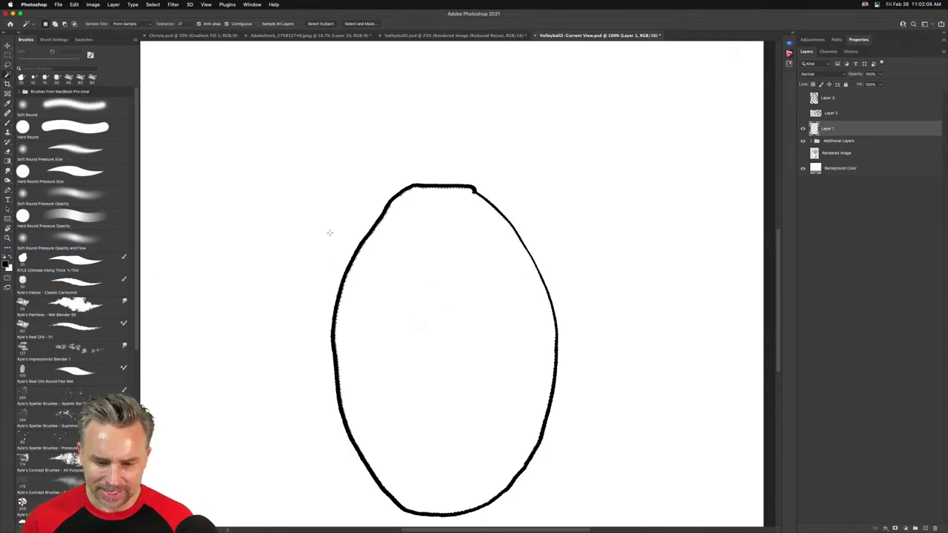
pyautogui.click(114, 3)
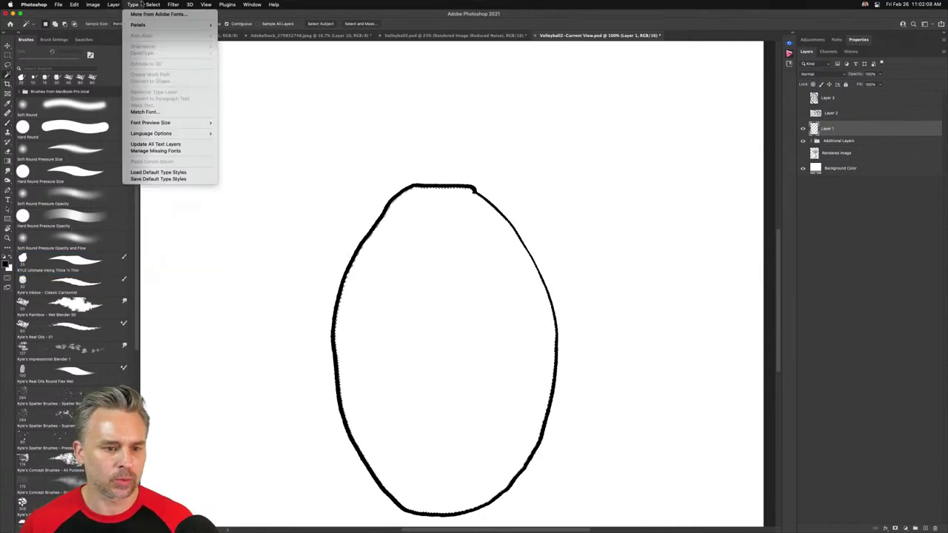
pyautogui.moveTo(192, 113)
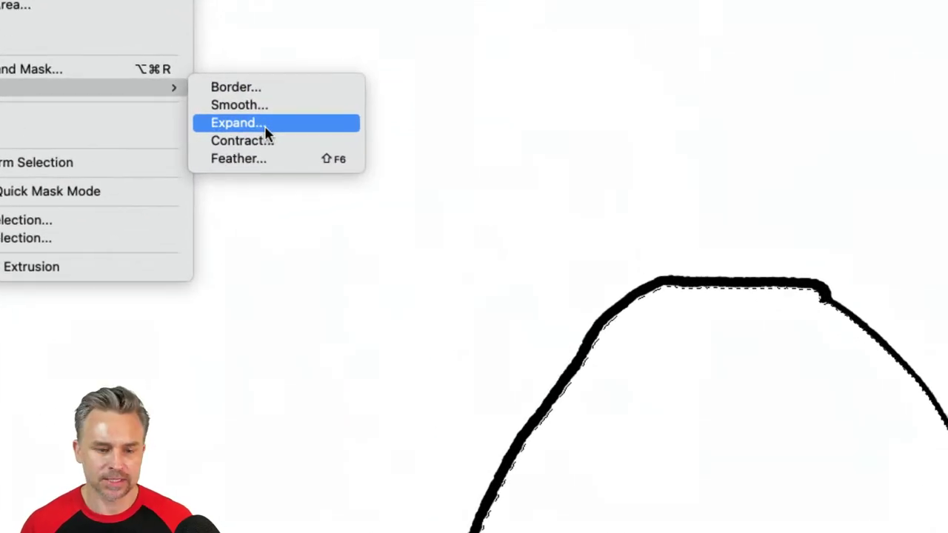
pyautogui.click(265, 124)
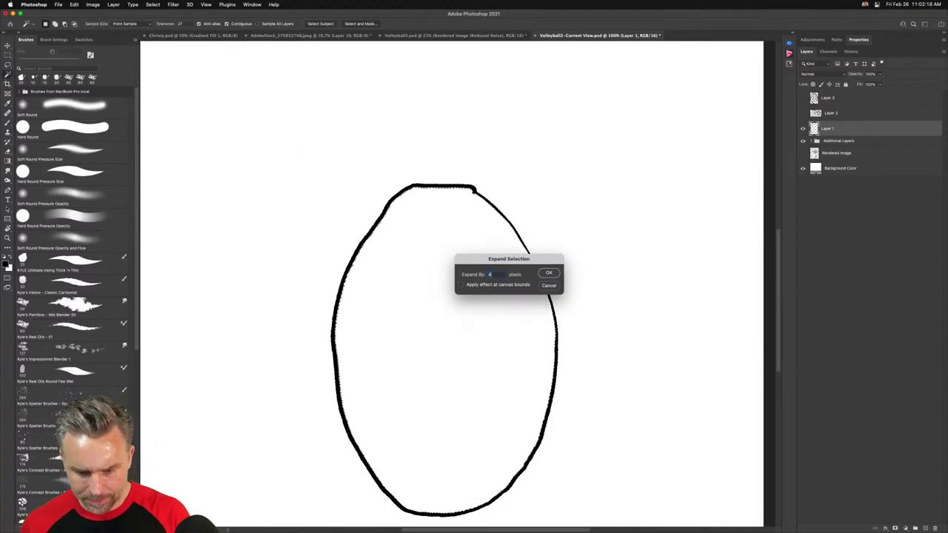
pyautogui.press('Return')
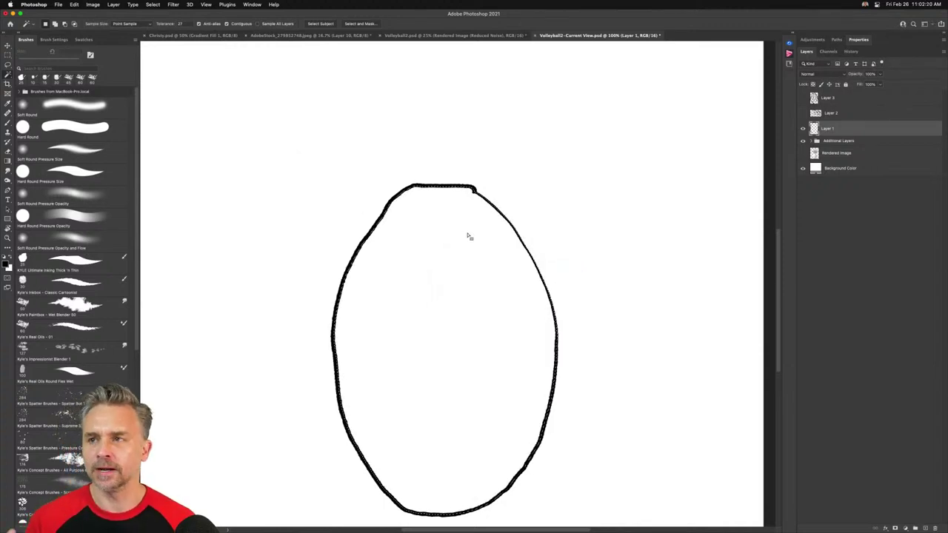
# Add a new layer beneath Layer 1, fill the selected body shape with golden yellow, and deselect
pyautogui.click(926, 528)
pyautogui.moveTo(844, 135); pyautogui.dragTo(845, 149)
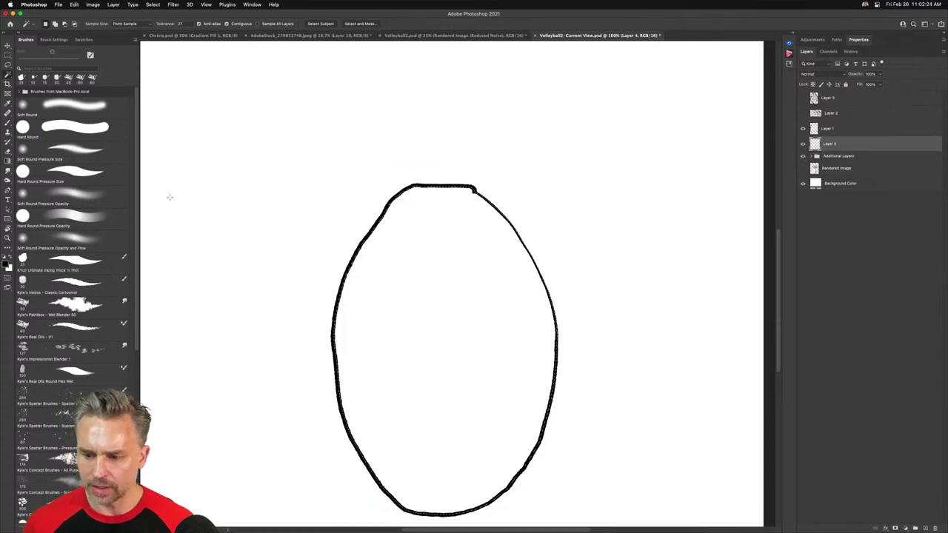
pyautogui.click(83, 40)
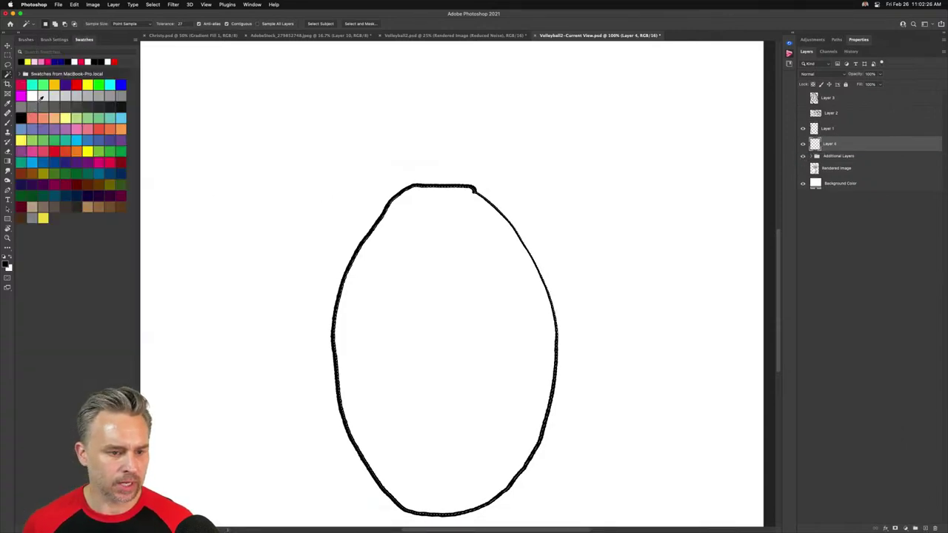
pyautogui.click(55, 87)
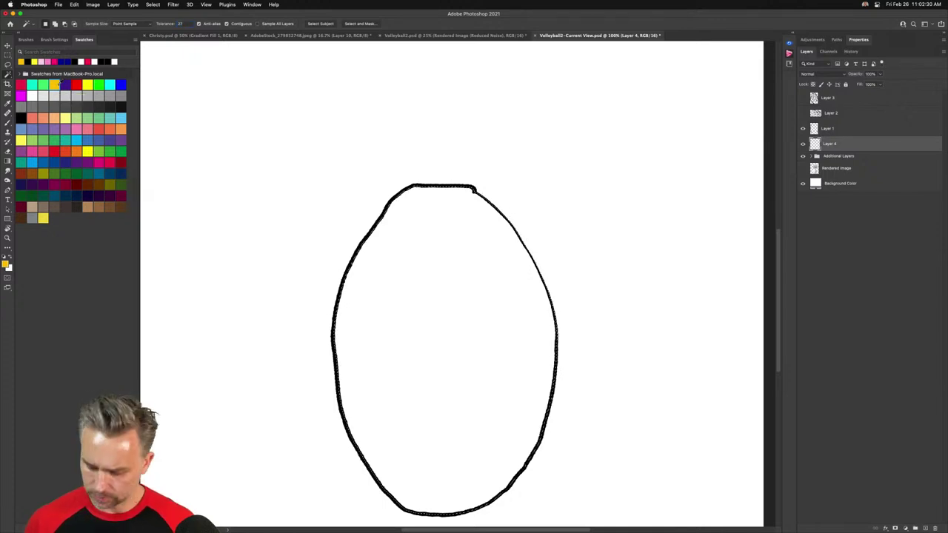
pyautogui.hotkey('shift', 'BackSpace')
pyautogui.press('Return')
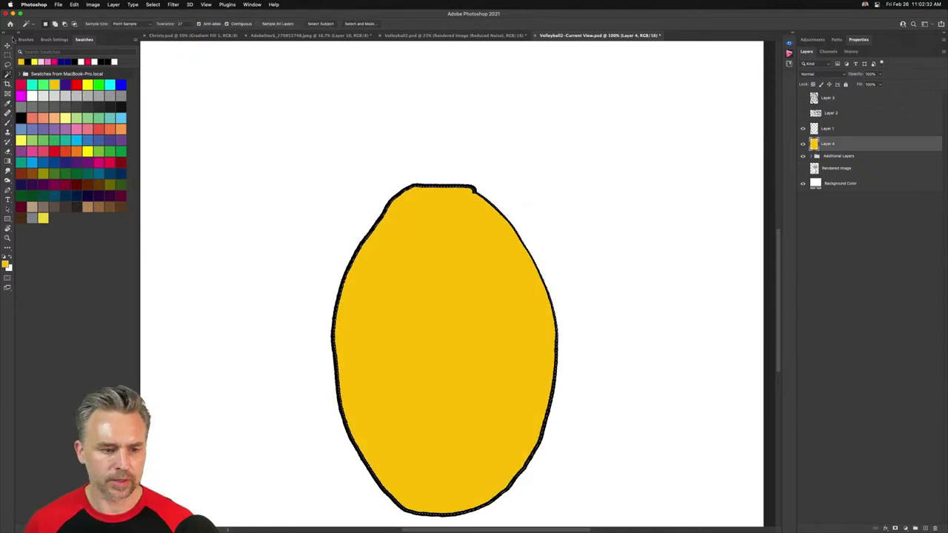
pyautogui.click(810, 130)
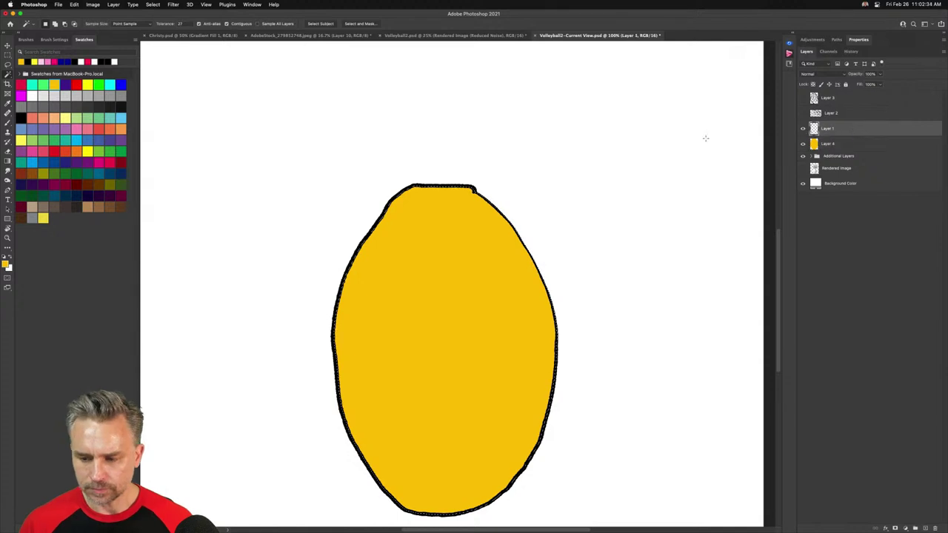
pyautogui.press('l')
pyautogui.press('super+d')
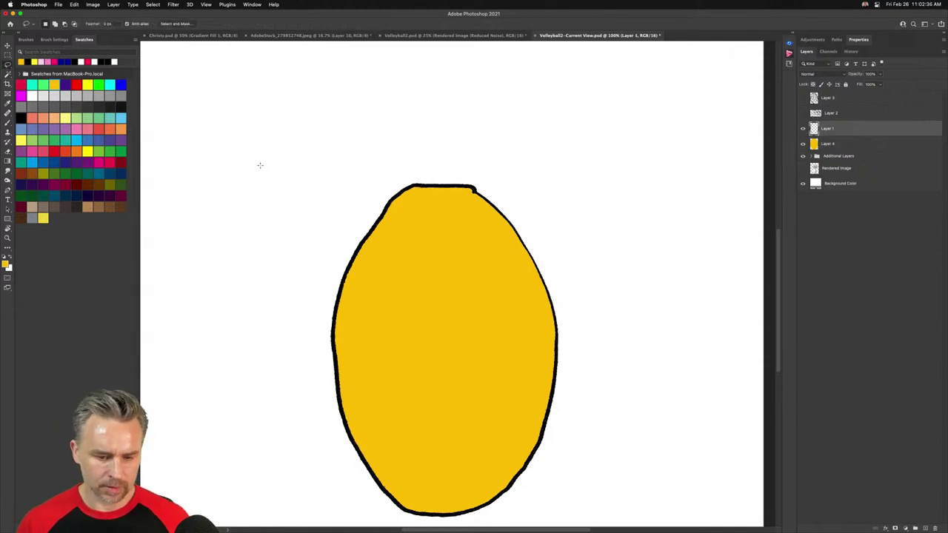
# Rename the yellow body layer as fill and Layer 1 as outline
pyautogui.doubleClick(830, 144)
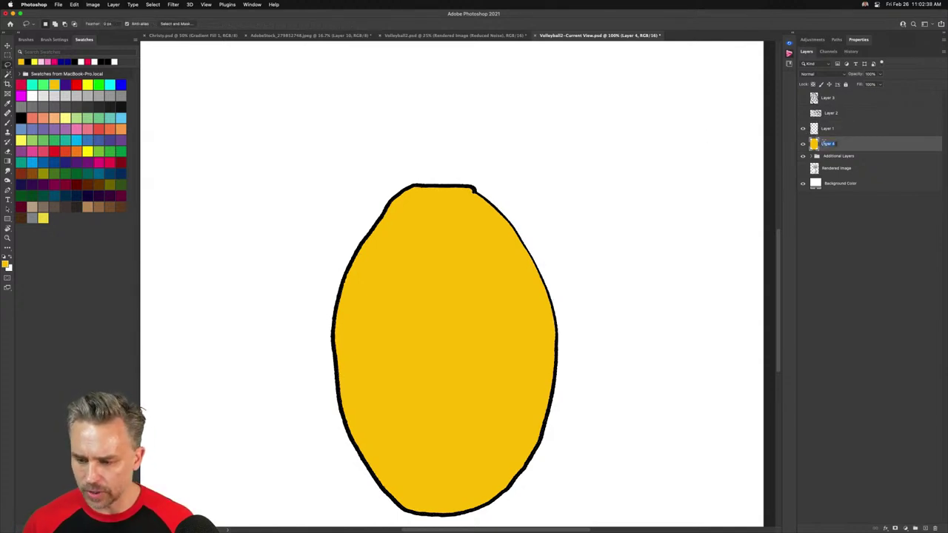
pyautogui.write('fill')
pyautogui.press('Return')
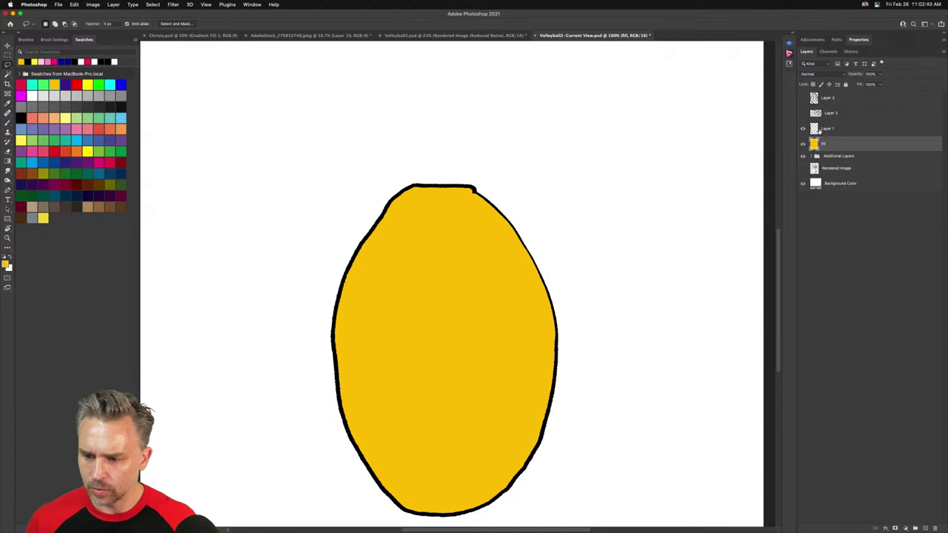
pyautogui.doubleClick(824, 129)
pyautogui.write('outline')
pyautogui.press('Return')
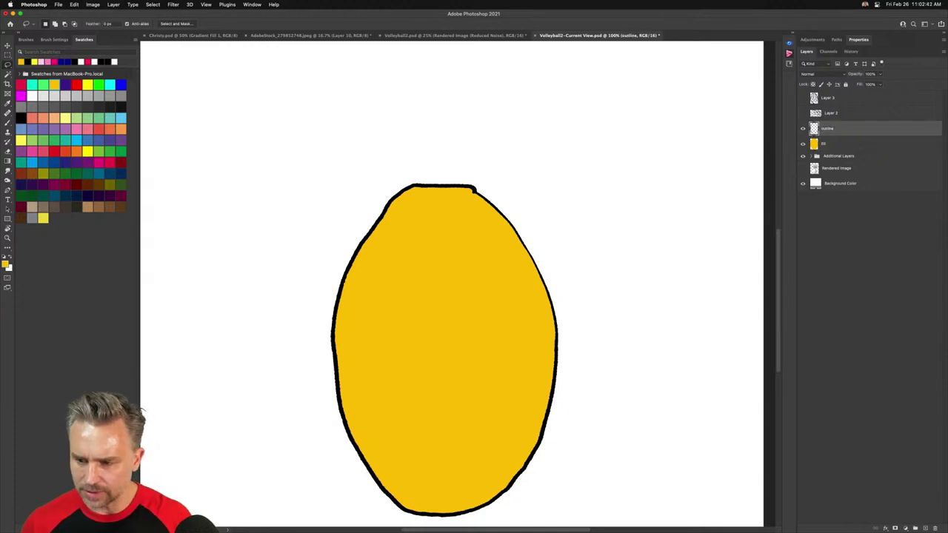
# Show Layer 2 with the leaf line art and rename it as hair
pyautogui.click(803, 113)
pyautogui.click(829, 113)
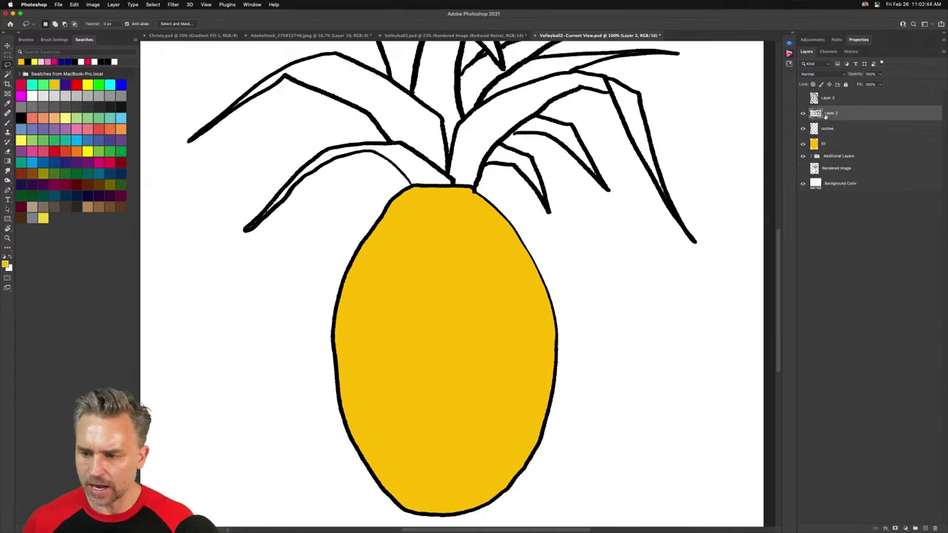
pyautogui.write('hair')
pyautogui.press('Return')
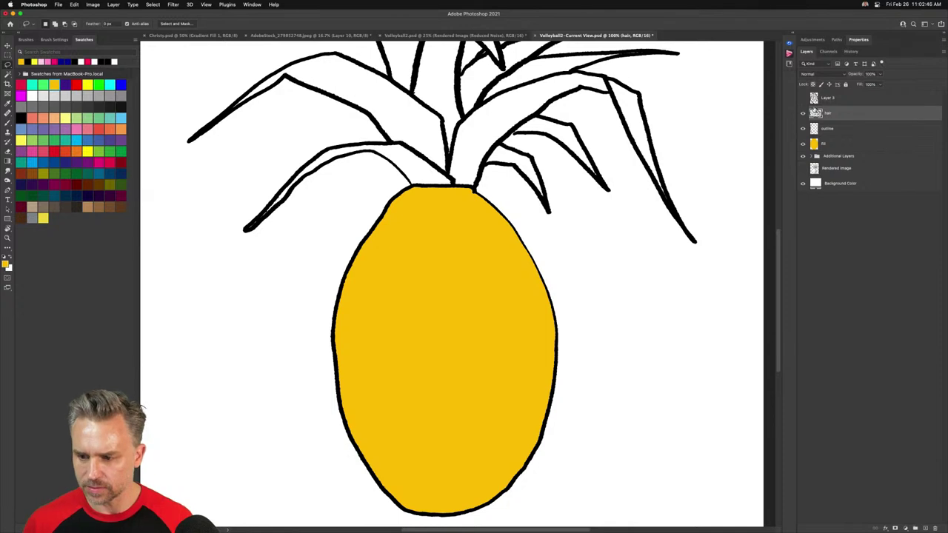
# Show Layer 3 with the body's diamond line pattern, rename it as texture, and move it directly beneath the outline layer
pyautogui.click(803, 99)
pyautogui.click(827, 99)
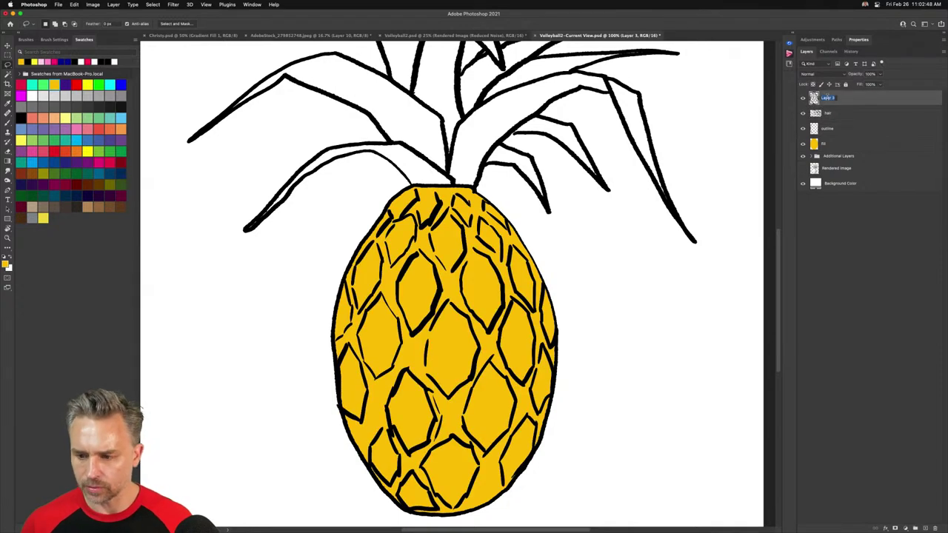
pyautogui.write('texture')
pyautogui.press('Return')
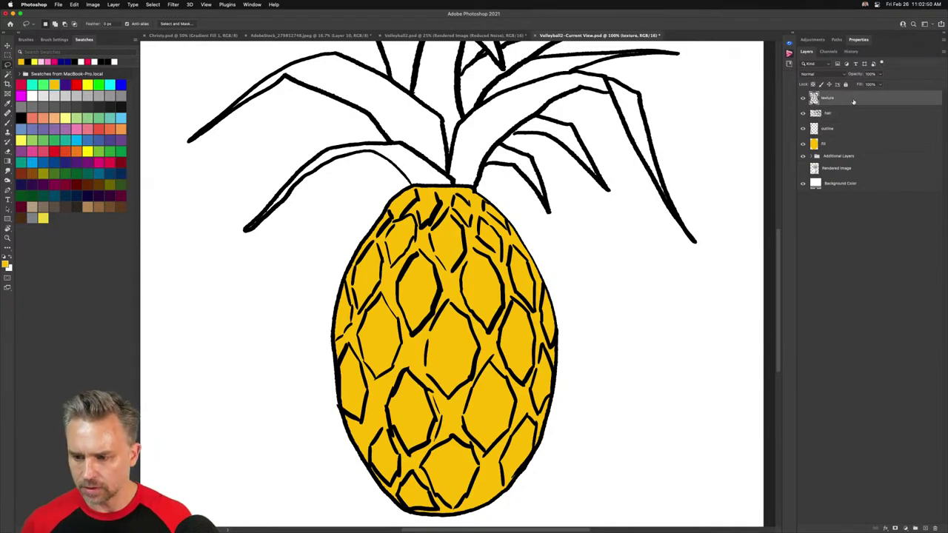
pyautogui.moveTo(853, 100); pyautogui.dragTo(862, 136)
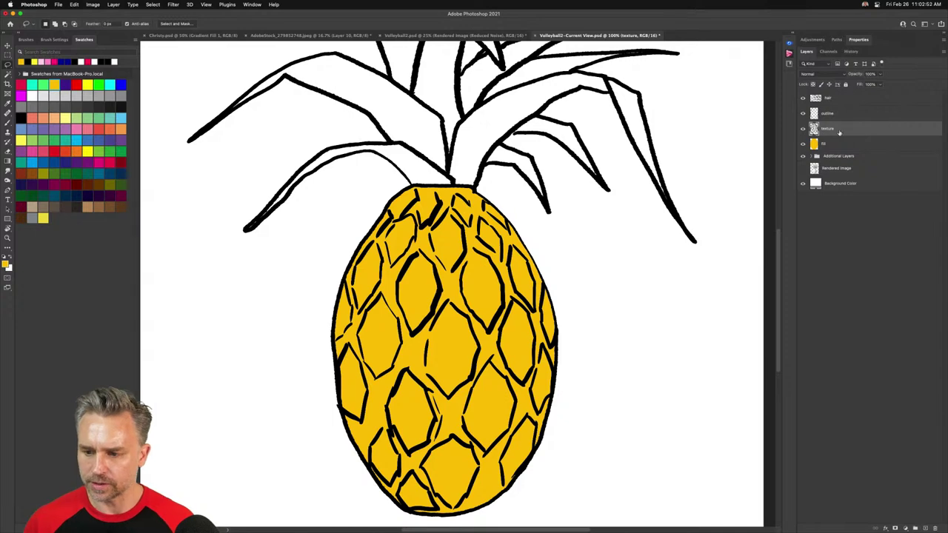
# Apply a Color Overlay layer style to the texture layer with the brown colour #aa6400
pyautogui.press('super+equal')
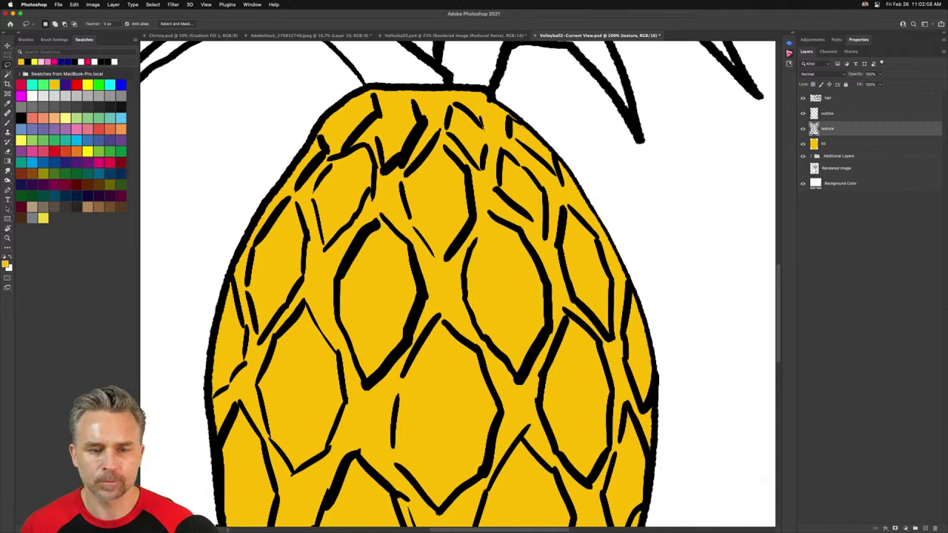
pyautogui.doubleClick(879, 131)
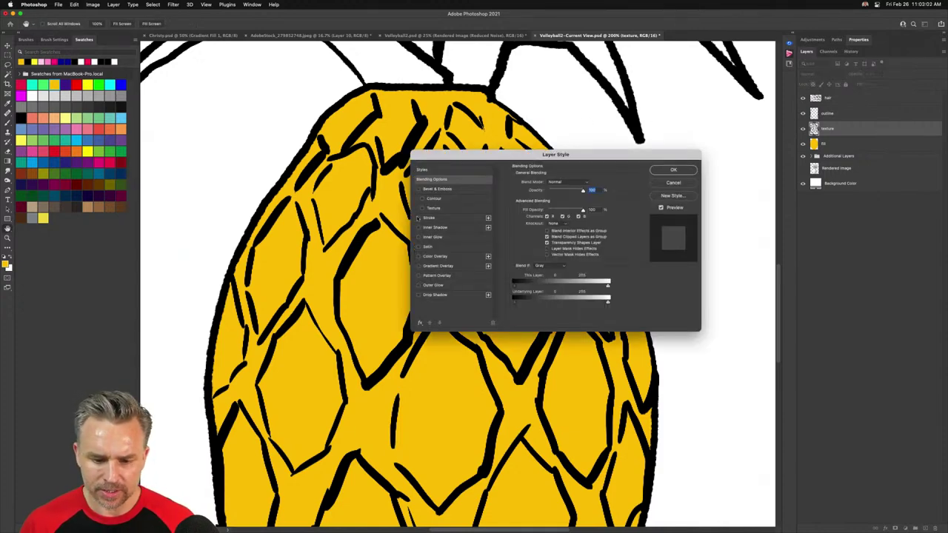
pyautogui.click(418, 257)
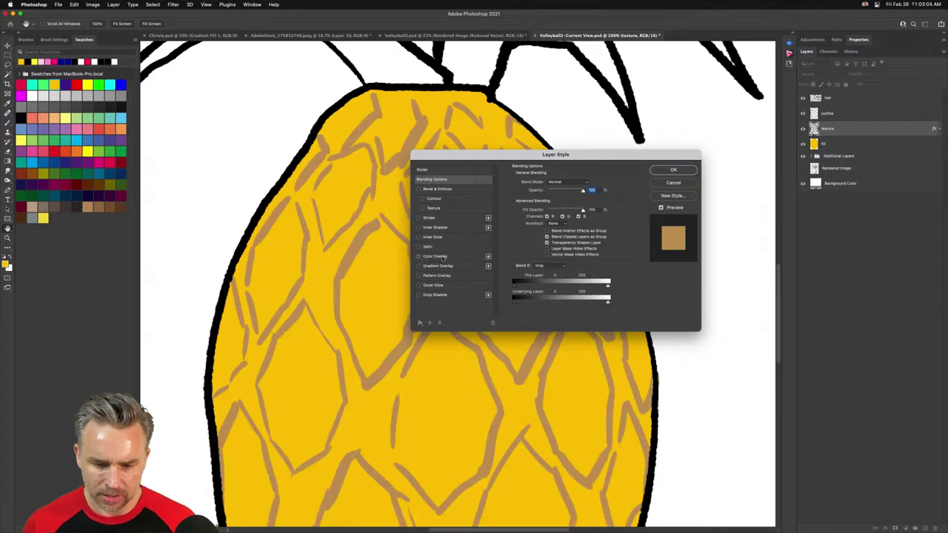
pyautogui.click(440, 257)
pyautogui.click(587, 183)
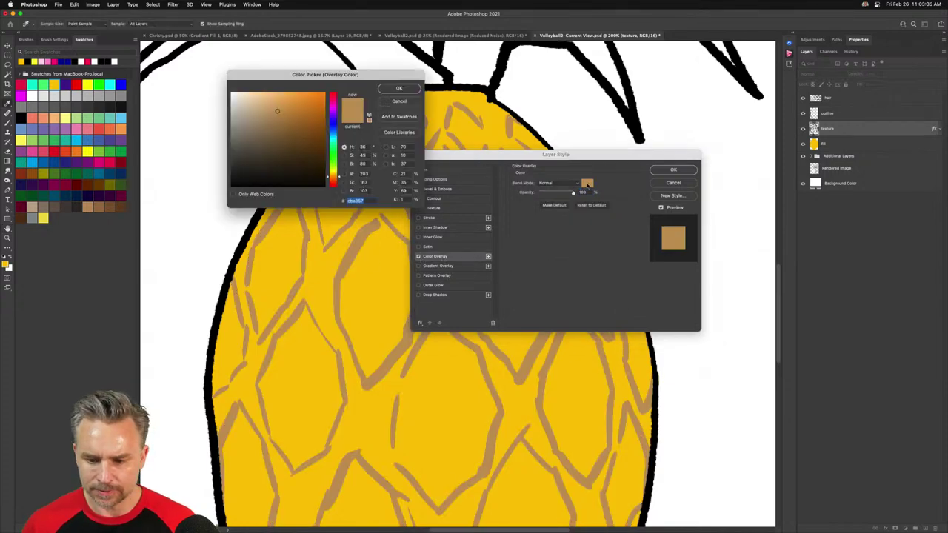
pyautogui.click(394, 300)
pyautogui.moveTo(303, 109); pyautogui.dragTo(336, 122)
pyautogui.moveTo(332, 172); pyautogui.dragTo(335, 180)
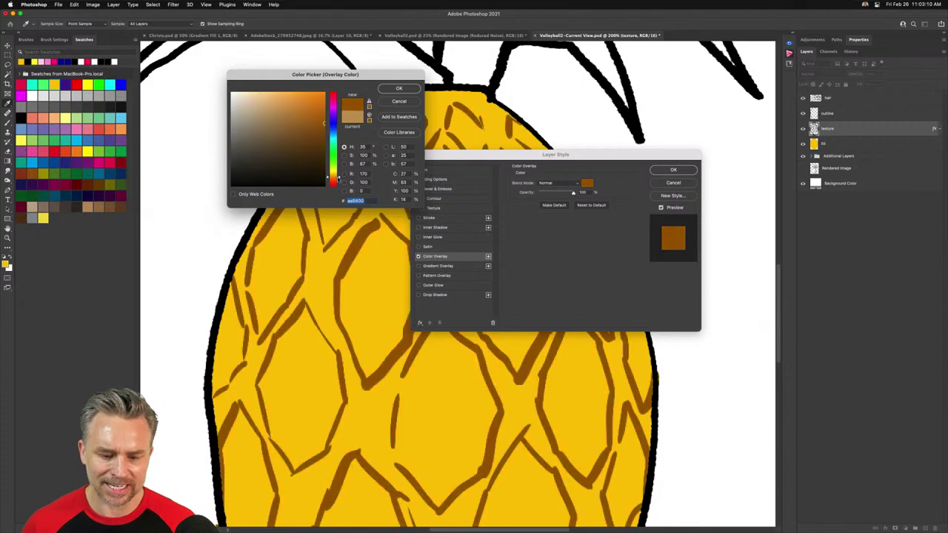
pyautogui.click(398, 89)
pyautogui.click(679, 173)
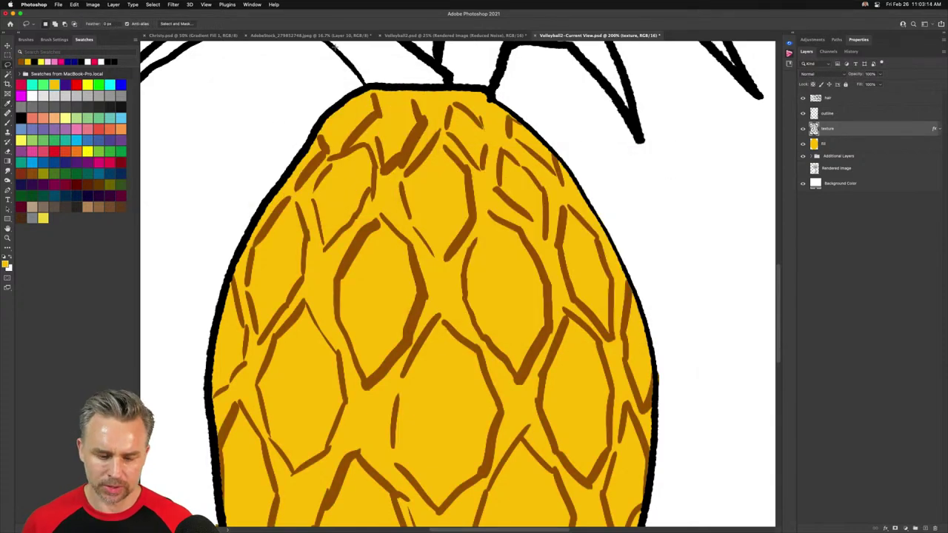
# Add a new layer directly beneath the hair layer and set the Magic Wand to Sample All Layers
pyautogui.press('super+minus')
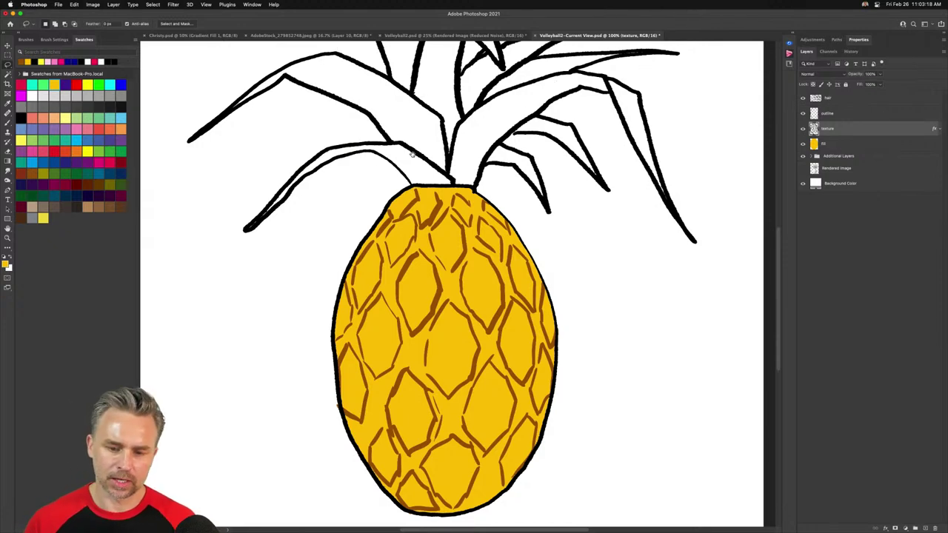
pyautogui.scroll(5, 412, 153)
pyautogui.click(843, 100)
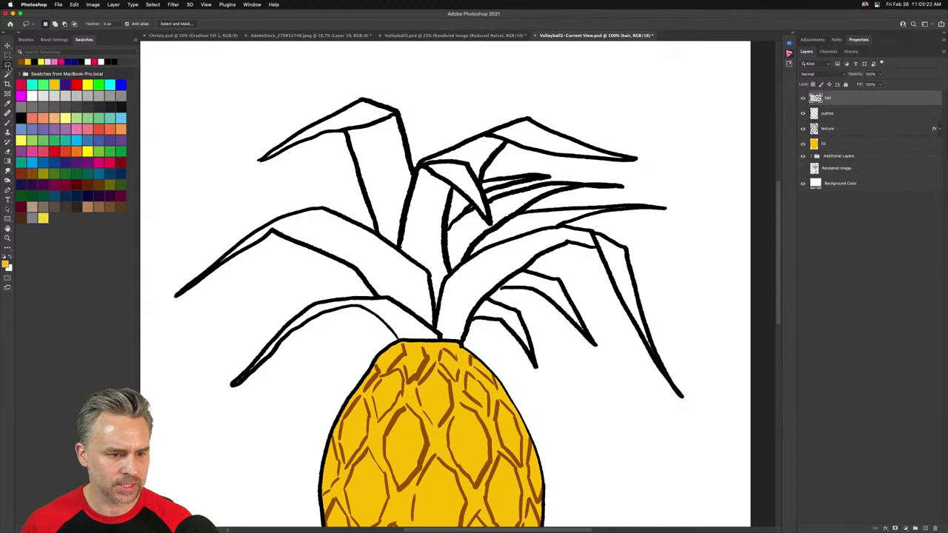
pyautogui.click(8, 73)
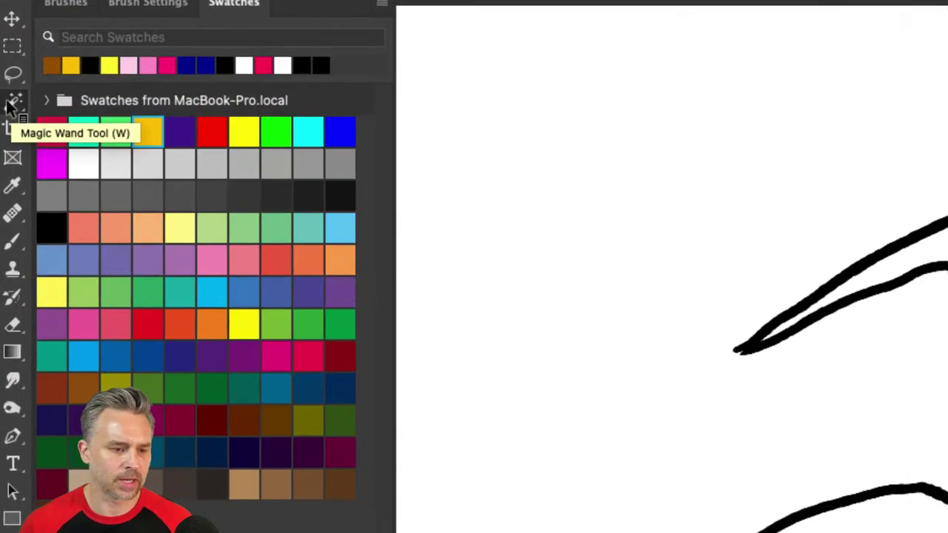
pyautogui.click(13, 103)
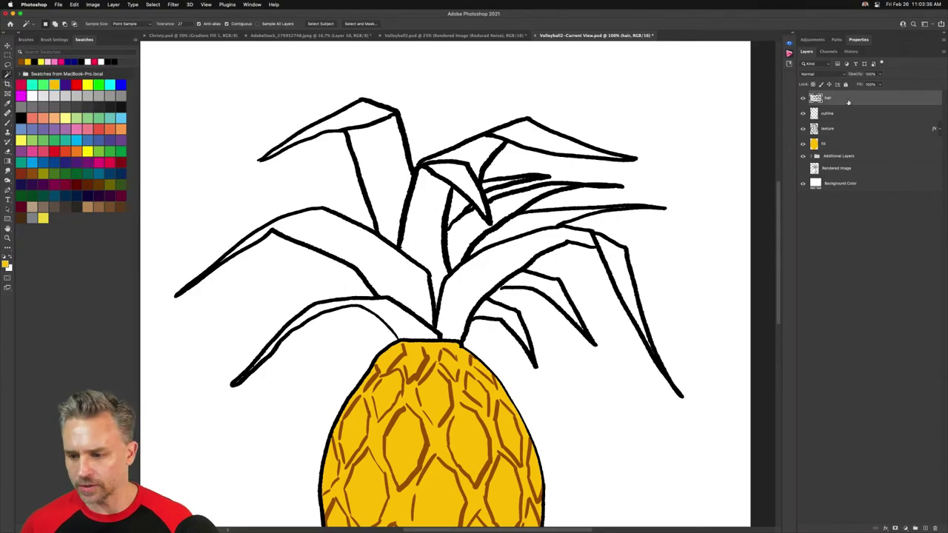
pyautogui.click(926, 528)
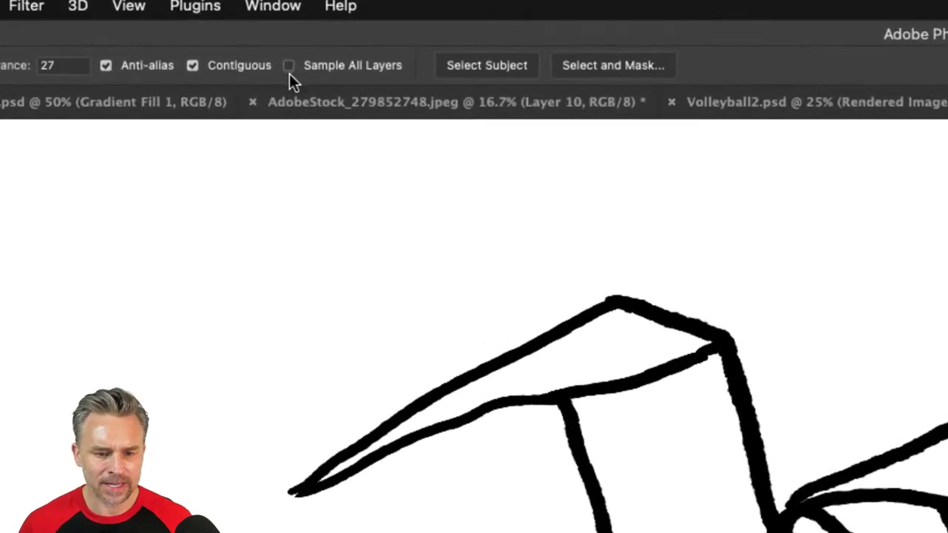
pyautogui.click(289, 67)
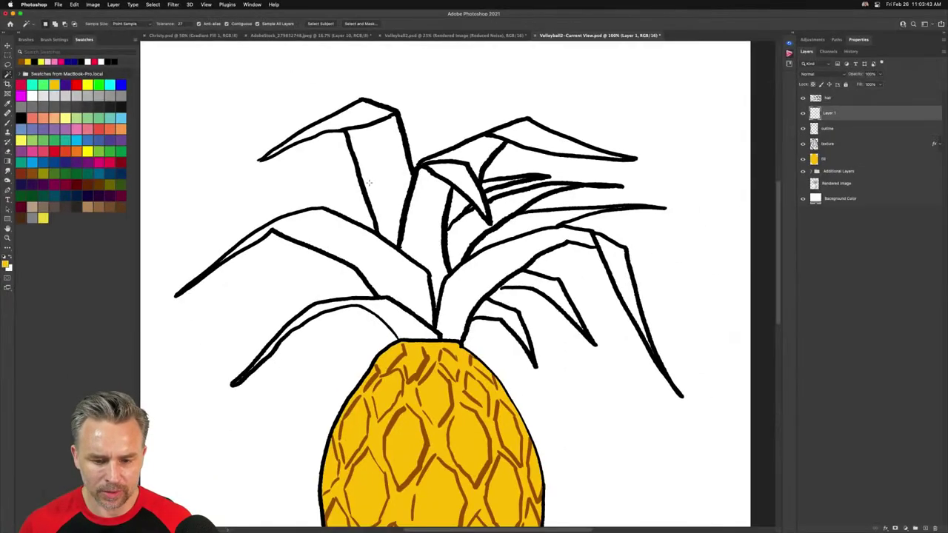
# Select the main leaf areas, excluding the folded tips, with the Magic Wand and expand the selection
pyautogui.click(368, 182)
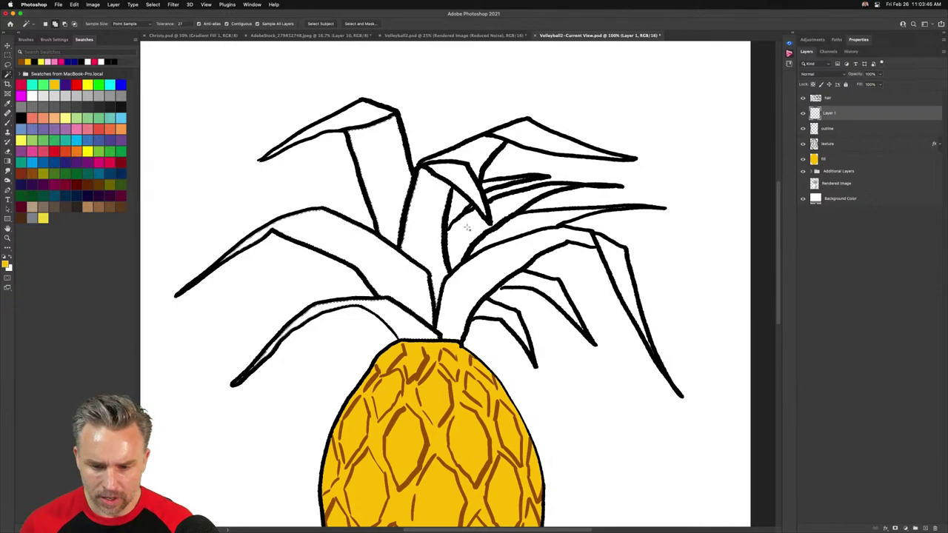
pyautogui.keyDown('shift'); pyautogui.click(511, 207); pyautogui.keyUp('shift')
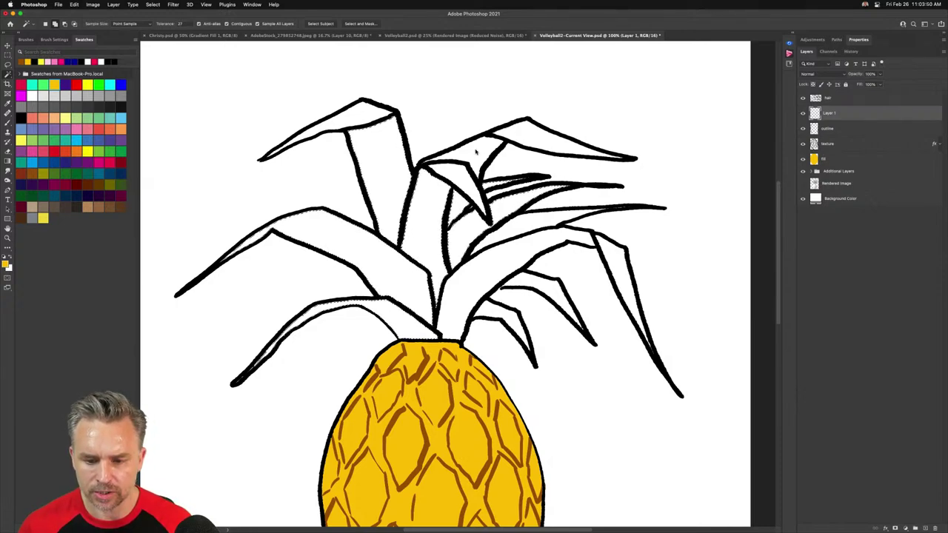
pyautogui.keyDown('shift'); pyautogui.click(525, 283); pyautogui.keyUp('shift')
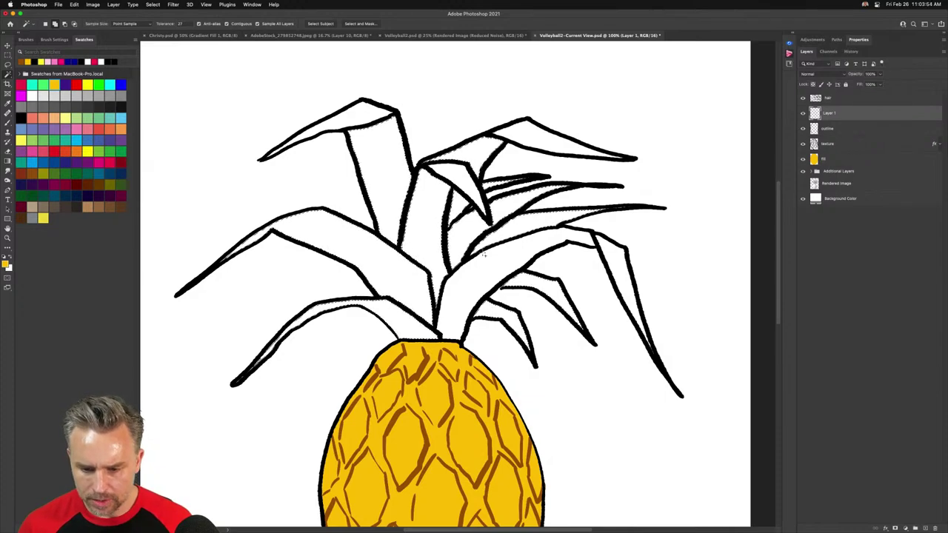
pyautogui.click(153, 5)
pyautogui.moveTo(177, 113)
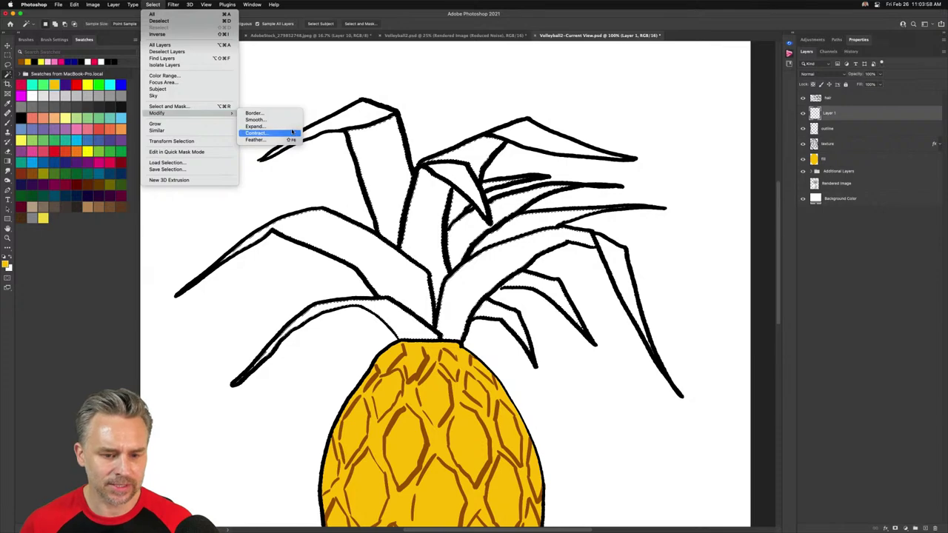
pyautogui.click(295, 126)
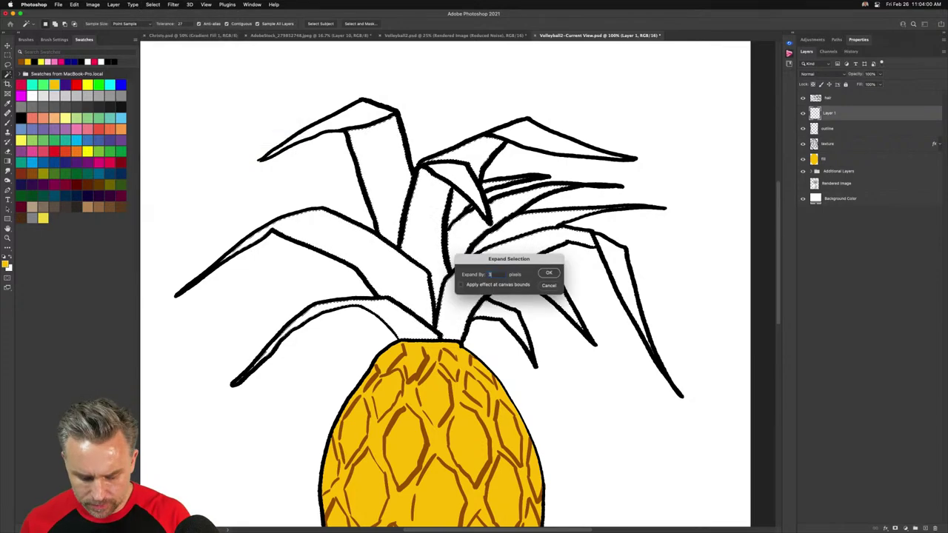
pyautogui.press('Return')
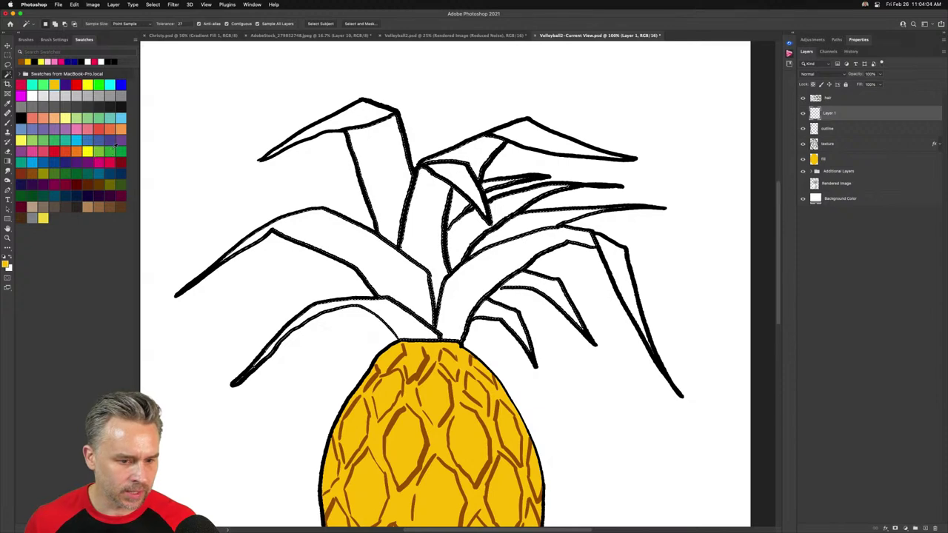
# Fill the selected leaves with dark green on Layer 1, add a new layer above it, and deselect
pyautogui.click(77, 173)
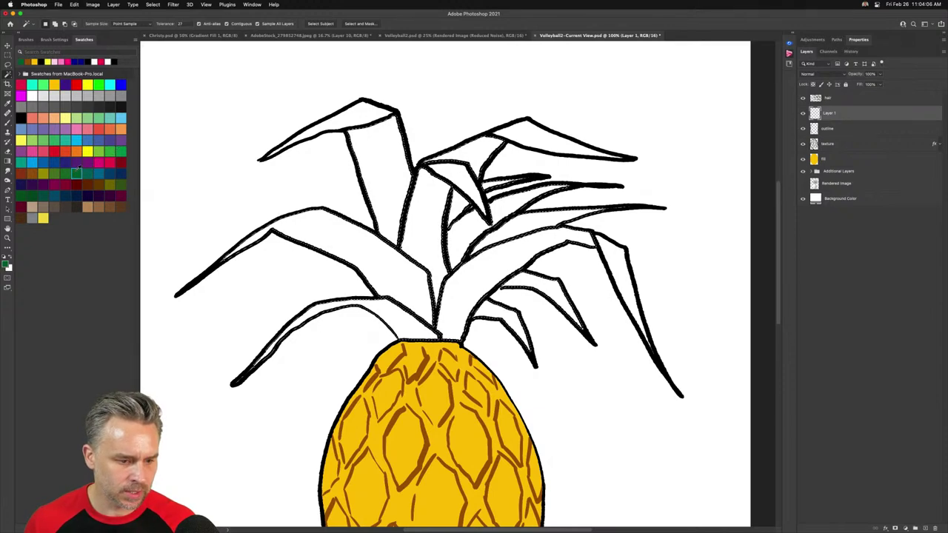
pyautogui.hotkey('shift', 'BackSpace')
pyautogui.press('Return')
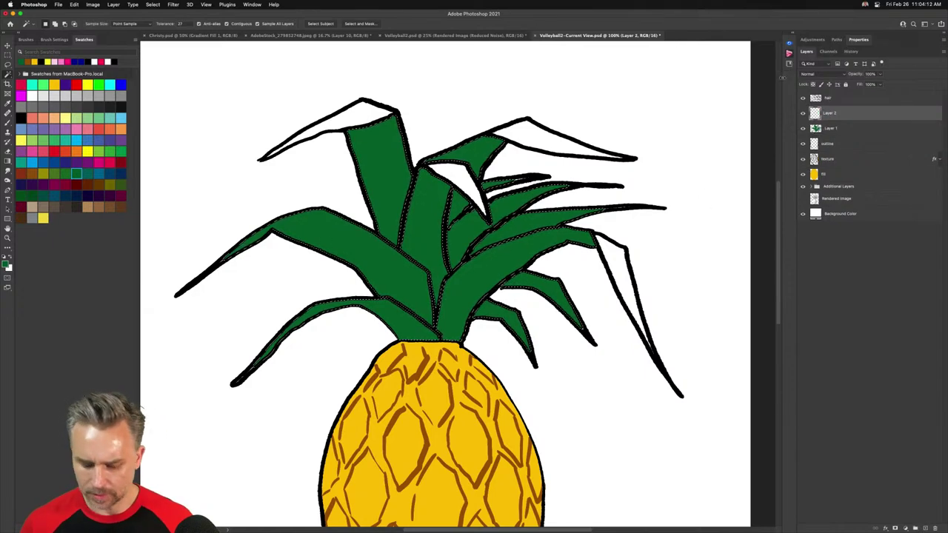
pyautogui.press('super+d')
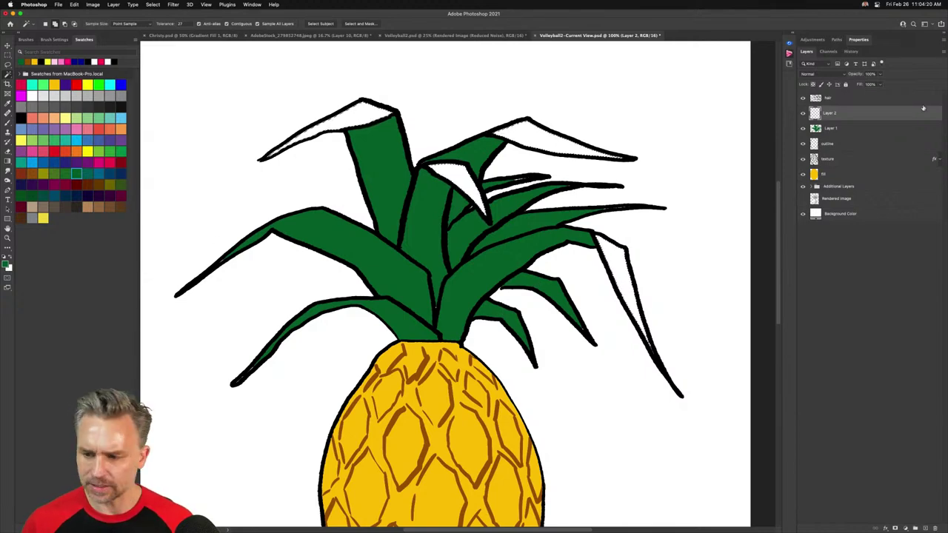
# Fill the selected folded leaf tips with light green on Layer 2
pyautogui.click(98, 153)
pyautogui.hotkey('shift', 'BackSpace')
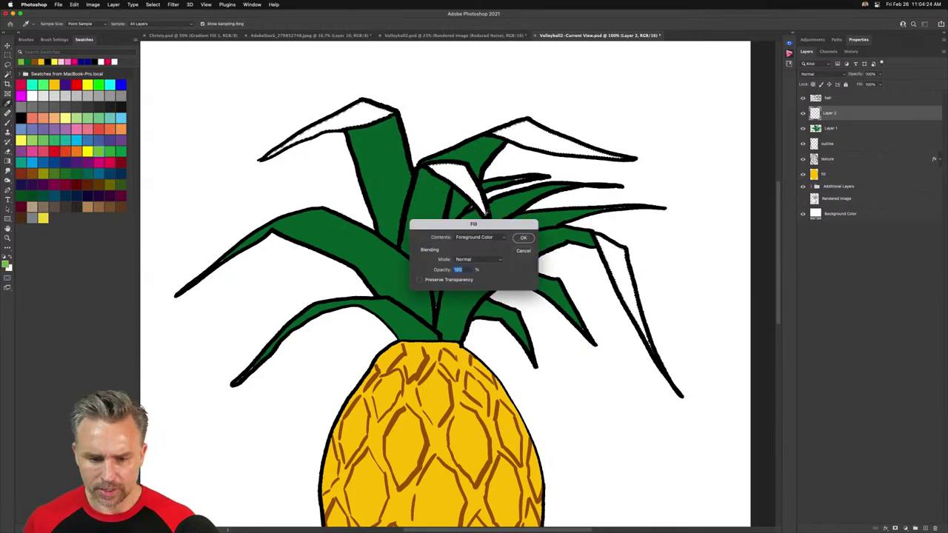
pyautogui.press('Return')
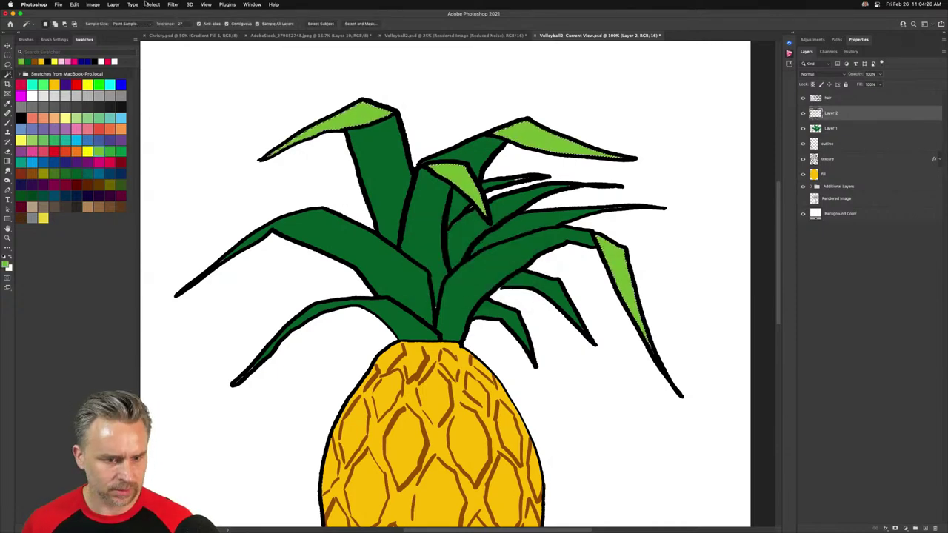
# Expand the selection around the light green leaf tips so the fill can reach under the line art
pyautogui.click(150, 5)
pyautogui.moveTo(222, 112)
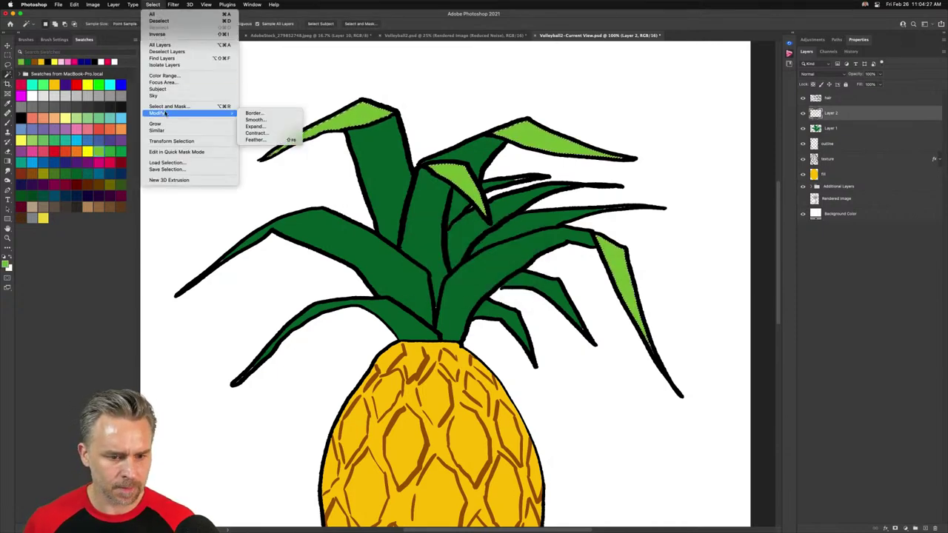
pyautogui.click(263, 126)
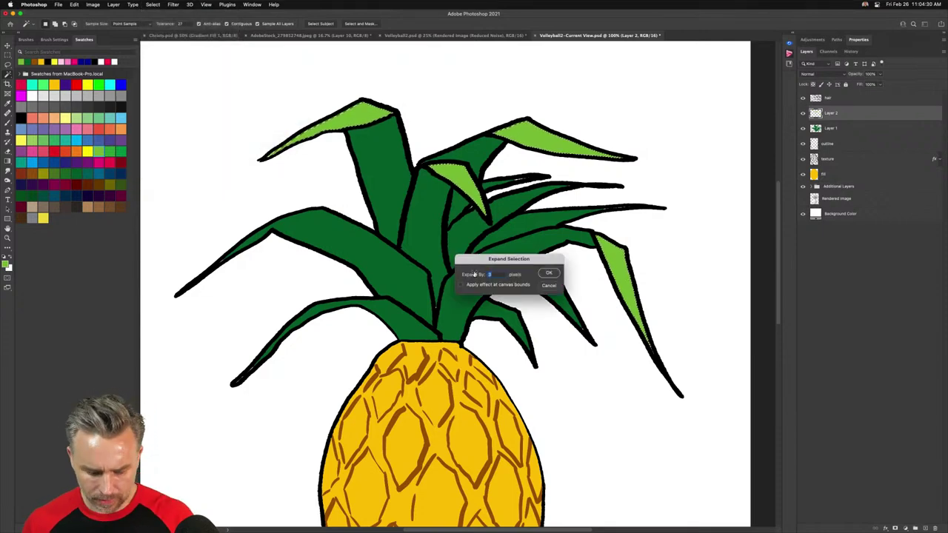
pyautogui.press('Return')
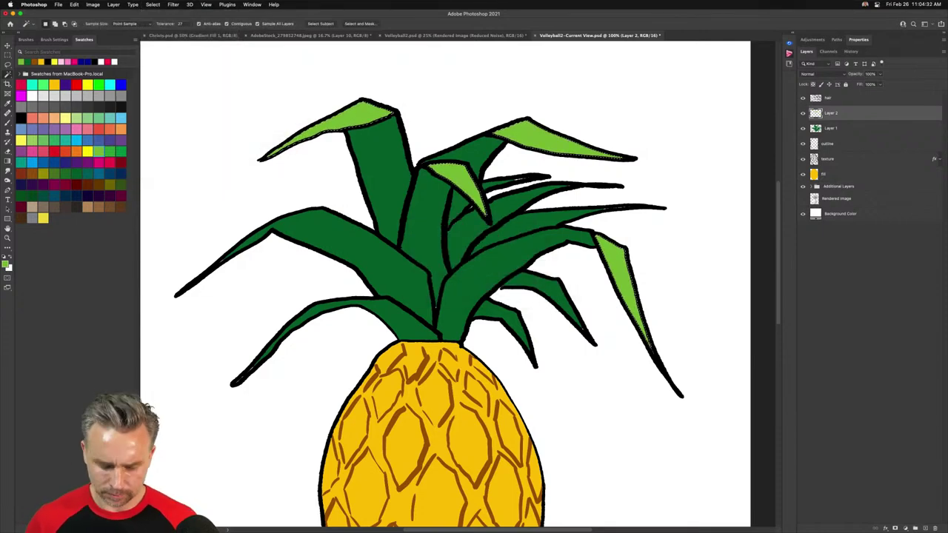
# Select the fill layer and hide the hair, Layer 2, Layer 1, outline and texture layers above it
pyautogui.scroll(-5, 404, 294)
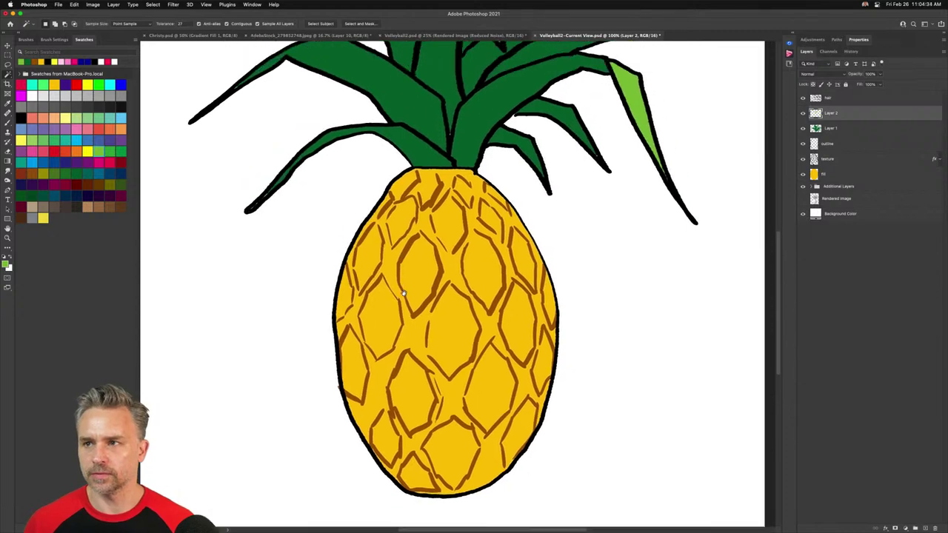
pyautogui.scroll(3, 404, 294)
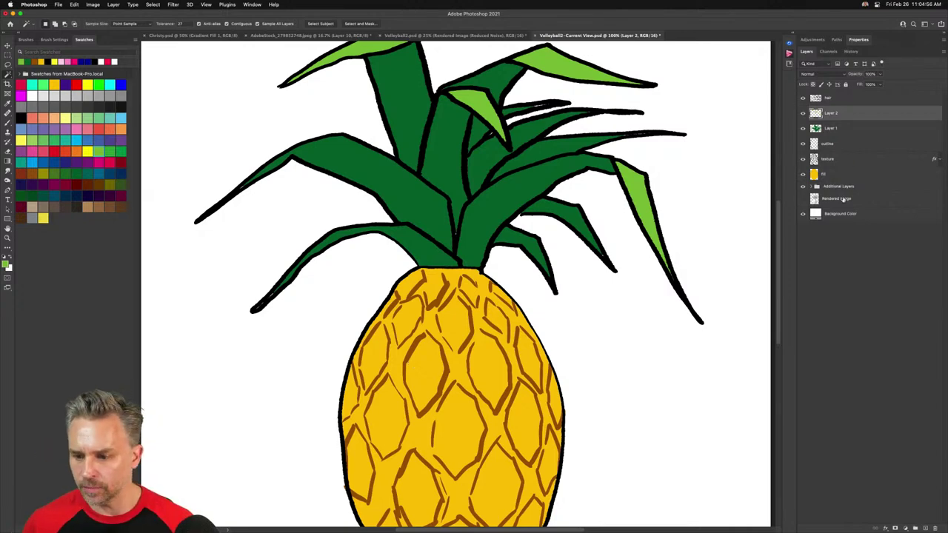
pyautogui.click(850, 174)
pyautogui.moveTo(803, 98); pyautogui.dragTo(803, 160)
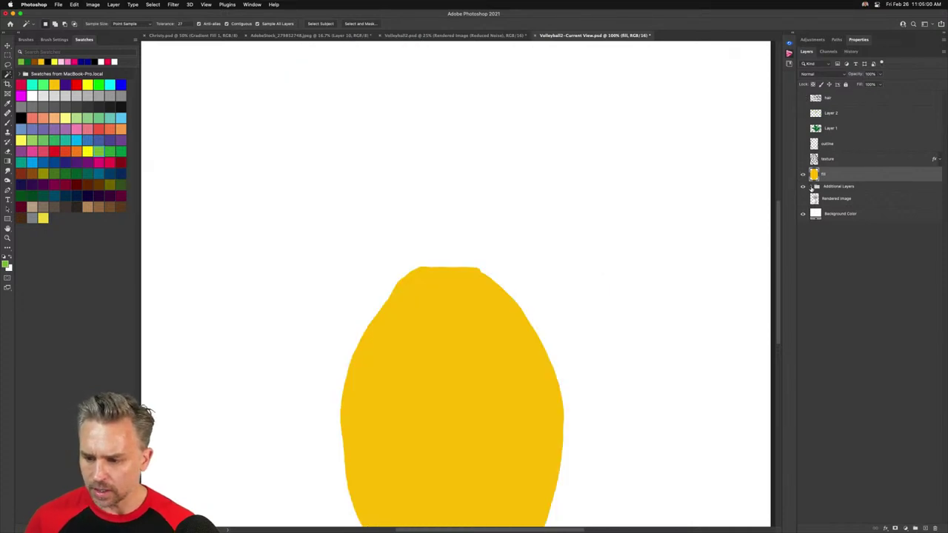
# Show and select the Depth Information layer in the Additional Layers group, and hide the yellow fill layer
pyautogui.click(811, 186)
pyautogui.click(803, 229)
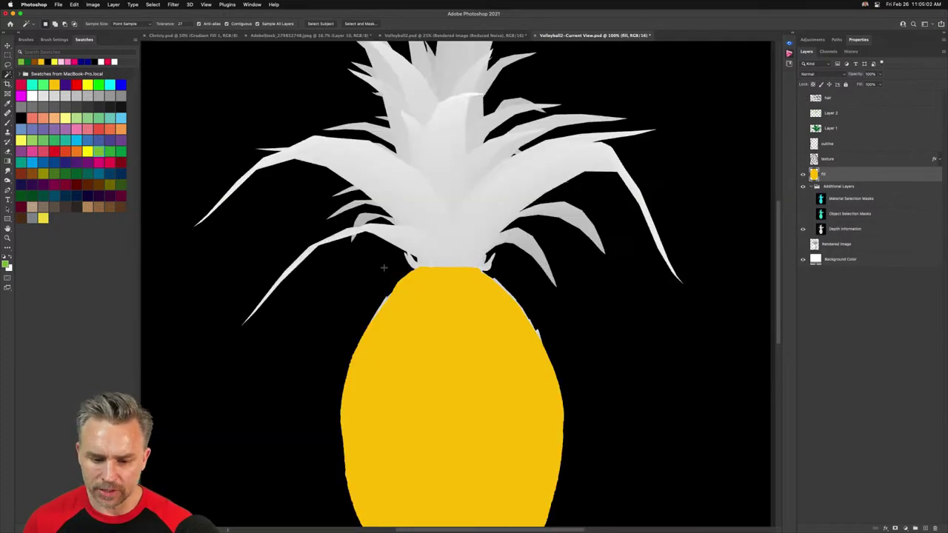
pyautogui.scroll(-5, 558, 204)
pyautogui.click(842, 229)
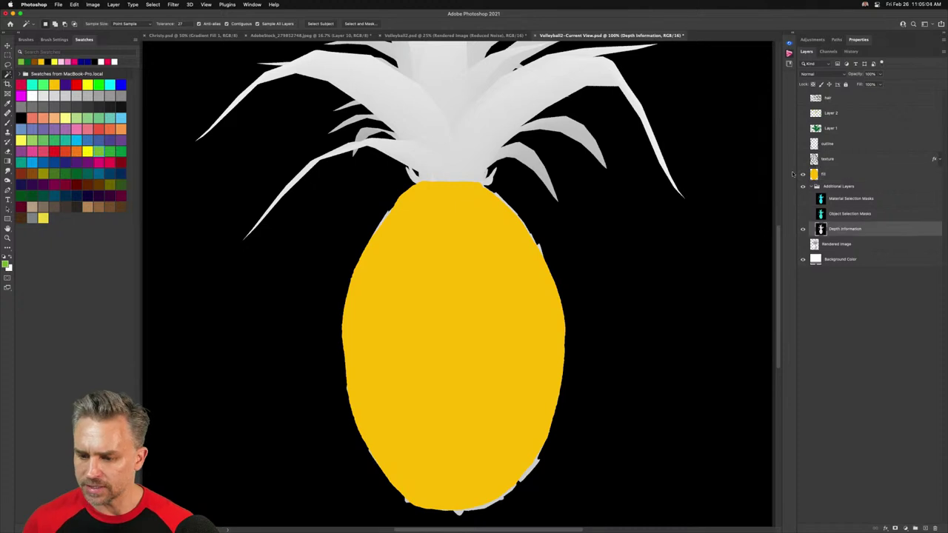
pyautogui.click(803, 174)
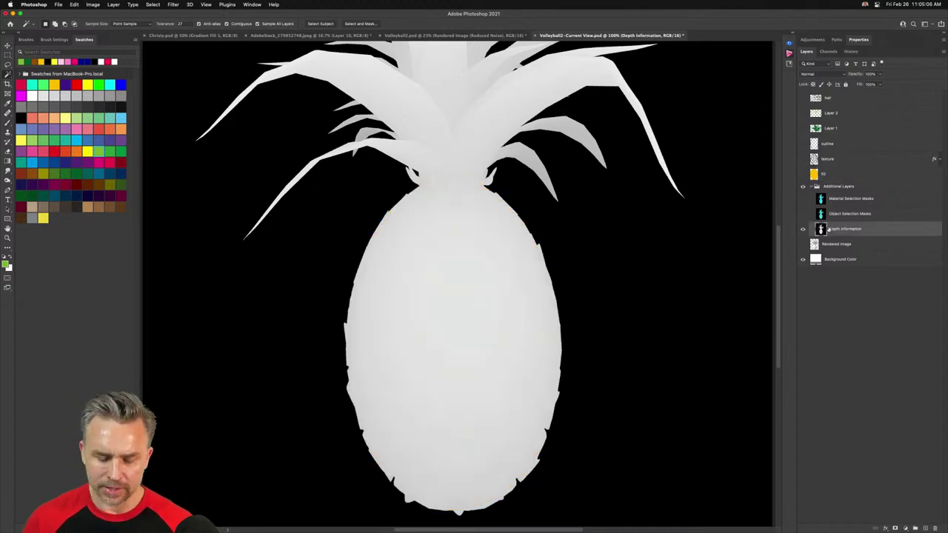
# Use Levels on the Depth Information layer to raise the black input point to the start of the histogram's tones
pyautogui.press('super+l')
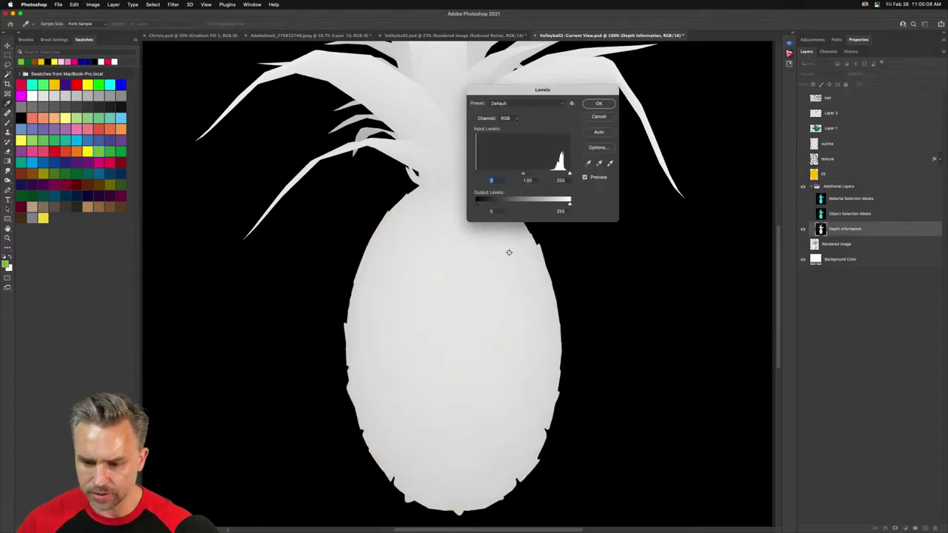
pyautogui.moveTo(478, 174); pyautogui.dragTo(549, 177)
pyautogui.press('Return')
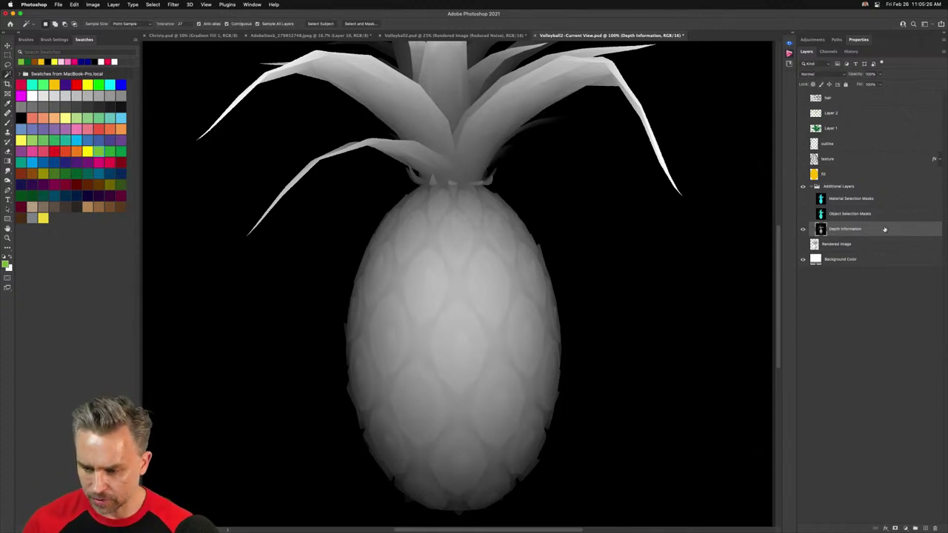
# Clip a copy of the Depth Information layer to the yellow fill with Color Burn blending, showing the artwork layers and hiding the original depth layer
pyautogui.moveTo(885, 229); pyautogui.dragTo(844, 176)
pyautogui.keyDown('alt'); pyautogui.click(803, 158); pyautogui.keyUp('alt')
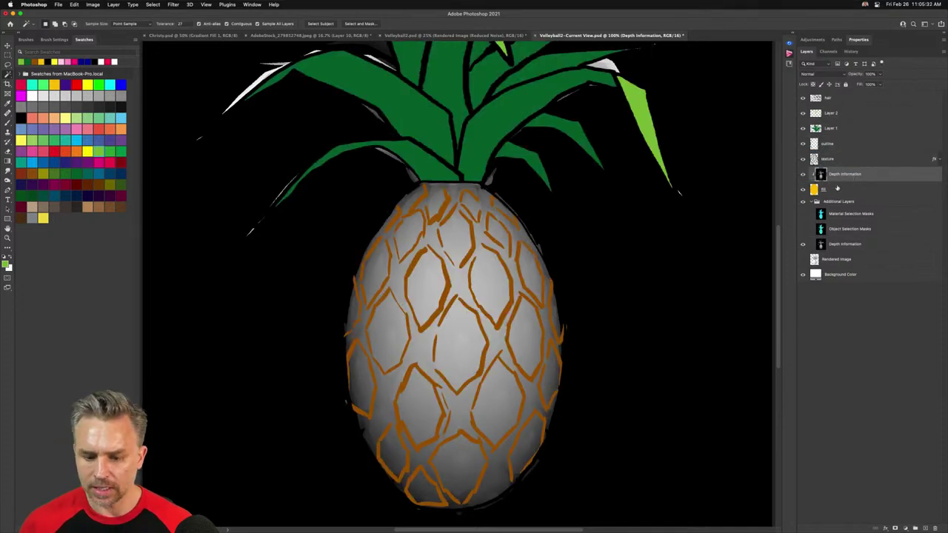
pyautogui.click(803, 244)
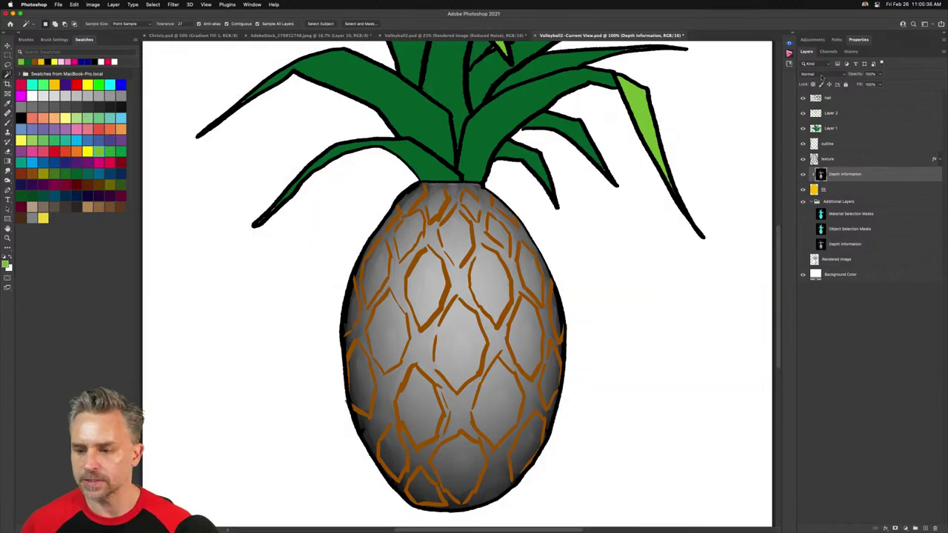
pyautogui.click(821, 74)
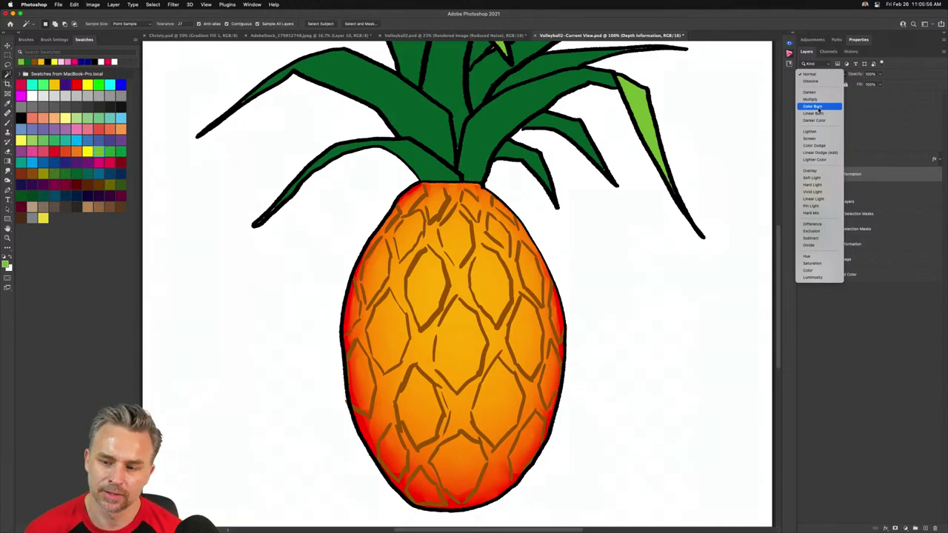
pyautogui.click(819, 109)
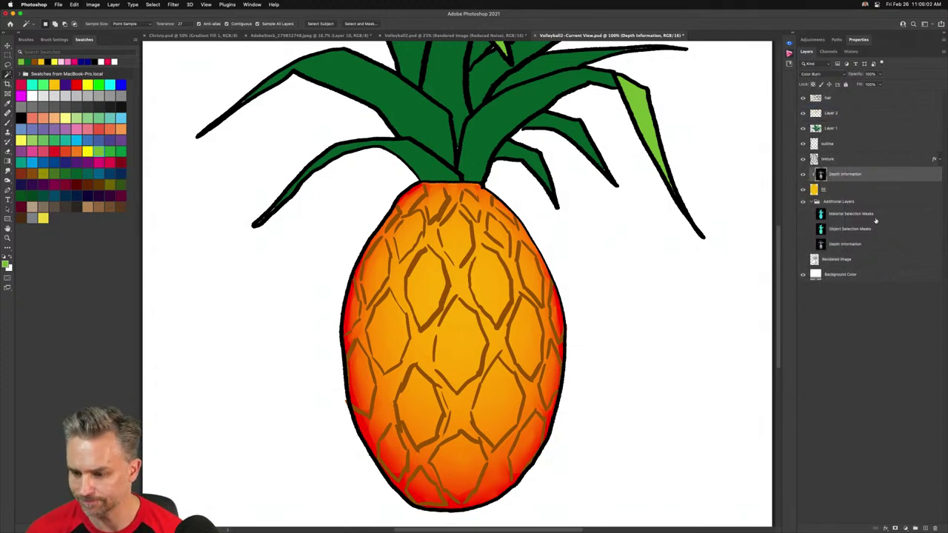
# Add a Hue/Saturation adjustment above the clipped depth layer and try to use a copy of the depth image as its mask
pyautogui.click(906, 526)
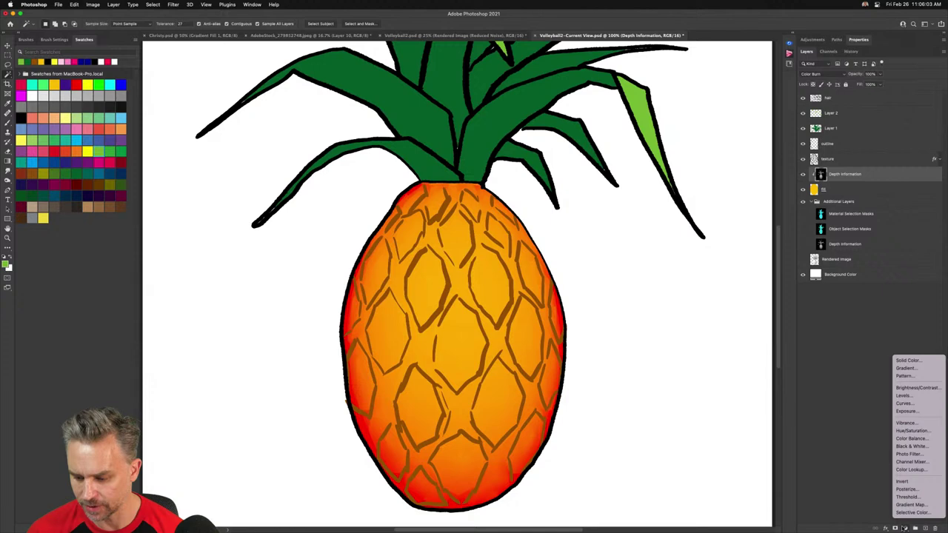
pyautogui.click(926, 431)
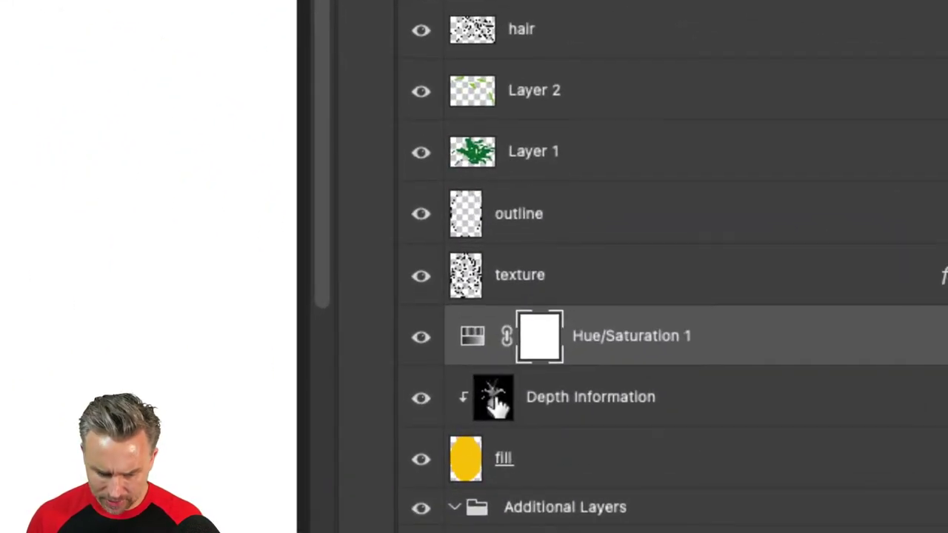
pyautogui.moveTo(496, 405); pyautogui.dragTo(543, 339)
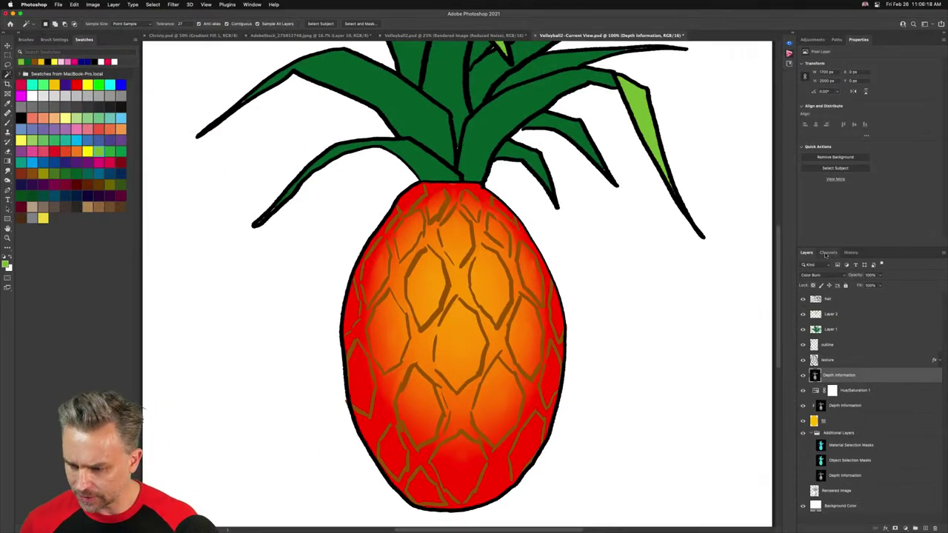
# Try loading the Blue channel as a selection for the adjustment mask, isolate that channel, and clear the selection
pyautogui.click(829, 252)
pyautogui.keyDown('super'); pyautogui.click(811, 309); pyautogui.keyUp('super')
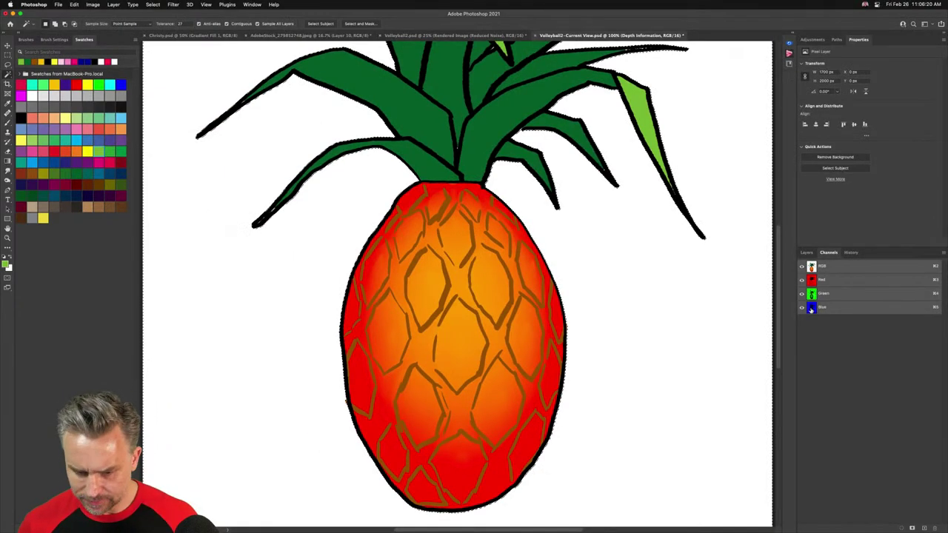
pyautogui.click(807, 253)
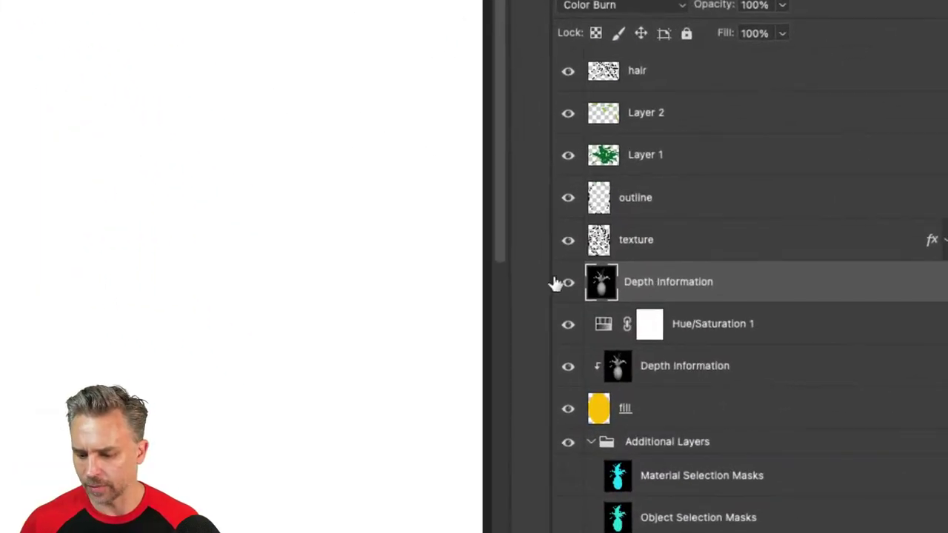
pyautogui.click(649, 327)
pyautogui.click(667, 281)
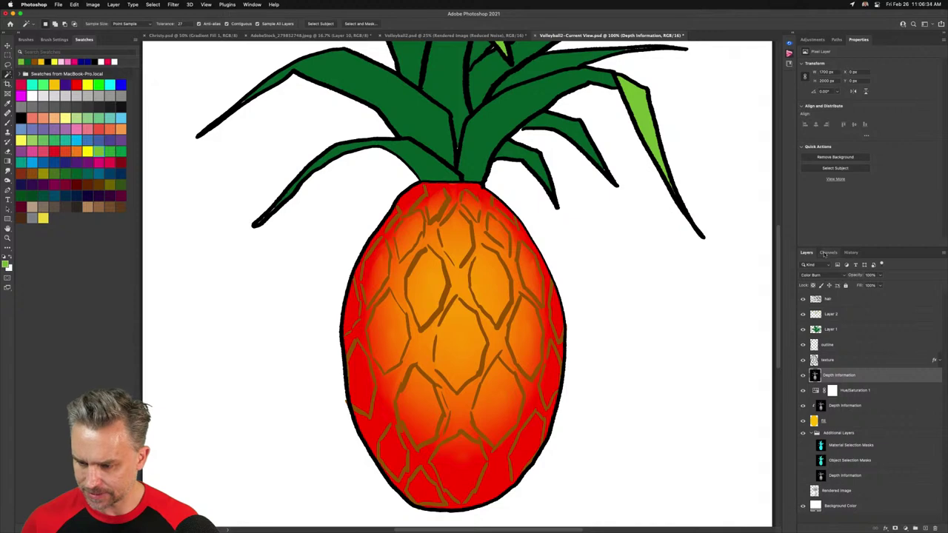
pyautogui.click(828, 253)
pyautogui.keyDown('super'); pyautogui.click(812, 308); pyautogui.keyUp('super')
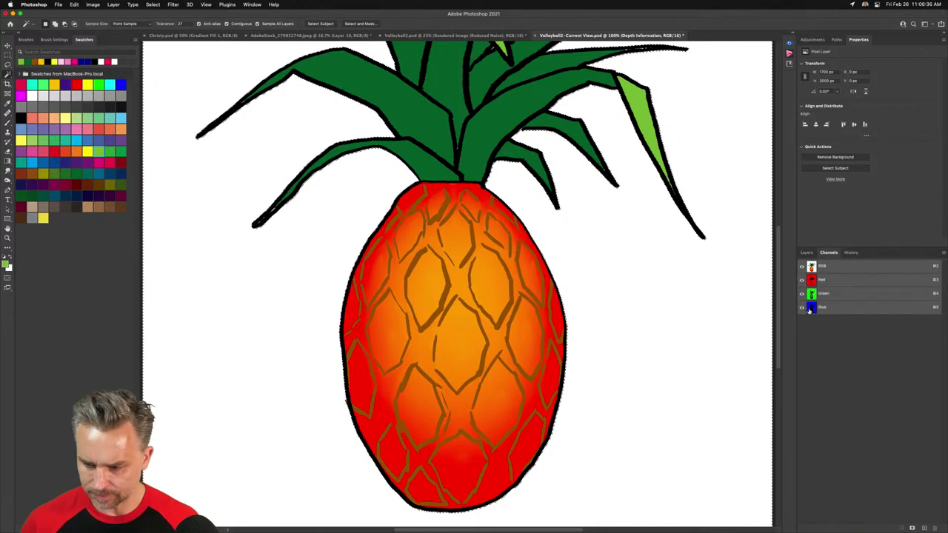
pyautogui.click(811, 308)
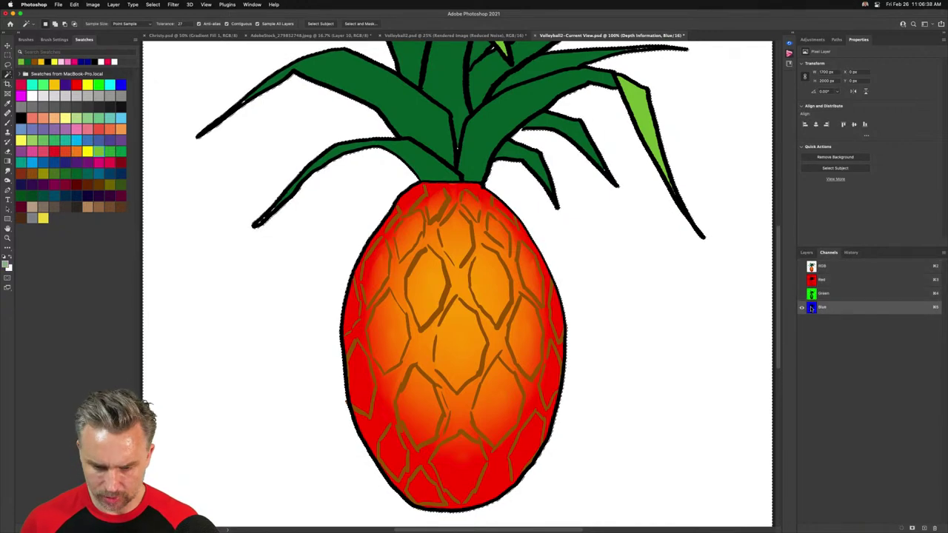
pyautogui.press('super+d')
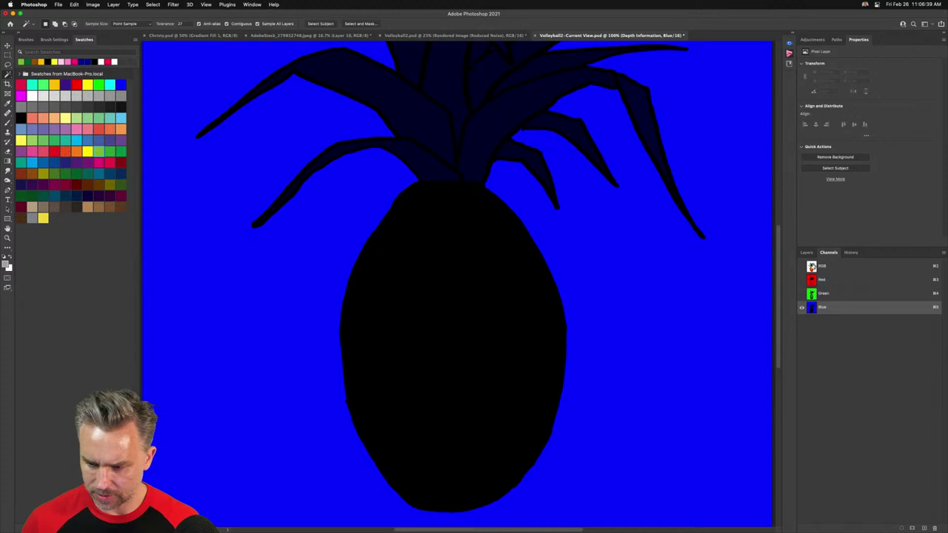
pyautogui.click(807, 252)
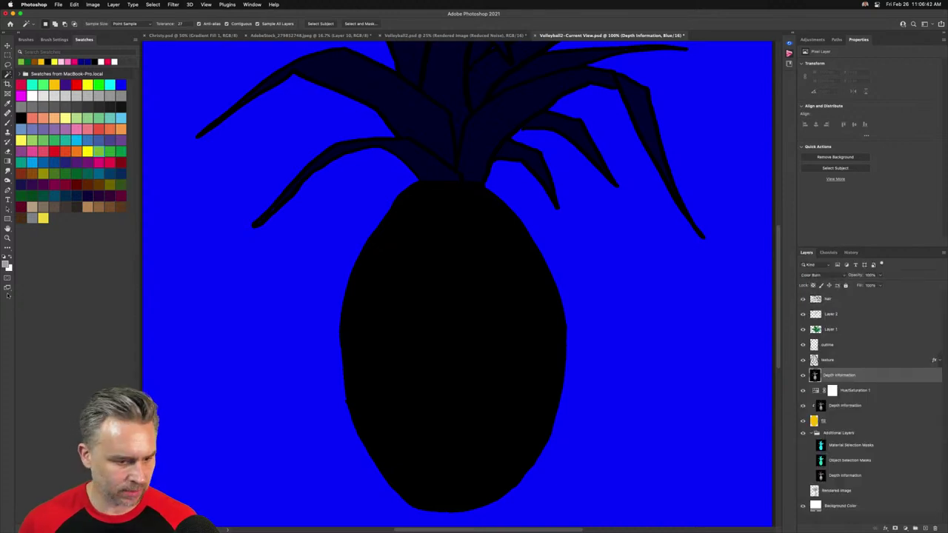
pyautogui.click(7, 279)
pyautogui.click(7, 288)
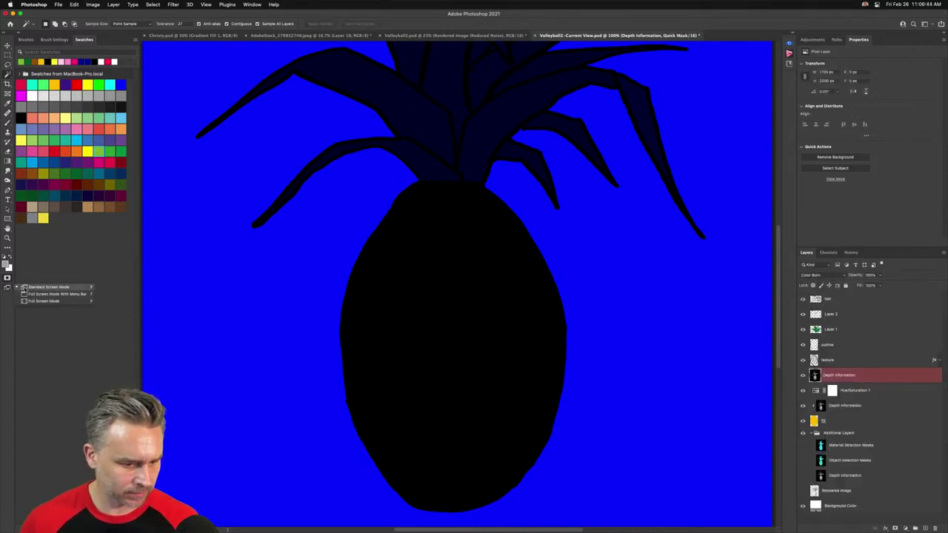
pyautogui.click(26, 288)
pyautogui.click(7, 278)
pyautogui.click(7, 64)
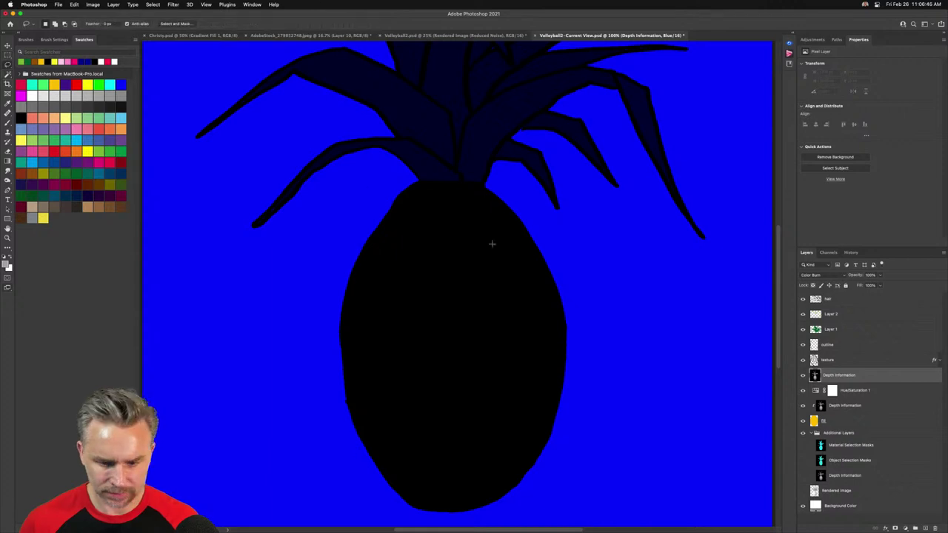
# Restore the full-colour view, hide the upper Depth Information copy, and select the copy clipped to the fill
pyautogui.click(835, 378)
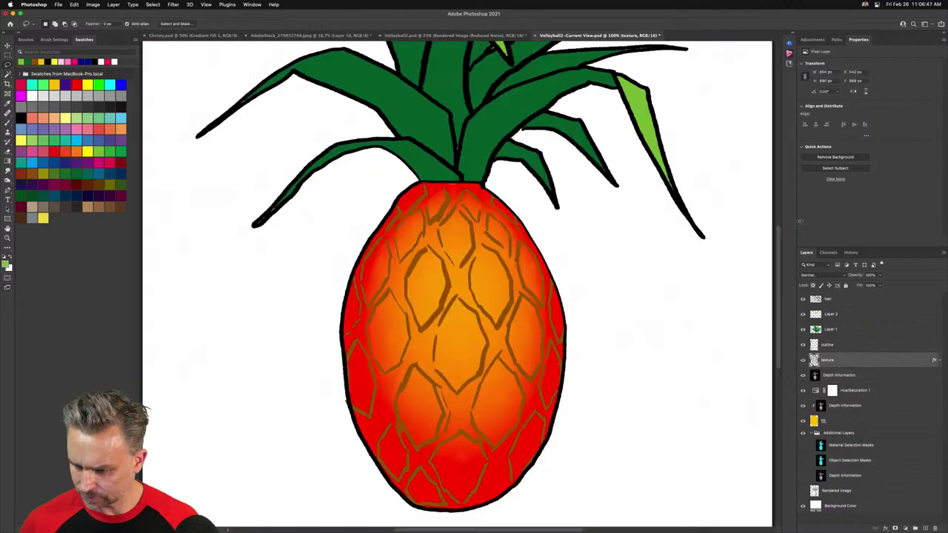
pyautogui.click(803, 377)
pyautogui.click(834, 407)
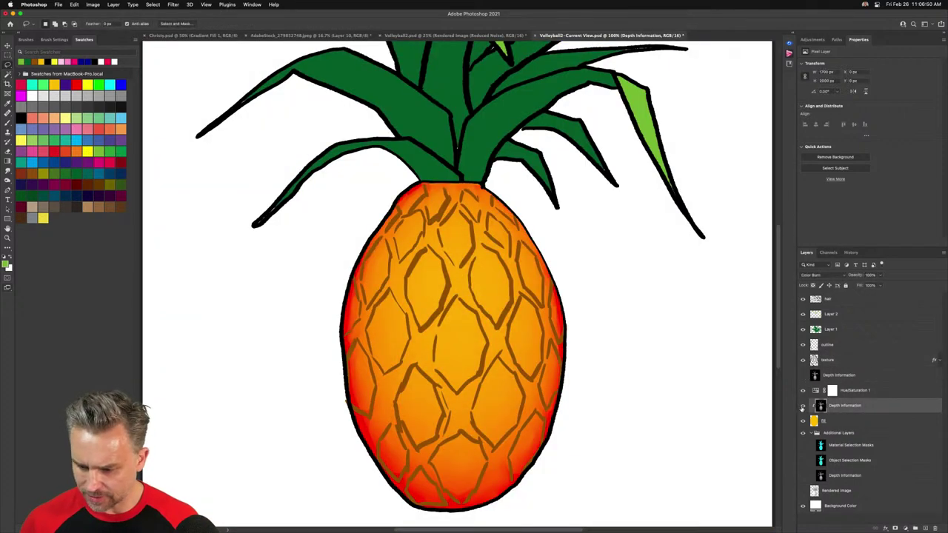
# Show the Material Selection Masks layer, bring it above all layers to examine its coverage, and return it to its group
pyautogui.click(803, 445)
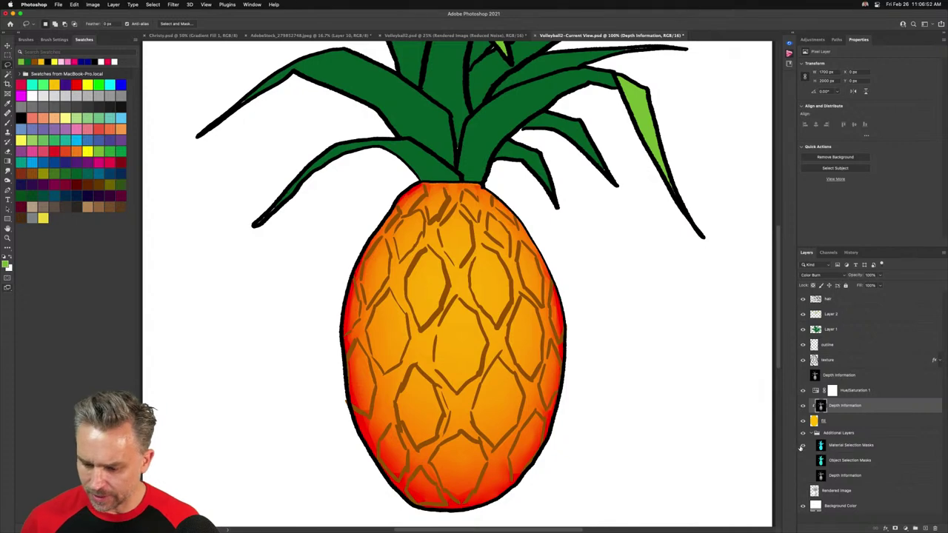
pyautogui.click(852, 445)
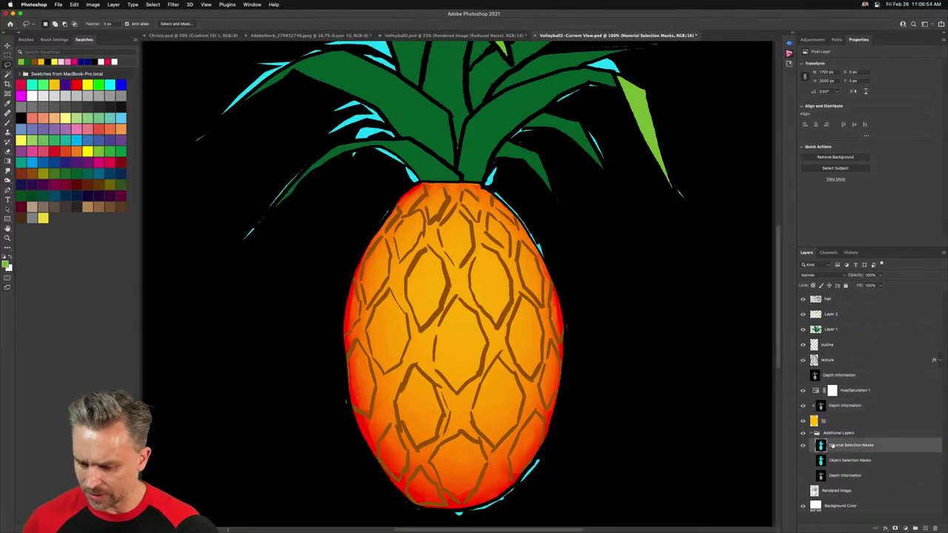
pyautogui.moveTo(833, 445); pyautogui.dragTo(847, 298)
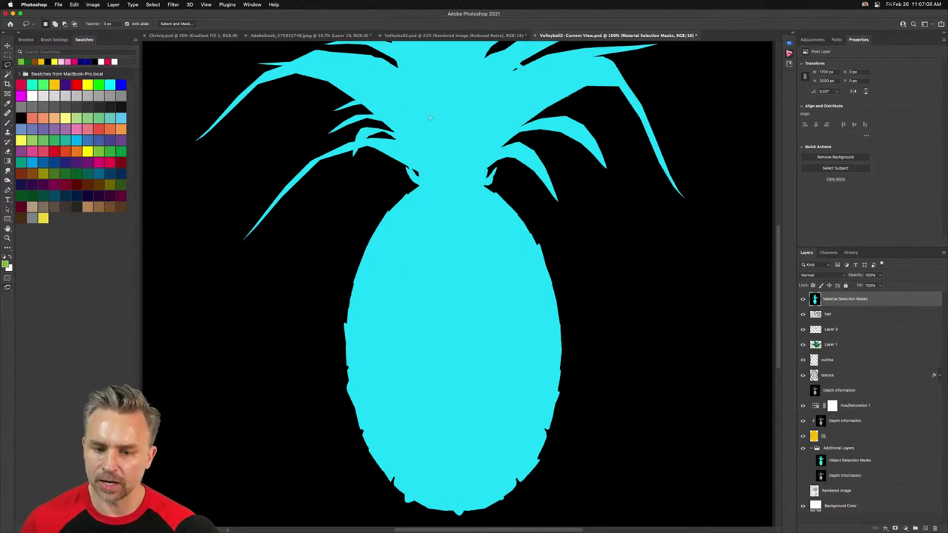
pyautogui.moveTo(845, 301); pyautogui.dragTo(833, 455)
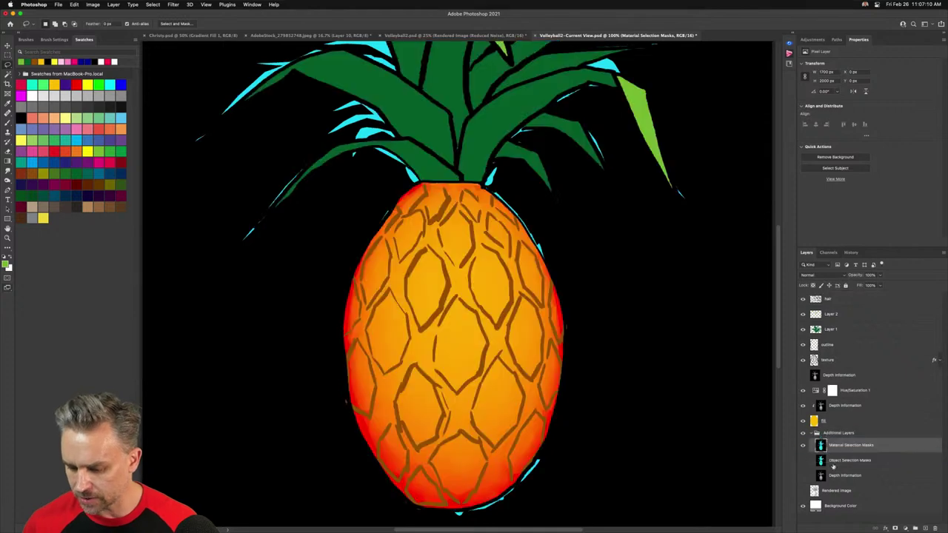
# Collapse and hide the Additional Layers group, and delete the Hue/Saturation adjustment layer
pyautogui.click(816, 434)
pyautogui.click(803, 433)
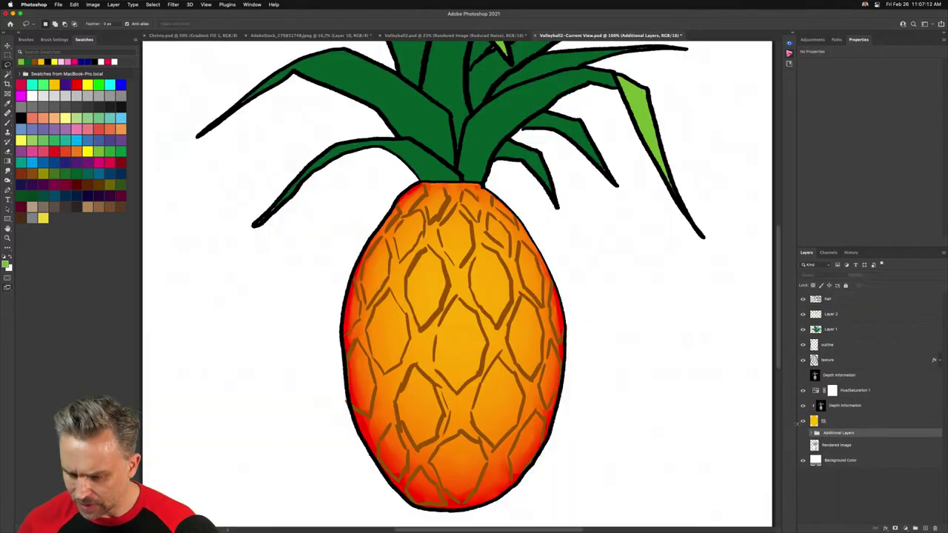
pyautogui.click(813, 362)
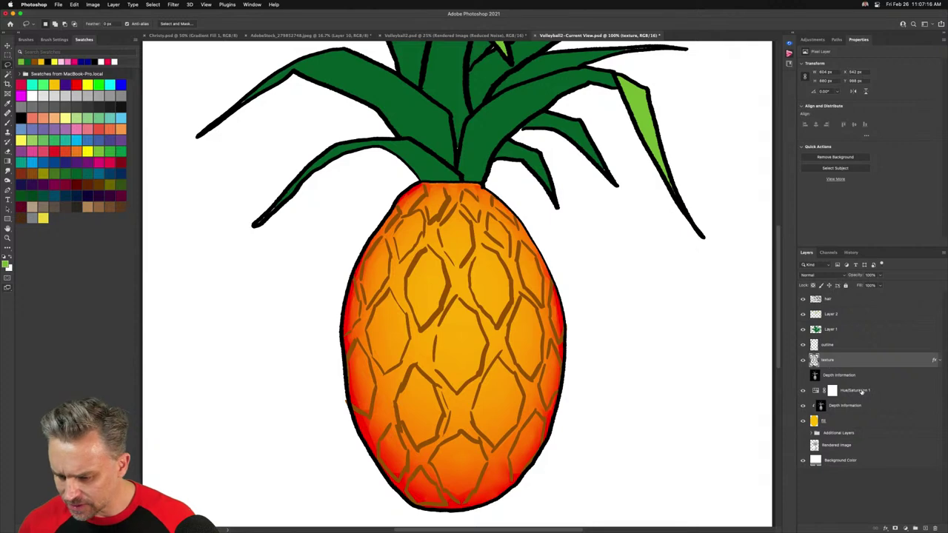
pyautogui.moveTo(871, 389); pyautogui.dragTo(935, 528)
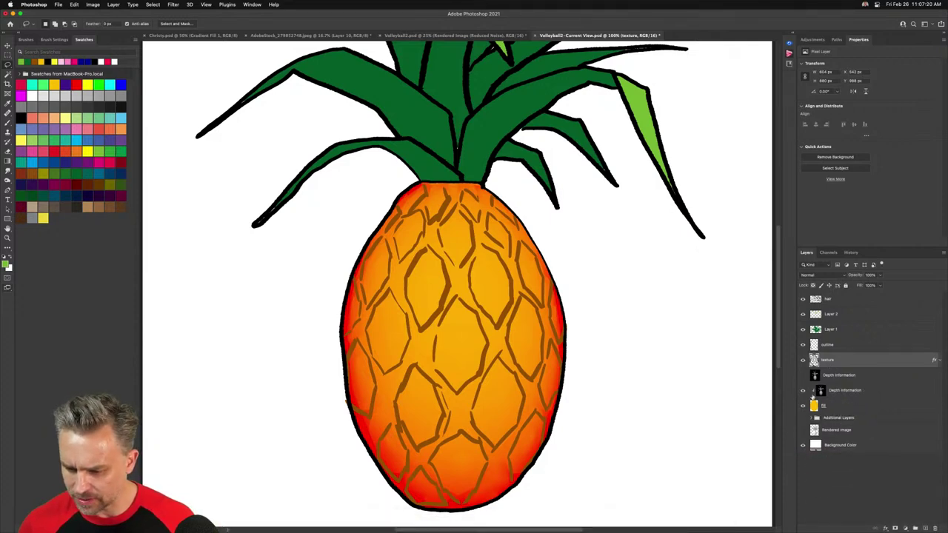
# Add a new empty layer above the dark green Layer 1 and clip it to that layer
pyautogui.click(845, 396)
pyautogui.scroll(5, 444, 259)
pyautogui.scroll(-4, 361, 222)
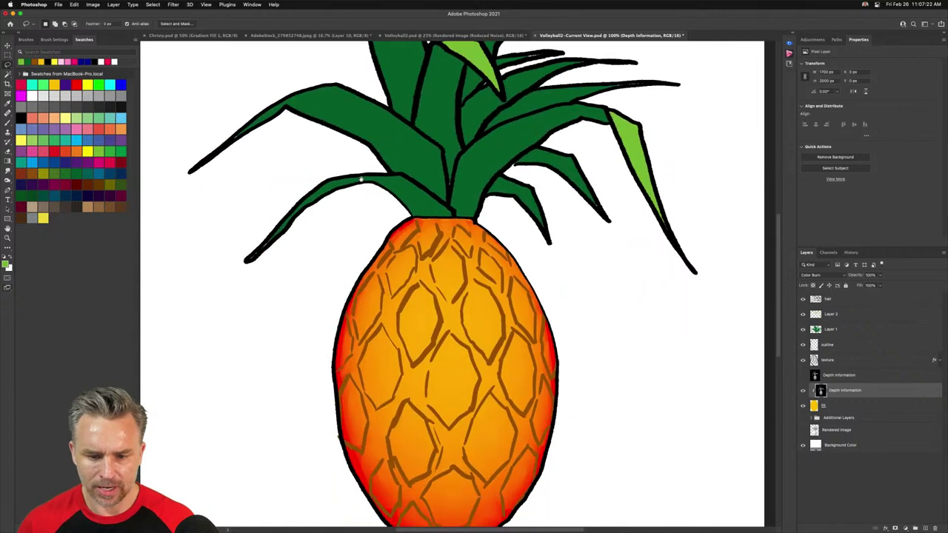
pyautogui.click(868, 329)
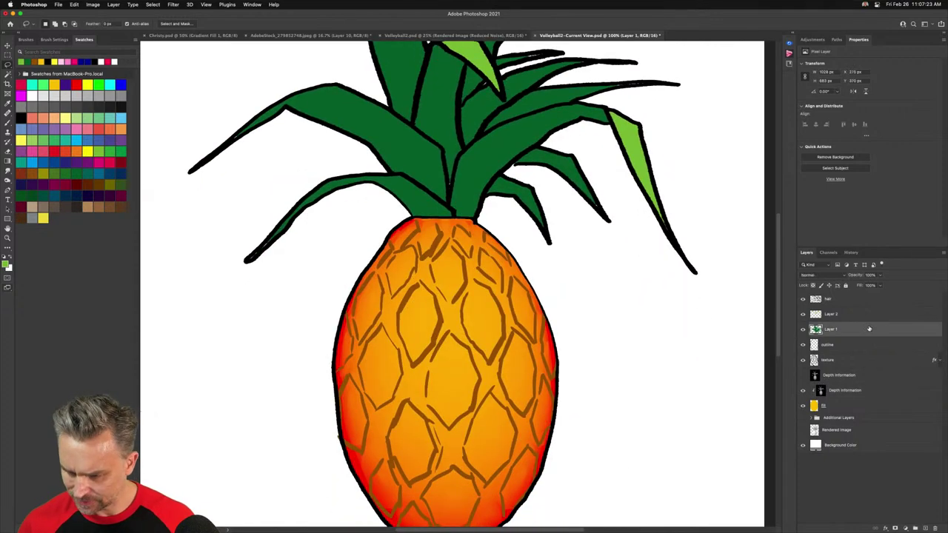
pyautogui.click(925, 528)
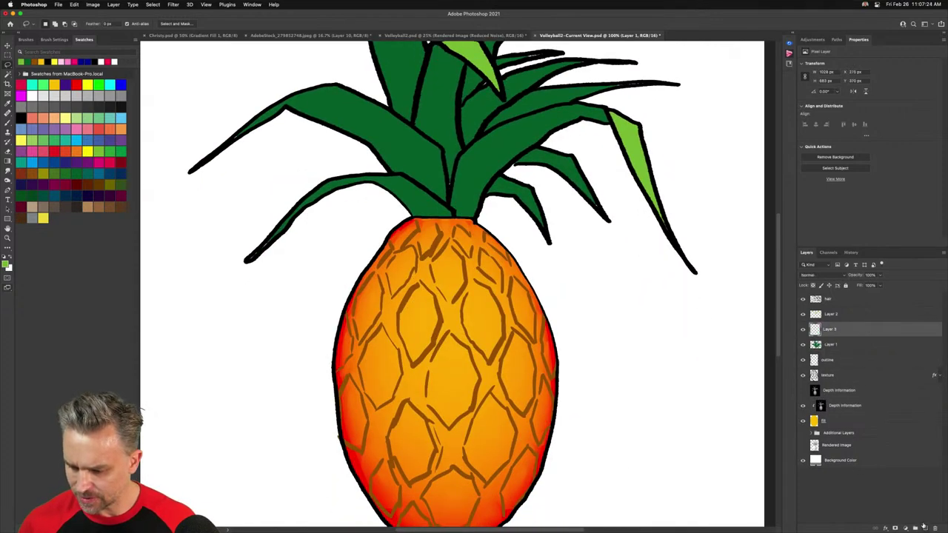
pyautogui.keyDown('alt'); pyautogui.click(846, 335); pyautogui.keyUp('alt')
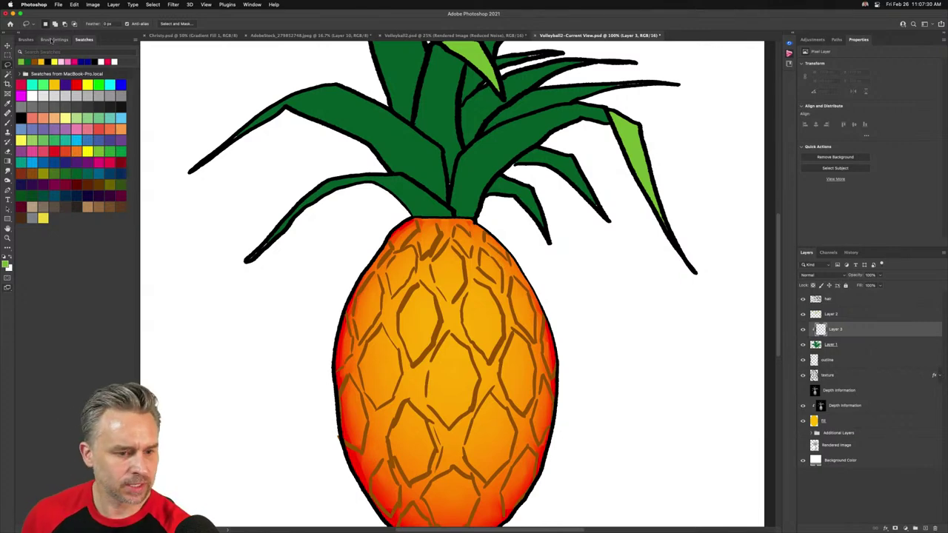
# Browse the available brush presets, expanding the library and its Concept group and widening the list to compare the strokes
pyautogui.click(44, 39)
pyautogui.click(23, 41)
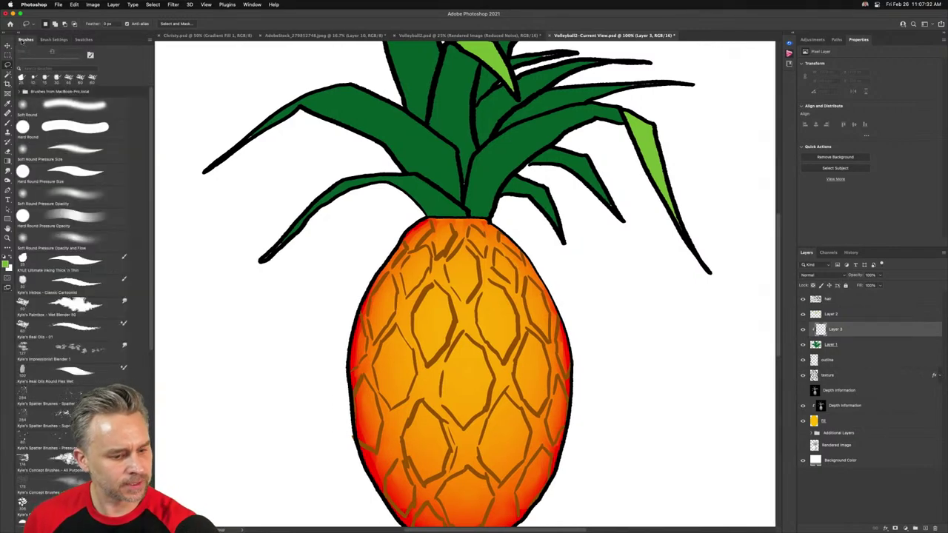
pyautogui.scroll(-10, 137, 342)
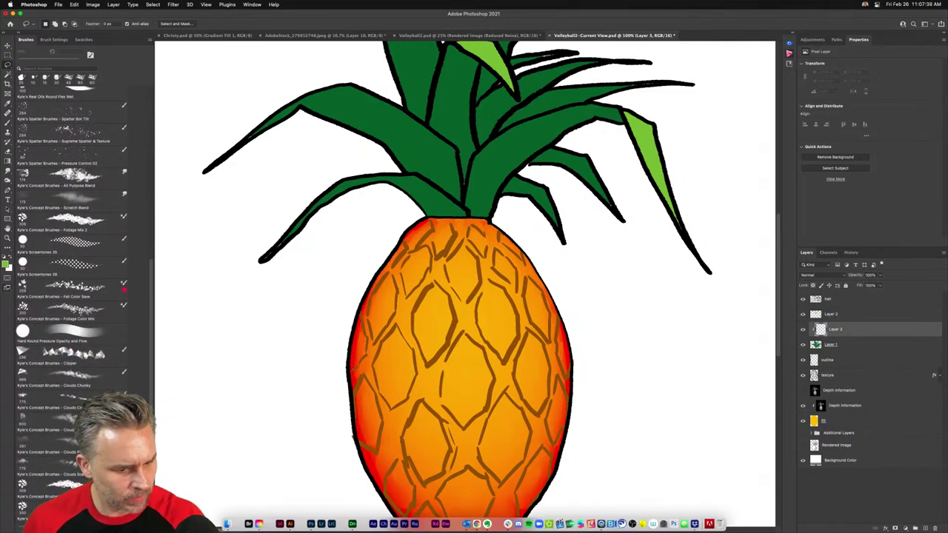
pyautogui.scroll(10, 137, 222)
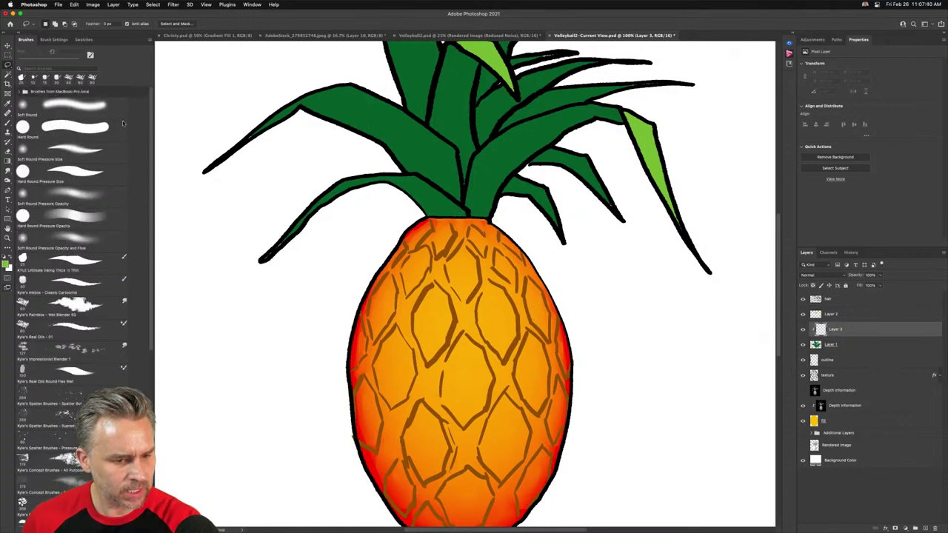
pyautogui.click(20, 91)
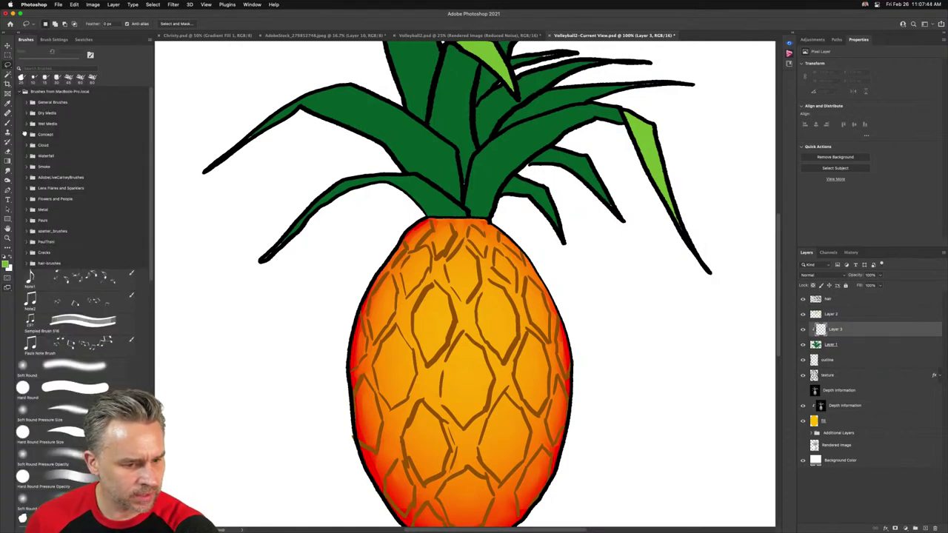
pyautogui.click(24, 134)
pyautogui.click(26, 135)
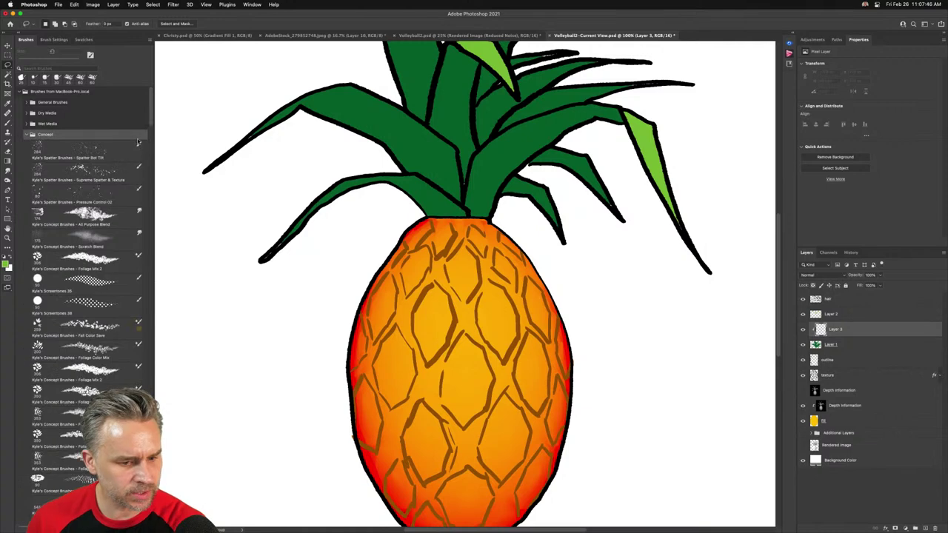
pyautogui.moveTo(153, 140); pyautogui.dragTo(436, 193)
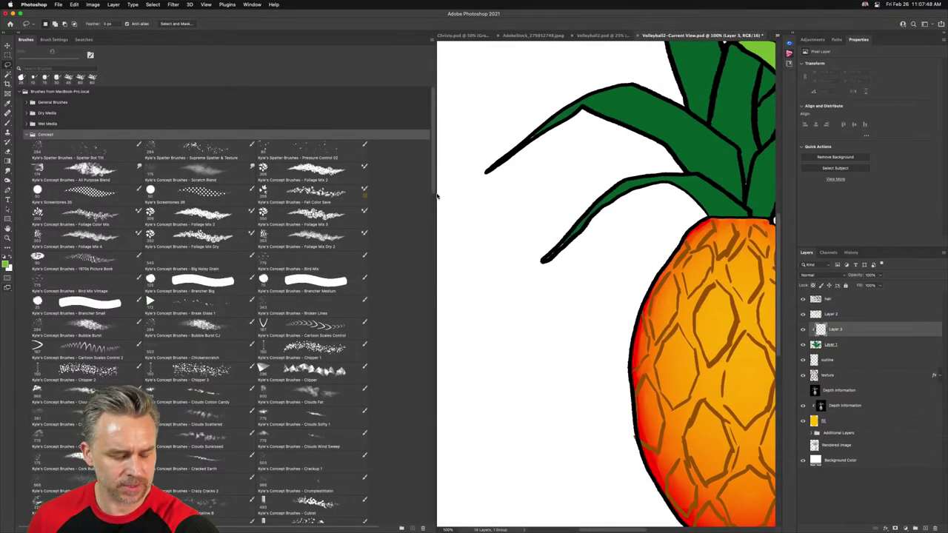
pyautogui.moveTo(566, 310); pyautogui.dragTo(451, 287)
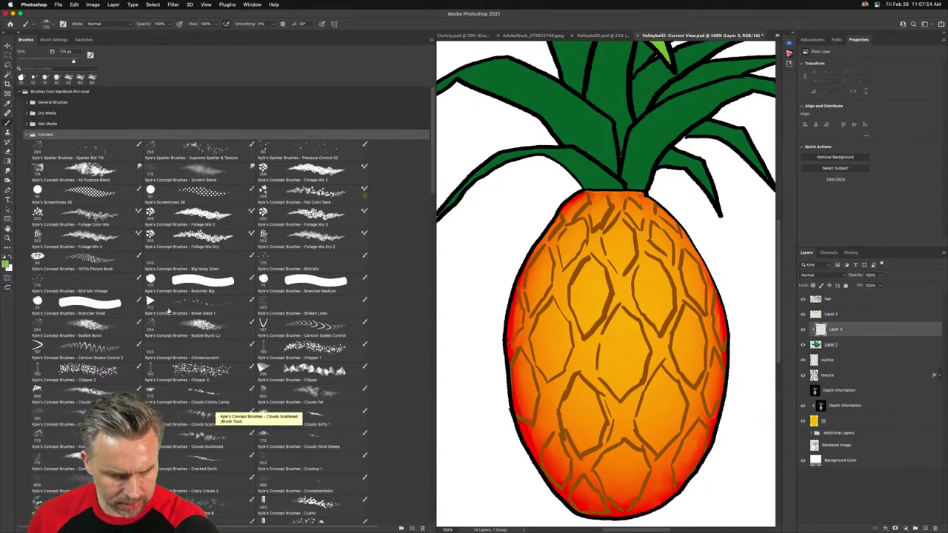
# Expand the Dry Media brush group and choose Kyle's Dry Media - Nupastel 2017
pyautogui.click(24, 123)
pyautogui.click(25, 113)
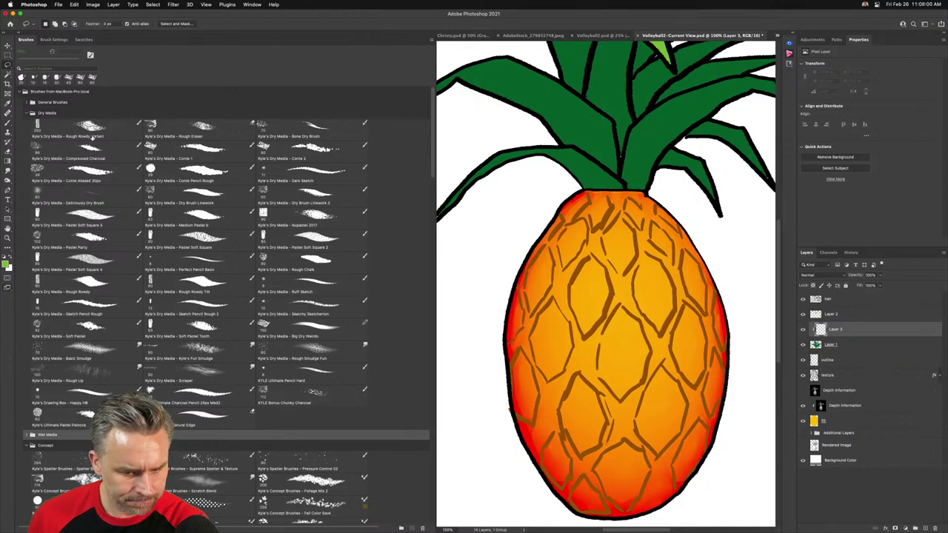
pyautogui.click(183, 241)
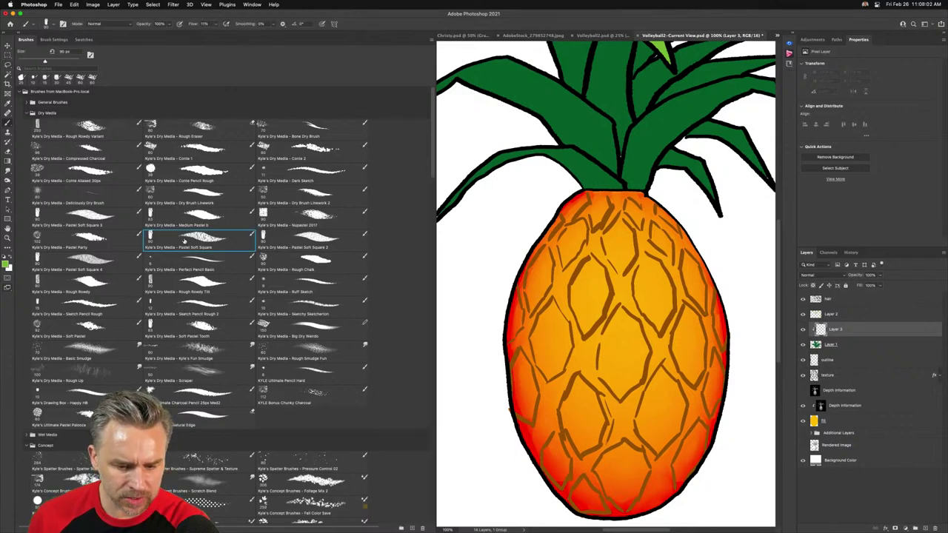
pyautogui.click(289, 217)
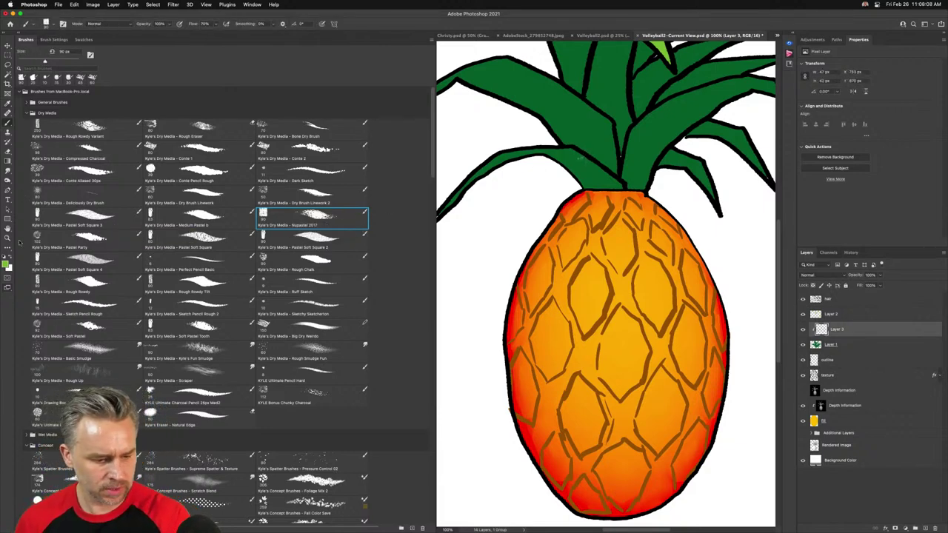
# Reset the foreground colour to black and paint grainy shading on the leaf bases, lower right leaves and large left leaf
pyautogui.press('d')
pyautogui.moveTo(584, 168)
pyautogui.mouseDown()
pyautogui.moveTo(595, 183)
pyautogui.moveTo(607, 176)
pyautogui.moveTo(569, 163)
pyautogui.moveTo(585, 175)
pyautogui.moveTo(573, 159)
pyautogui.mouseUp()
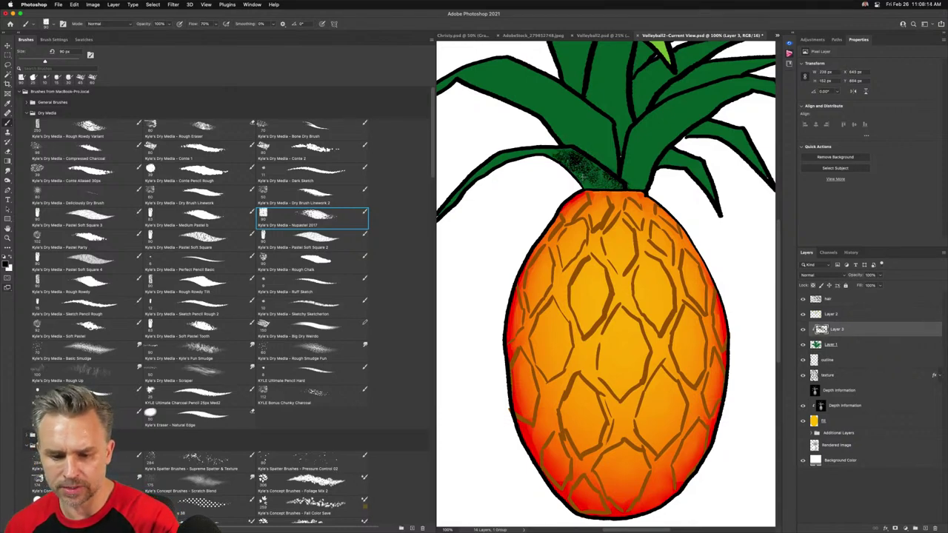
pyautogui.moveTo(561, 135)
pyautogui.mouseDown()
pyautogui.moveTo(588, 141)
pyautogui.moveTo(611, 165)
pyautogui.moveTo(604, 139)
pyautogui.moveTo(579, 140)
pyautogui.moveTo(586, 150)
pyautogui.moveTo(570, 140)
pyautogui.moveTo(612, 130)
pyautogui.moveTo(596, 148)
pyautogui.moveTo(504, 169)
pyautogui.moveTo(507, 199)
pyautogui.moveTo(522, 222)
pyautogui.moveTo(558, 222)
pyautogui.moveTo(558, 240)
pyautogui.moveTo(575, 214)
pyautogui.moveTo(562, 230)
pyautogui.moveTo(557, 200)
pyautogui.moveTo(575, 231)
pyautogui.moveTo(602, 220)
pyautogui.mouseUp()
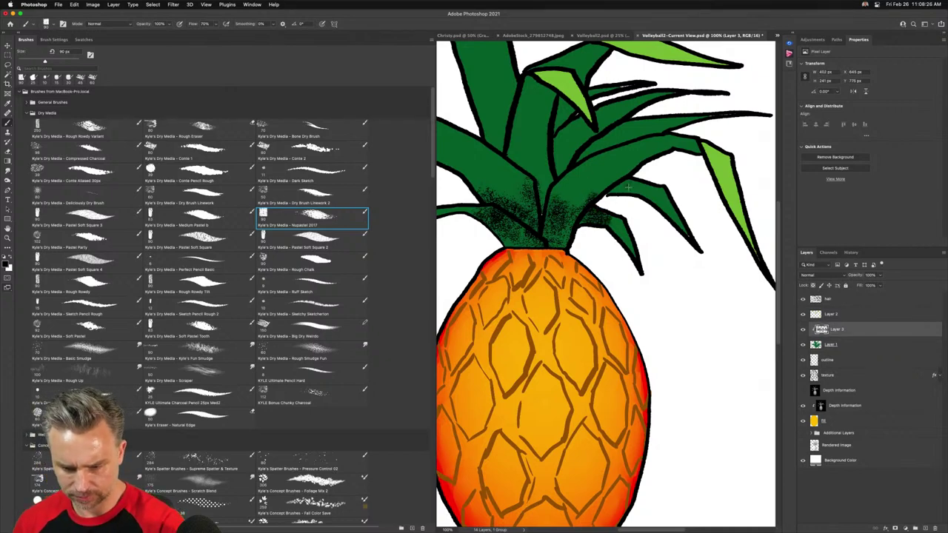
pyautogui.moveTo(628, 188)
pyautogui.mouseDown()
pyautogui.moveTo(612, 199)
pyautogui.moveTo(658, 195)
pyautogui.moveTo(683, 228)
pyautogui.mouseUp()
pyautogui.moveTo(607, 221); pyautogui.dragTo(627, 237)
pyautogui.moveTo(508, 181)
pyautogui.mouseDown()
pyautogui.moveTo(540, 190)
pyautogui.moveTo(552, 244)
pyautogui.moveTo(524, 212)
pyautogui.moveTo(505, 232)
pyautogui.moveTo(446, 194)
pyautogui.mouseUp()
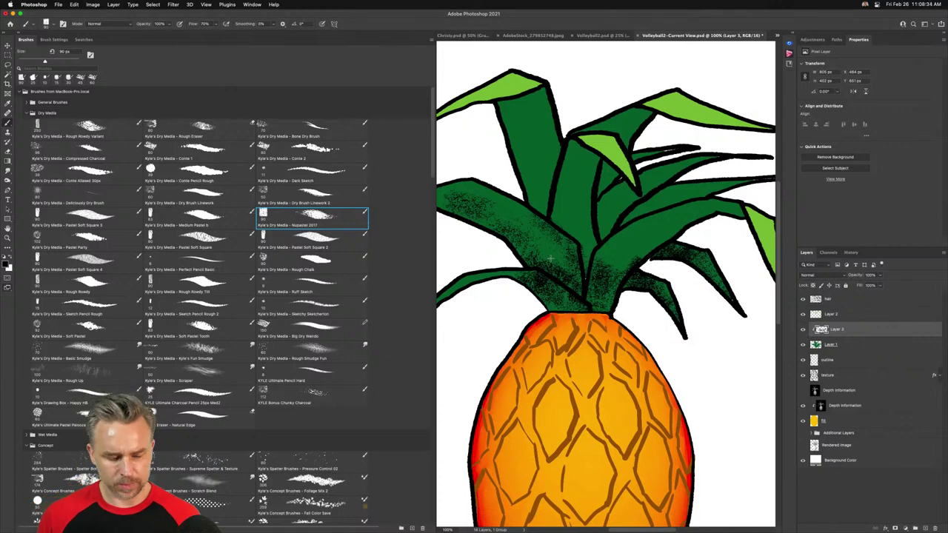
# Choose the Kyle's Dry Media - Scraper smudge brush, and add a new empty layer clipped above Layer 3
pyautogui.click(156, 365)
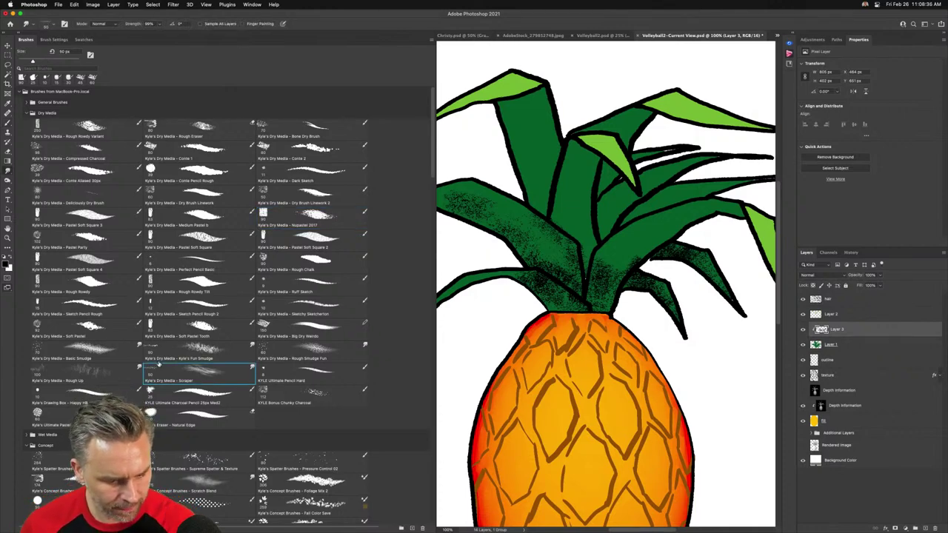
pyautogui.click(927, 528)
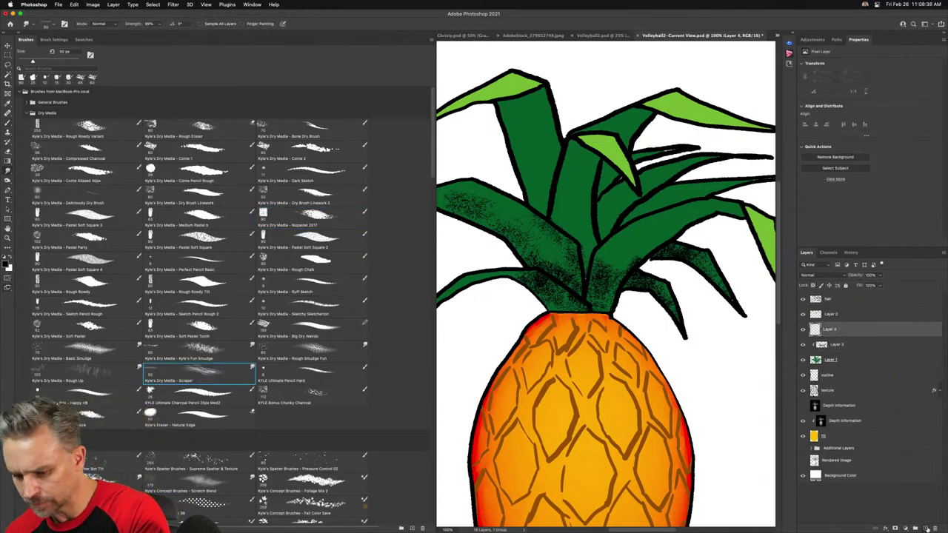
pyautogui.keyDown('alt'); pyautogui.click(851, 337); pyautogui.keyUp('alt')
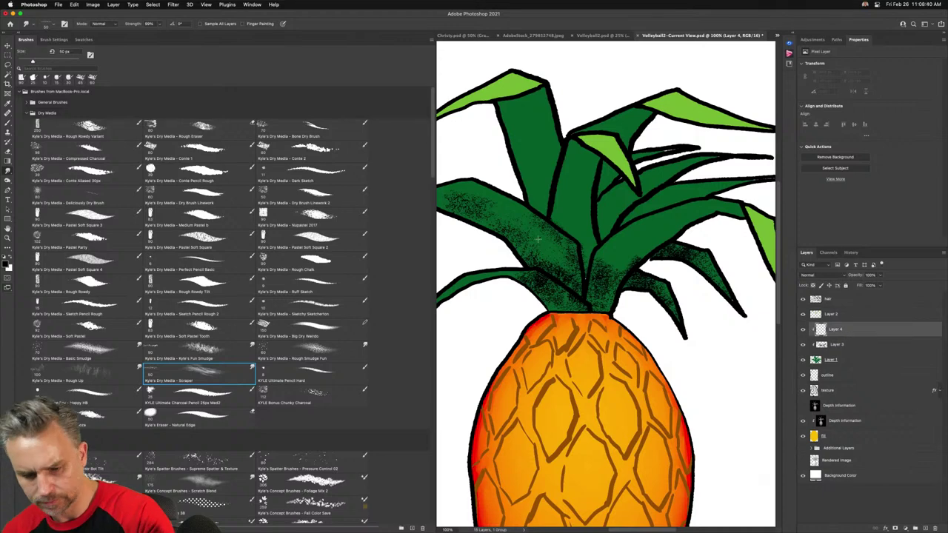
# Enable Sample All Layers and try smudging the grainy shading on the large left leaf onto the new layer
pyautogui.moveTo(484, 213); pyautogui.dragTo(545, 246)
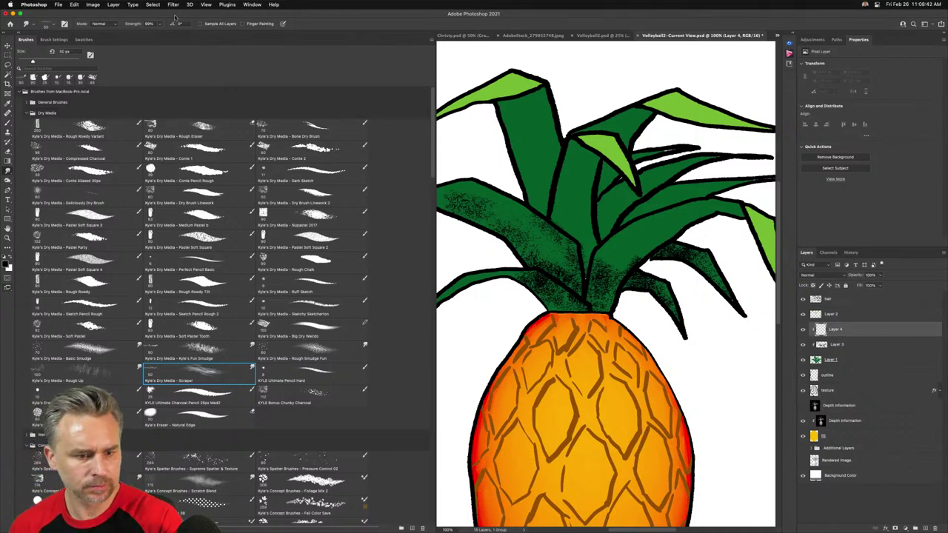
pyautogui.click(201, 25)
pyautogui.moveTo(492, 214)
pyautogui.mouseDown()
pyautogui.moveTo(539, 247)
pyautogui.moveTo(511, 235)
pyautogui.mouseUp()
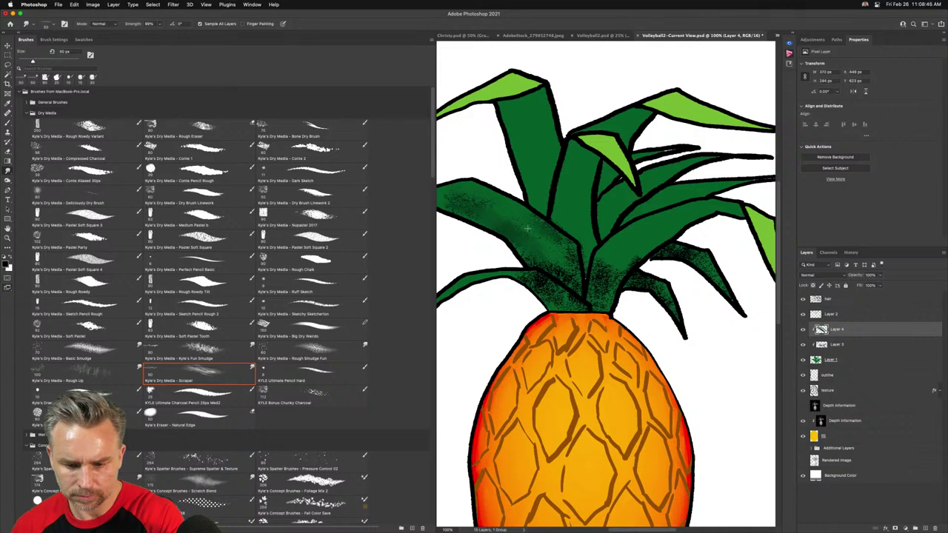
pyautogui.moveTo(578, 255); pyautogui.dragTo(557, 276)
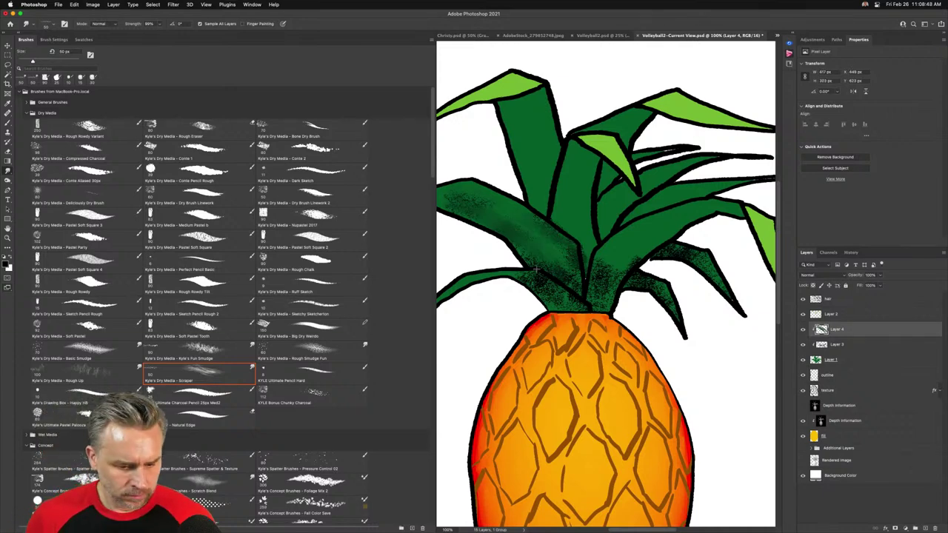
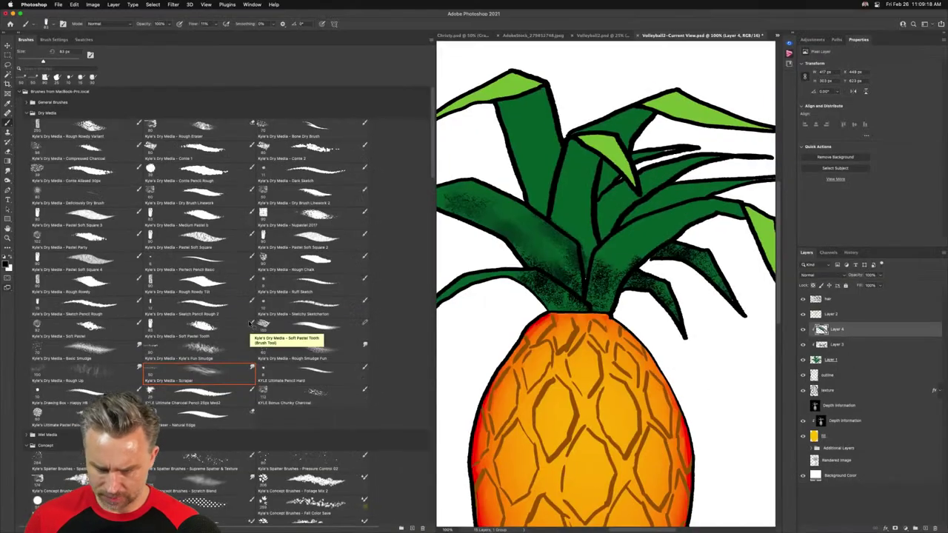
# Undo the Scraper smudges and try the Kyle's Dry Media - Rough Smudge Fun brush on the centre leaf
pyautogui.click(291, 357)
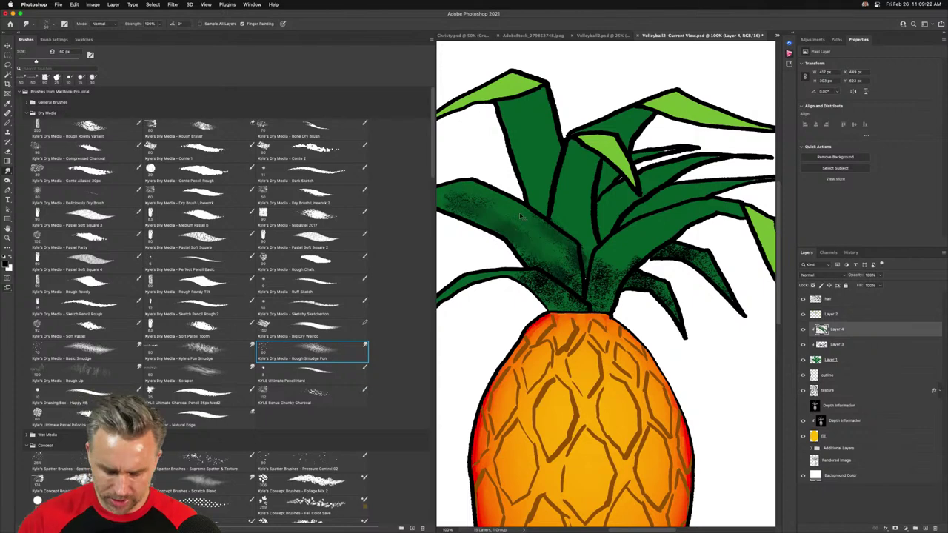
pyautogui.press('super+z')
pyautogui.press('super+z')
pyautogui.press('super+z')
pyautogui.press('super+z')
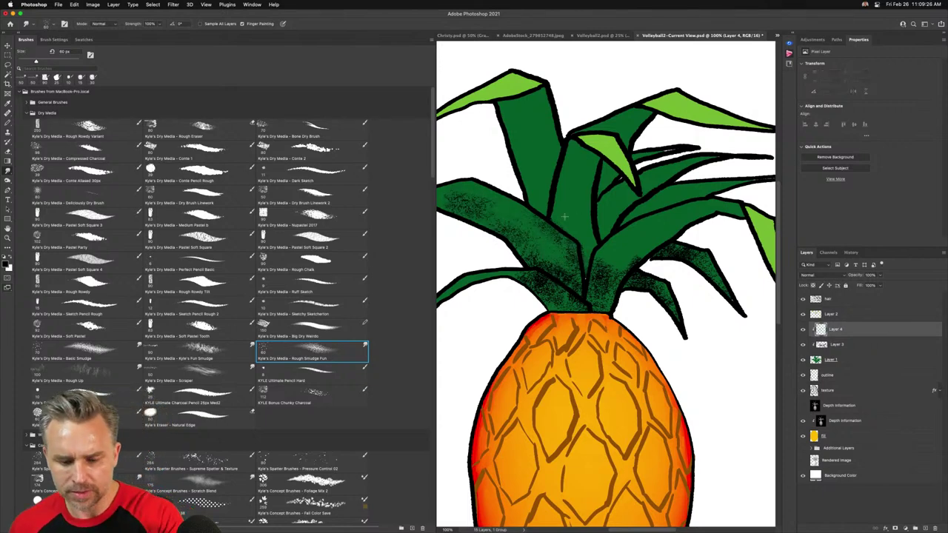
pyautogui.moveTo(556, 206); pyautogui.dragTo(566, 228)
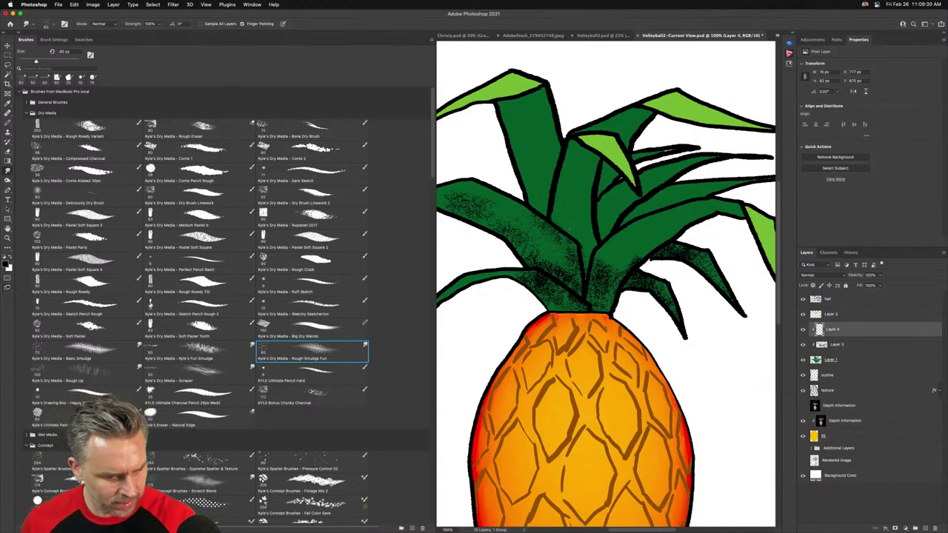
# Hide Layer 3 and test Kyle's Dry Media - Pastel Soft Square 4 on the left leaves, enlarging the brush to 150 px
pyautogui.click(52, 264)
pyautogui.moveTo(524, 244); pyautogui.dragTo(548, 246)
pyautogui.press('super+z')
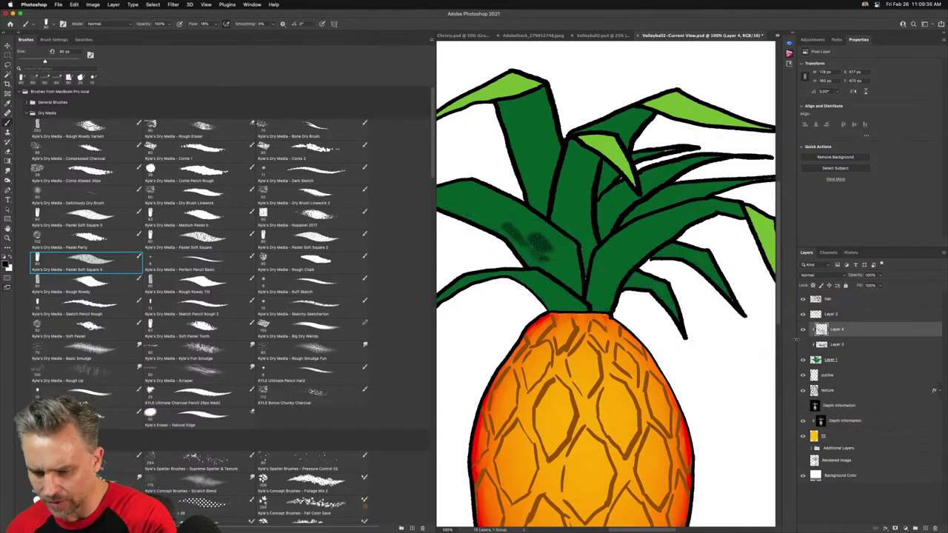
pyautogui.moveTo(528, 286)
pyautogui.mouseDown()
pyautogui.moveTo(564, 291)
pyautogui.moveTo(528, 276)
pyautogui.moveTo(539, 277)
pyautogui.moveTo(515, 283)
pyautogui.moveTo(529, 263)
pyautogui.moveTo(569, 294)
pyautogui.moveTo(571, 244)
pyautogui.moveTo(577, 263)
pyautogui.moveTo(560, 241)
pyautogui.moveTo(557, 267)
pyautogui.moveTo(509, 223)
pyautogui.mouseUp()
pyautogui.press(']')
pyautogui.press(']')
pyautogui.press(']')
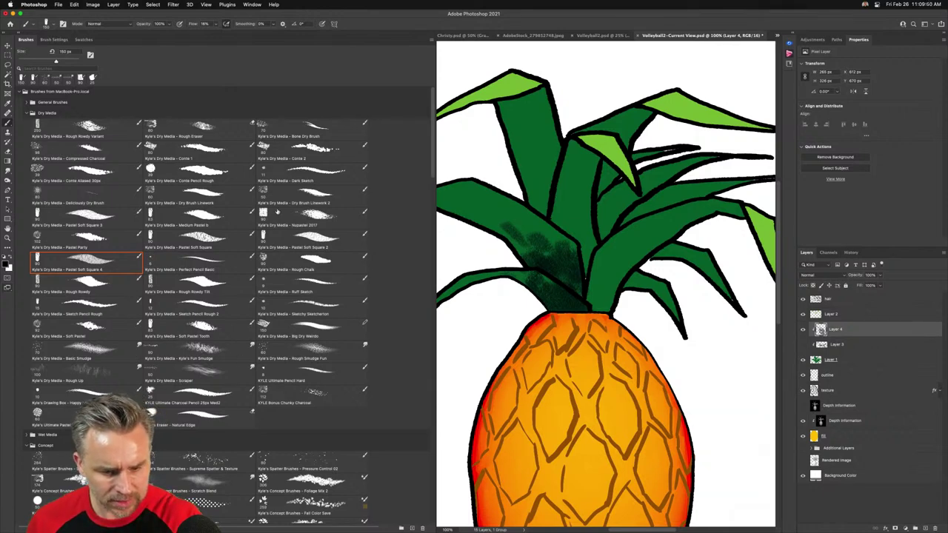
# Switch back to the Nupastel 2017 brush and clear all test strokes from Layer 4
pyautogui.click(278, 212)
pyautogui.press('super+a')
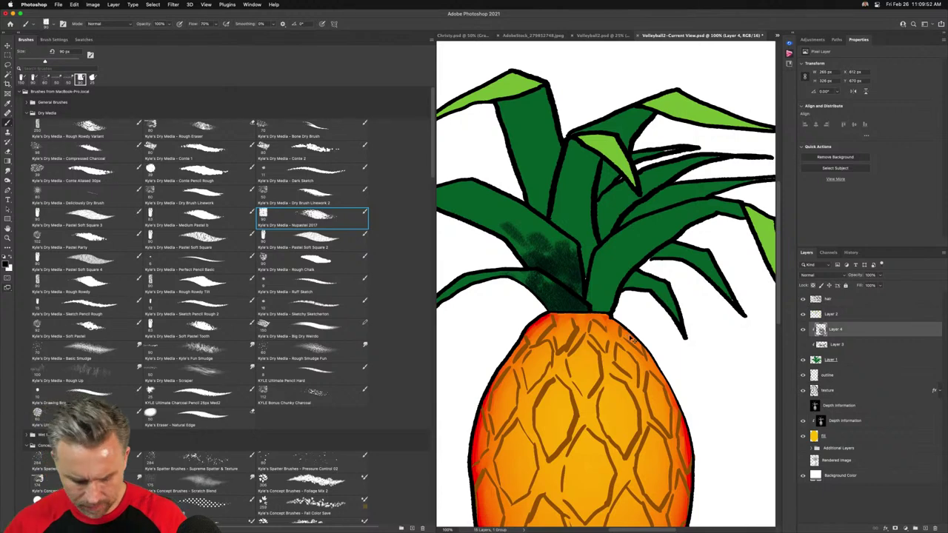
pyautogui.press('Delete')
pyautogui.press('super+d')
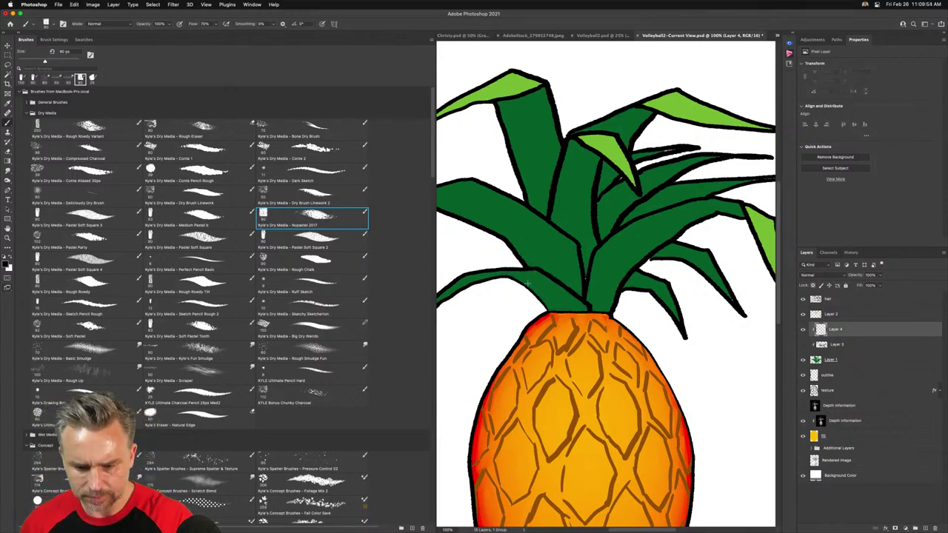
# Shade the lower left leaf base, show Layer 3 again, and paint black grain on the upright back leaves, reducing the brush size
pyautogui.moveTo(577, 302); pyautogui.dragTo(546, 282)
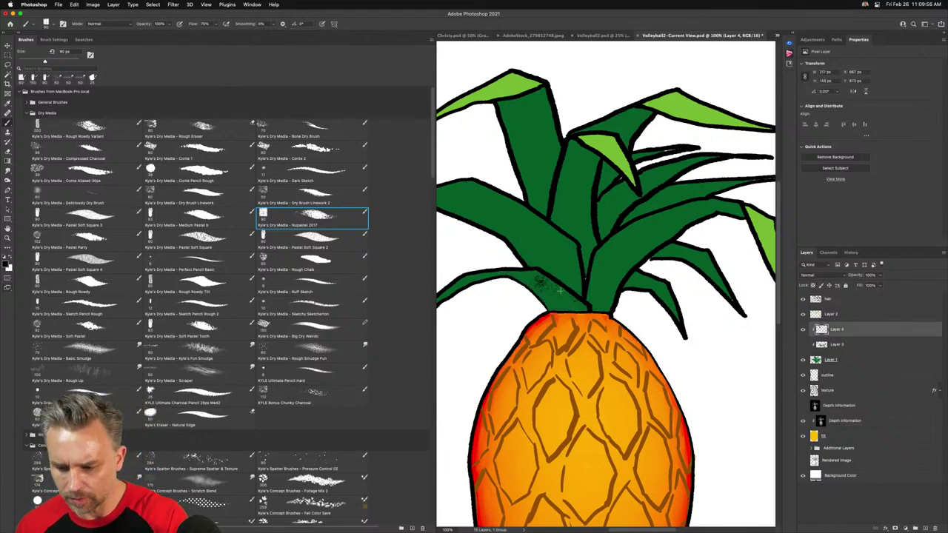
pyautogui.click(804, 344)
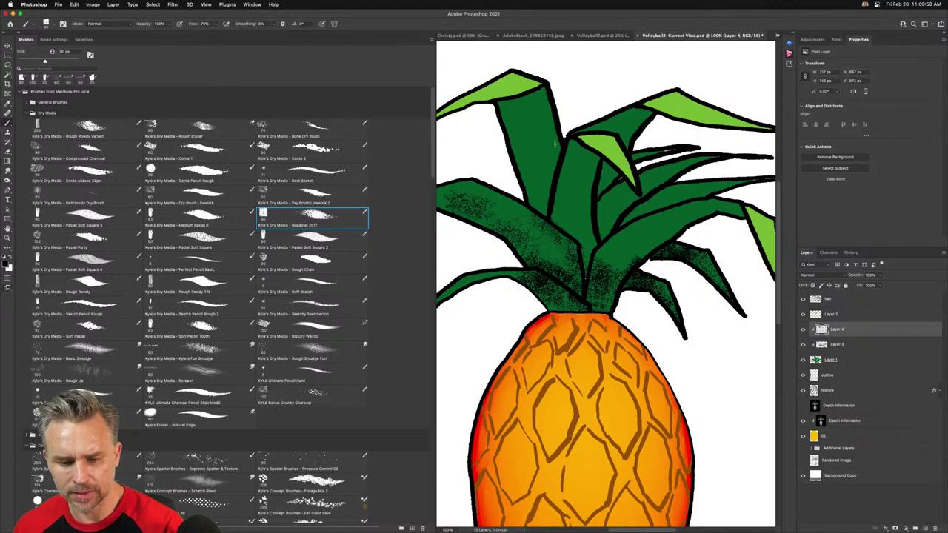
pyautogui.moveTo(554, 144)
pyautogui.mouseDown()
pyautogui.moveTo(549, 191)
pyautogui.moveTo(552, 157)
pyautogui.moveTo(529, 191)
pyautogui.moveTo(525, 159)
pyautogui.moveTo(538, 143)
pyautogui.moveTo(550, 174)
pyautogui.moveTo(531, 211)
pyautogui.mouseUp()
pyautogui.moveTo(597, 219)
pyautogui.mouseDown()
pyautogui.moveTo(627, 191)
pyautogui.moveTo(600, 179)
pyautogui.moveTo(606, 166)
pyautogui.moveTo(604, 188)
pyautogui.moveTo(603, 167)
pyautogui.moveTo(629, 135)
pyautogui.moveTo(601, 128)
pyautogui.mouseUp()
pyautogui.press('[')
pyautogui.press('[')
pyautogui.press('[')
pyautogui.press('[')
pyautogui.press('[')
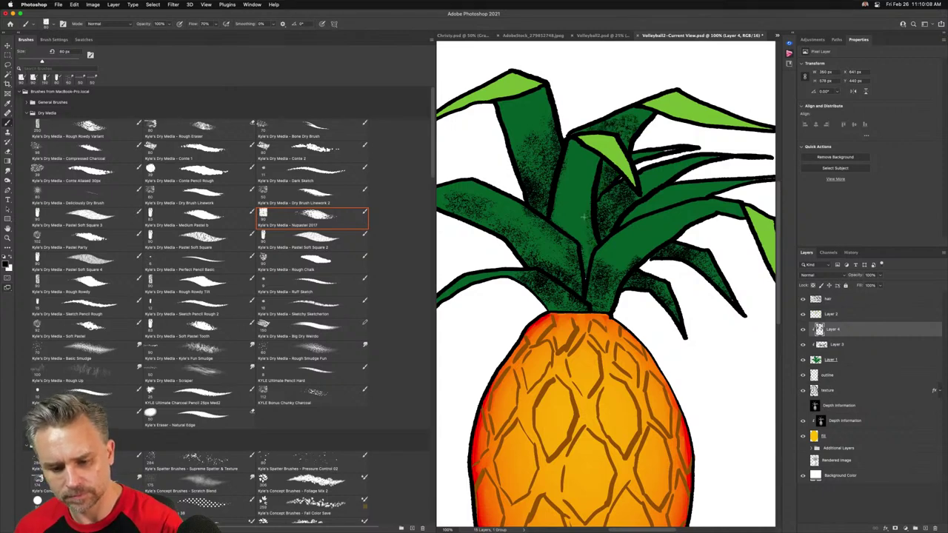
# Enlarge the brush to 100 px and paint grainy black shading on the upright centre leaf
pyautogui.press(']')
pyautogui.press(']')
pyautogui.press(']')
pyautogui.press(']')
pyautogui.press(']')
pyautogui.press(']')
pyautogui.moveTo(590, 201)
pyautogui.mouseDown()
pyautogui.moveTo(583, 236)
pyautogui.moveTo(572, 222)
pyautogui.moveTo(576, 194)
pyautogui.moveTo(568, 190)
pyautogui.moveTo(555, 220)
pyautogui.mouseUp()
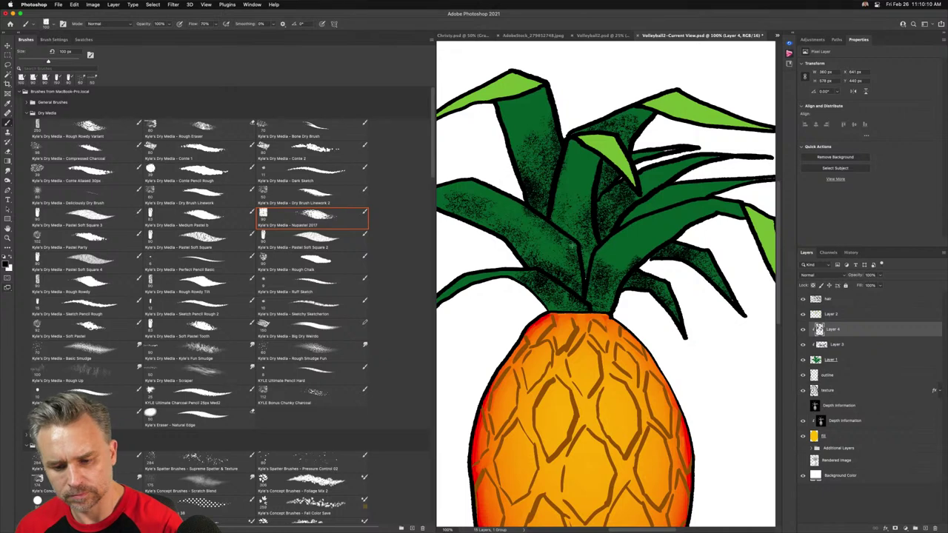
# Paint grainy black shading along the large right leaf up to its fold, and reduce the brush to 90 px
pyautogui.moveTo(603, 243)
pyautogui.mouseDown()
pyautogui.moveTo(612, 249)
pyautogui.moveTo(664, 228)
pyautogui.mouseUp()
pyautogui.moveTo(720, 207)
pyautogui.mouseDown()
pyautogui.moveTo(676, 189)
pyautogui.moveTo(680, 197)
pyautogui.moveTo(646, 211)
pyautogui.mouseUp()
pyautogui.press('[')
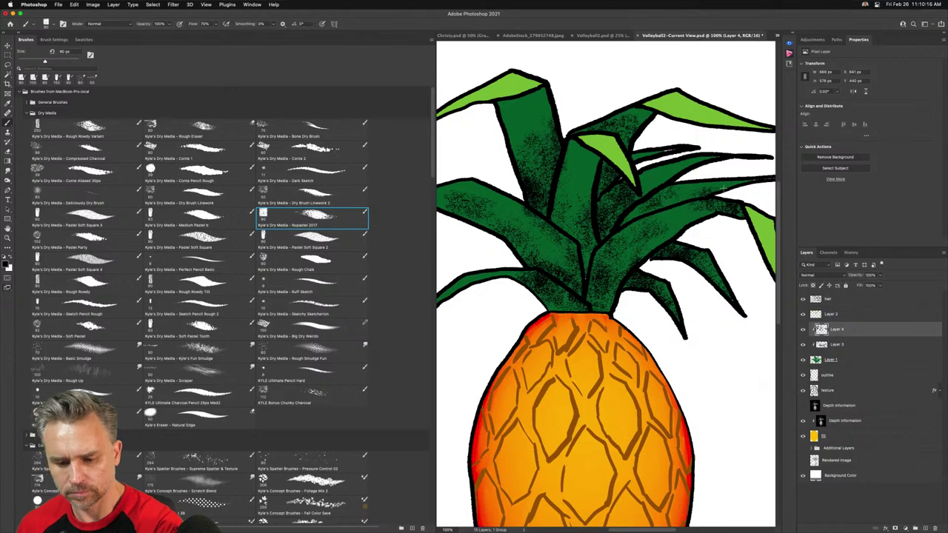
# Add a new layer above Layer 2, clip it to Layer 2, and narrow the Brushes panel to widen the canvas view
pyautogui.moveTo(606, 247); pyautogui.dragTo(472, 265)
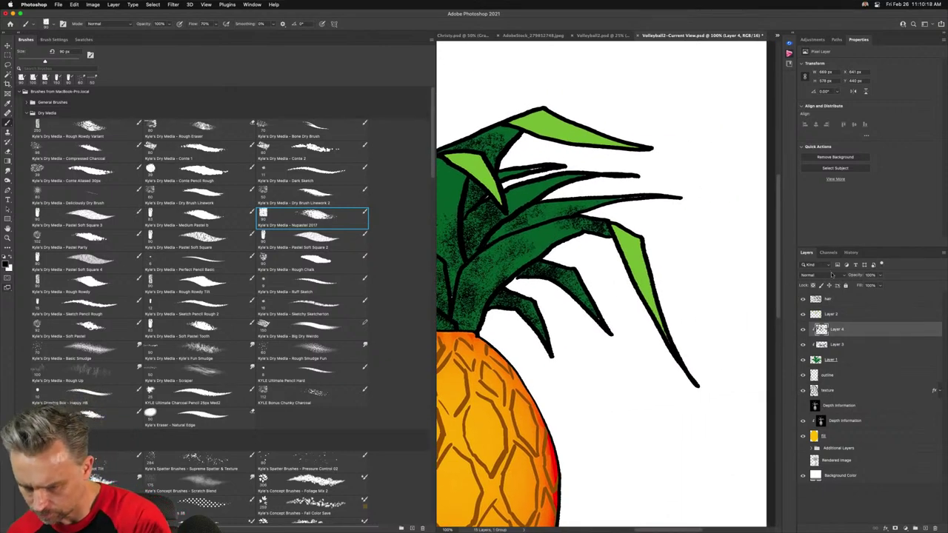
pyautogui.click(840, 316)
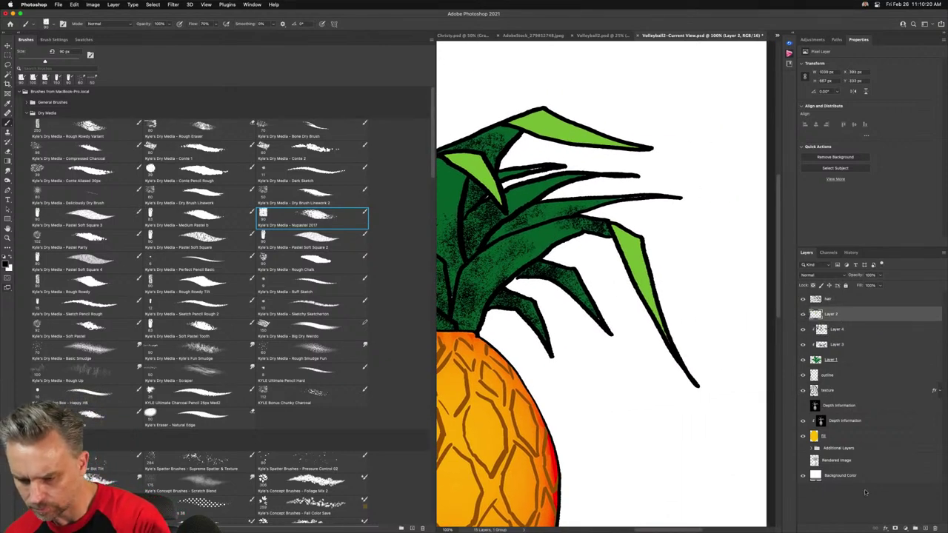
pyautogui.click(925, 528)
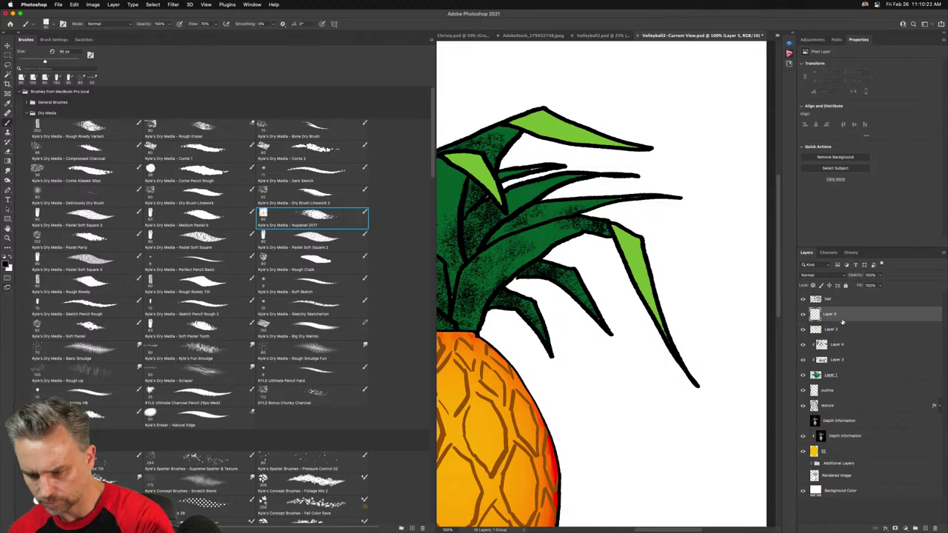
pyautogui.keyDown('alt'); pyautogui.click(844, 321); pyautogui.keyUp('alt')
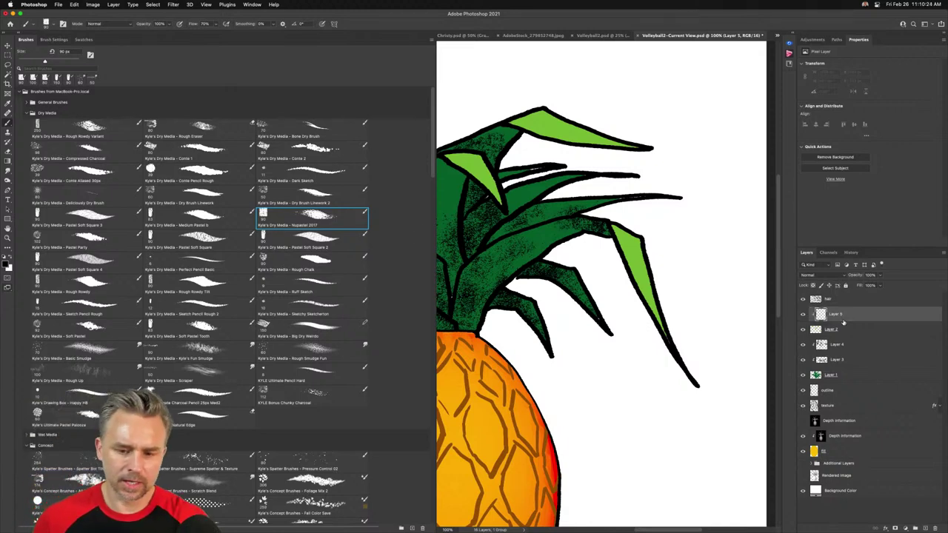
pyautogui.moveTo(435, 239)
pyautogui.mouseDown()
pyautogui.moveTo(125, 225)
pyautogui.moveTo(182, 223)
pyautogui.moveTo(166, 212)
pyautogui.moveTo(180, 213)
pyautogui.mouseUp()
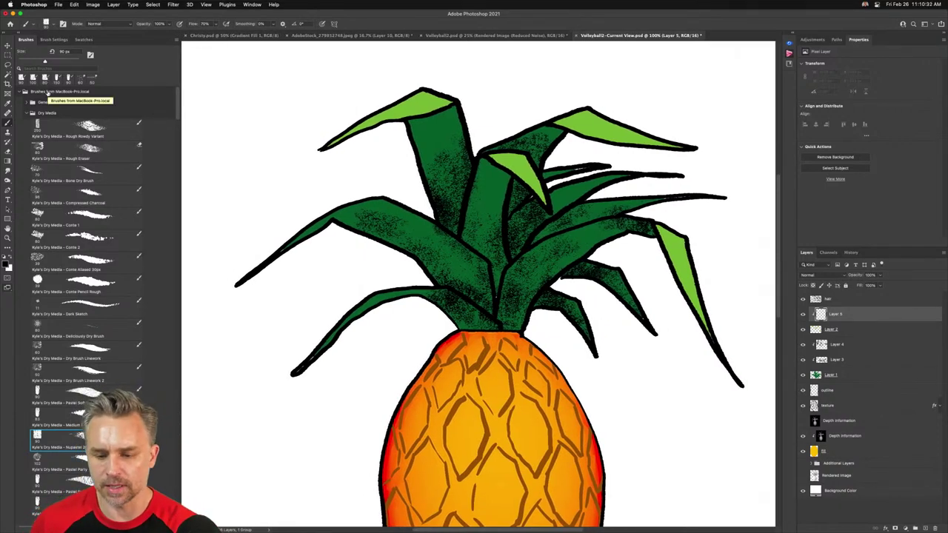
# Sample the light green of the leaf tips and change the foreground color to a bright yellow-green with H 71, S 71, B 100
pyautogui.press('i')
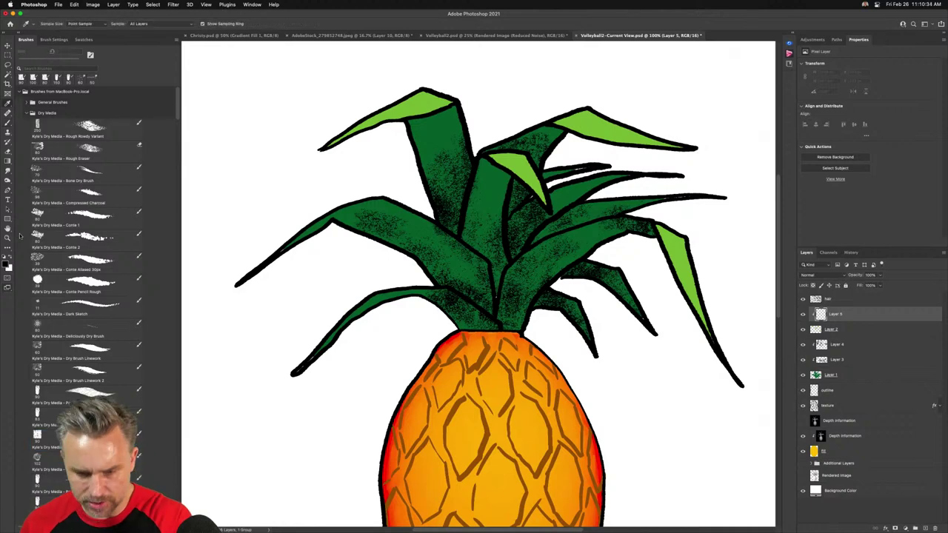
pyautogui.click(412, 106)
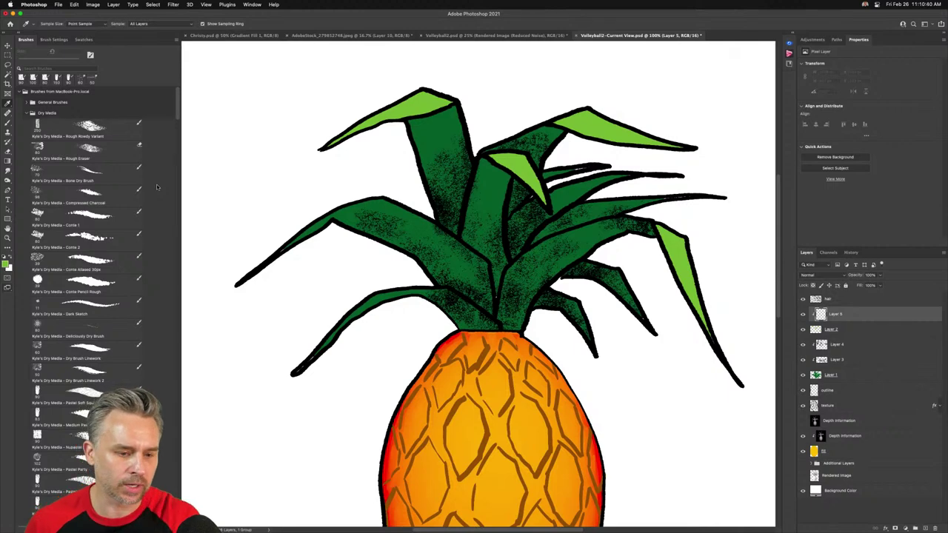
pyautogui.click(5, 265)
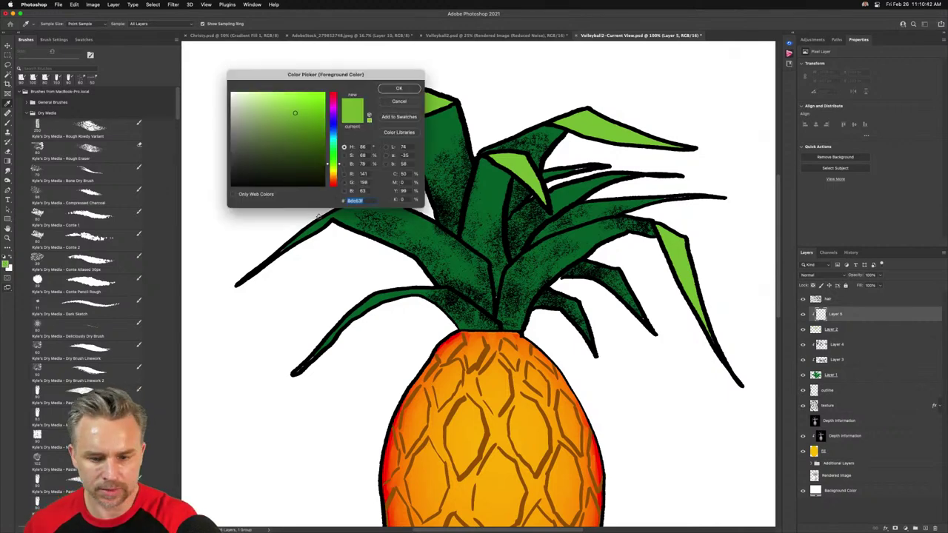
pyautogui.moveTo(332, 164); pyautogui.dragTo(333, 170)
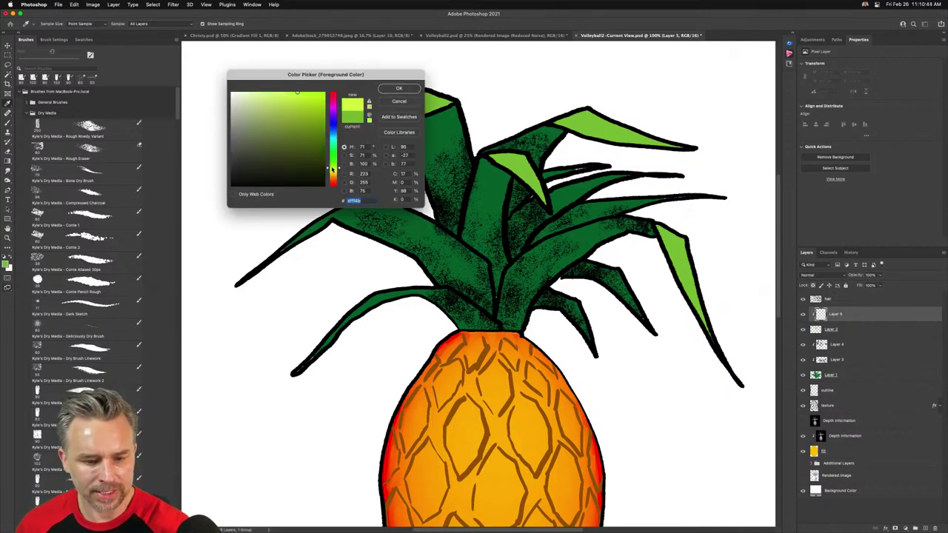
pyautogui.click(386, 89)
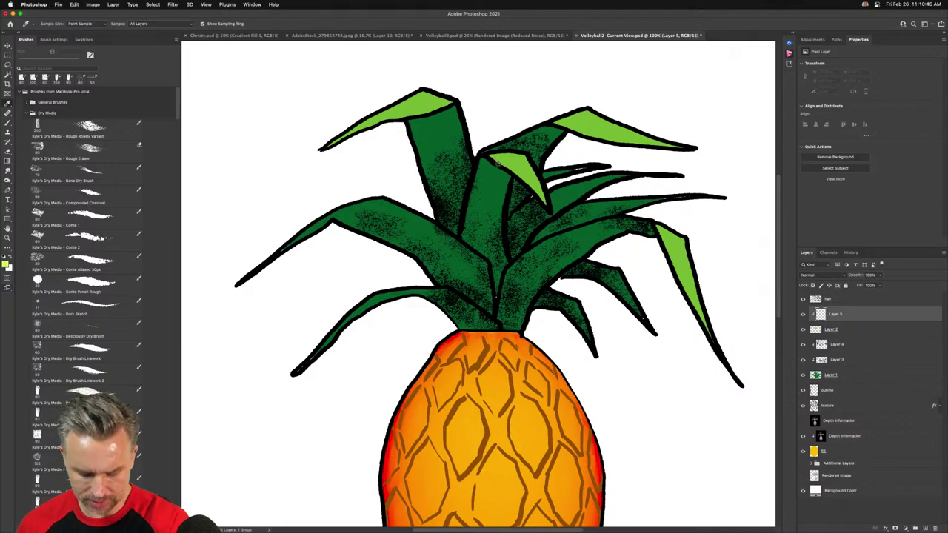
# Try the Dry Brush Linework brush for a yellow-green highlight on the upper left leaf tip, and undo the stroke
pyautogui.click(34, 260)
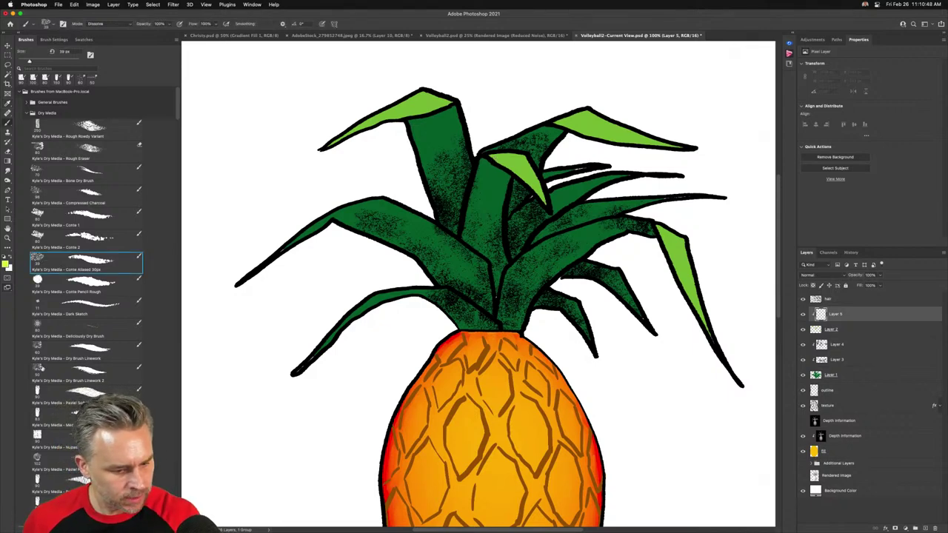
pyautogui.click(37, 348)
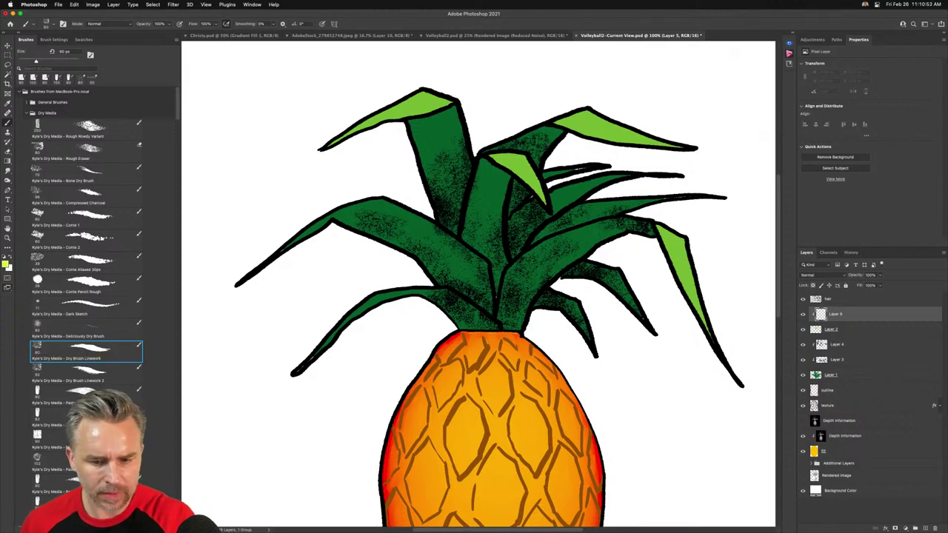
pyautogui.moveTo(430, 94); pyautogui.dragTo(412, 104)
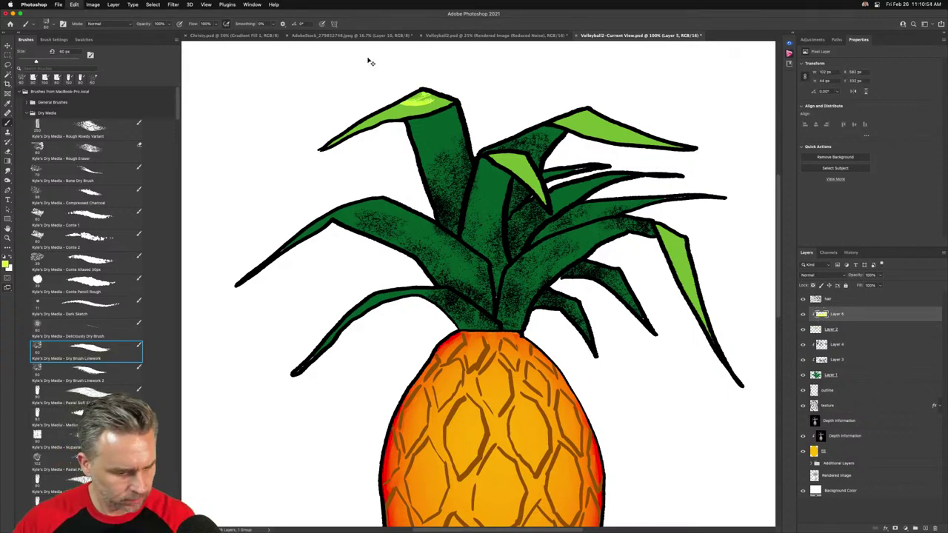
pyautogui.press('super+z')
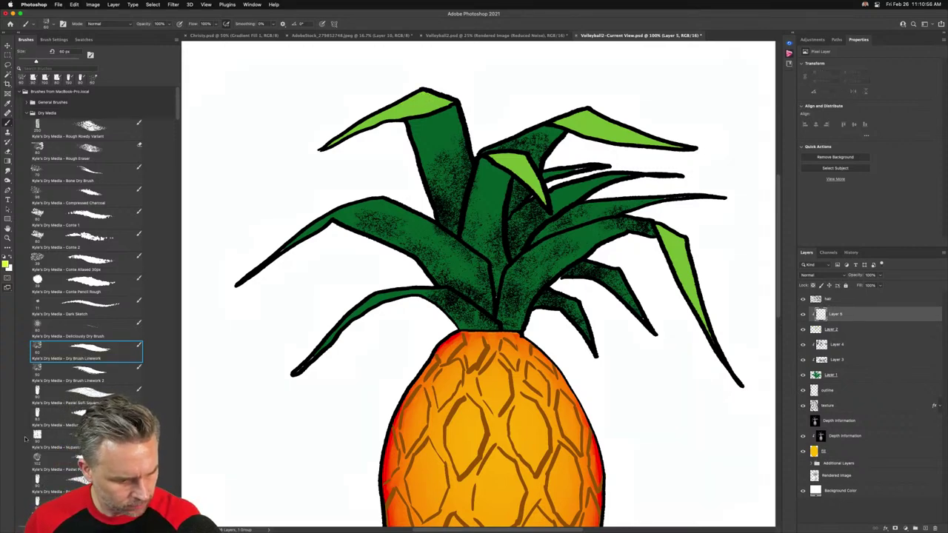
# Select the Nupastel 2017 brush and paint grainy yellow-green highlights on the four light green leaf tips
pyautogui.click(53, 440)
pyautogui.moveTo(425, 94)
pyautogui.mouseDown()
pyautogui.moveTo(409, 104)
pyautogui.moveTo(444, 103)
pyautogui.moveTo(333, 141)
pyautogui.mouseUp()
pyautogui.moveTo(509, 160); pyautogui.dragTo(534, 185)
pyautogui.moveTo(578, 121); pyautogui.dragTo(646, 140)
pyautogui.moveTo(669, 235); pyautogui.dragTo(686, 277)
# Add two new layers above the clipped Depth Information layer, clip the lower one to the pineapple fill, and hide the upper one
pyautogui.scroll(-5, 474, 296)
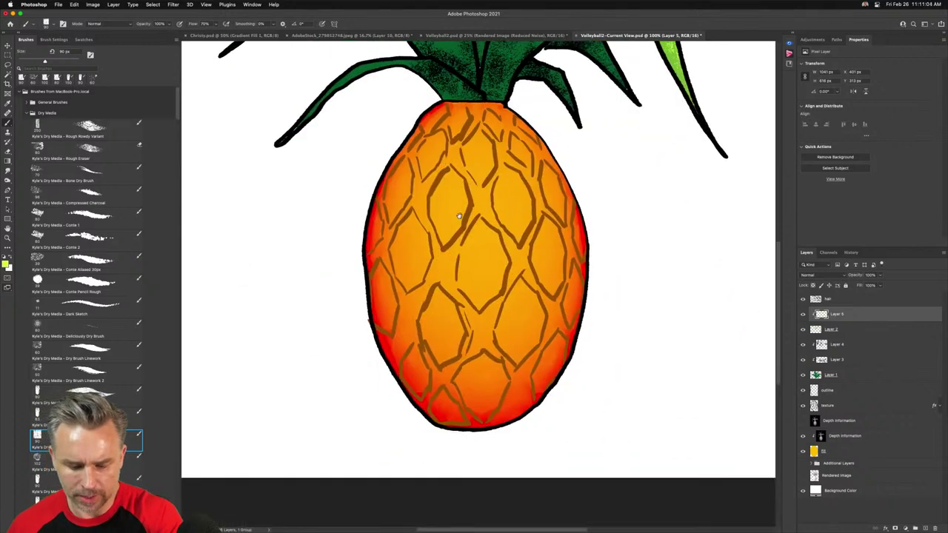
pyautogui.click(832, 389)
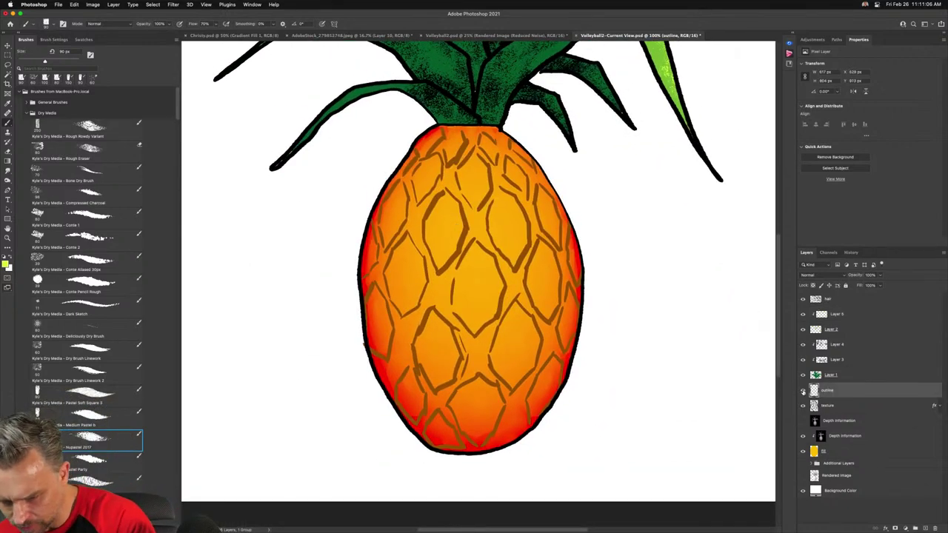
pyautogui.click(847, 437)
pyautogui.click(925, 529)
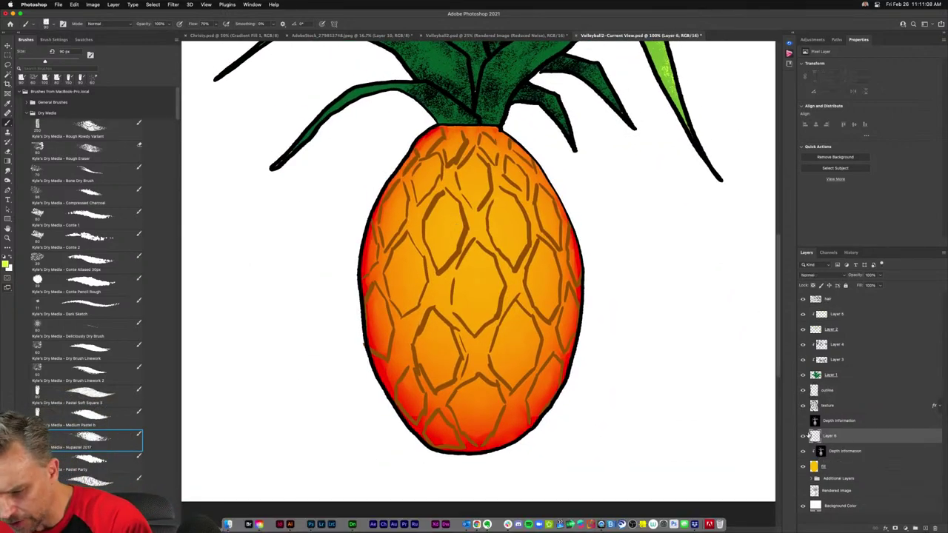
pyautogui.moveTo(840, 441); pyautogui.dragTo(811, 439)
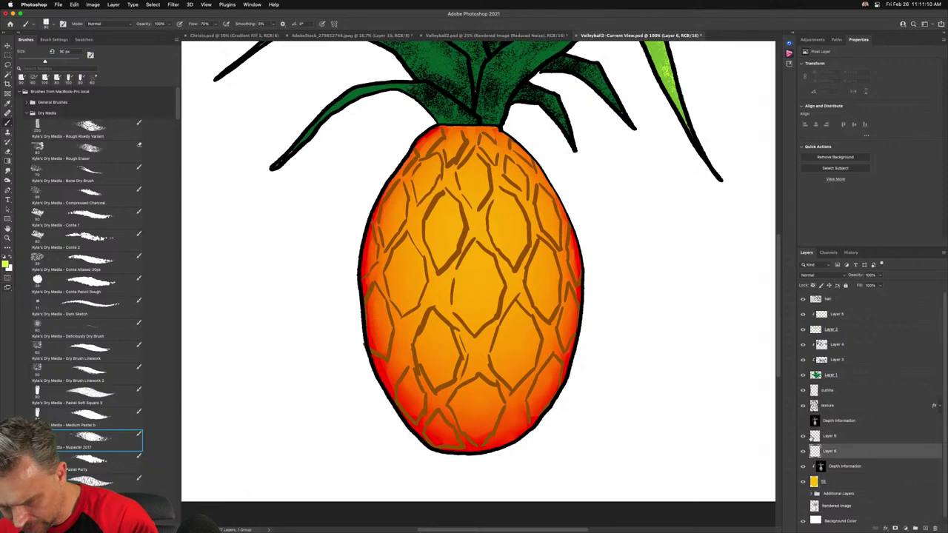
pyautogui.keyDown('alt'); pyautogui.click(850, 458); pyautogui.keyUp('alt')
pyautogui.click(802, 439)
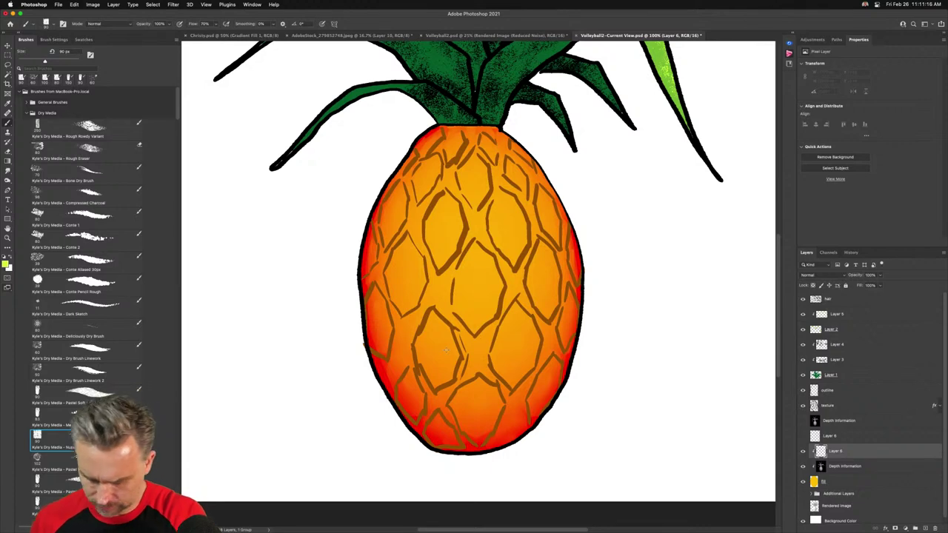
# Hide the clipped Depth Information layer and sample the brown of the pineapple's texture lines as the foreground color
pyautogui.press('i')
pyautogui.click(511, 419)
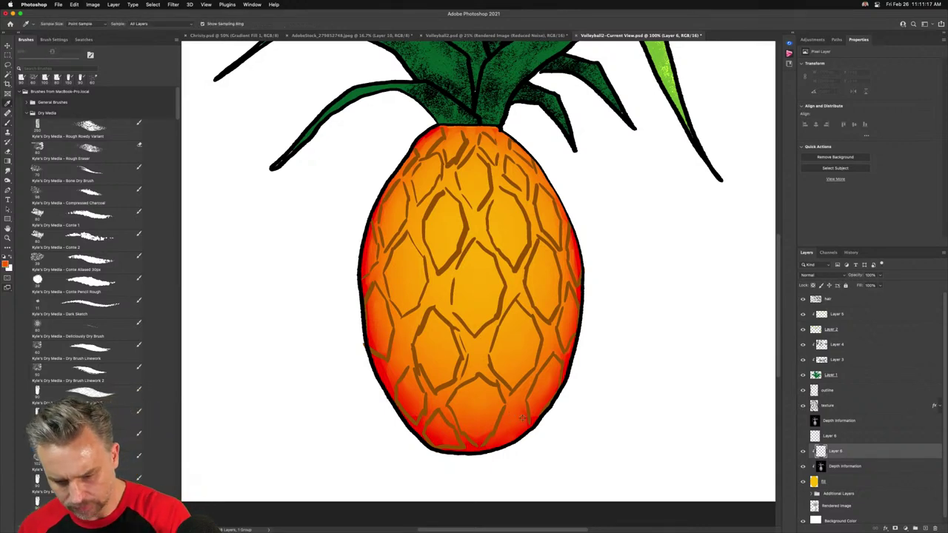
pyautogui.click(804, 466)
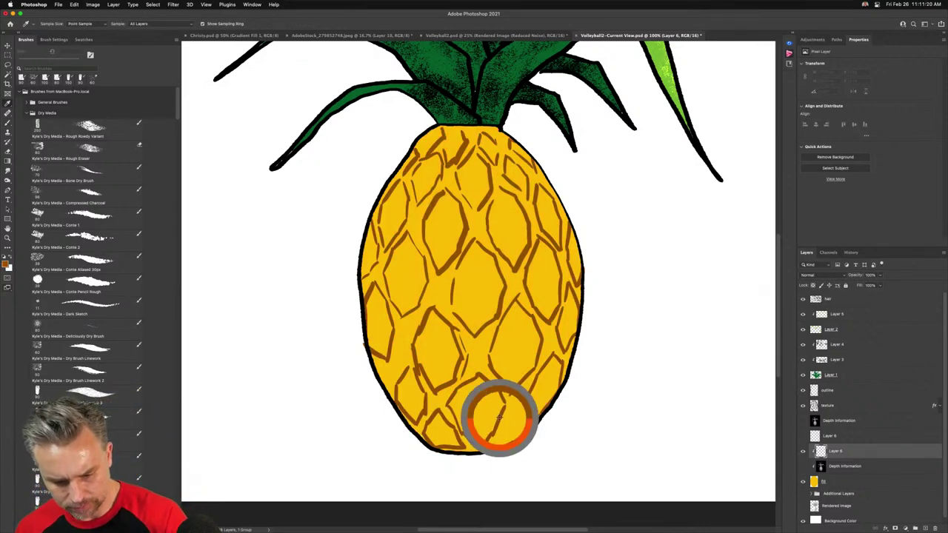
pyautogui.click(499, 415)
pyautogui.click(6, 264)
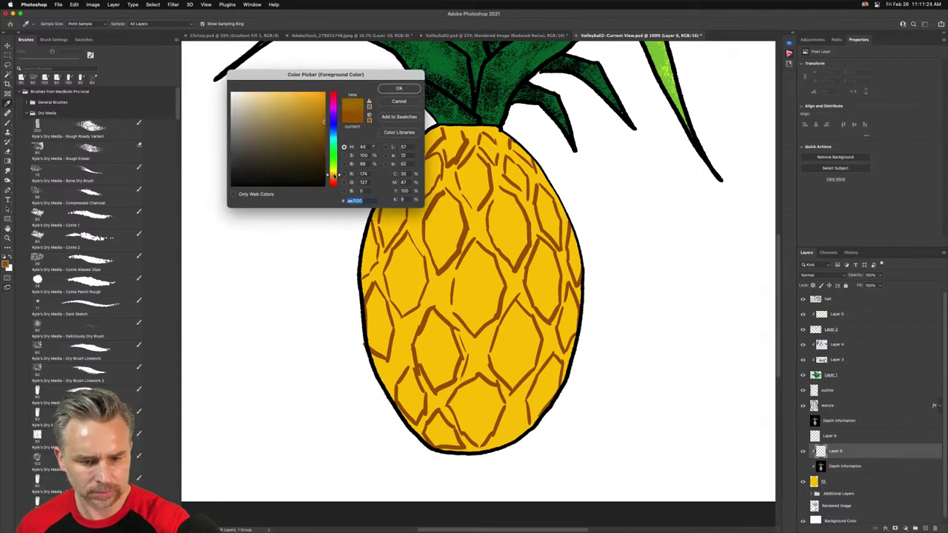
pyautogui.press('Return')
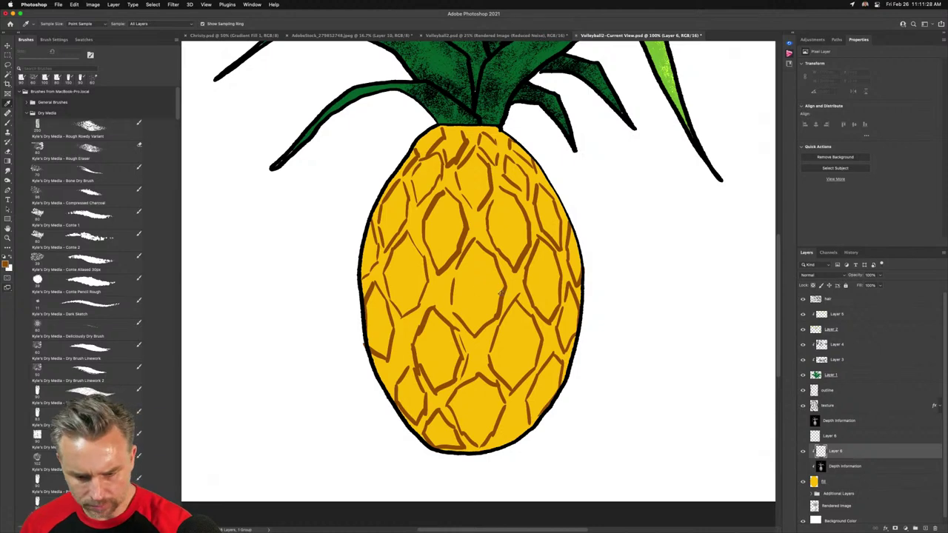
pyautogui.click(501, 296)
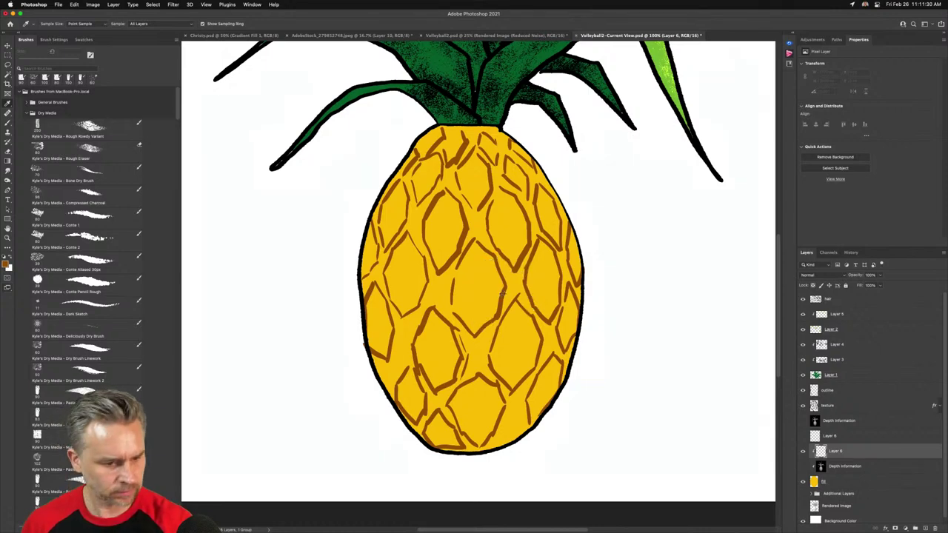
# Paint brown Nupastel grain down the pineapple's right edge at 90 px and along the centre cell's right side at 60 px
pyautogui.press('b')
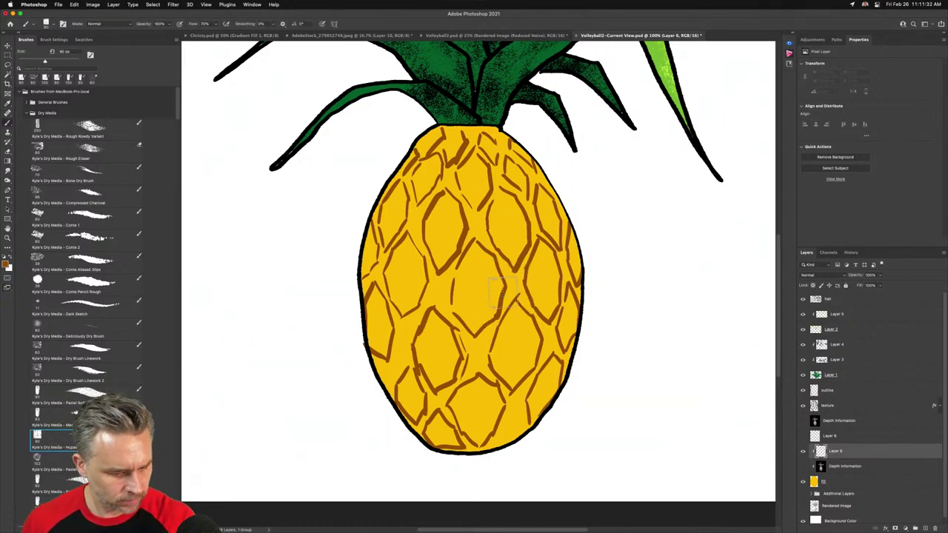
pyautogui.moveTo(552, 196)
pyautogui.mouseDown()
pyautogui.moveTo(570, 260)
pyautogui.moveTo(569, 344)
pyautogui.moveTo(512, 434)
pyautogui.mouseUp()
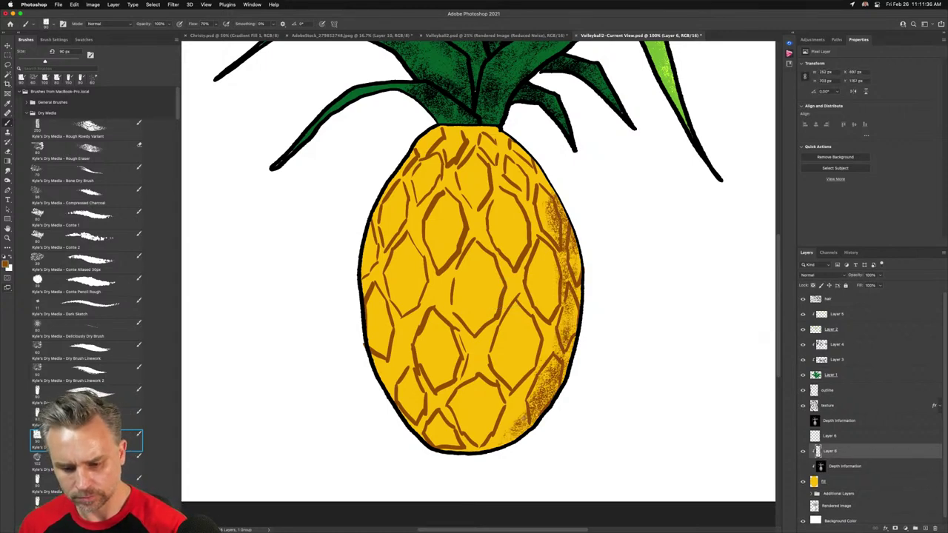
pyautogui.moveTo(543, 178)
pyautogui.mouseDown()
pyautogui.moveTo(561, 260)
pyautogui.moveTo(478, 448)
pyautogui.mouseUp()
pyautogui.press('[')
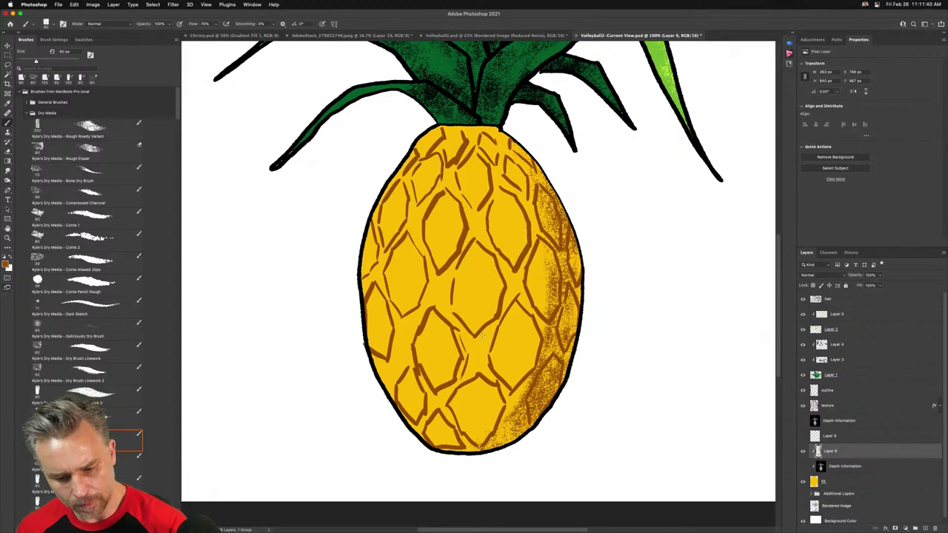
pyautogui.moveTo(498, 319); pyautogui.dragTo(471, 344)
pyautogui.moveTo(506, 293); pyautogui.dragTo(497, 254)
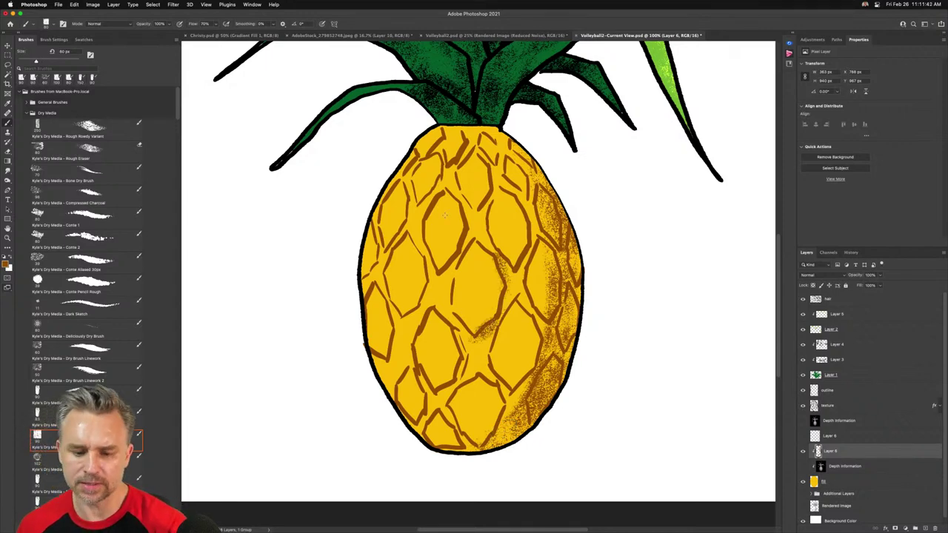
# Enlarge the brush to 100 px and paint brown grain along the pineapple's lower left edge, its base and the top beneath the leaves
pyautogui.press(']')
pyautogui.press(']')
pyautogui.press(']')
pyautogui.press(']')
pyautogui.moveTo(369, 299); pyautogui.dragTo(428, 420)
pyautogui.moveTo(376, 360); pyautogui.dragTo(425, 437)
pyautogui.moveTo(491, 466)
pyautogui.mouseDown()
pyautogui.moveTo(444, 441)
pyautogui.moveTo(515, 437)
pyautogui.mouseUp()
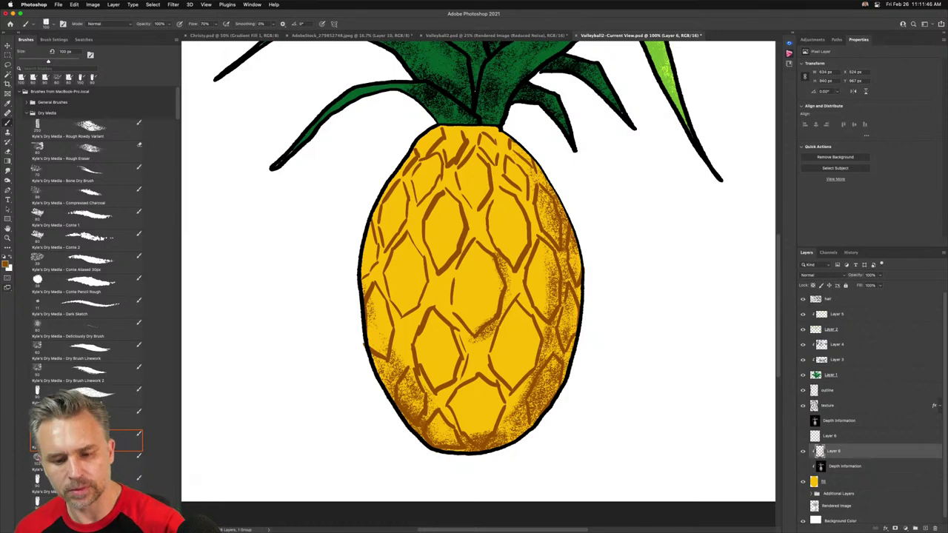
pyautogui.moveTo(515, 154)
pyautogui.mouseDown()
pyautogui.moveTo(487, 135)
pyautogui.moveTo(433, 129)
pyautogui.moveTo(414, 175)
pyautogui.mouseUp()
pyautogui.moveTo(439, 133)
pyautogui.mouseDown()
pyautogui.moveTo(428, 148)
pyautogui.moveTo(450, 132)
pyautogui.moveTo(497, 130)
pyautogui.mouseUp()
# Paint heavier brown grain over the cells right of centre and along the lower right edge with the 100 px brush
pyautogui.press(']')
pyautogui.moveTo(546, 259)
pyautogui.mouseDown()
pyautogui.moveTo(551, 314)
pyautogui.moveTo(515, 382)
pyautogui.mouseUp()
pyautogui.press(']')
pyautogui.press(']')
pyautogui.press(']')
pyautogui.press(']')
pyautogui.press(']')
pyautogui.press(']')
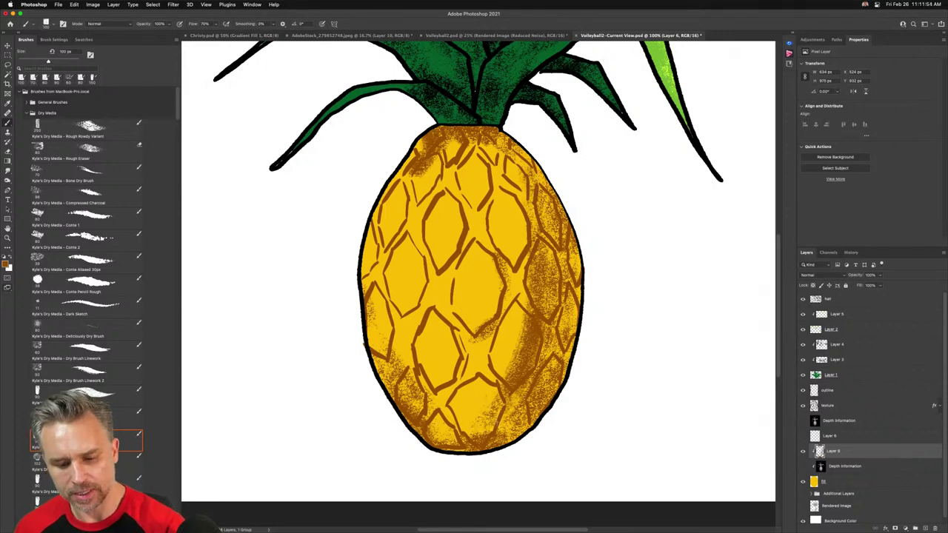
pyautogui.moveTo(569, 326); pyautogui.dragTo(551, 399)
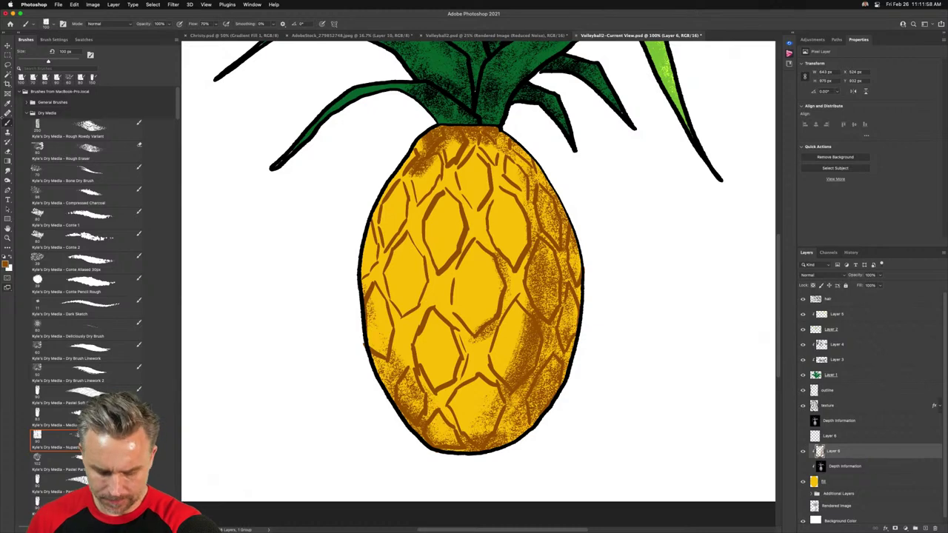
# Try erasing the shading inside the cells right of centre with a 40 px eraser, and undo back past that extra shading
pyautogui.press('e')
pyautogui.moveTo(537, 249)
pyautogui.mouseDown()
pyautogui.moveTo(539, 301)
pyautogui.moveTo(510, 374)
pyautogui.mouseUp()
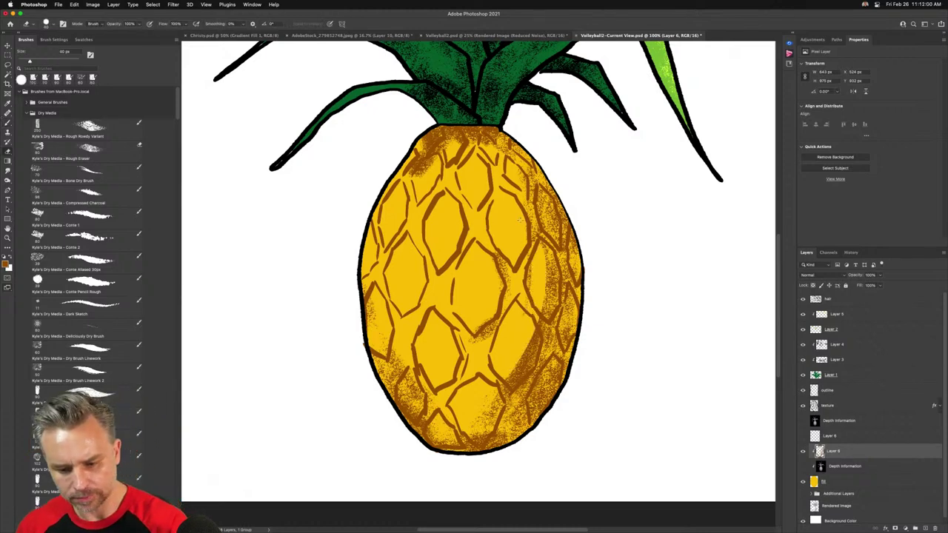
pyautogui.press('super+z')
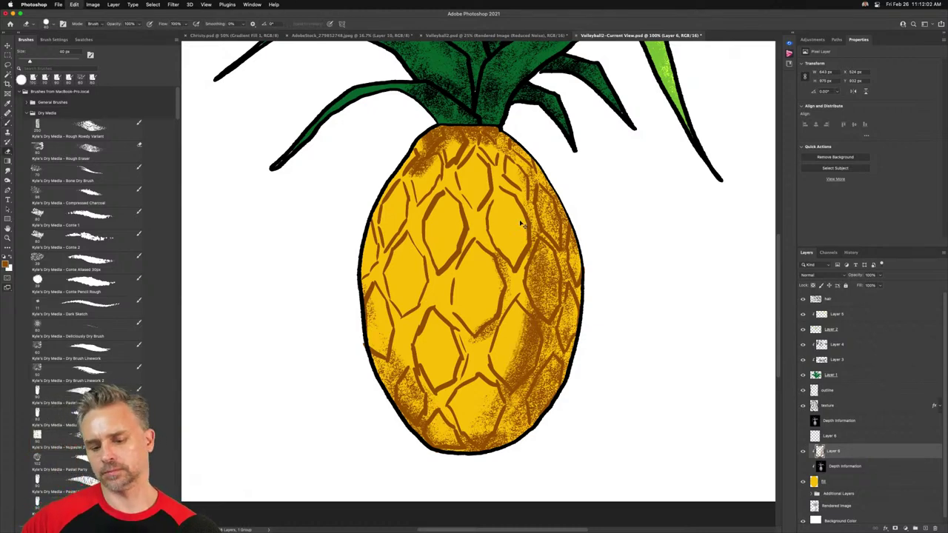
pyautogui.press('super+shift+z')
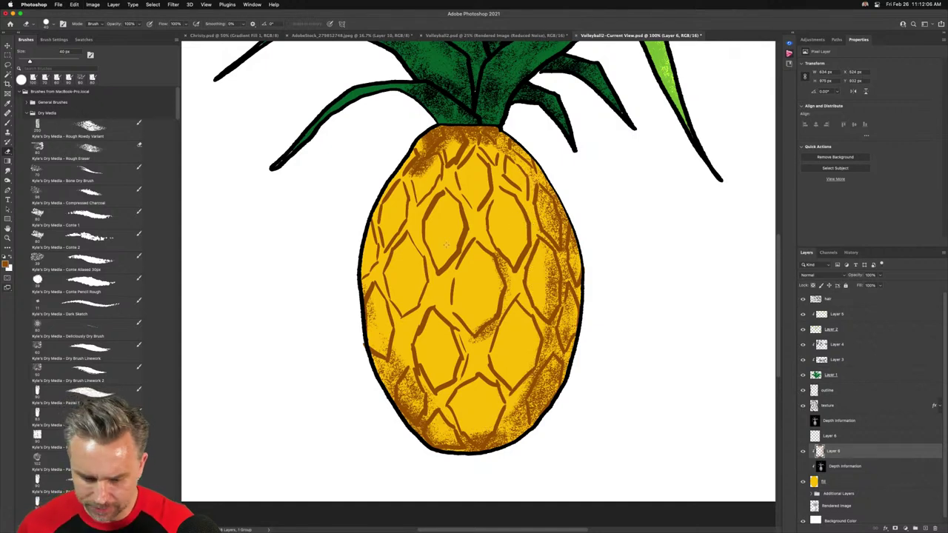
pyautogui.press('super+minus')
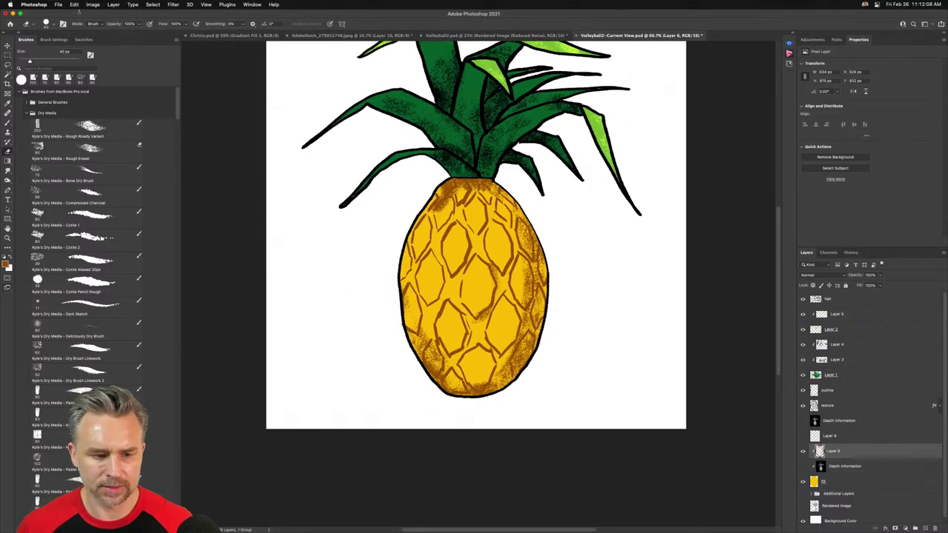
# Select every pineapple layer from the fill up to the hair and move the artwork up near the canvas top
pyautogui.press('v')
pyautogui.scroll(4, 356, 200)
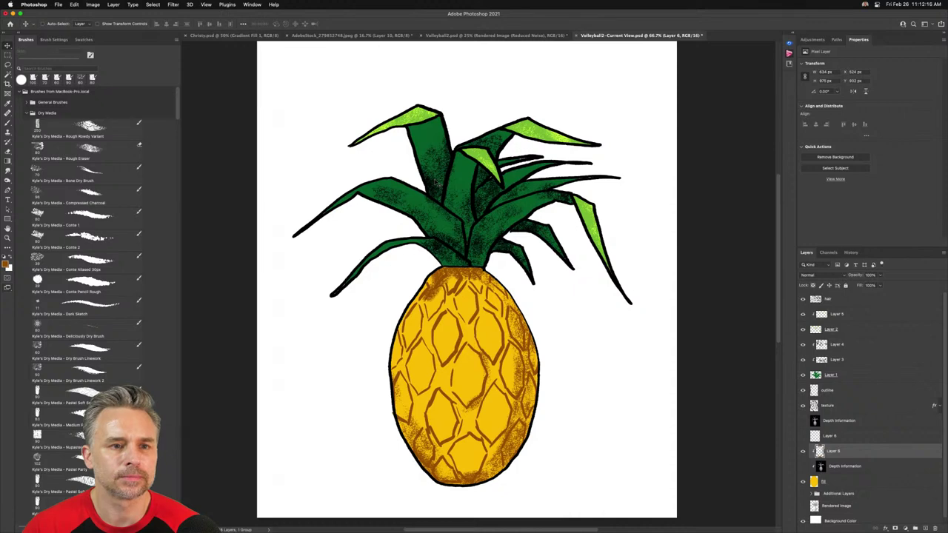
pyautogui.press('super+minus')
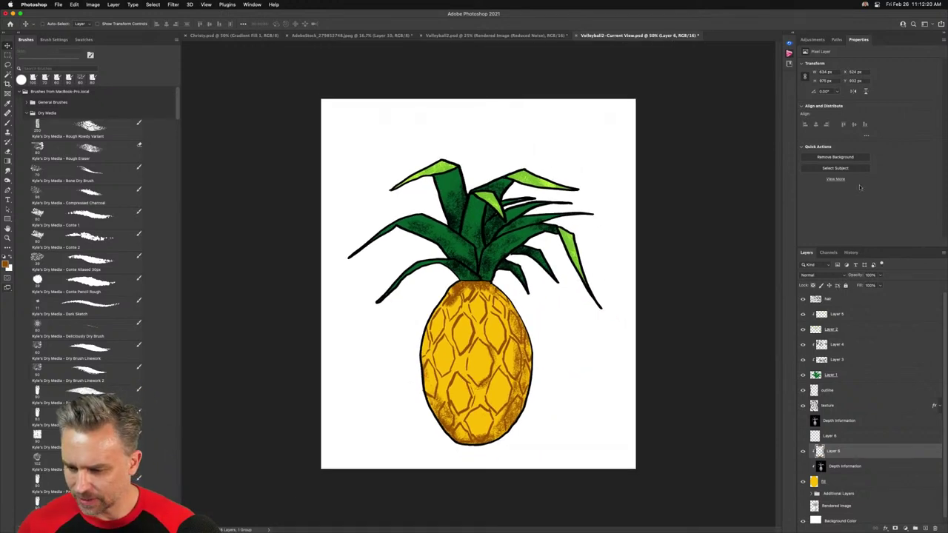
pyautogui.doubleClick(883, 44)
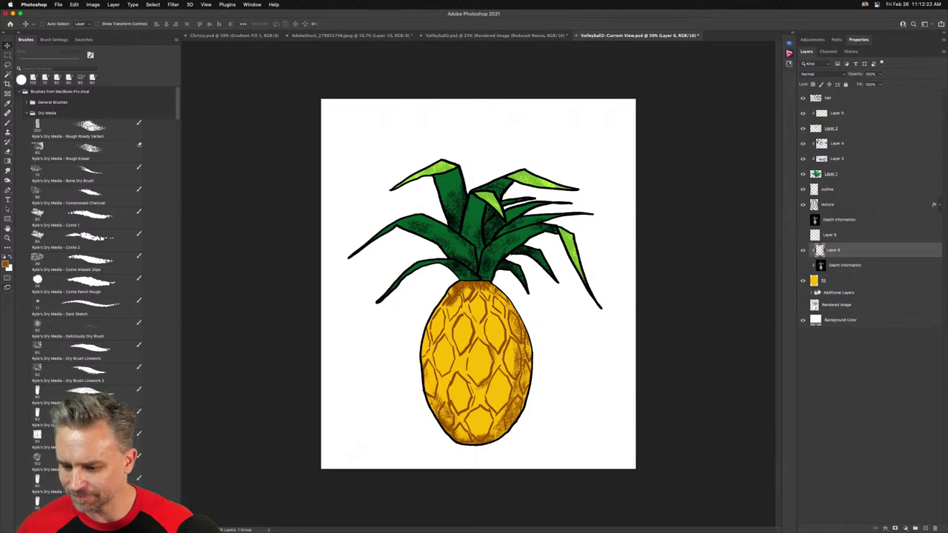
pyautogui.click(839, 283)
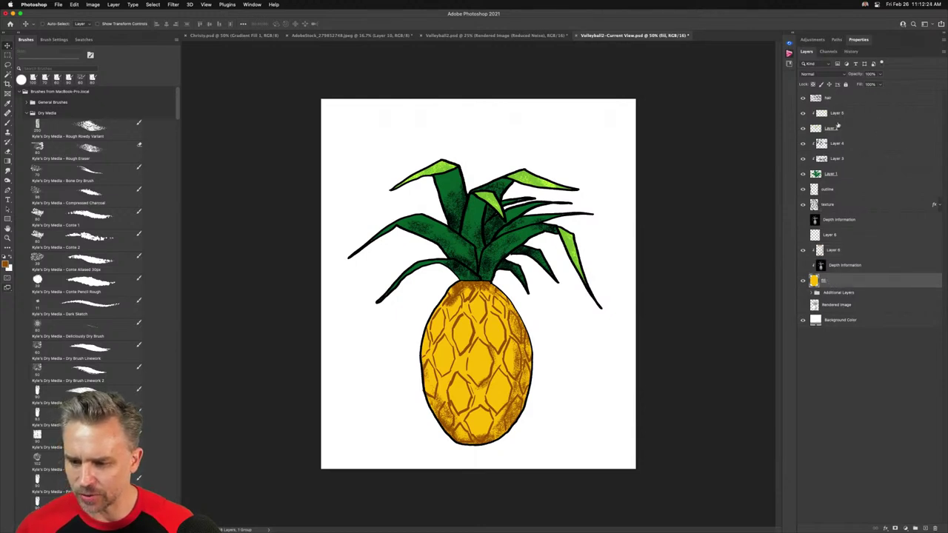
pyautogui.keyDown('shift'); pyautogui.click(842, 99); pyautogui.keyUp('shift')
pyautogui.moveTo(478, 351); pyautogui.dragTo(477, 299)
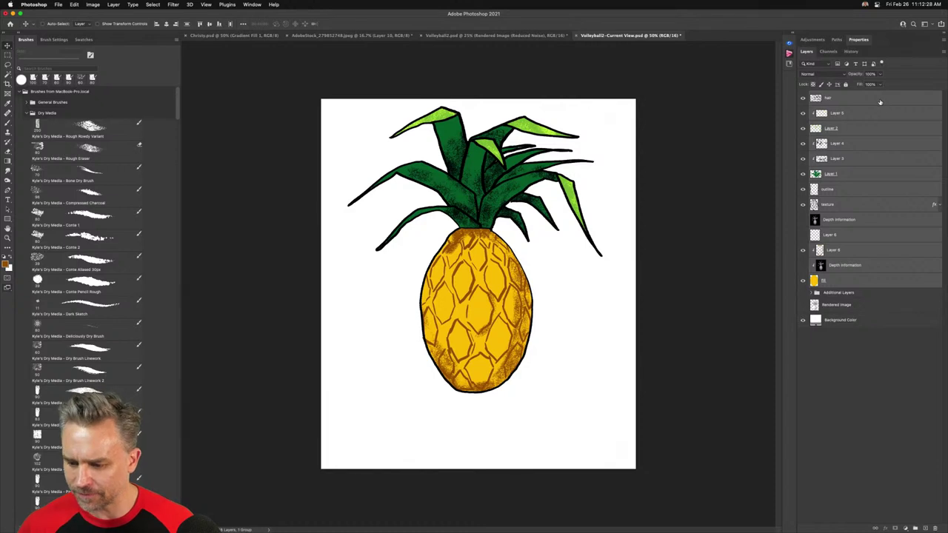
# Group the selected pineapple layers and name the group "body"
pyautogui.press('super+g')
pyautogui.doubleClick(829, 95)
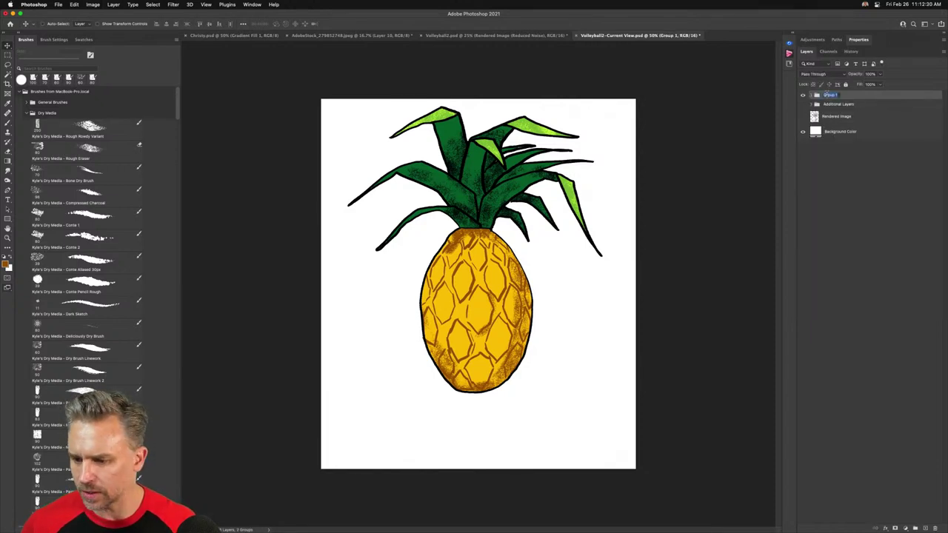
pyautogui.write('Pine')
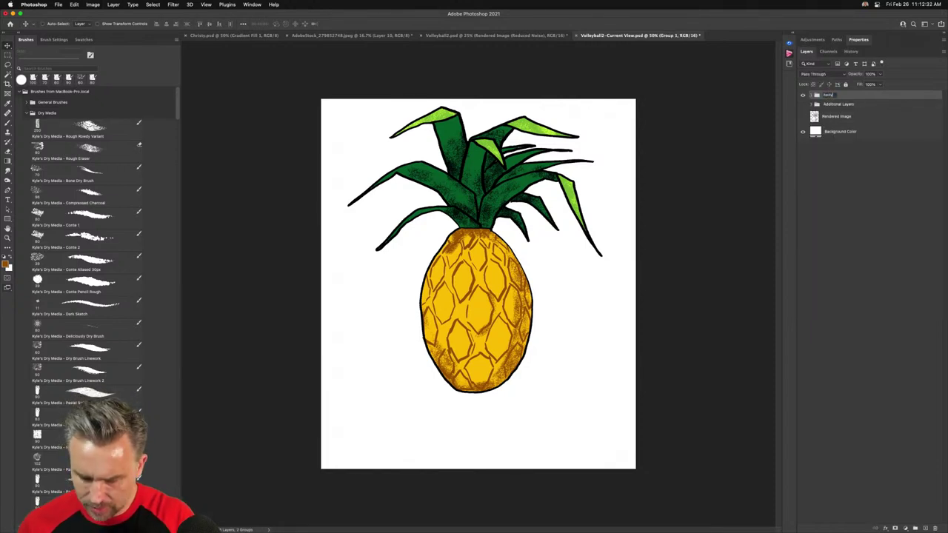
pyautogui.press('Return')
# Create a new group above the body group and name it "face arms"
pyautogui.click(918, 528)
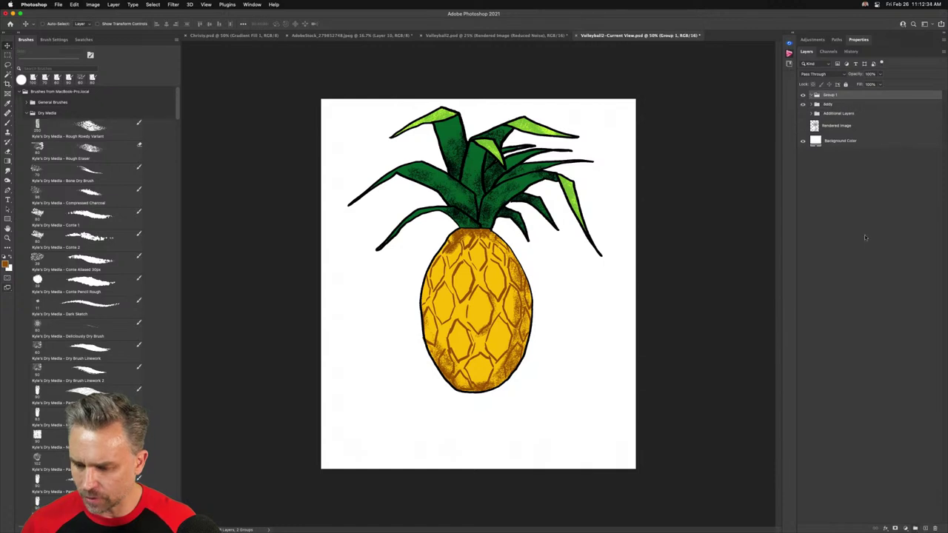
pyautogui.doubleClick(826, 97)
pyautogui.write('face')
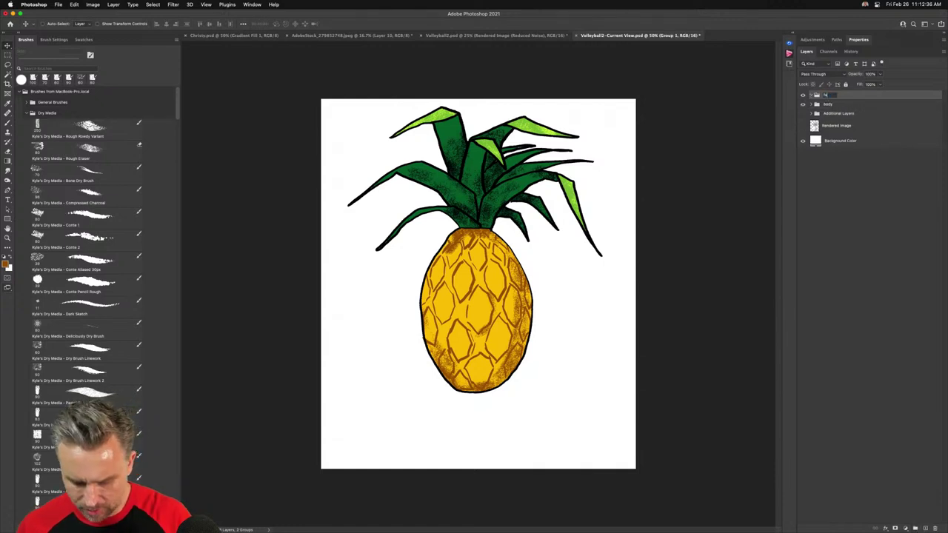
pyautogui.write(' arms')
pyautogui.press('Return')
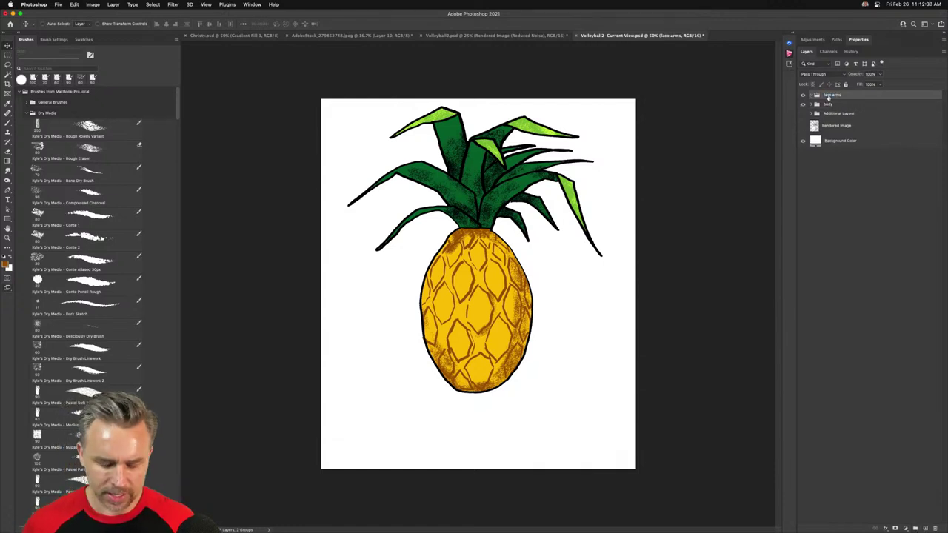
# Choose the KYLE Ultimate Inking Thick 'n Thin brush and add a new layer inside the face arms group
pyautogui.press('b')
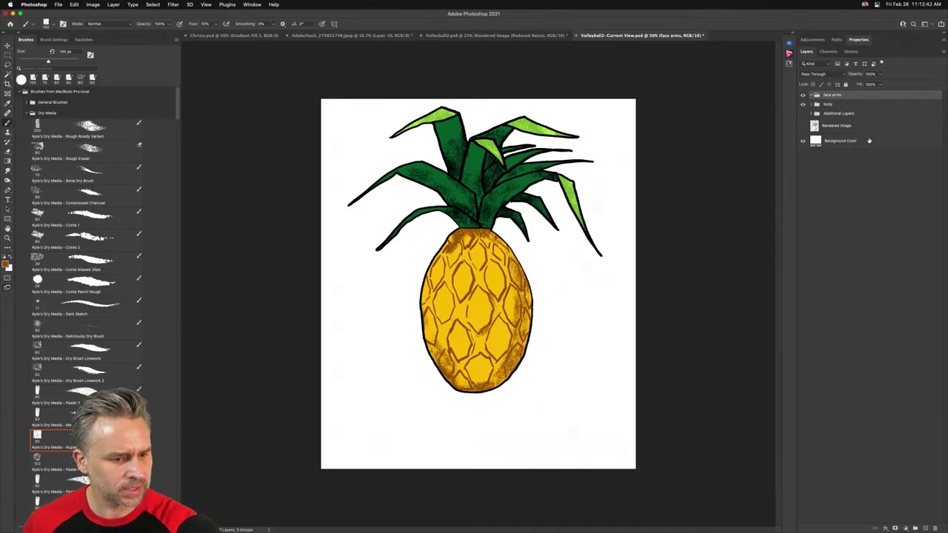
pyautogui.click(21, 92)
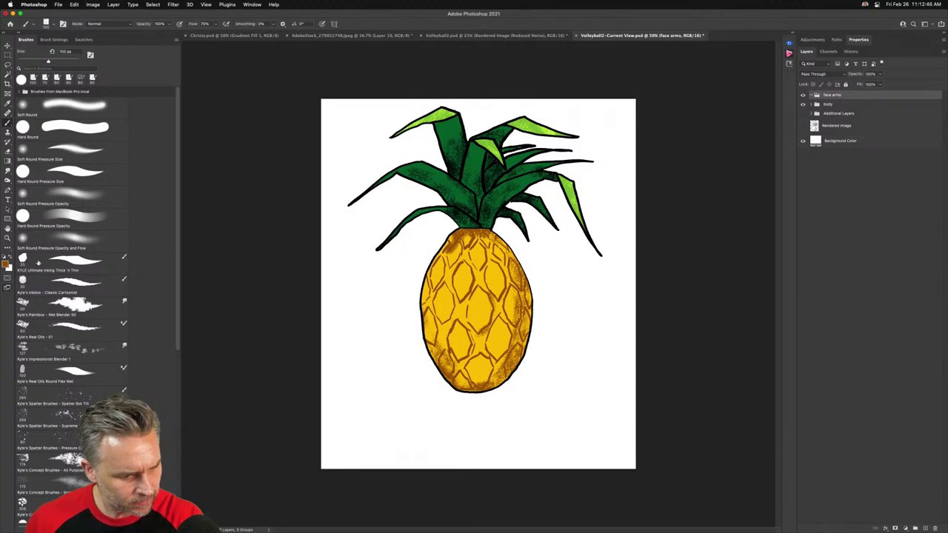
pyautogui.click(24, 259)
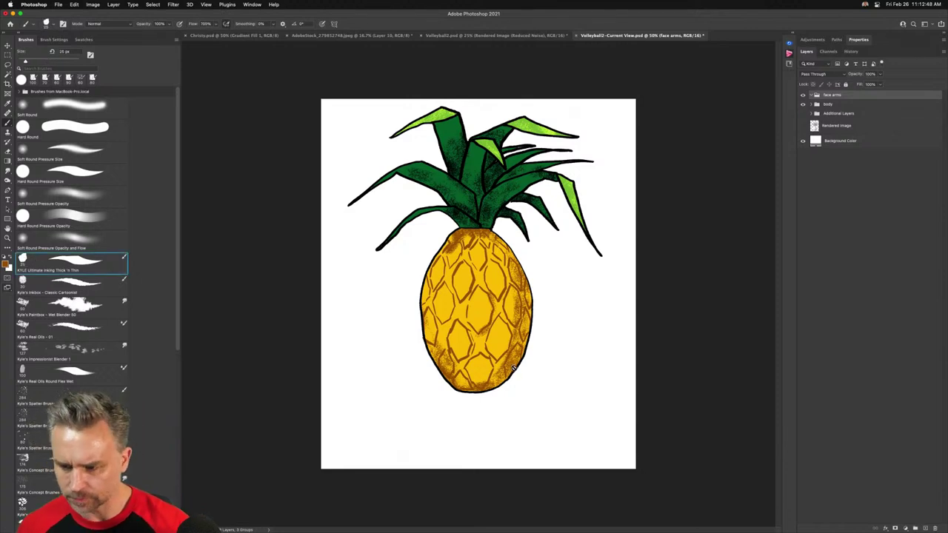
pyautogui.click(925, 528)
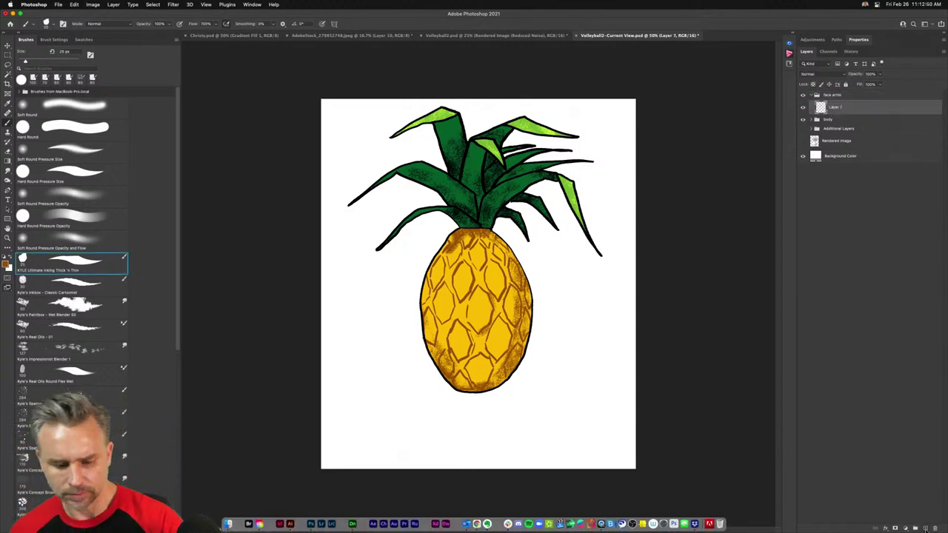
# Set the foreground colour to black, undo the trial leg strokes and enlarge the inking brush to 35 px
pyautogui.moveTo(501, 380); pyautogui.dragTo(516, 435)
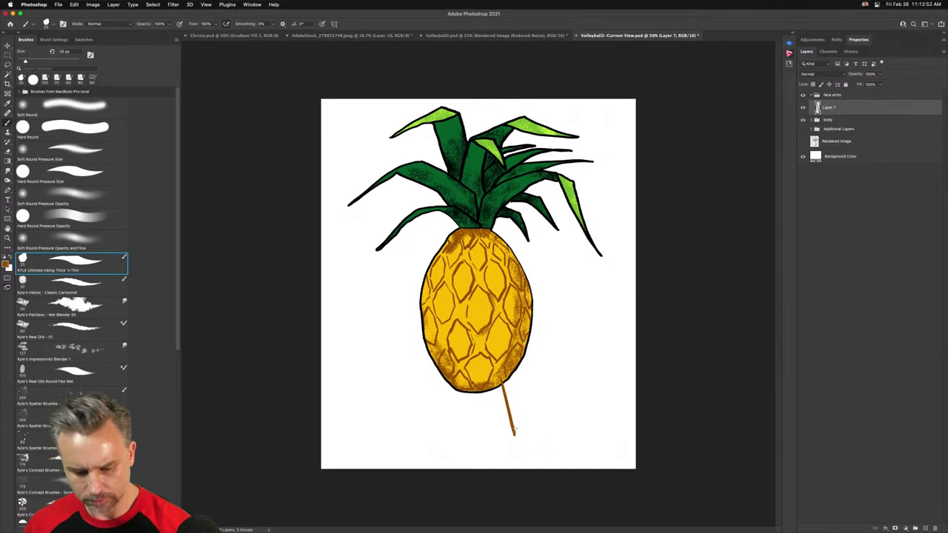
pyautogui.press('super+z')
pyautogui.click(6, 265)
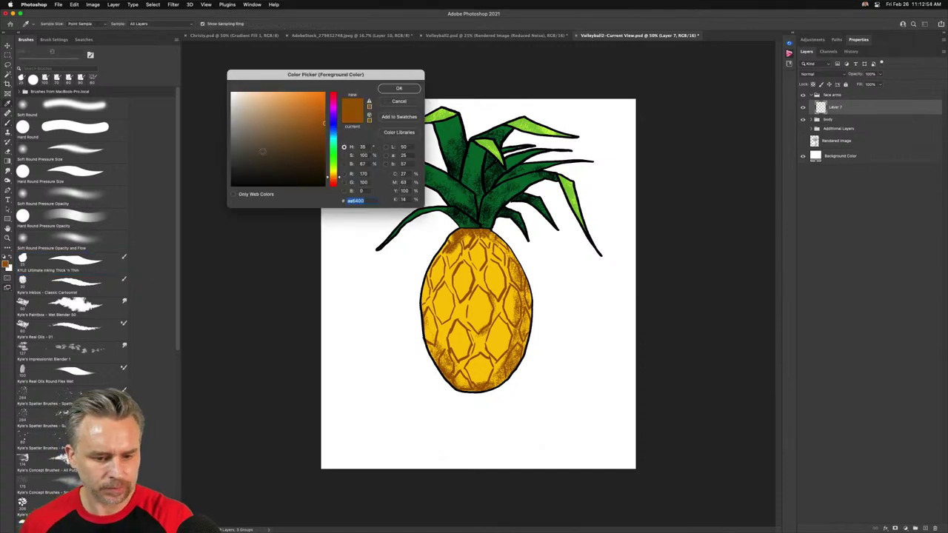
pyautogui.moveTo(263, 151); pyautogui.dragTo(218, 190)
pyautogui.press('Return')
pyautogui.moveTo(501, 380); pyautogui.dragTo(517, 440)
pyautogui.press('super+z')
pyautogui.press(']')
pyautogui.press(']')
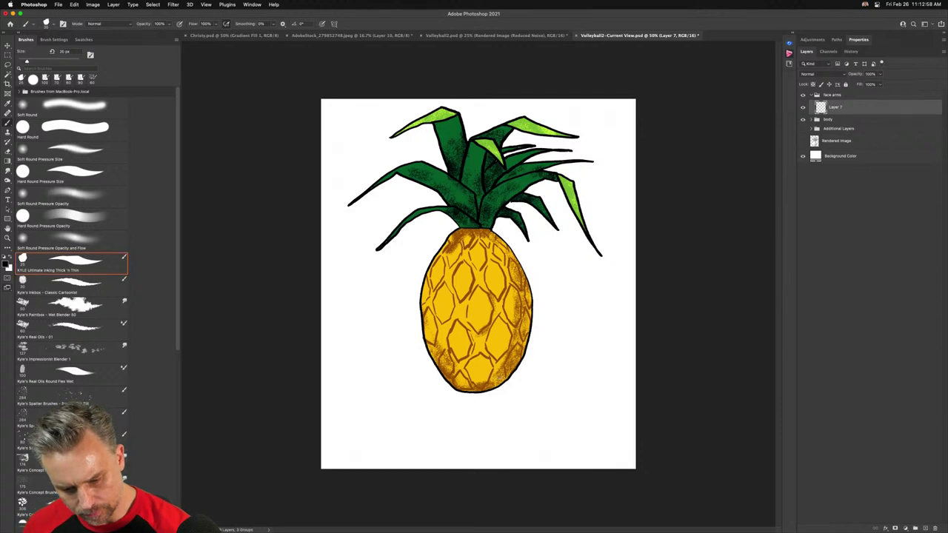
# Draw two thin black legs with feet beneath the pineapple, redoing the left leg's stroke
pyautogui.moveTo(491, 381)
pyautogui.mouseDown()
pyautogui.moveTo(510, 440)
pyautogui.moveTo(532, 441)
pyautogui.moveTo(514, 440)
pyautogui.mouseUp()
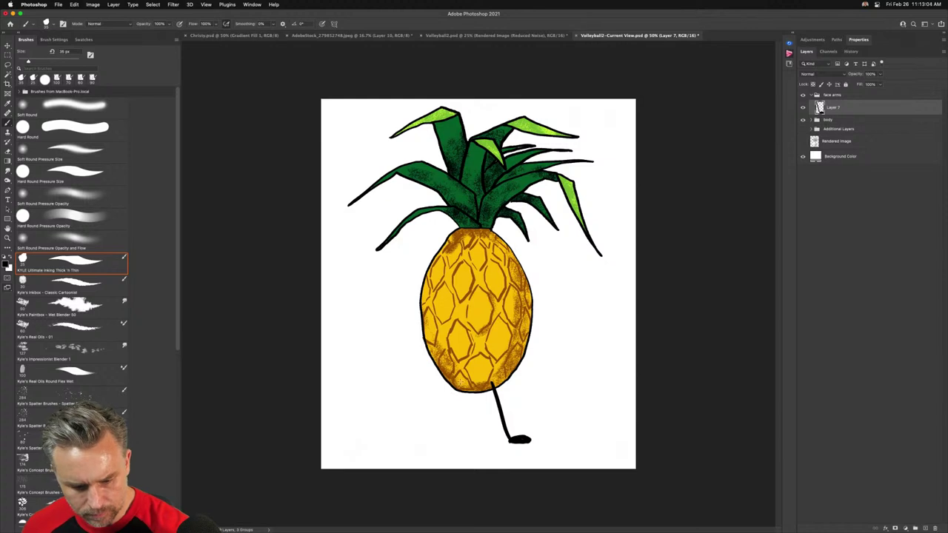
pyautogui.moveTo(460, 382); pyautogui.dragTo(450, 438)
pyautogui.press('super+z')
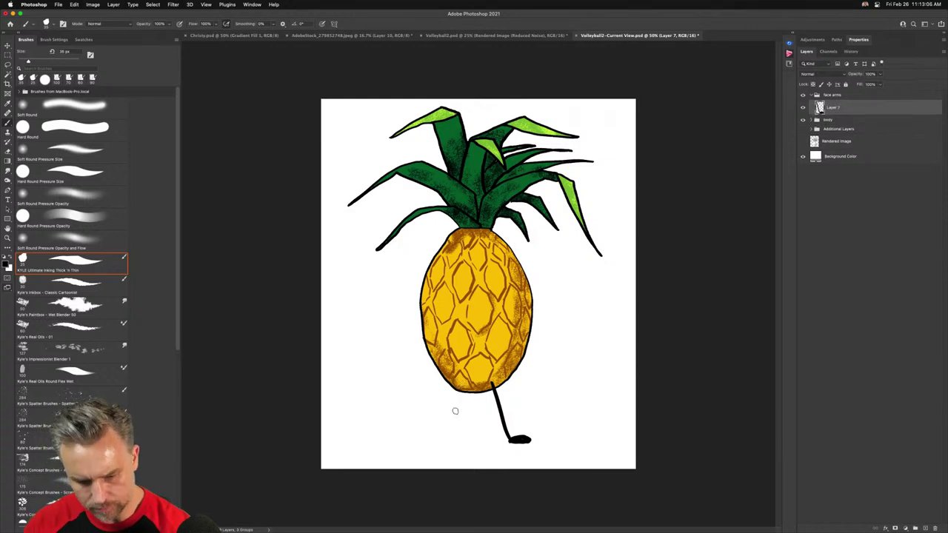
pyautogui.moveTo(461, 384)
pyautogui.mouseDown()
pyautogui.moveTo(450, 441)
pyautogui.moveTo(432, 444)
pyautogui.moveTo(453, 444)
pyautogui.mouseUp()
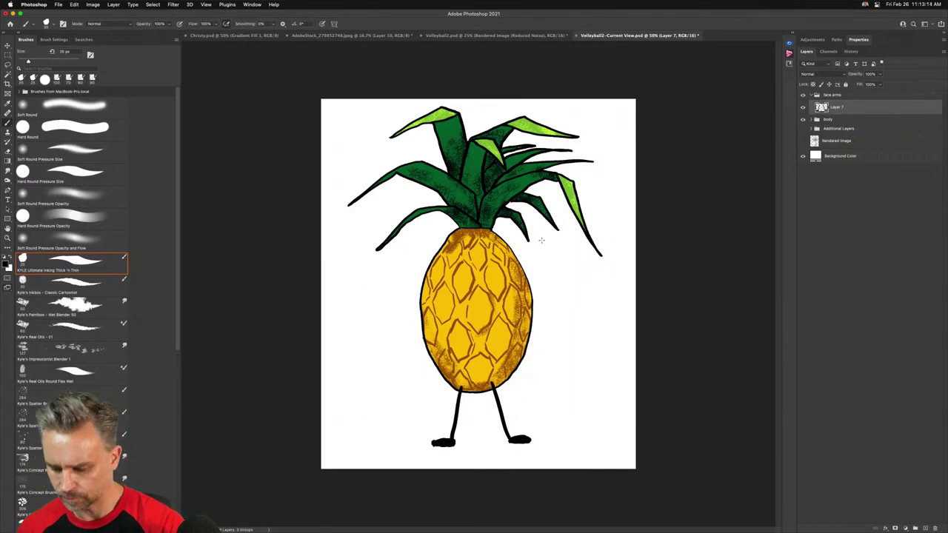
# Add a new layer and draw a raised black right arm with spread fingers, starting at the pineapple's upper right edge
pyautogui.click(926, 527)
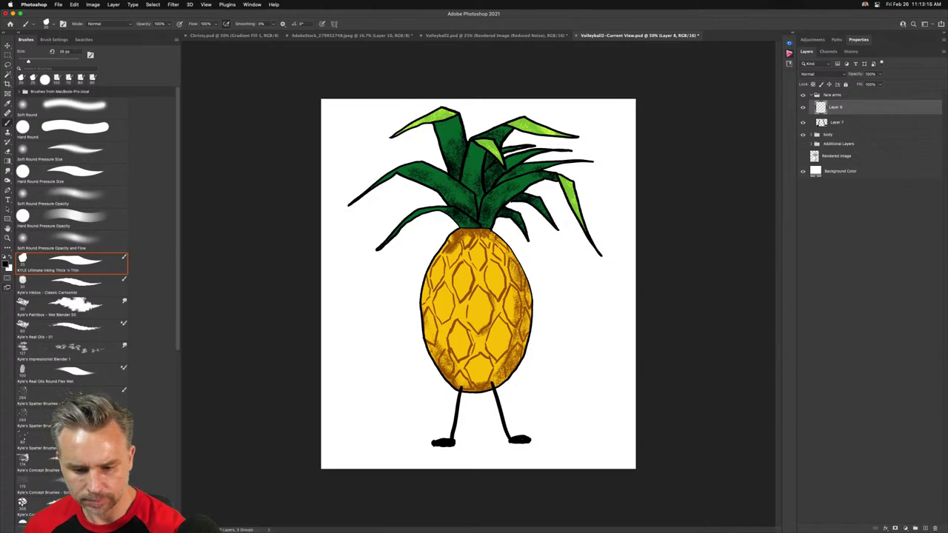
pyautogui.moveTo(517, 275); pyautogui.dragTo(560, 227)
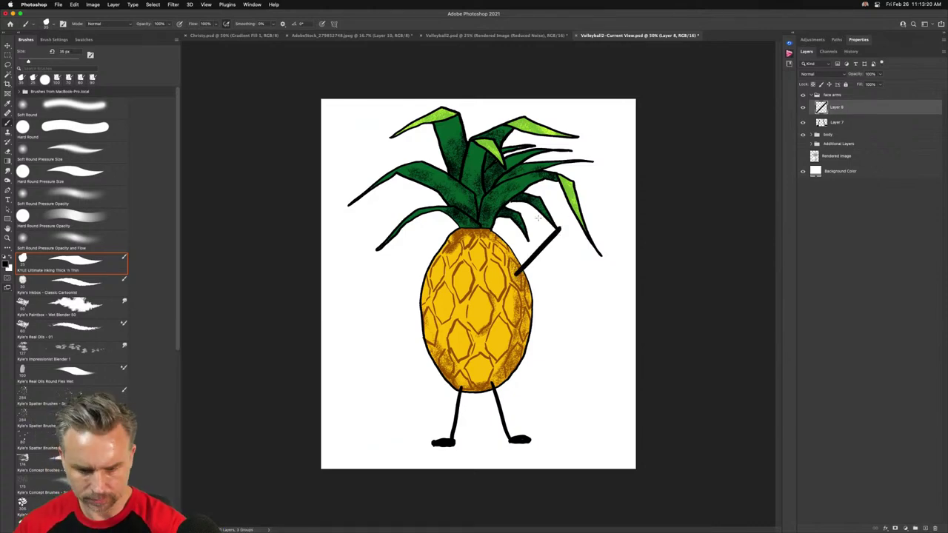
pyautogui.press('super+equal')
pyautogui.press('super+equal')
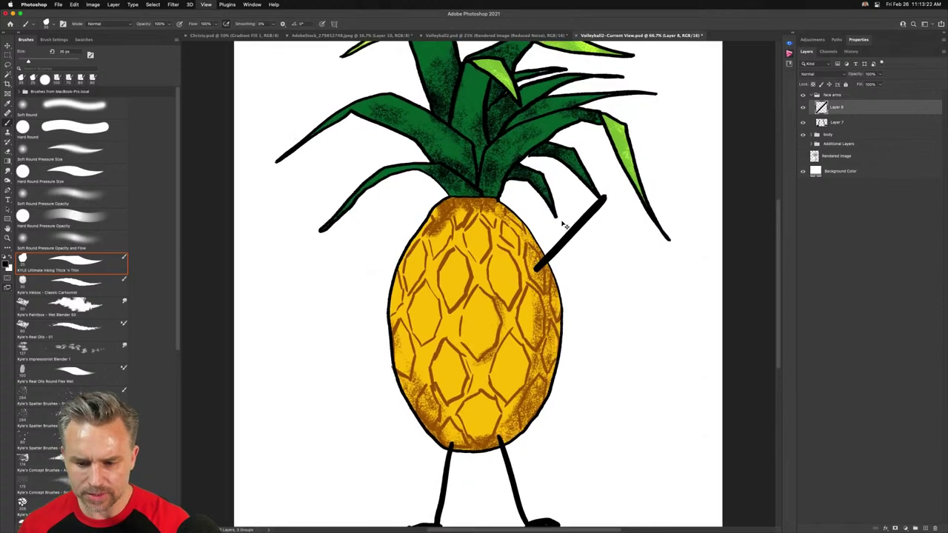
pyautogui.hscroll(-2, 562, 220)
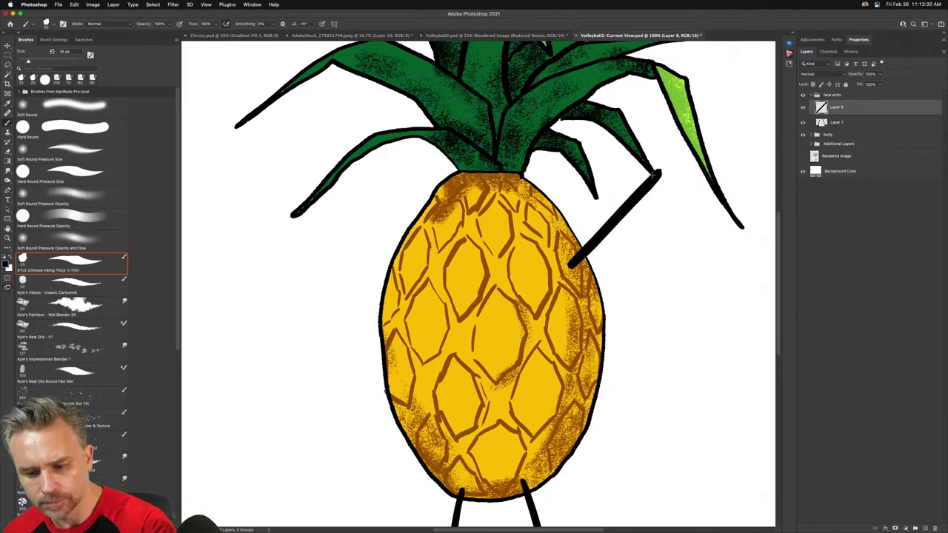
pyautogui.moveTo(653, 173)
pyautogui.mouseDown()
pyautogui.moveTo(626, 167)
pyautogui.moveTo(660, 117)
pyautogui.moveTo(679, 151)
pyautogui.moveTo(691, 135)
pyautogui.moveTo(704, 162)
pyautogui.mouseUp()
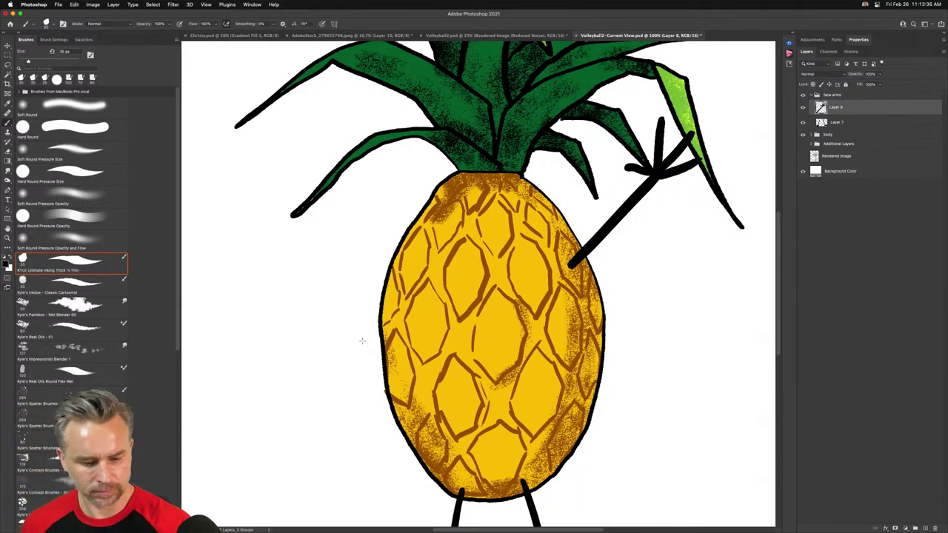
# Draw a bent black left arm with its fingered hand resting on the pineapple's lower left side
pyautogui.moveTo(406, 311)
pyautogui.mouseDown()
pyautogui.moveTo(347, 370)
pyautogui.moveTo(412, 414)
pyautogui.moveTo(391, 416)
pyautogui.moveTo(412, 413)
pyautogui.moveTo(400, 451)
pyautogui.mouseUp()
pyautogui.moveTo(411, 417); pyautogui.dragTo(401, 429)
pyautogui.moveTo(402, 428)
pyautogui.mouseDown()
pyautogui.moveTo(390, 443)
pyautogui.moveTo(392, 428)
pyautogui.mouseUp()
# Add a new layer, paint a black oval left eye and give it a small white highlight with a 10 px brush
pyautogui.click(923, 528)
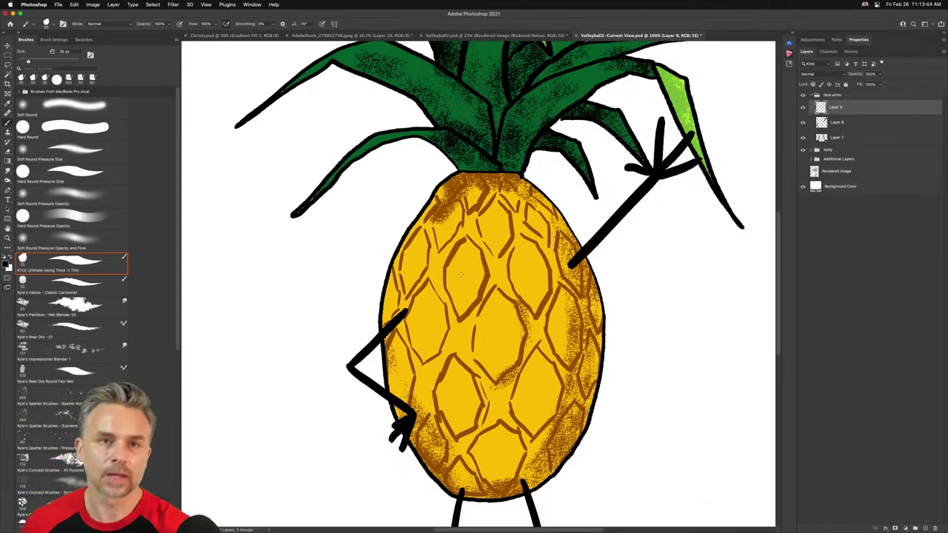
pyautogui.moveTo(437, 280); pyautogui.dragTo(439, 276)
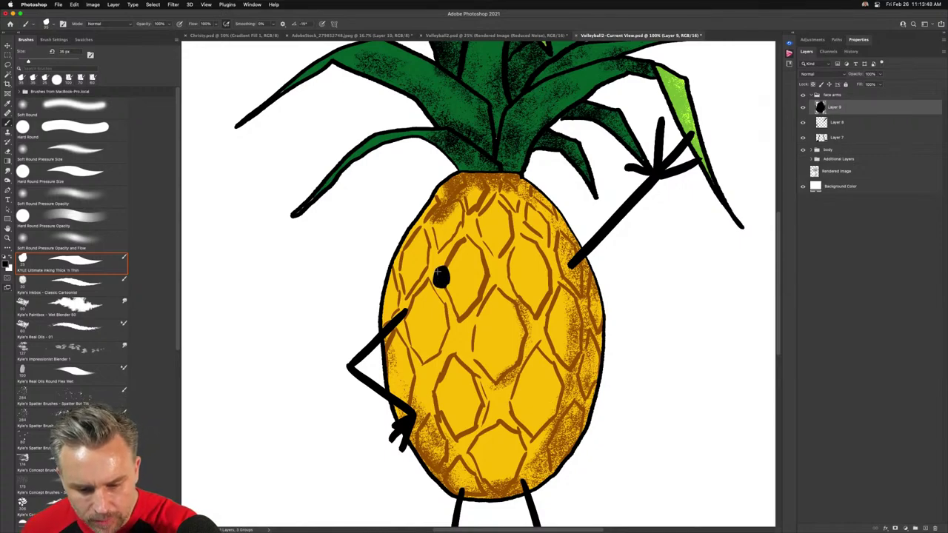
pyautogui.press('super+plus')
pyautogui.press('super+plus')
pyautogui.press('super+plus')
pyautogui.moveTo(332, 282); pyautogui.dragTo(436, 333)
pyautogui.press('x')
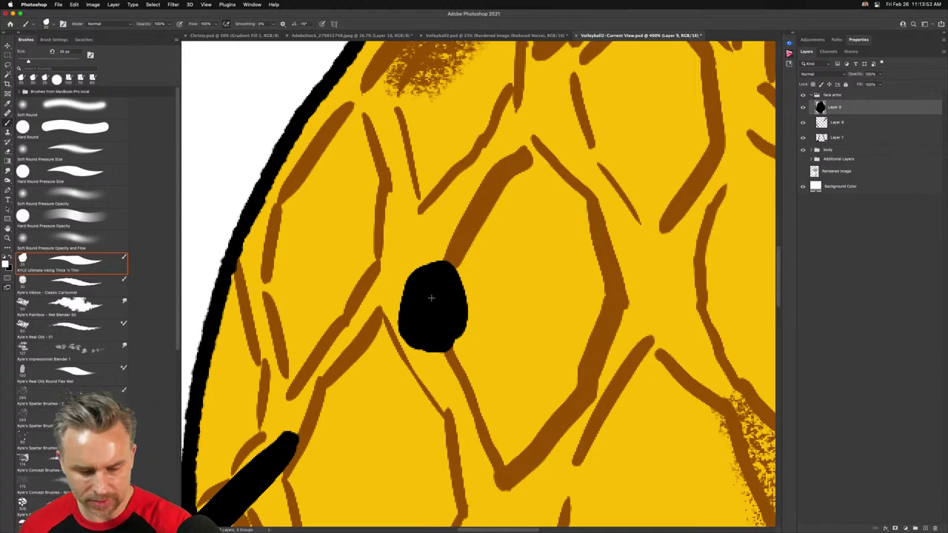
pyautogui.press('[')
pyautogui.press('[')
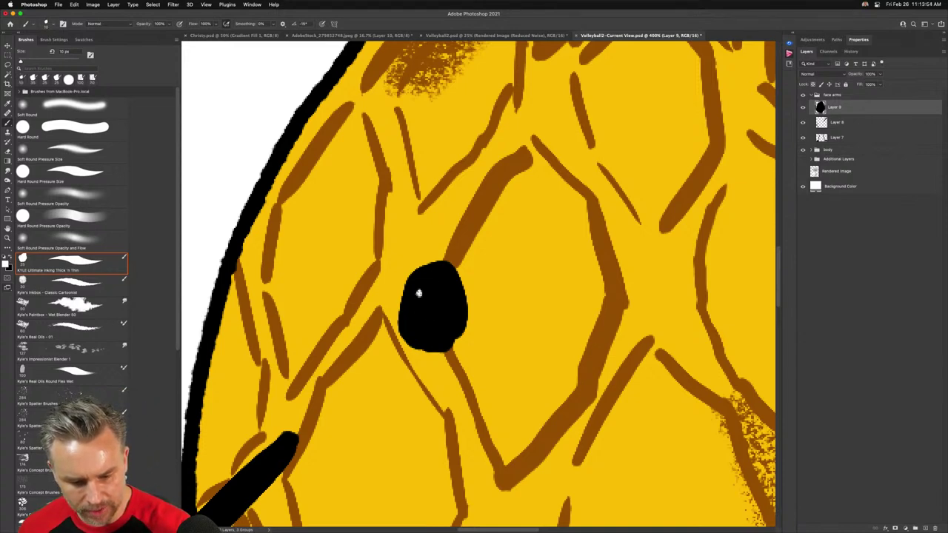
pyautogui.moveTo(418, 294)
pyautogui.mouseDown()
pyautogui.moveTo(418, 304)
pyautogui.moveTo(417, 295)
pyautogui.mouseUp()
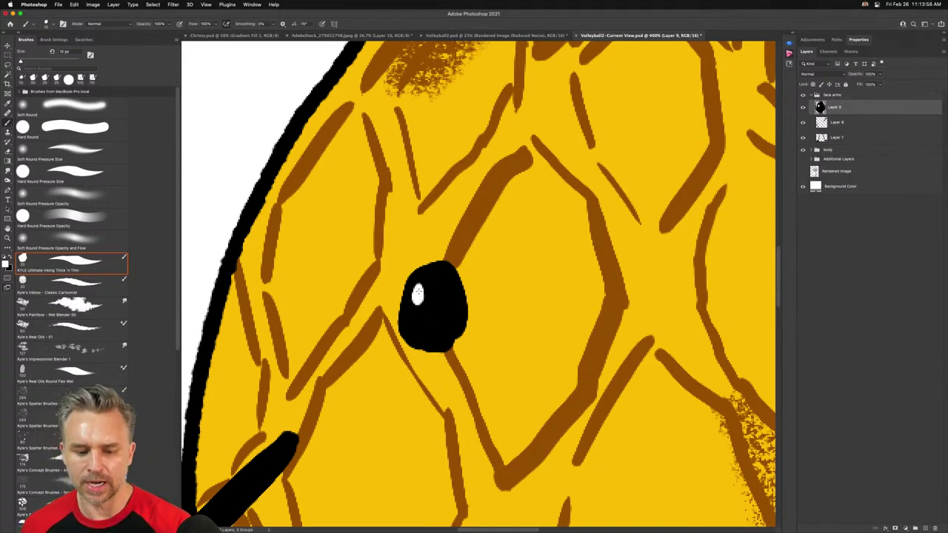
# Paint a matching black oval right eye with the 30 px brush, undoing stray strokes
pyautogui.press('super+minus')
pyautogui.press('super+minus')
pyautogui.press('super+minus')
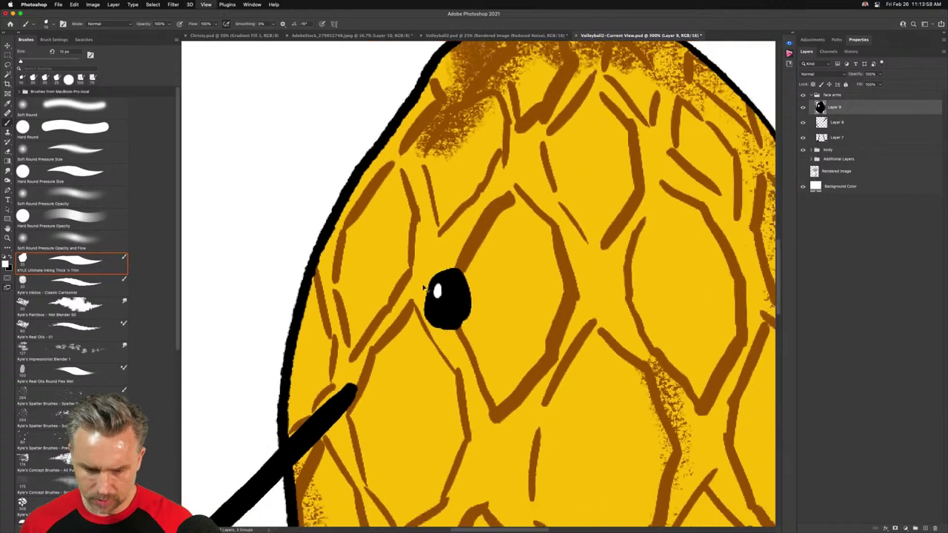
pyautogui.press('x')
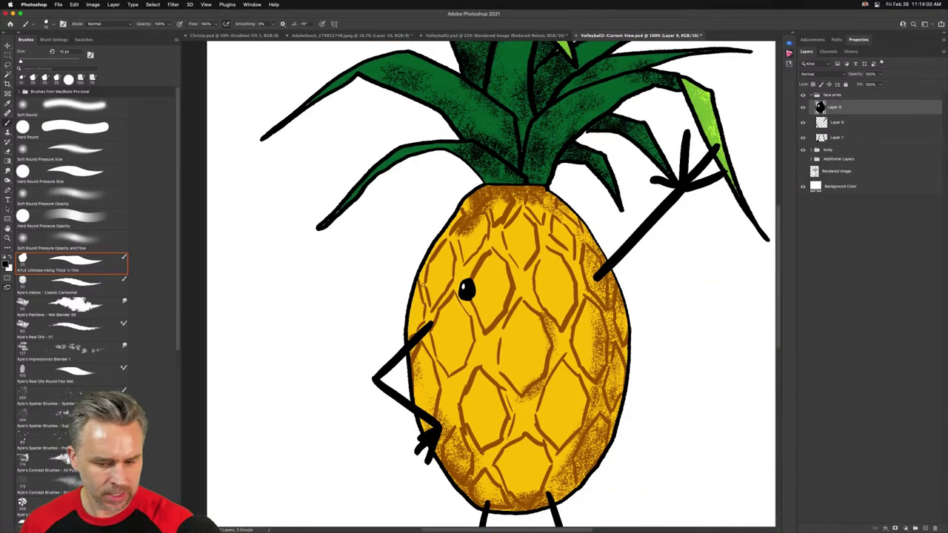
pyautogui.press(']')
pyautogui.press(']')
pyautogui.moveTo(558, 281); pyautogui.dragTo(562, 288)
pyautogui.press('super+z')
pyautogui.press('super+z')
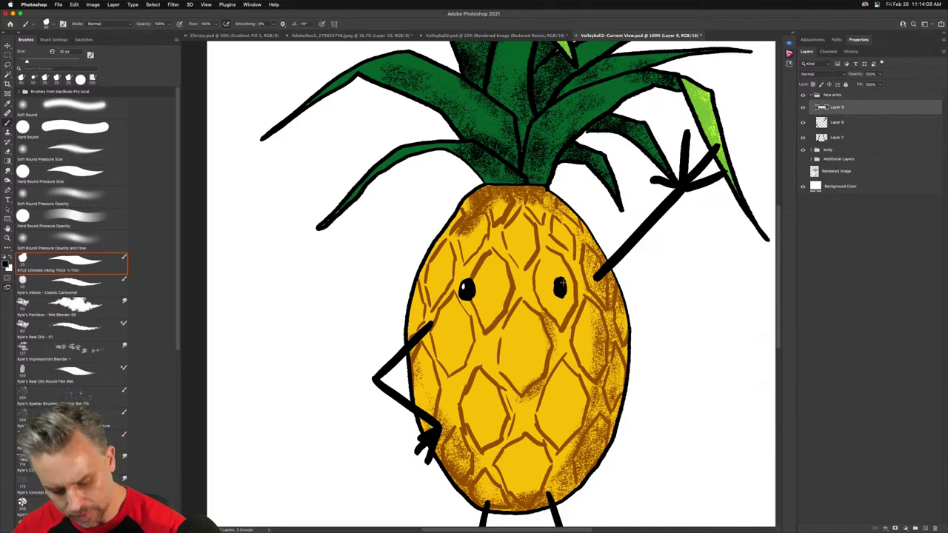
# Switch to white, shrink the brush to 9 px and paint a small highlight in the right eye
pyautogui.press('x')
pyautogui.press('[')
pyautogui.press('[')
pyautogui.press('[')
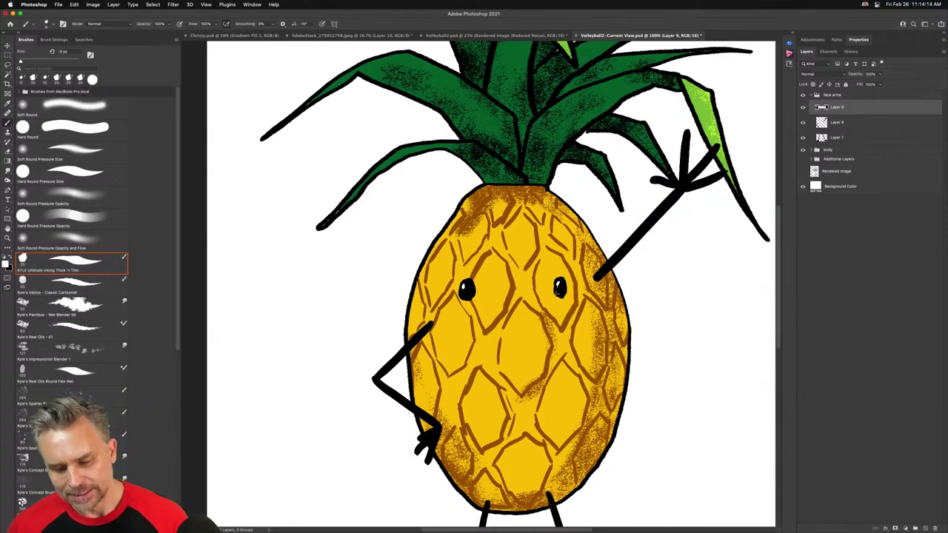
# Add a new layer above the eyes, switch to black and try a thin smile between the eyes, then undo it
pyautogui.keyDown('alt'); pyautogui.click(926, 529); pyautogui.keyUp('alt')
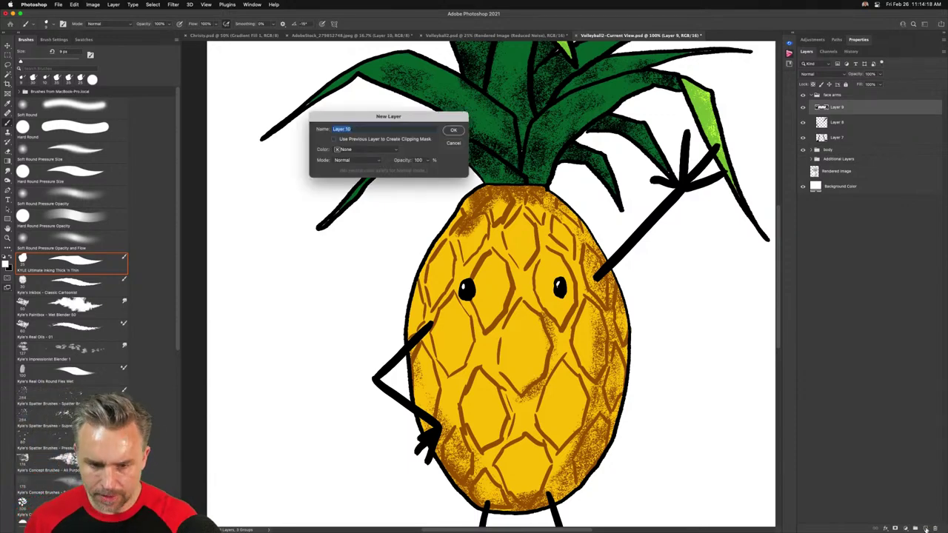
pyautogui.press('Return')
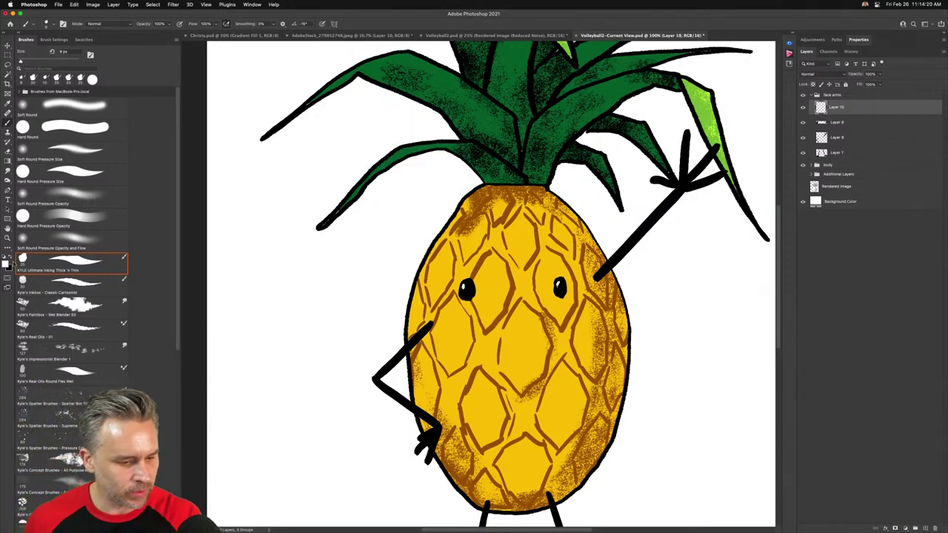
pyautogui.click(11, 256)
pyautogui.moveTo(482, 323); pyautogui.dragTo(544, 323)
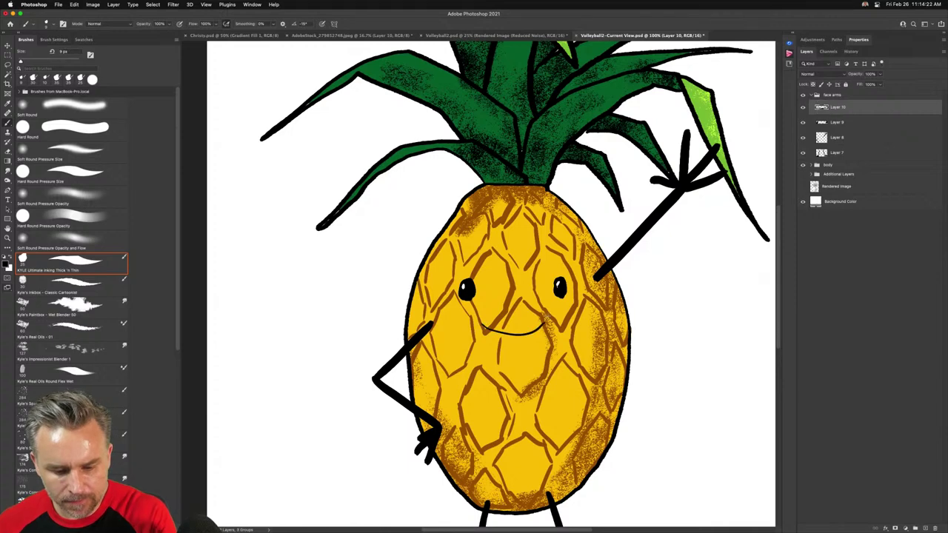
pyautogui.press('super+z')
# Enlarge the brush to 25 px and draw a curved black smile with a short crease at each end
pyautogui.press(']')
pyautogui.press(']')
pyautogui.press(']')
pyautogui.press(']')
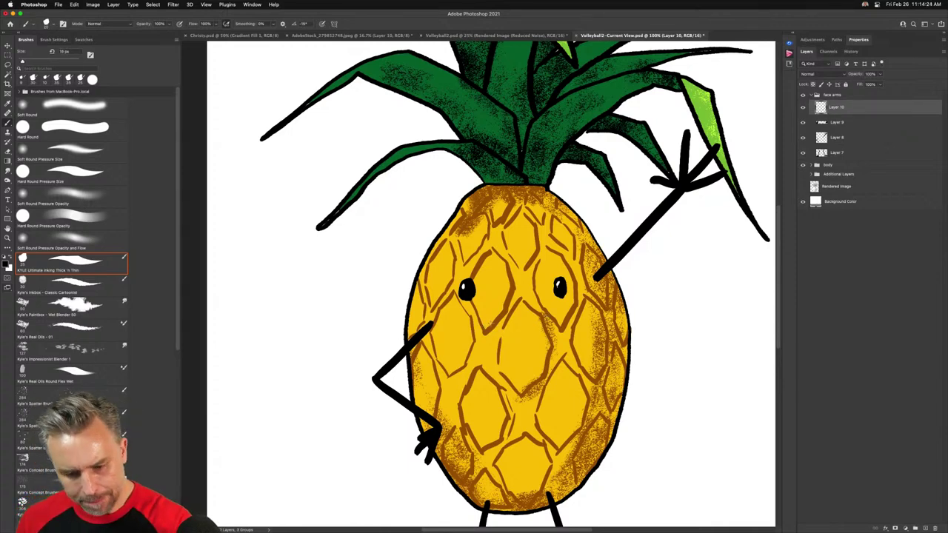
pyautogui.moveTo(482, 323); pyautogui.dragTo(557, 329)
pyautogui.moveTo(483, 318); pyautogui.dragTo(477, 332)
pyautogui.scroll(-5, 397, 234)
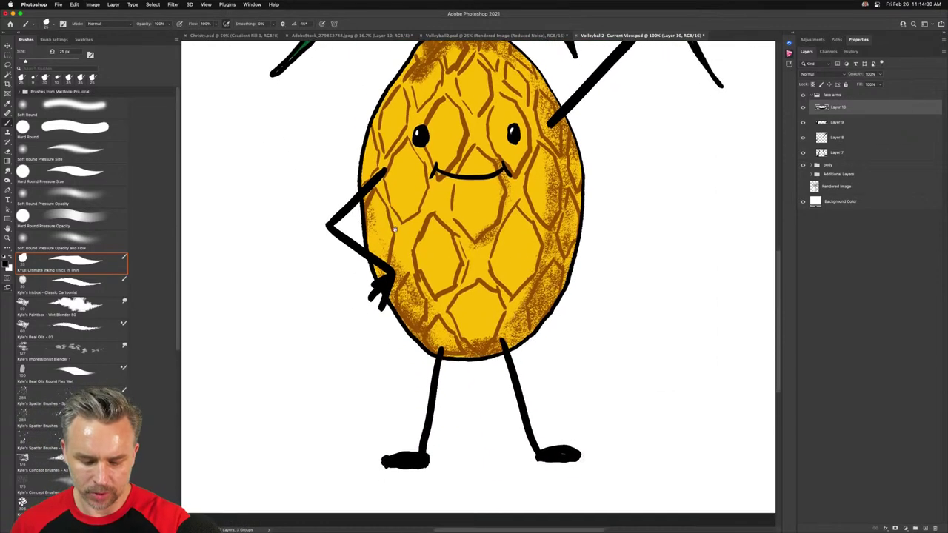
pyautogui.press('super+0')
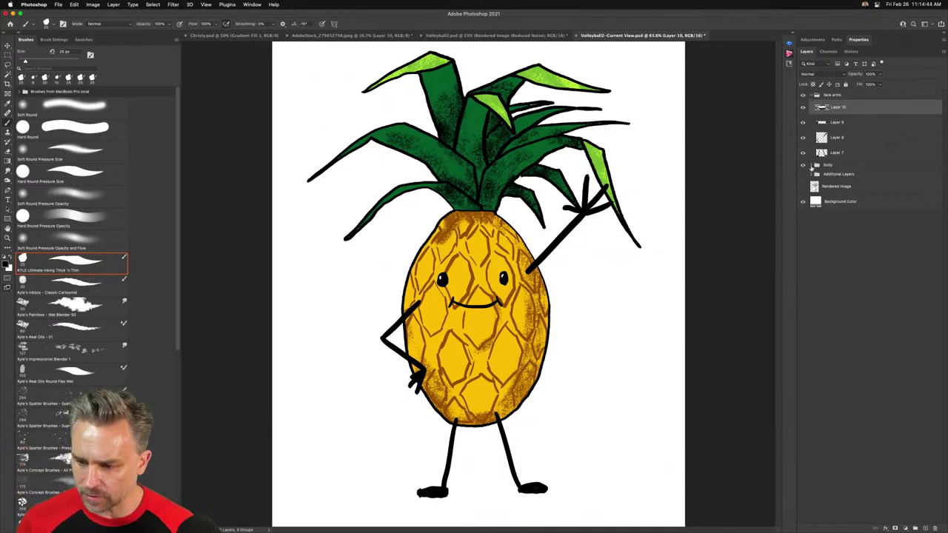
# Toggle the texture layer in the body group off and on, and lower its opacity to roughly half
pyautogui.click(812, 166)
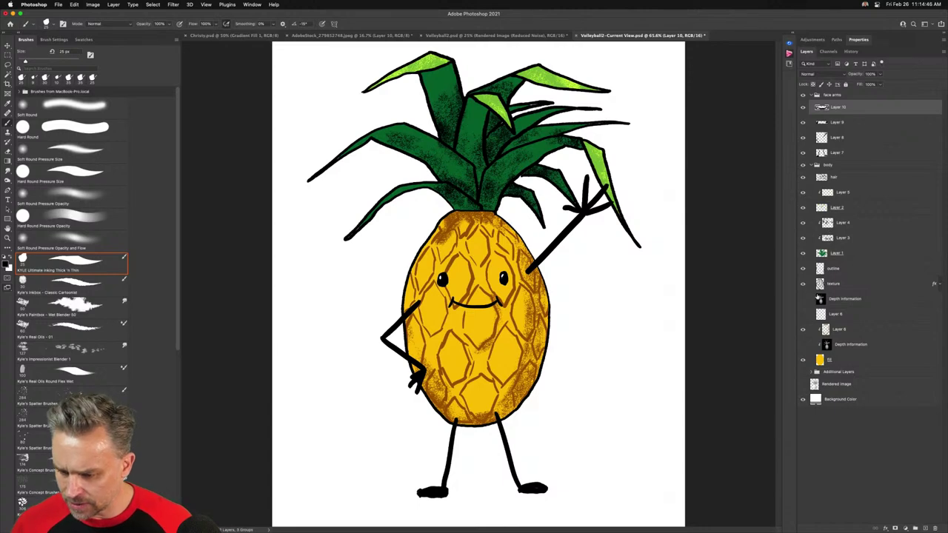
pyautogui.click(838, 285)
pyautogui.click(803, 285)
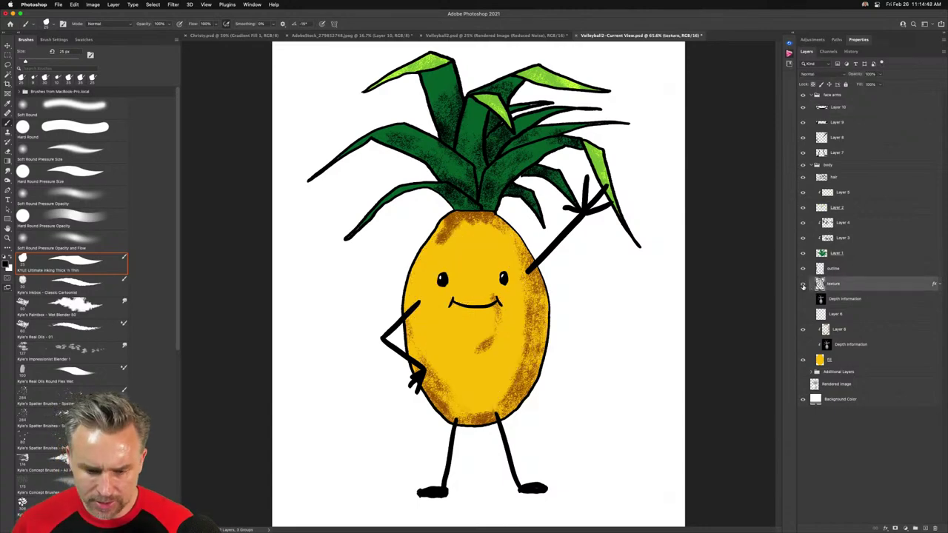
pyautogui.click(803, 285)
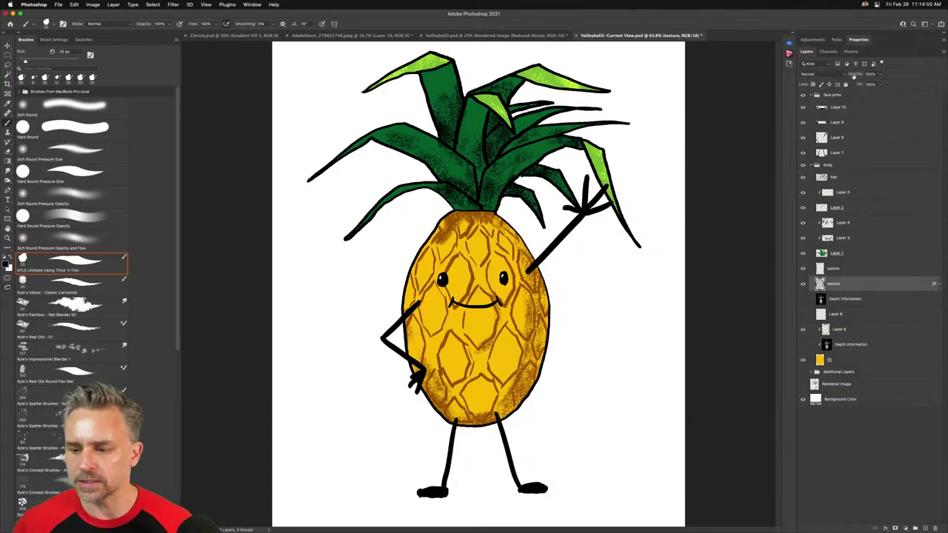
pyautogui.moveTo(855, 76); pyautogui.dragTo(837, 77)
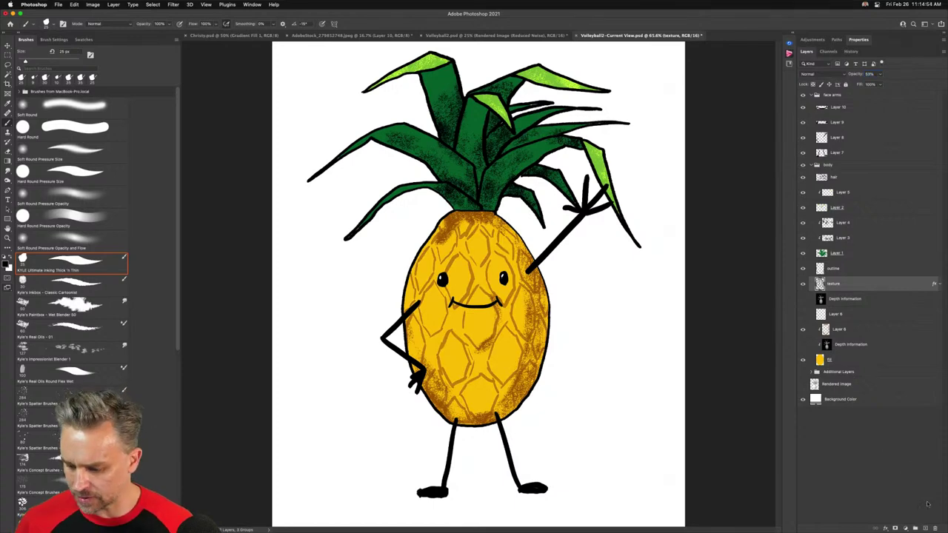
# Add a layer above texture and paint a soft white highlight beside the left eye with the enlarged Soft Round Pressure Opacity and Flow brush
pyautogui.click(924, 528)
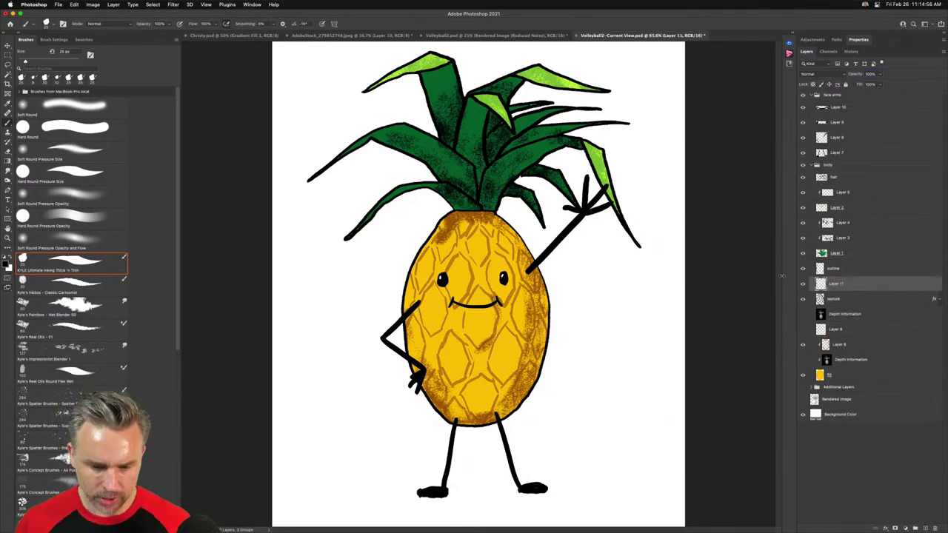
pyautogui.click(74, 243)
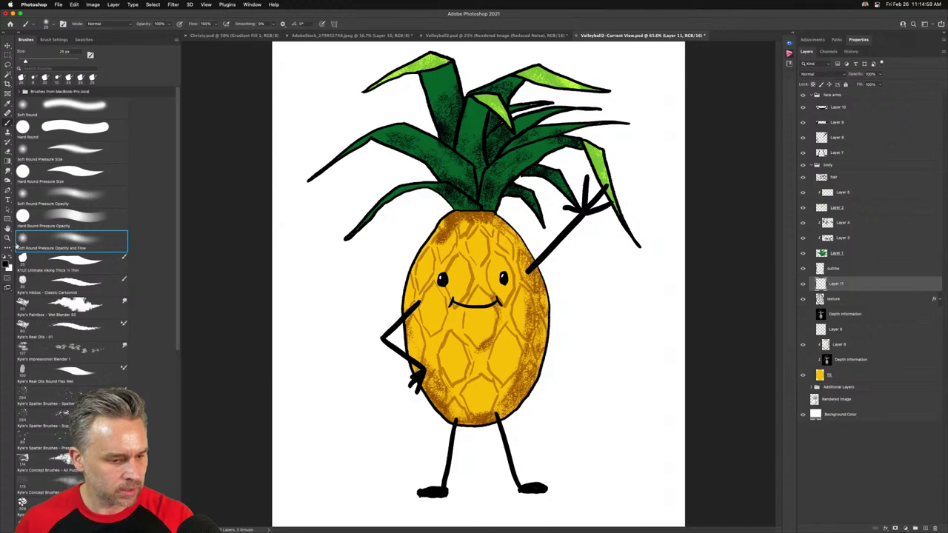
pyautogui.click(12, 257)
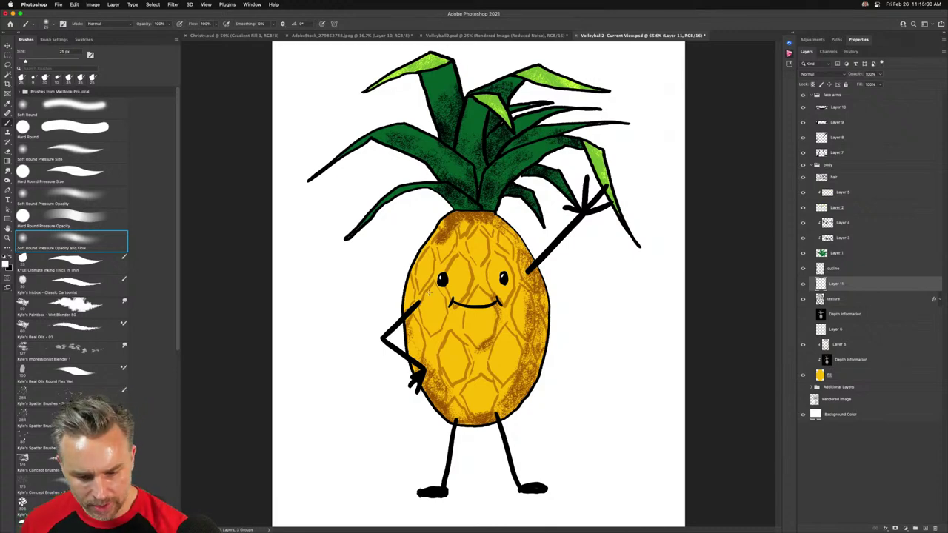
pyautogui.press(']')
pyautogui.moveTo(429, 293)
pyautogui.mouseDown()
pyautogui.moveTo(428, 303)
pyautogui.moveTo(441, 280)
pyautogui.moveTo(428, 318)
pyautogui.mouseUp()
pyautogui.press(']')
pyautogui.press(']')
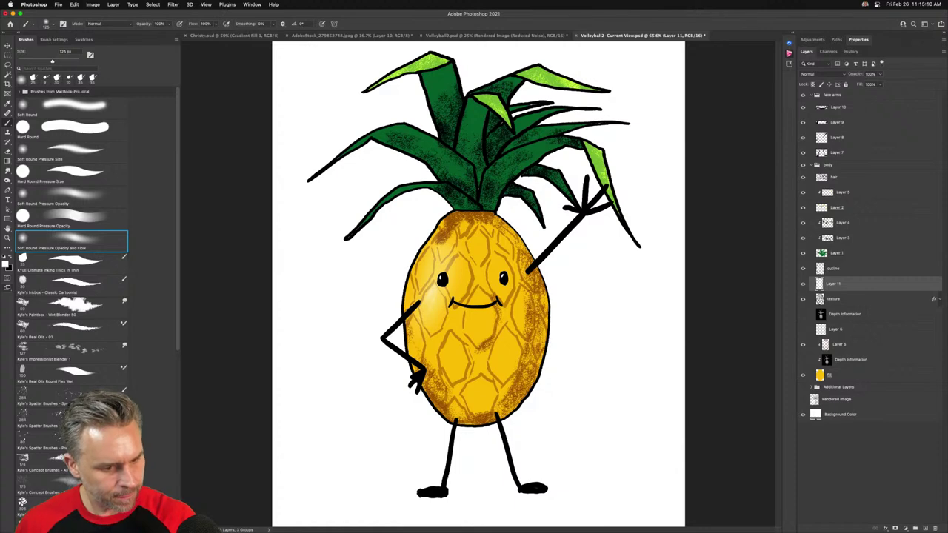
# Paint rough white texture over the highlight with a 125 px Kyle's Dry Media brush, undoing the heavy first stroke
pyautogui.click(19, 92)
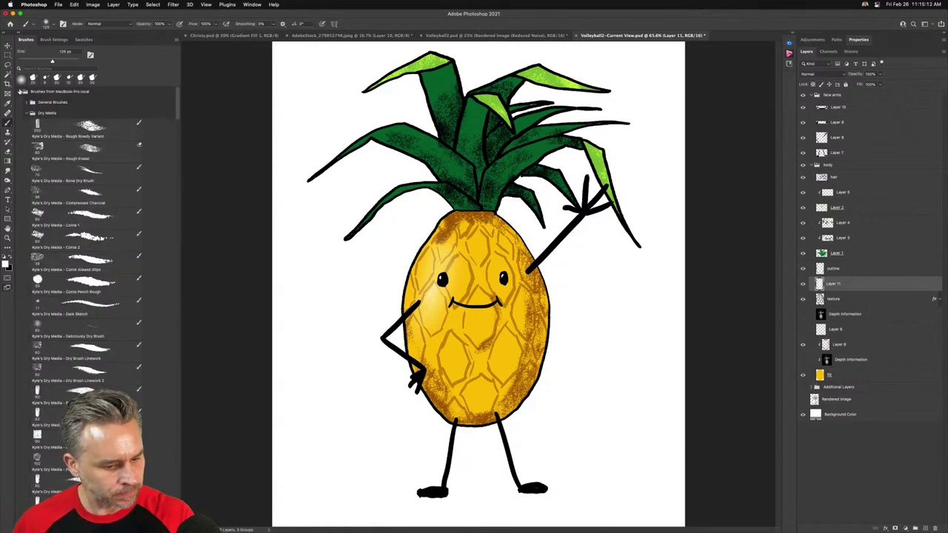
pyautogui.click(59, 438)
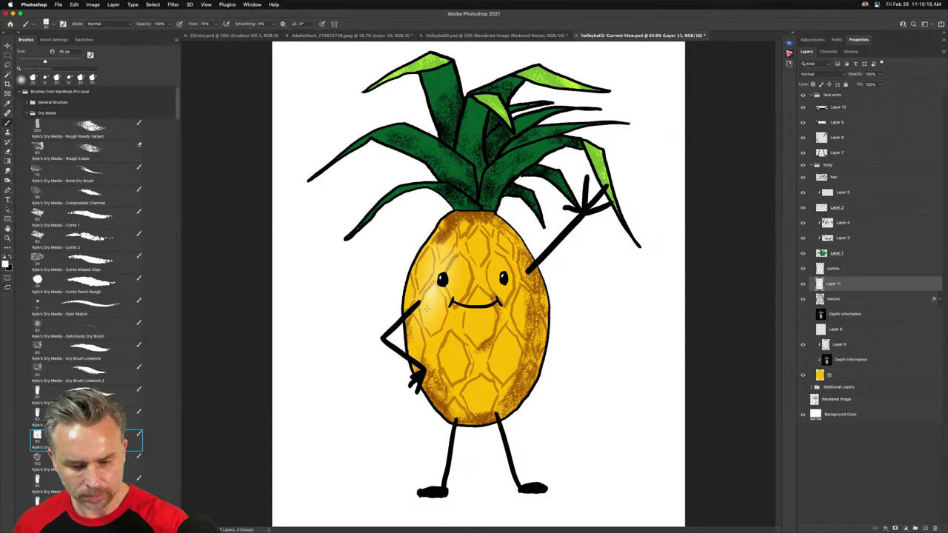
pyautogui.moveTo(451, 258)
pyautogui.mouseDown()
pyautogui.moveTo(436, 309)
pyautogui.moveTo(442, 326)
pyautogui.mouseUp()
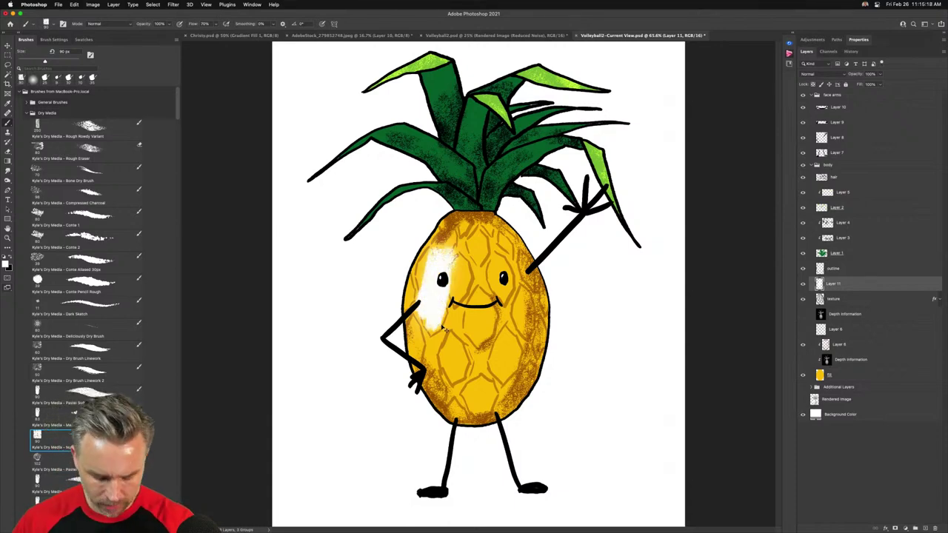
pyautogui.press('super+z')
pyautogui.press(']')
pyautogui.press(']')
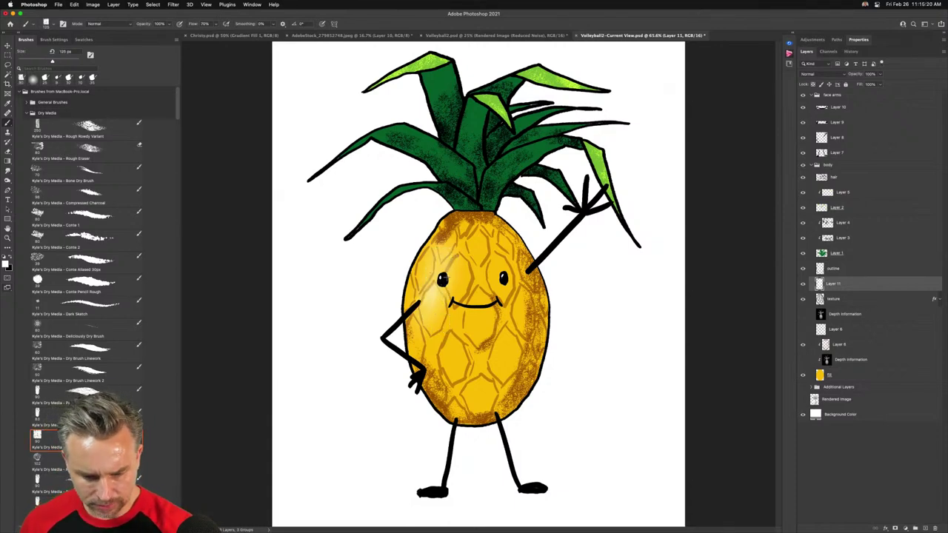
pyautogui.moveTo(450, 298)
pyautogui.mouseDown()
pyautogui.moveTo(443, 311)
pyautogui.moveTo(443, 300)
pyautogui.mouseUp()
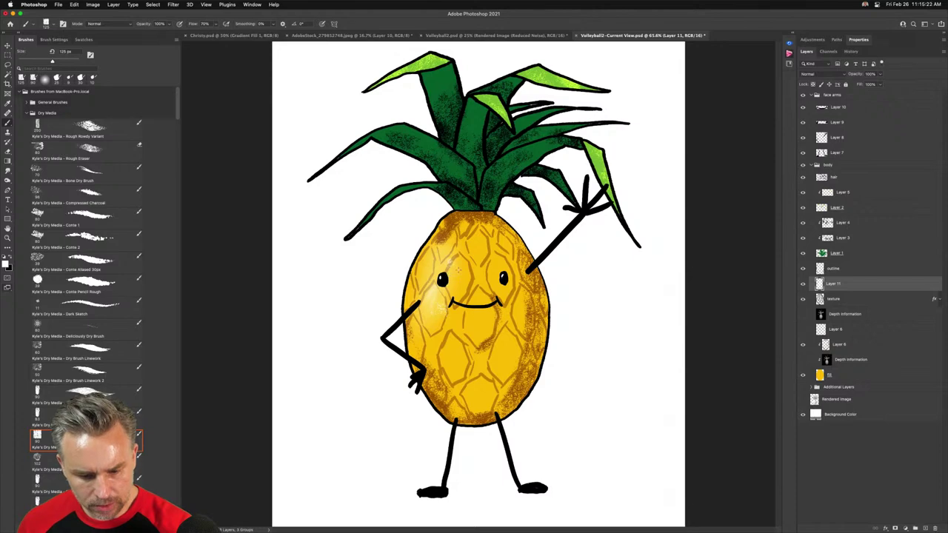
pyautogui.moveTo(453, 258)
pyautogui.mouseDown()
pyautogui.moveTo(425, 314)
pyautogui.moveTo(446, 324)
pyautogui.mouseUp()
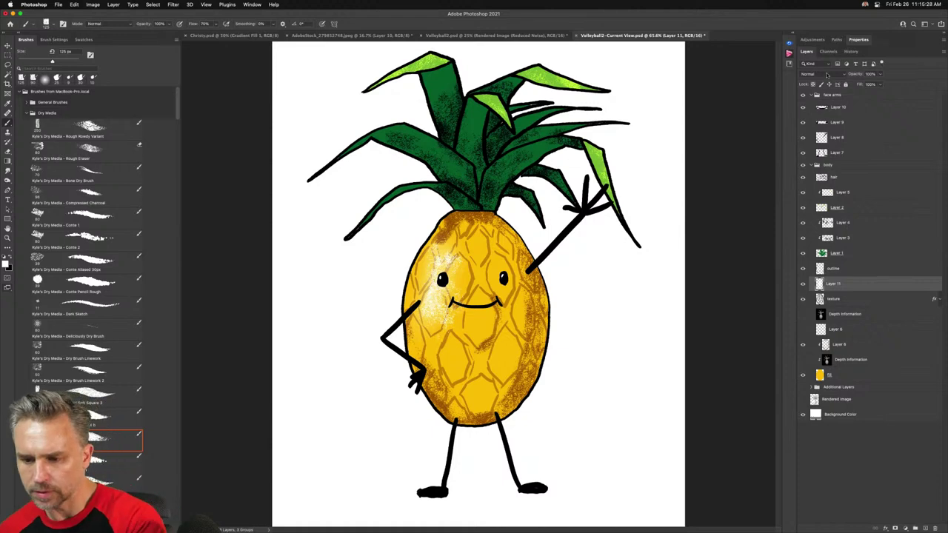
# Set the highlight layer's blend mode to Overlay and shift the highlight slightly on the pineapple's left side
pyautogui.click(815, 74)
pyautogui.click(810, 171)
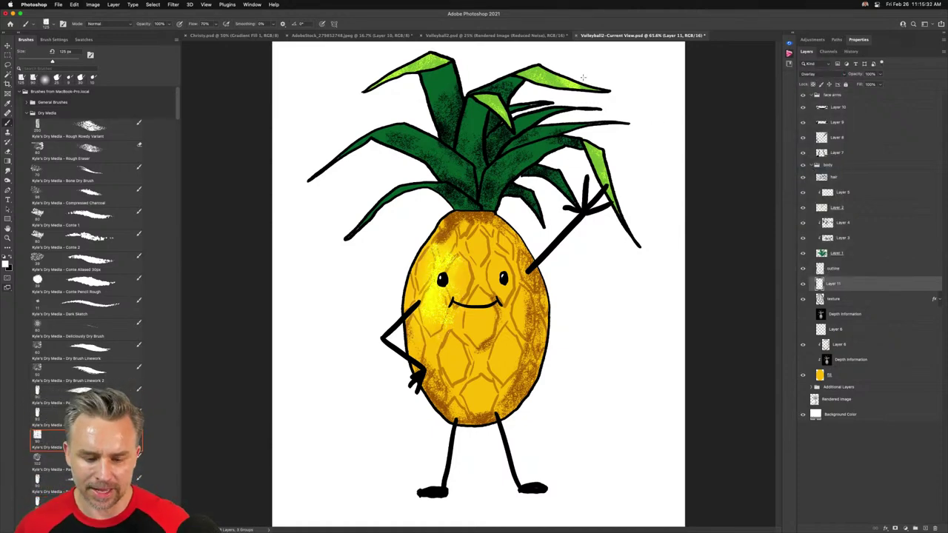
pyautogui.press('v')
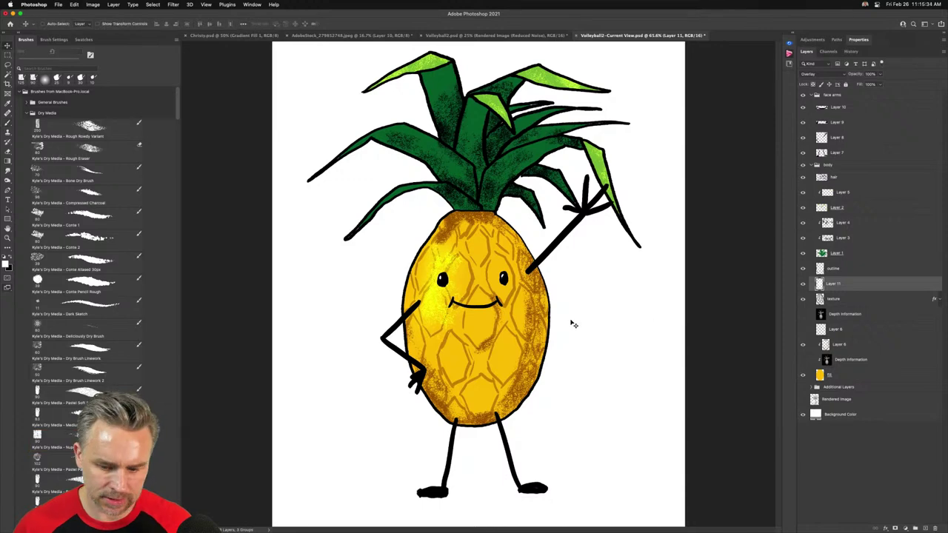
pyautogui.moveTo(449, 320)
pyautogui.mouseDown()
pyautogui.moveTo(433, 261)
pyautogui.moveTo(443, 318)
pyautogui.mouseUp()
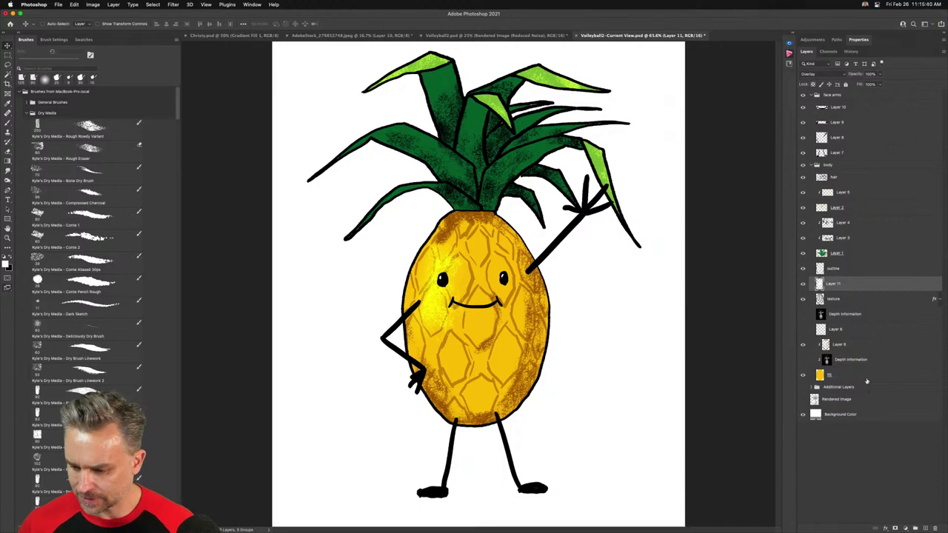
# Paint a rough black ground shadow between the feet on a new layer above Rendered Image and lower its opacity to 51%
pyautogui.click(856, 402)
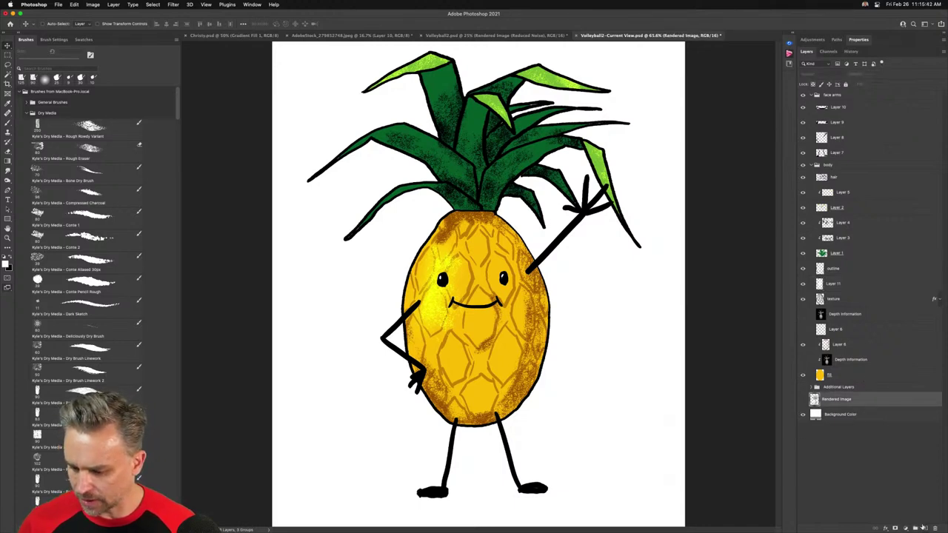
pyautogui.click(925, 528)
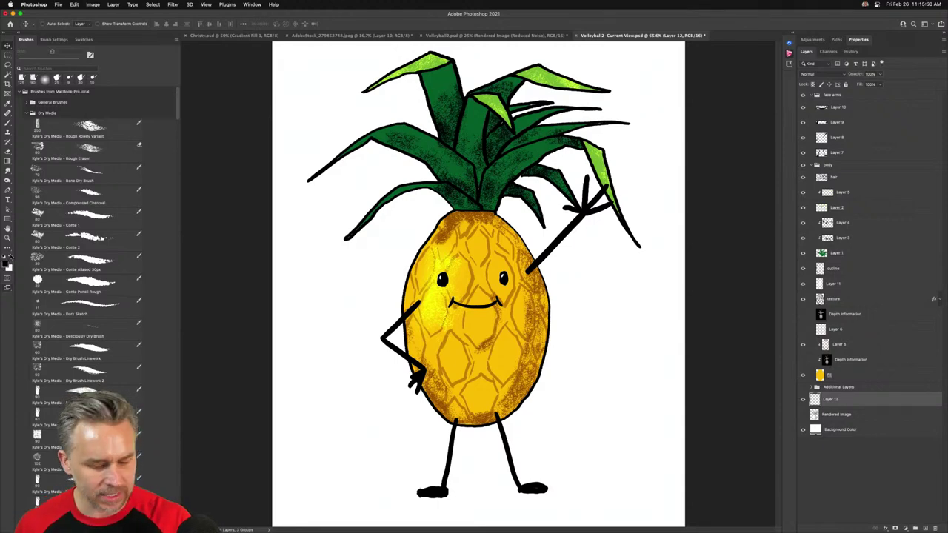
pyautogui.moveTo(454, 492); pyautogui.dragTo(512, 492)
pyautogui.press('b')
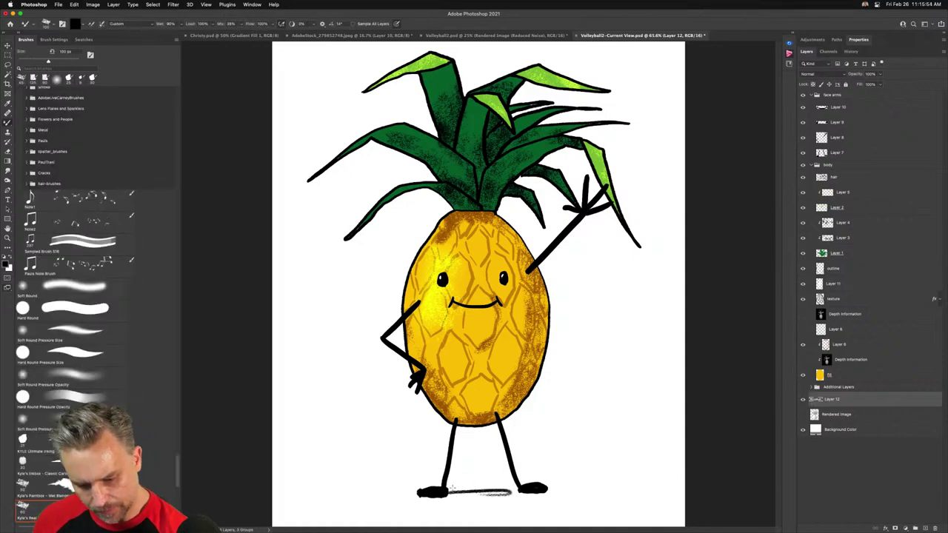
pyautogui.moveTo(451, 491)
pyautogui.mouseDown()
pyautogui.moveTo(531, 497)
pyautogui.moveTo(441, 501)
pyautogui.mouseUp()
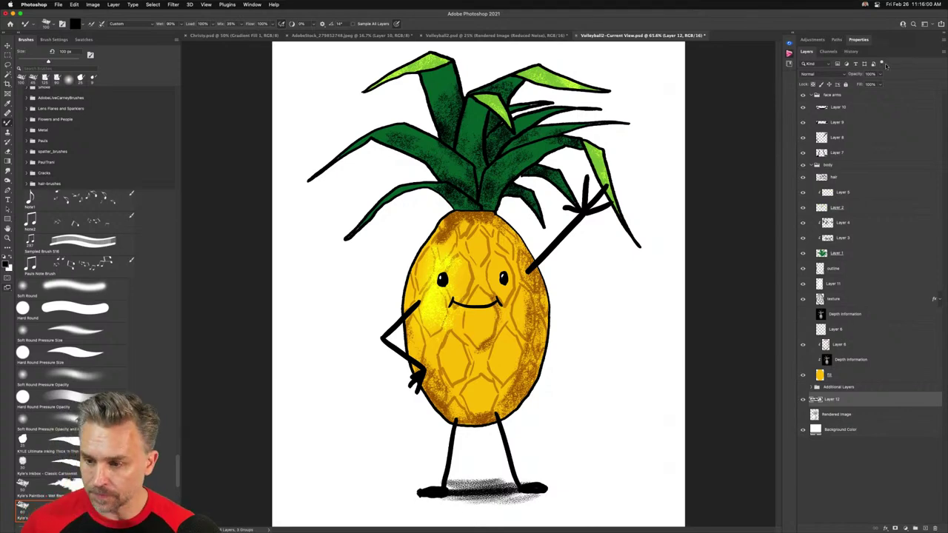
pyautogui.moveTo(857, 76)
pyautogui.mouseDown()
pyautogui.moveTo(827, 75)
pyautogui.moveTo(839, 76)
pyautogui.mouseUp()
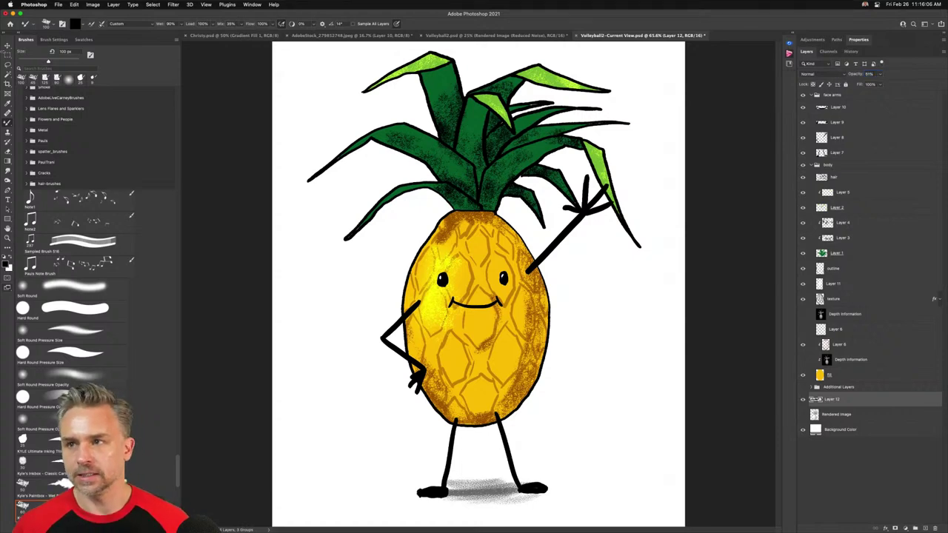
# Select all character layers from the ground shadow up to the face arms group and group them together
pyautogui.press('v')
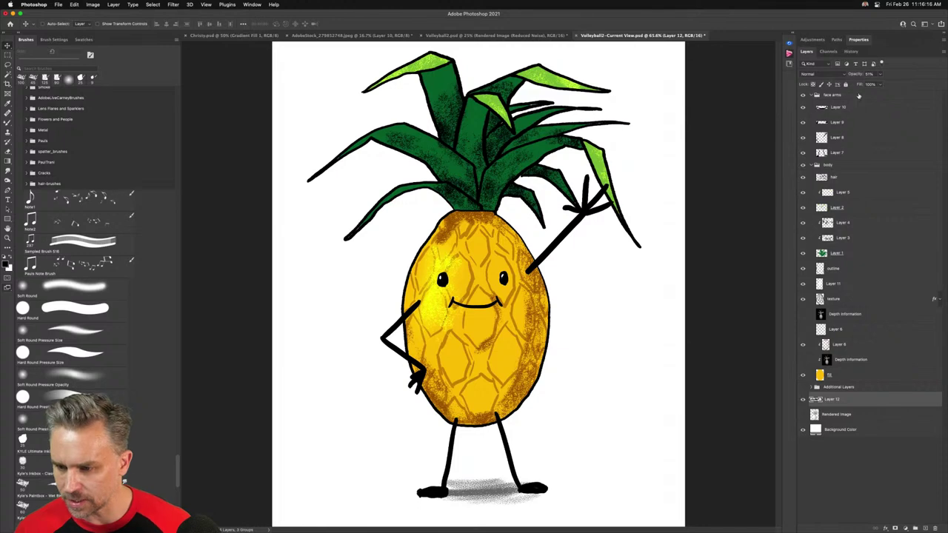
pyautogui.click(859, 95)
pyautogui.press('super+g')
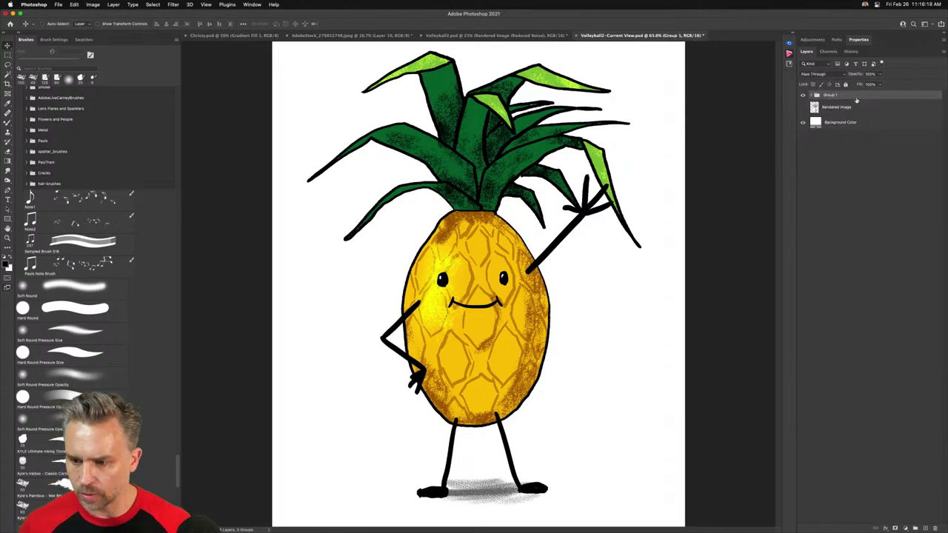
# Tile the open documents and, in Volleyball2.psd, show the groups from Ocean and sky to volleyball and hide the layers from the render through sand
pyautogui.press('super+alt+t')
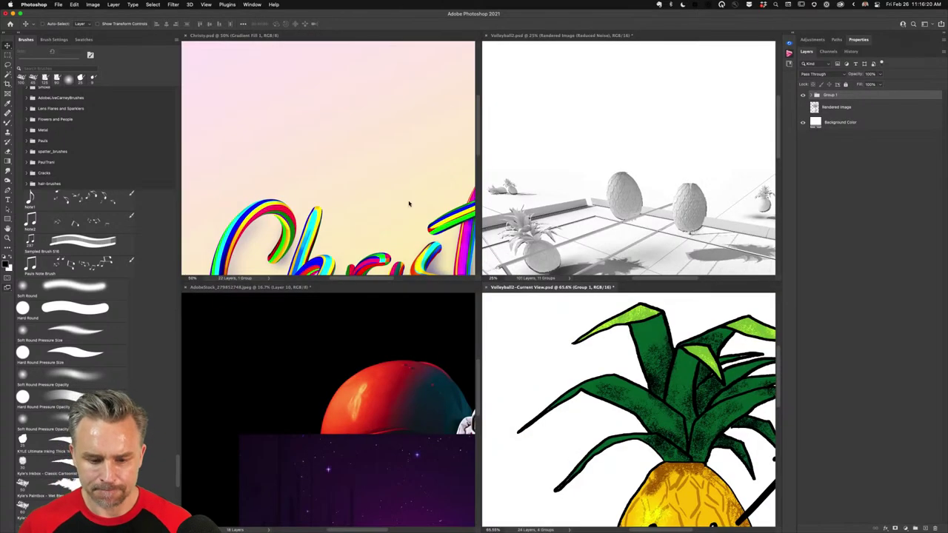
pyautogui.click(533, 135)
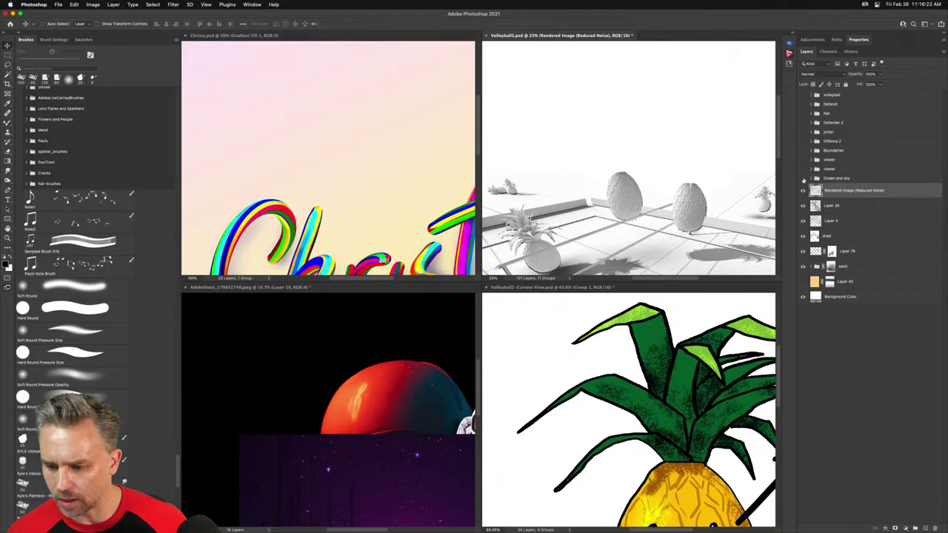
pyautogui.moveTo(803, 179); pyautogui.dragTo(802, 111)
pyautogui.moveTo(803, 190); pyautogui.dragTo(806, 268)
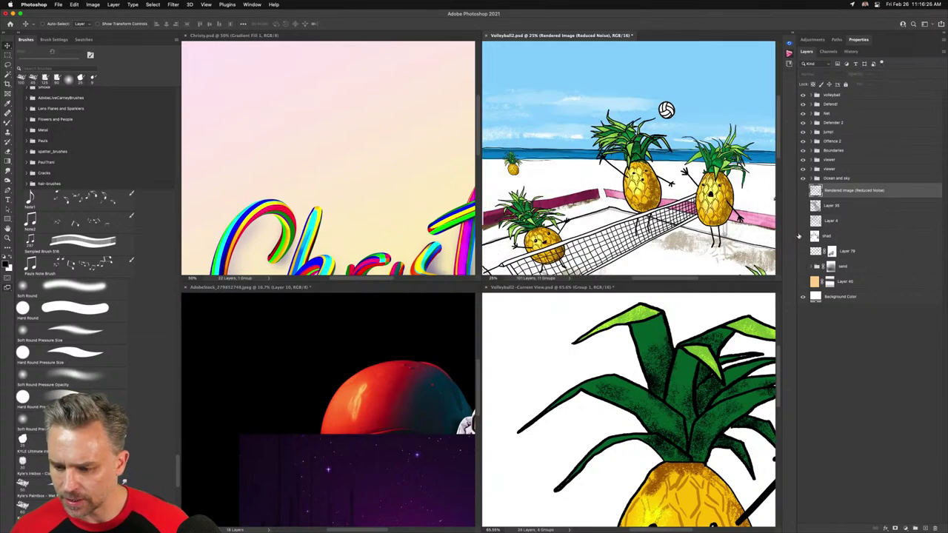
# Show the Rendered Image (Reduced Noise) layer, the two layers below it and the tan masked layer, keeping shad and the masked layer beneath it hidden
pyautogui.moveTo(803, 191); pyautogui.dragTo(804, 253)
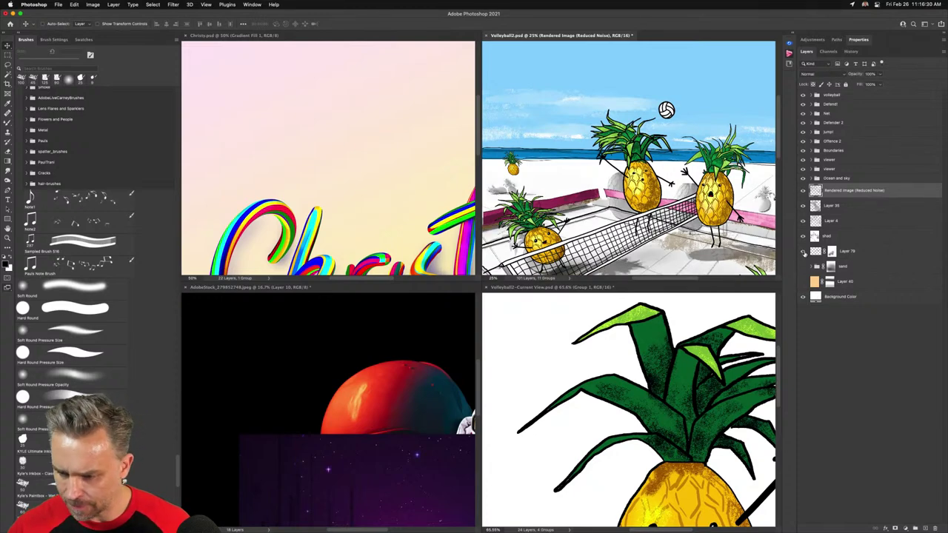
pyautogui.click(802, 281)
pyautogui.click(803, 252)
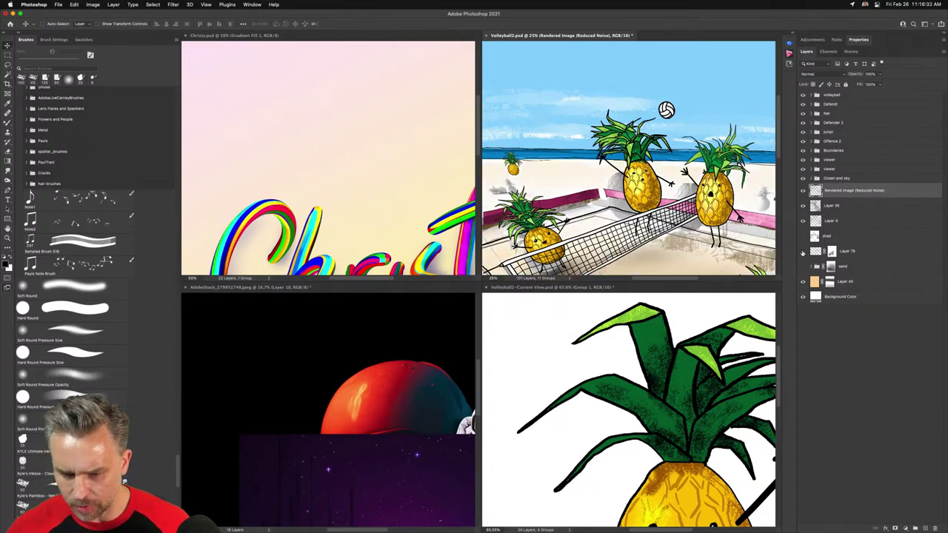
# Hide the Rendered Image (Reduced Noise) layer and the three visible layers around shad, and show the masked sand group
pyautogui.click(802, 223)
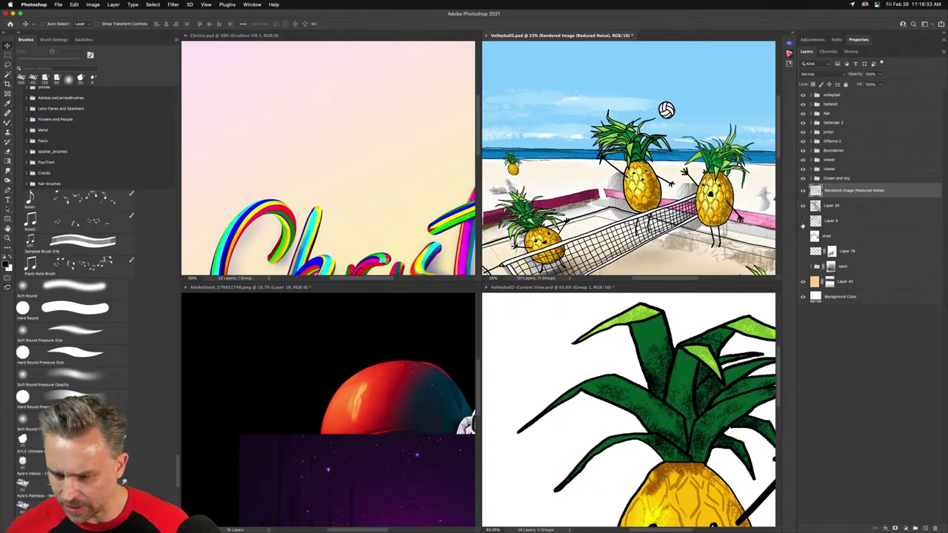
pyautogui.click(803, 267)
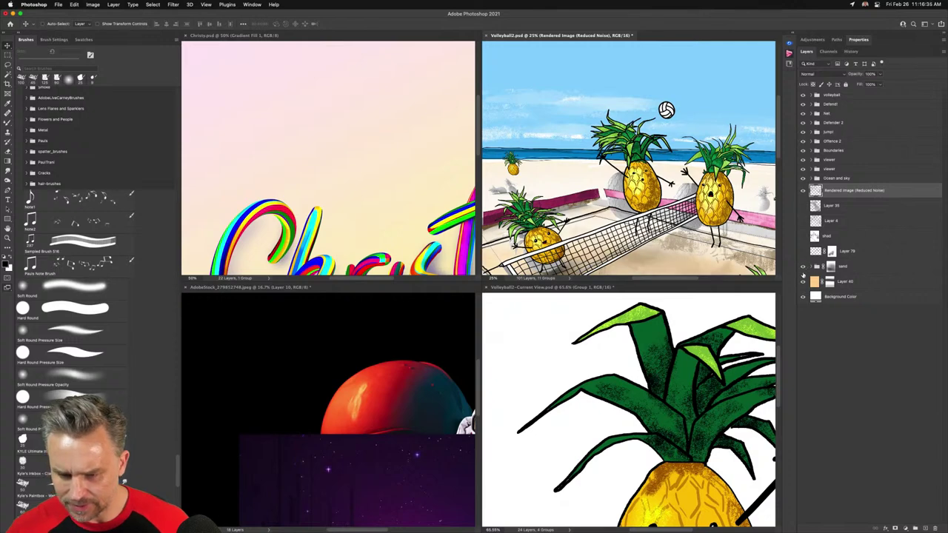
pyautogui.click(803, 191)
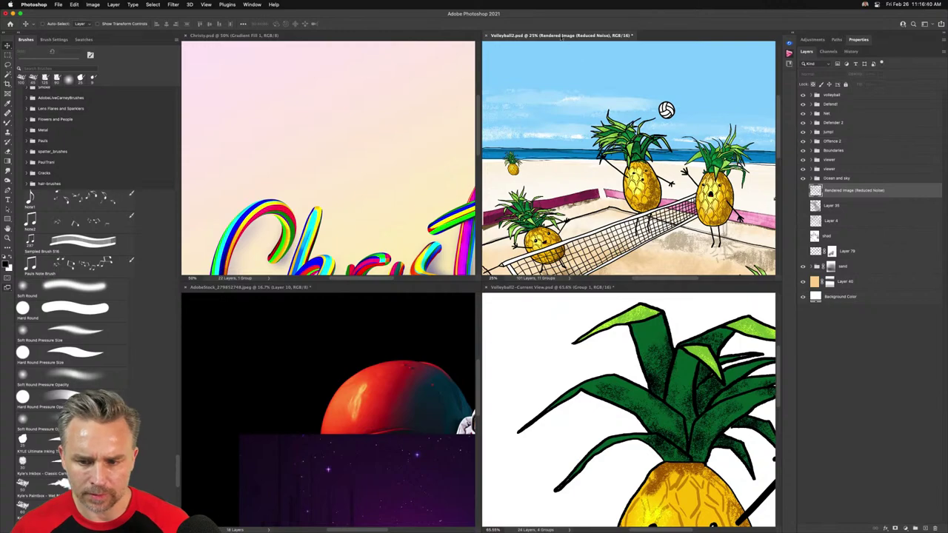
# Arrange the documents in two side-by-side groups showing Volleyball2.psd and Volleyball2-Current View.psd, with the other two files docked behind them
pyautogui.moveTo(567, 36); pyautogui.dragTo(367, 36)
pyautogui.click(541, 36)
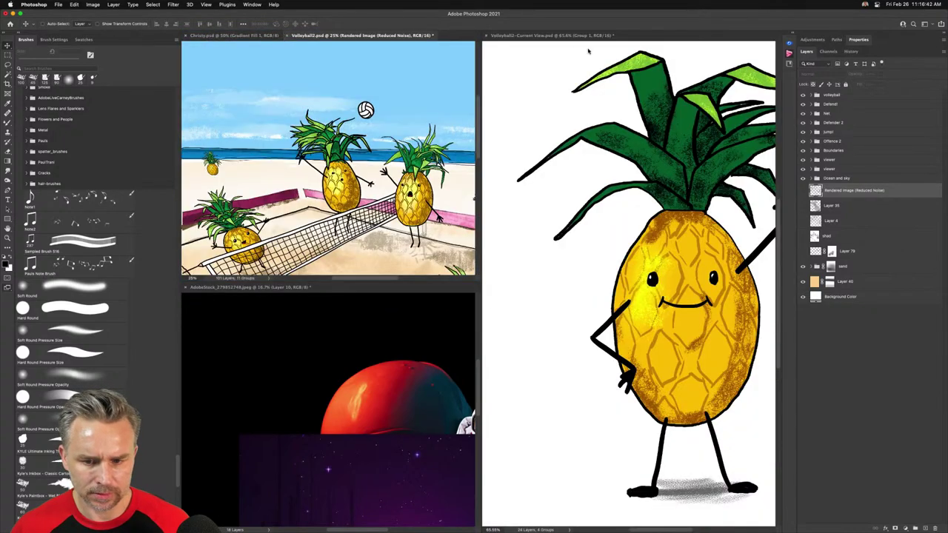
pyautogui.moveTo(259, 287); pyautogui.dragTo(579, 40)
pyautogui.click(534, 35)
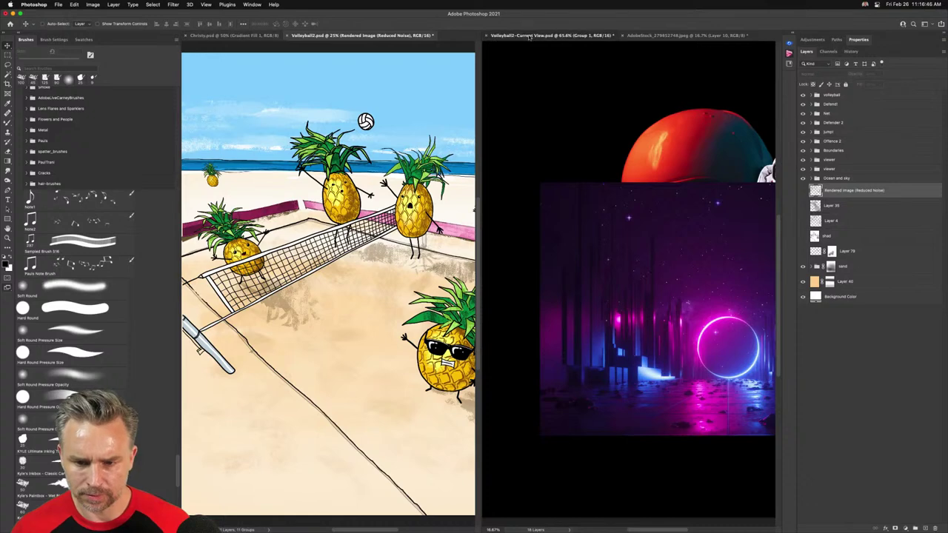
pyautogui.click(255, 287)
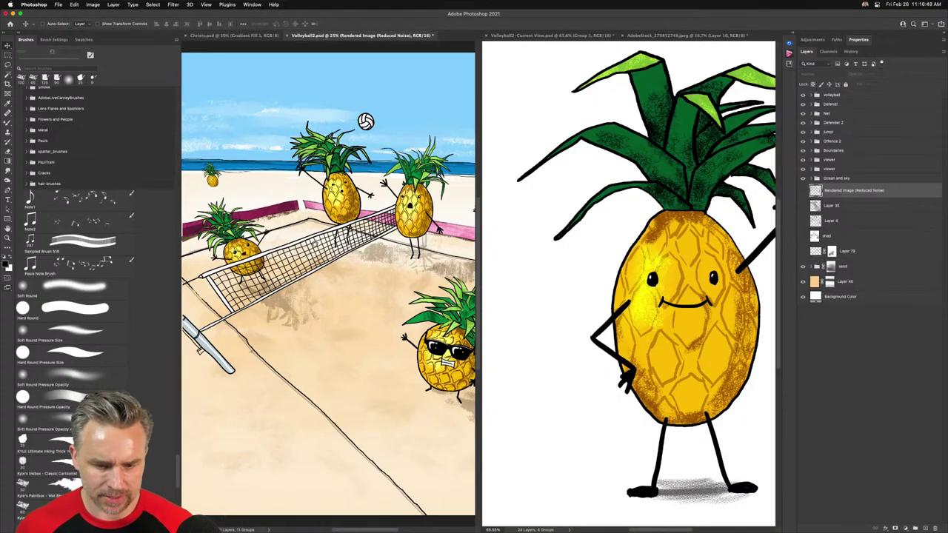
pyautogui.moveTo(346, 244); pyautogui.dragTo(277, 264)
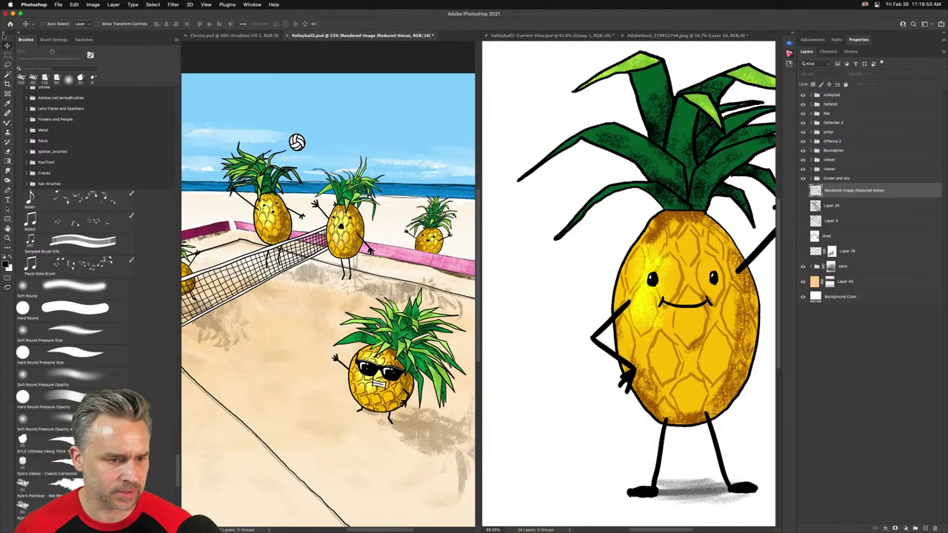
# Copy Group 1 from Volleyball2-Current View.psd into Volleyball2.psd and rename the copy with the person's first name
pyautogui.click(532, 192)
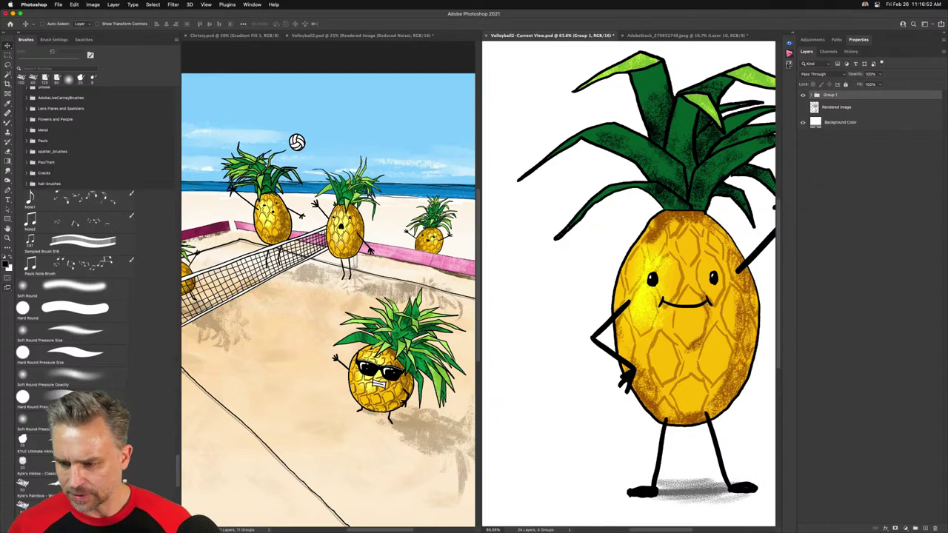
pyautogui.moveTo(818, 109); pyautogui.dragTo(335, 233)
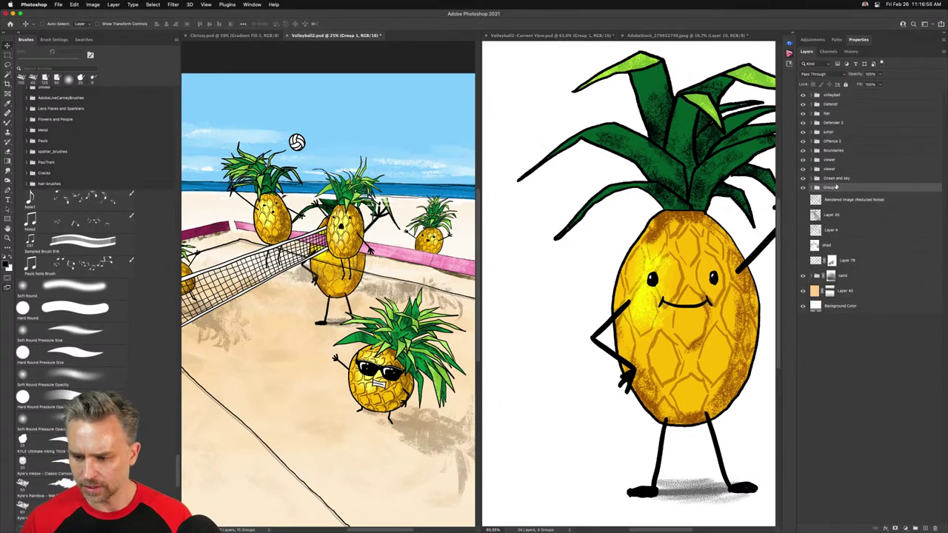
pyautogui.doubleClick(831, 188)
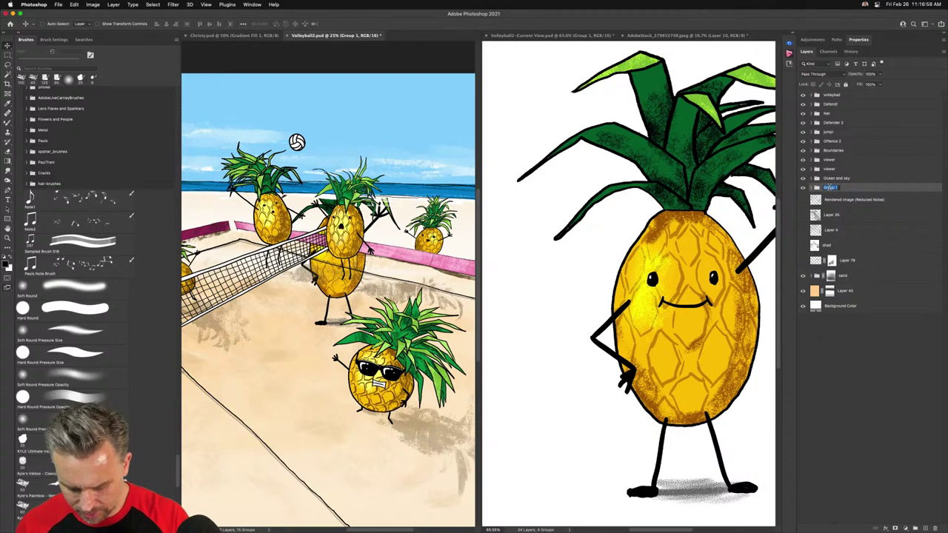
pyautogui.write('Sand')
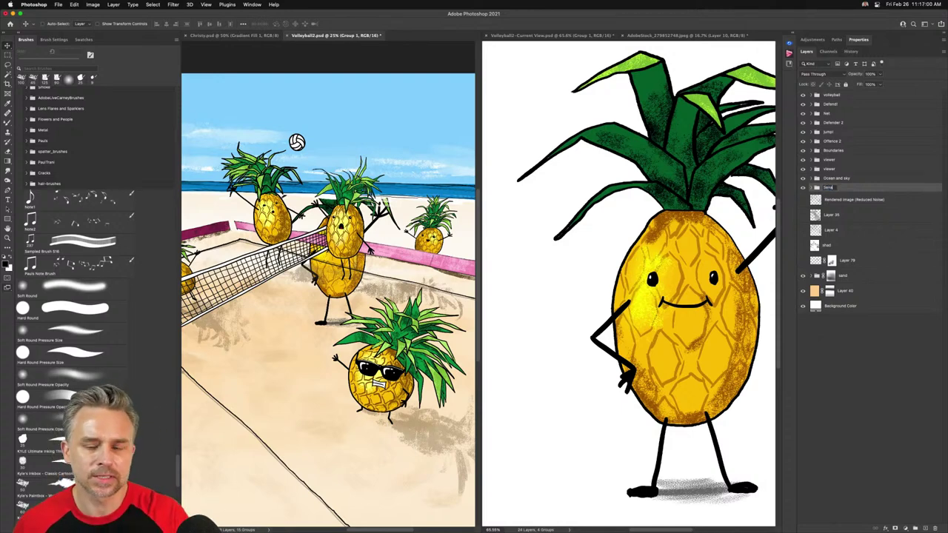
pyautogui.press('Return')
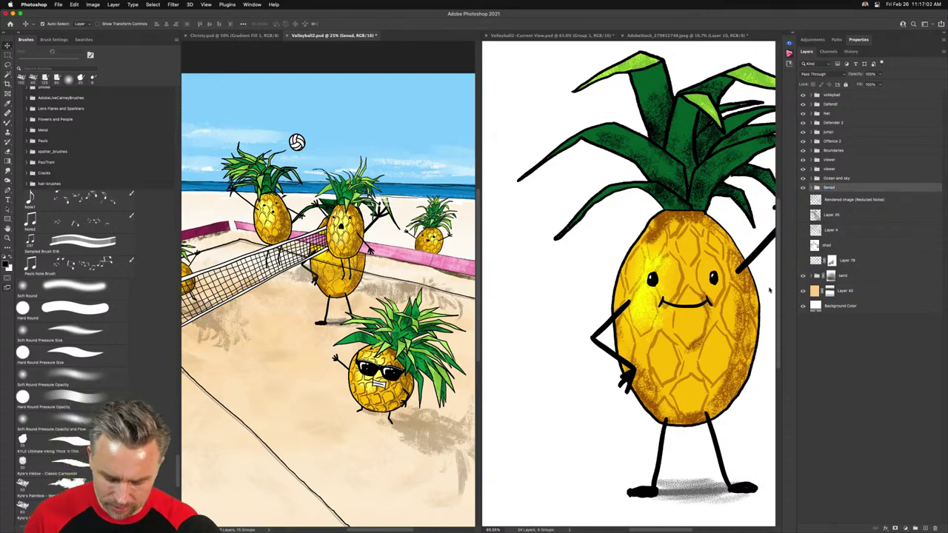
# Shrink the copied pineapple to spectator size beyond the court's far wall and move its group directly above the two viewer groups
pyautogui.hotkey('ctrl', 't')
pyautogui.moveTo(260, 125); pyautogui.dragTo(341, 234)
pyautogui.moveTo(374, 290); pyautogui.dragTo(383, 216)
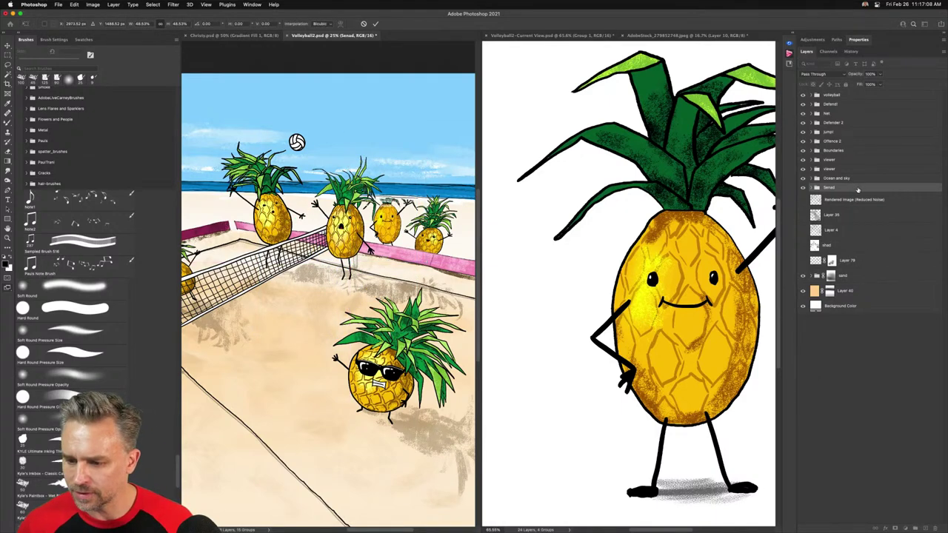
pyautogui.moveTo(853, 187); pyautogui.dragTo(845, 163)
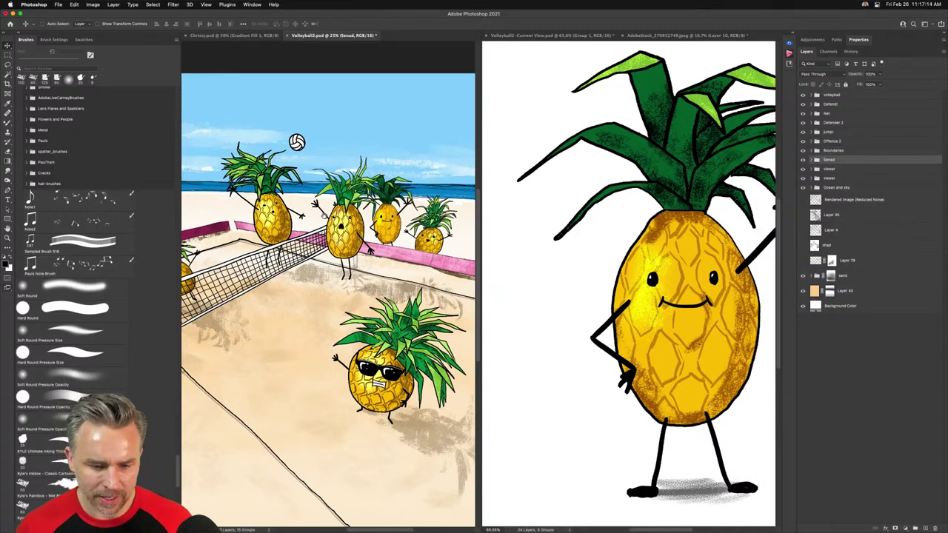
# Widen the Volleyball2.psd view, then reposition and further shrink the copied spectator beside the tiny distant pineapple behind the dark magenta wall
pyautogui.hscroll(-3, 324, 214)
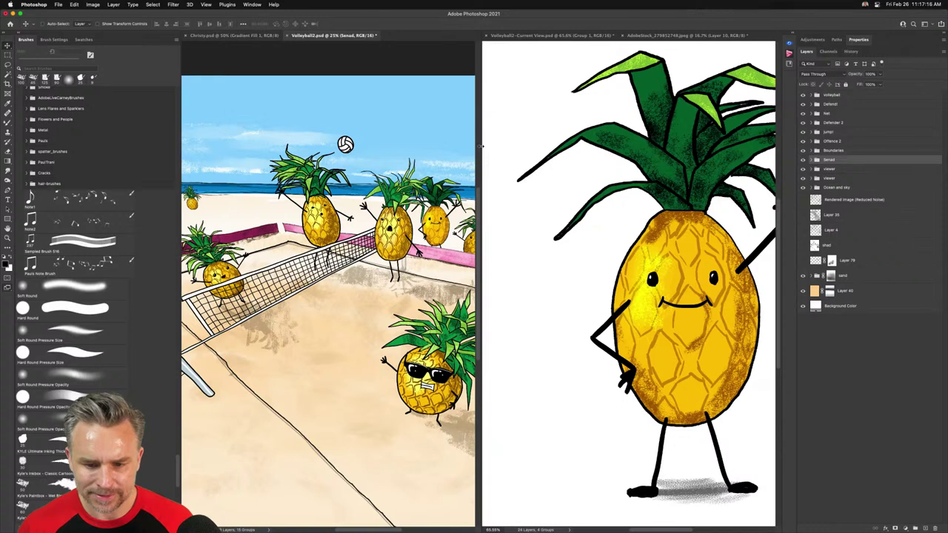
pyautogui.moveTo(480, 147); pyautogui.dragTo(590, 156)
pyautogui.moveTo(470, 192); pyautogui.dragTo(273, 154)
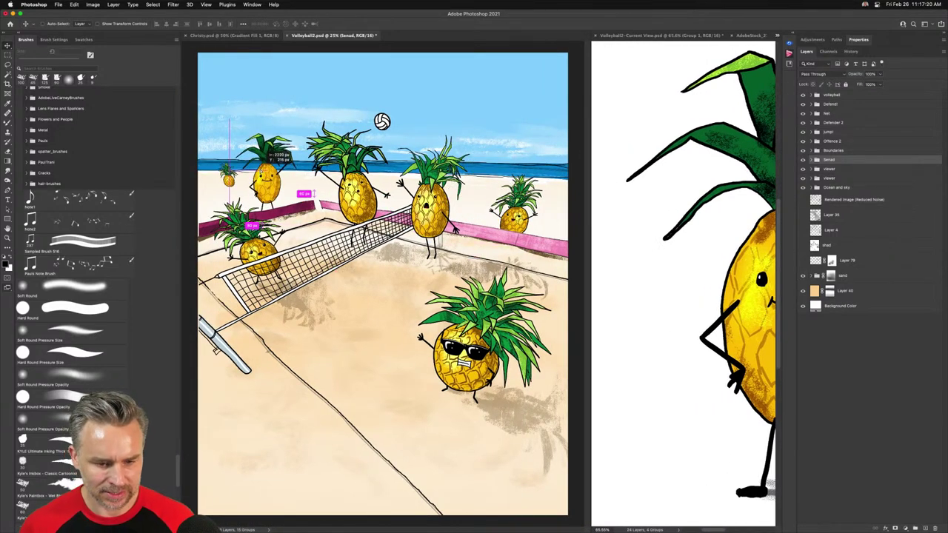
pyautogui.hotkey('ctrl', 't')
pyautogui.moveTo(227, 119); pyautogui.dragTo(241, 157)
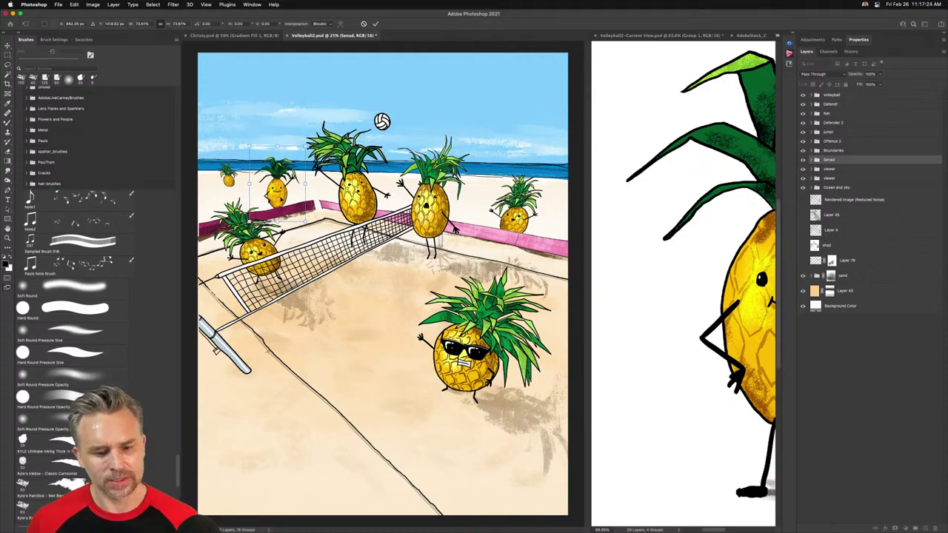
pyautogui.press('Return')
pyautogui.moveTo(278, 198); pyautogui.dragTo(275, 197)
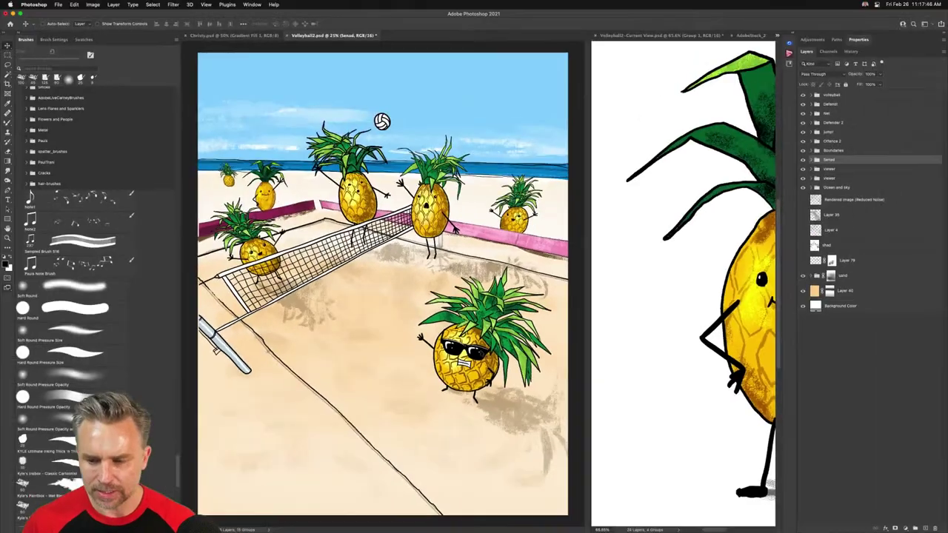
# Copy Group 1 into Volleyball2.psd again, place it over the sunglasses pineapple in the foreground, and hide the Defender 2 group
pyautogui.click(674, 180)
pyautogui.moveTo(830, 96); pyautogui.dragTo(440, 382)
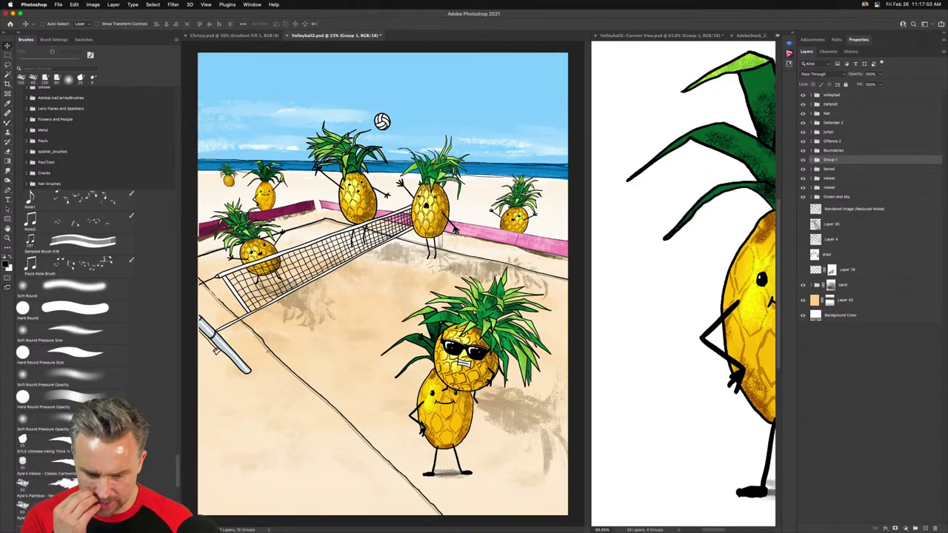
pyautogui.moveTo(433, 428); pyautogui.dragTo(460, 365)
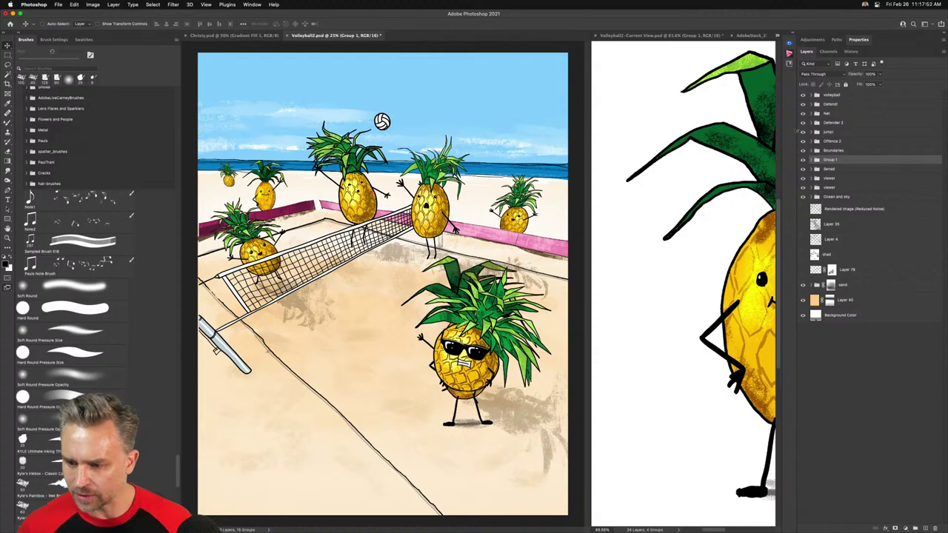
pyautogui.click(802, 128)
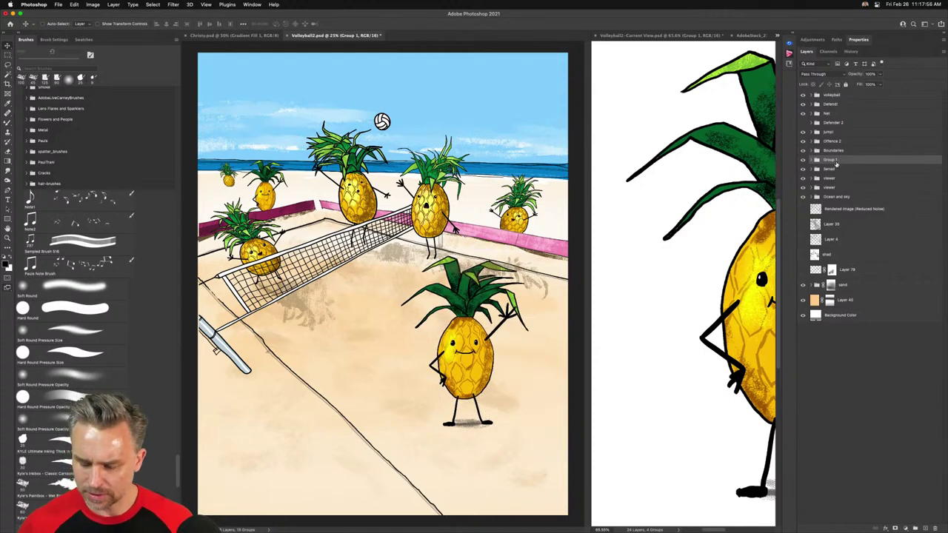
# Free-transform the foreground Group 1, trying a clockwise tilt of about 12.5° and applying it slightly smaller and almost upright
pyautogui.press('super+t')
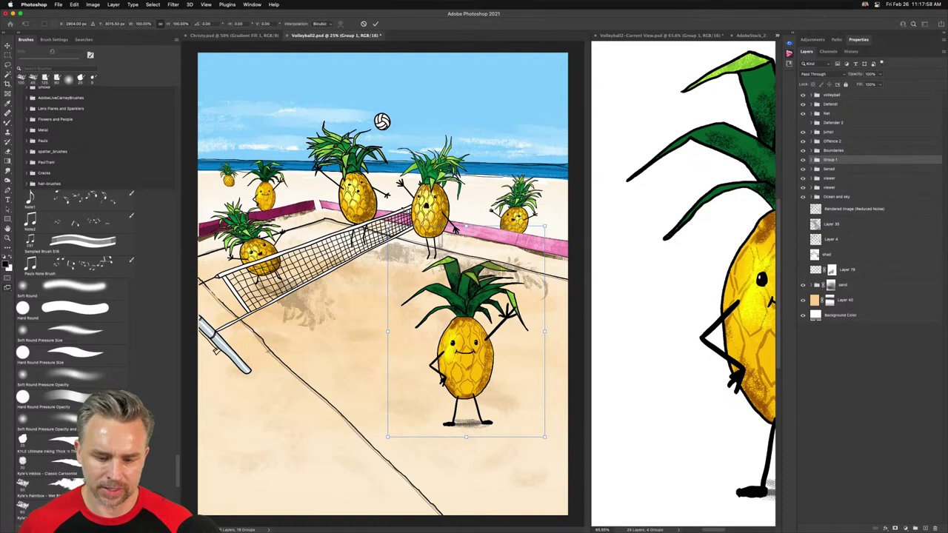
pyautogui.moveTo(388, 226); pyautogui.dragTo(409, 222)
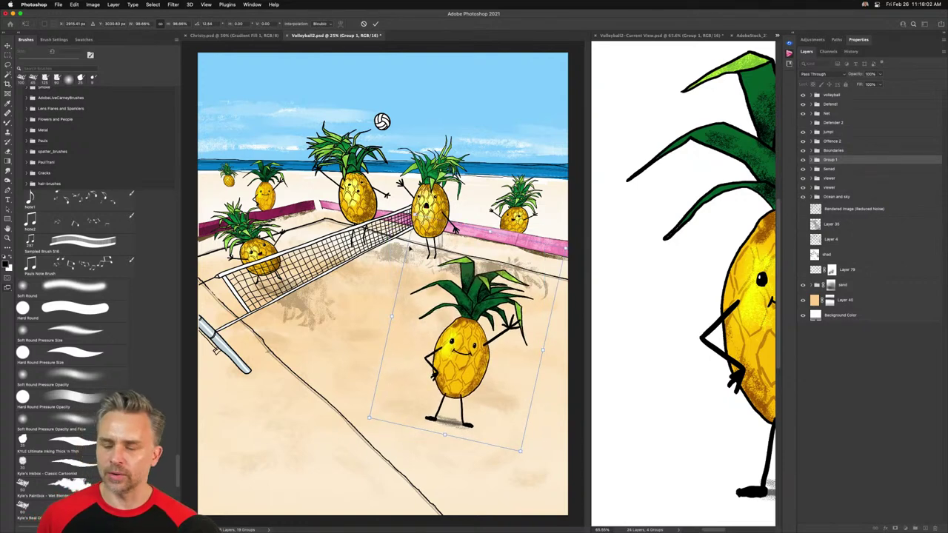
pyautogui.moveTo(410, 216); pyautogui.dragTo(402, 224)
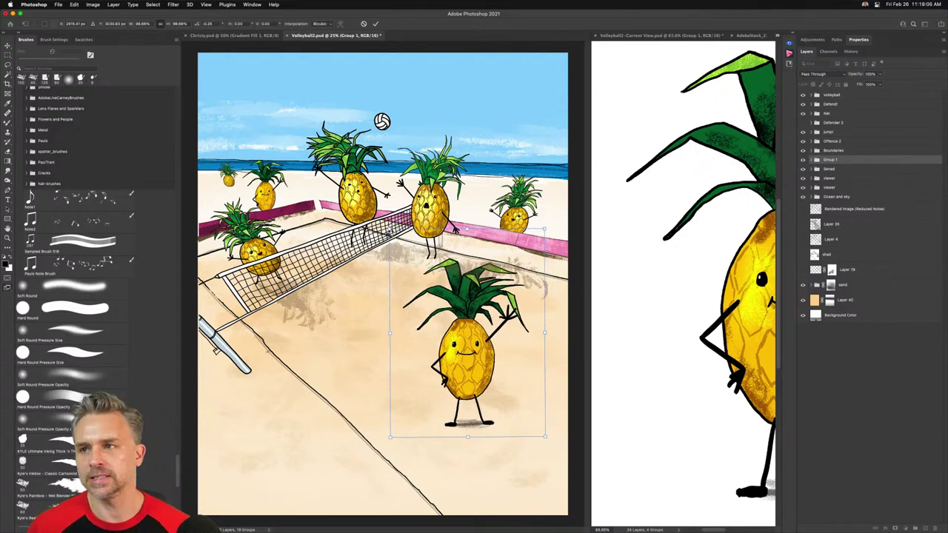
pyautogui.press('Return')
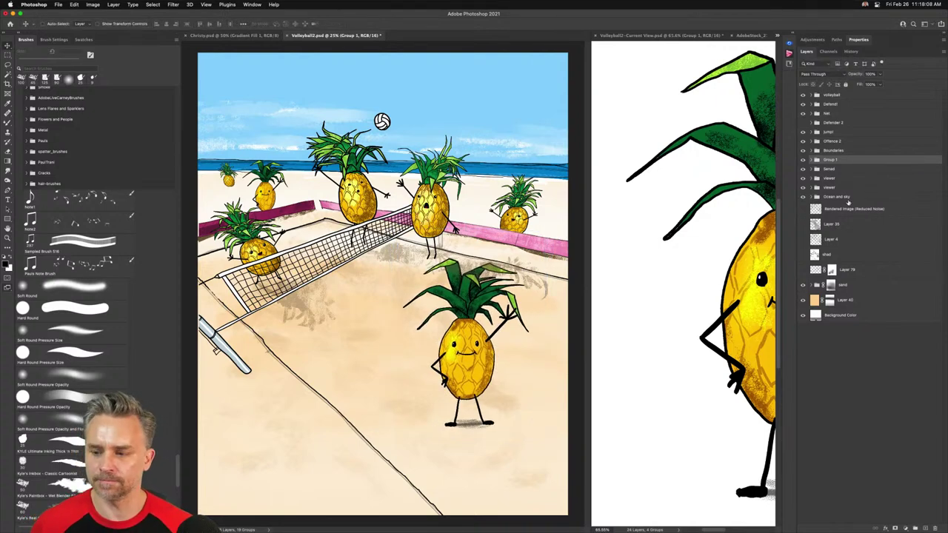
# Hide the foreground Group 1 and show the Defender 2 group in its place
pyautogui.click(803, 160)
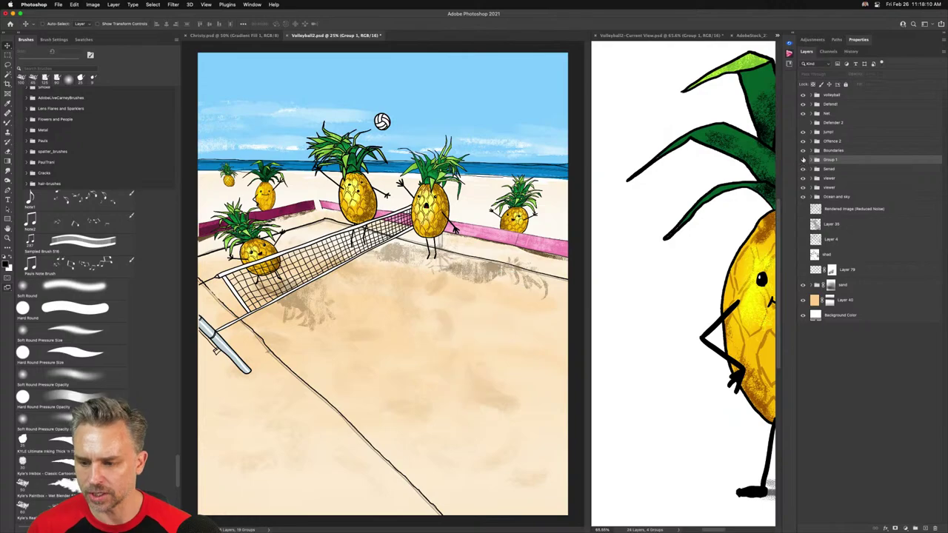
pyautogui.click(803, 131)
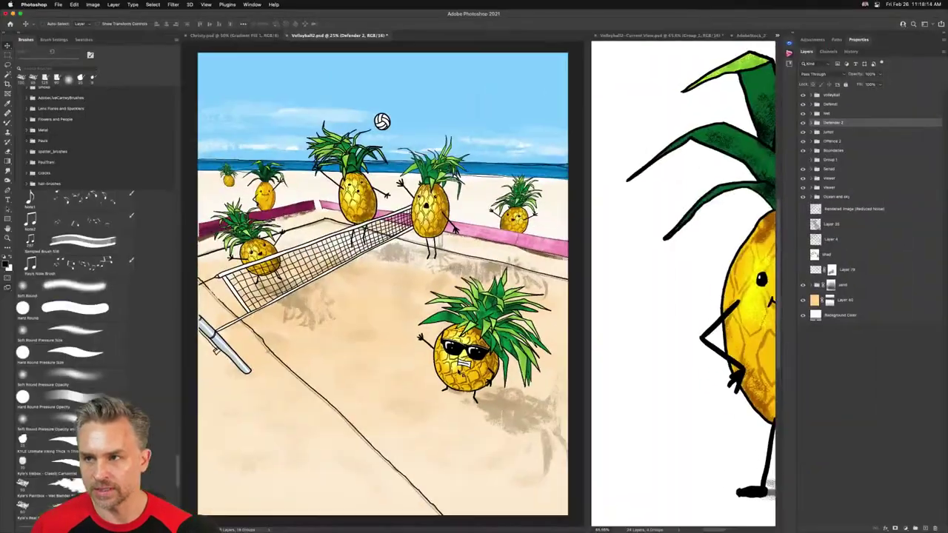
# Switch to Adobe Dimension, view the pineapple volleyball court from a closer camera position, and minimize its window
pyautogui.moveTo(311, 527)
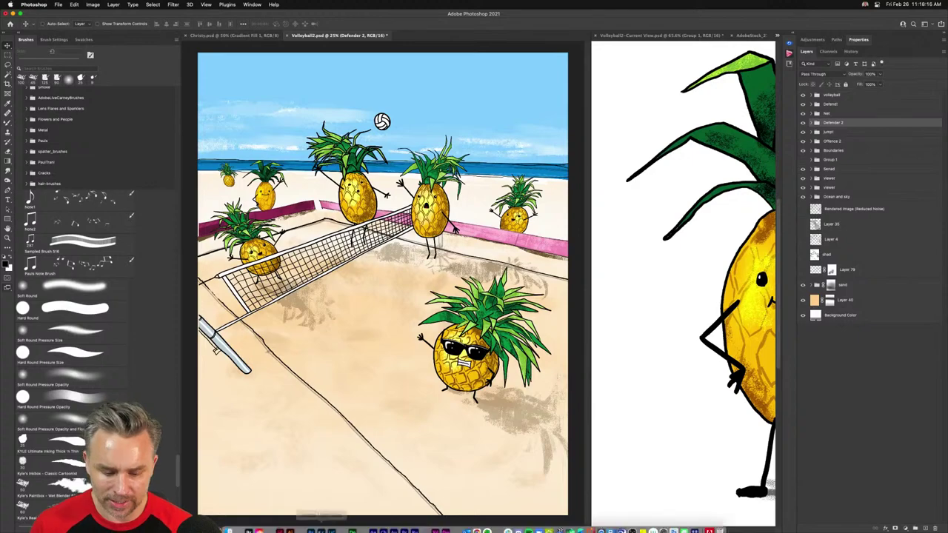
pyautogui.click(352, 524)
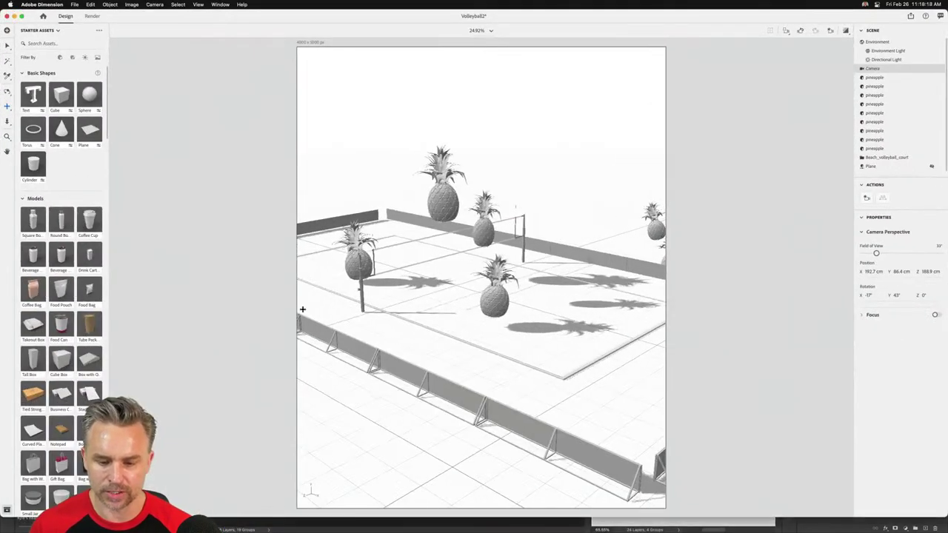
pyautogui.moveTo(468, 283); pyautogui.dragTo(486, 227)
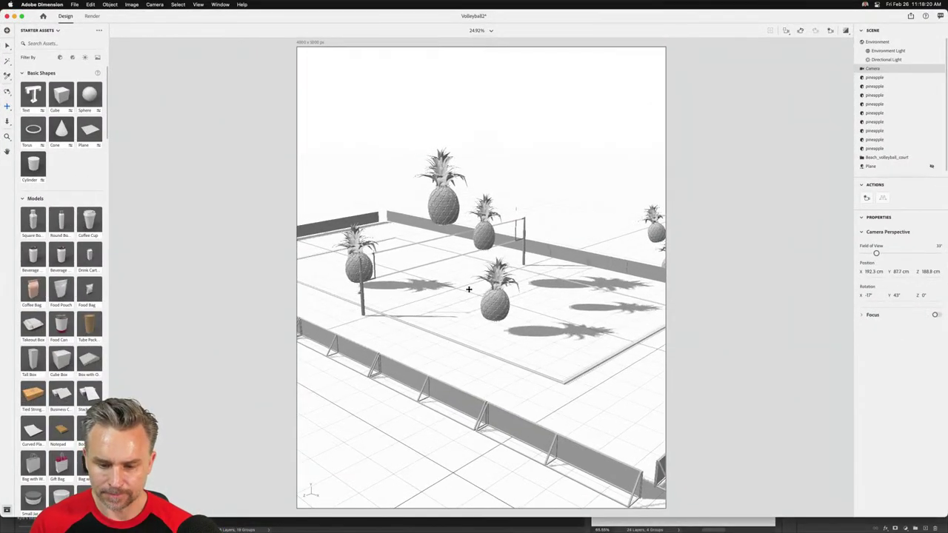
pyautogui.press('3')
pyautogui.press('2')
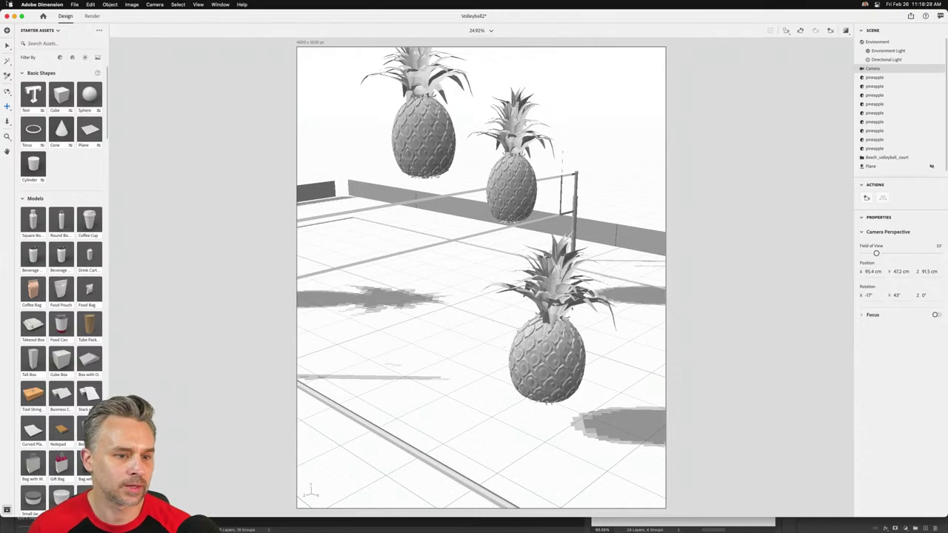
pyautogui.click(14, 15)
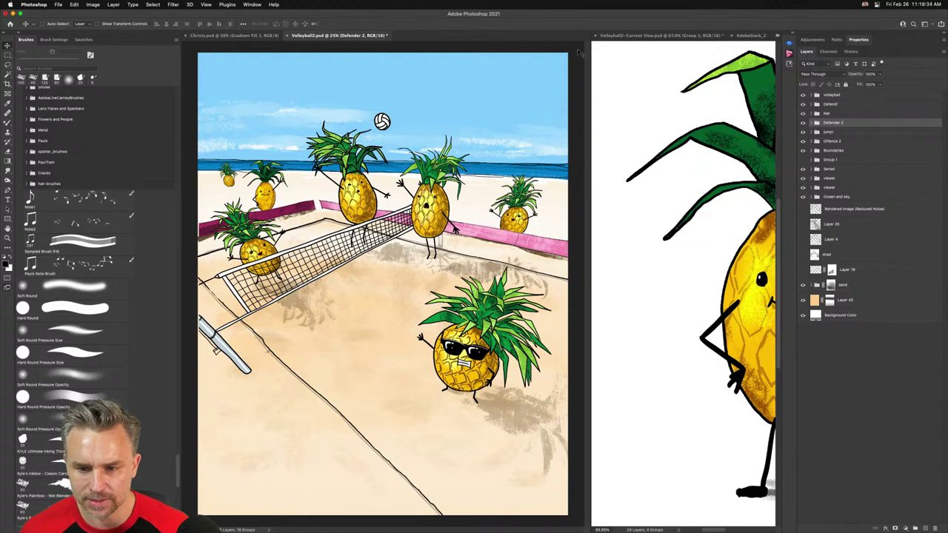
# Save Volleyball2-Current View.psd and return to Volleyball2.psd with the Rectangular Marquee tool active
pyautogui.click(612, 58)
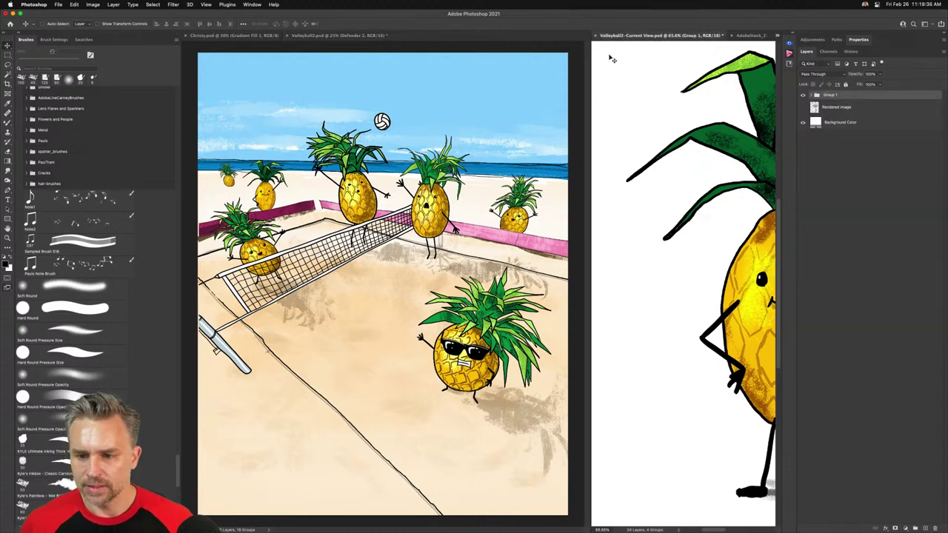
pyautogui.press('super+s')
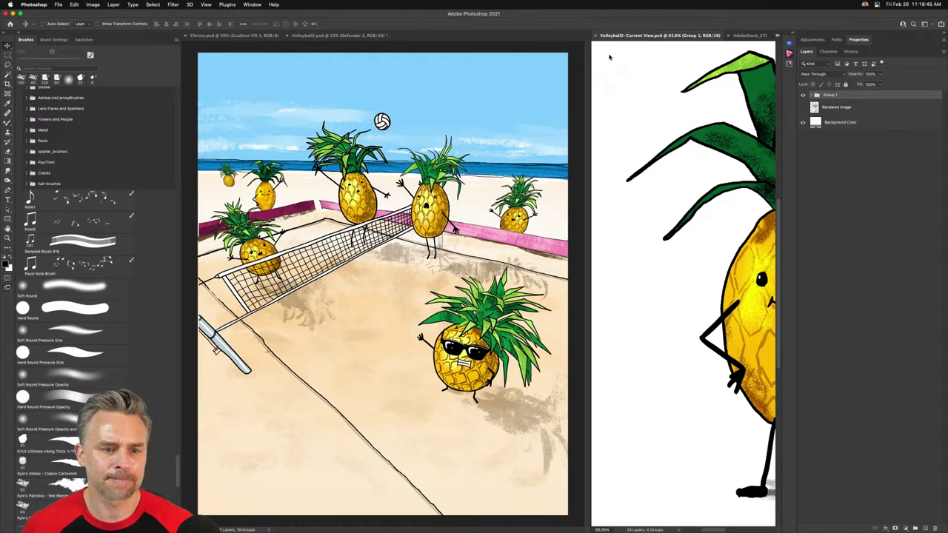
pyautogui.press('m')
pyautogui.click(461, 120)
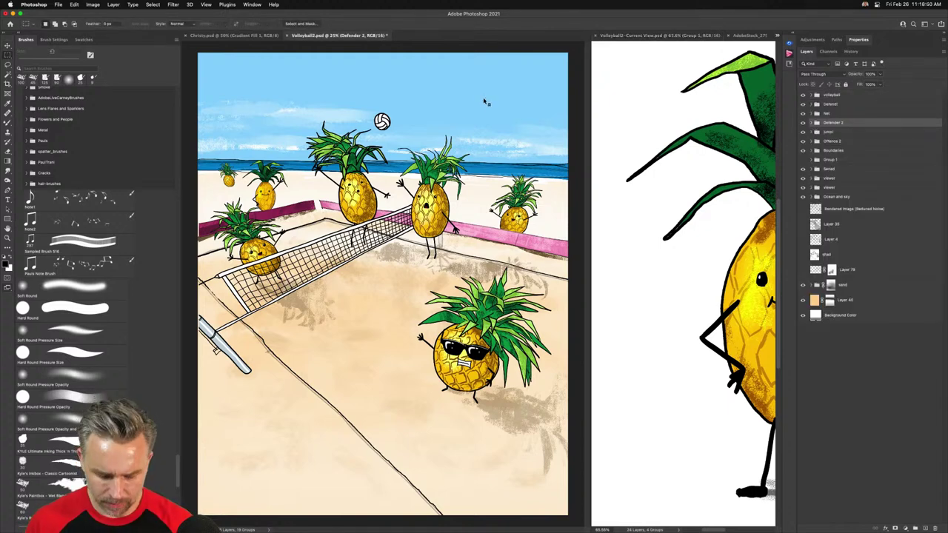
# Consolidate the open documents into one set of tabs and inspect the two pineapples beside the net up close
pyautogui.press('super+alt+shift+c')
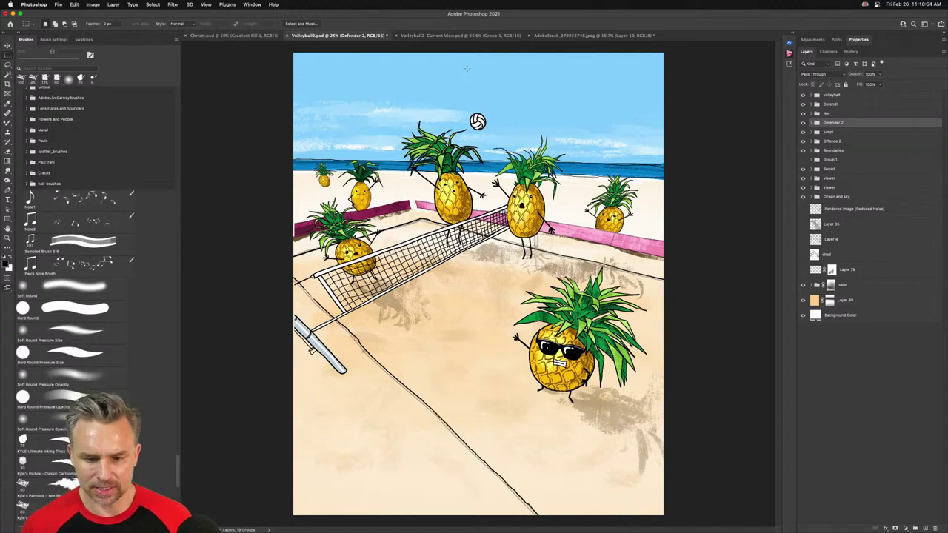
pyautogui.press('super+equal')
pyautogui.press('super+equal')
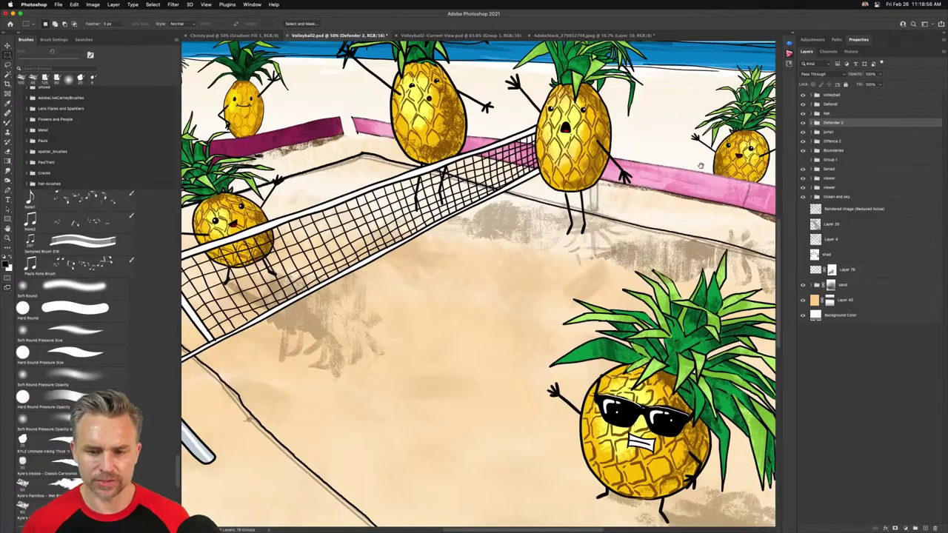
pyautogui.moveTo(509, 230); pyautogui.dragTo(492, 326)
pyautogui.press('super+equal')
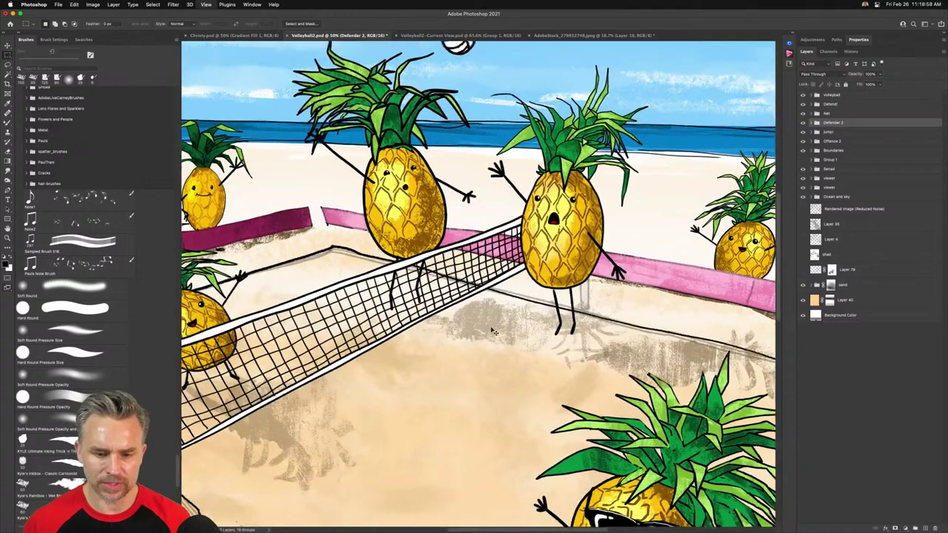
pyautogui.scroll(3, 489, 325)
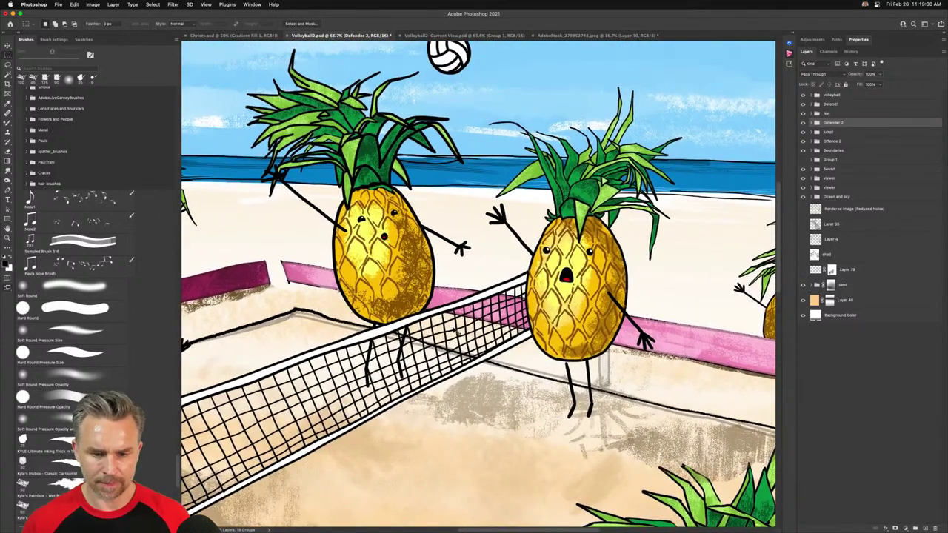
pyautogui.press('super+equal')
# Lower the opacity of the jumping pineapple's pineapple pattern layer and set its Layer 59 shading to 57% opacity
pyautogui.press('v')
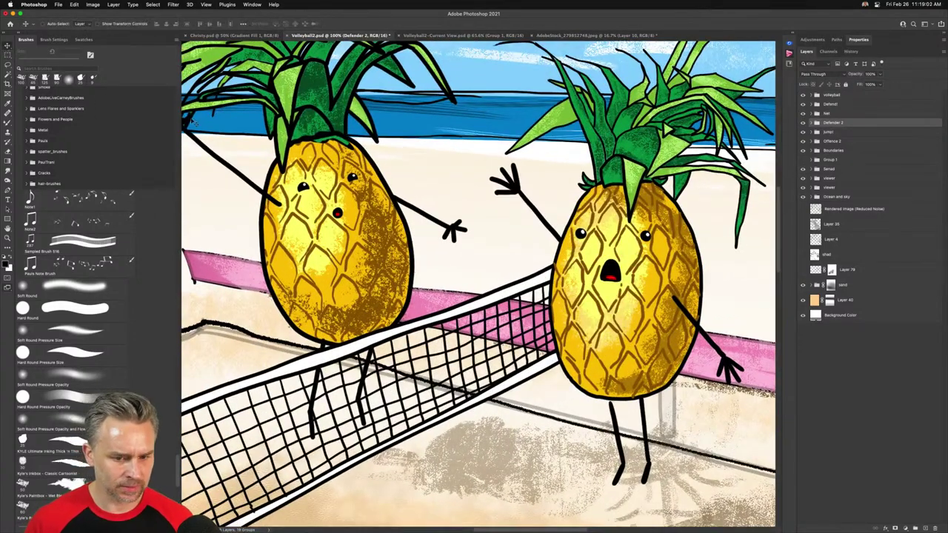
pyautogui.click(323, 166)
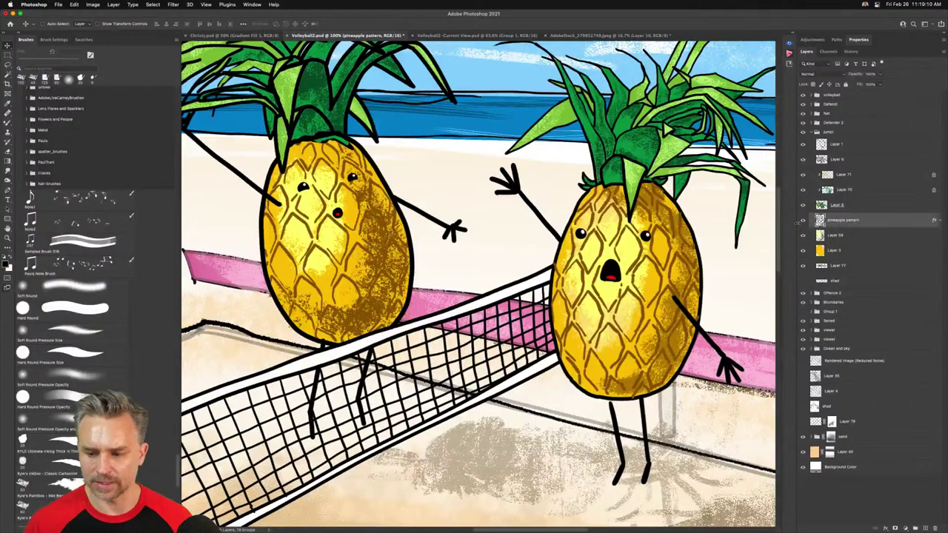
pyautogui.click(803, 220)
pyautogui.click(803, 221)
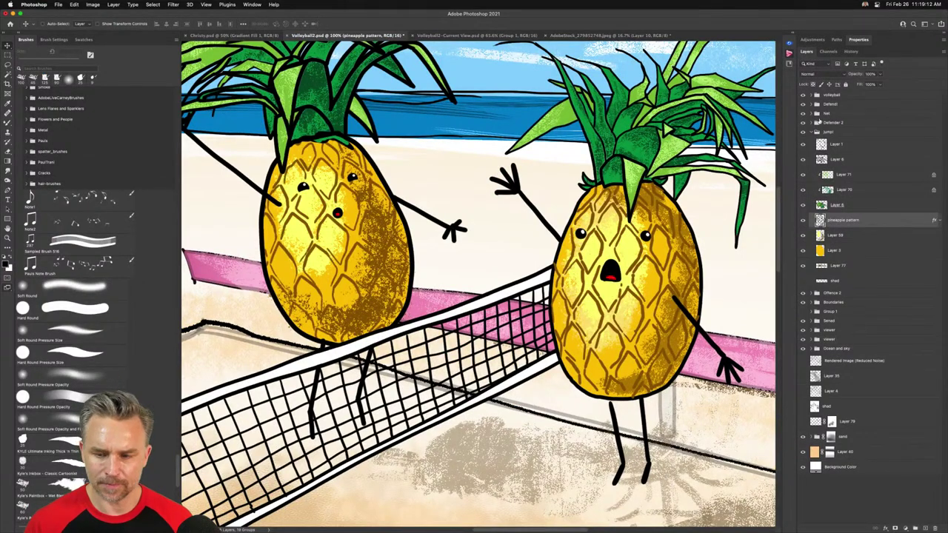
pyautogui.moveTo(856, 74); pyautogui.dragTo(839, 73)
pyautogui.click(841, 236)
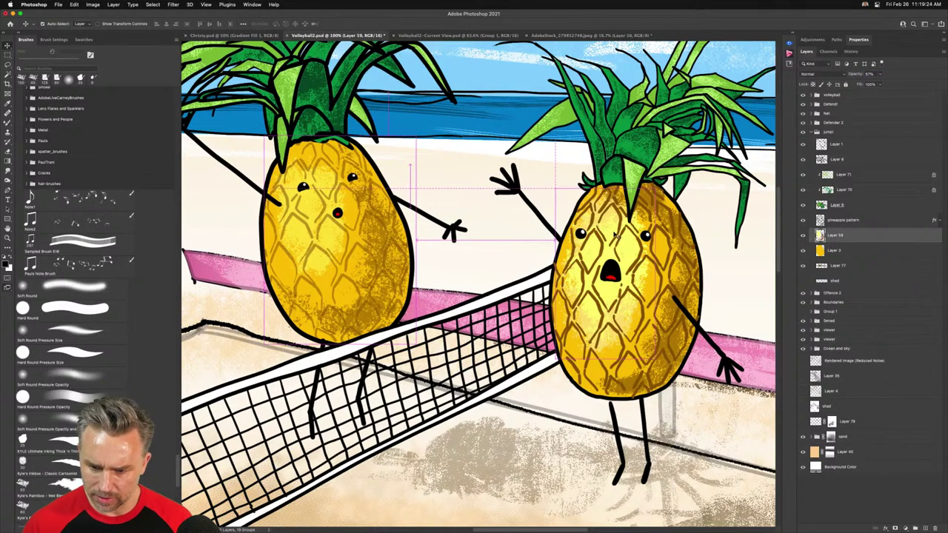
# Reduce the opacity of Layer 11, the skin pattern of the open-mouthed defender at the net, to about 58%
pyautogui.keyDown('super'); pyautogui.click(619, 236); pyautogui.keyUp('super')
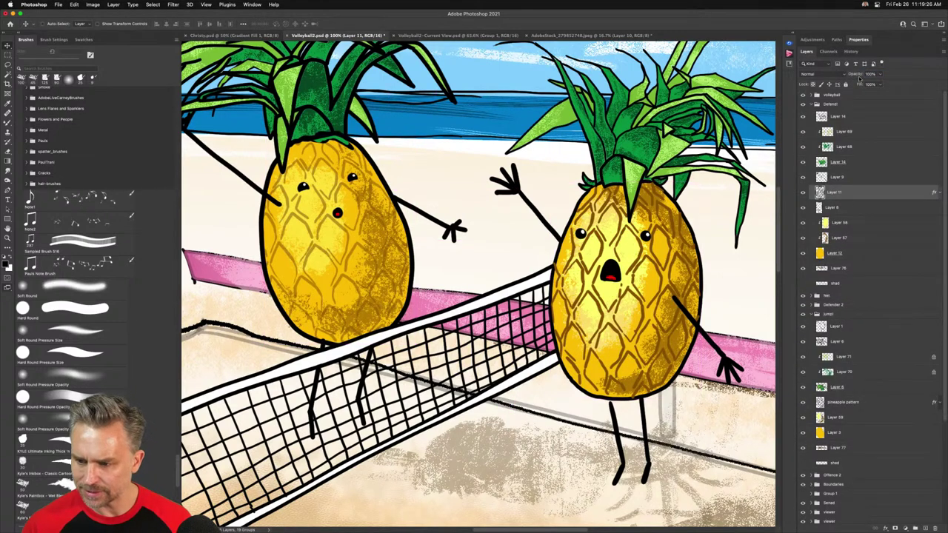
pyautogui.moveTo(855, 75); pyautogui.dragTo(839, 75)
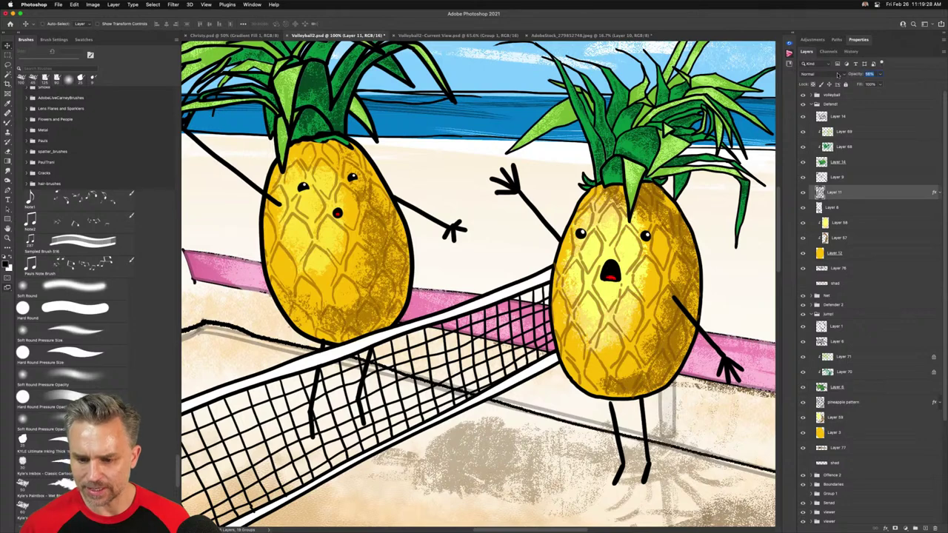
pyautogui.press('super+0')
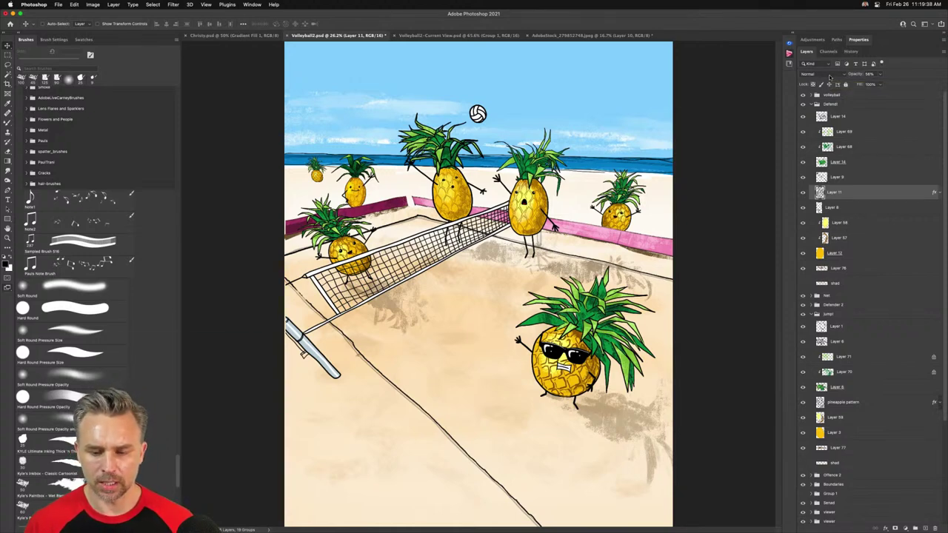
# Collapse the defender's layer group, save Volleyball2.psd, and close Volleyball2-Current View.psd
pyautogui.click(811, 104)
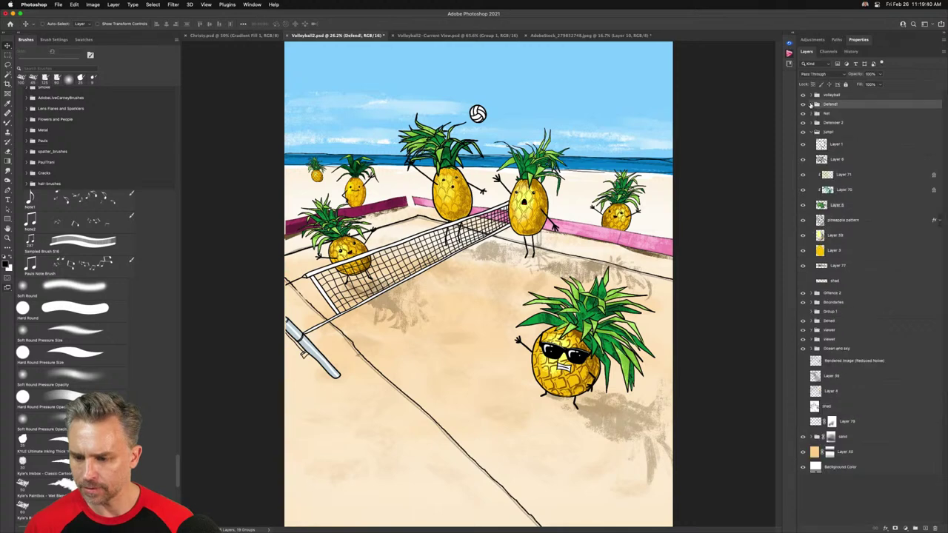
pyautogui.click(809, 133)
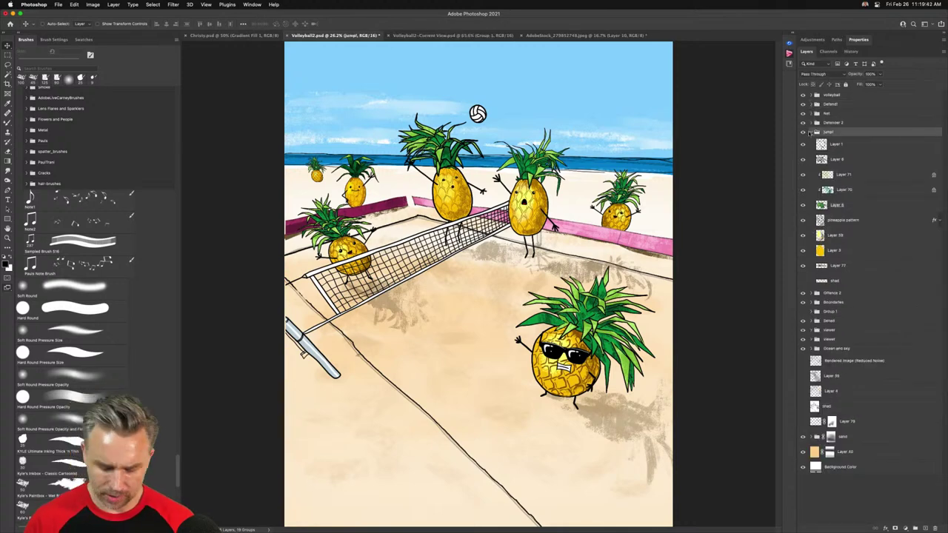
pyautogui.press('super+s')
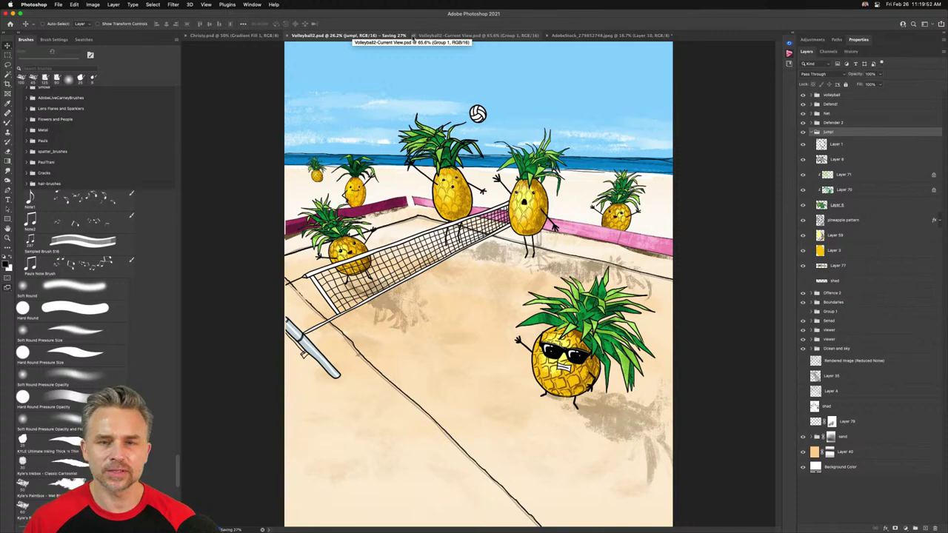
pyautogui.click(414, 36)
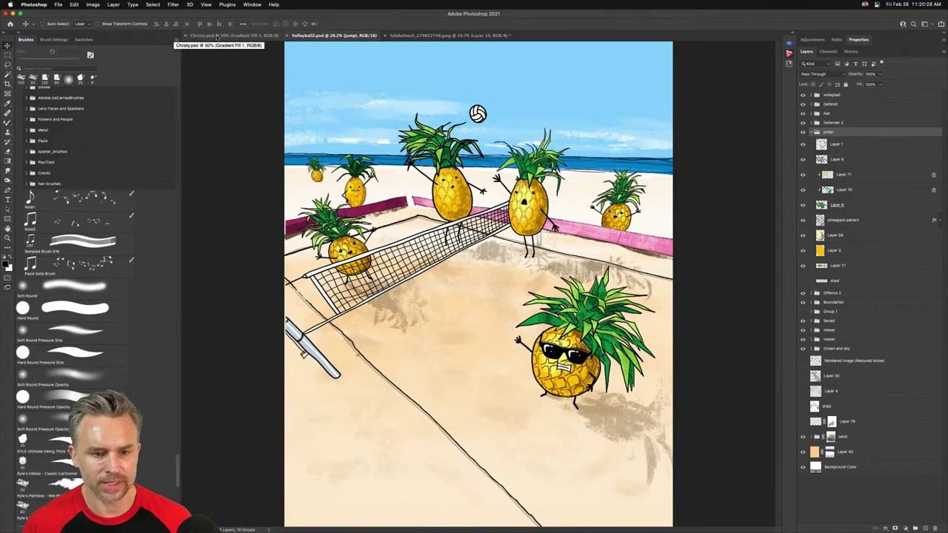
# Switch to the rainbow lettering document, add a new layer above Gradient Fill 1, and hide Gradient Fill 1
pyautogui.click(218, 36)
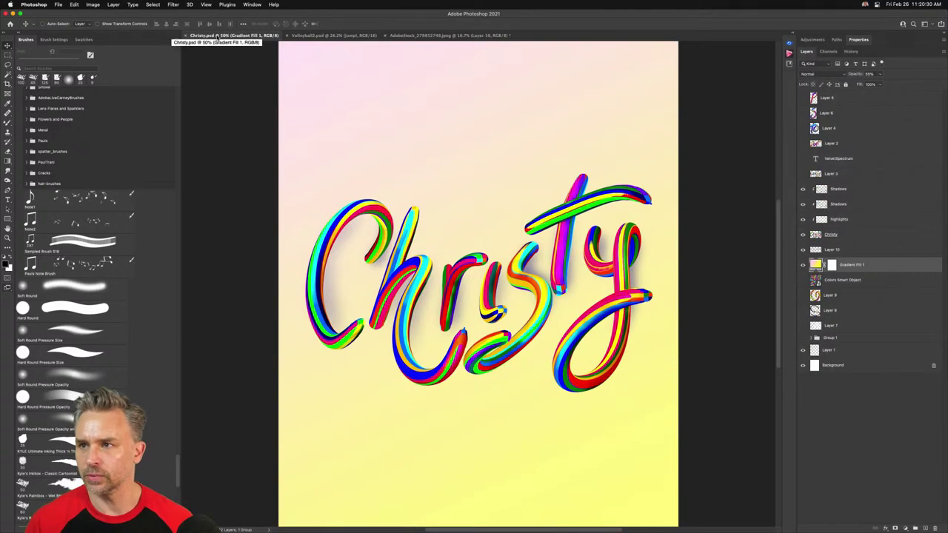
pyautogui.click(915, 528)
pyautogui.click(803, 280)
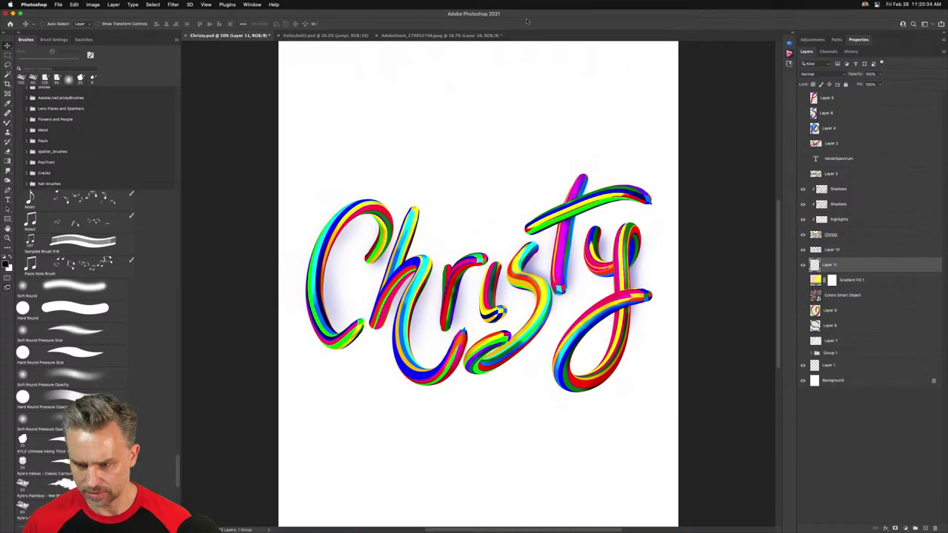
# Turn the new layer into a mint-green gradient fill from the Gradients presets, and dock the Gradients panel as an icon
pyautogui.click(252, 4)
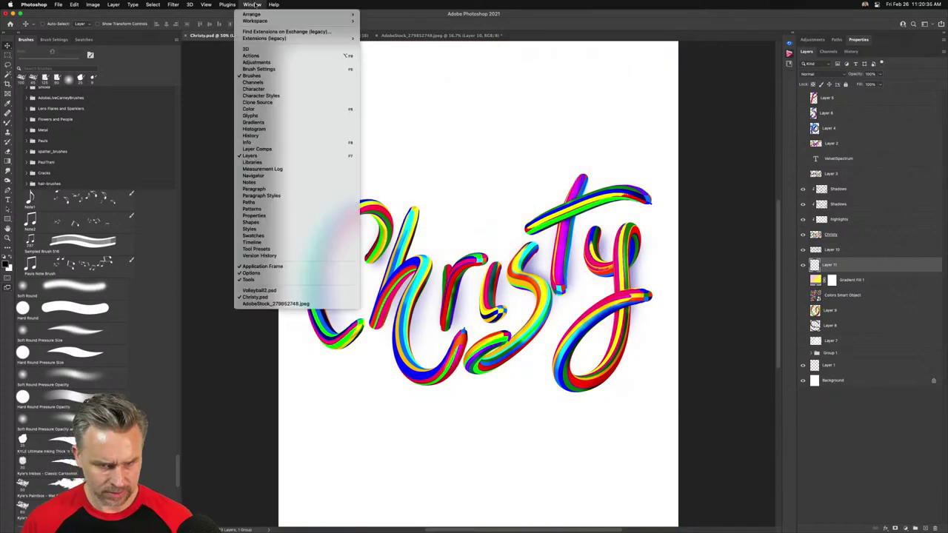
pyautogui.click(338, 121)
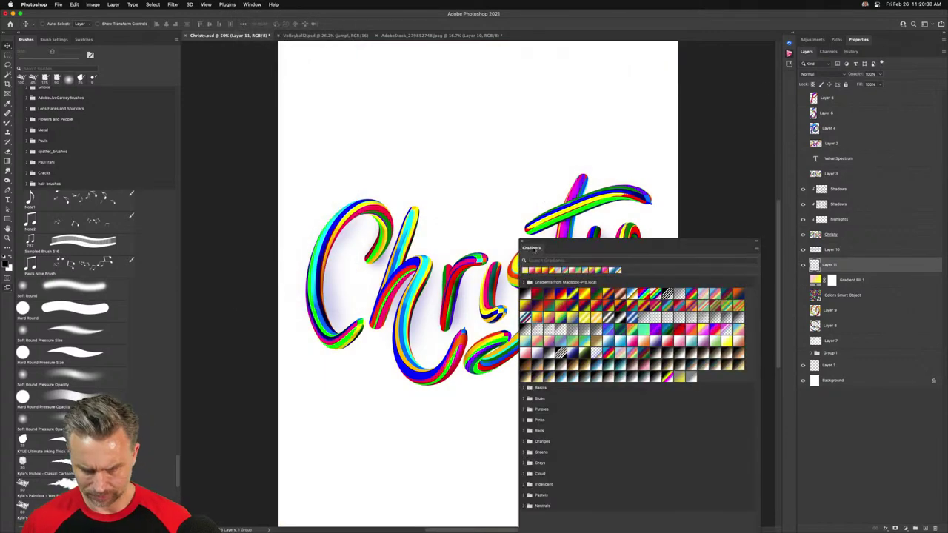
pyautogui.moveTo(537, 250); pyautogui.dragTo(562, 118)
pyautogui.click(669, 215)
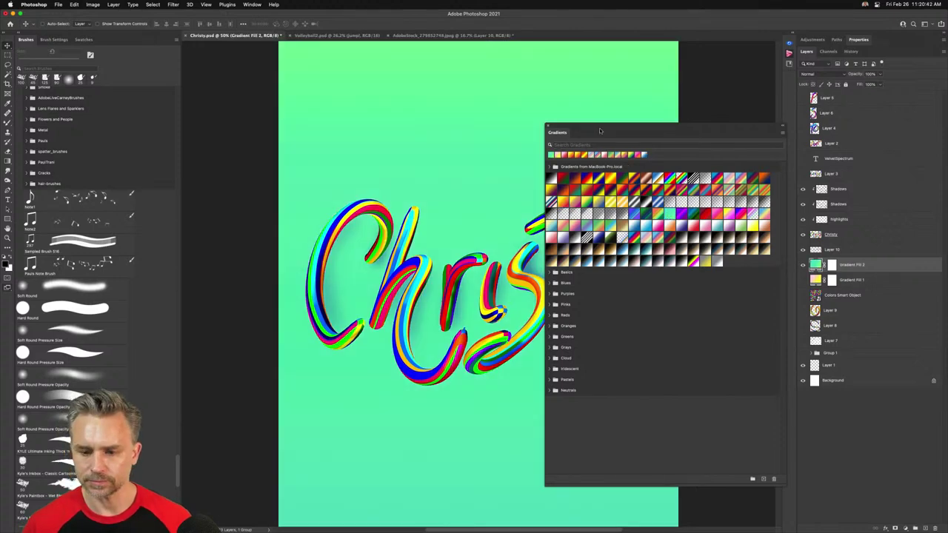
pyautogui.moveTo(601, 131); pyautogui.dragTo(627, 416)
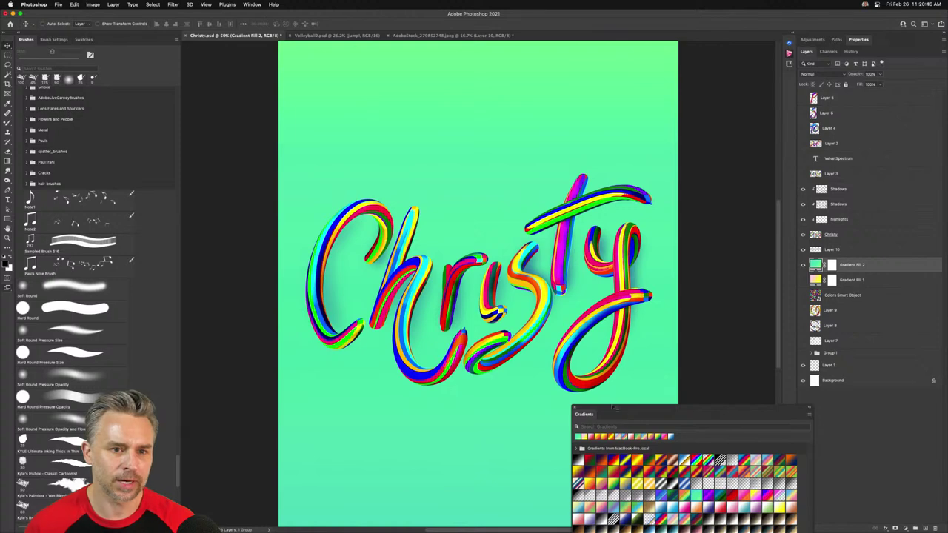
pyautogui.moveTo(585, 414); pyautogui.dragTo(788, 83)
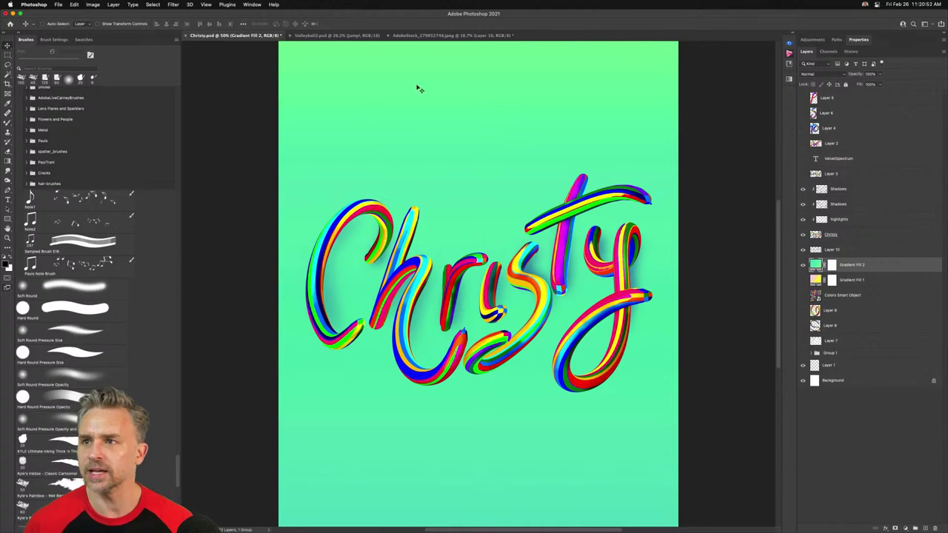
# Switch to AdobeStock_279852748.jpeg and hide the 3d abstract neon background and Astronaut layers
pyautogui.click(441, 35)
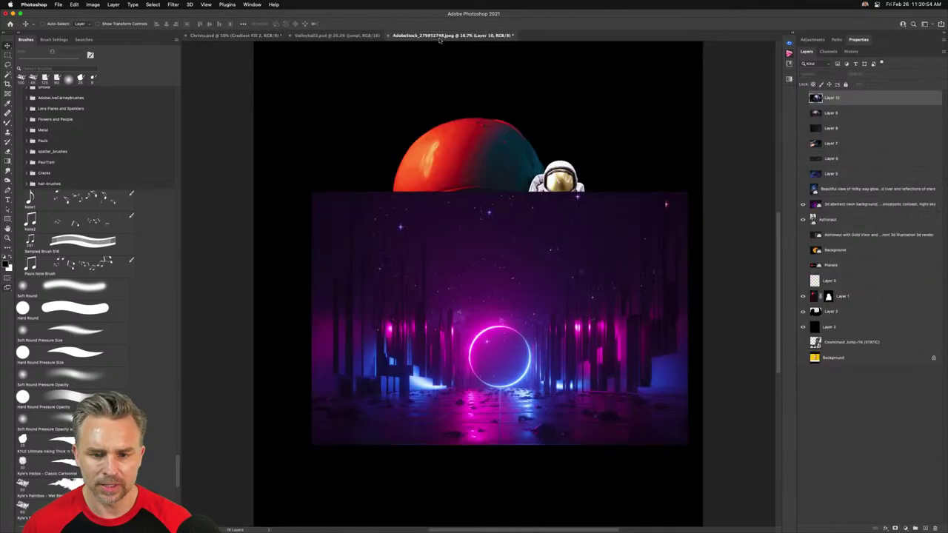
pyautogui.click(803, 219)
# Enlarge the red-lit cosmonaut on Layer 1 together with Layer 3 to about 137%, center it on the canvas, and group both layers
pyautogui.click(858, 297)
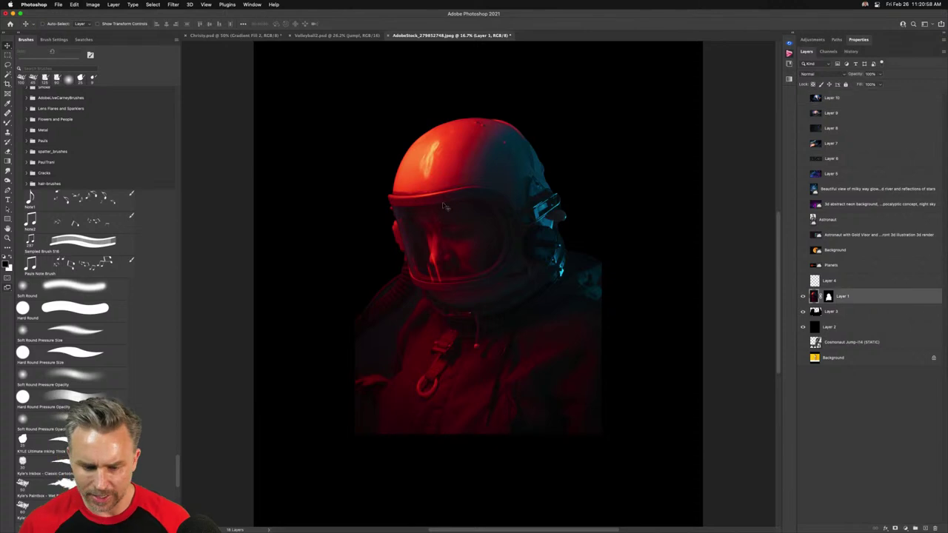
pyautogui.hotkey('alt', 'shift', '[')
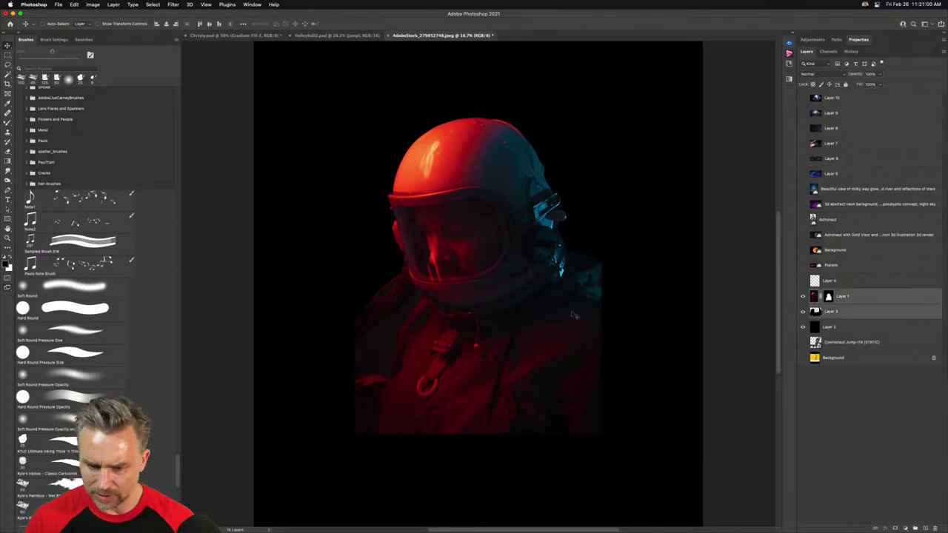
pyautogui.moveTo(485, 259); pyautogui.dragTo(580, 366)
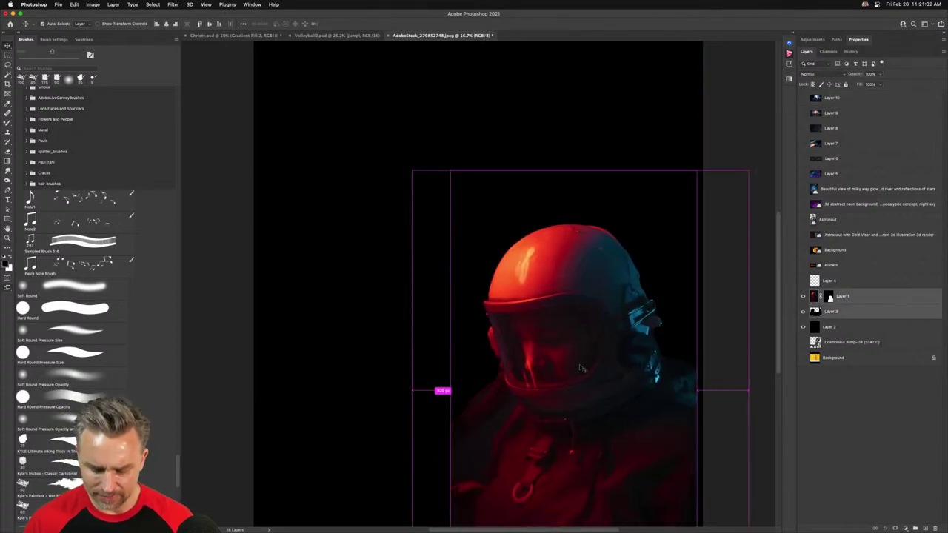
pyautogui.press('super+t')
pyautogui.moveTo(339, 136); pyautogui.dragTo(198, 72)
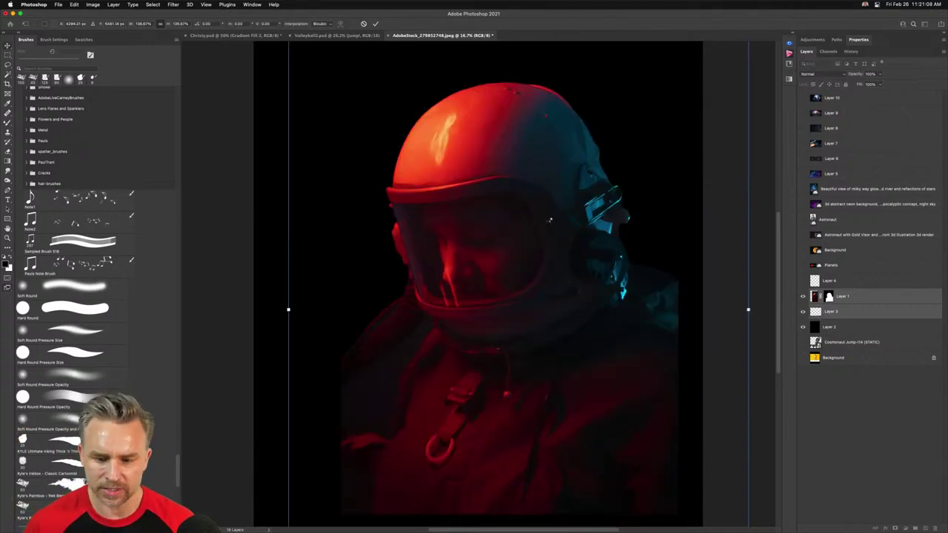
pyautogui.press('Return')
pyautogui.moveTo(550, 219); pyautogui.dragTo(483, 230)
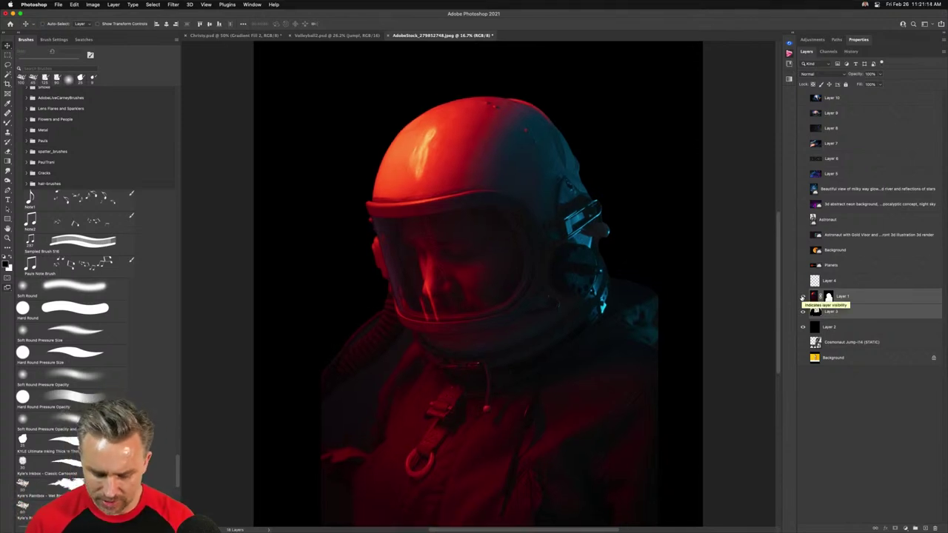
pyautogui.press('super+g')
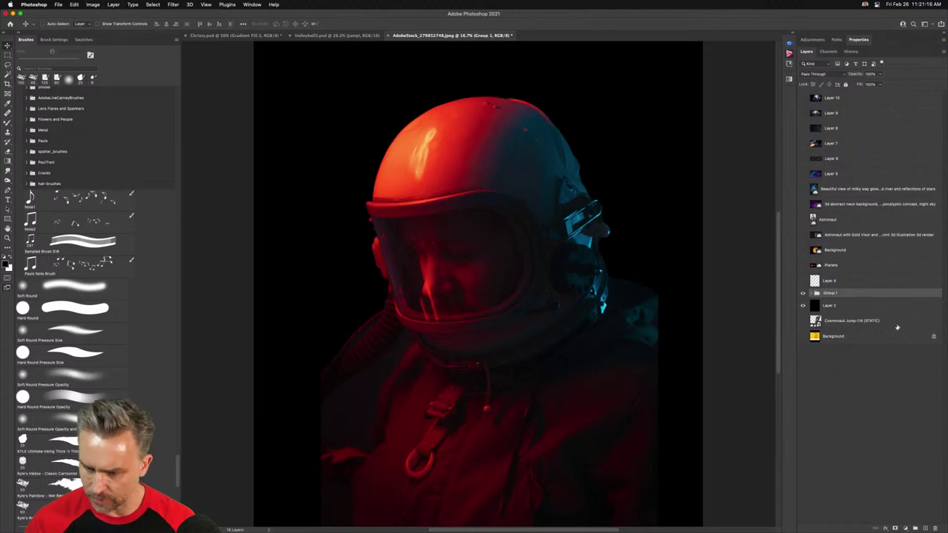
# Preview the Astronaut layer and the Milky Way background layer over the cosmonaut, hiding each again
pyautogui.click(802, 220)
pyautogui.click(826, 222)
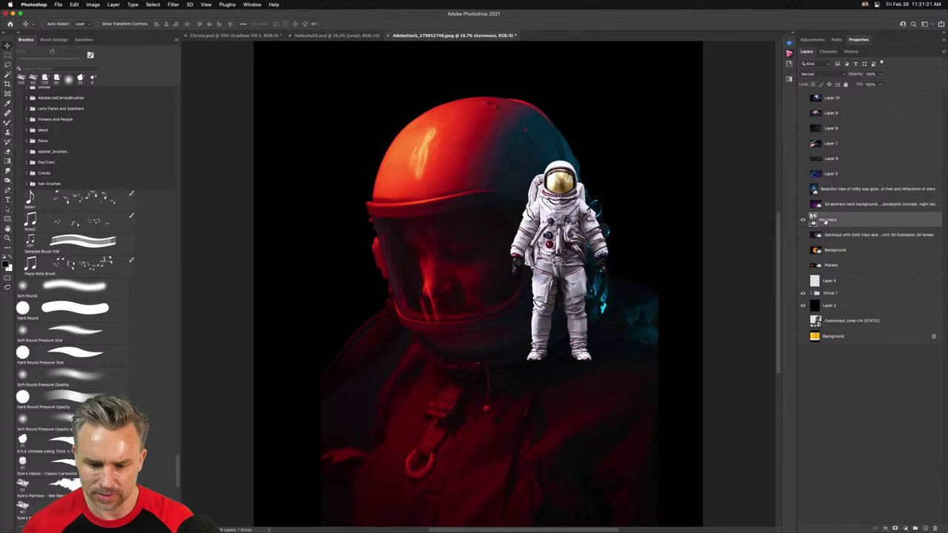
pyautogui.click(803, 220)
pyautogui.click(801, 190)
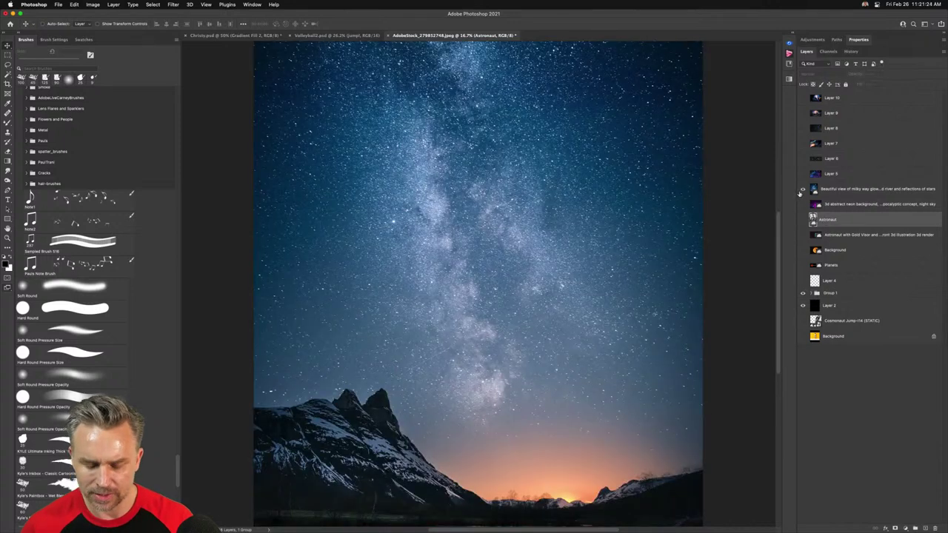
pyautogui.click(802, 191)
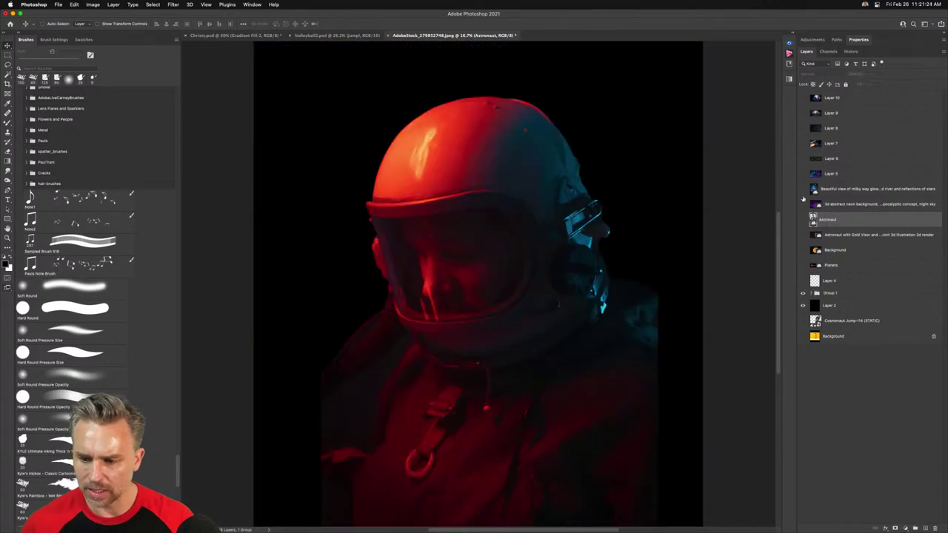
# Add a new layer above Astronaut, hide Group 1 and Layer 2, and fill the new layer's whole canvas with black
pyautogui.click(924, 529)
pyautogui.moveTo(802, 312); pyautogui.dragTo(799, 335)
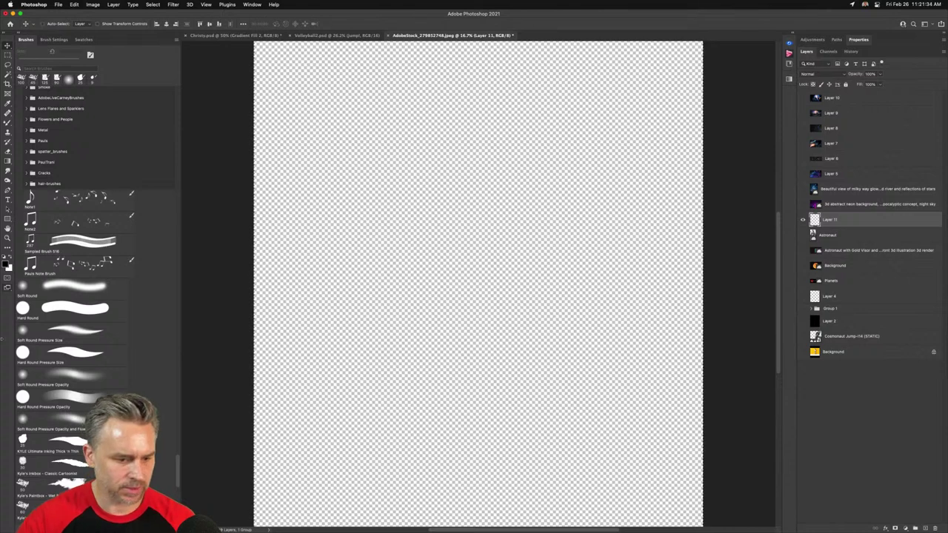
pyautogui.hotkey('ctrl', 'a')
pyautogui.hotkey('shift', 'BackSpace')
pyautogui.press('Return')
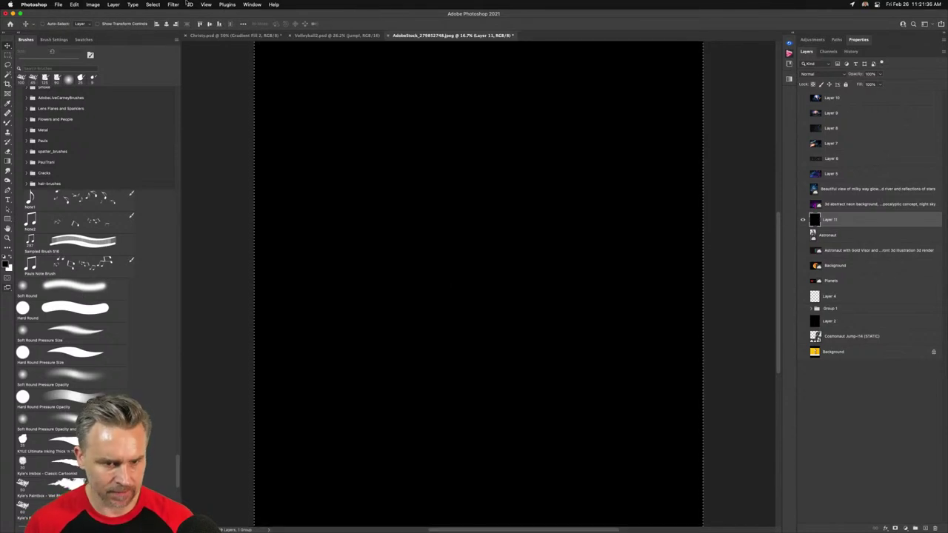
# Render a 50-300mm Zoom lens flare with 75% brightness on the black layer
pyautogui.click(152, 4)
pyautogui.moveTo(176, 100)
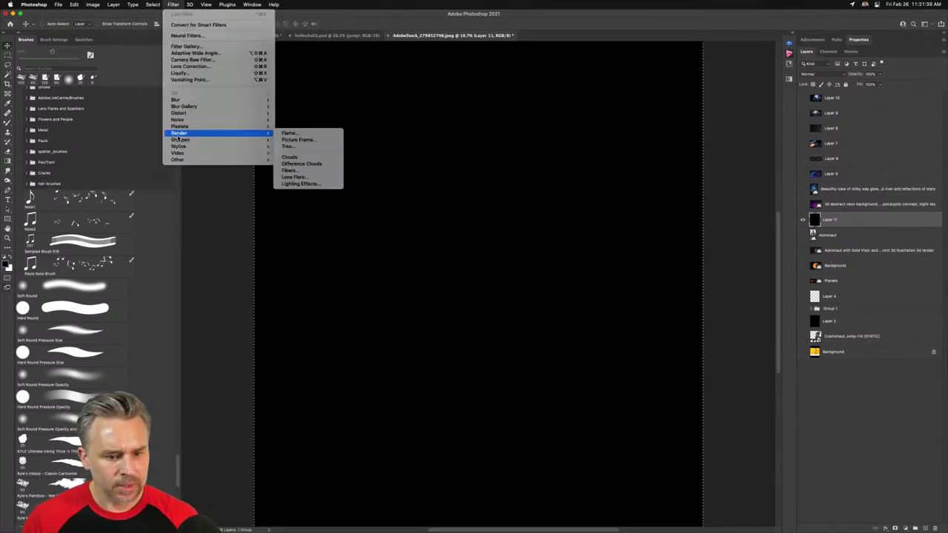
pyautogui.moveTo(185, 133)
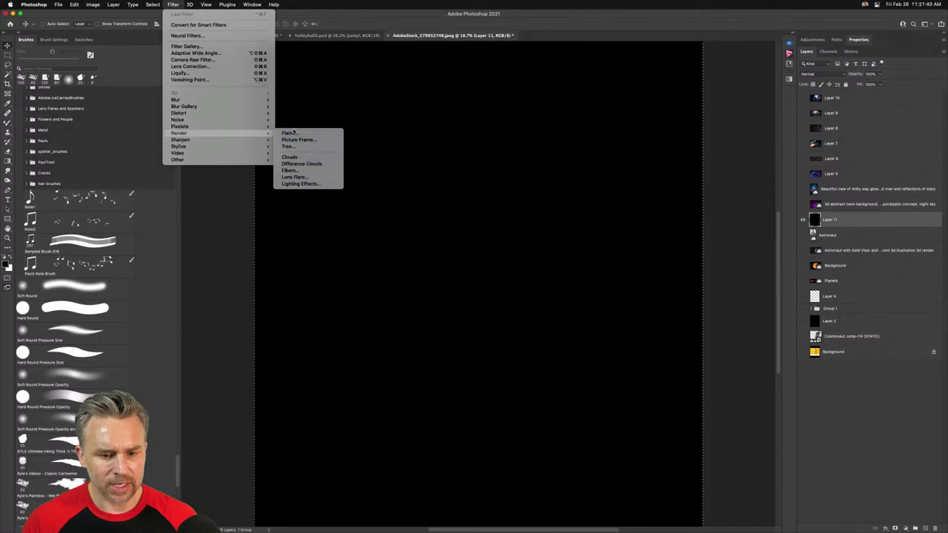
pyautogui.click(296, 178)
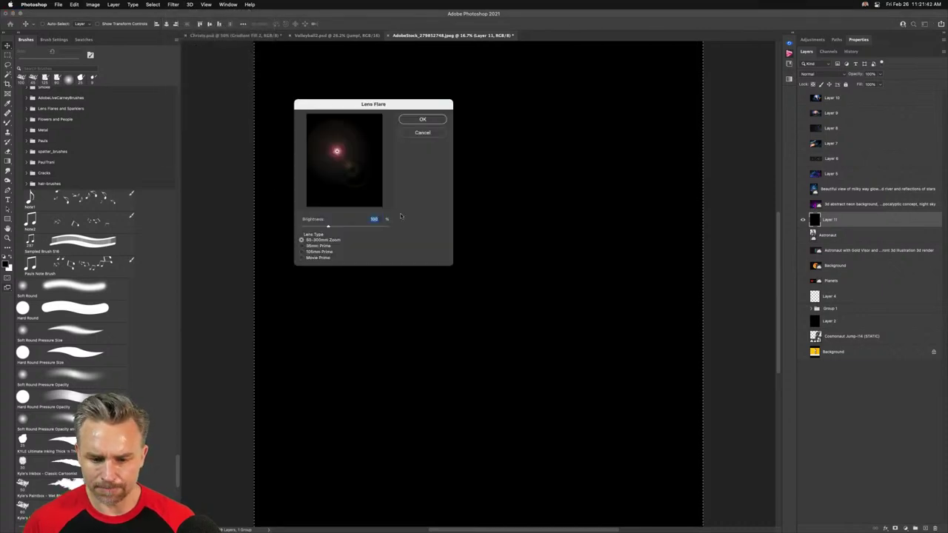
pyautogui.moveTo(329, 227); pyautogui.dragTo(321, 228)
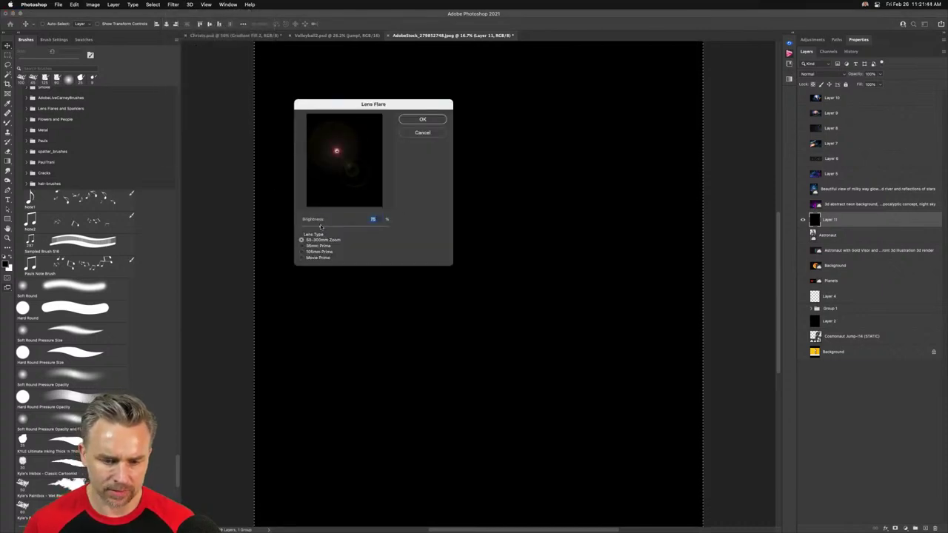
pyautogui.press('Return')
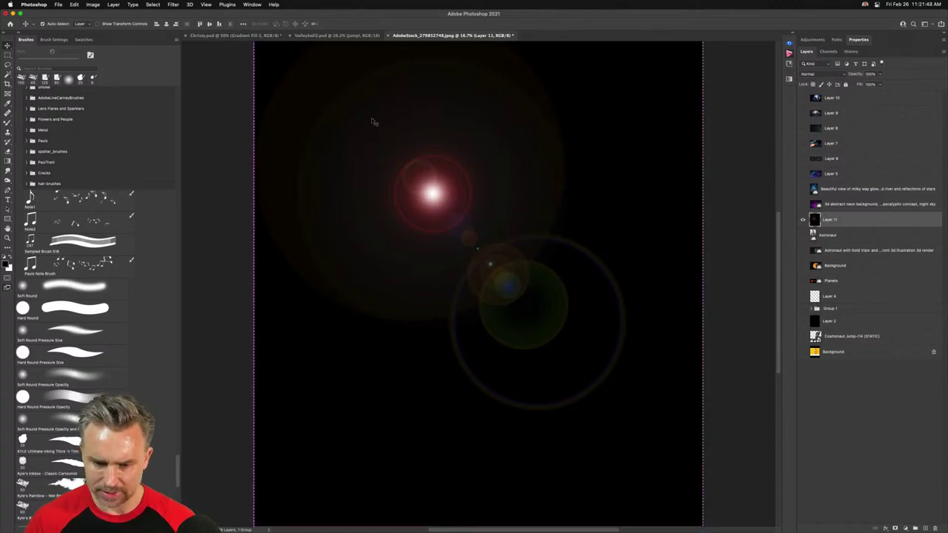
# Invert the lens flare layer's colors and scale it down to 20% of its size
pyautogui.press('super+i')
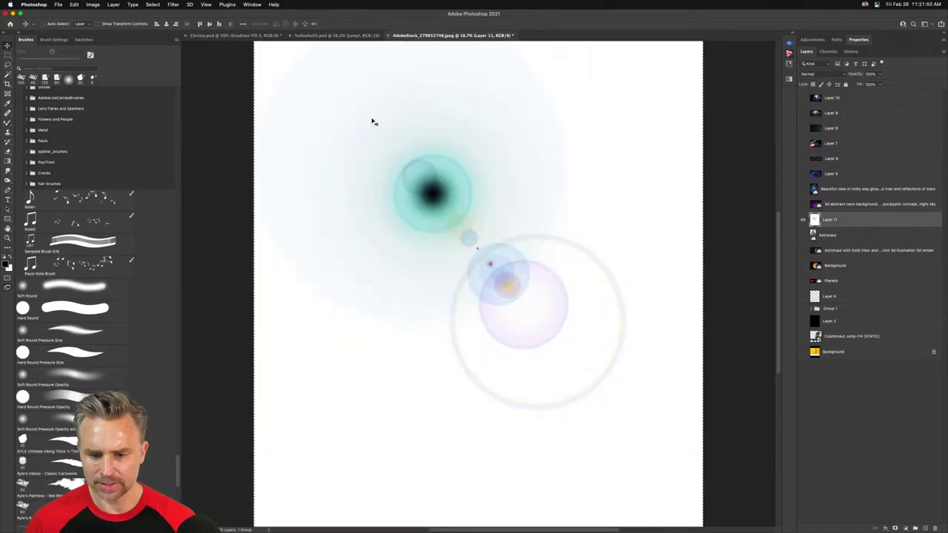
pyautogui.press('super+t')
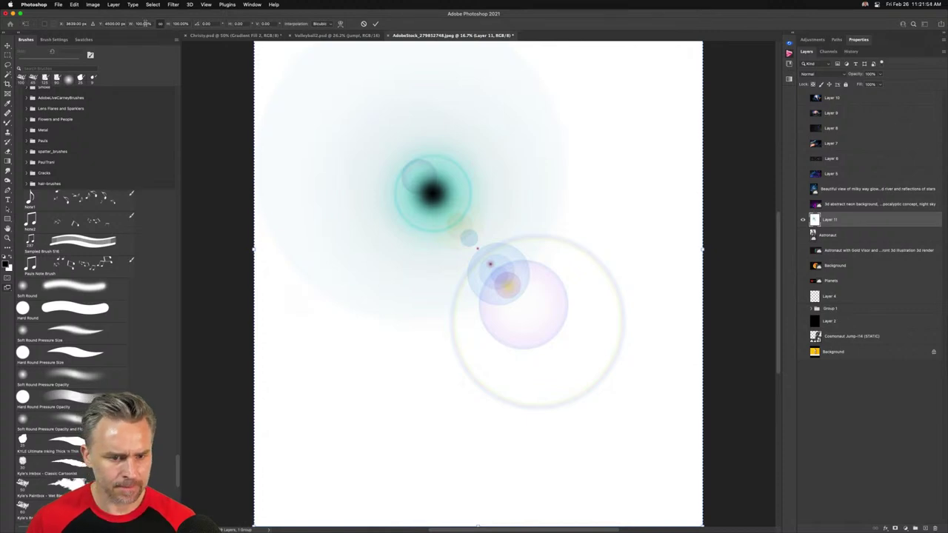
pyautogui.doubleClick(141, 23)
pyautogui.write('20')
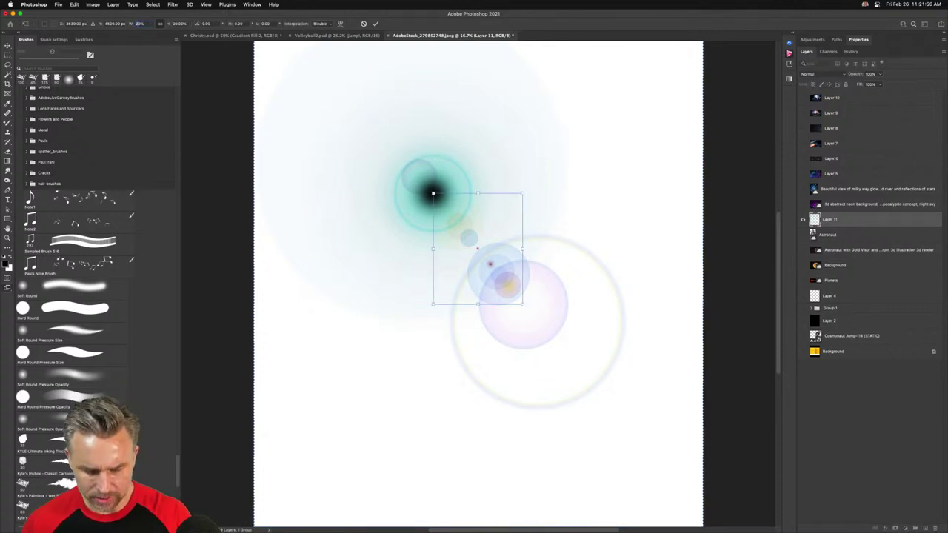
pyautogui.press('Return')
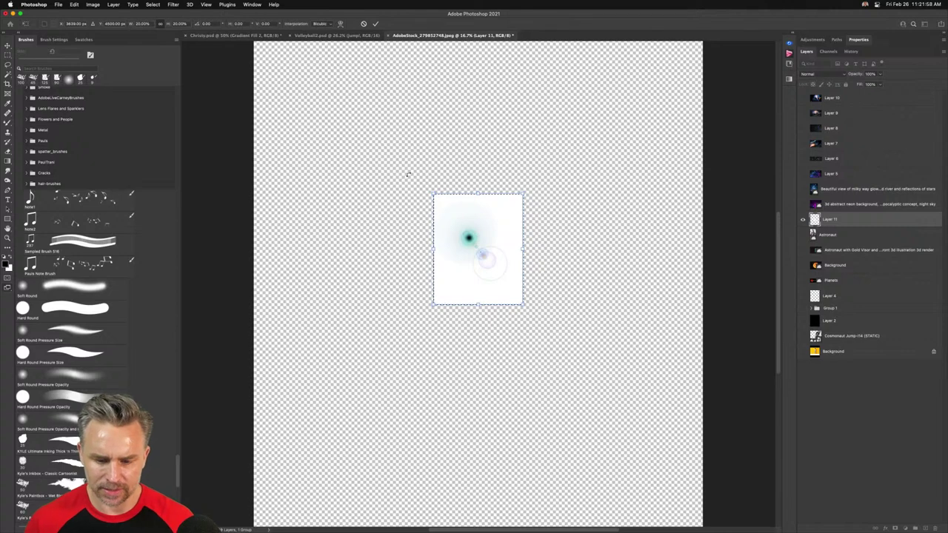
pyautogui.press('Return')
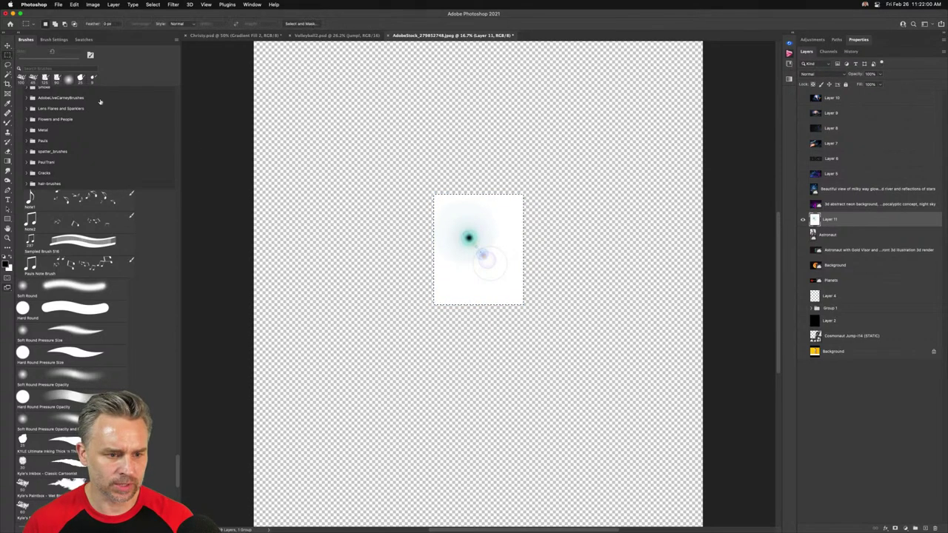
# Look through the brush folders, collapsing the open ones, and expand the Lens Flares and Sparklers folder
pyautogui.press('super+equal')
pyautogui.press('super+equal')
pyautogui.press('super+equal')
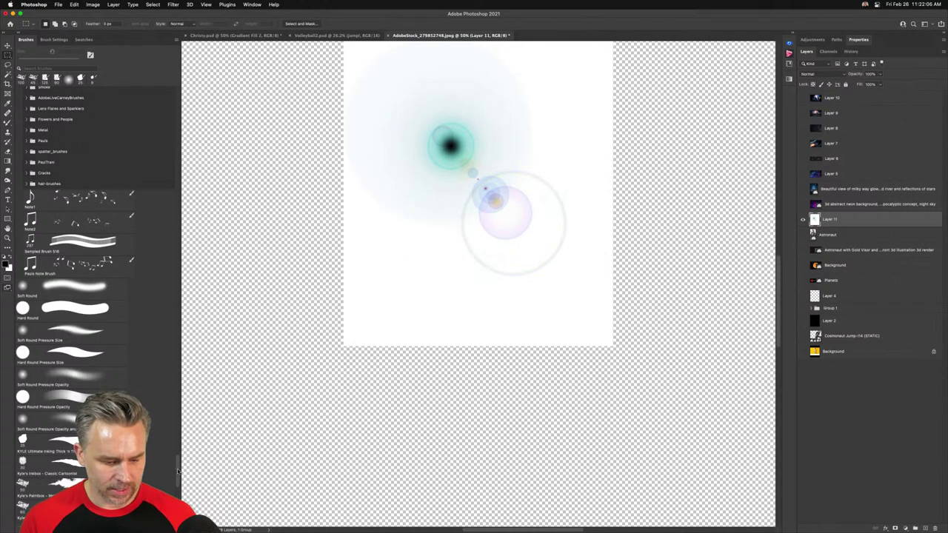
pyautogui.moveTo(178, 471)
pyautogui.mouseDown()
pyautogui.moveTo(173, 284)
pyautogui.moveTo(204, 82)
pyautogui.mouseUp()
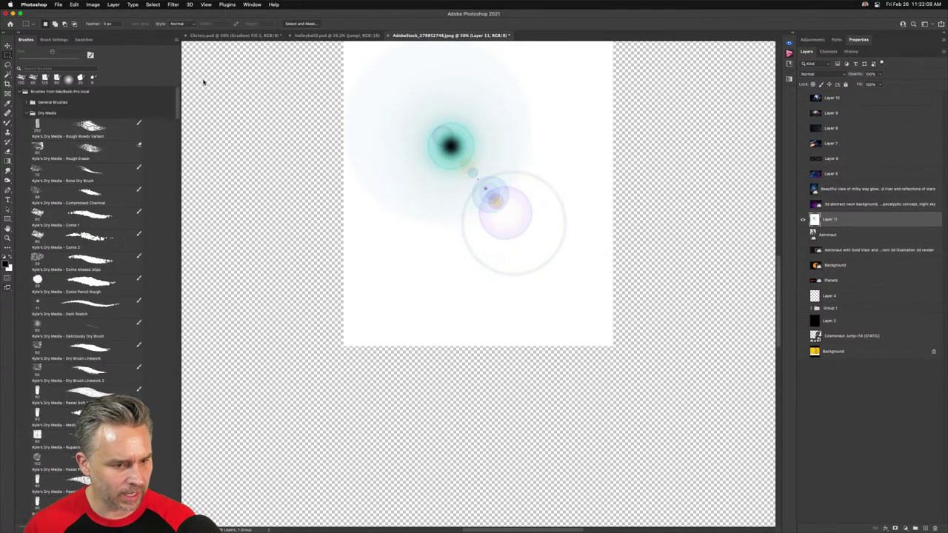
pyautogui.click(26, 114)
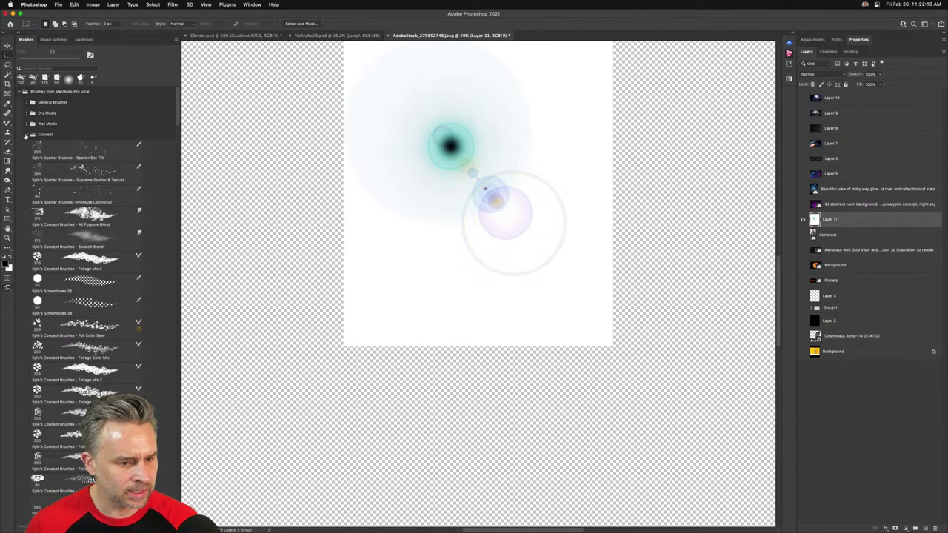
pyautogui.click(26, 135)
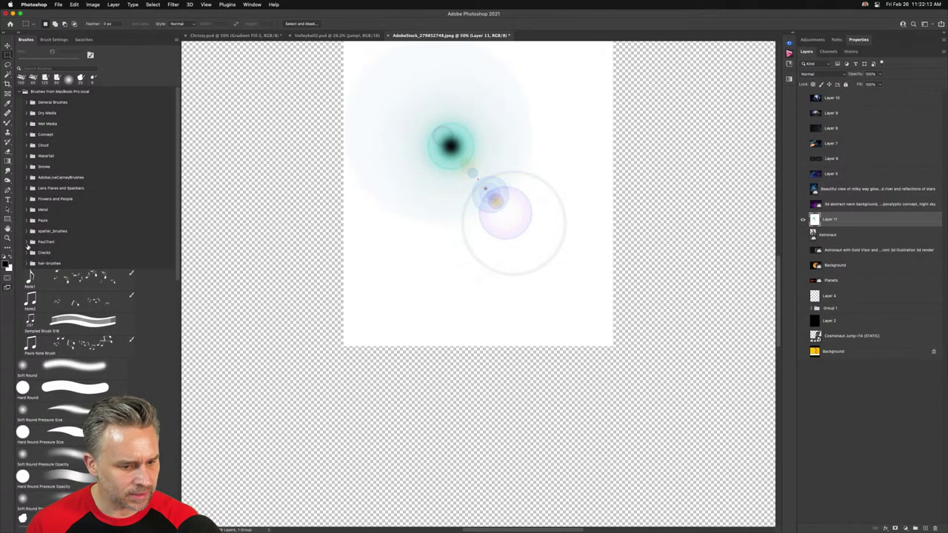
pyautogui.click(27, 242)
pyautogui.scroll(-5, 27, 246)
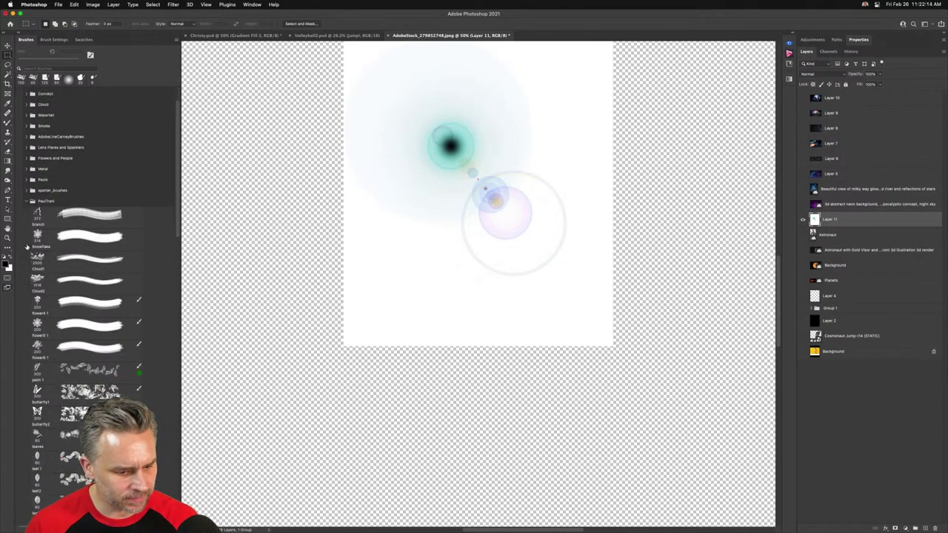
pyautogui.scroll(5, 27, 247)
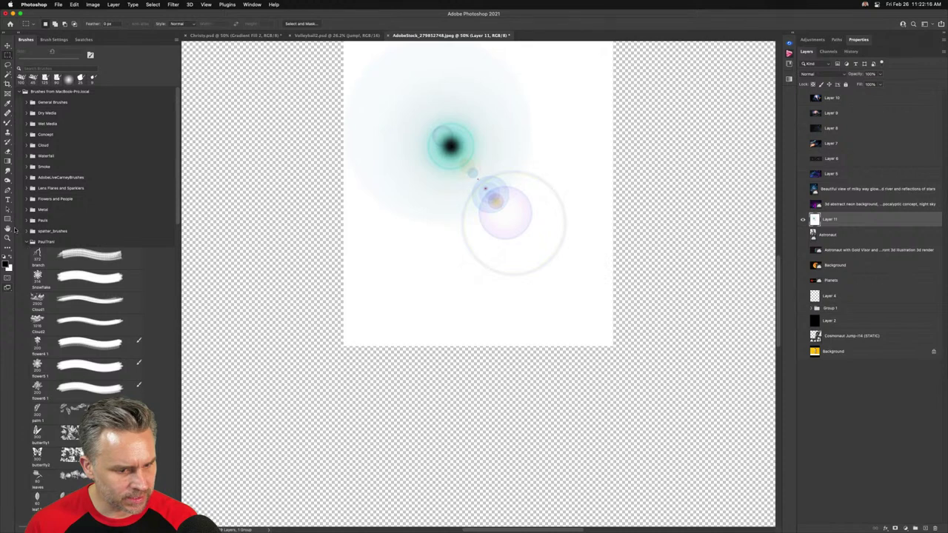
pyautogui.click(26, 243)
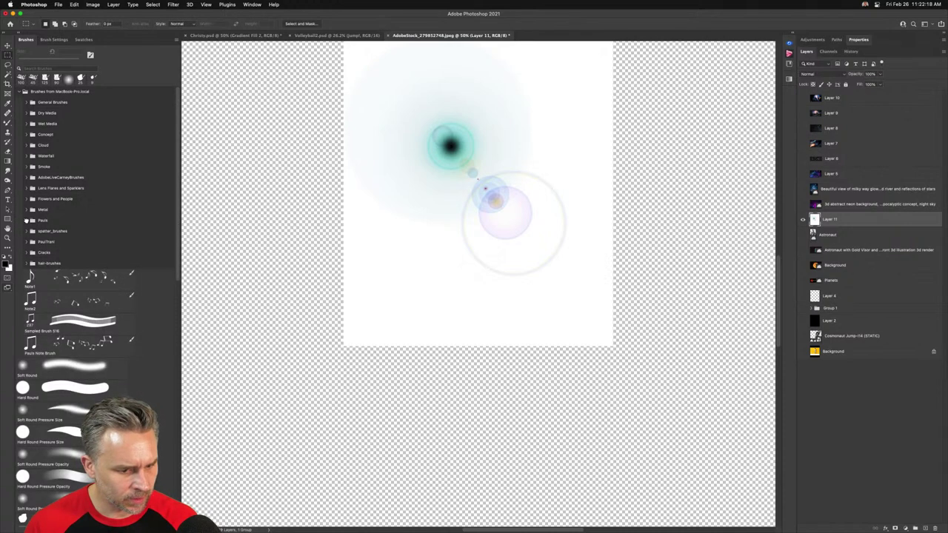
pyautogui.click(26, 221)
pyautogui.scroll(-6, 25, 221)
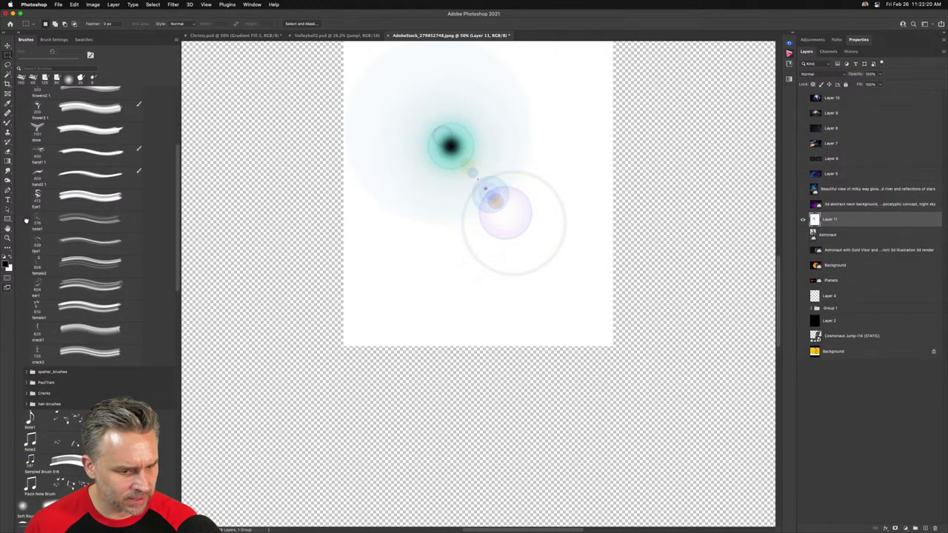
pyautogui.scroll(6, 26, 220)
pyautogui.click(26, 221)
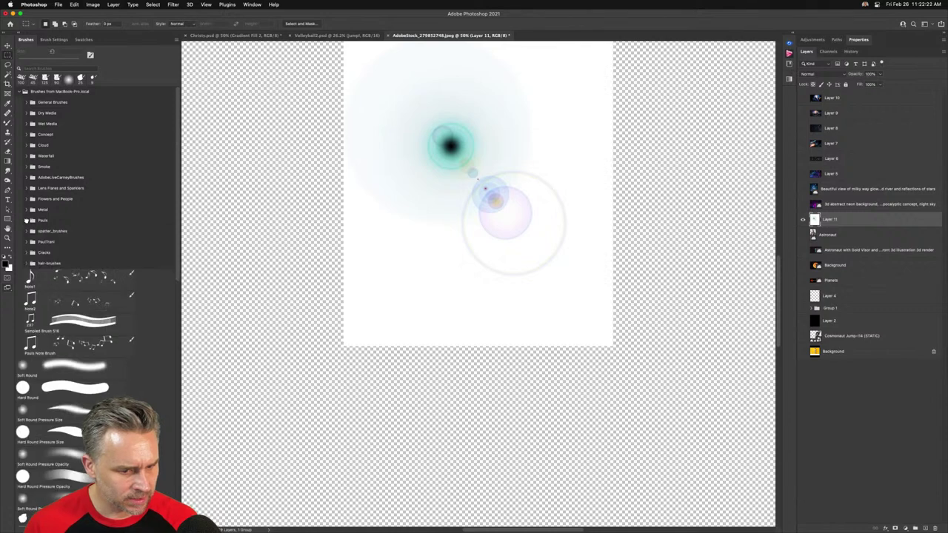
pyautogui.click(27, 189)
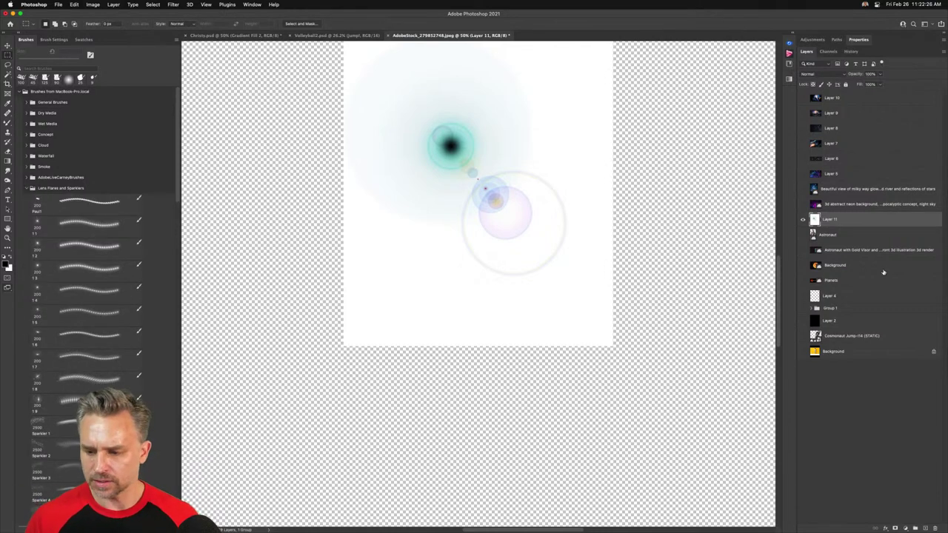
# Select the inverted flare layer's contents and define them as a brush preset named Sparkly
pyautogui.keyDown('super'); pyautogui.click(817, 221); pyautogui.keyUp('super')
pyautogui.click(92, 4)
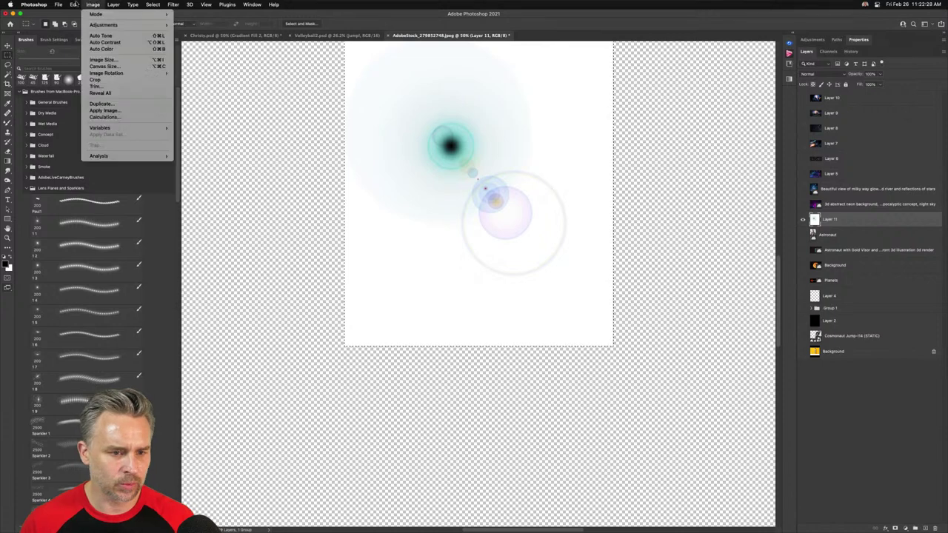
pyautogui.click(54, 126)
pyautogui.click(74, 4)
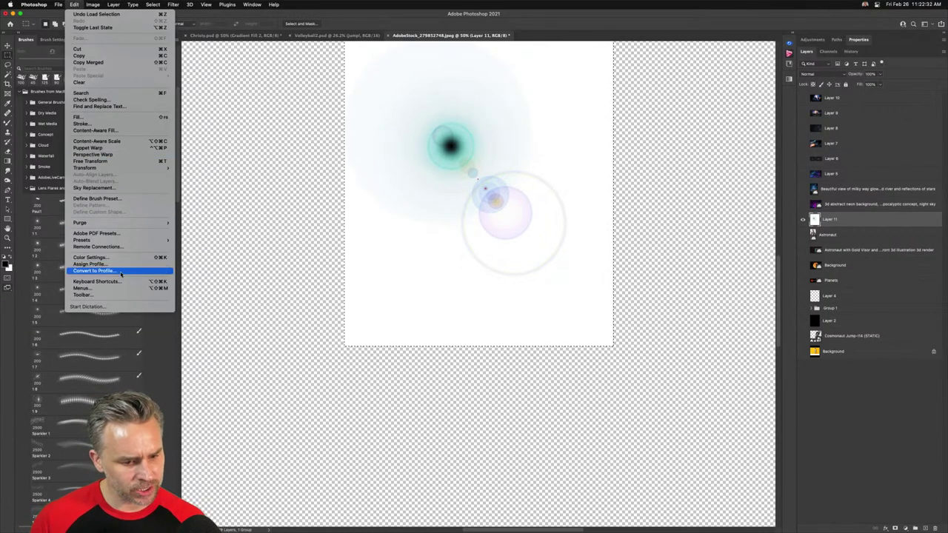
pyautogui.moveTo(43, 5)
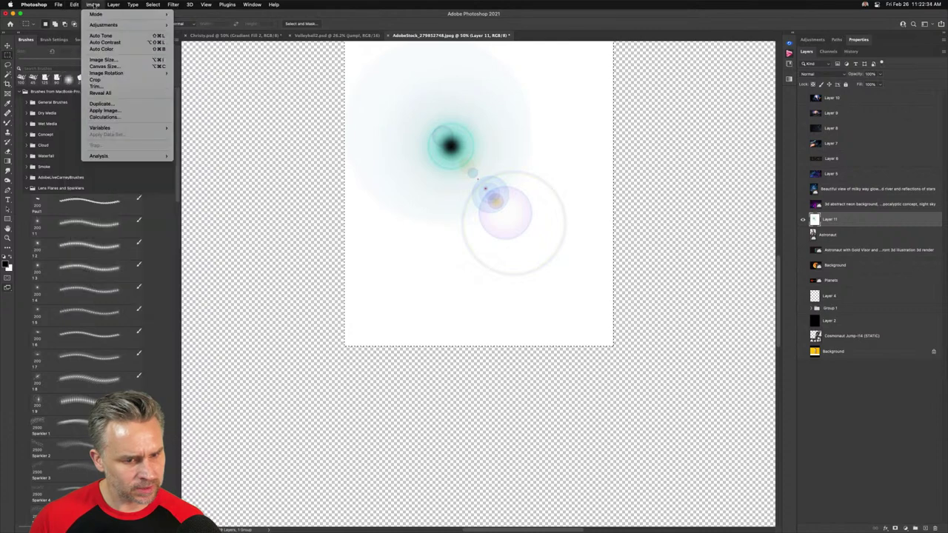
pyautogui.moveTo(74, 5)
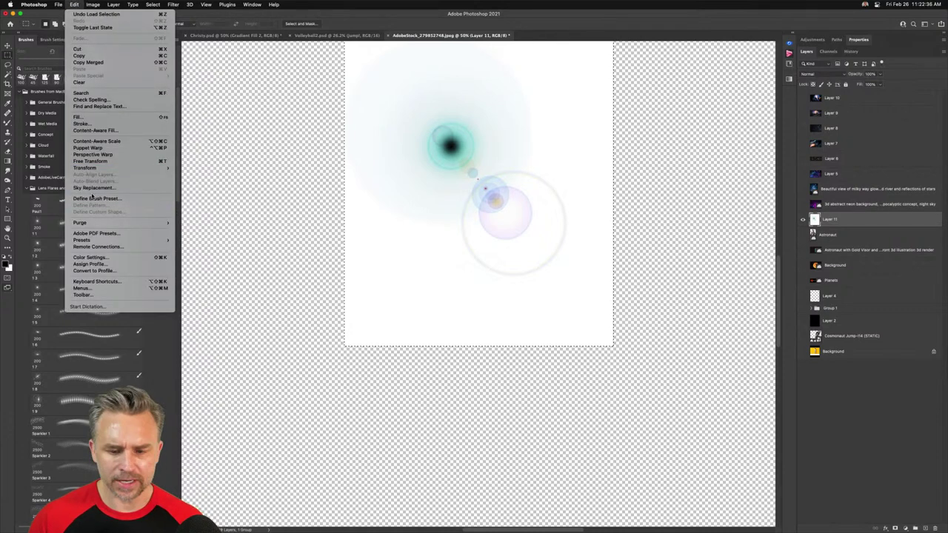
pyautogui.click(93, 198)
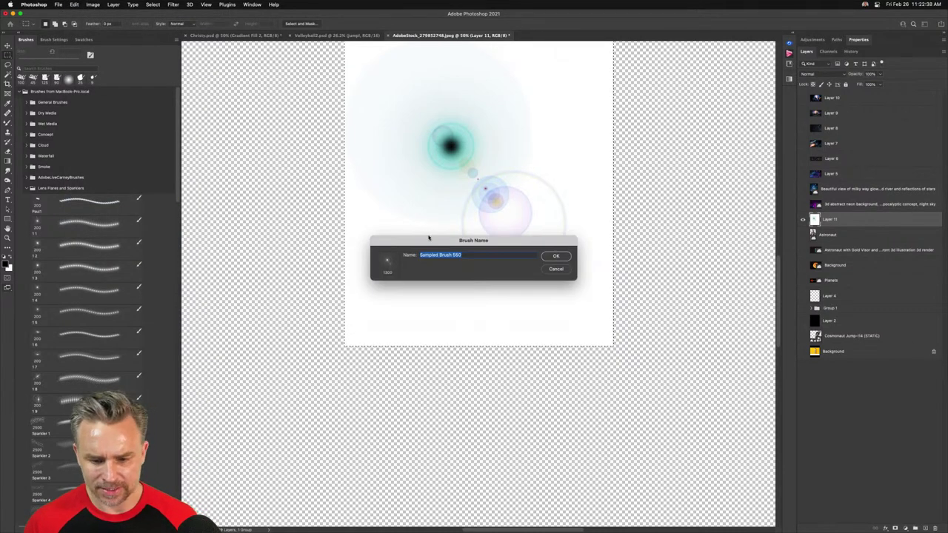
pyautogui.write('Sparkly')
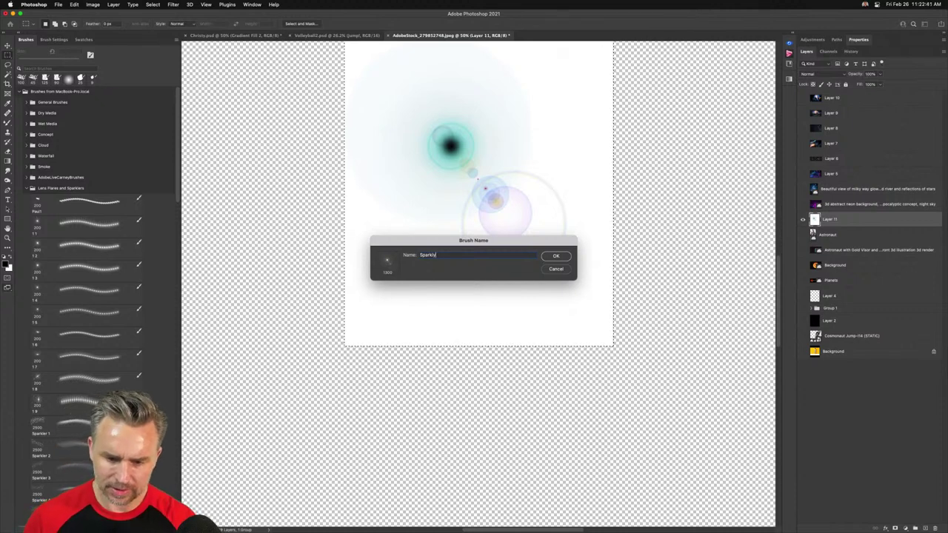
pyautogui.press('Return')
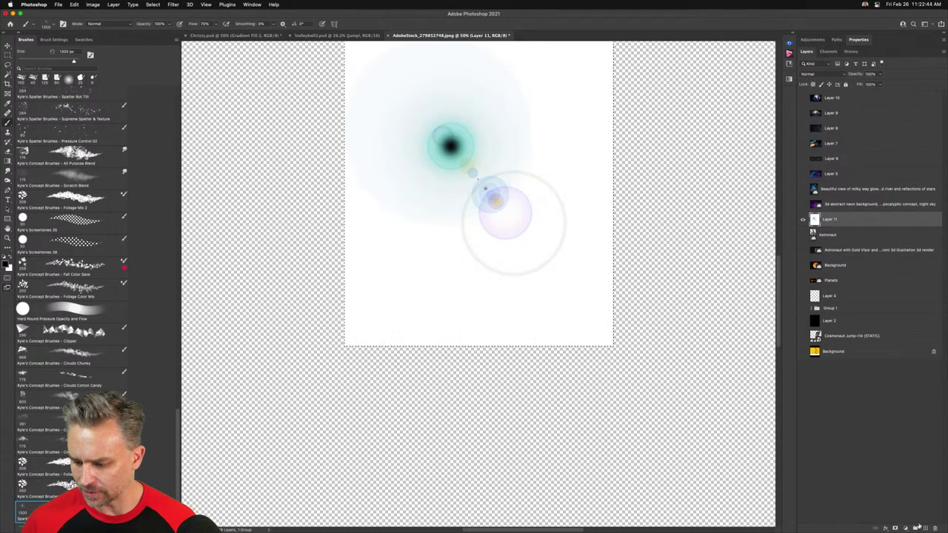
# Add a new layer above the flare layer, hide the flare layer, and fill the new layer's whole canvas with black
pyautogui.press('super+shift+alt+n')
pyautogui.click(803, 235)
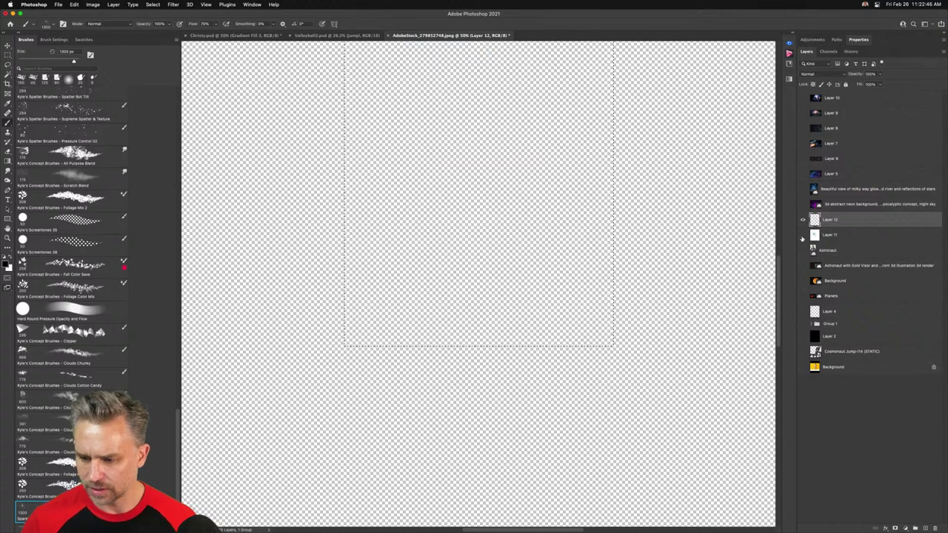
pyautogui.hotkey('shift', 'BackSpace')
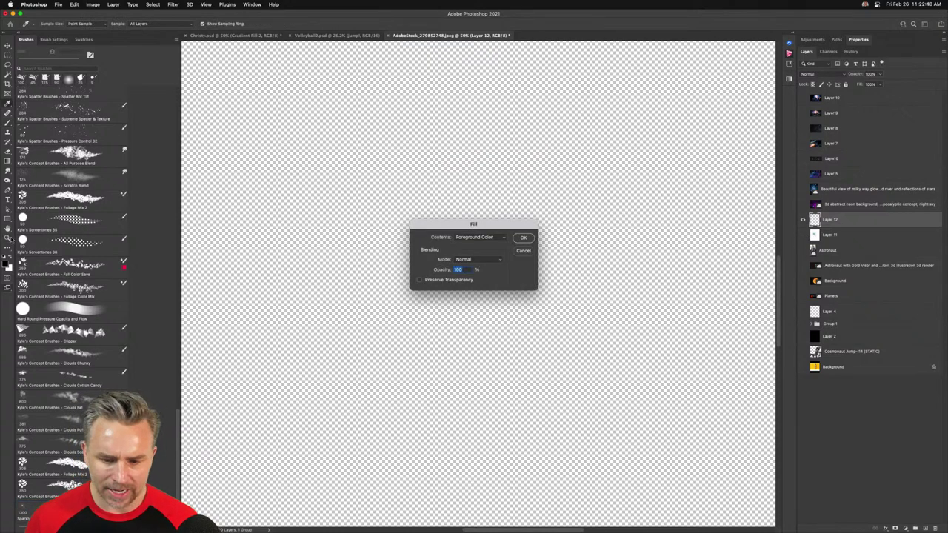
pyautogui.press('Return')
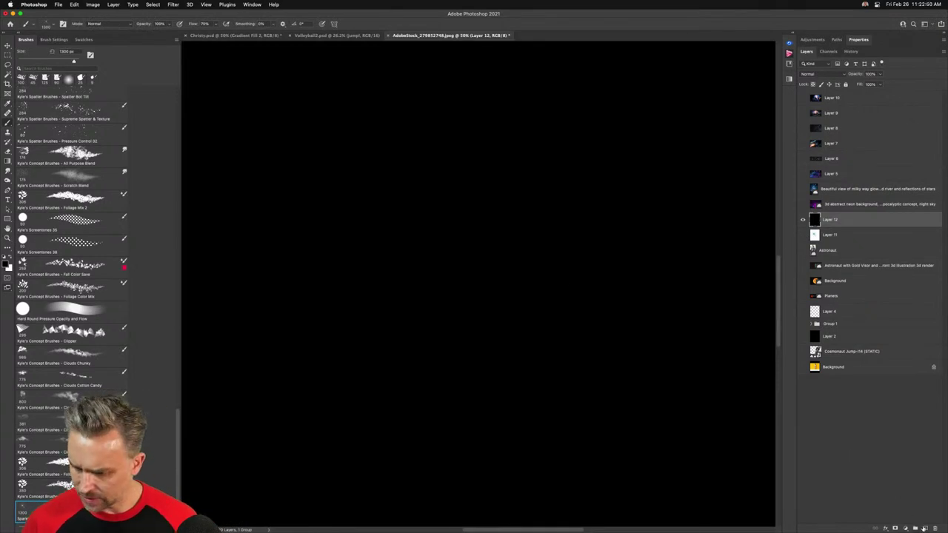
# Add another layer above the black one and stamp eleven white flares across it with the 1300 px Sparkly brush
pyautogui.click(924, 529)
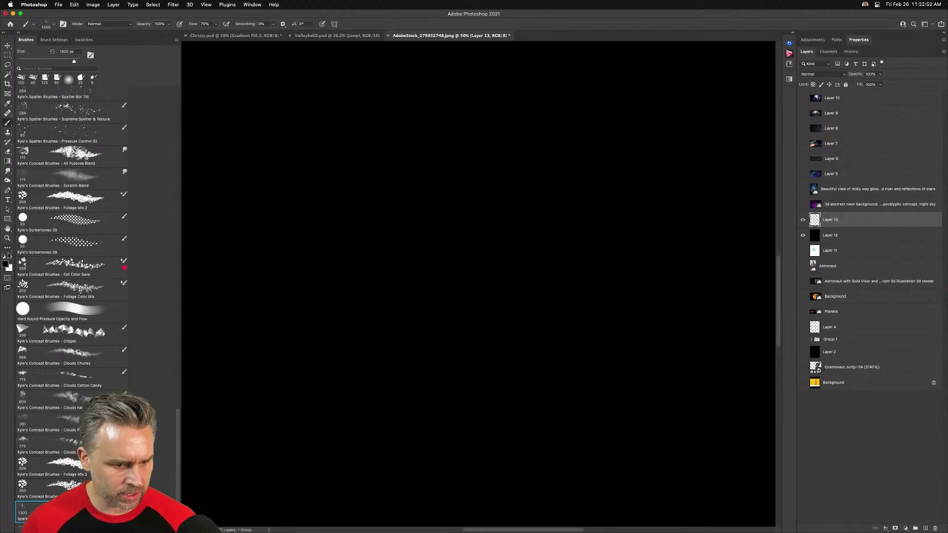
pyautogui.click(9, 257)
pyautogui.click(312, 241)
pyautogui.click(466, 230)
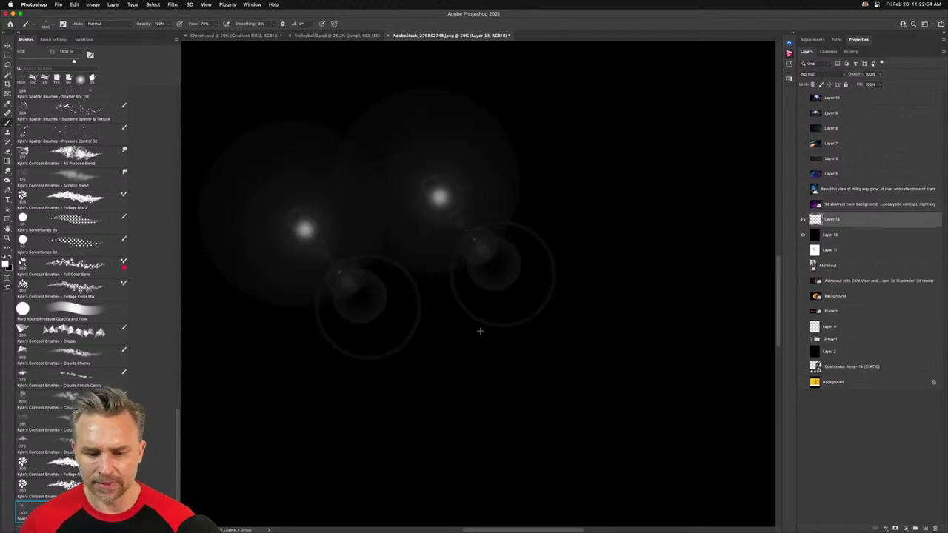
pyautogui.click(510, 358)
pyautogui.click(592, 251)
pyautogui.click(344, 188)
pyautogui.click(364, 301)
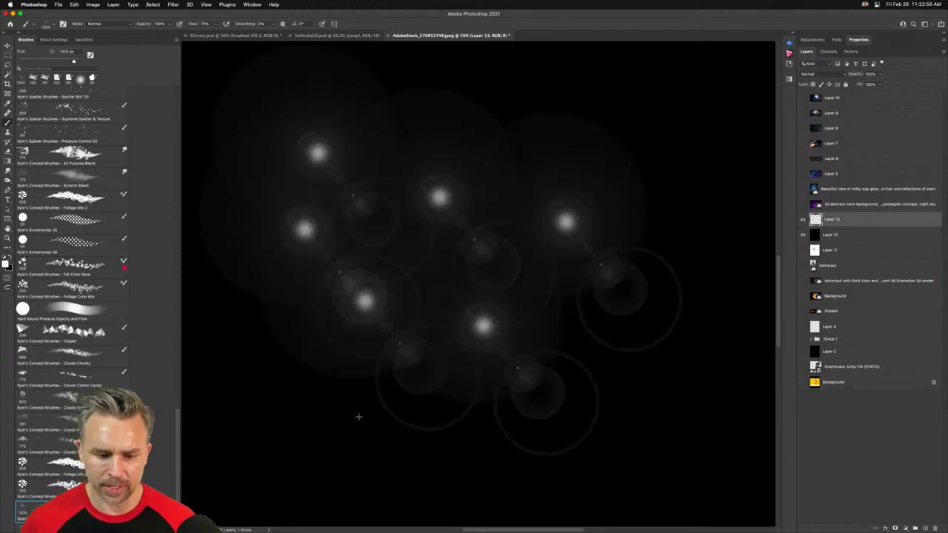
pyautogui.click(362, 412)
pyautogui.click(492, 412)
pyautogui.click(489, 222)
pyautogui.click(531, 128)
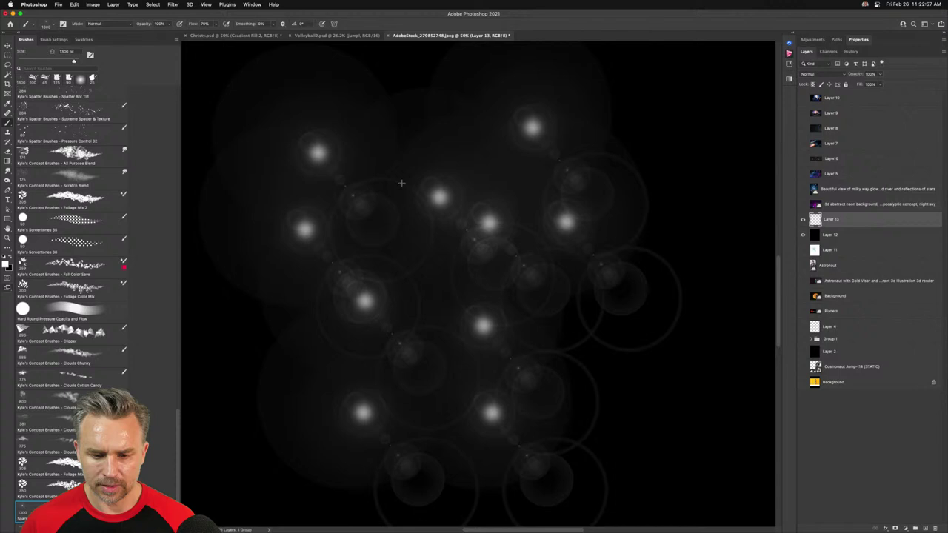
pyautogui.click(434, 147)
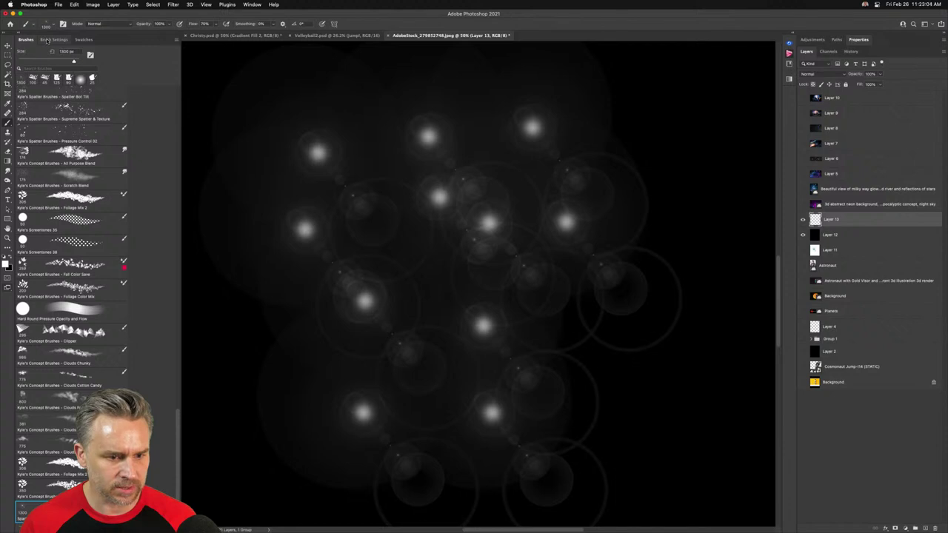
# Detach and enlarge the brush settings, and set the Sparkly brush's spacing to 57%
pyautogui.moveTo(47, 40)
pyautogui.mouseDown()
pyautogui.moveTo(380, 90)
pyautogui.moveTo(368, 73)
pyautogui.mouseUp()
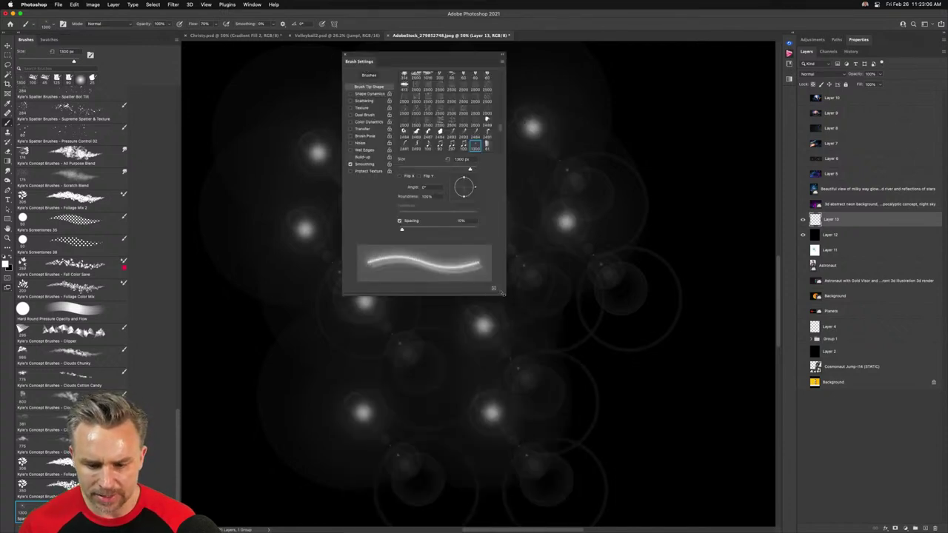
pyautogui.moveTo(503, 293)
pyautogui.mouseDown()
pyautogui.moveTo(614, 360)
pyautogui.moveTo(717, 456)
pyautogui.mouseUp()
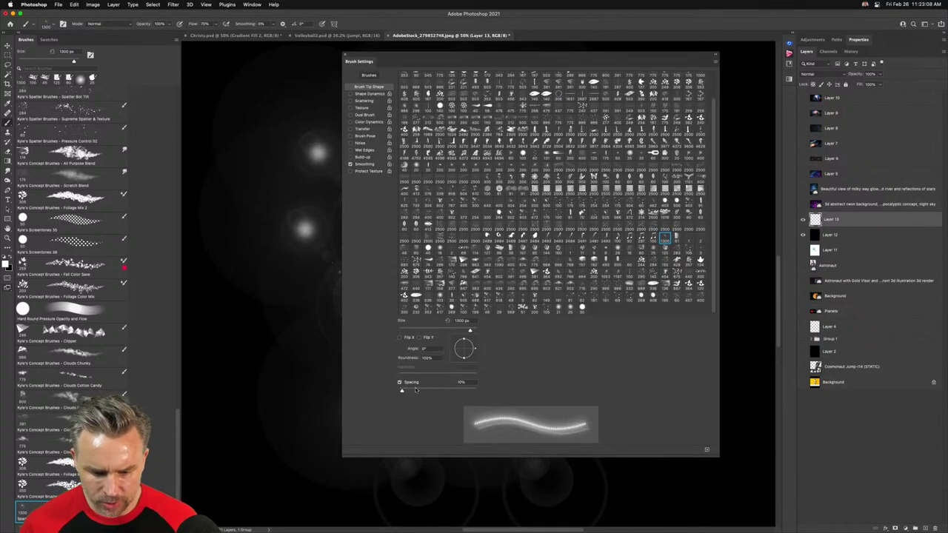
pyautogui.moveTo(416, 391); pyautogui.dragTo(420, 391)
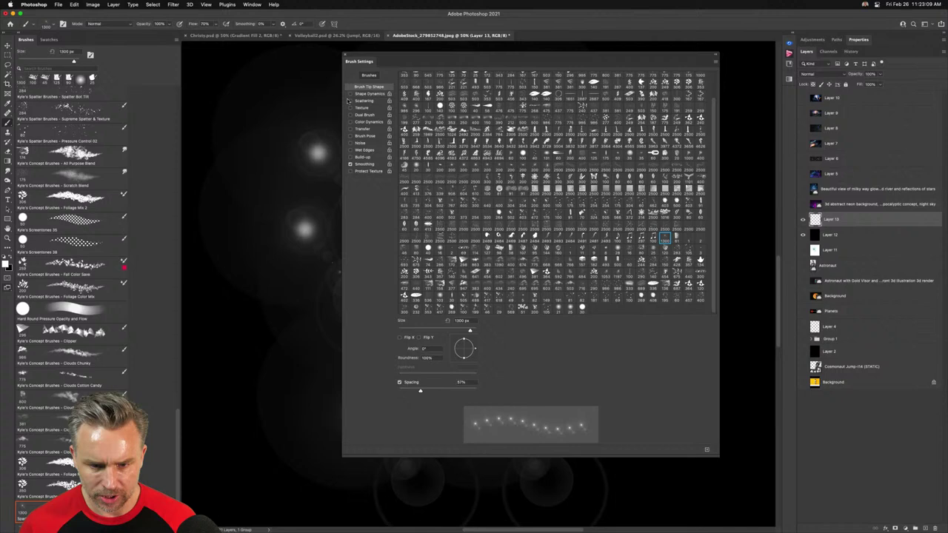
# Enable Shape Dynamics for the brush with 100% size jitter, 15% minimum diameter and 100% angle jitter
pyautogui.click(371, 95)
pyautogui.moveTo(402, 82); pyautogui.dragTo(475, 82)
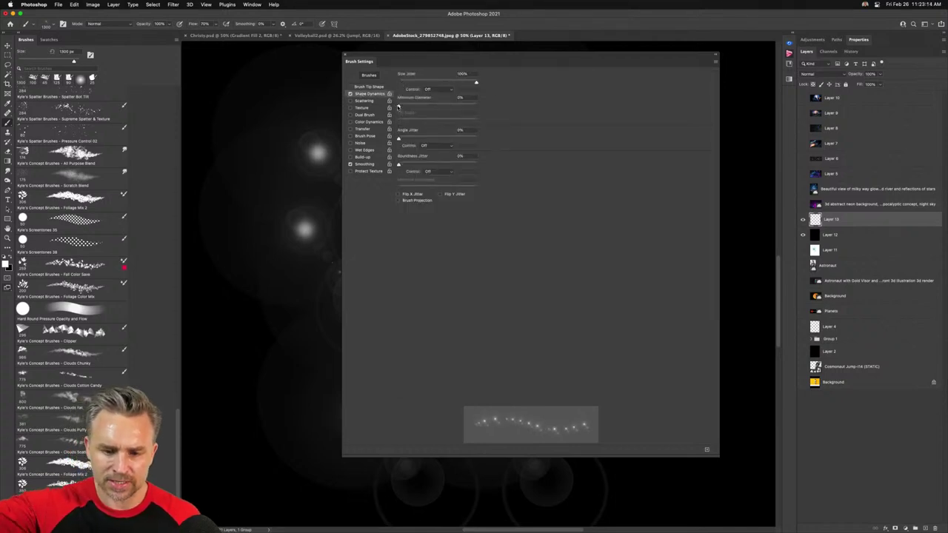
pyautogui.moveTo(398, 107)
pyautogui.mouseDown()
pyautogui.moveTo(430, 140)
pyautogui.moveTo(481, 146)
pyautogui.mouseUp()
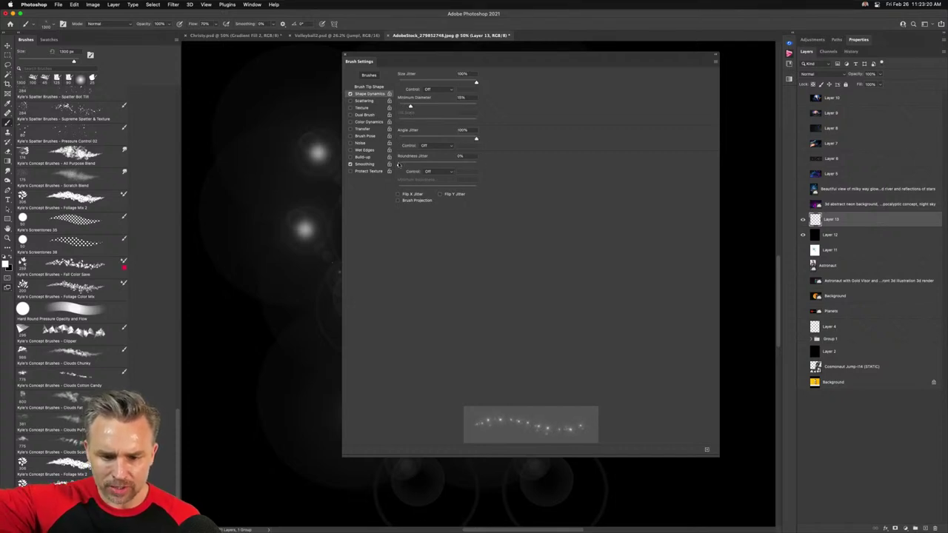
# Enable Scattering for the brush at 214% and turn on Color Dynamics with 100% foreground/background jitter
pyautogui.click(364, 101)
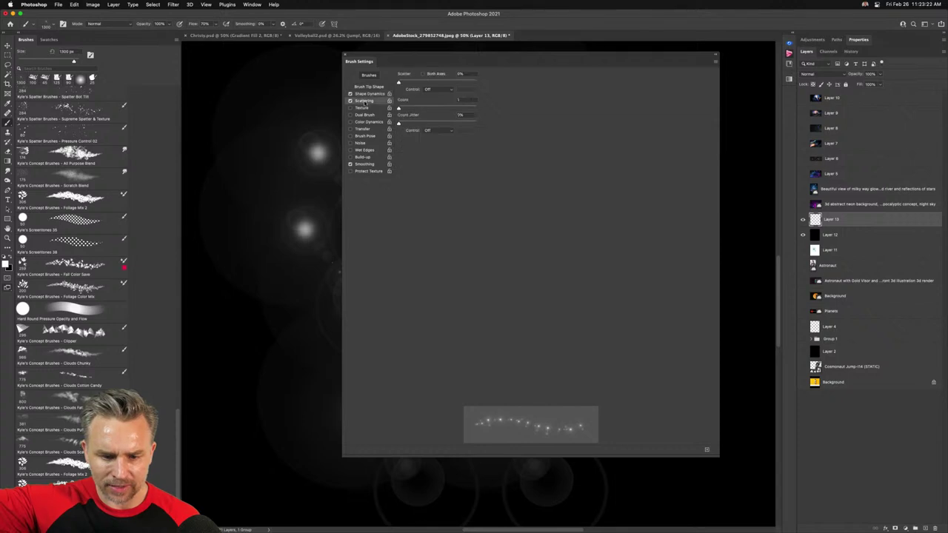
pyautogui.moveTo(400, 83); pyautogui.dragTo(417, 82)
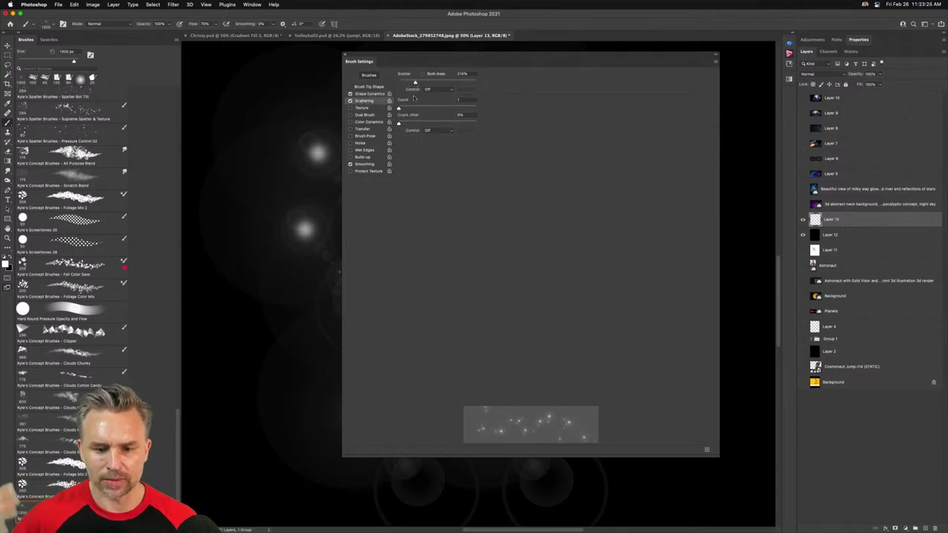
pyautogui.click(360, 122)
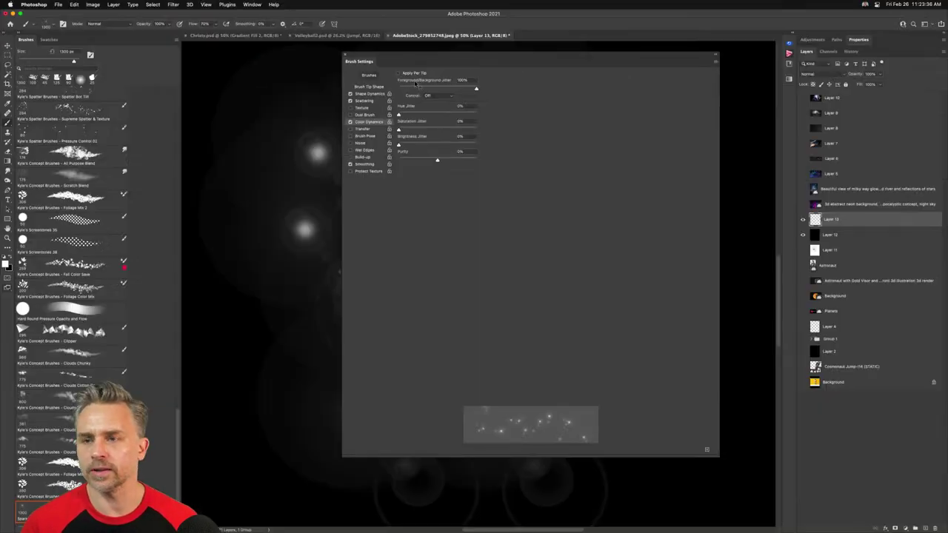
# Set the background colour to magenta (#f600ff) and the foreground colour to bright yellow
pyautogui.click(6, 262)
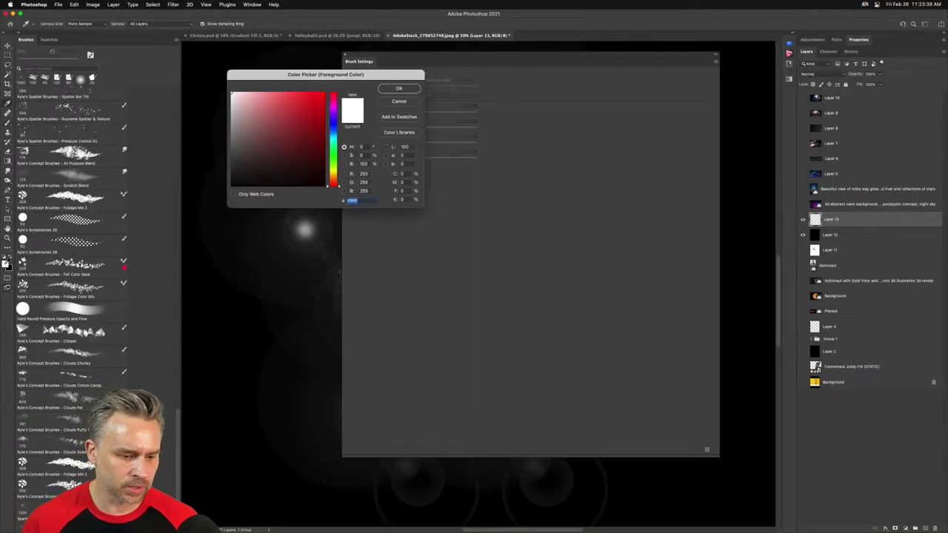
pyautogui.moveTo(275, 130); pyautogui.dragTo(374, 84)
pyautogui.click(333, 108)
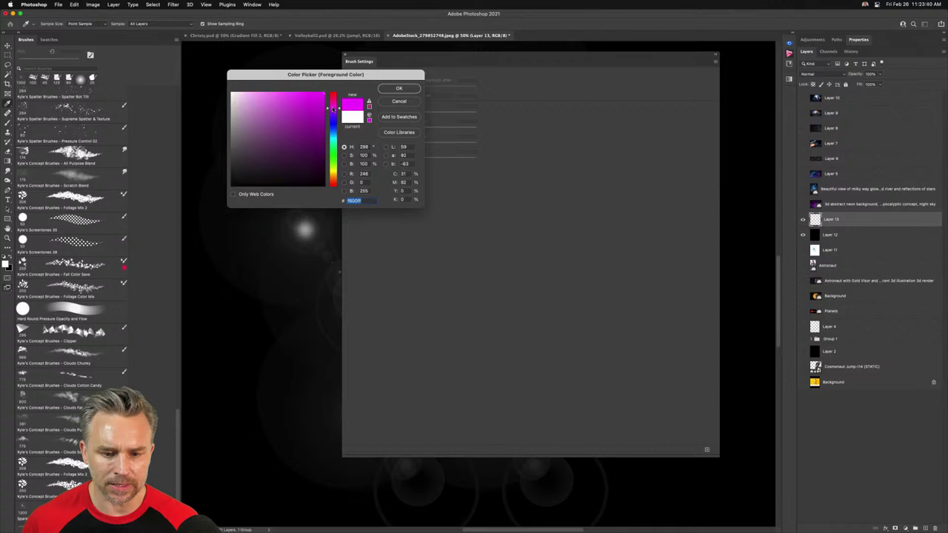
pyautogui.press('Return')
pyautogui.click(6, 263)
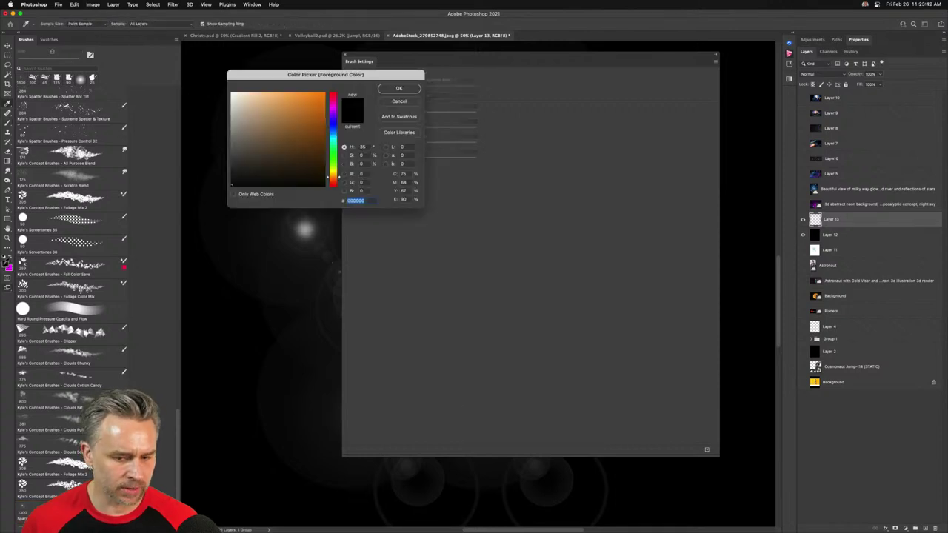
pyautogui.moveTo(330, 162); pyautogui.dragTo(332, 155)
pyautogui.press('Return')
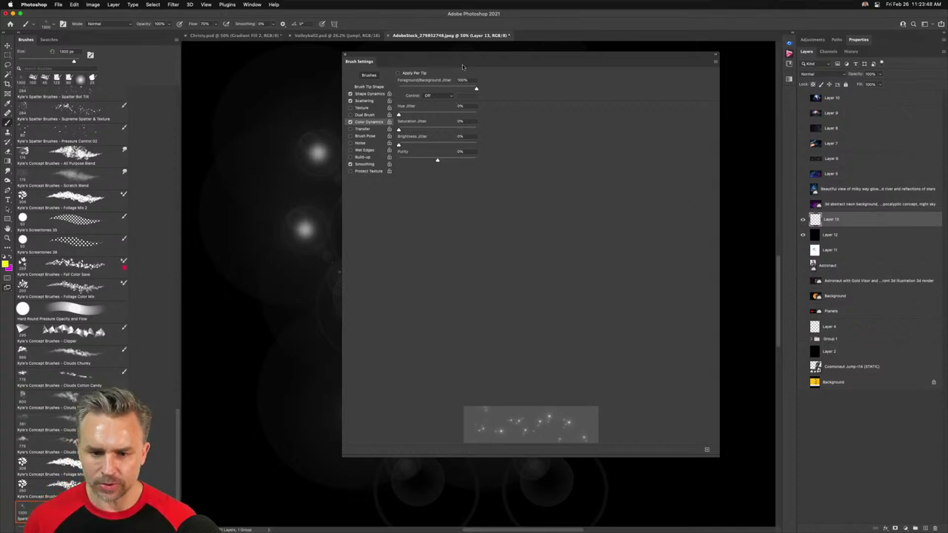
# Uncover the canvas from behind the brush settings and delete all the white flares from Layer 13
pyautogui.moveTo(463, 67)
pyautogui.mouseDown()
pyautogui.moveTo(703, 173)
pyautogui.moveTo(696, 142)
pyautogui.moveTo(523, 95)
pyautogui.moveTo(618, 109)
pyautogui.mouseUp()
pyautogui.press('super+a')
pyautogui.press('Delete')
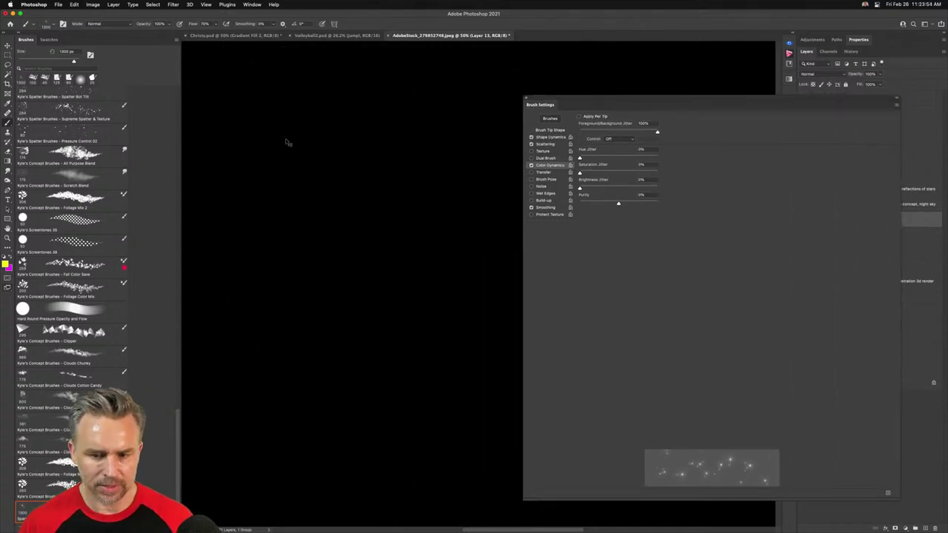
# Paint two coloured flare test strokes on the black canvas, undoing each one
pyautogui.moveTo(267, 132)
pyautogui.mouseDown()
pyautogui.moveTo(446, 329)
pyautogui.moveTo(525, 308)
pyautogui.mouseUp()
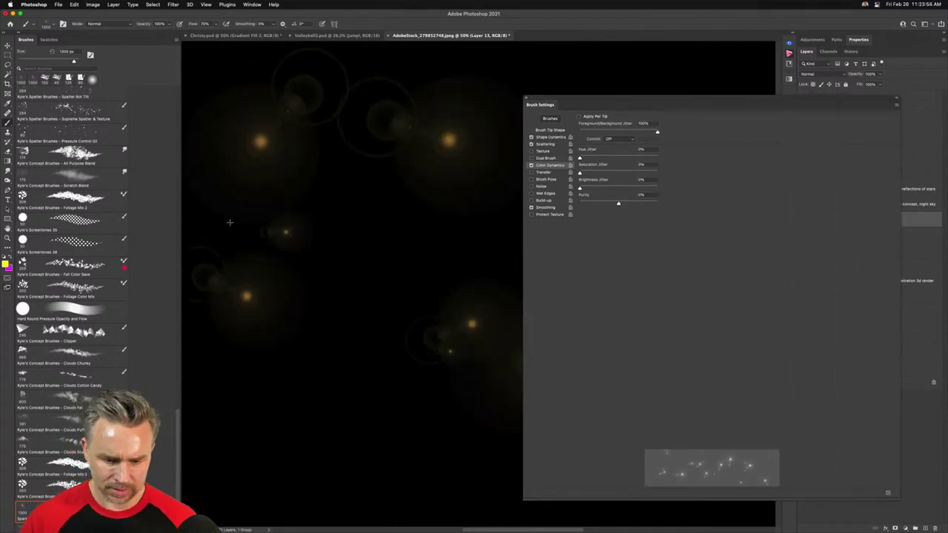
pyautogui.press('super+z')
pyautogui.moveTo(347, 140)
pyautogui.mouseDown()
pyautogui.moveTo(400, 222)
pyautogui.moveTo(307, 281)
pyautogui.mouseUp()
pyautogui.press('super+z')
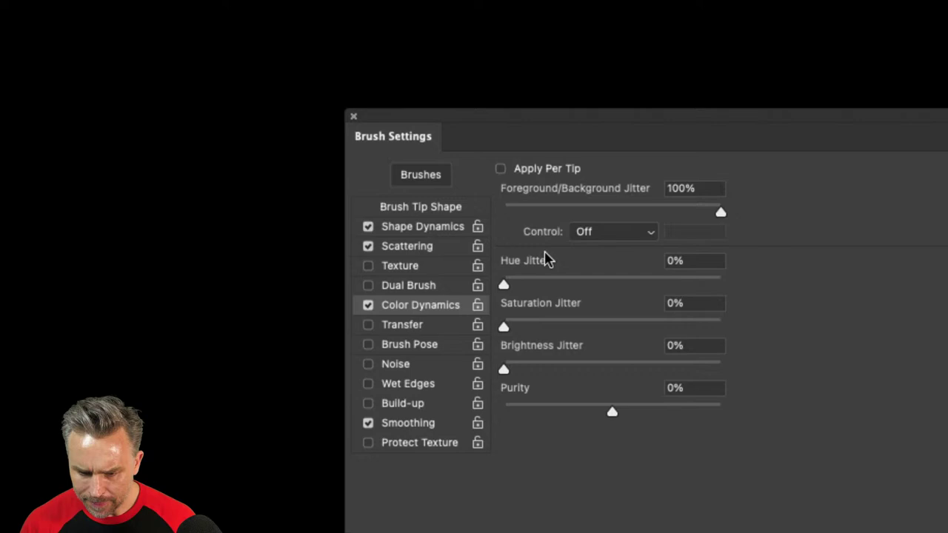
# Turn on Apply Per Tip and set purity to +100% in Color Dynamics, painting a stroke of multicoloured flares after each change
pyautogui.click(610, 140)
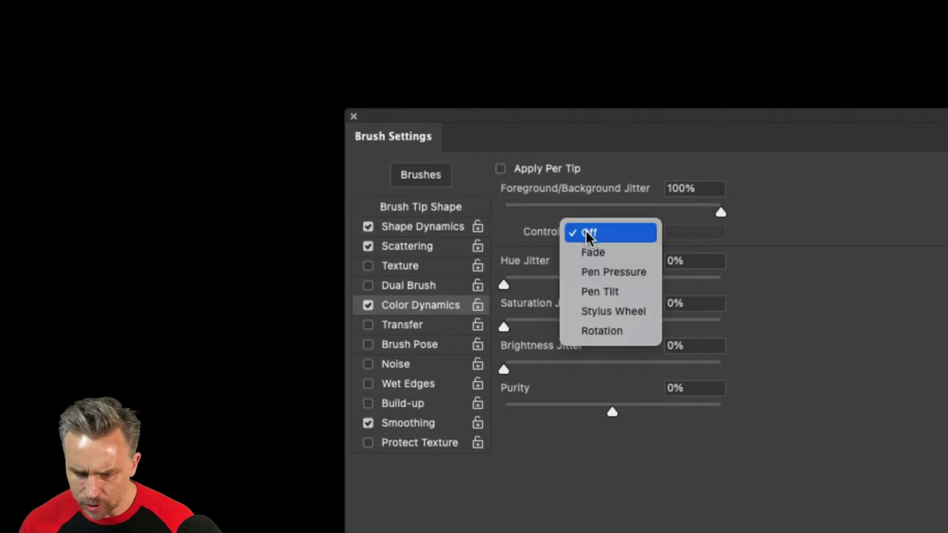
pyautogui.click(854, 252)
pyautogui.click(501, 169)
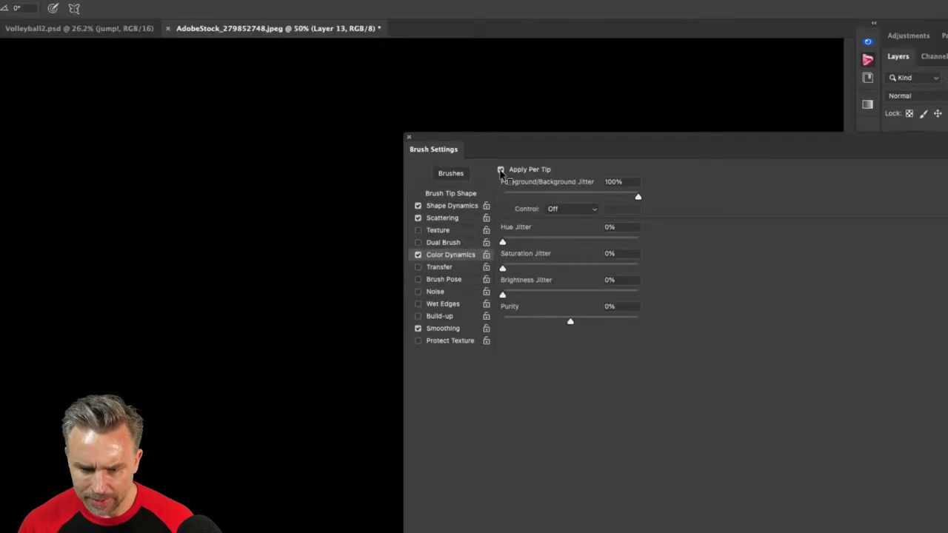
pyautogui.moveTo(312, 146)
pyautogui.mouseDown()
pyautogui.moveTo(375, 269)
pyautogui.moveTo(349, 339)
pyautogui.moveTo(350, 122)
pyautogui.moveTo(355, 300)
pyautogui.mouseUp()
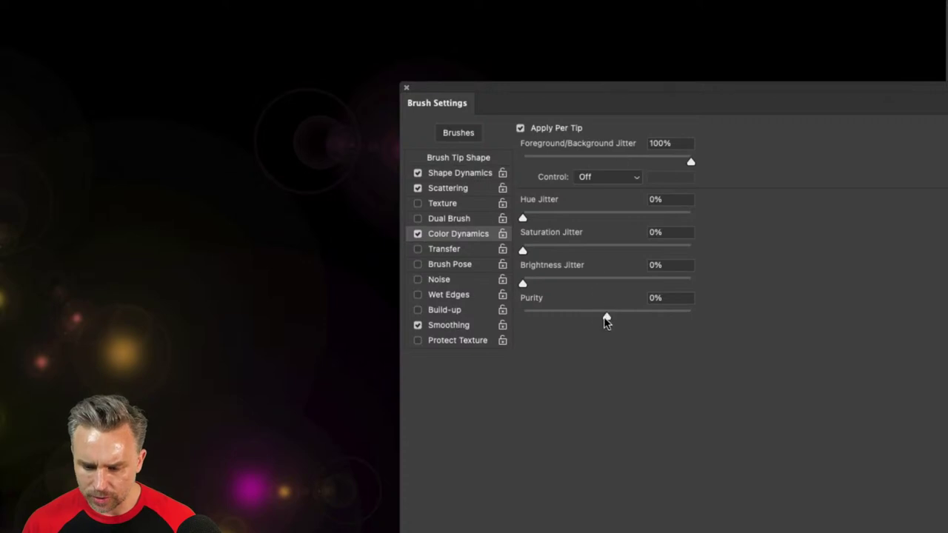
pyautogui.moveTo(614, 234); pyautogui.dragTo(745, 237)
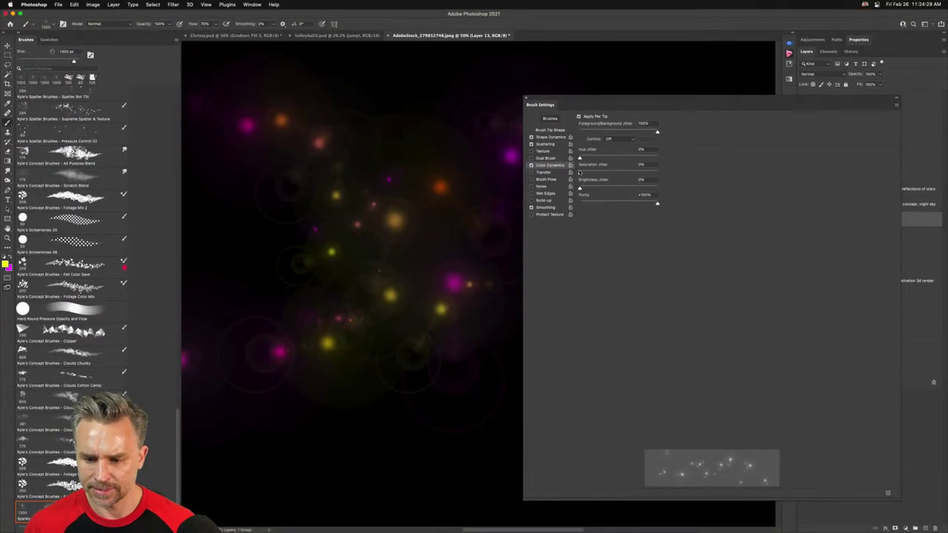
pyautogui.moveTo(349, 174)
pyautogui.mouseDown()
pyautogui.moveTo(289, 255)
pyautogui.moveTo(371, 192)
pyautogui.moveTo(379, 213)
pyautogui.mouseUp()
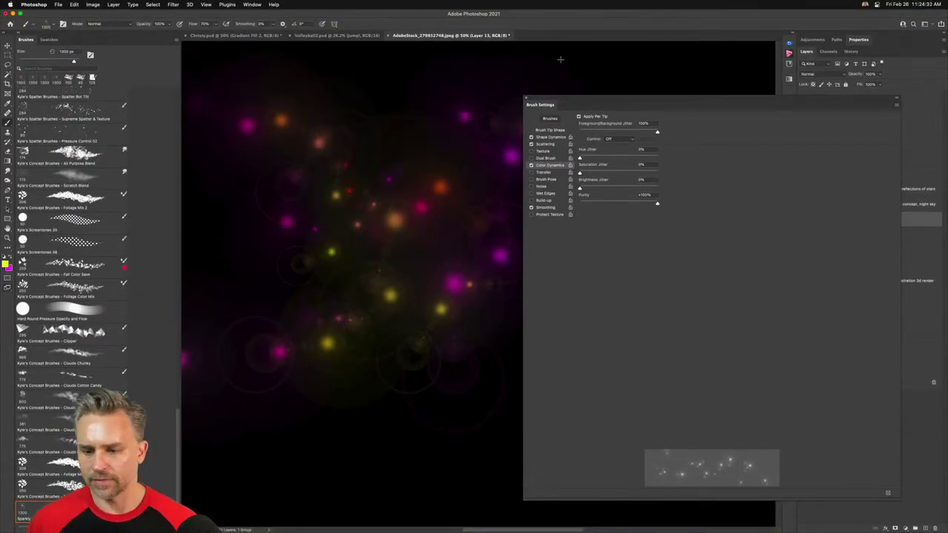
# Save the adjusted brush as a new preset named Sparkly done right, including its tool settings
pyautogui.moveTo(581, 103)
pyautogui.mouseDown()
pyautogui.moveTo(453, 78)
pyautogui.moveTo(503, 72)
pyautogui.mouseUp()
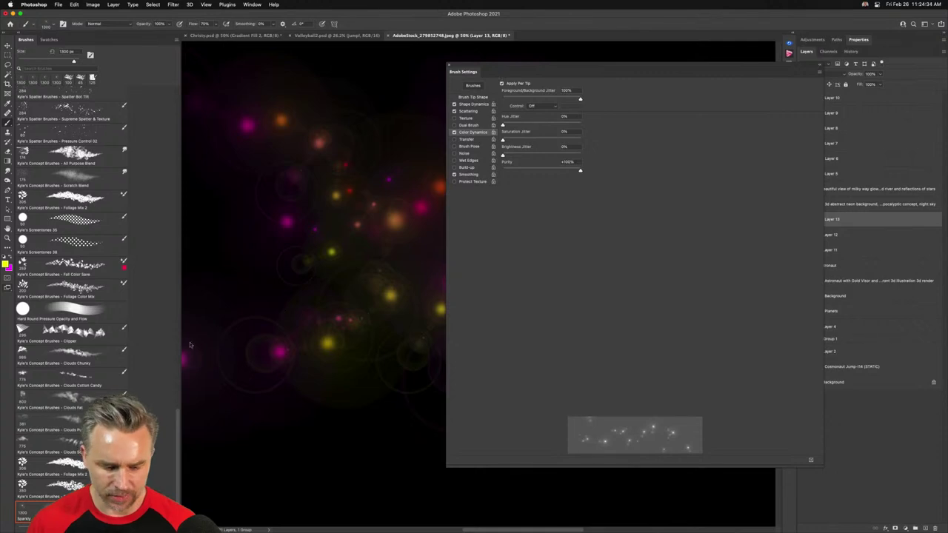
pyautogui.click(819, 72)
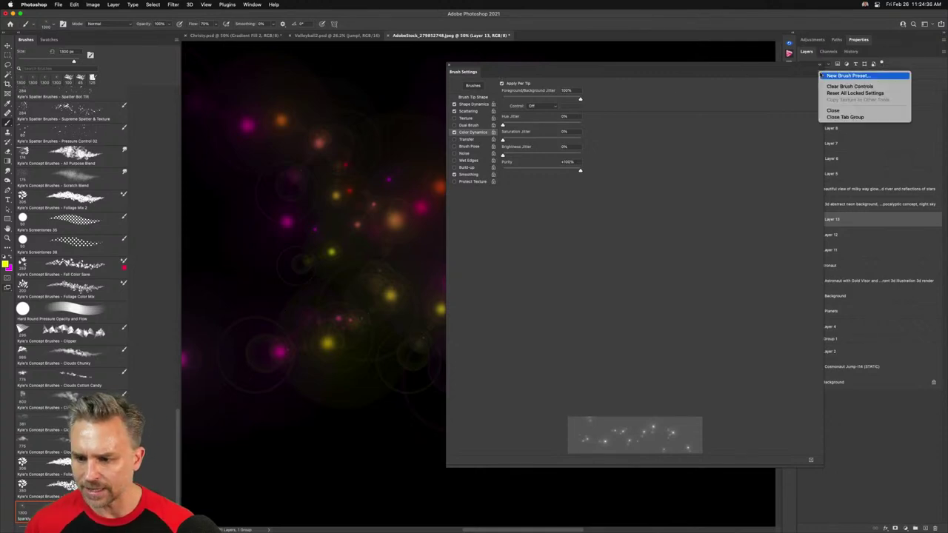
pyautogui.click(845, 75)
pyautogui.write('S')
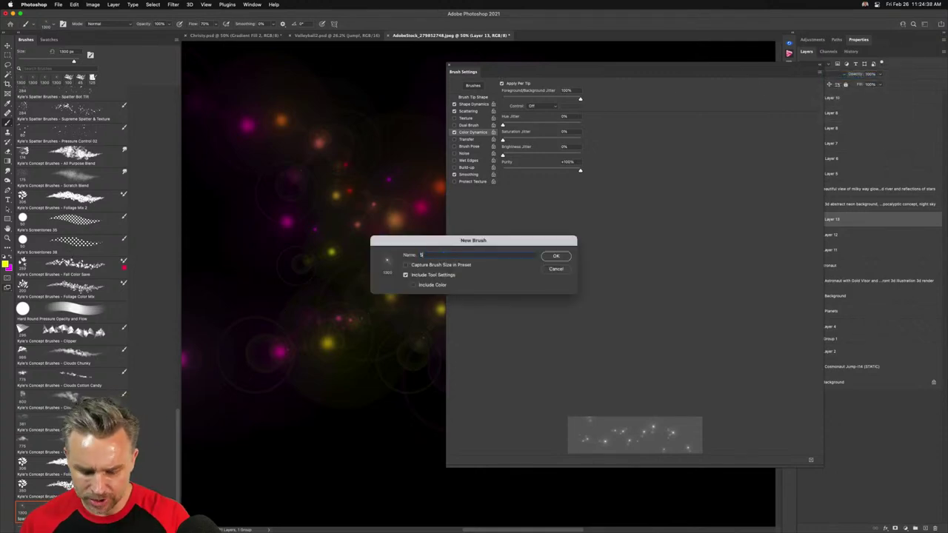
pyautogui.write('parkly done right')
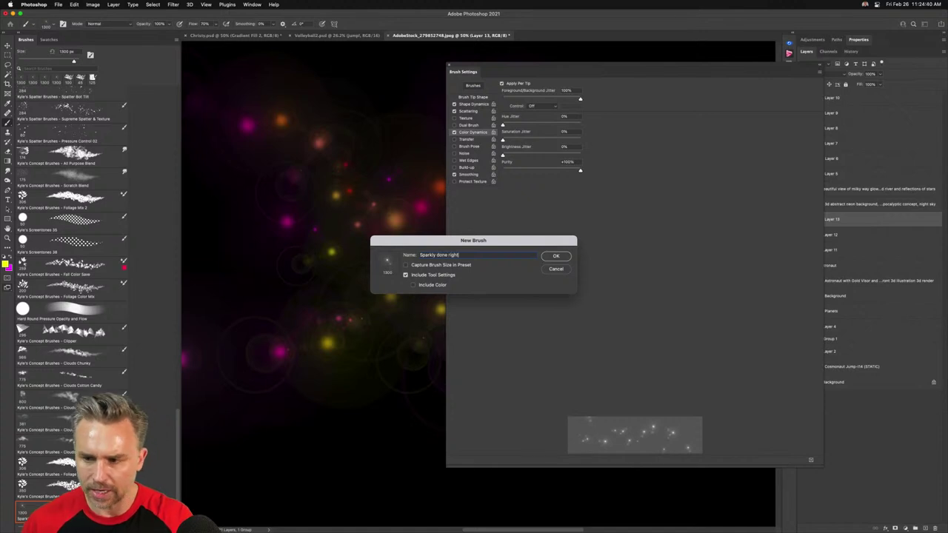
pyautogui.press('Return')
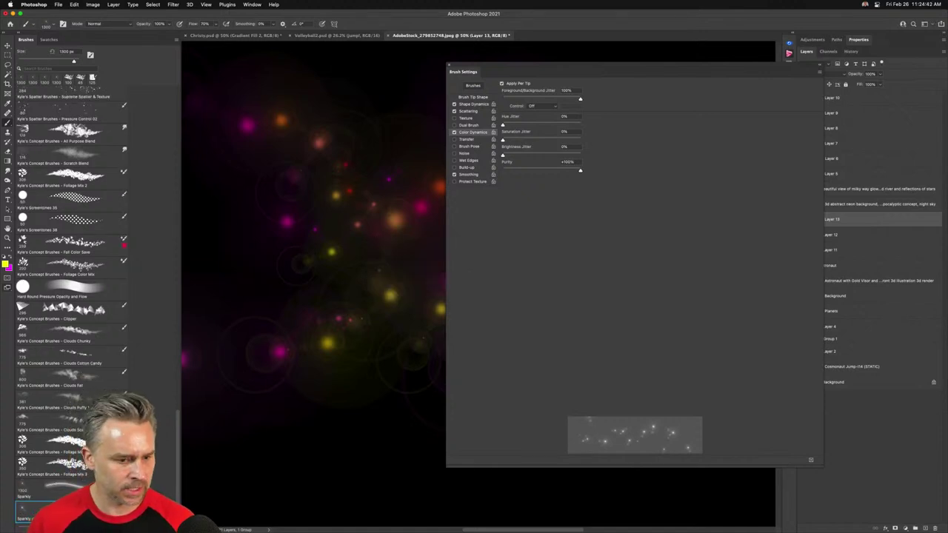
# Paint three yellow flare strokes down the canvas with different 200 px brushes from the Lens Flares and Sparklers folder
pyautogui.scroll(15, 78, 180)
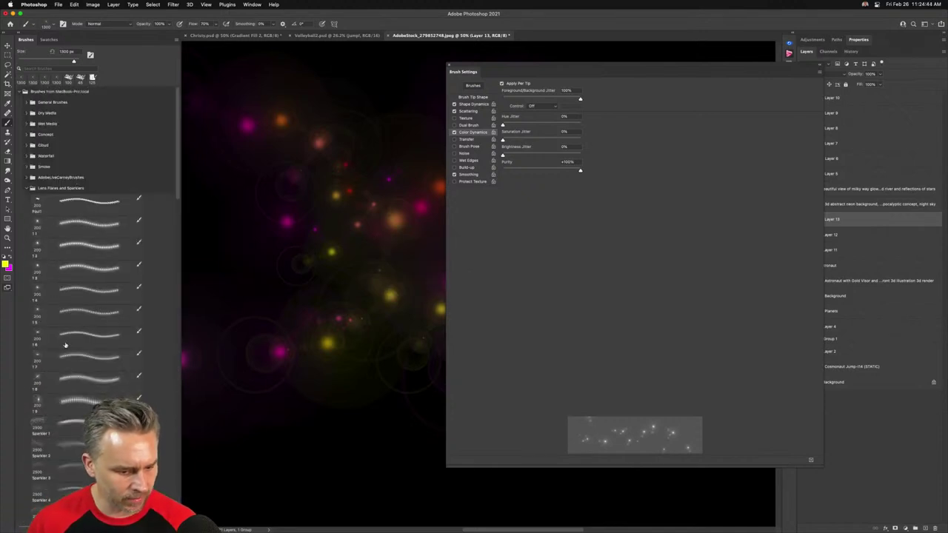
pyautogui.scroll(-3, 65, 345)
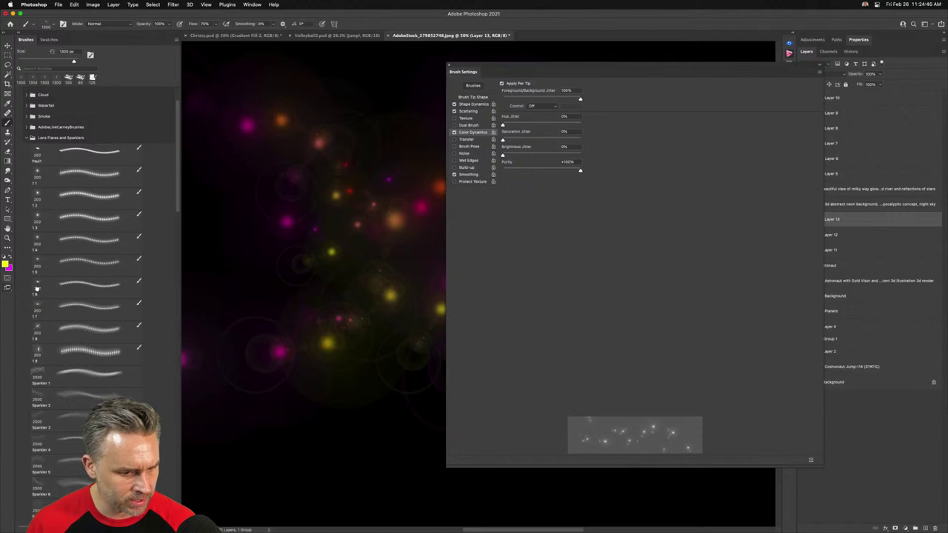
pyautogui.click(36, 288)
pyautogui.moveTo(252, 232); pyautogui.dragTo(359, 361)
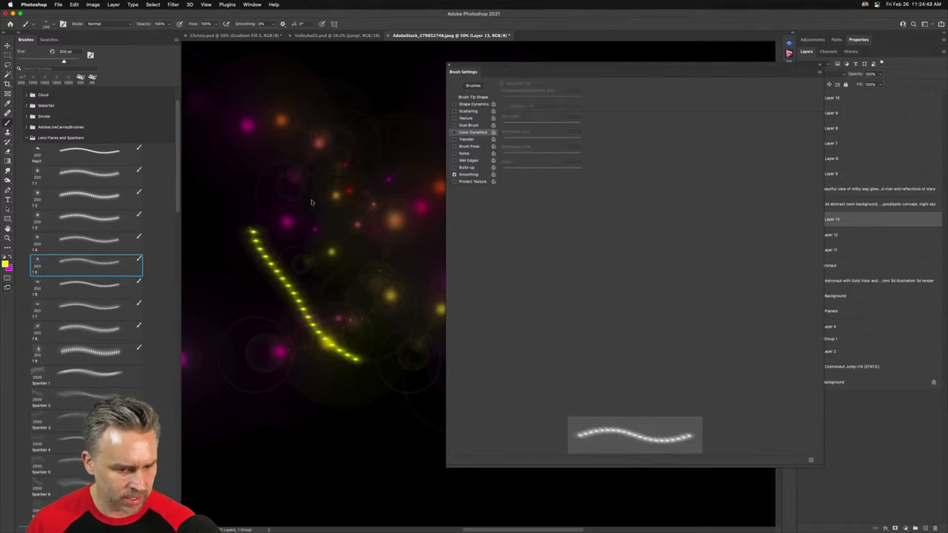
pyautogui.moveTo(338, 180); pyautogui.dragTo(381, 409)
pyautogui.press(',')
pyautogui.press(',')
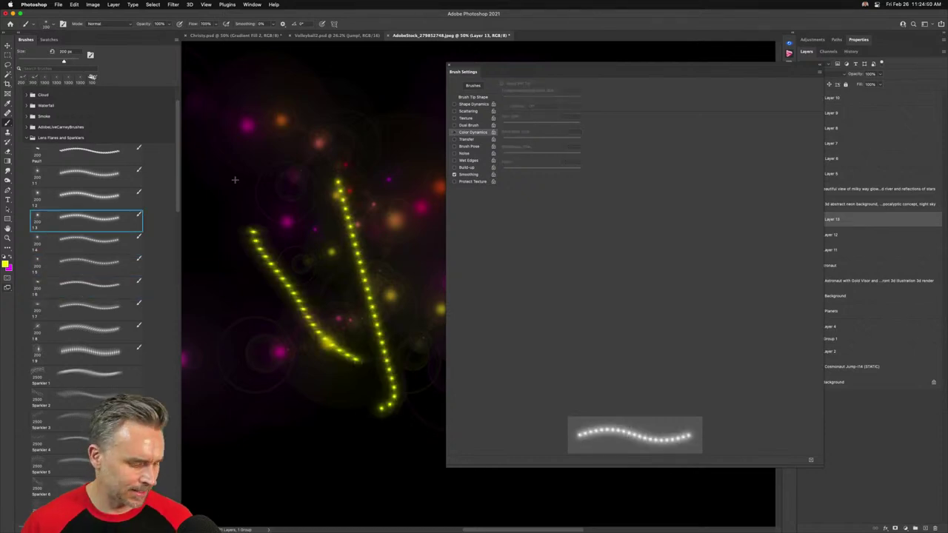
pyautogui.moveTo(258, 180)
pyautogui.mouseDown()
pyautogui.moveTo(315, 308)
pyautogui.moveTo(360, 364)
pyautogui.mouseUp()
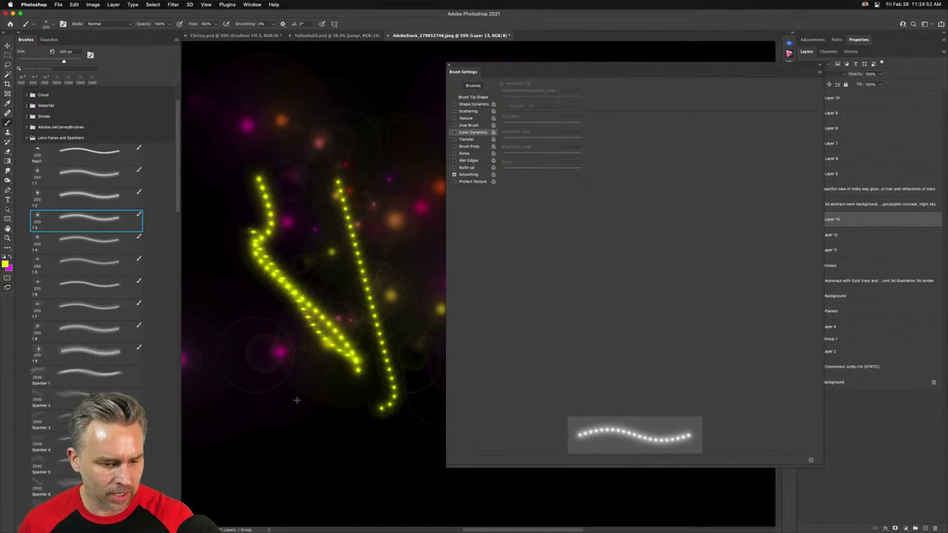
# Paint an S-shaped yellow stroke and a diagonal one with the last two 200 px flare brushes in the folder
pyautogui.click(68, 283)
pyautogui.click(69, 353)
pyautogui.moveTo(249, 326)
pyautogui.mouseDown()
pyautogui.moveTo(267, 400)
pyautogui.moveTo(256, 466)
pyautogui.mouseUp()
pyautogui.click(80, 330)
pyautogui.moveTo(222, 305); pyautogui.dragTo(392, 406)
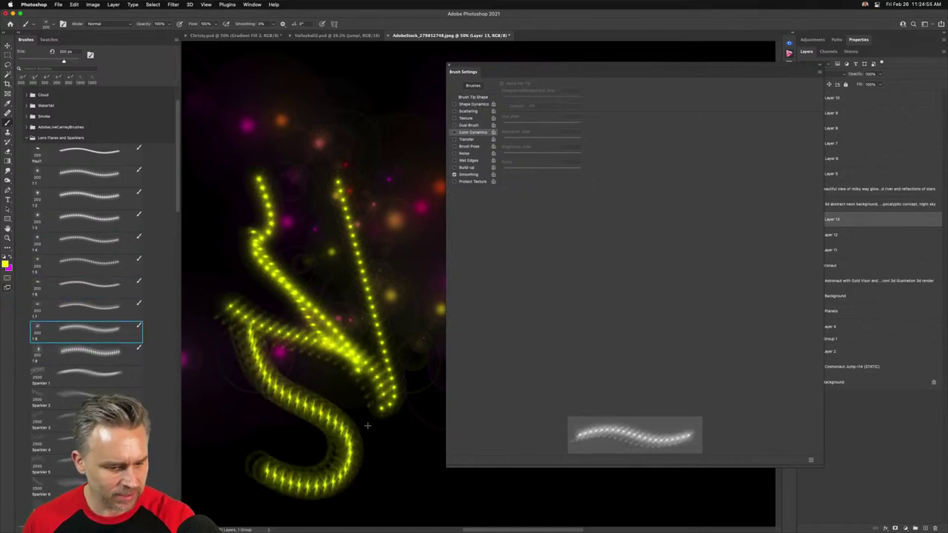
# Scatter yellow star sparkles over the canvas with 2500 px brushes such as Sparkler 3 and Sparkler 6, and select Sparkler 18
pyautogui.click(46, 424)
pyautogui.moveTo(415, 82)
pyautogui.mouseDown()
pyautogui.moveTo(230, 213)
pyautogui.moveTo(324, 386)
pyautogui.mouseUp()
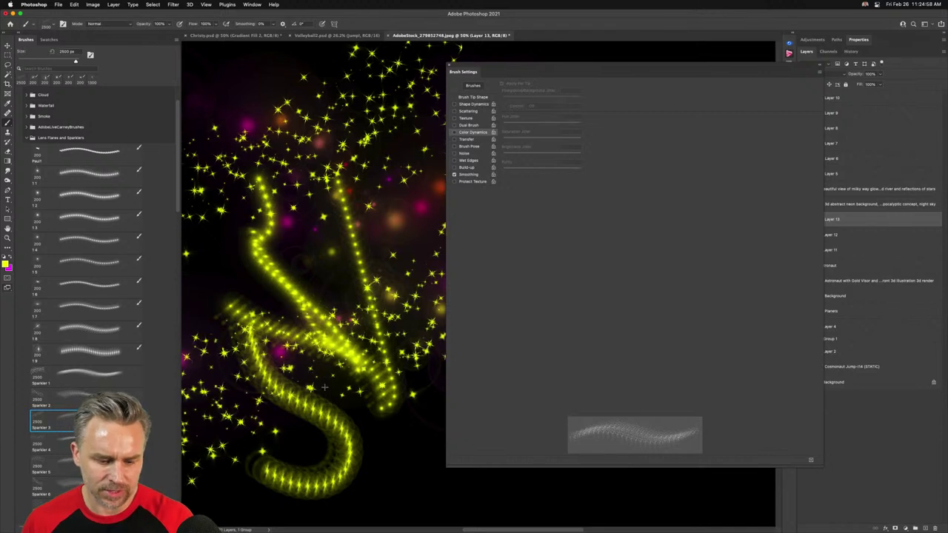
pyautogui.moveTo(237, 445); pyautogui.dragTo(504, 481)
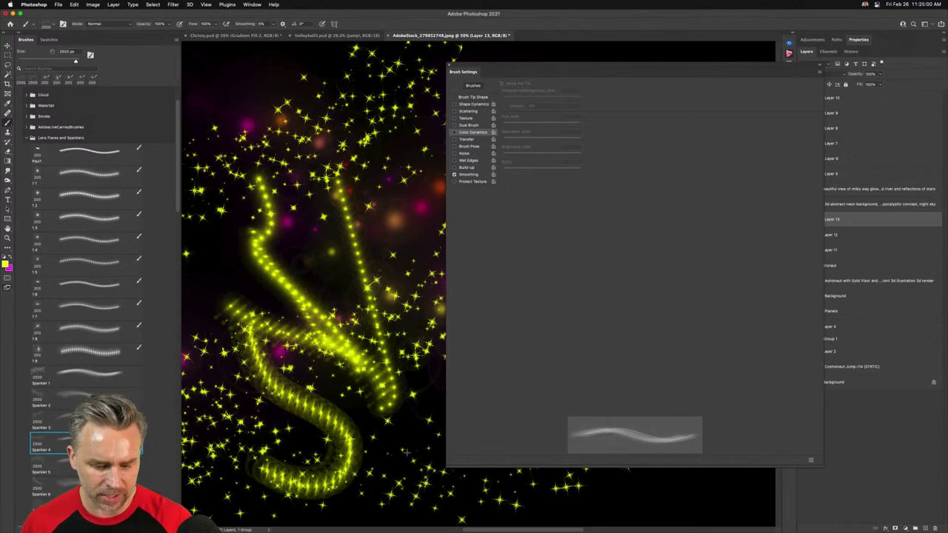
pyautogui.click(46, 466)
pyautogui.click(45, 491)
pyautogui.moveTo(222, 474); pyautogui.dragTo(278, 410)
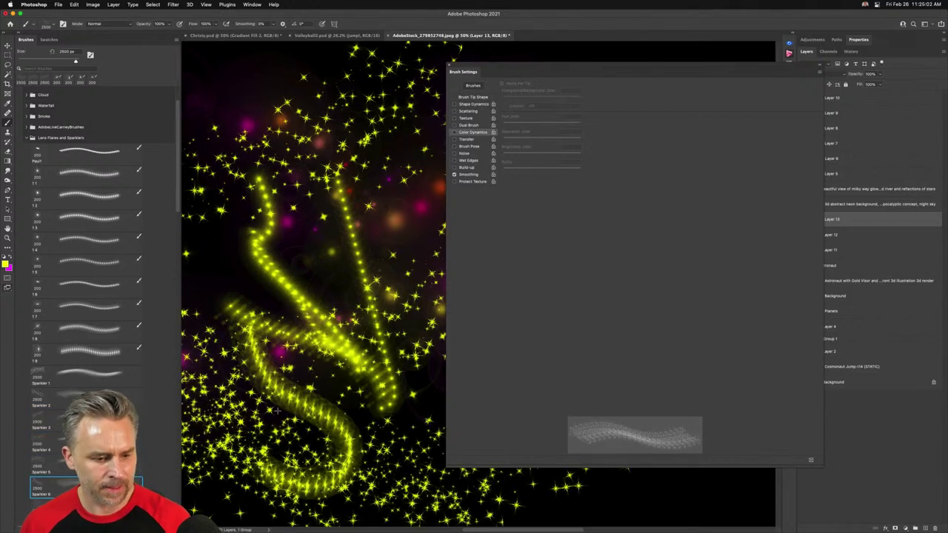
pyautogui.moveTo(178, 207); pyautogui.dragTo(186, 317)
pyautogui.click(41, 320)
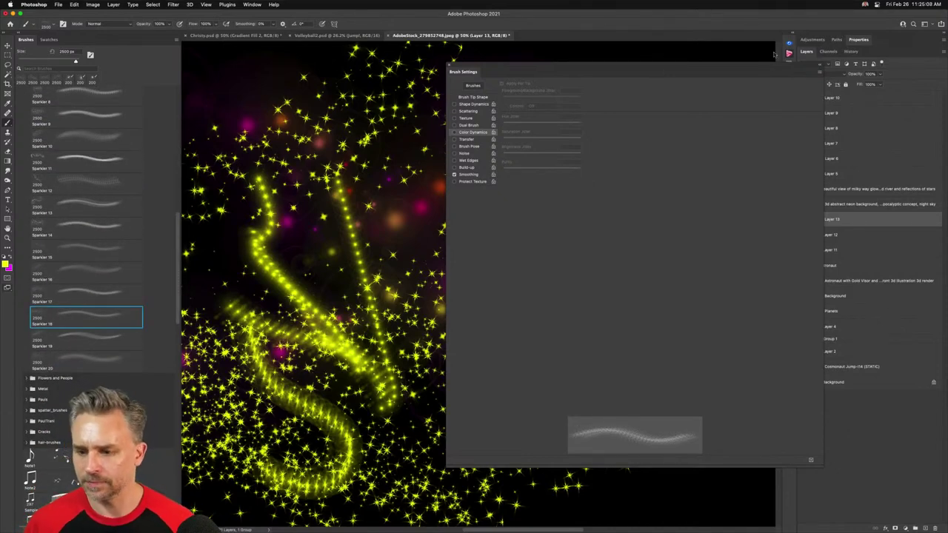
# Close the brush settings and delete all the flare and sparkle test strokes from Layer 13
pyautogui.moveTo(456, 74)
pyautogui.mouseDown()
pyautogui.moveTo(657, 88)
pyautogui.moveTo(434, 68)
pyautogui.mouseUp()
pyautogui.click(432, 67)
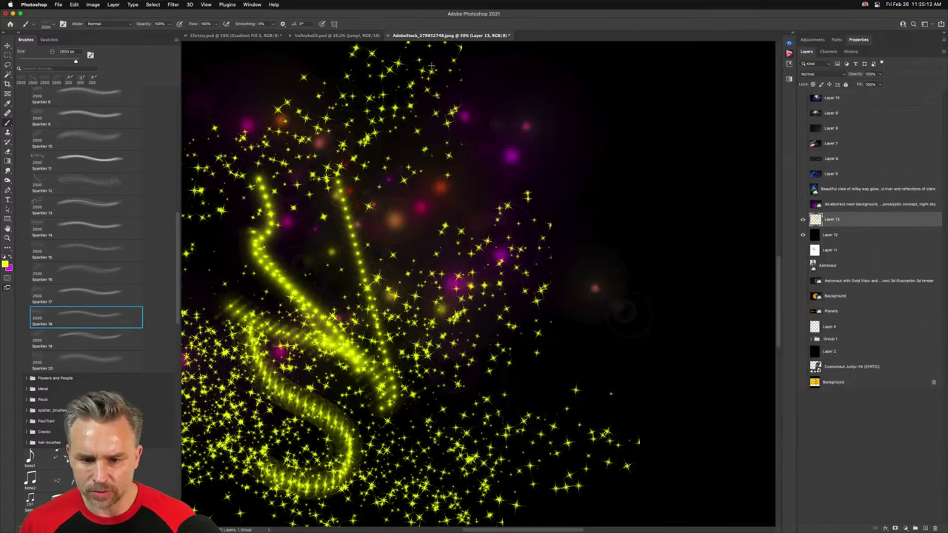
pyautogui.press('super+a')
pyautogui.press('Delete')
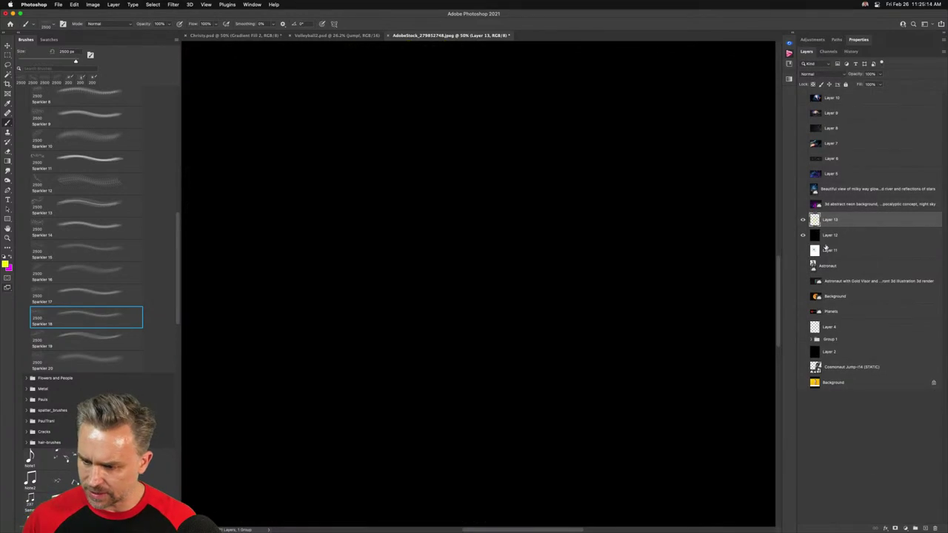
# Hide the black Layer 12 and show Group 1 so the helmeted cosmonaut sits beneath the empty Layer 13
pyautogui.click(803, 235)
pyautogui.click(803, 339)
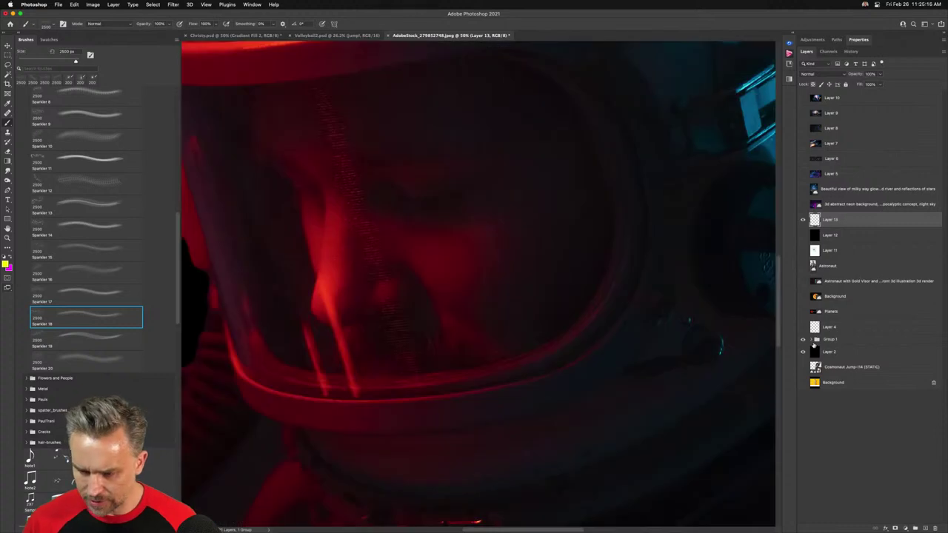
pyautogui.press('super+minus')
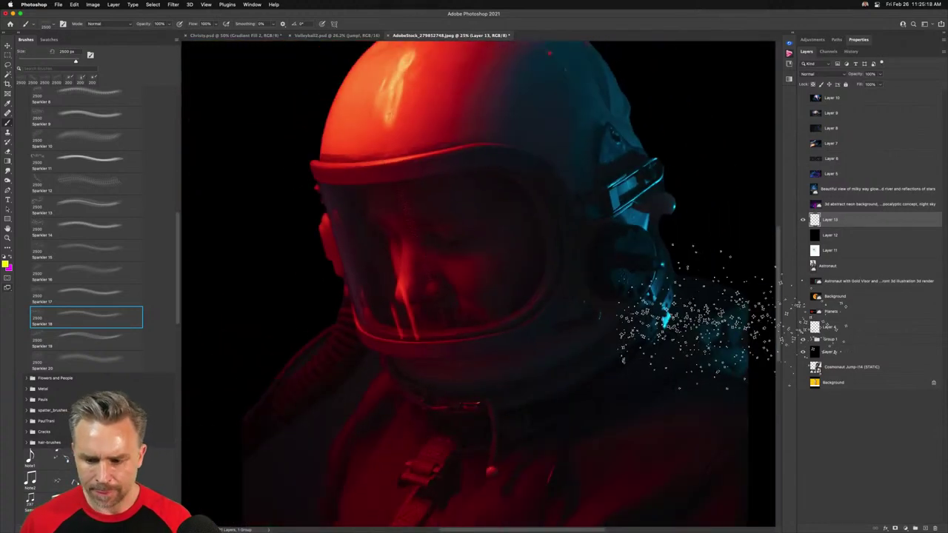
pyautogui.press('super+minus')
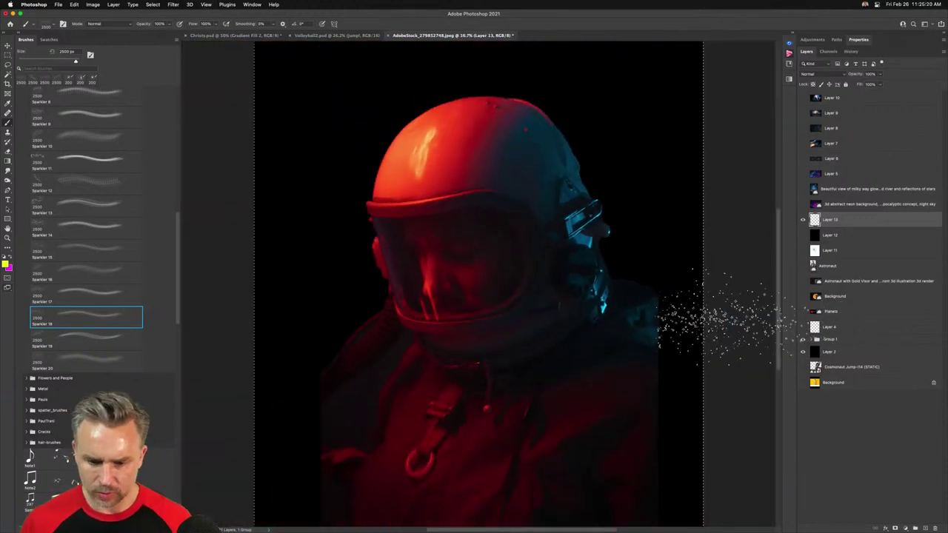
# Paint multicoloured flares across the cosmonaut's shoulder and chest with the Sparkly done right brush and try boosting their saturation to +100
pyautogui.scroll(-15, 182, 487)
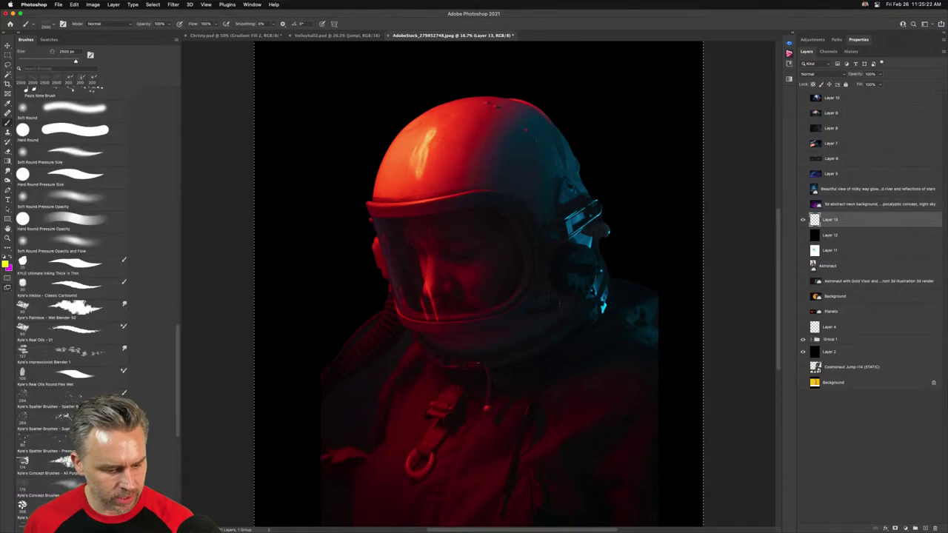
pyautogui.scroll(-5, 181, 487)
pyautogui.click(61, 512)
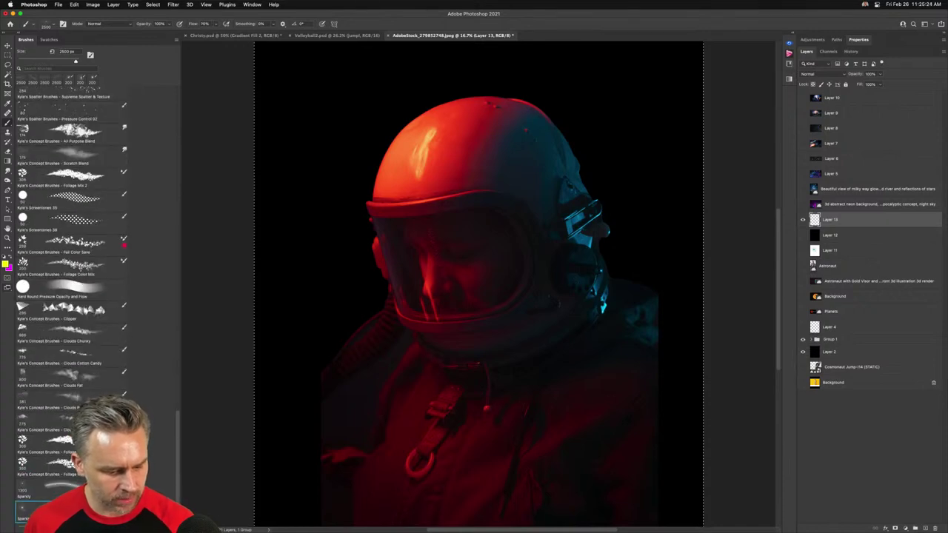
pyautogui.click(305, 276)
pyautogui.moveTo(307, 294)
pyautogui.mouseDown()
pyautogui.moveTo(313, 330)
pyautogui.moveTo(373, 381)
pyautogui.moveTo(406, 389)
pyautogui.moveTo(314, 316)
pyautogui.moveTo(452, 423)
pyautogui.moveTo(296, 297)
pyautogui.moveTo(405, 389)
pyautogui.moveTo(447, 391)
pyautogui.mouseUp()
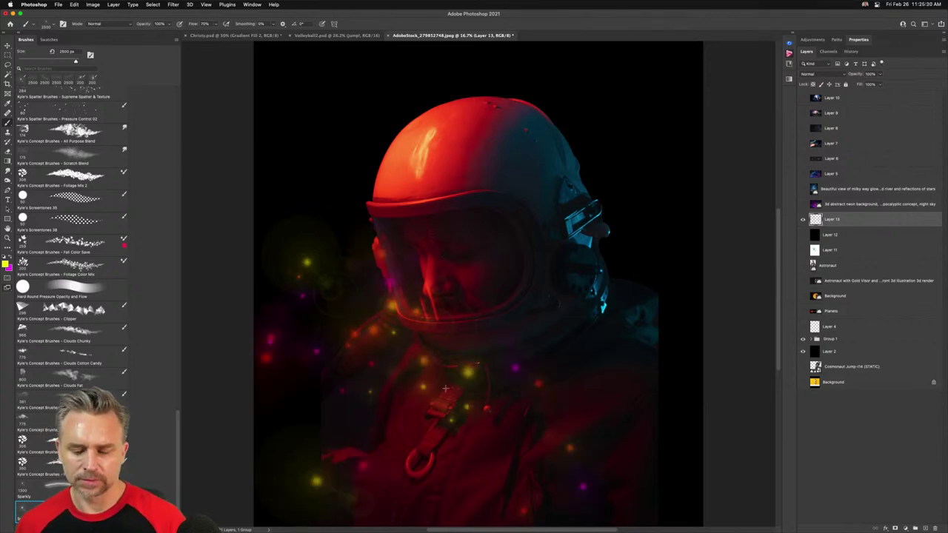
pyautogui.press('super+u')
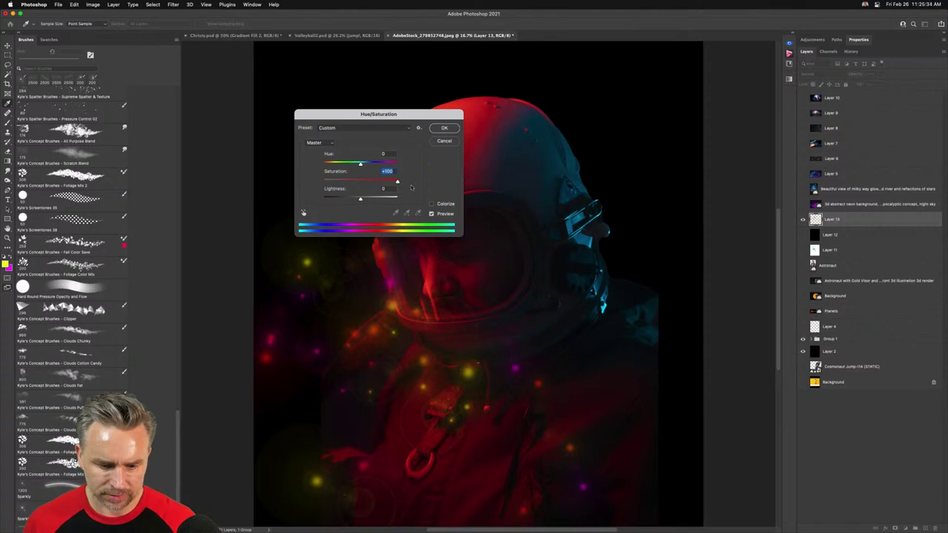
pyautogui.press('Escape')
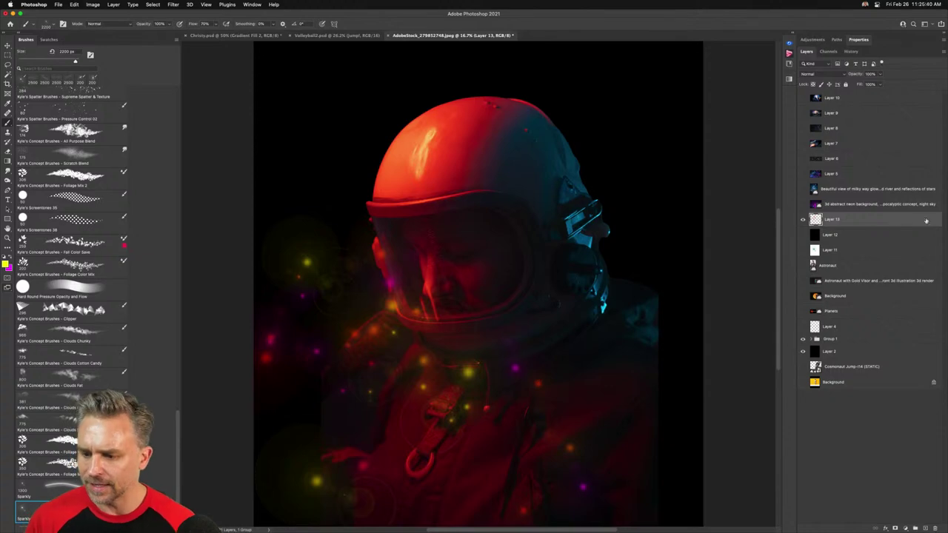
# Add an Outer Glow layer style to Layer 13 with spread 0% and an increased glow size
pyautogui.doubleClick(897, 222)
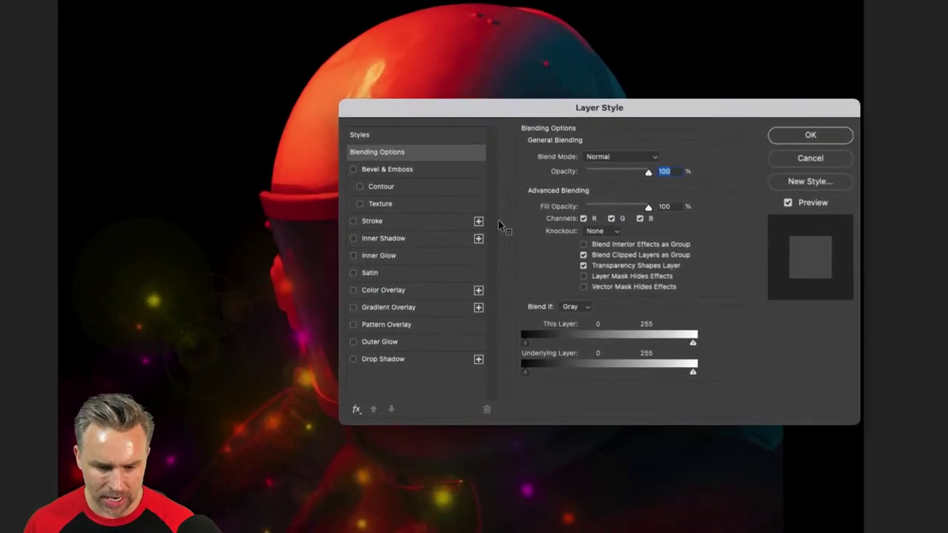
pyautogui.click(360, 346)
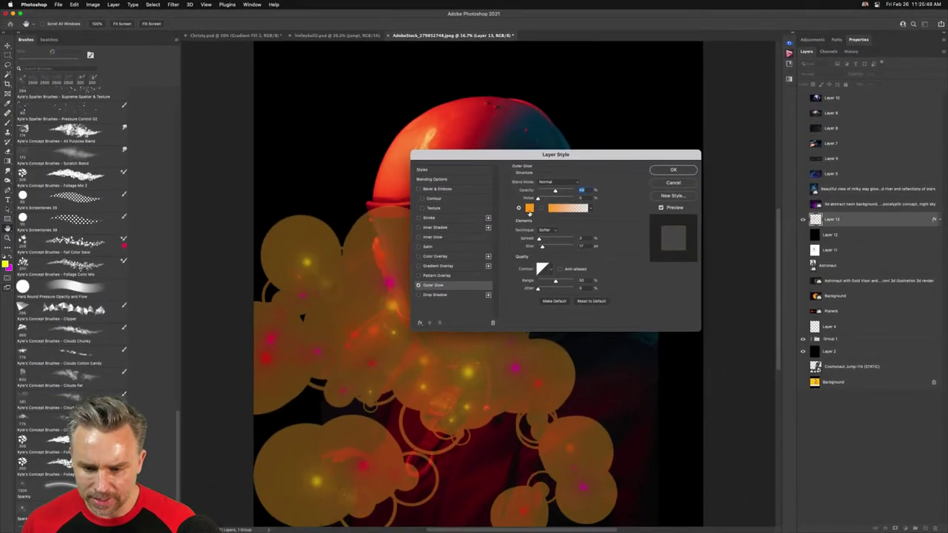
pyautogui.click(556, 239)
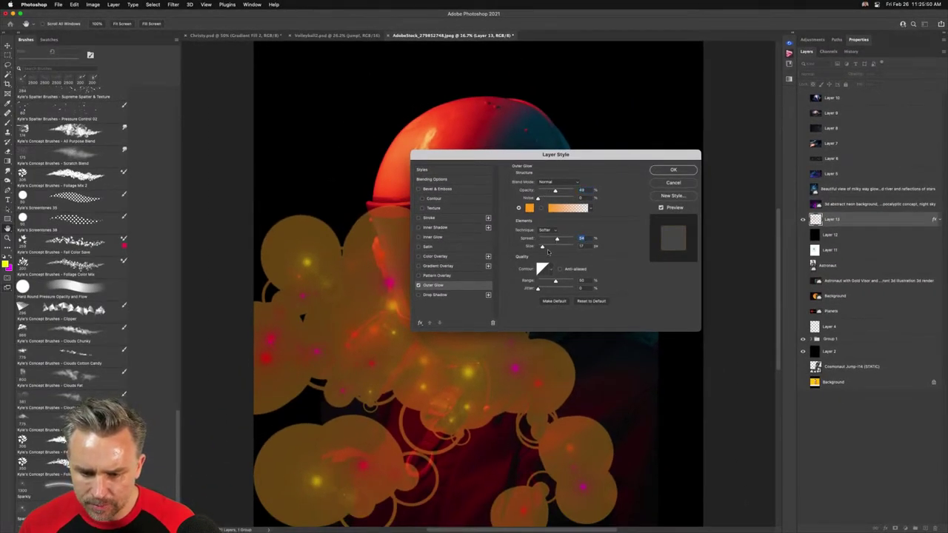
pyautogui.click(552, 247)
pyautogui.moveTo(557, 239); pyautogui.dragTo(523, 239)
pyautogui.click(523, 240)
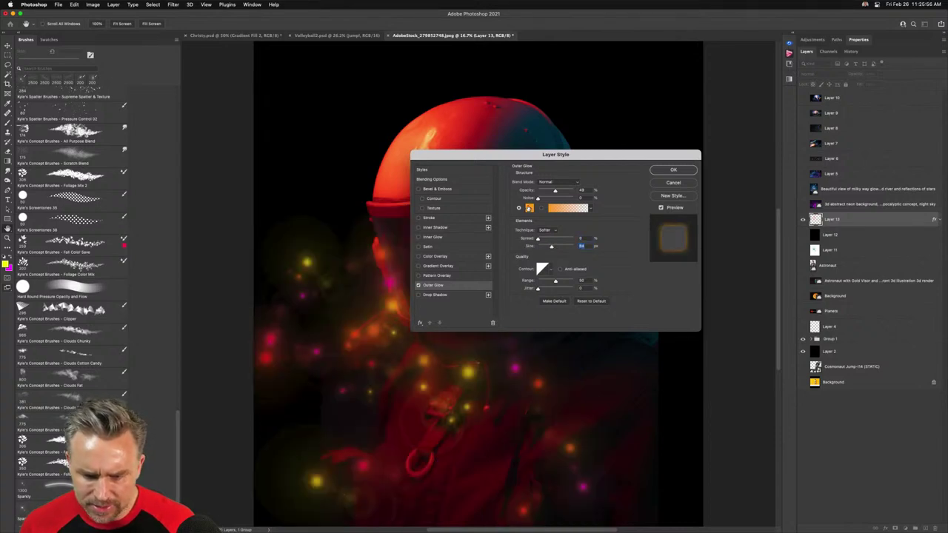
# Change the Outer Glow colour from orange to magenta, raise its opacity to 100%, and apply the layer style
pyautogui.click(529, 208)
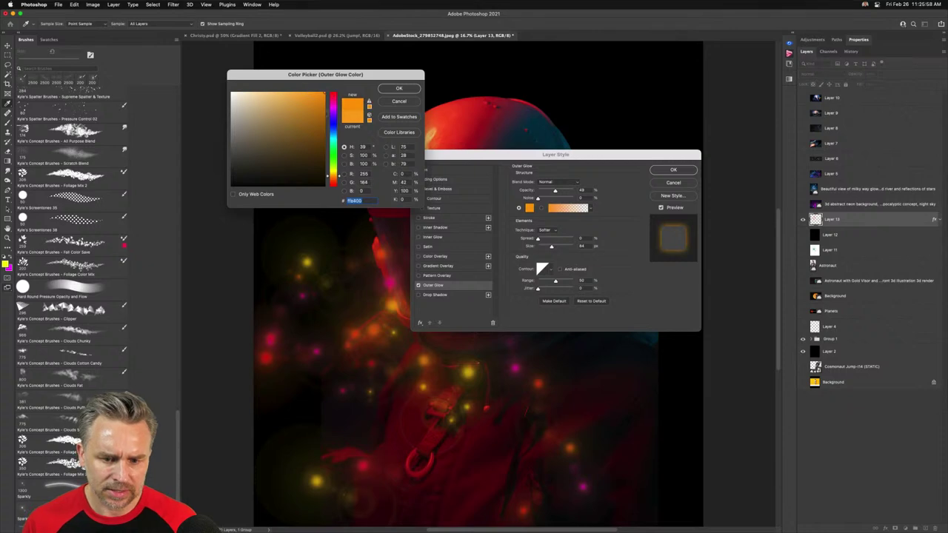
pyautogui.click(334, 101)
pyautogui.click(399, 88)
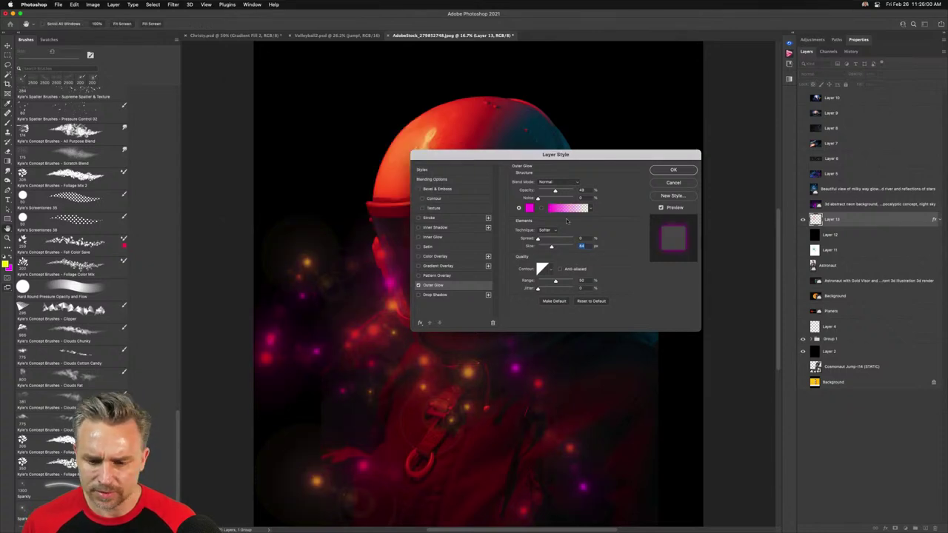
pyautogui.moveTo(555, 191); pyautogui.dragTo(581, 191)
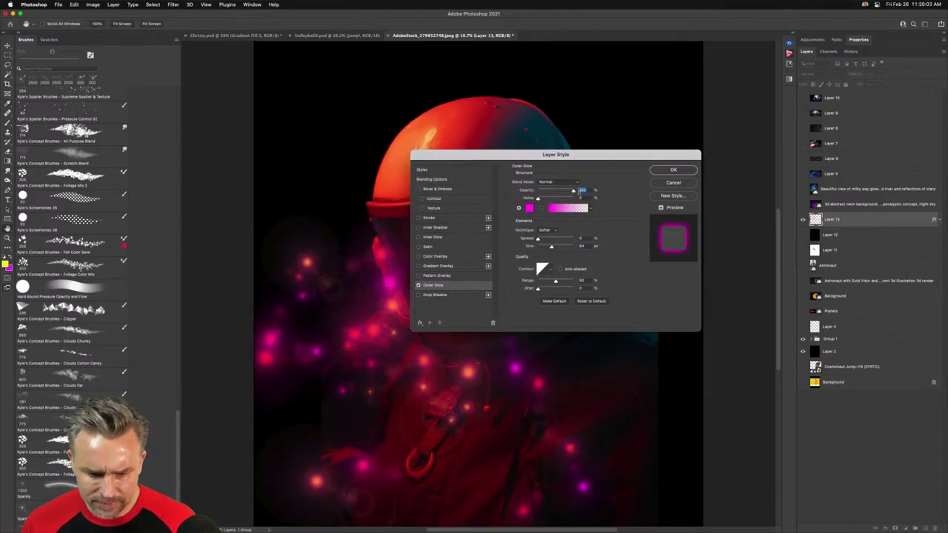
pyautogui.moveTo(524, 154); pyautogui.dragTo(664, 106)
pyautogui.click(812, 124)
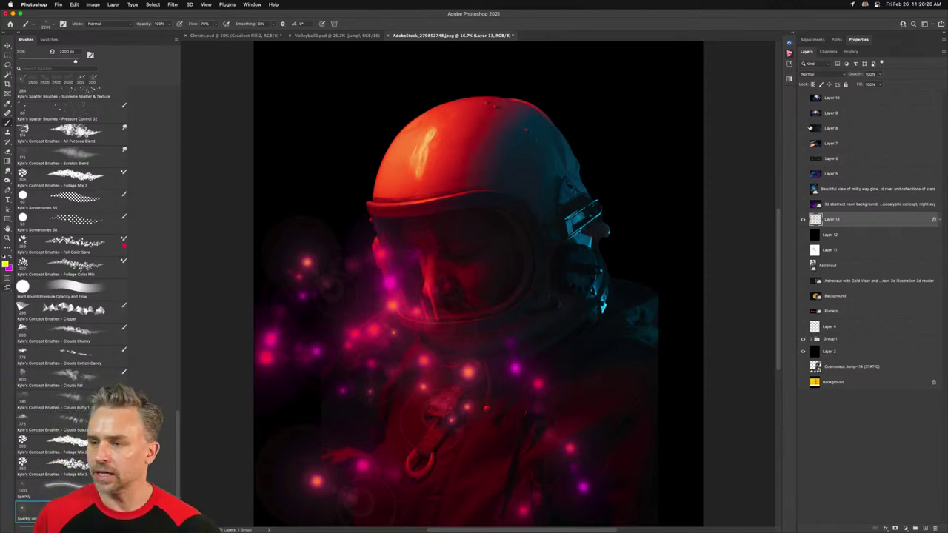
# Tile the three open documents side by side without the interface panels and centre the rainbow lettering artwork in its window
pyautogui.press('super+minus')
pyautogui.press('F2')
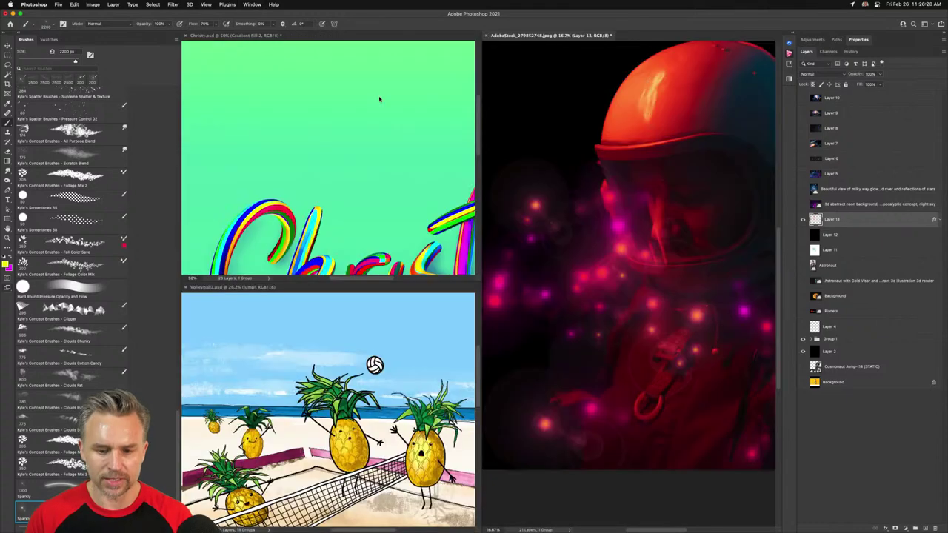
pyautogui.press('Tab')
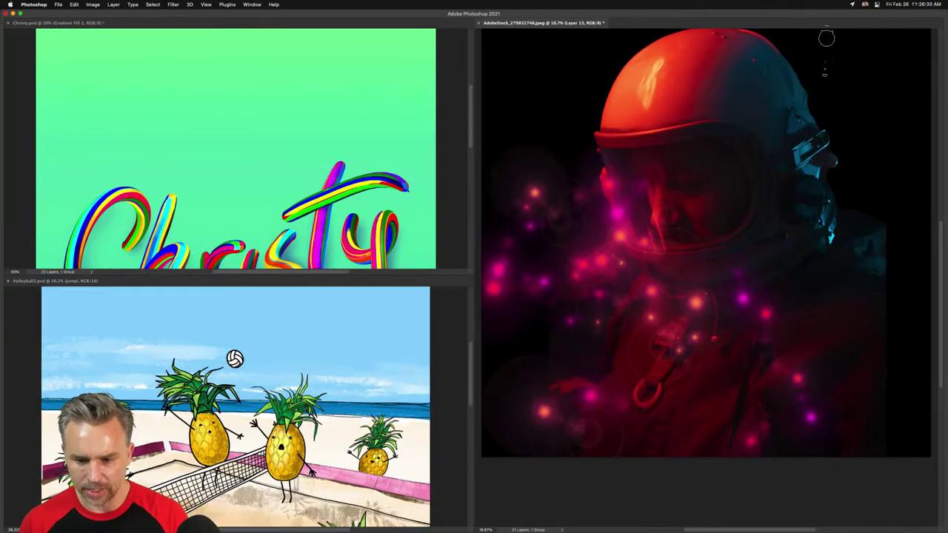
pyautogui.click(261, 148)
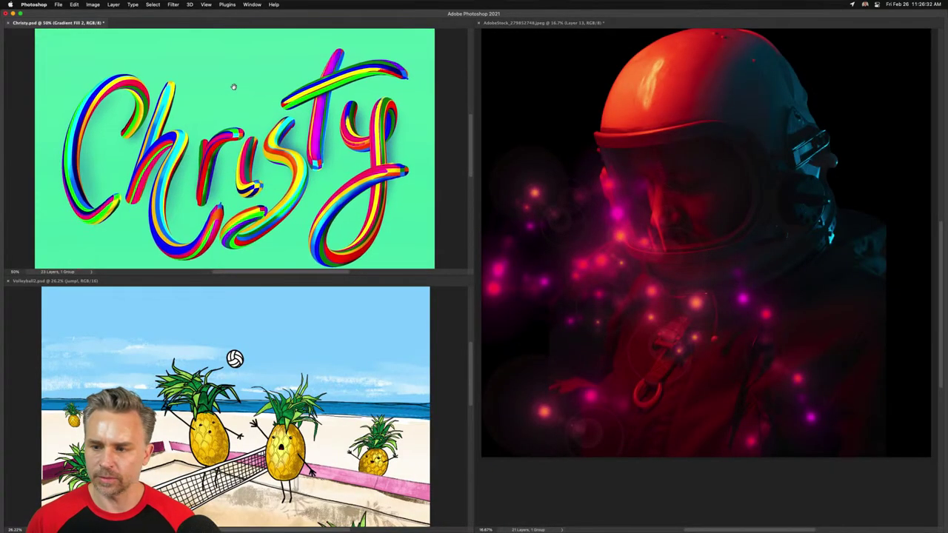
pyautogui.press('super+0')
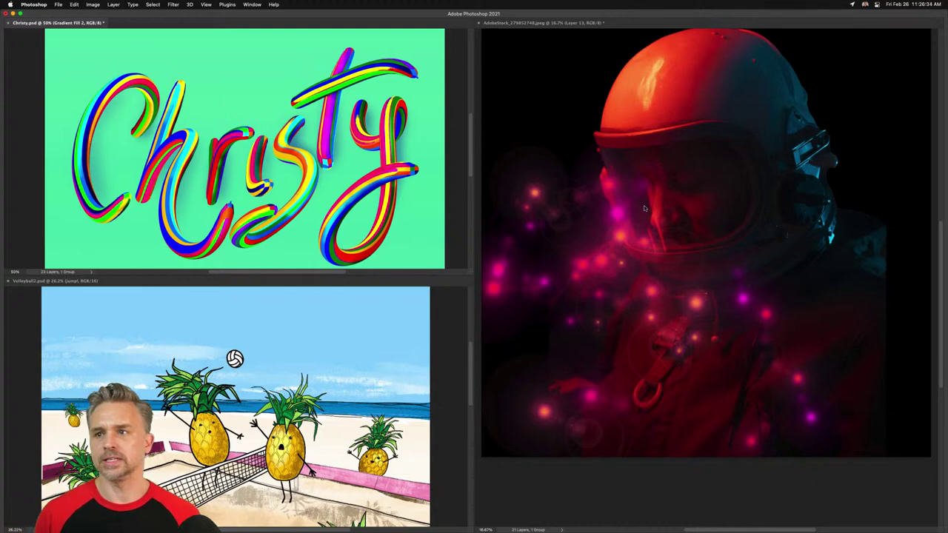